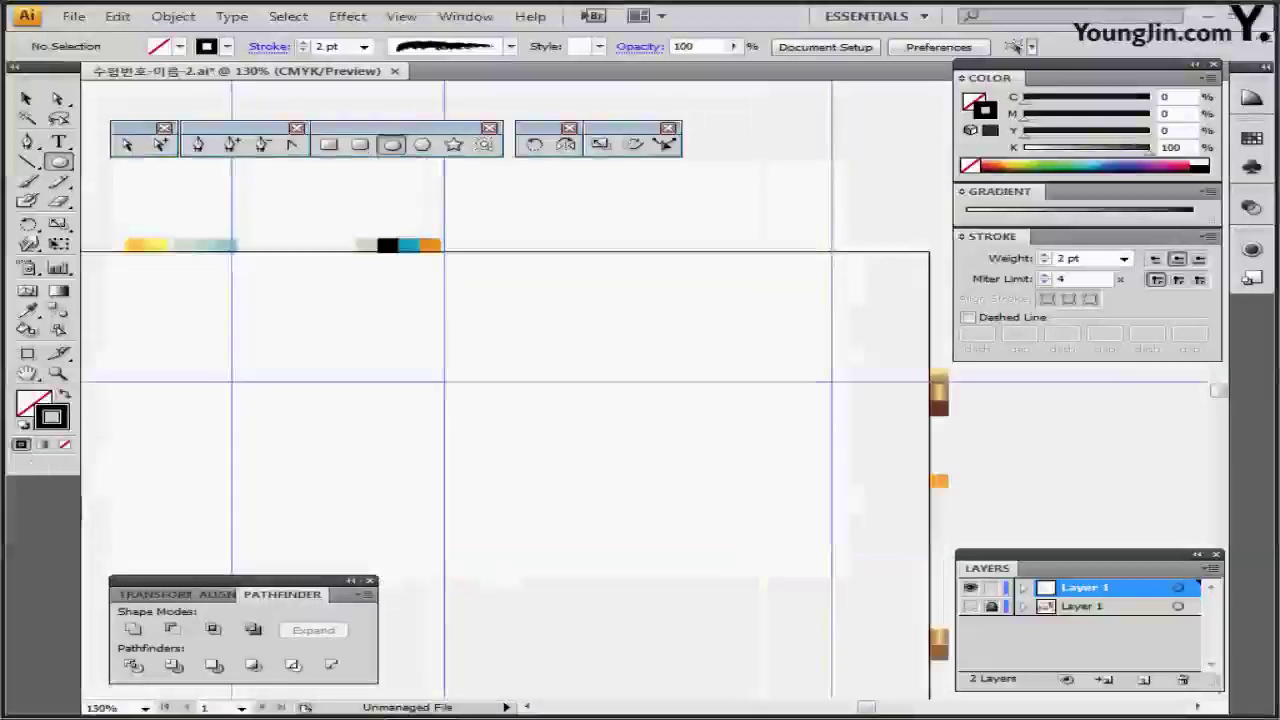
Step: Create a 16 mm circle near the artboard's upper-left area with the default white fill and 1 pt black stroke
ctrl+click(454, 409)
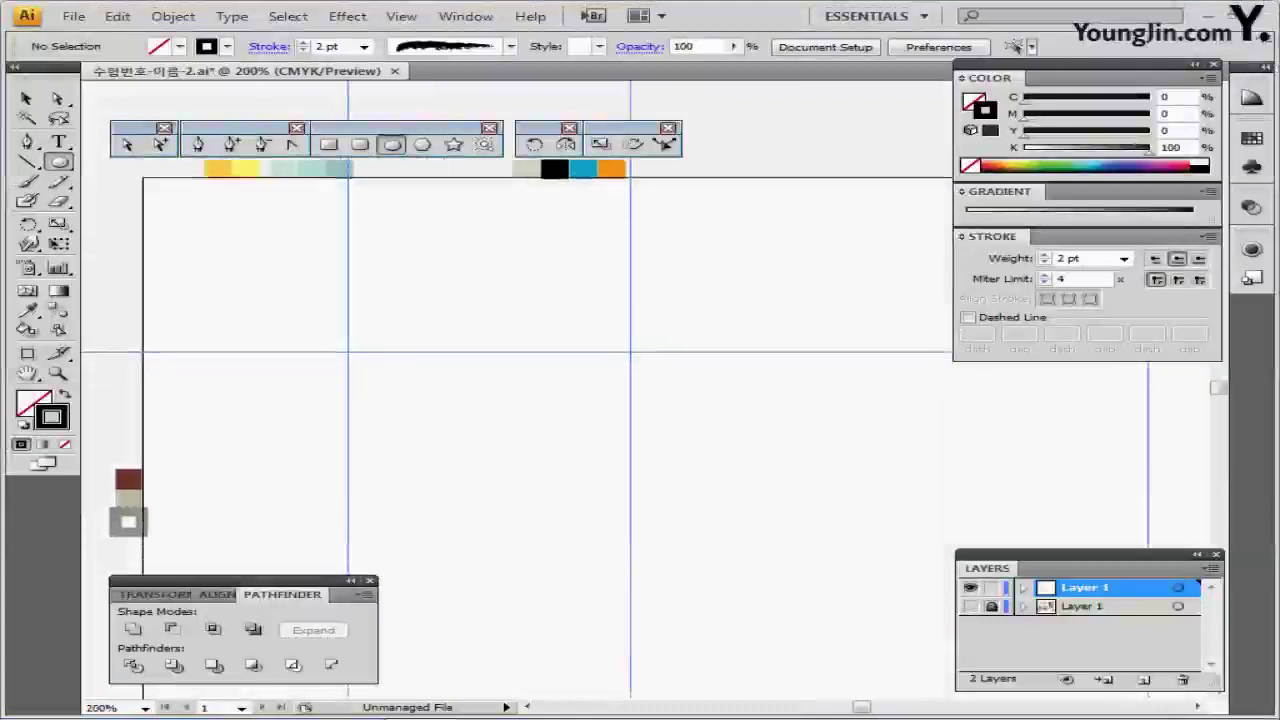
key(ctrl+equal)
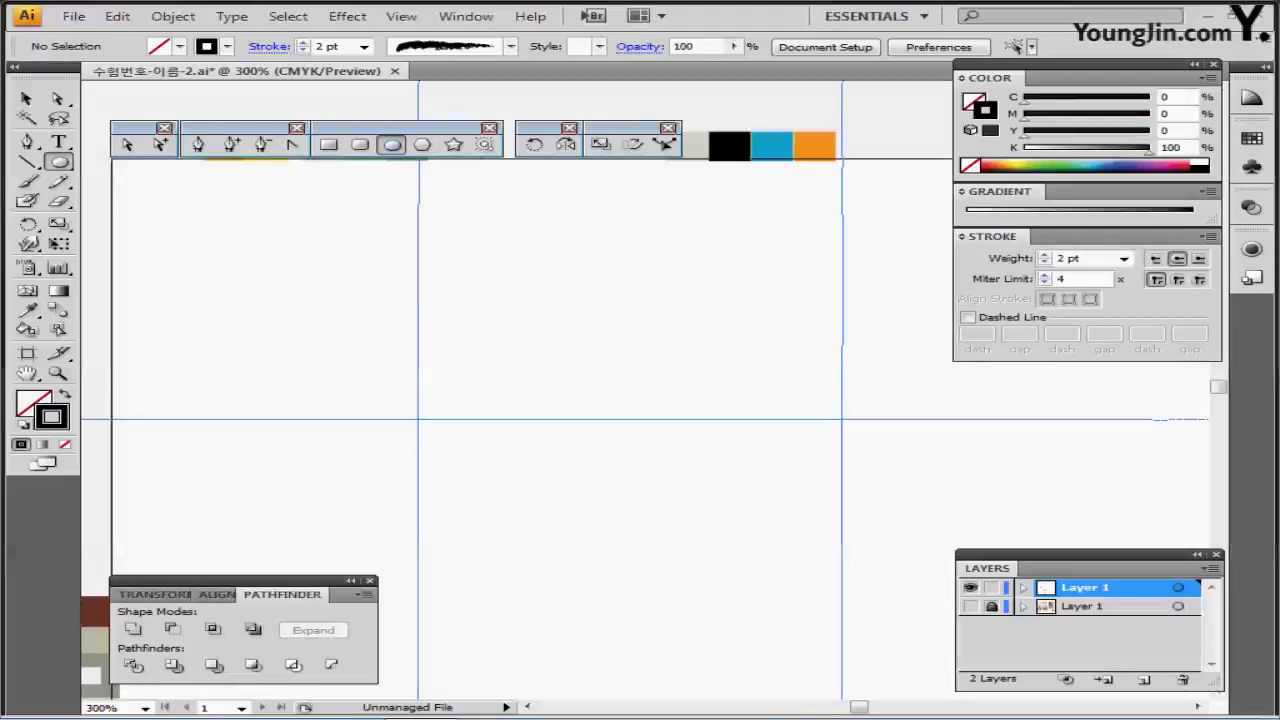
key(d)
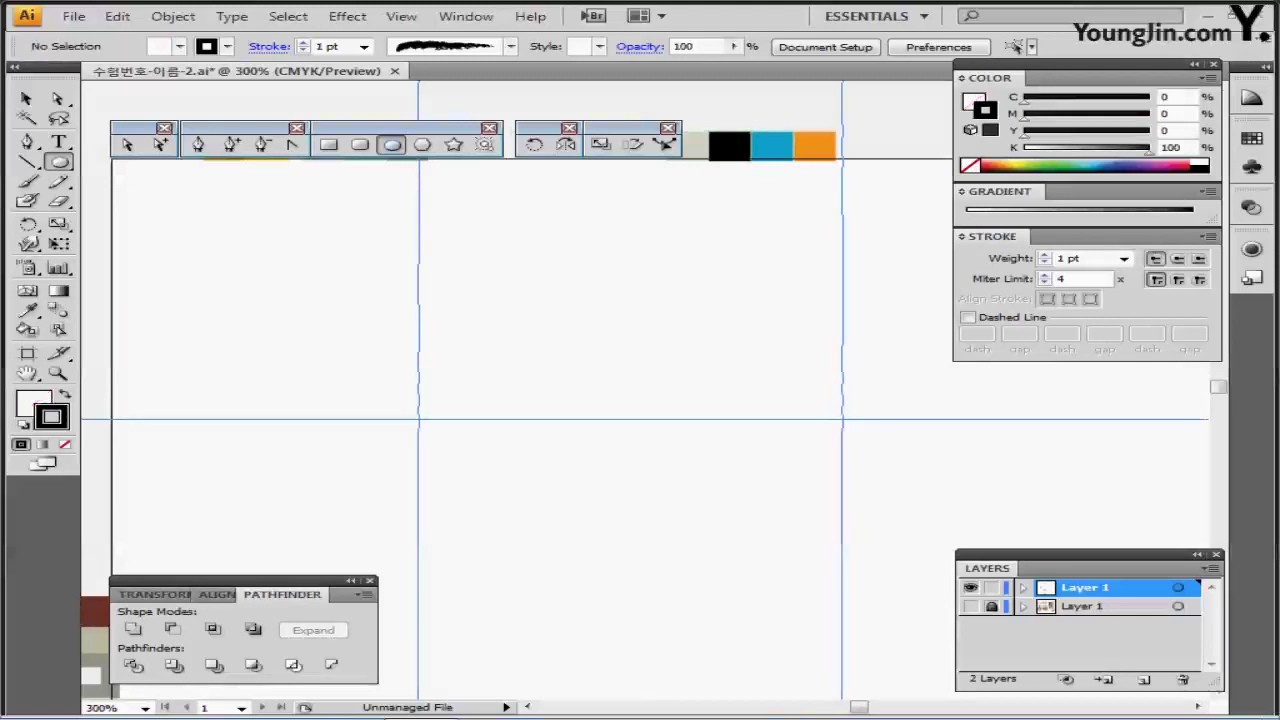
click(245, 239)
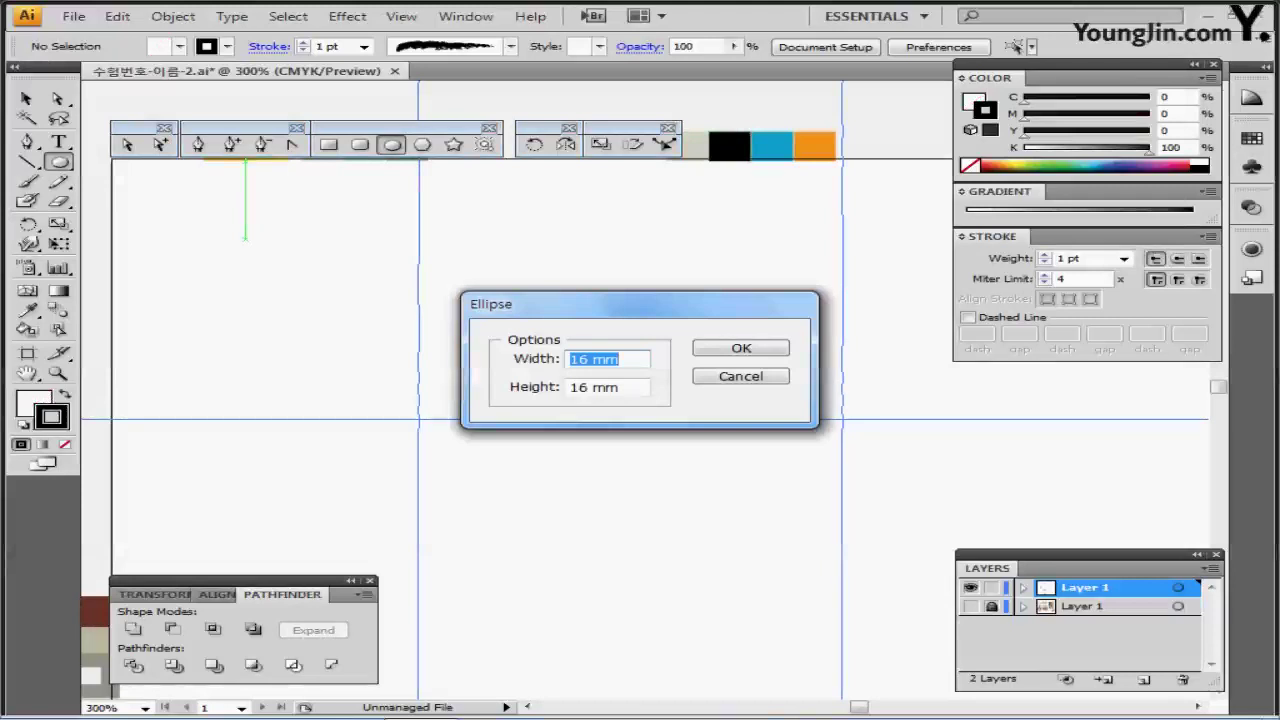
key(Tab)
key(Tab)
key(Return)
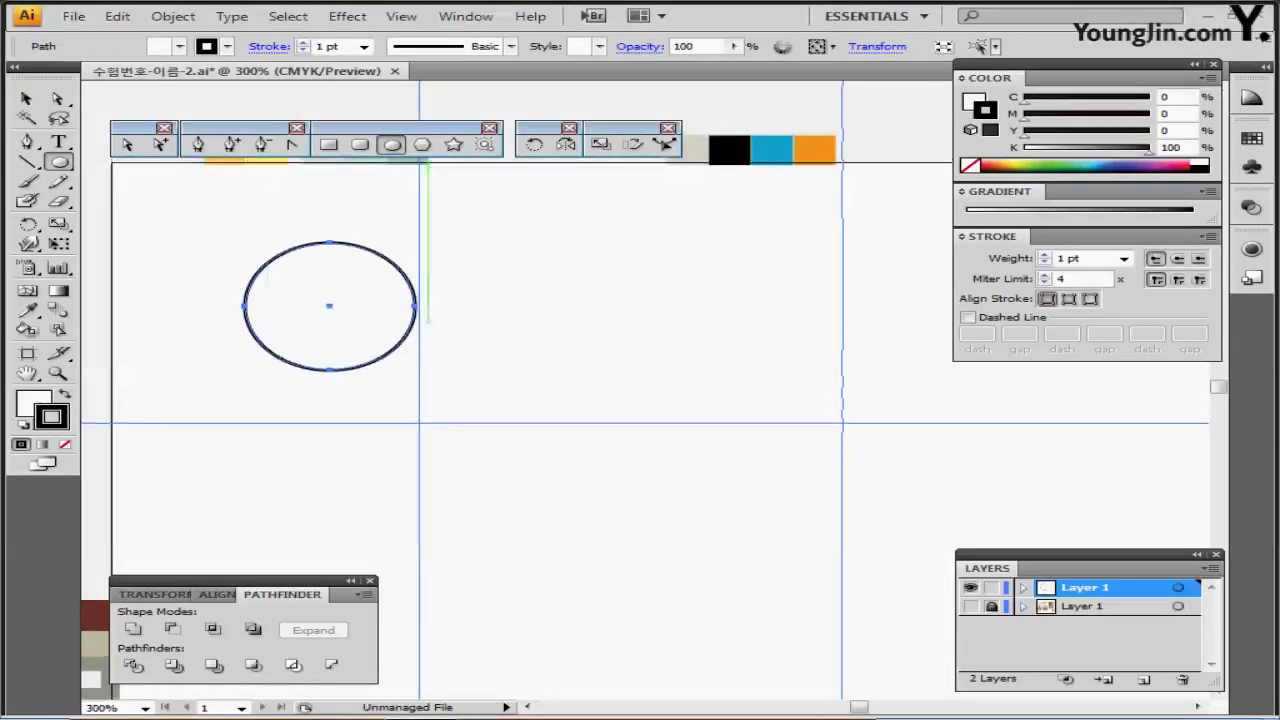
Step: Give the circle the orange-yellow colour of the first swatch, without a stroke, and move it onto the nearest vertical guide
scroll(480, 380, up, 2)
drag(428, 366, 431, 377)
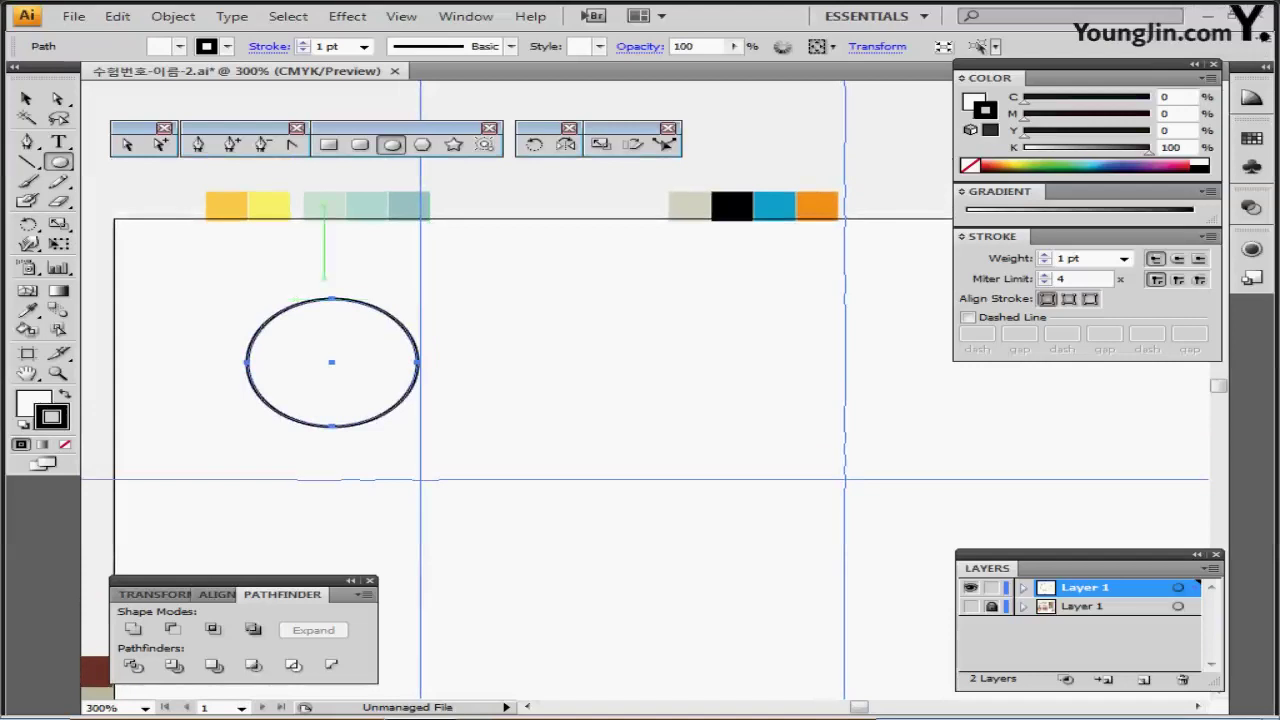
key(i)
click(226, 205)
key(ctrl+shift+a)
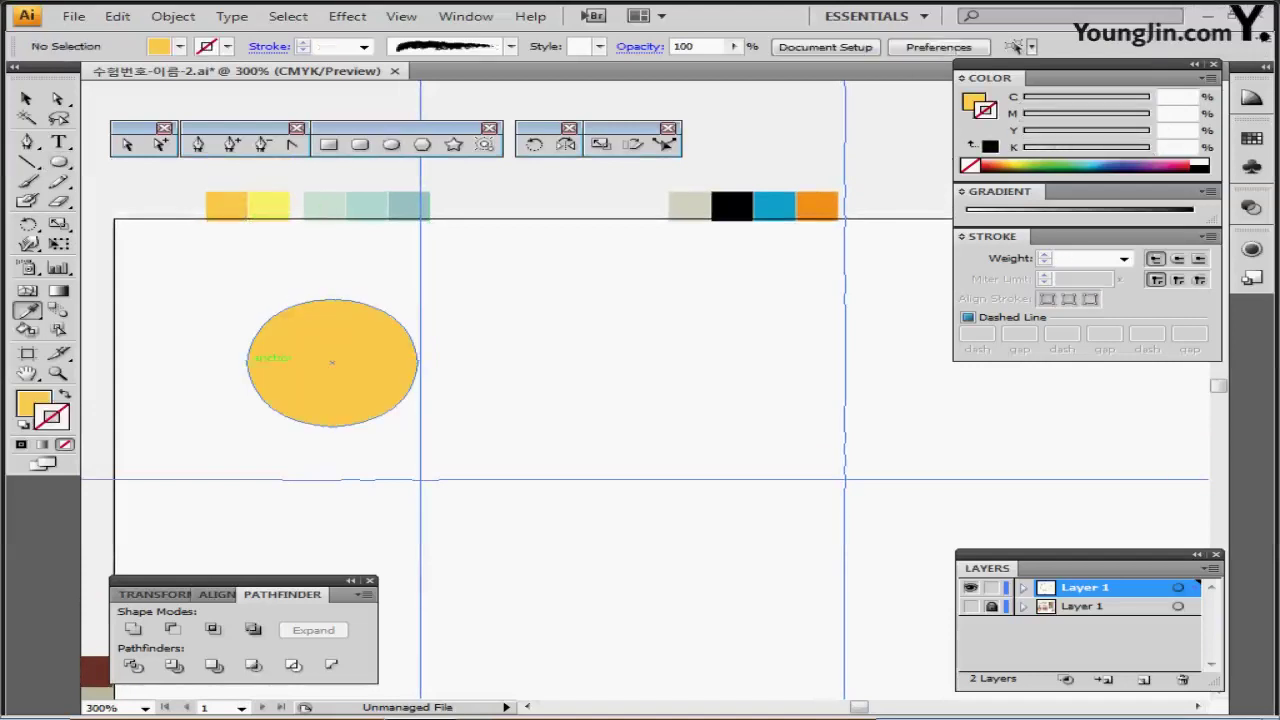
drag(288, 362, 372, 364)
key(ctrl+shift+a)
Step: Draw a vertical line through the circle along the guide, extending past both its edges, and give it a black stroke
key(l)
key(backslash)
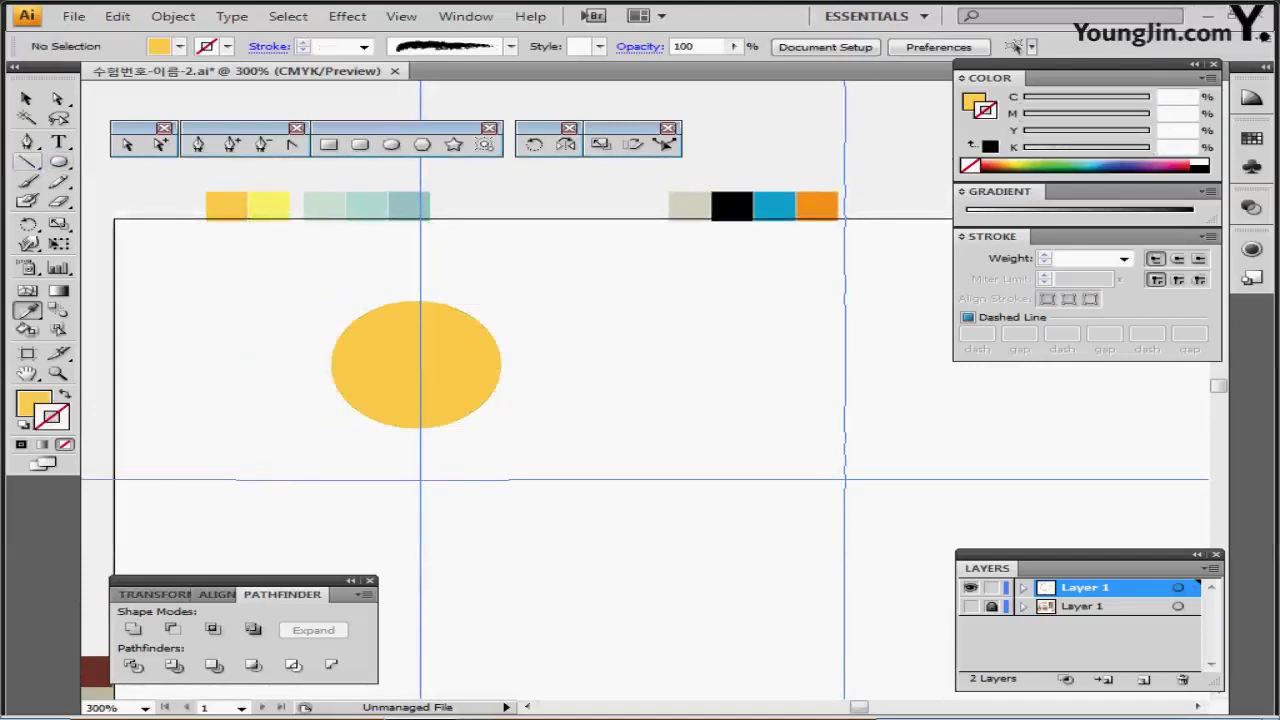
drag(430, 190, 430, 487)
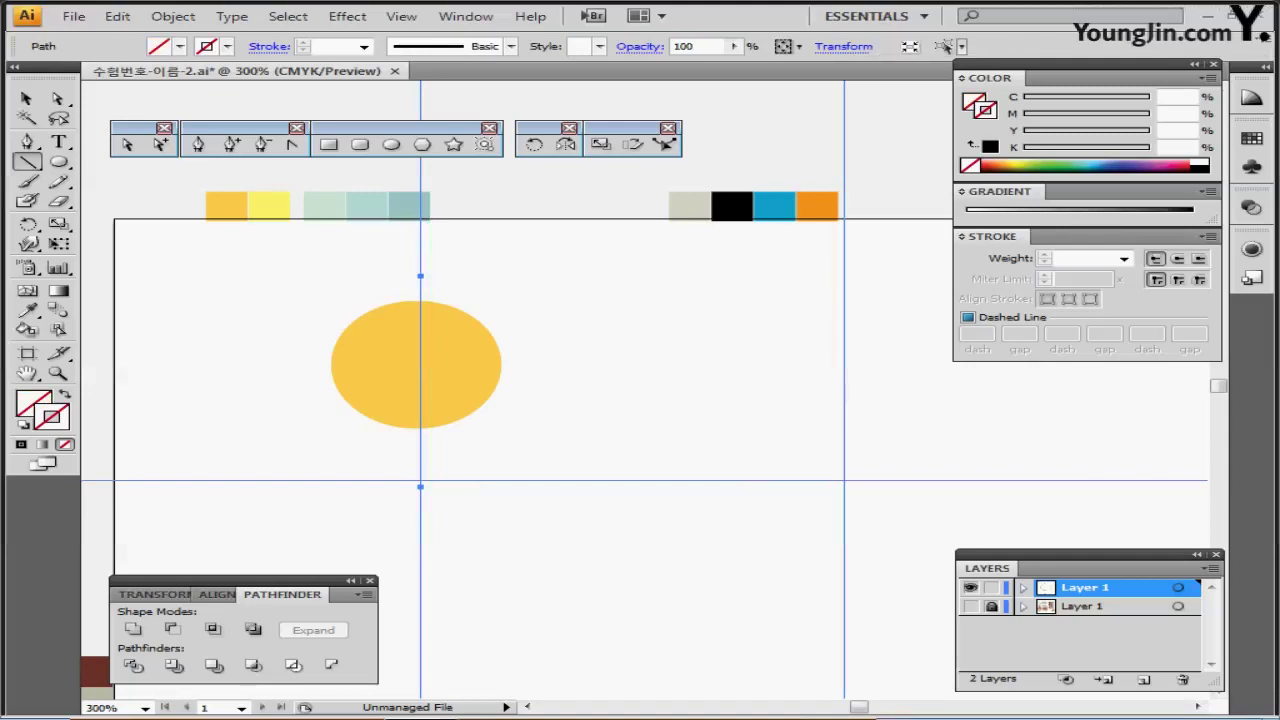
click(227, 46)
click(60, 64)
Step: Align the circle and the line by their horizontal centres and split the circle along the line with Pathfinder Divide
key(ctrl+a)
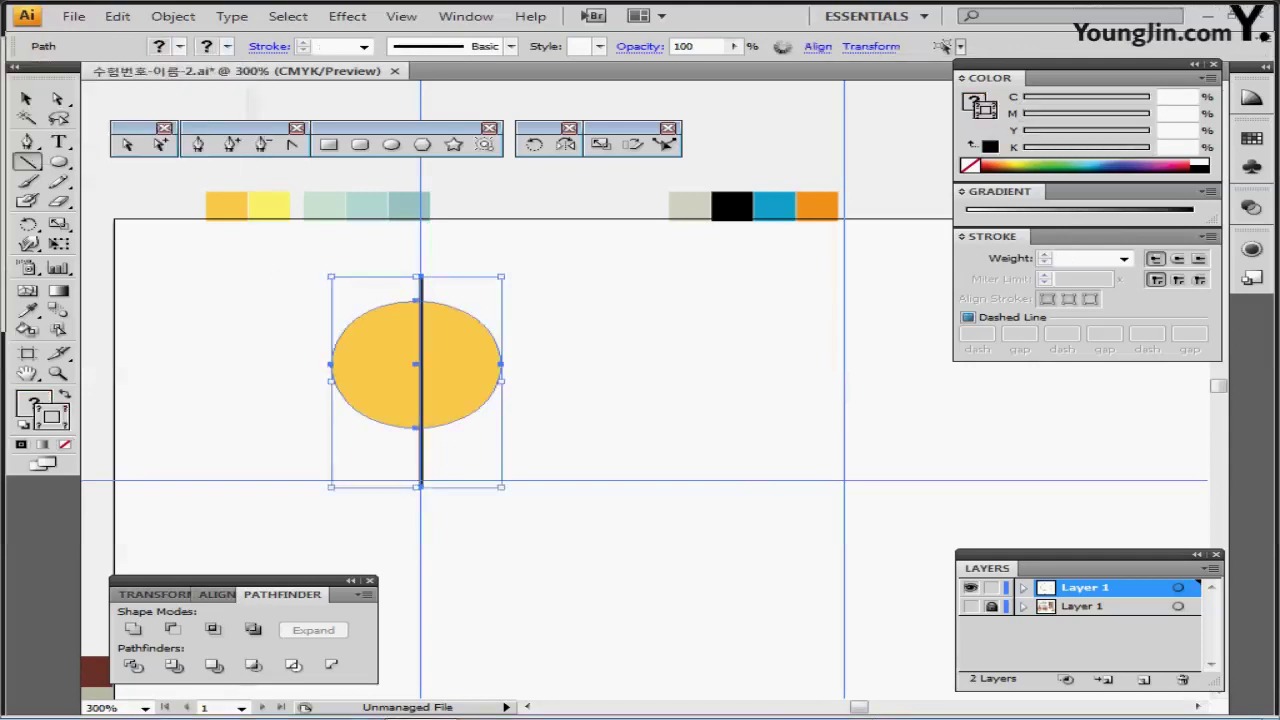
click(216, 595)
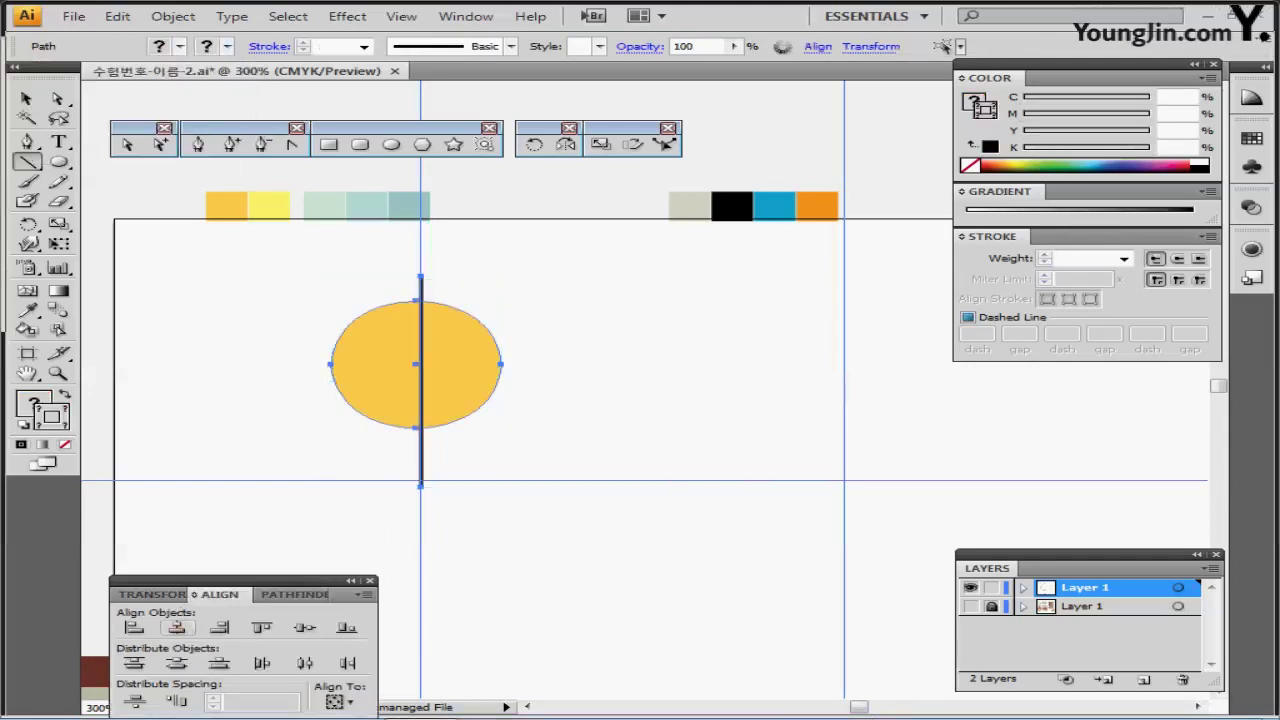
click(177, 628)
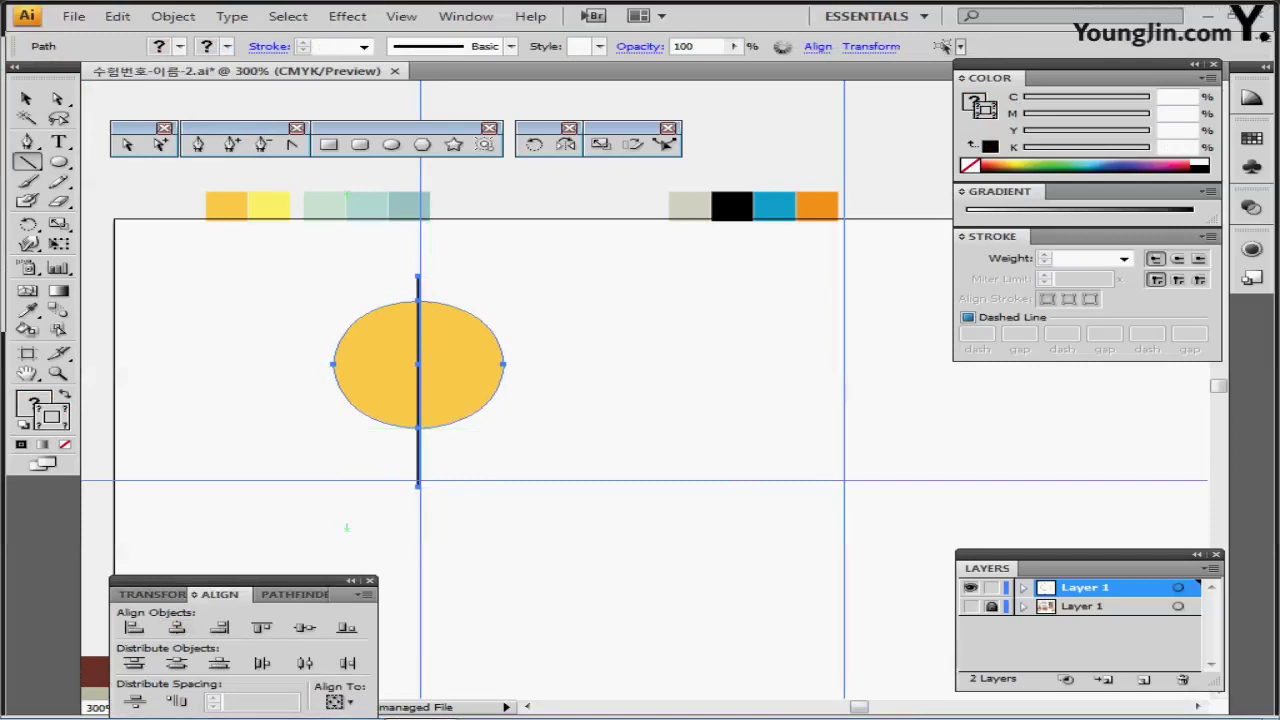
drag(290, 581, 305, 525)
click(287, 538)
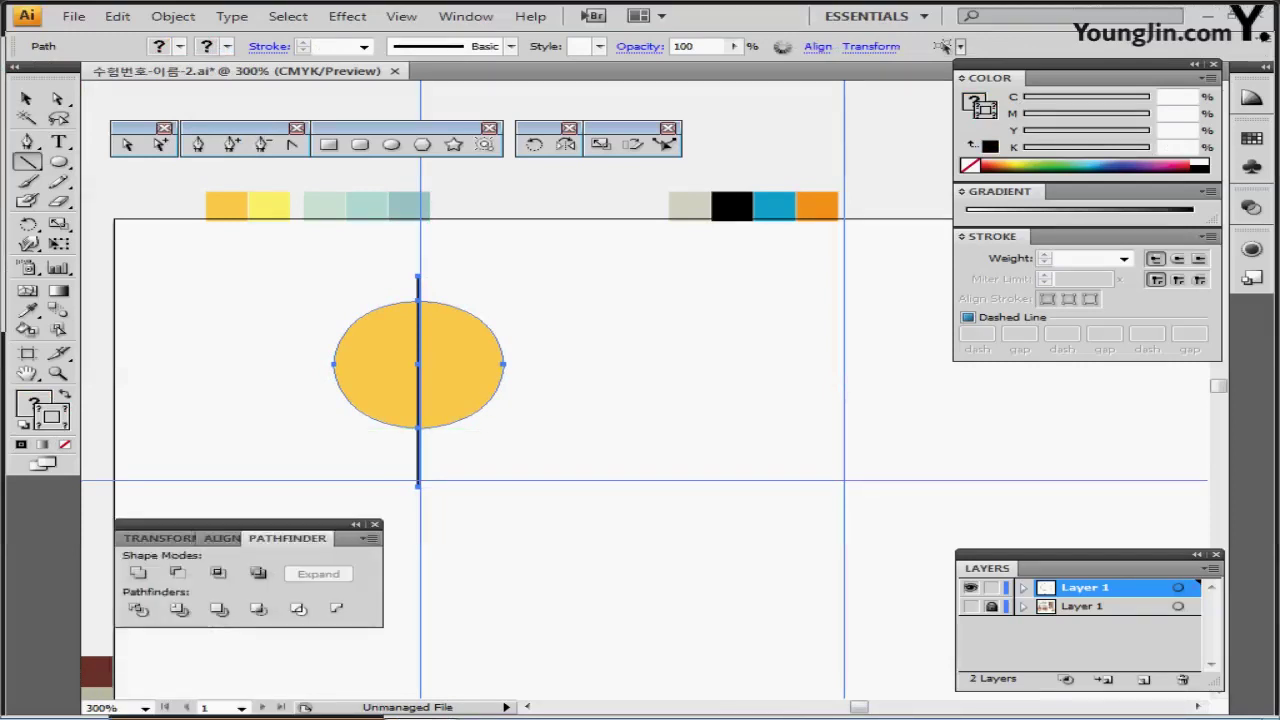
click(138, 609)
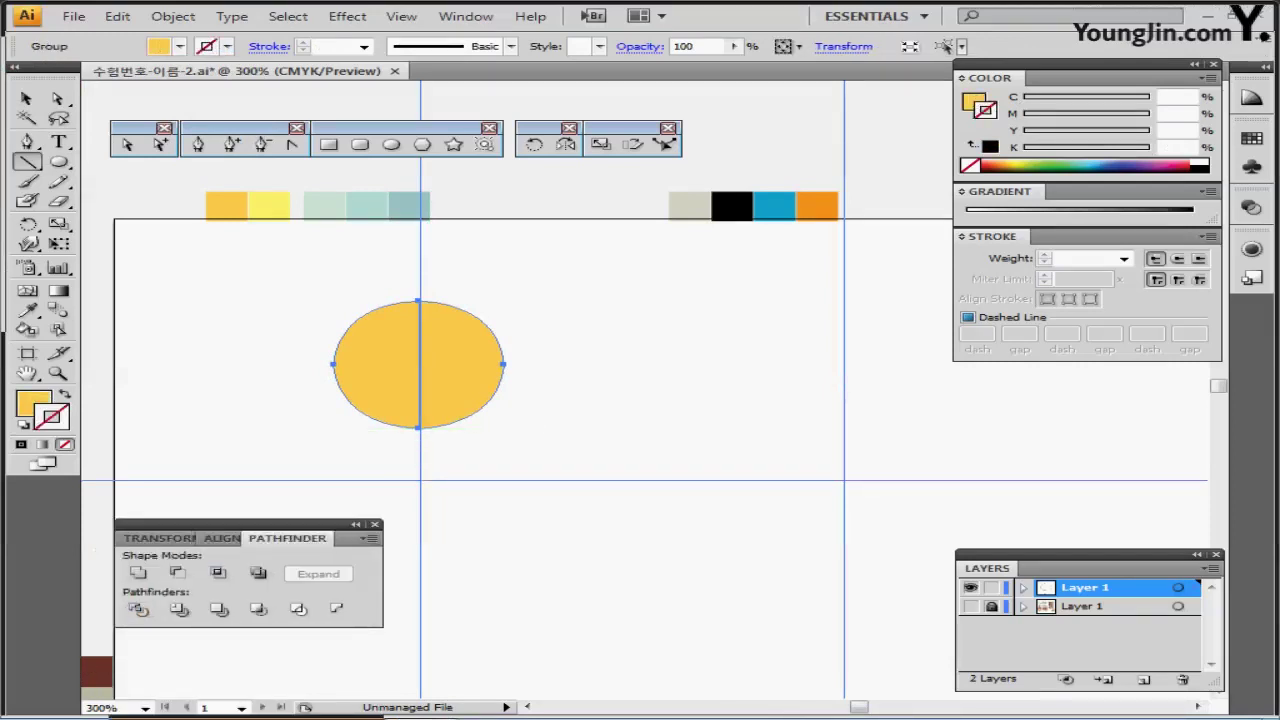
Step: Recolour the left half of the divided circle with the light yellow swatch, leave the isolated group and save the document
key(v)
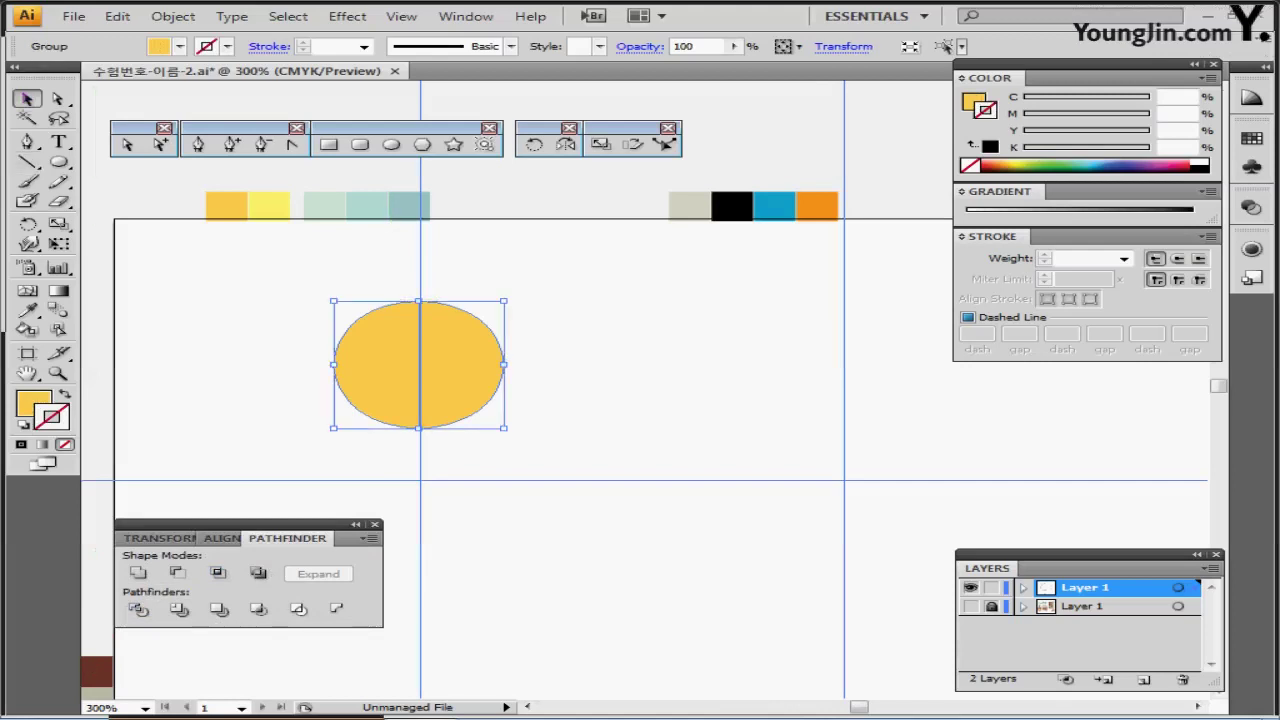
double_click(462, 366)
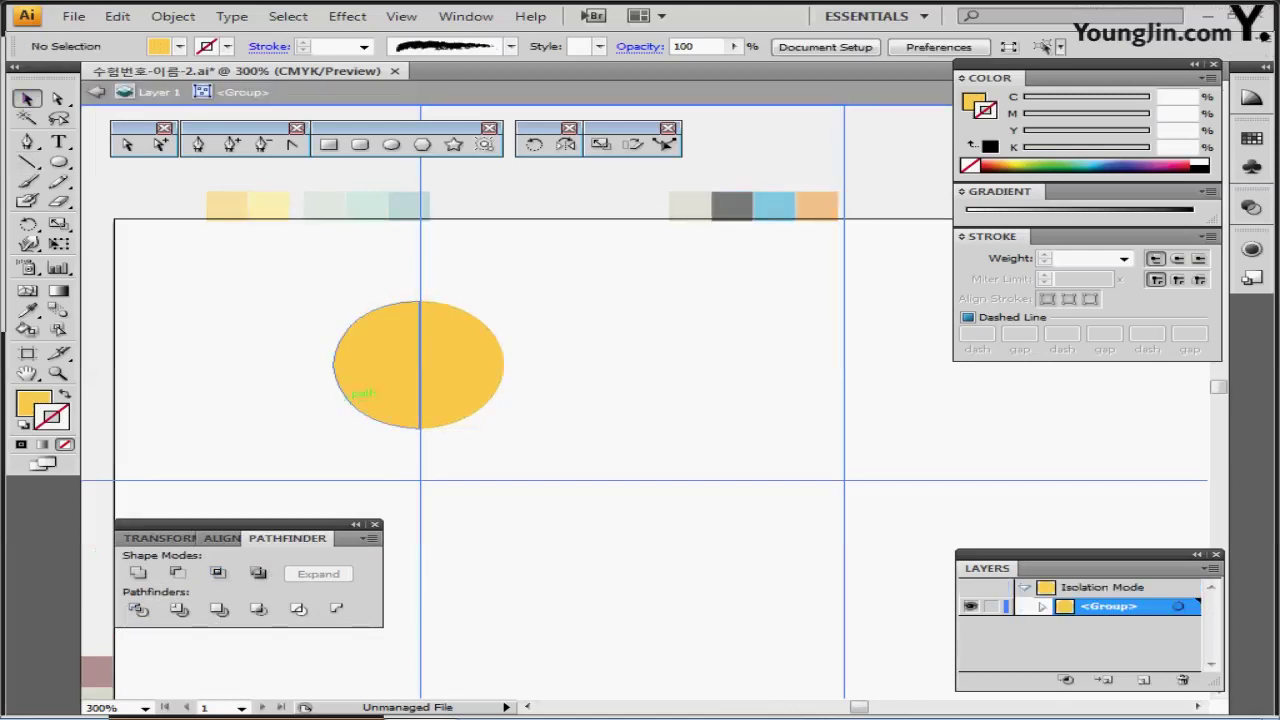
click(363, 386)
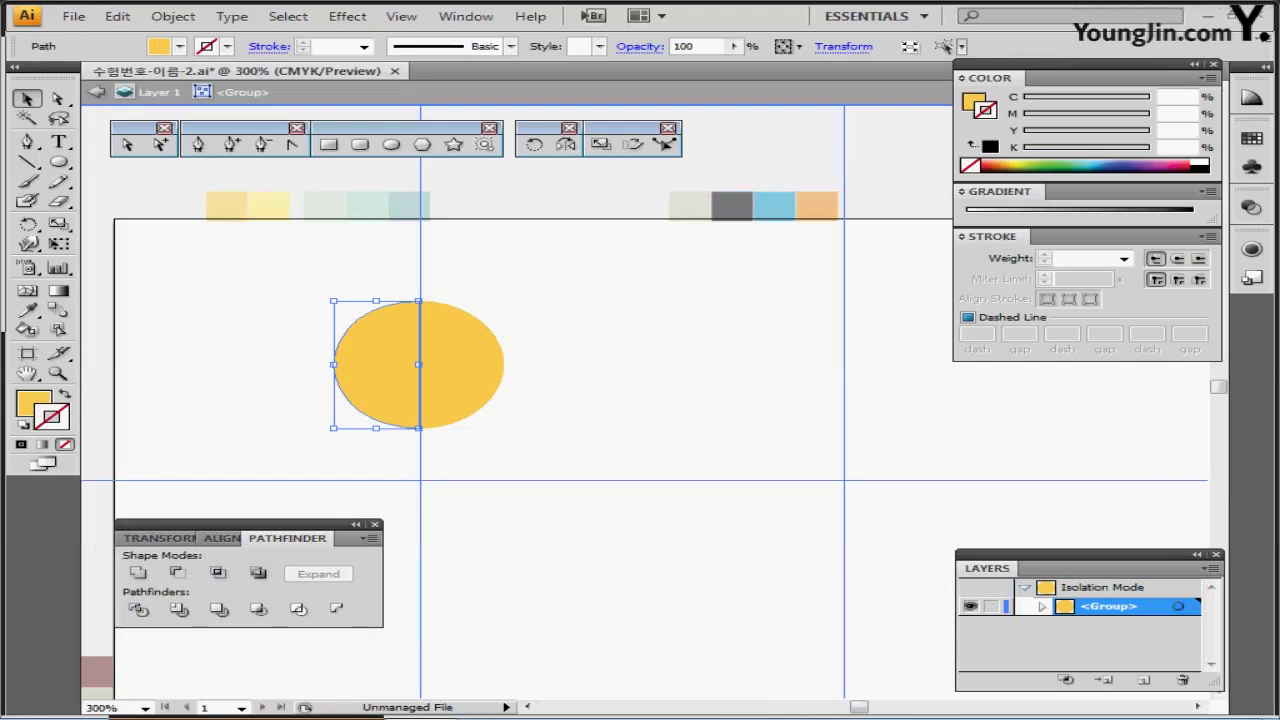
key(i)
click(269, 206)
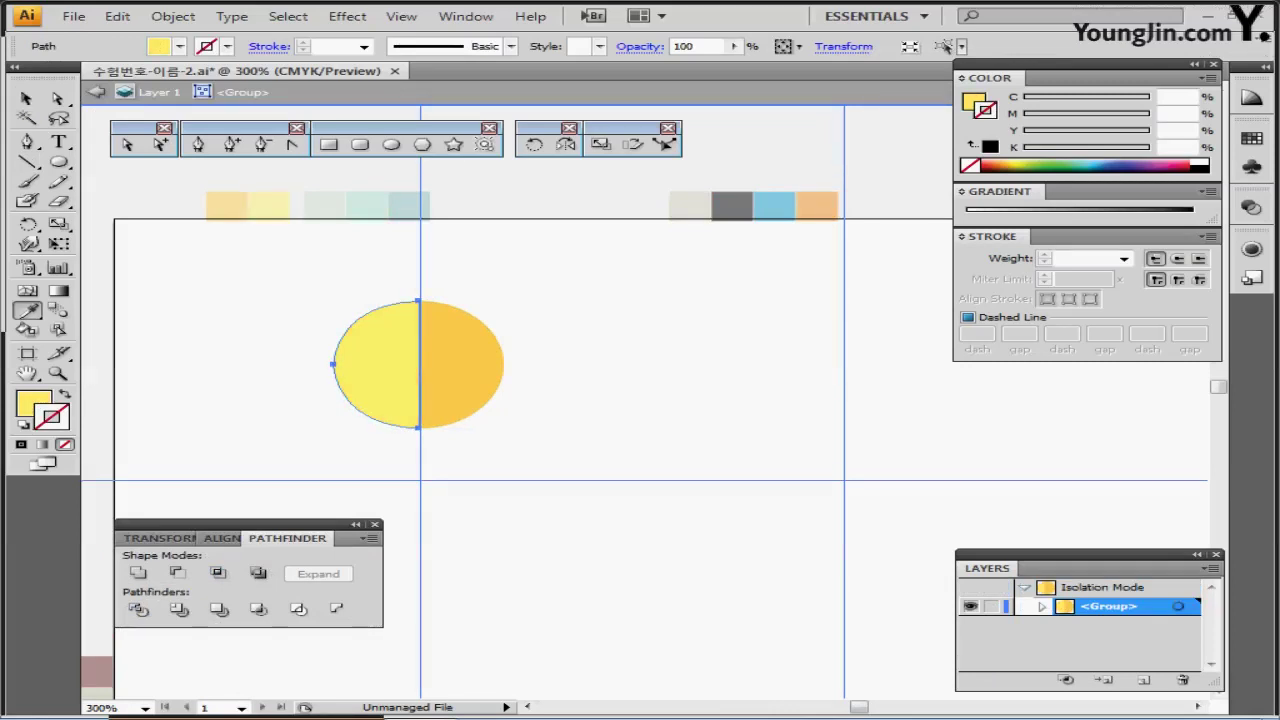
key(Escape)
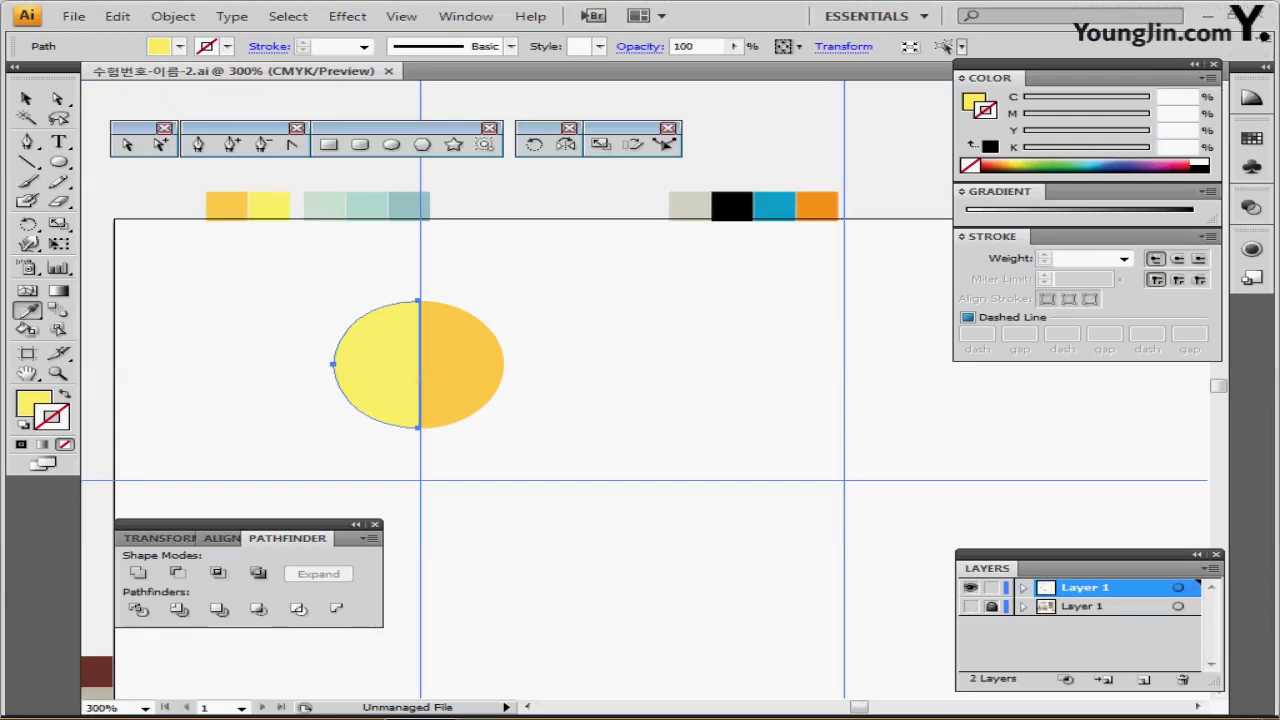
key(ctrl)
Step: Show the locked sketch layer and fit the two-tone circle exactly onto the sketched sun outline behind the cloud
scroll(520, 400, down, 1)
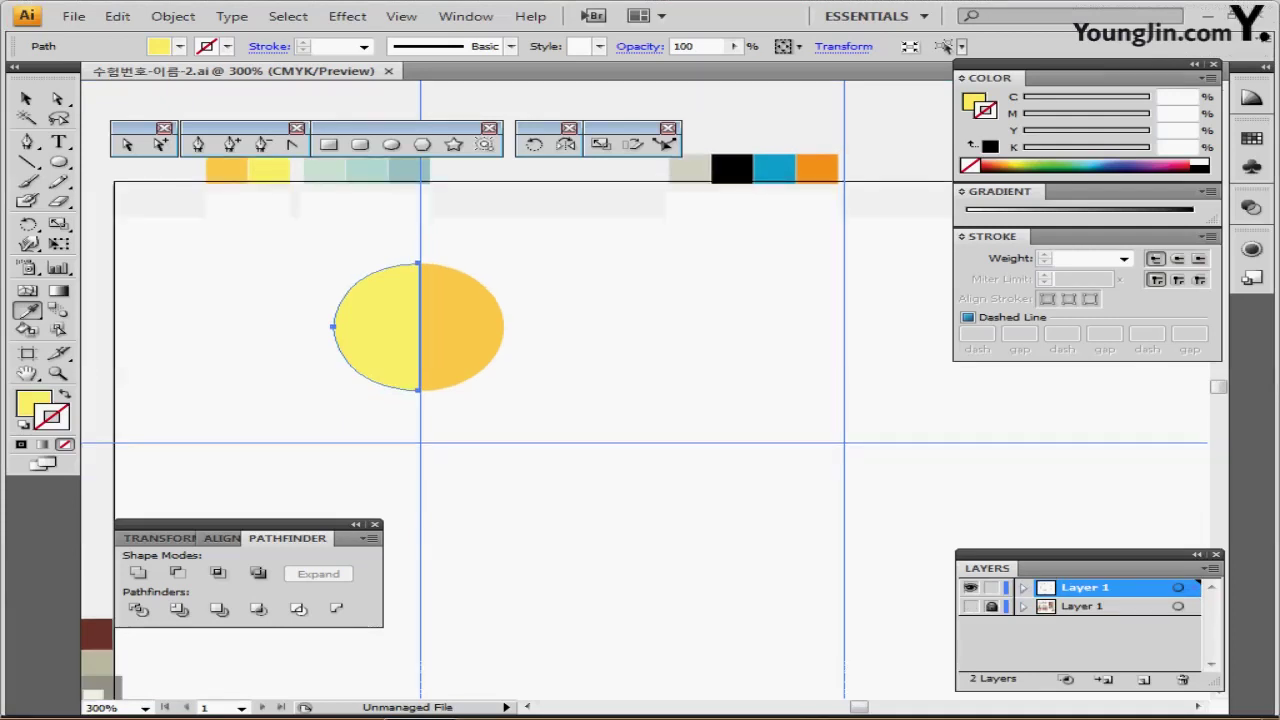
click(970, 606)
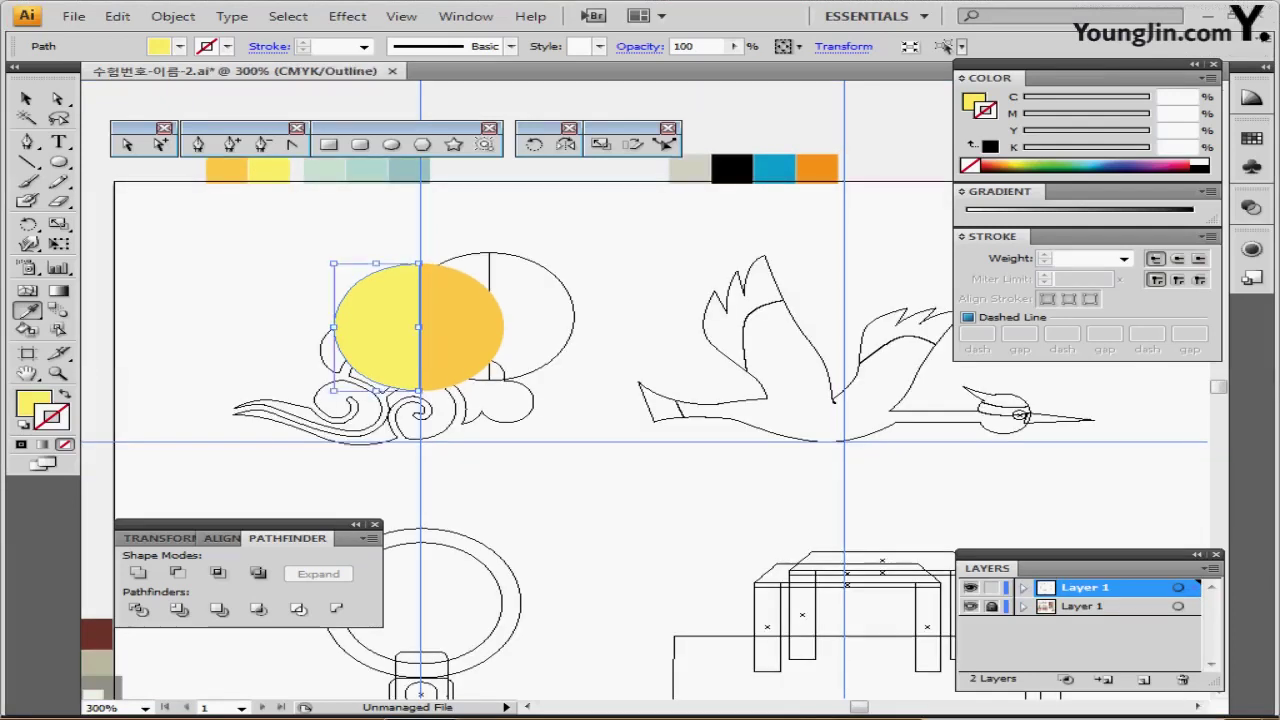
ctrl+drag(430, 337, 504, 327)
key(ctrl+z)
ctrl+click(302, 240)
ctrl+drag(302, 240, 460, 345)
drag(423, 297, 497, 290)
key(ctrl+=)
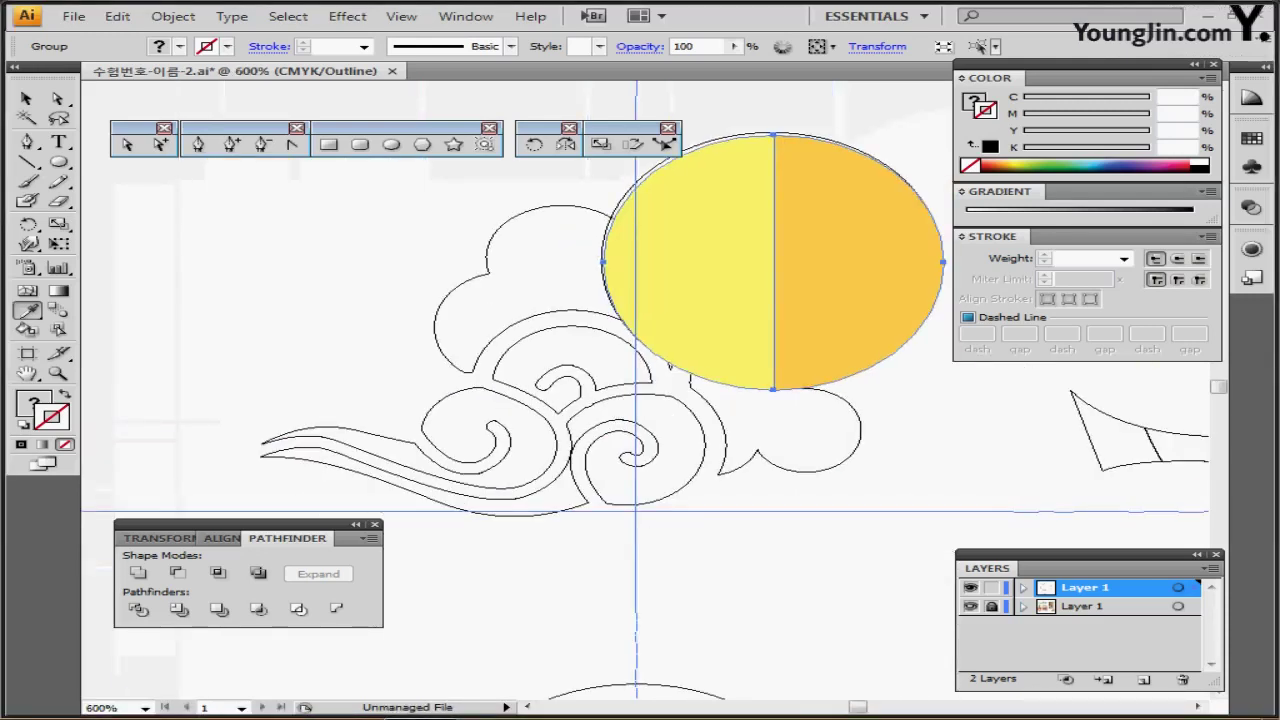
key(ctrl+shift+a)
ctrl+click(774, 262)
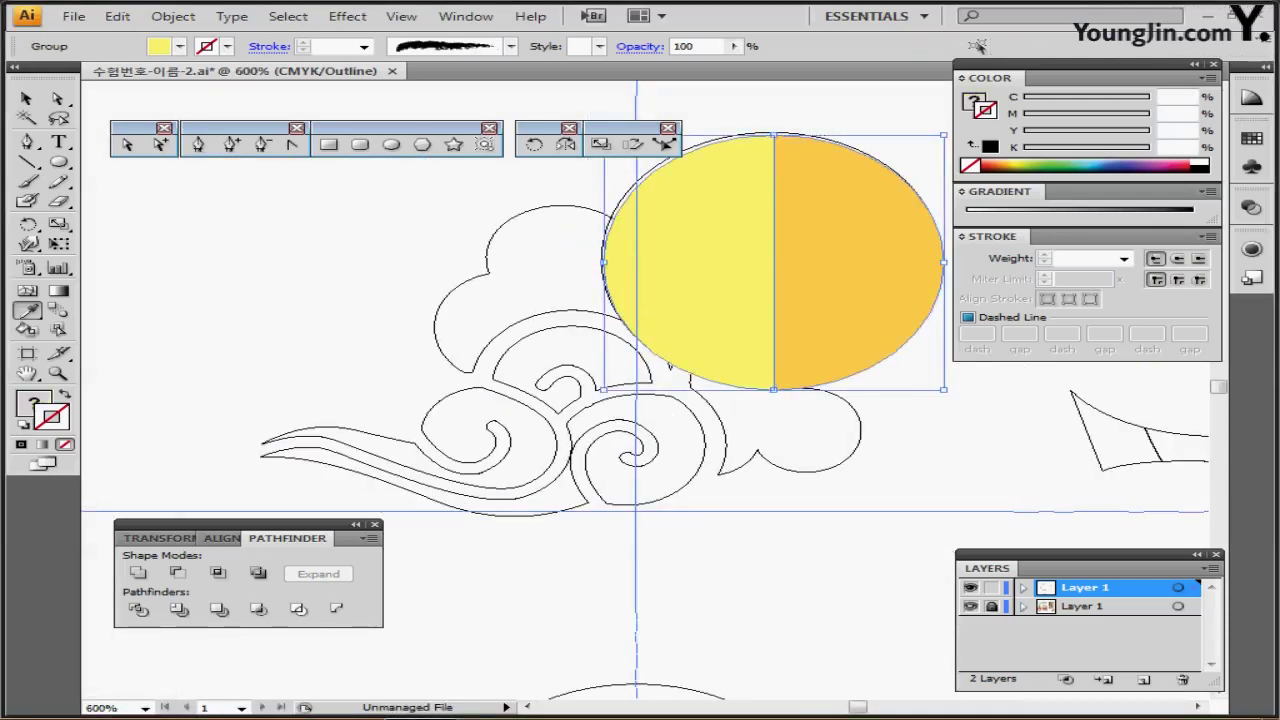
key(ctrl+shift+a)
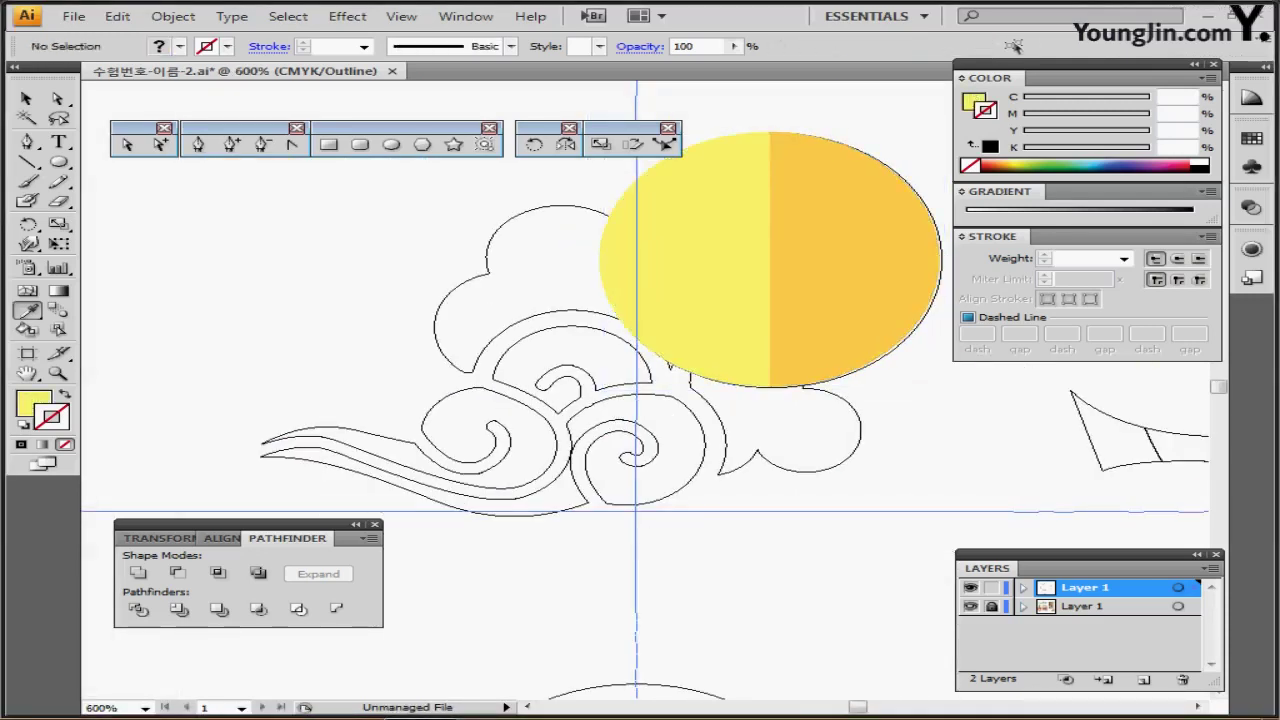
Step: Create a 7.5 mm circle over the sketched cloud and give it the default white fill and black stroke
click(391, 145)
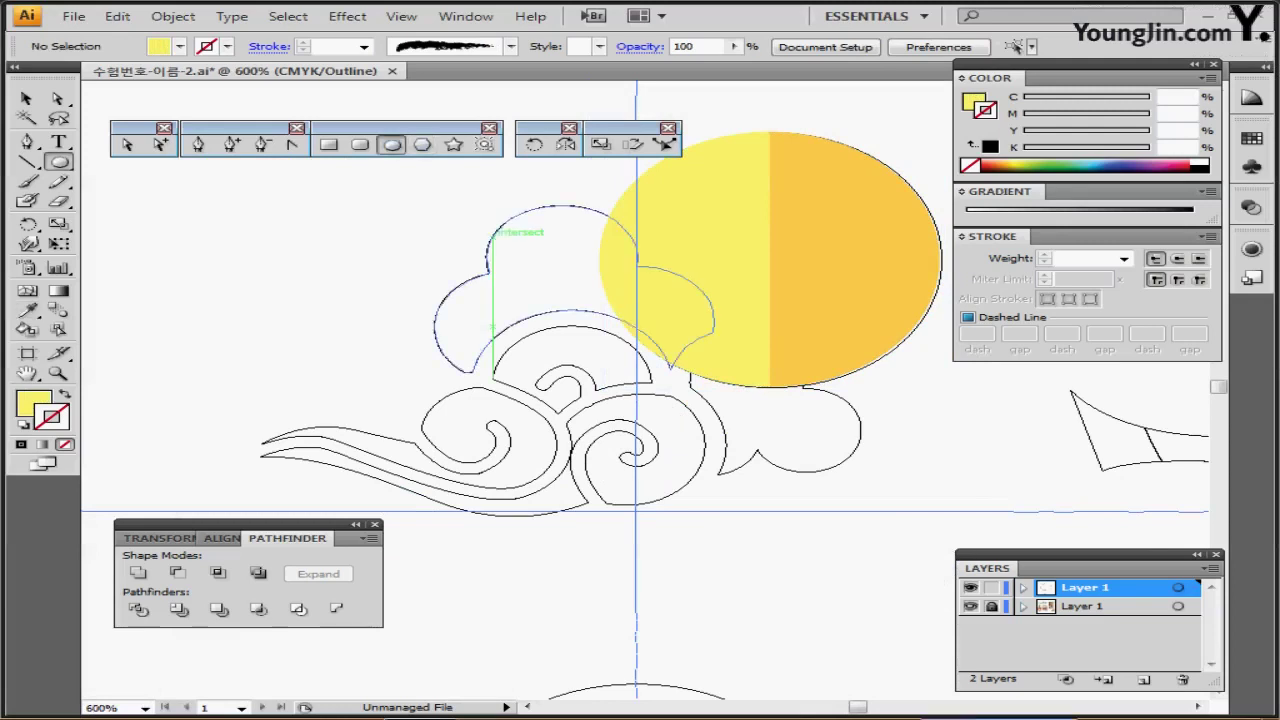
click(484, 254)
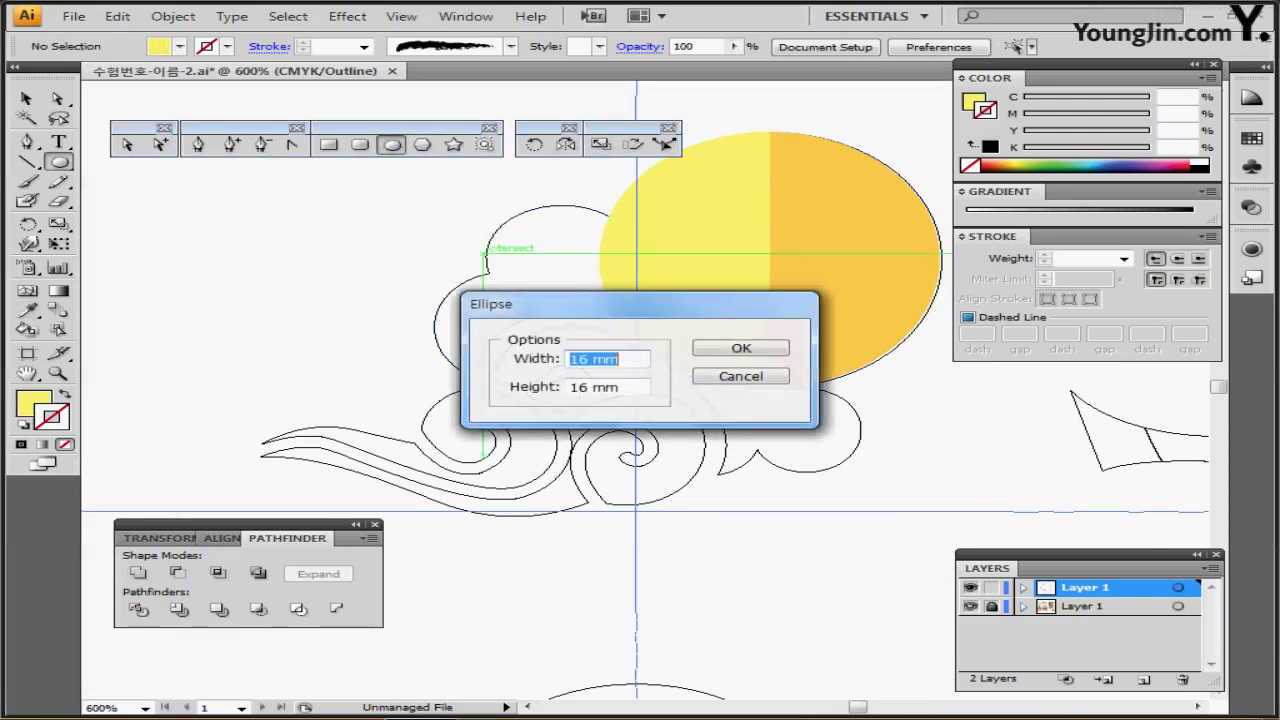
text(7.5)
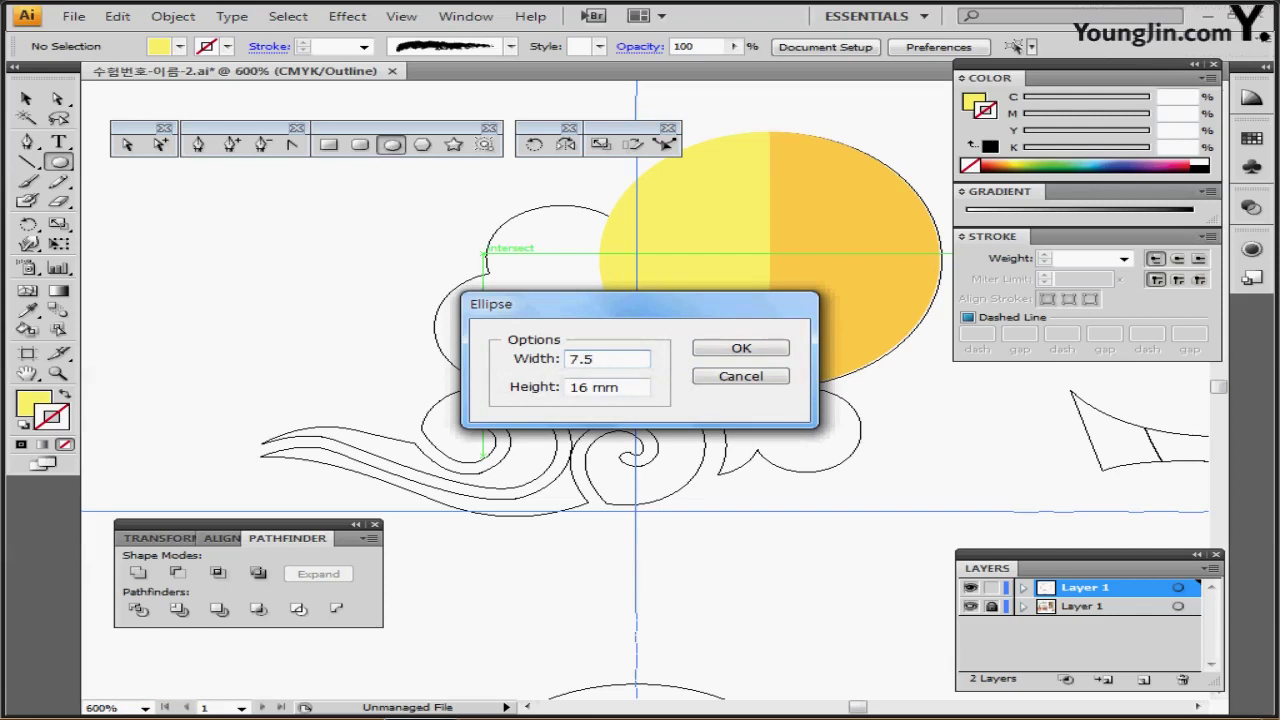
key(Tab)
text(7.5)
key(Return)
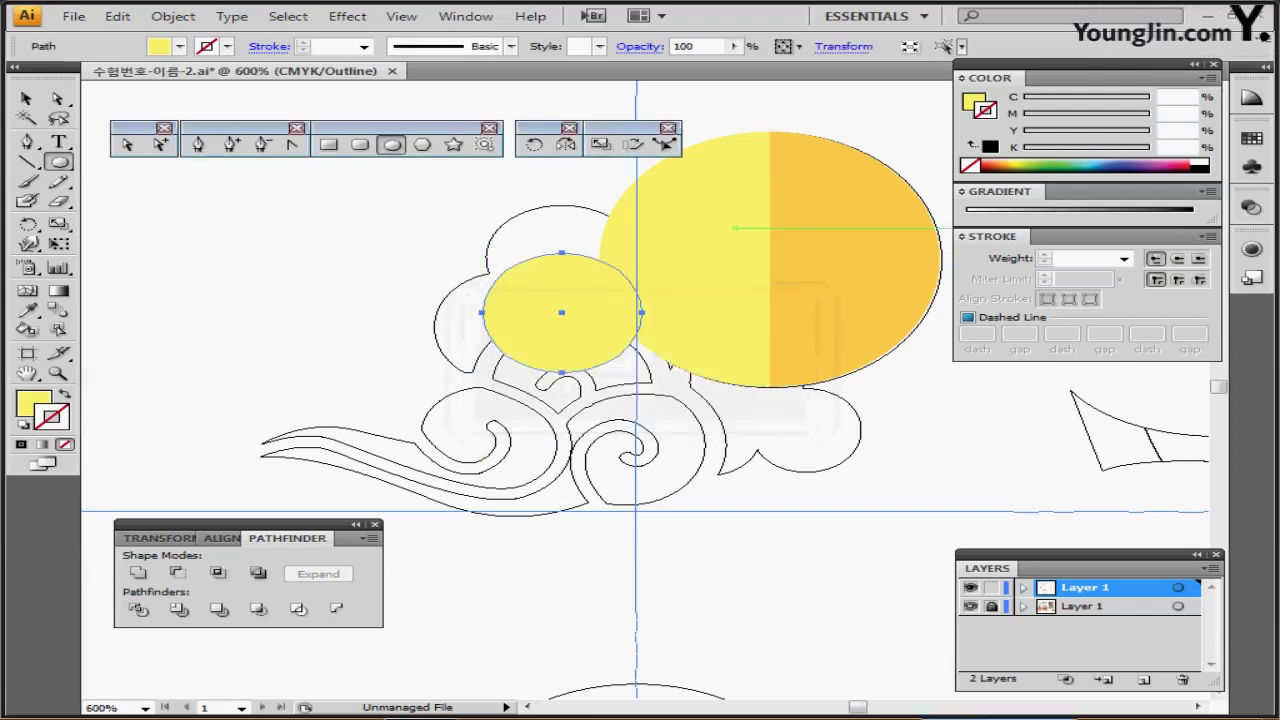
key(d)
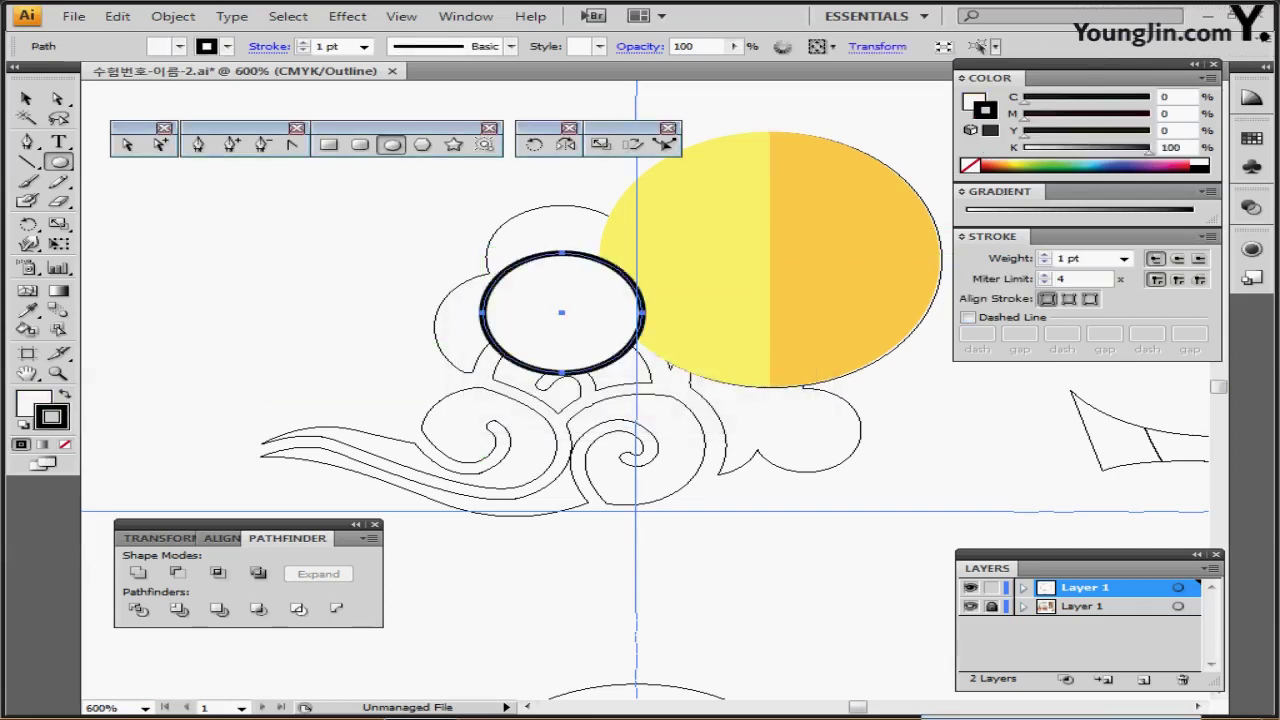
Step: In outline view, fit the 7.5 mm circle onto the cloud's central swirl and place a copy on the lower-right swirl
drag(602, 335, 603, 289)
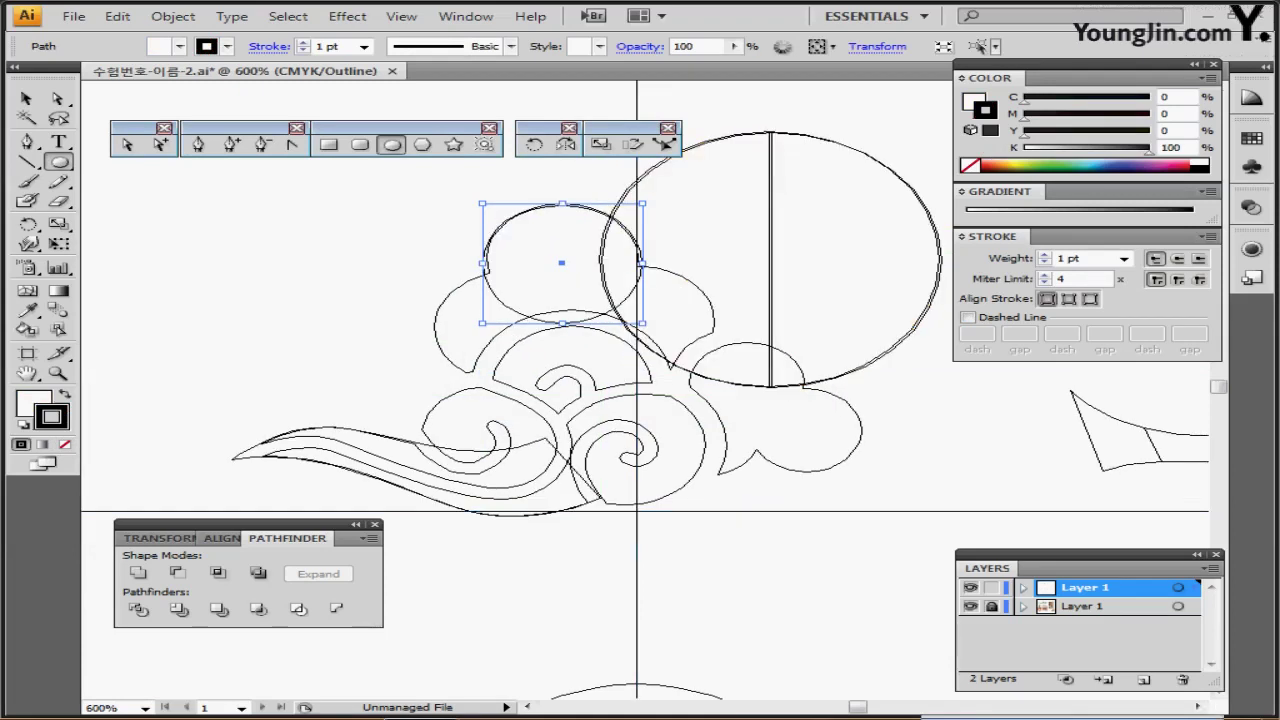
drag(561, 262, 641, 325)
key(ctrl+z)
drag(561, 262, 630, 447)
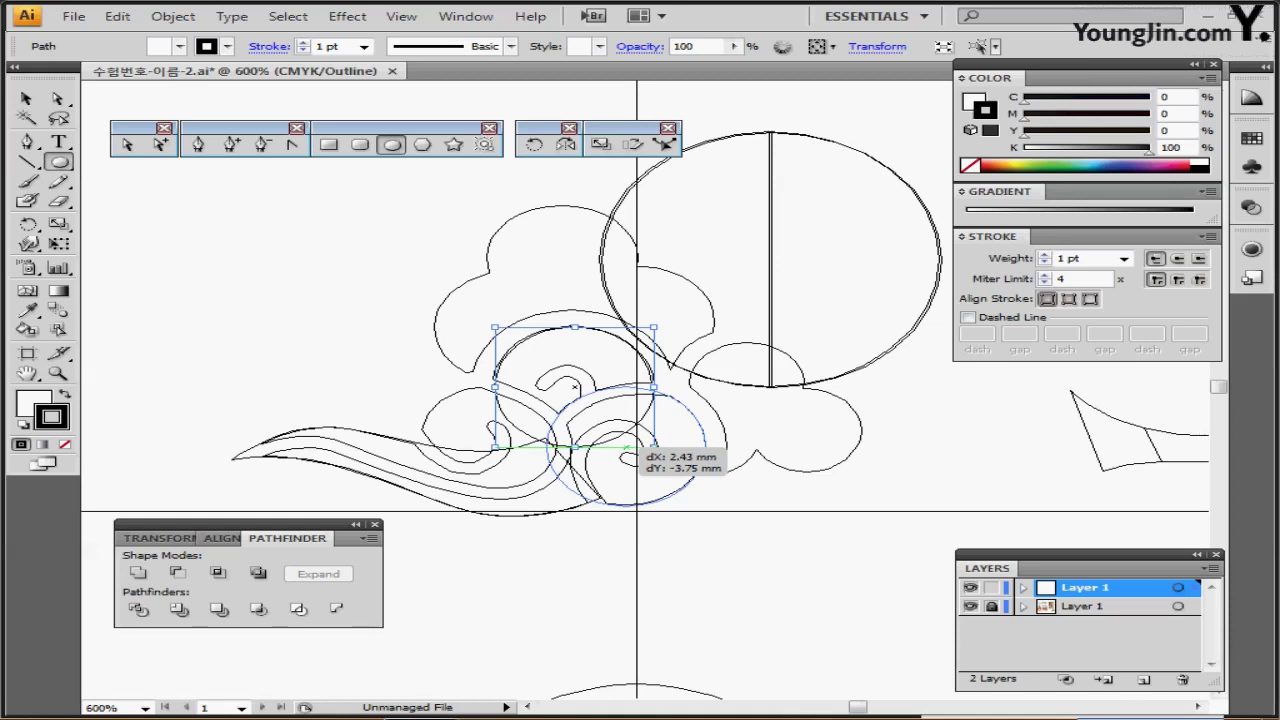
drag(630, 447, 630, 447)
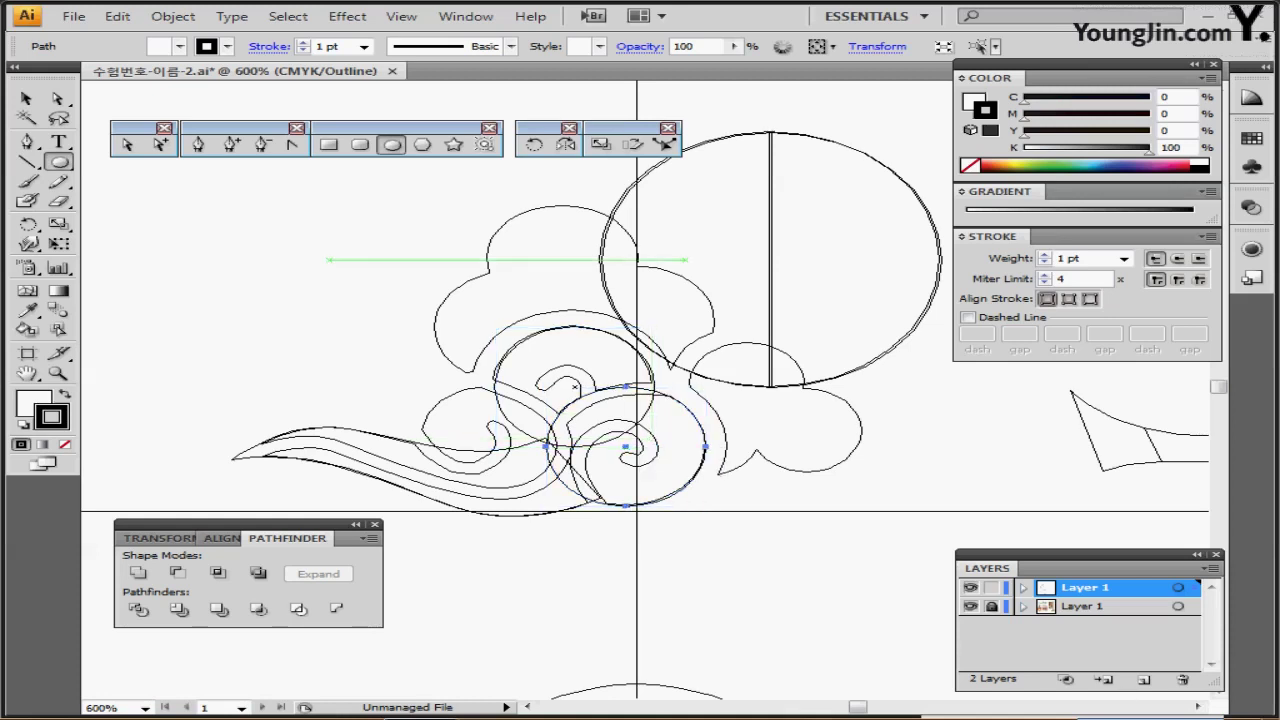
Step: Create a circle about 6 mm in diameter and place it over the left swirl of the sketched cloud
click(376, 261)
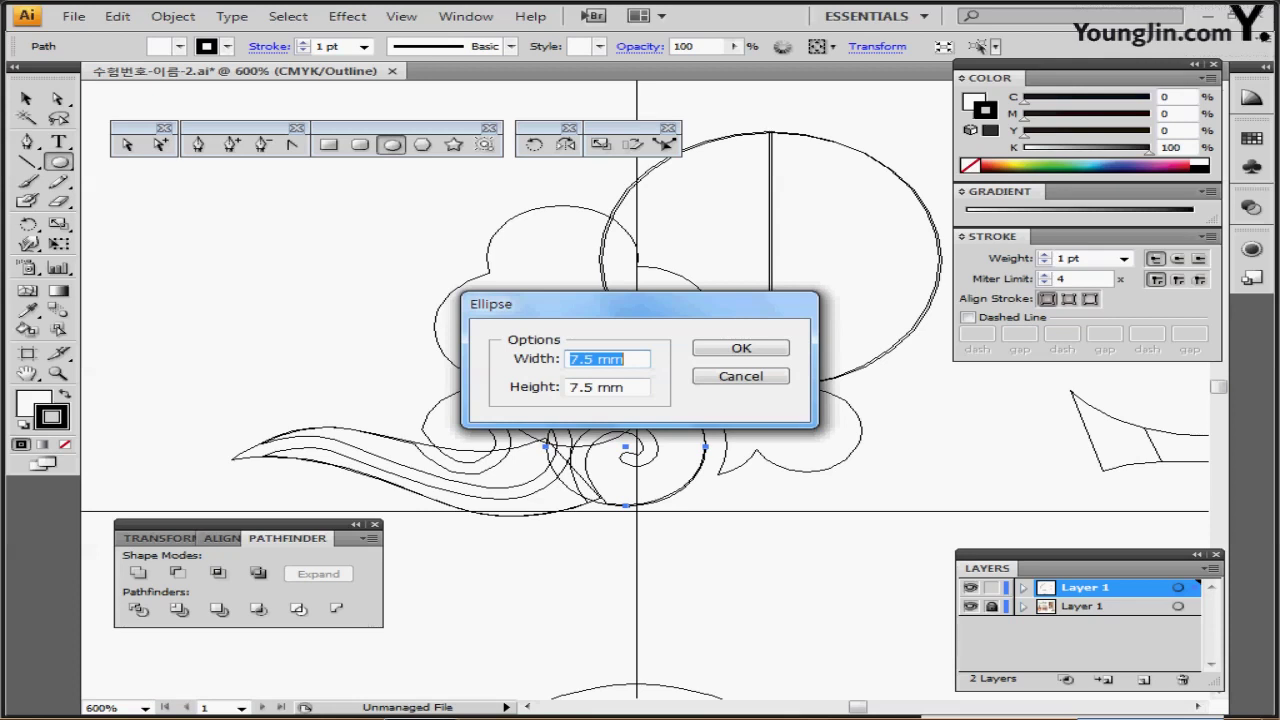
text(8)
key(Tab)
text(8)
key(Return)
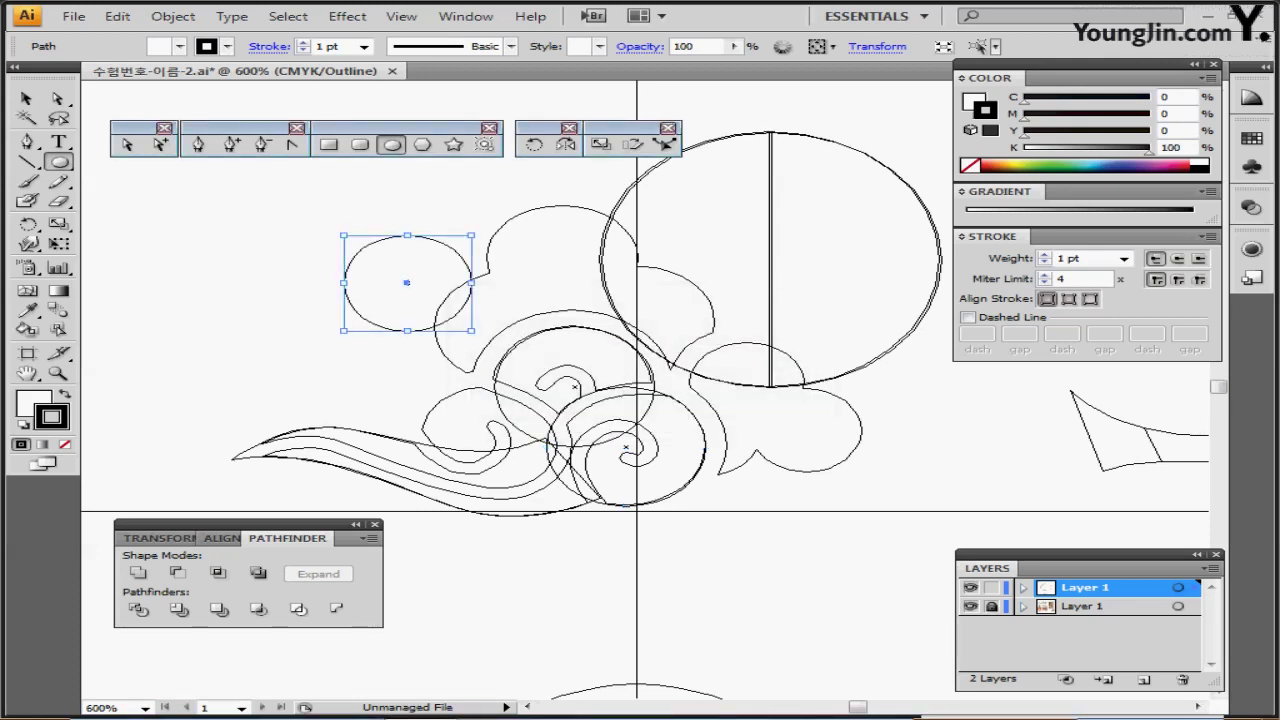
mouse_move(407, 280)
mouse_down()
mouse_move(503, 414)
mouse_move(490, 432)
mouse_move(505, 352)
mouse_move(505, 432)
mouse_move(494, 437)
mouse_up()
key(ctrl+equal)
key(ctrl+equal)
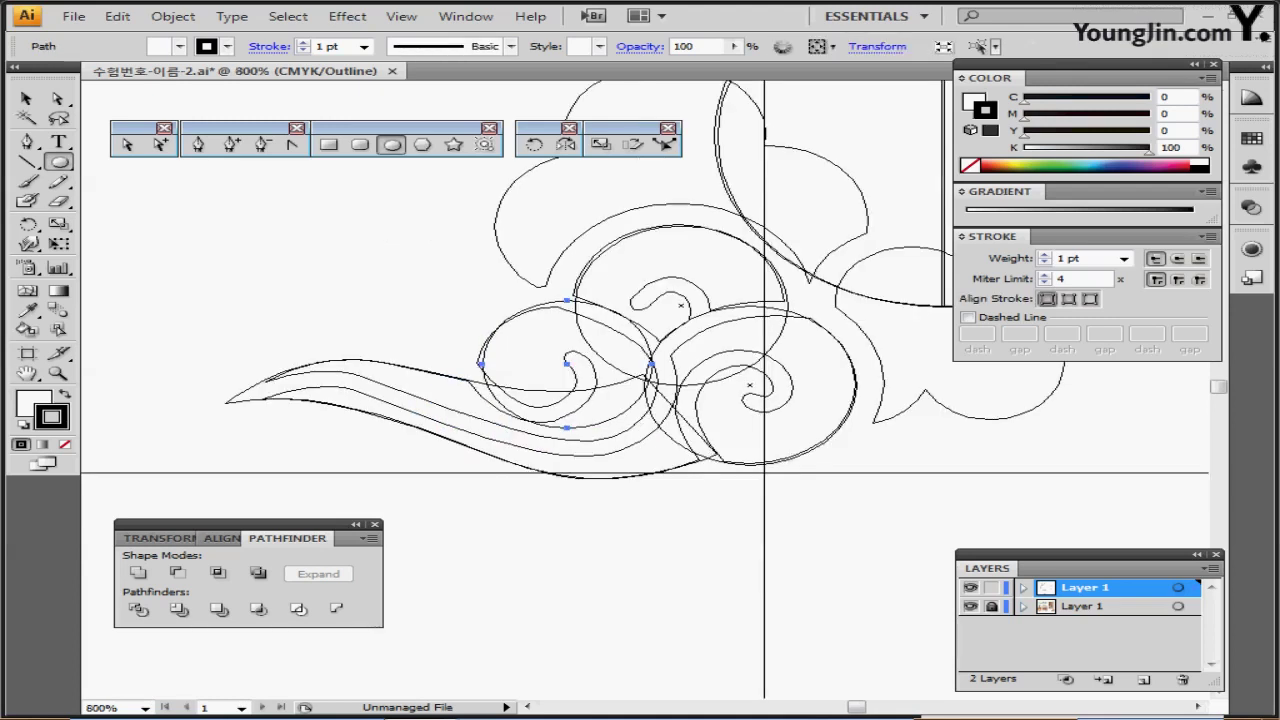
Step: Nudge the small left circle down and left until its upper-left curve fits the sketched left swirl
drag(667, 255, 547, 367)
key(Down)
key(Down)
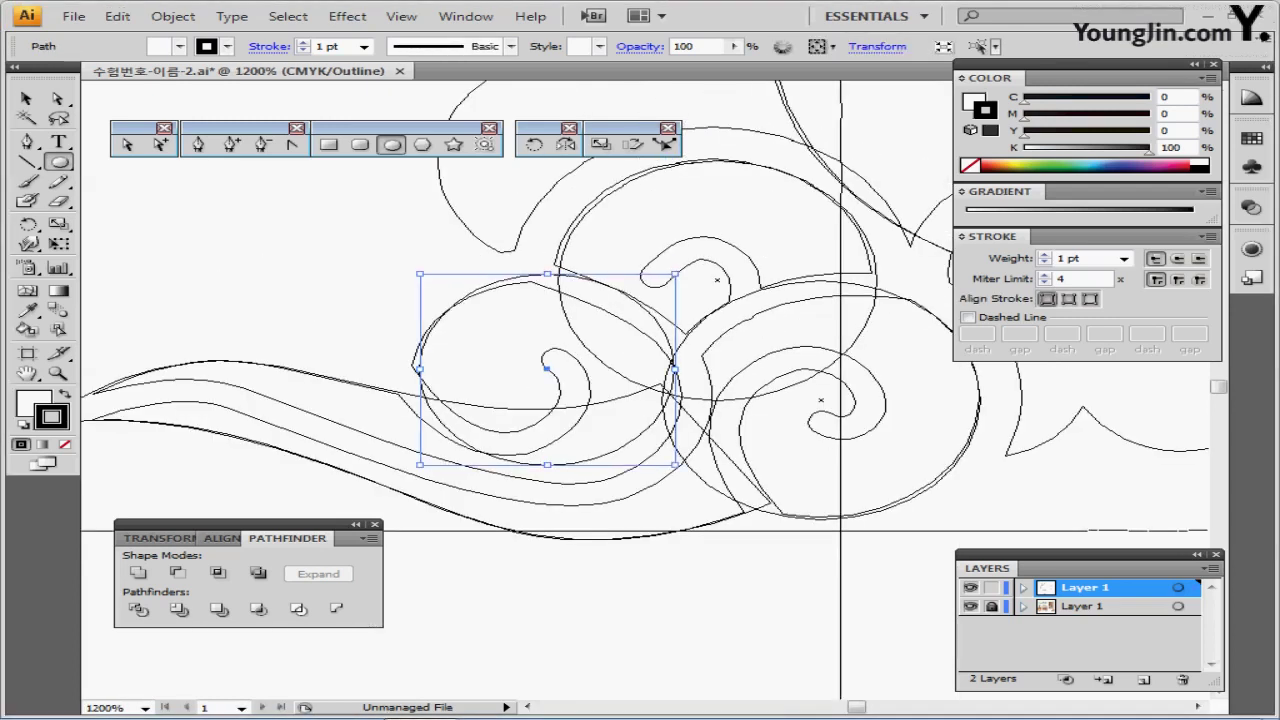
key(Down)
key(Down)
key(Down)
key(Down)
key(Left)
key(Left)
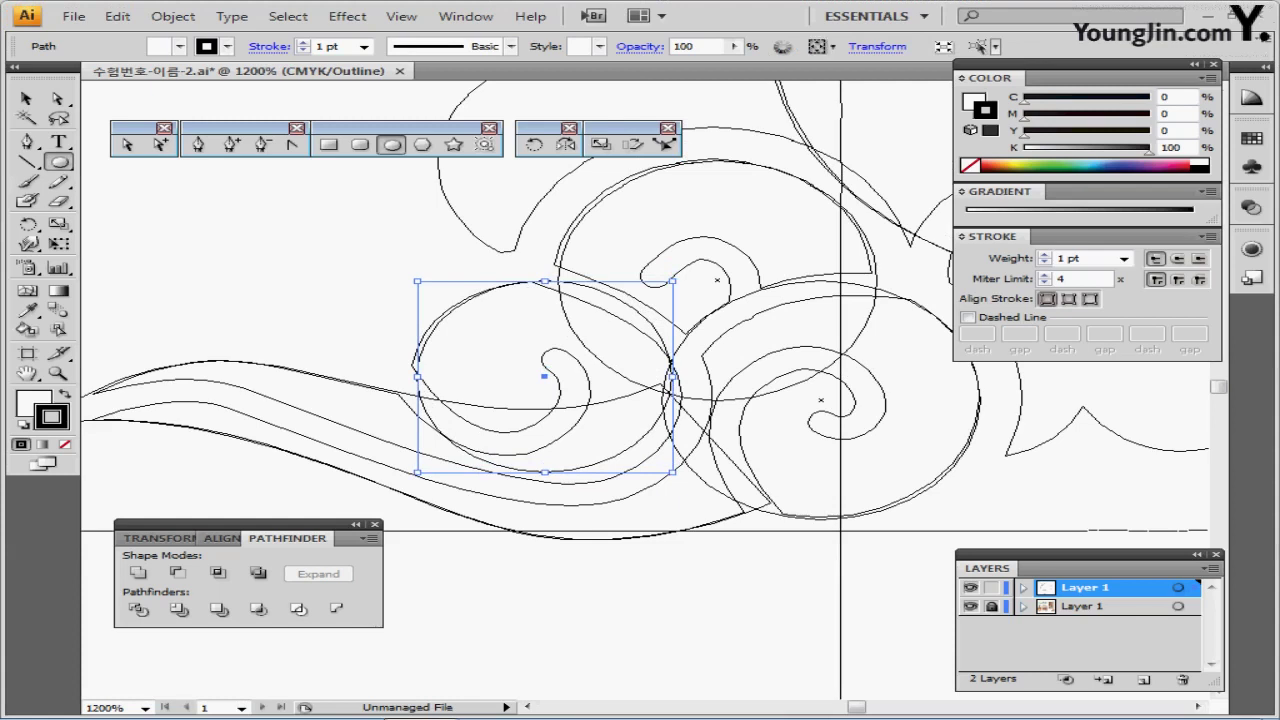
key(Left)
key(Left)
key(Left)
key(Left)
key(Left)
key(Right)
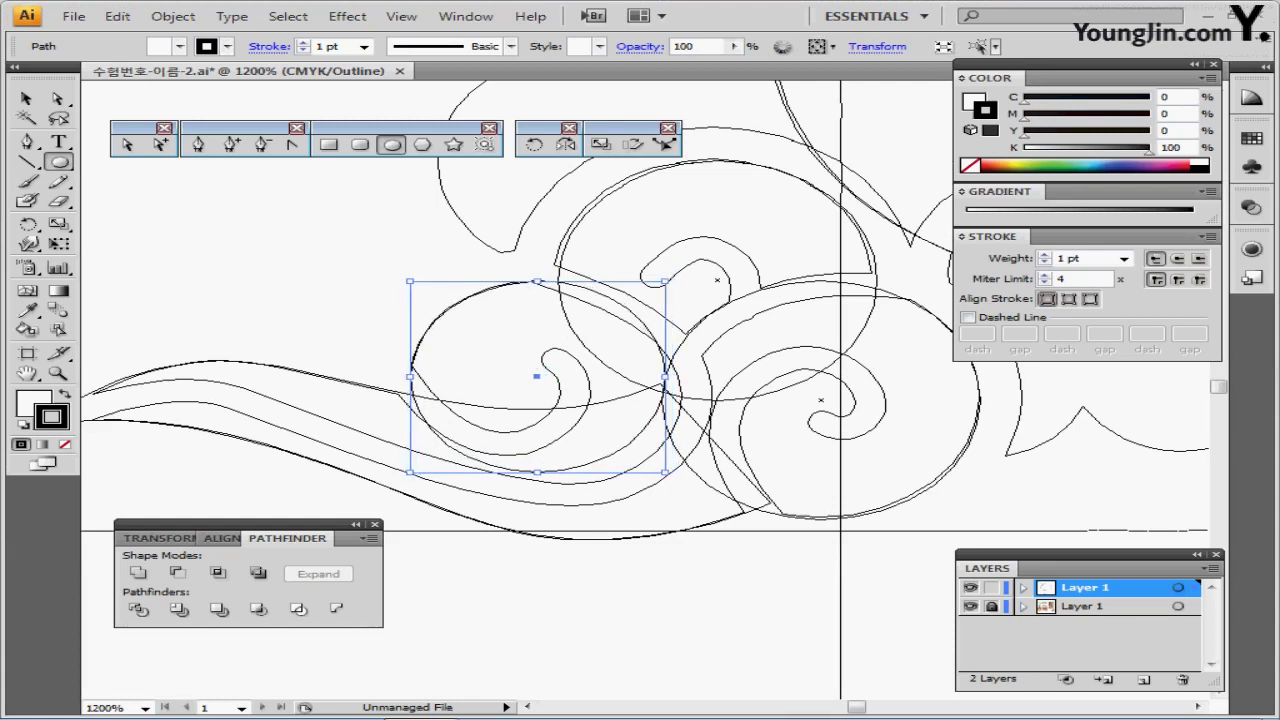
Step: Nudge the central circle slightly left and up to align its upper arc with the sketched cloud
ctrl+click(717, 280)
key(Left)
key(Left)
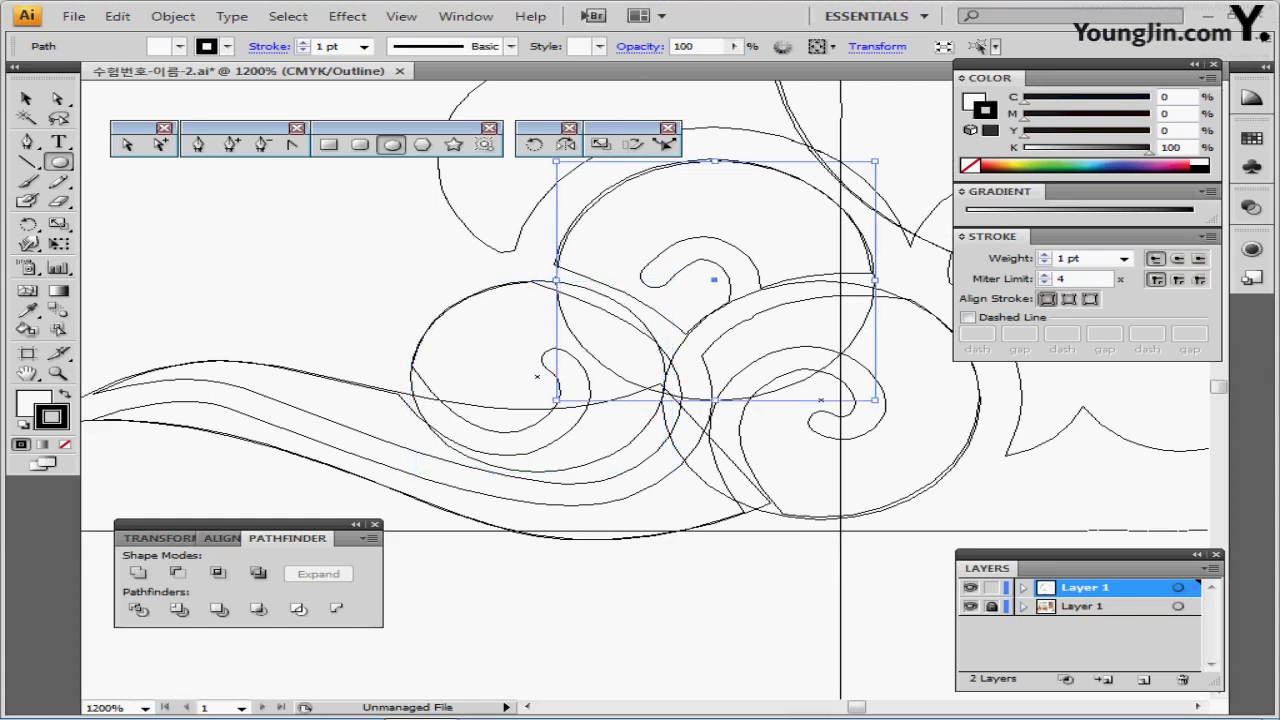
key(Left)
key(Up)
key(Up)
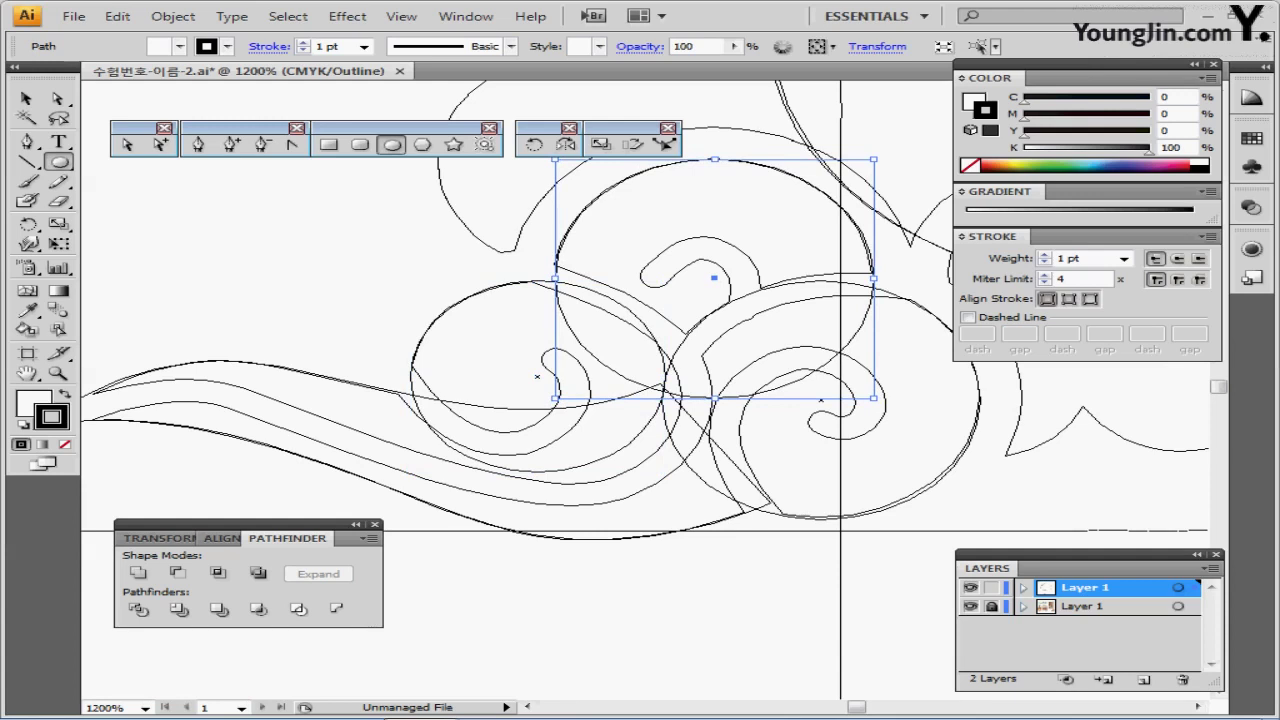
Step: Return to the preview display with the sketch layer hidden and clear the selection
key(ctrl+y)
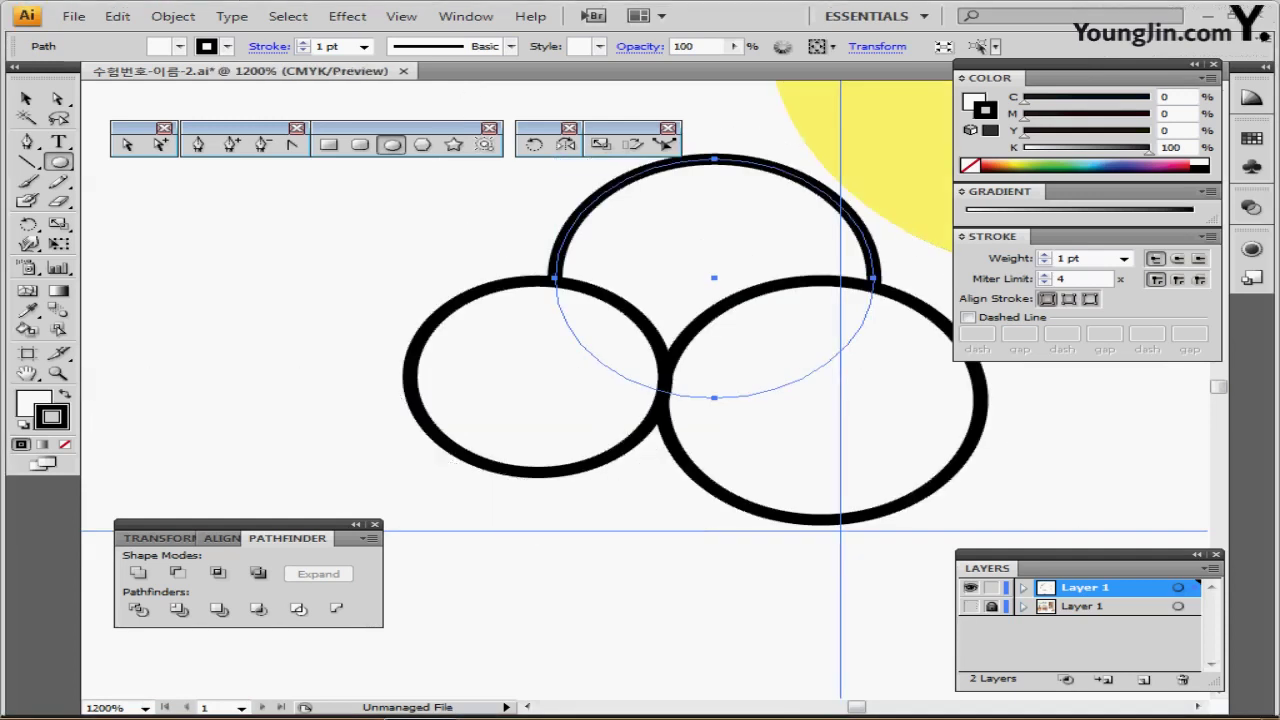
key(ctrl+minus)
key(ctrl+a)
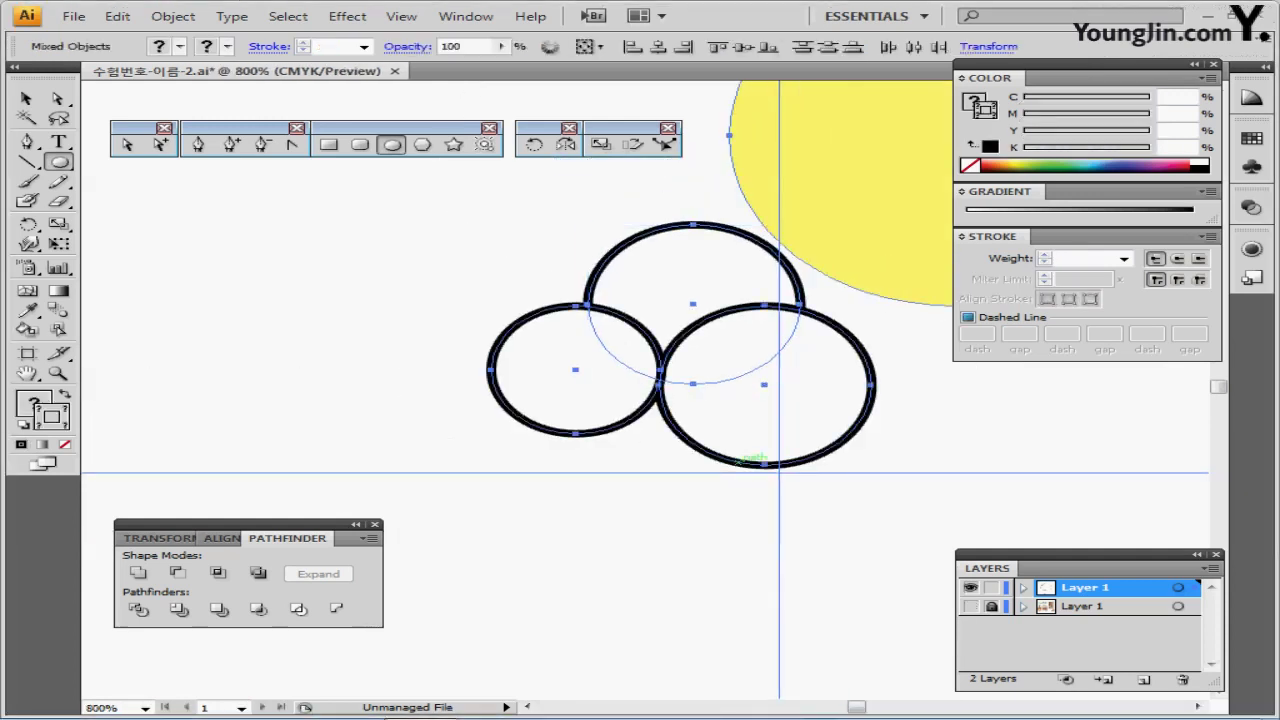
key(ctrl+shift+a)
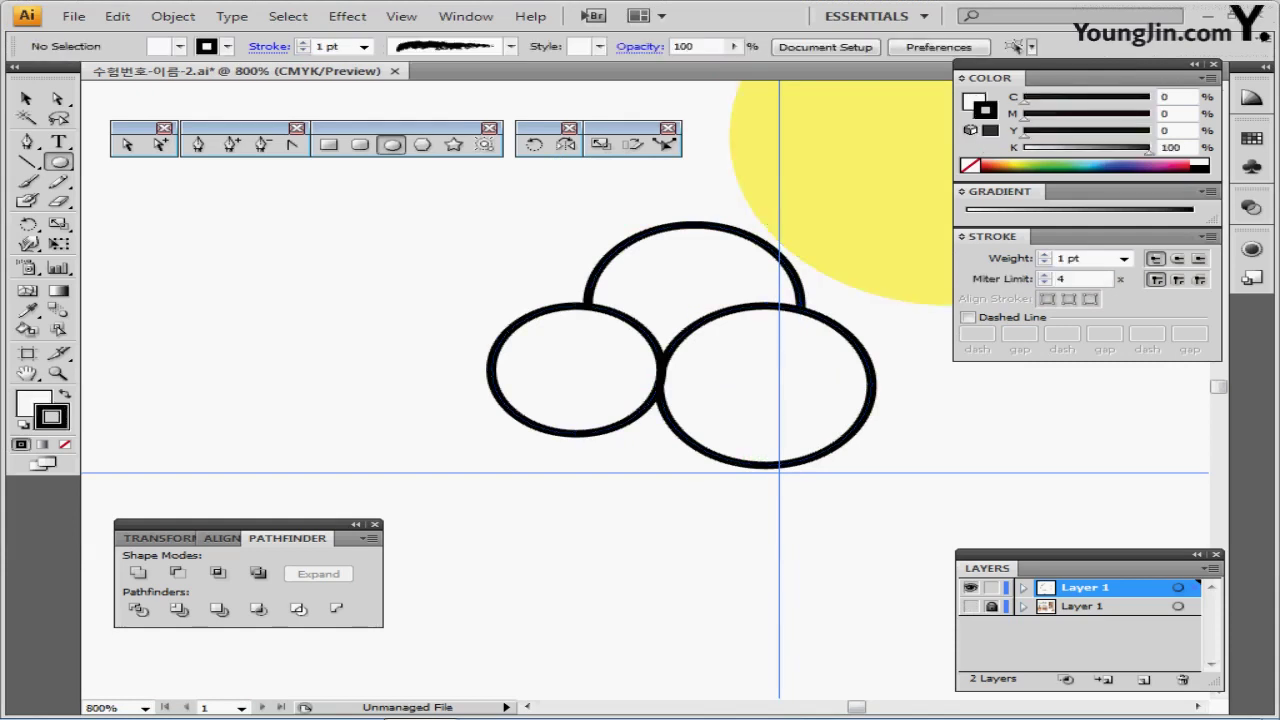
drag(660, 356, 705, 322)
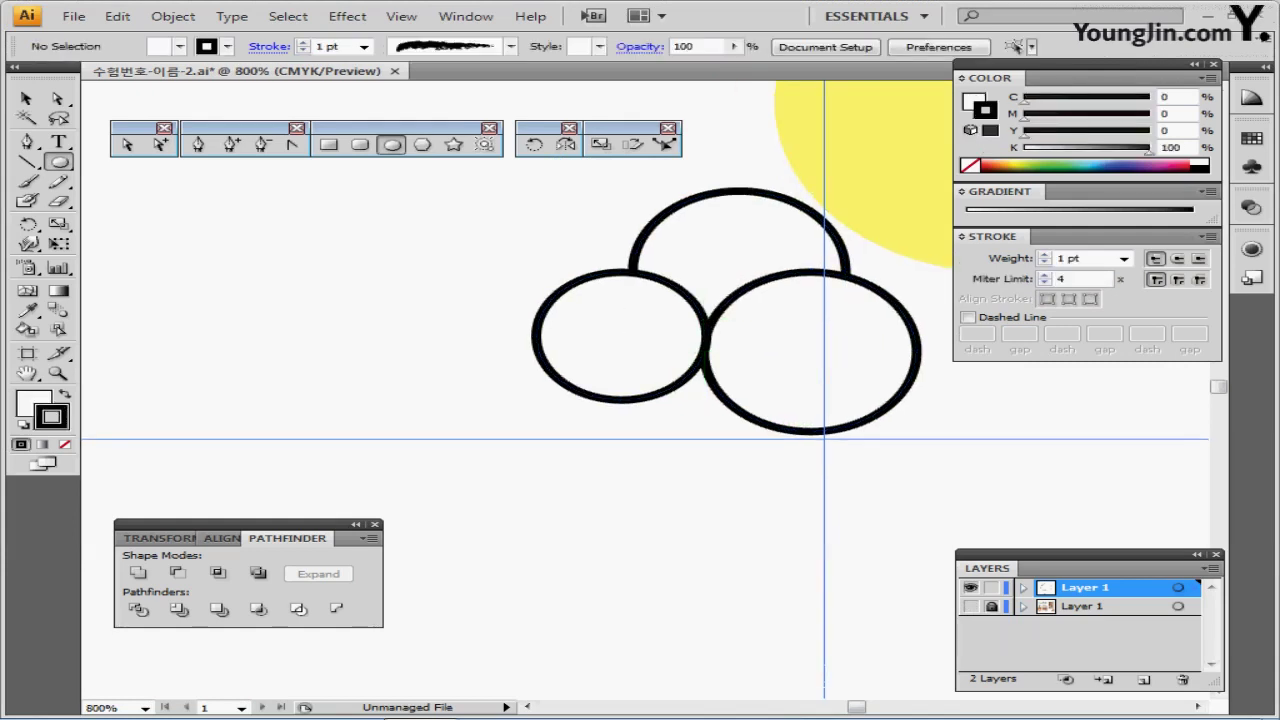
Step: Draw the cloud's closed wavy tail over the lower circles with the Pen tool and give it the default white fill and black stroke
key(p)
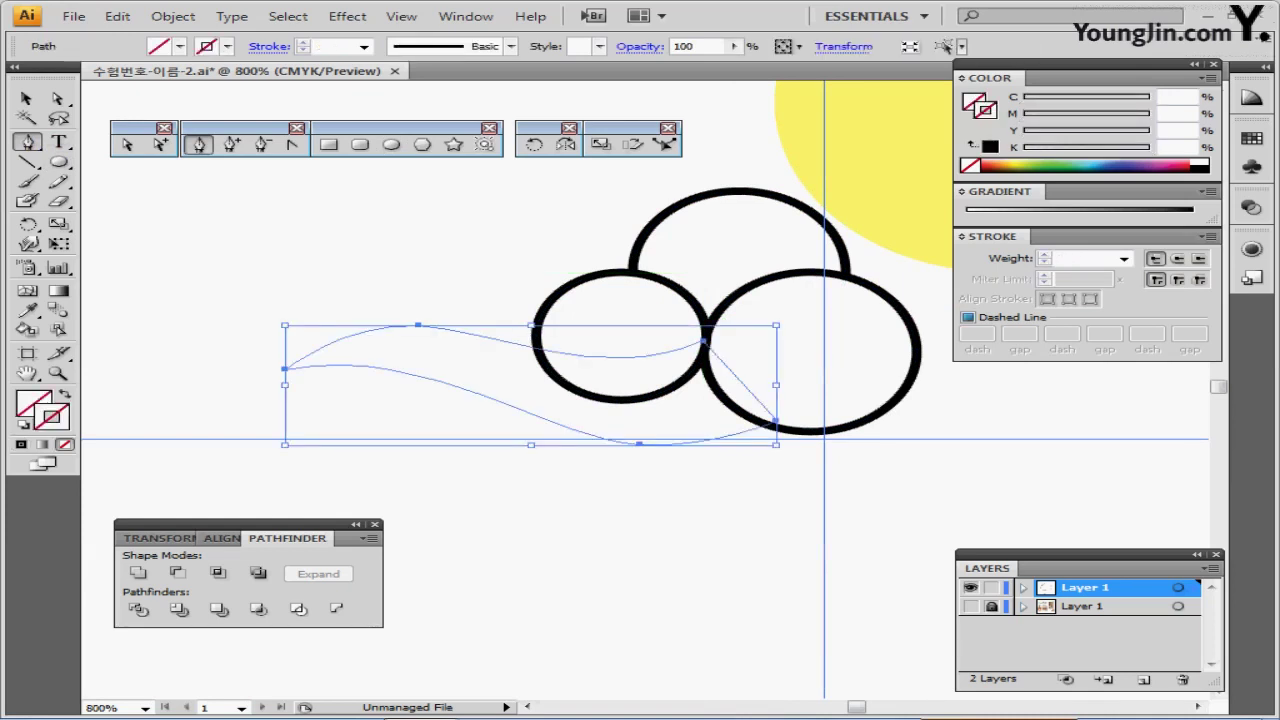
key(d)
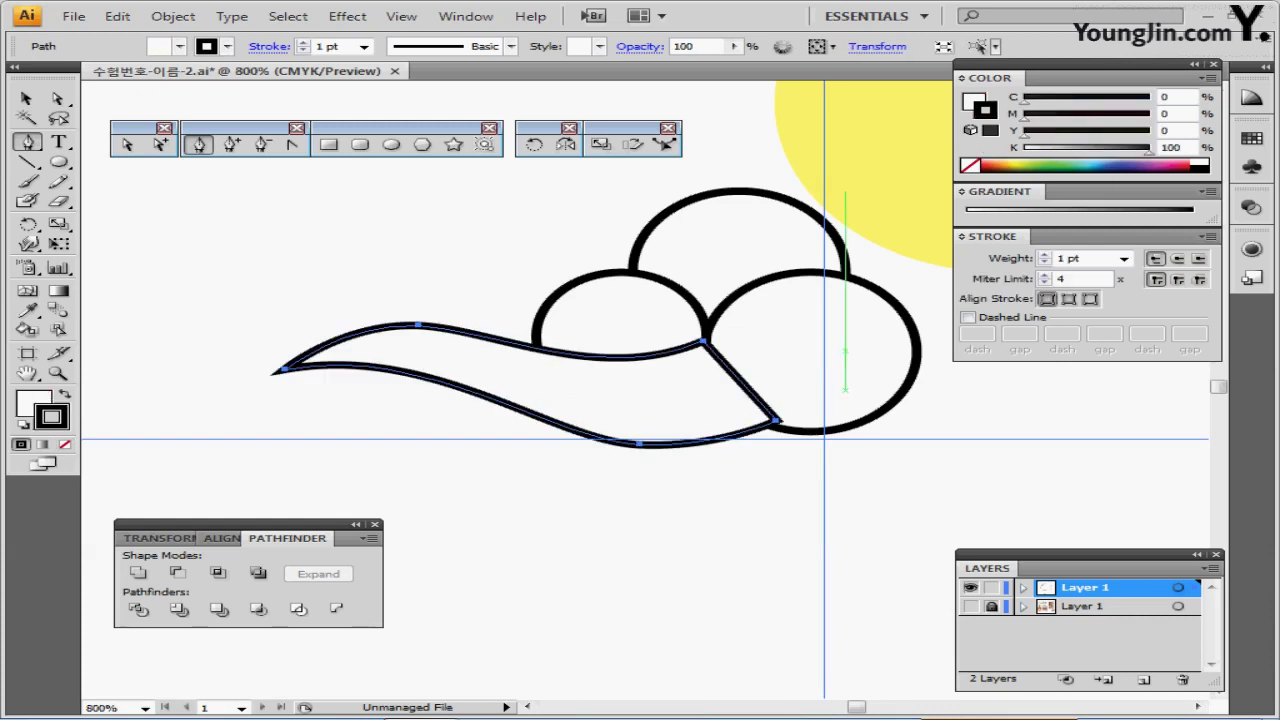
drag(802, 433, 757, 456)
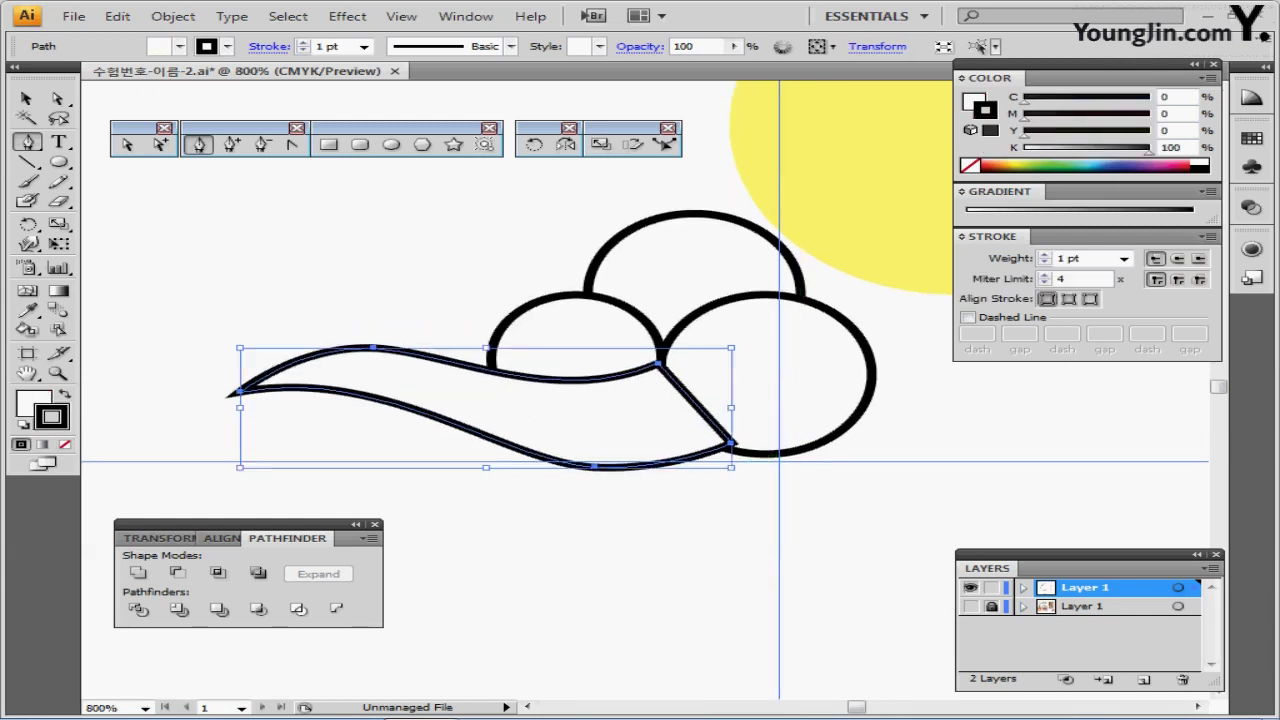
key(ctrl+shift+a)
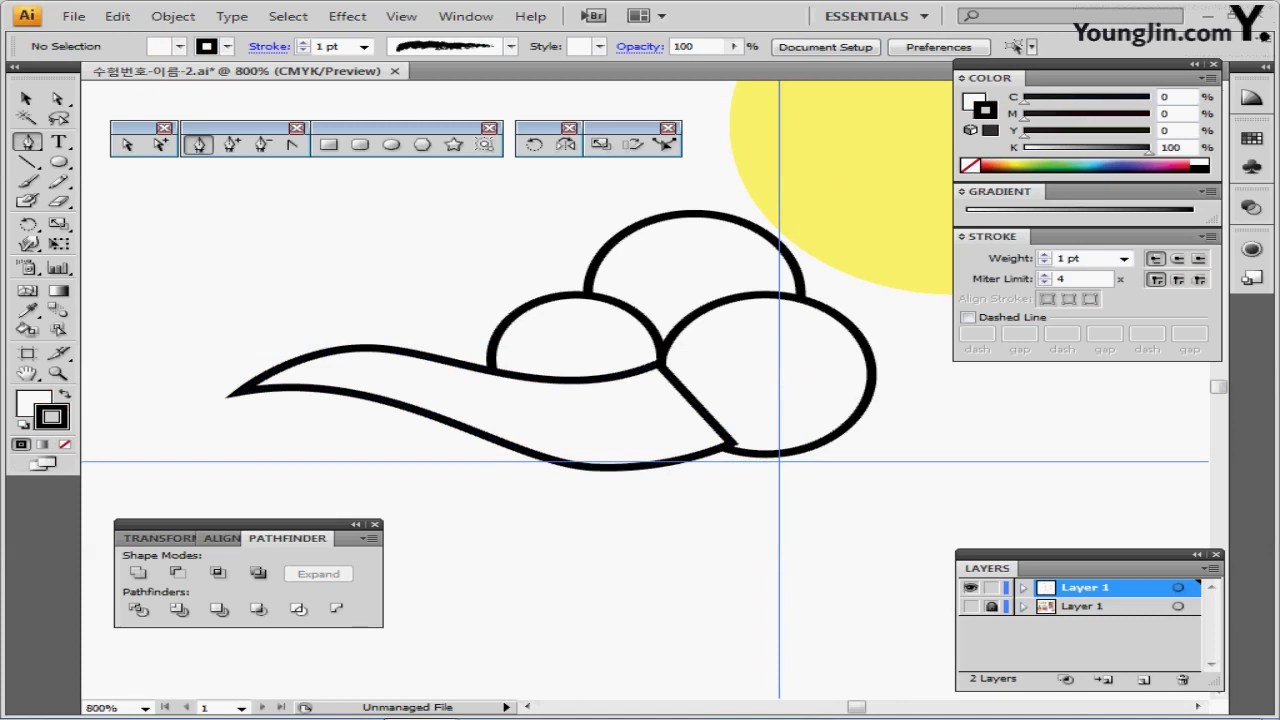
Step: Unite the three circles and tail into one cloud shape, with no stroke and a blue fill (C 68.63, M 33.73, Y 0, K 0)
drag(449, 266, 669, 400)
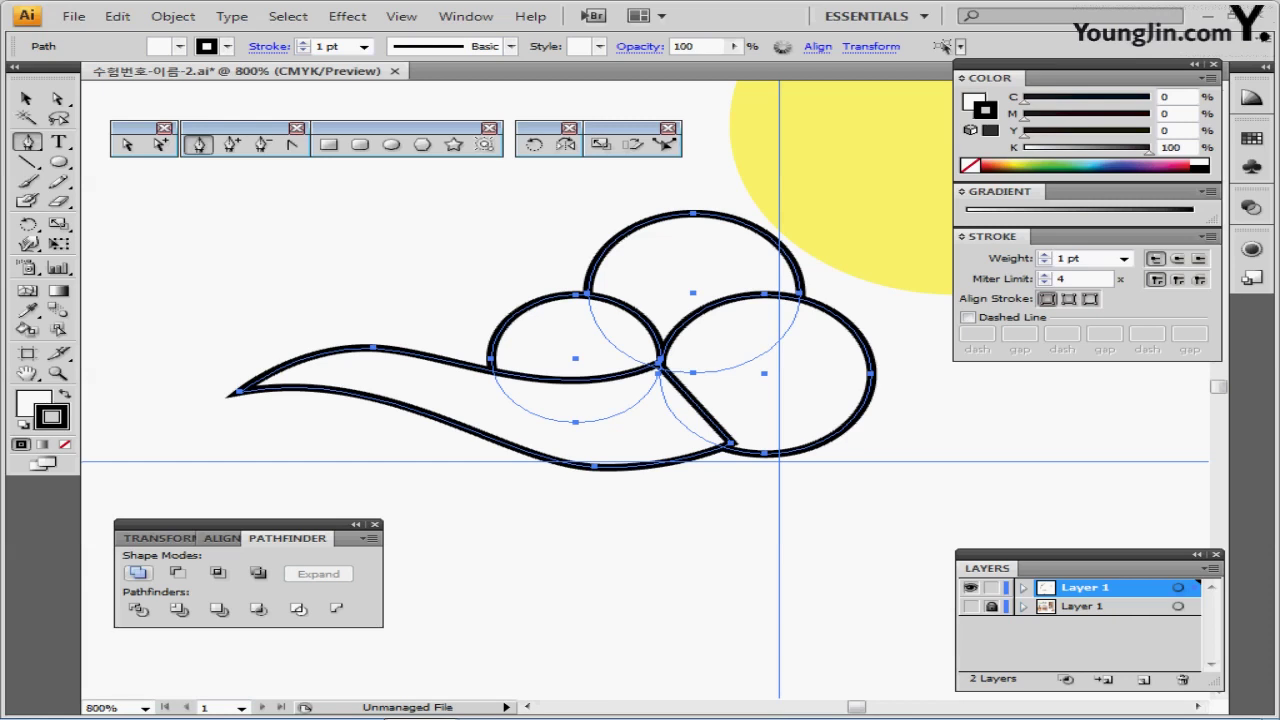
click(138, 573)
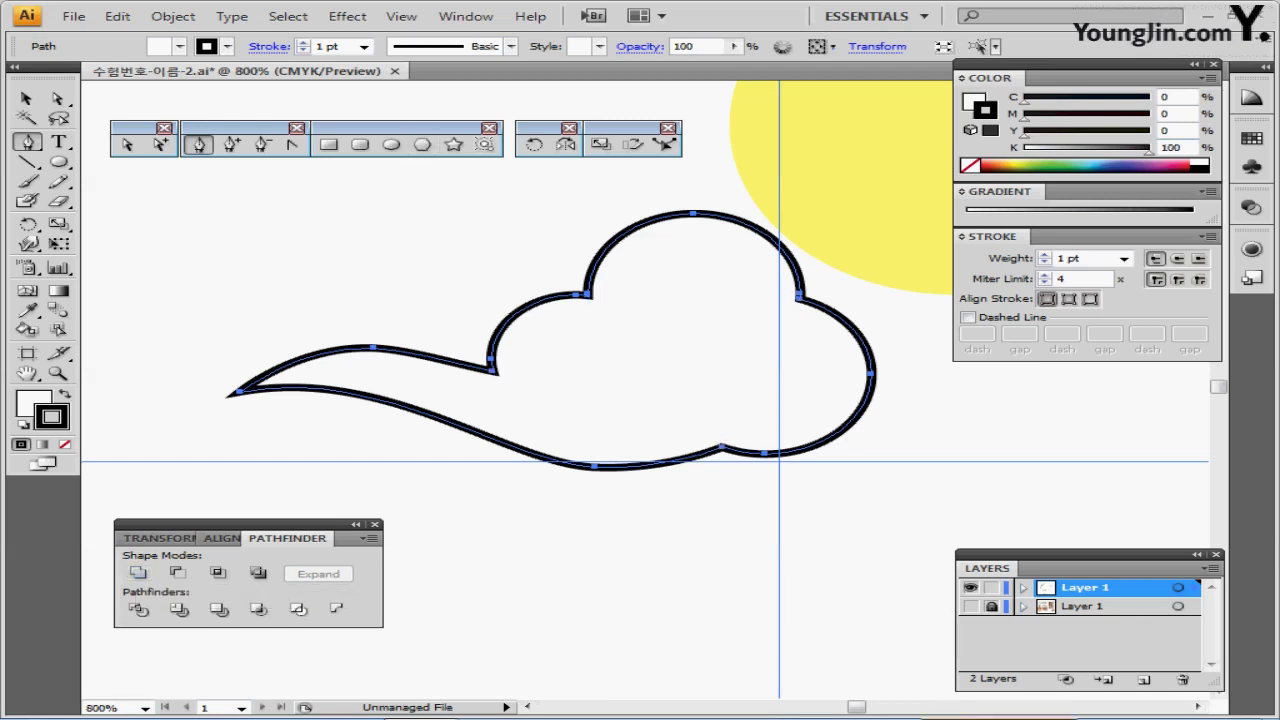
key(slash)
key(comma)
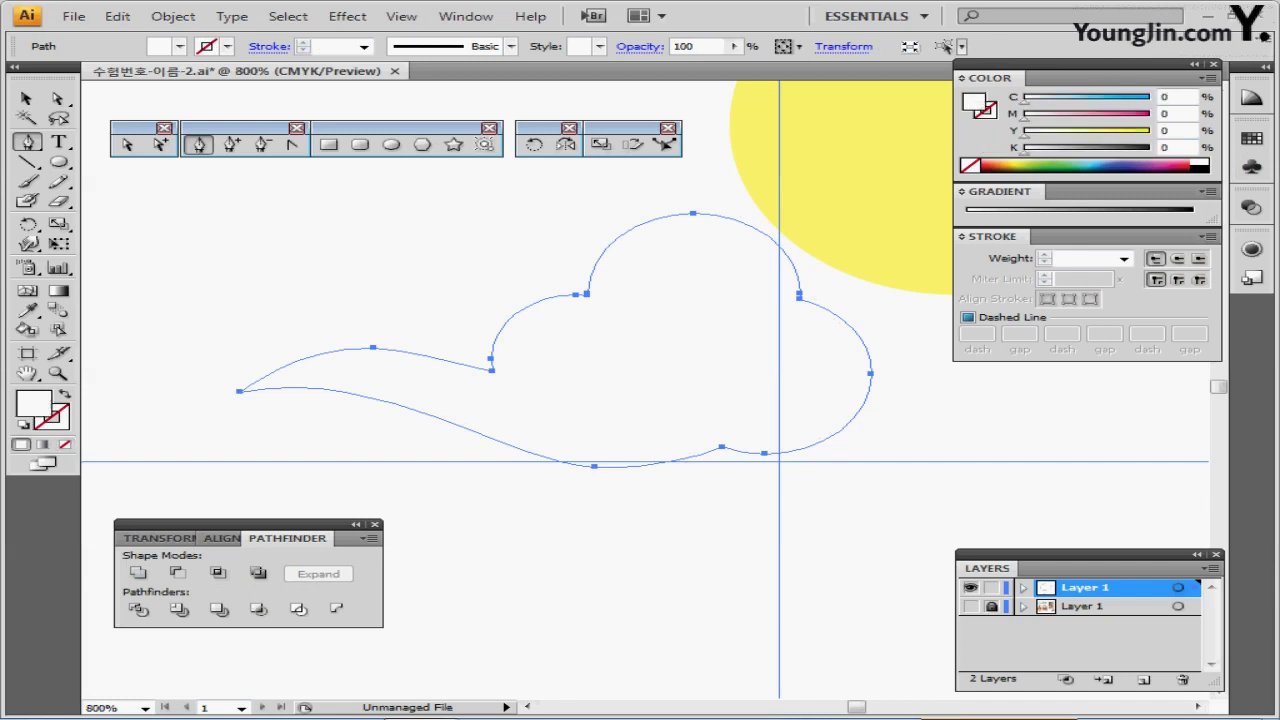
click(1070, 163)
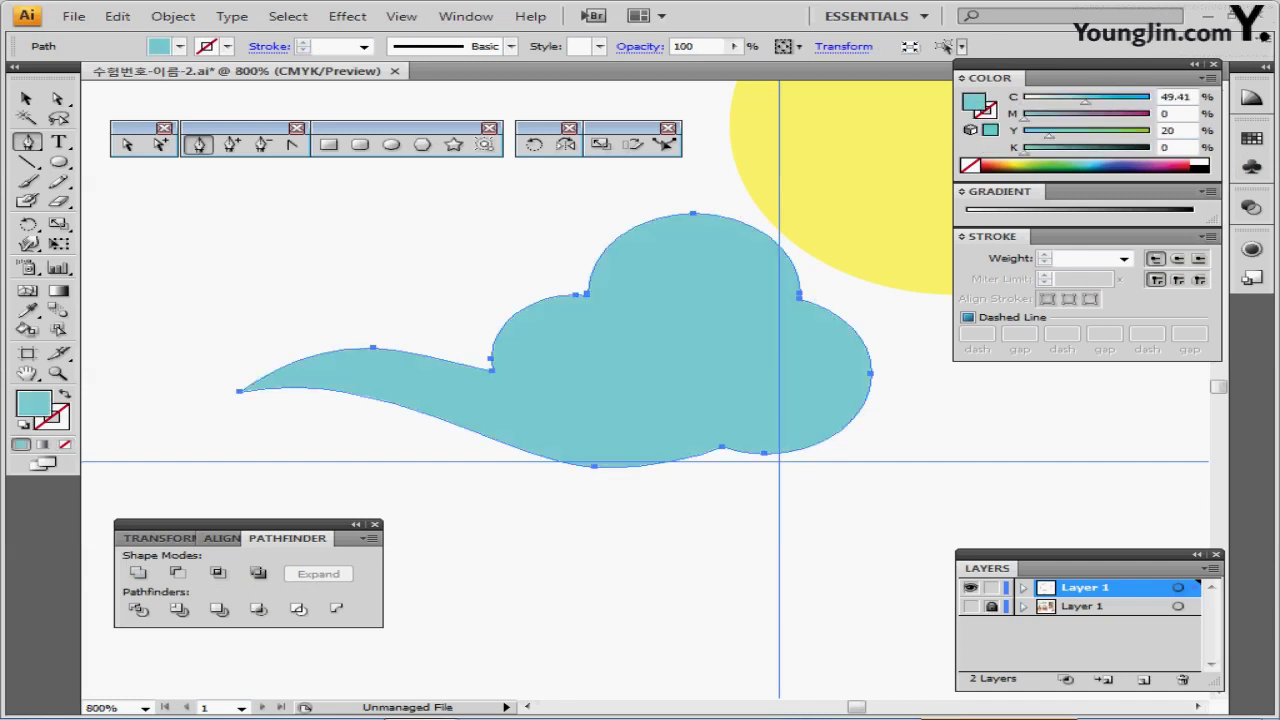
click(1100, 164)
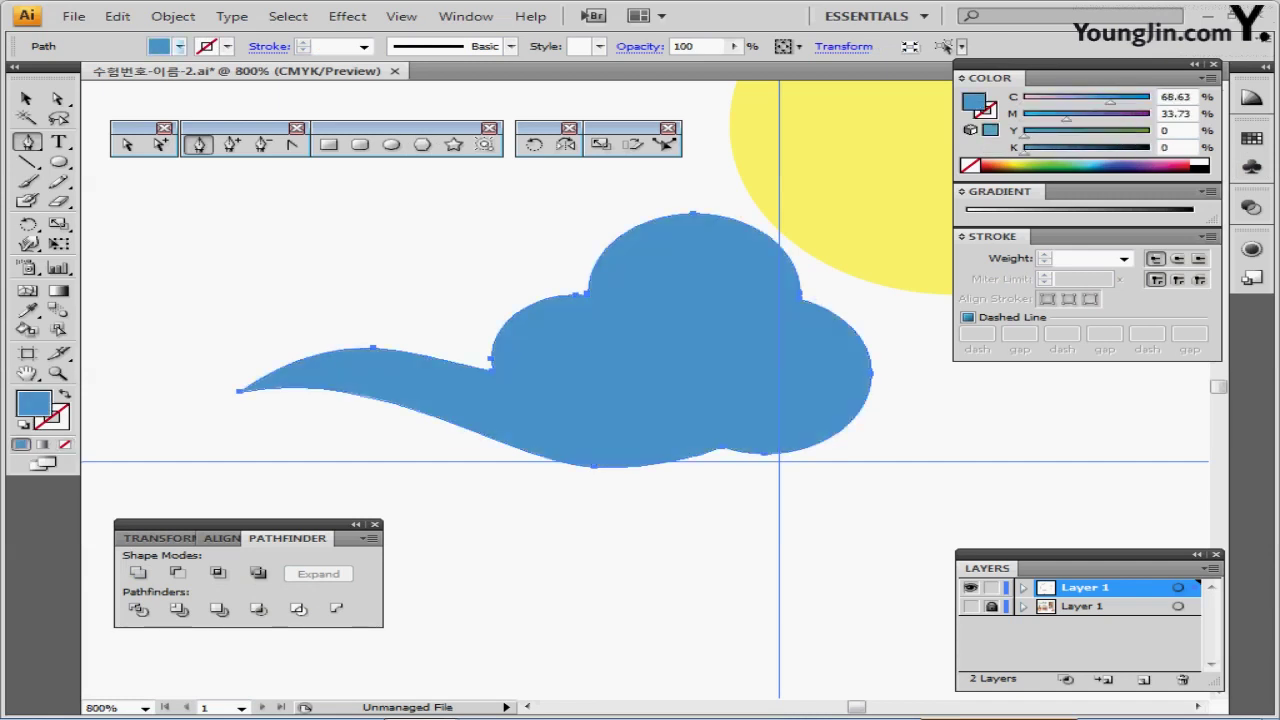
Step: Create an outward offset of the blue cloud path by 1 mm with mitered joins and a miter limit of 4
click(173, 16)
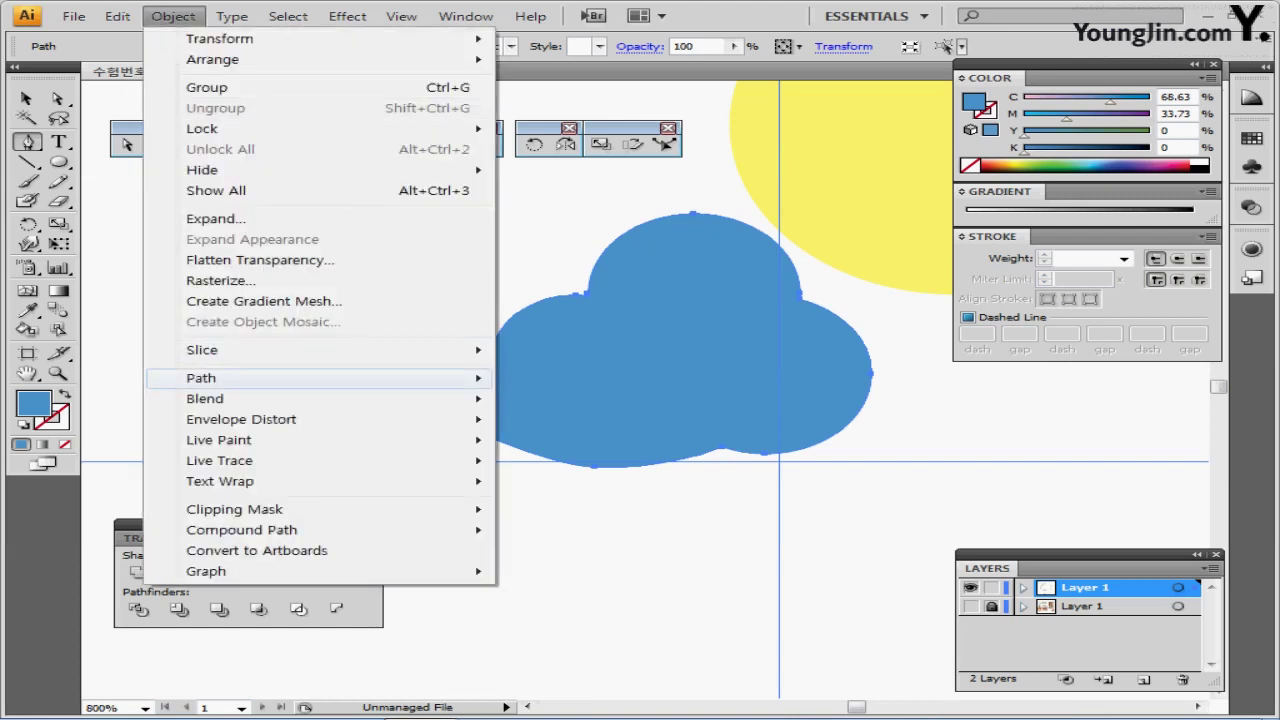
mouse_move(201, 378)
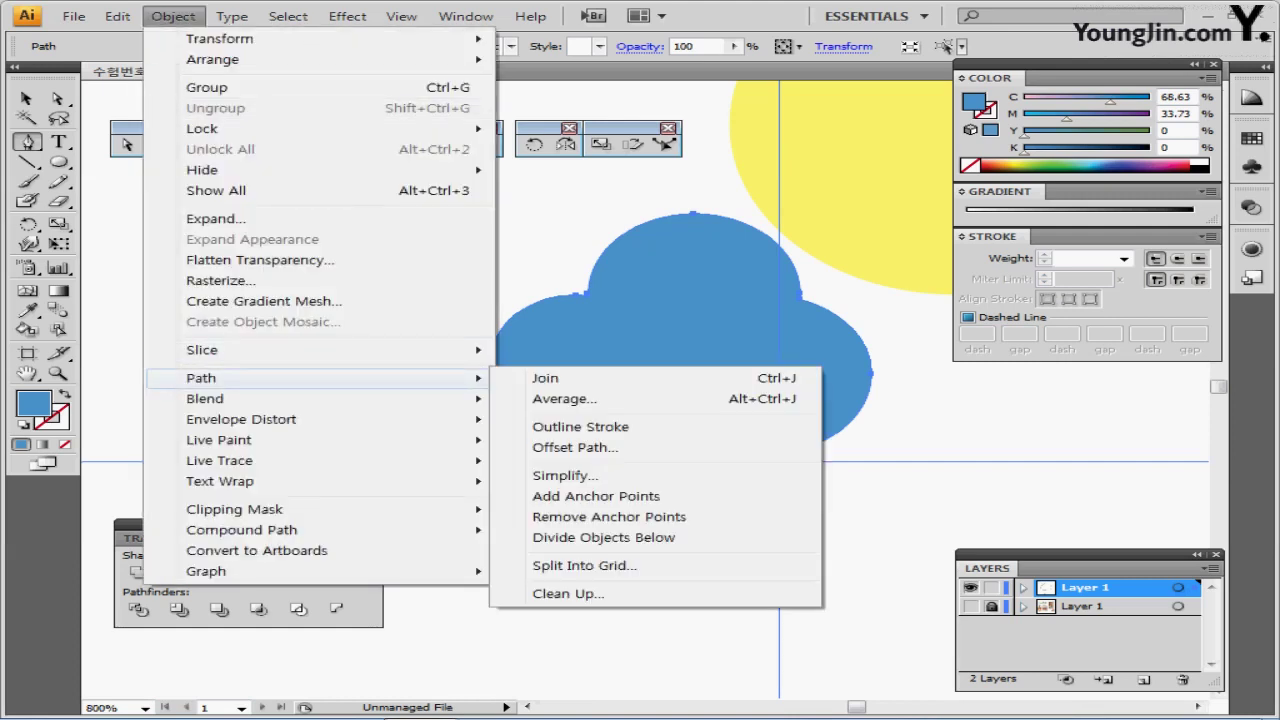
click(575, 447)
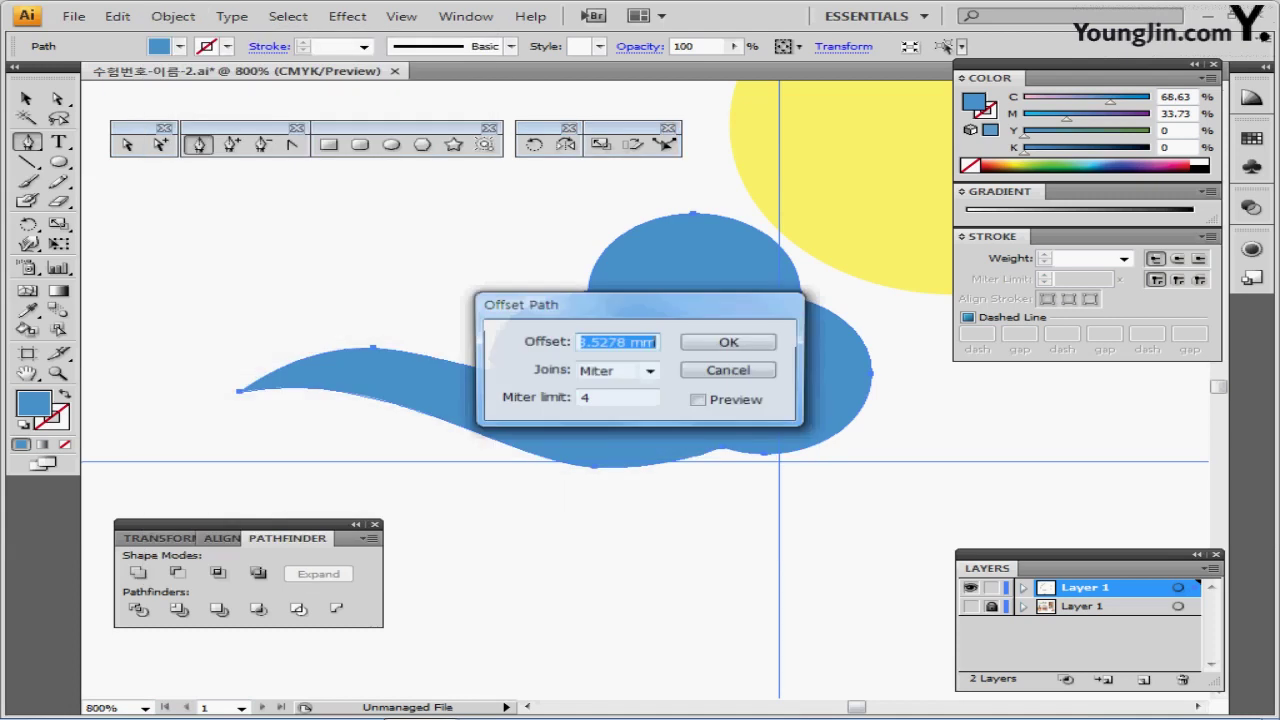
text(1)
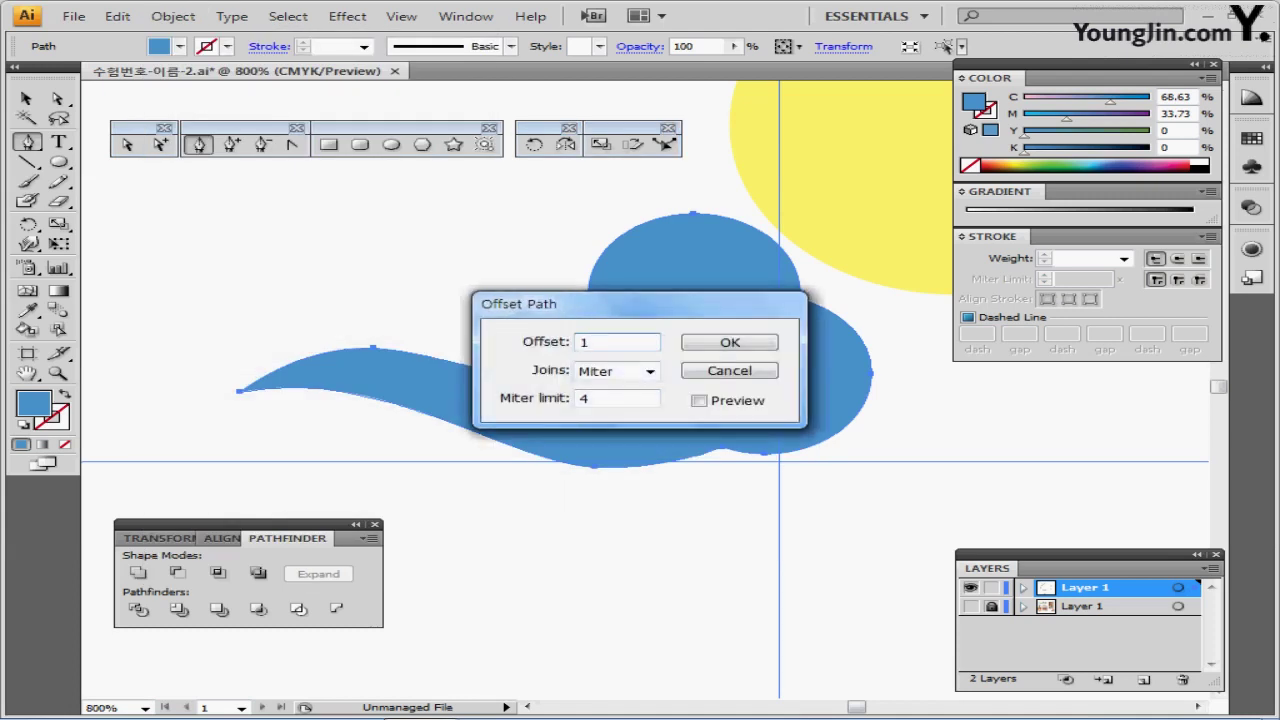
key(Return)
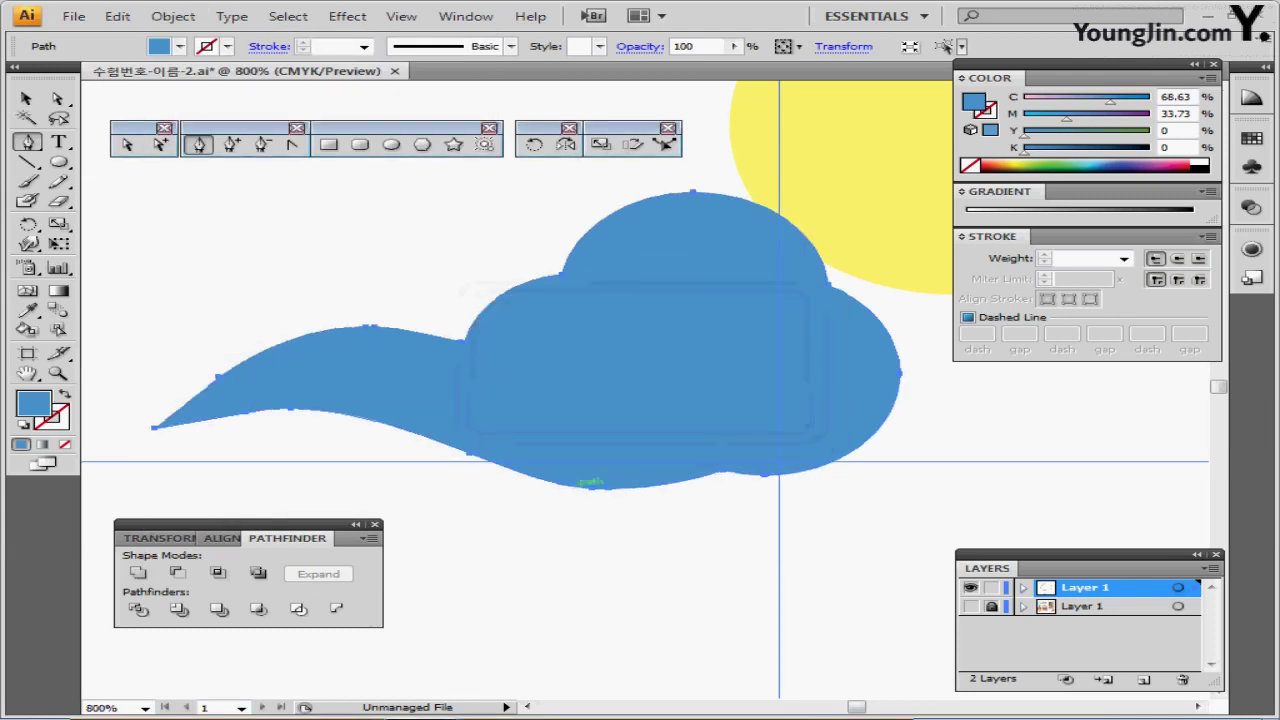
Step: Fill the offset cloud shape with light orange (C 0, M 27.06, Y 72.16, K 0) and deselect it
click(1030, 164)
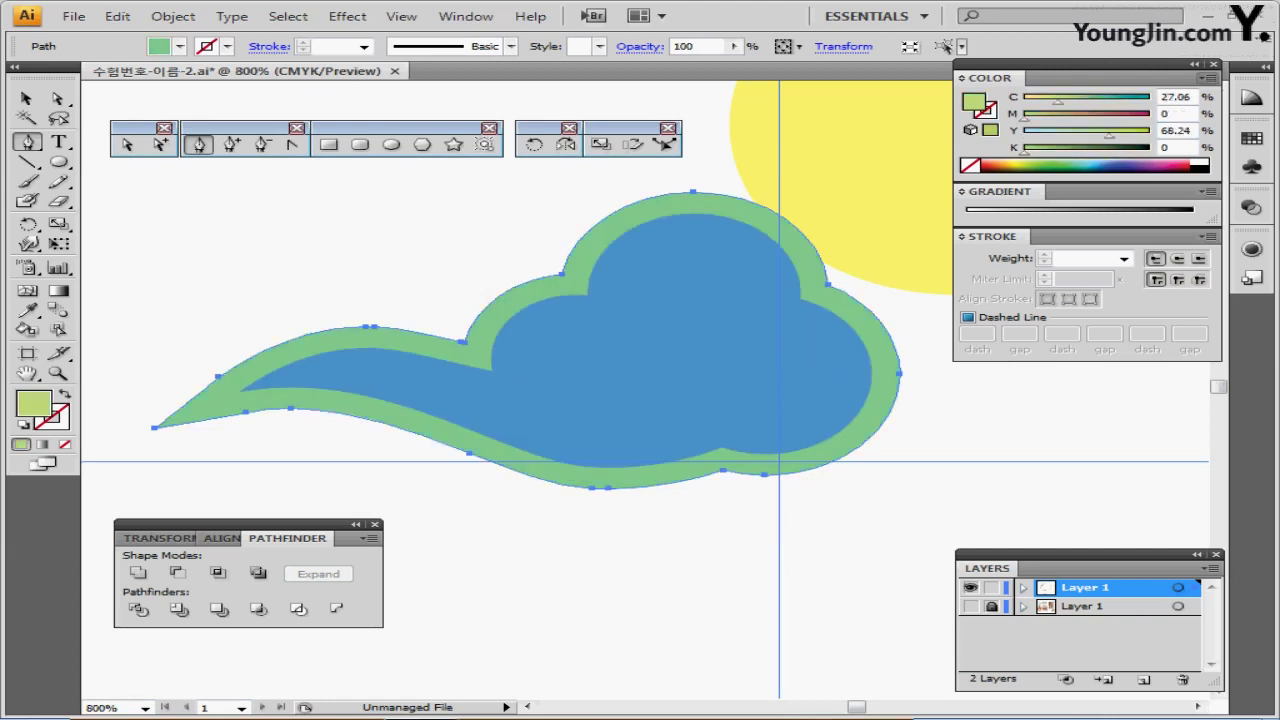
click(1036, 166)
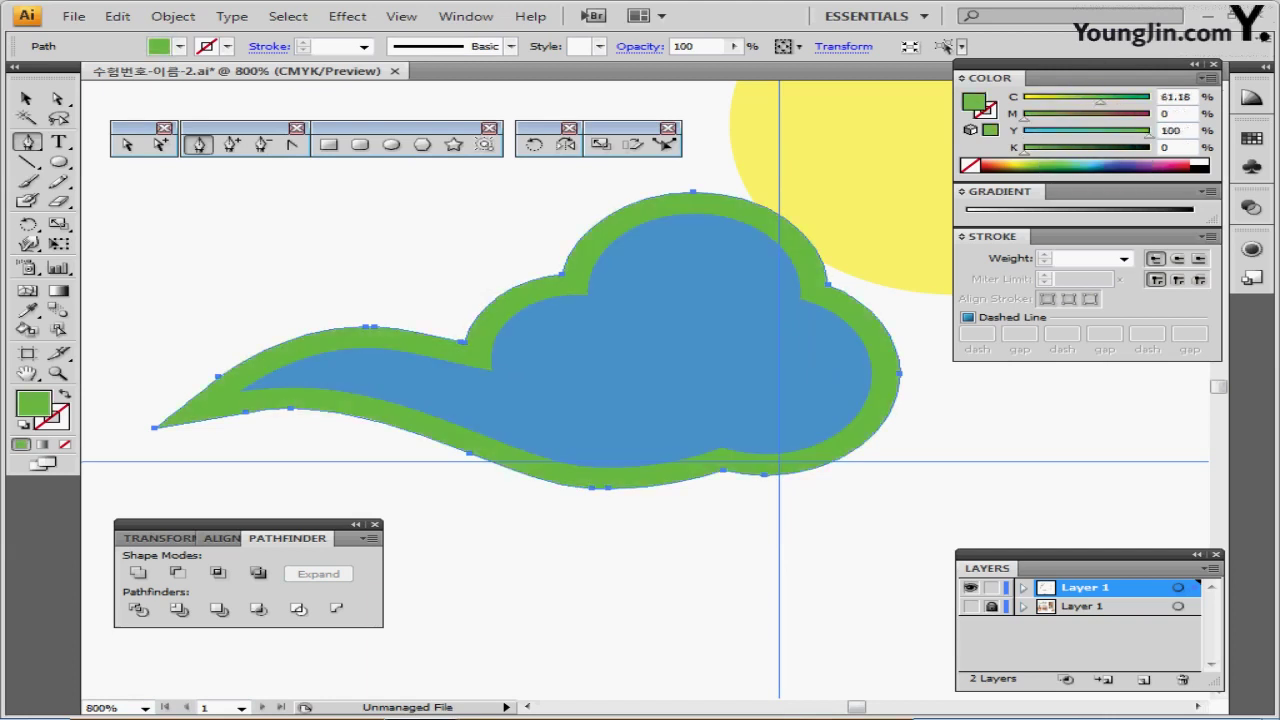
click(1005, 166)
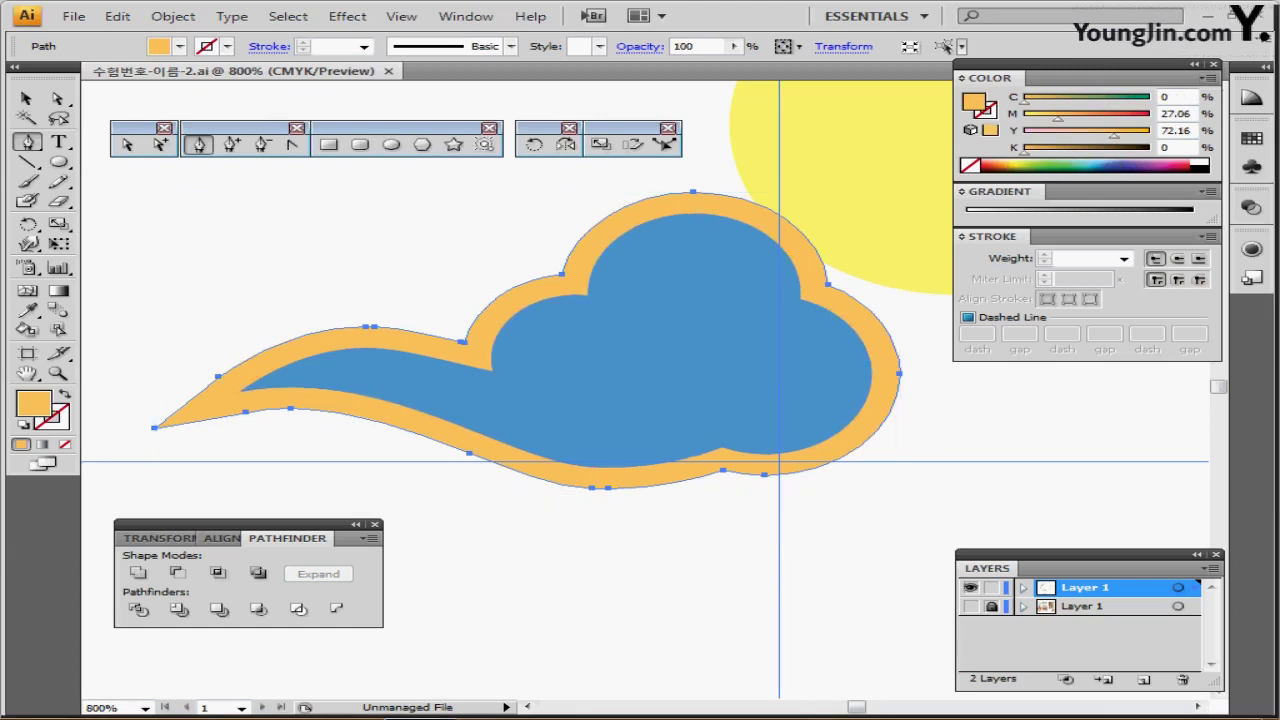
key(ctrl+minus)
drag(630, 426, 650, 355)
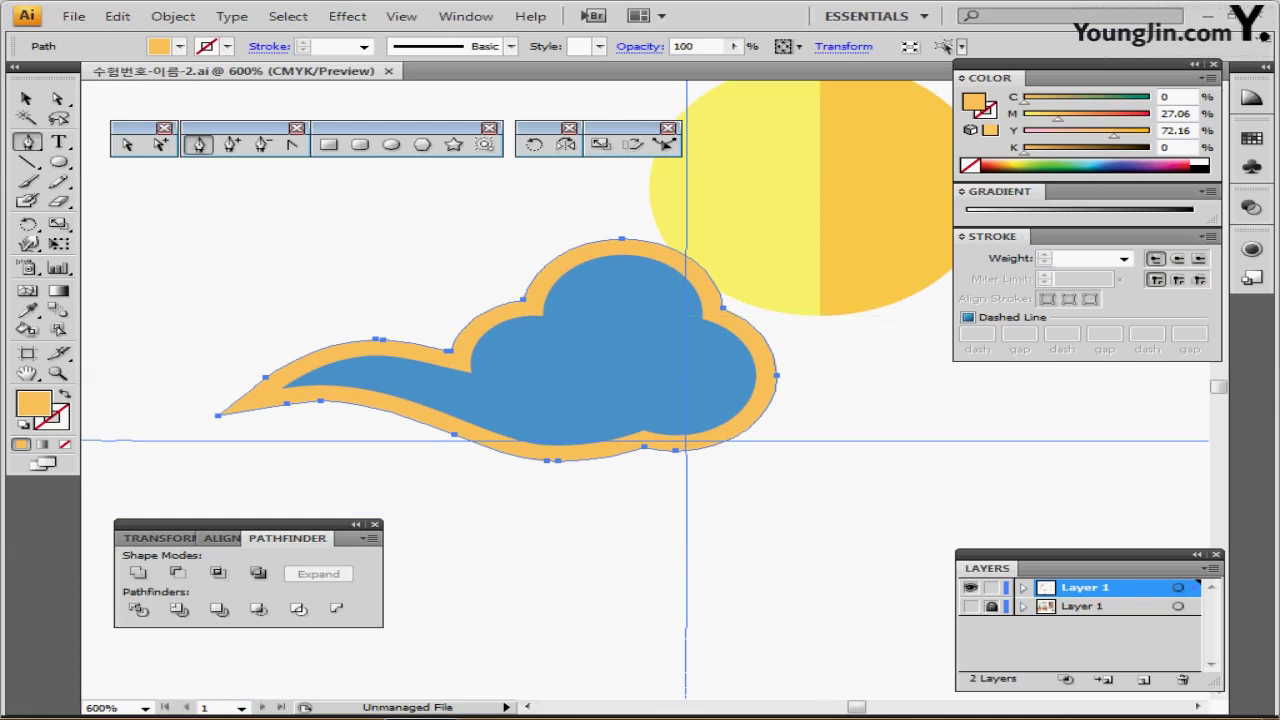
key(ctrl+shift+a)
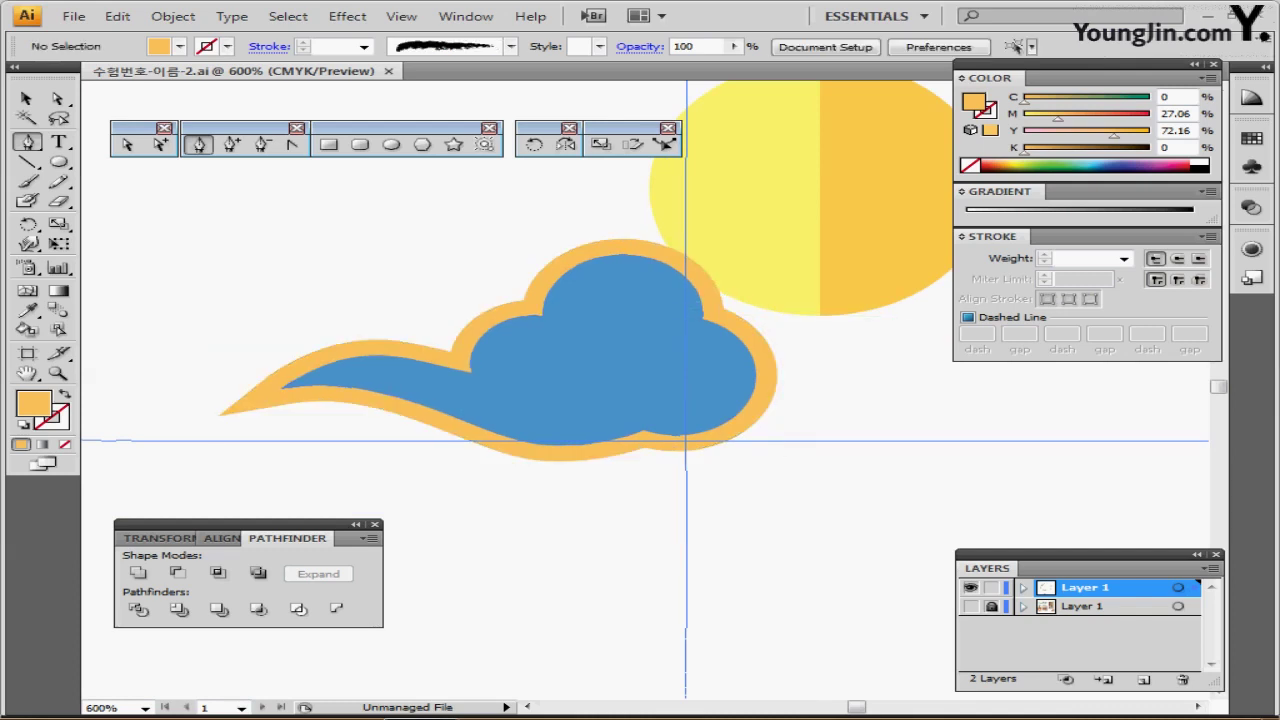
ctrl+click(650, 386)
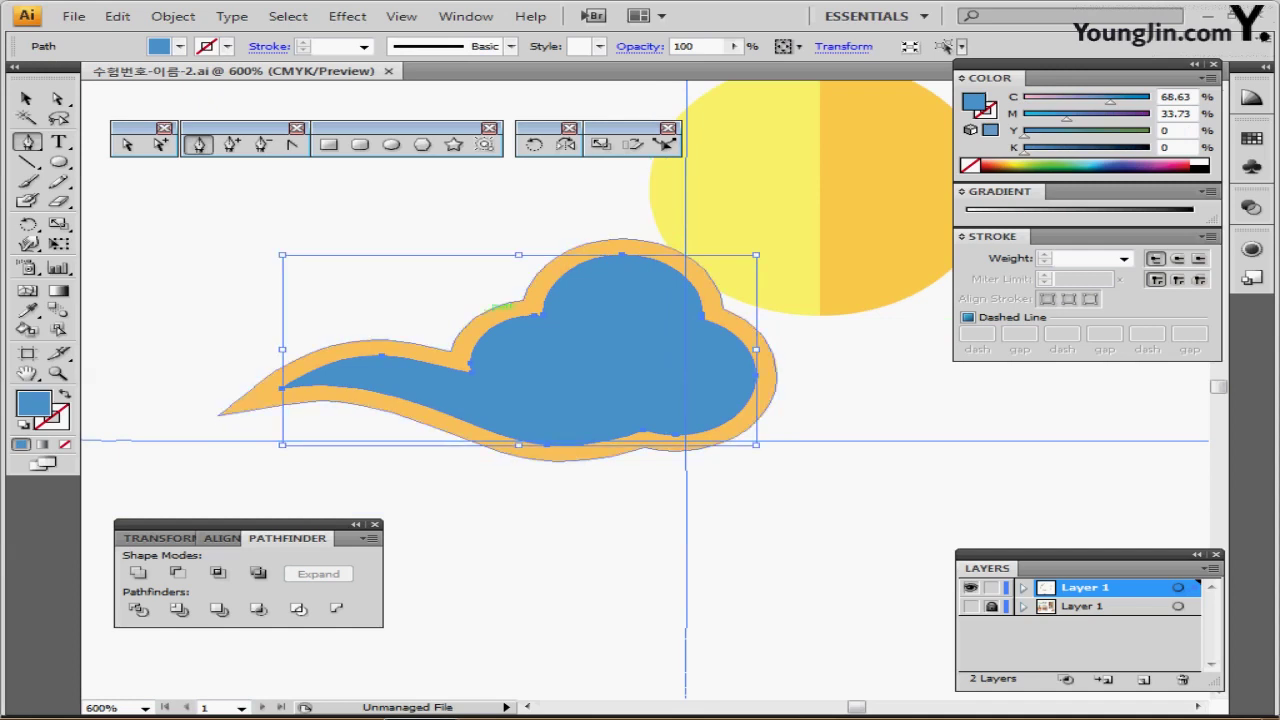
key(ctrl+shift+a)
key(ctrl)
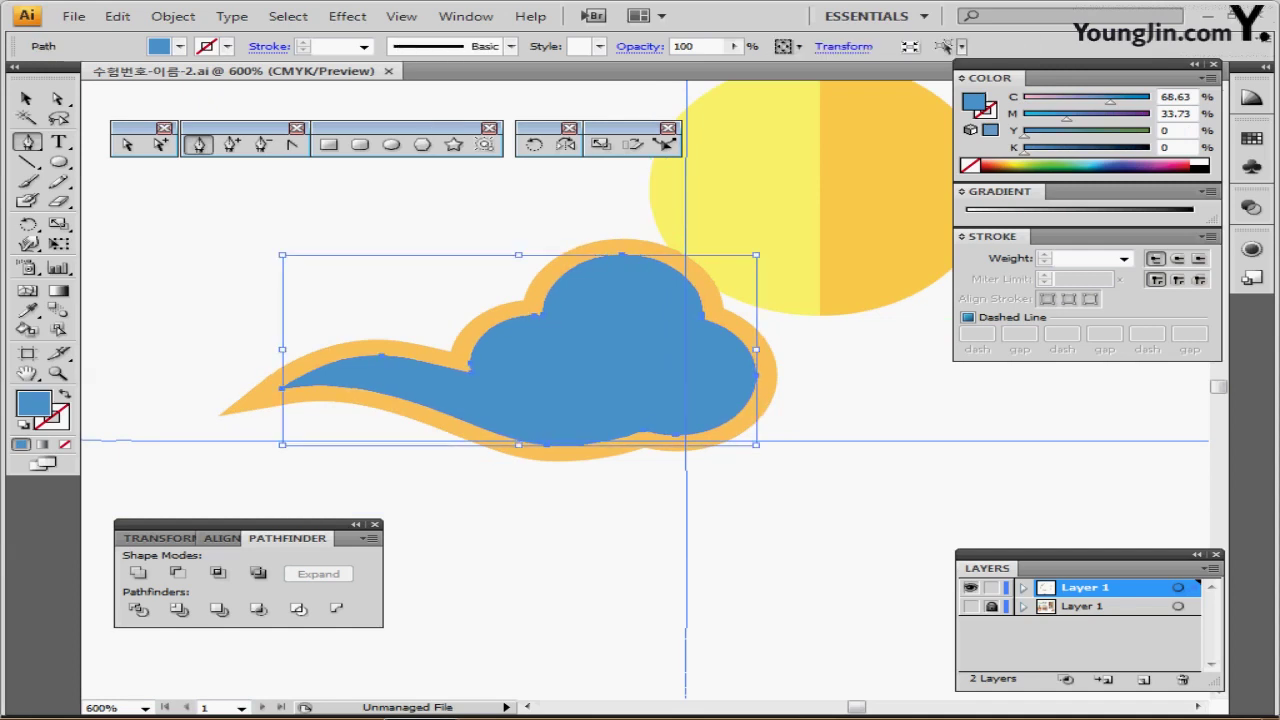
ctrl+double_click(600, 370)
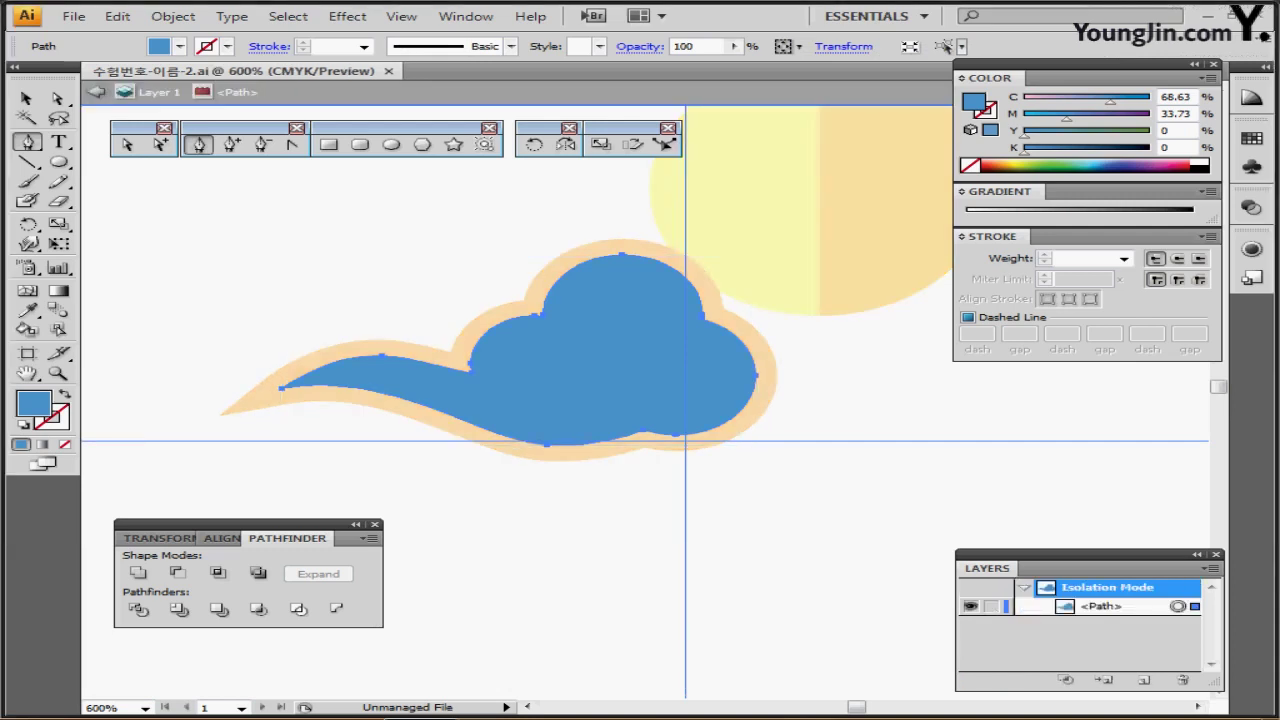
drag(600, 370, 565, 396)
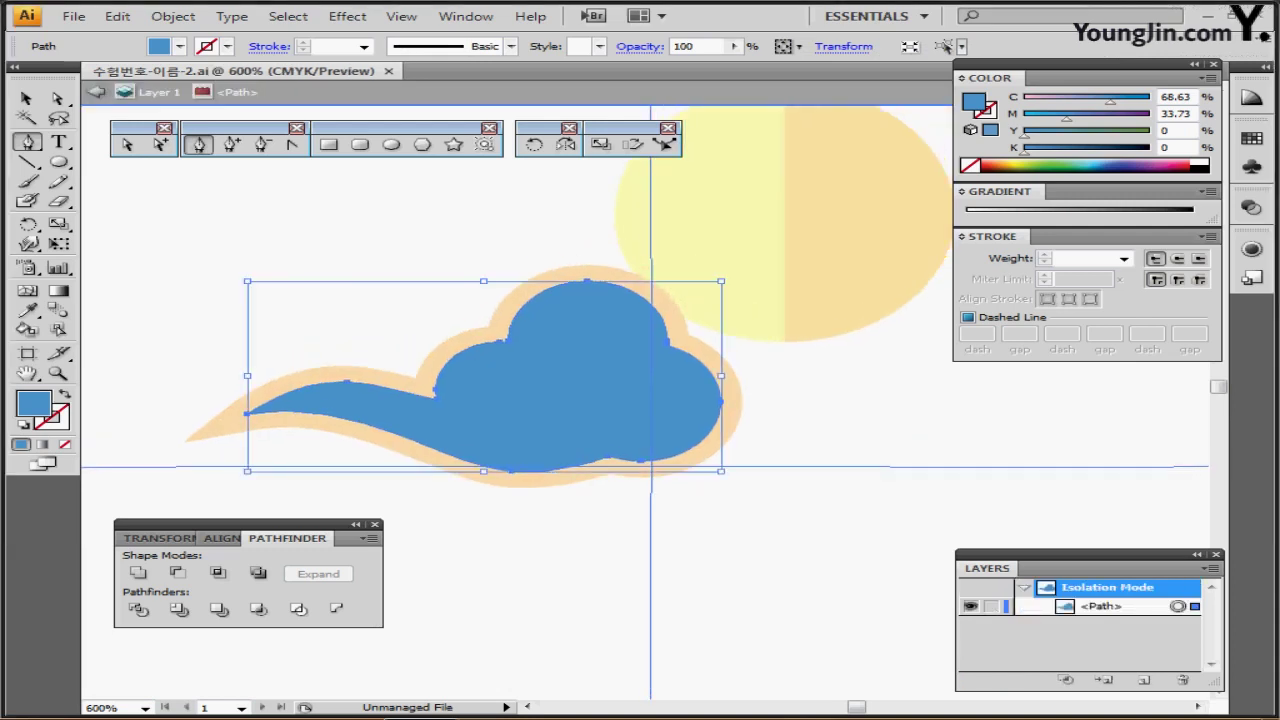
ctrl+double_click(800, 450)
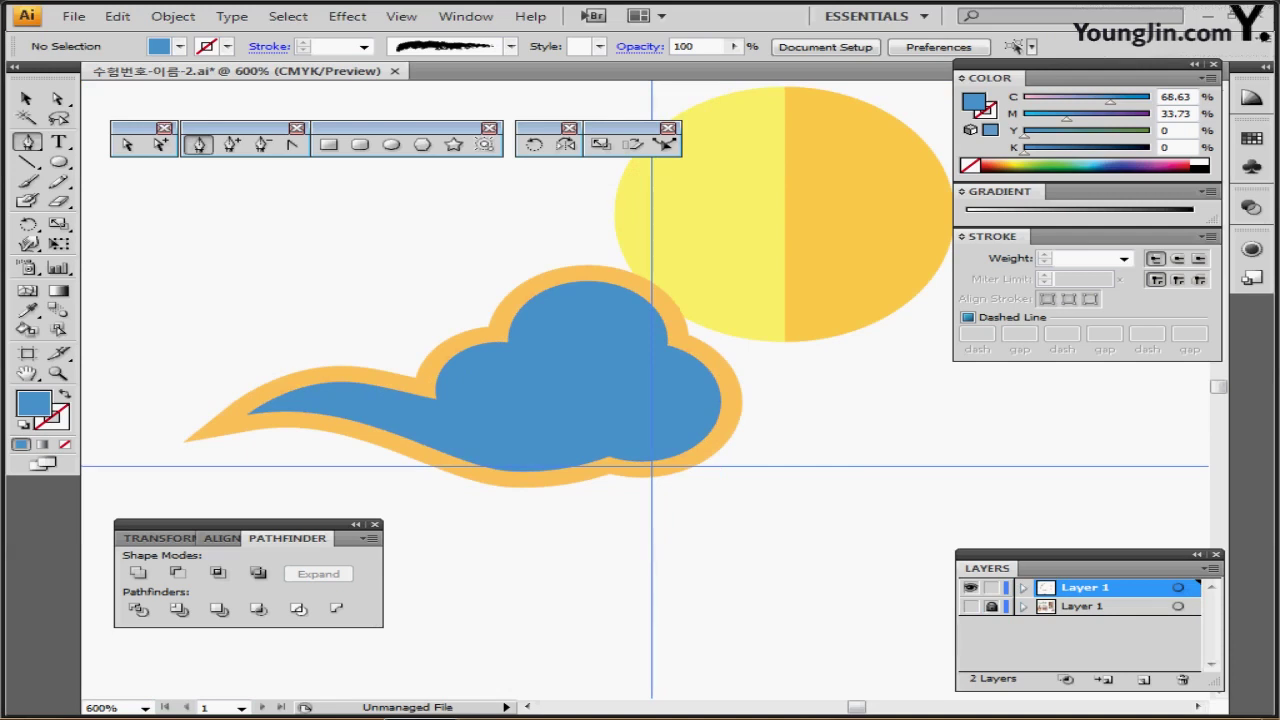
Step: Show the locked sketch layer and switch to outline view to compare the cloud with its sketched swirls
click(970, 606)
key(ctrl+y)
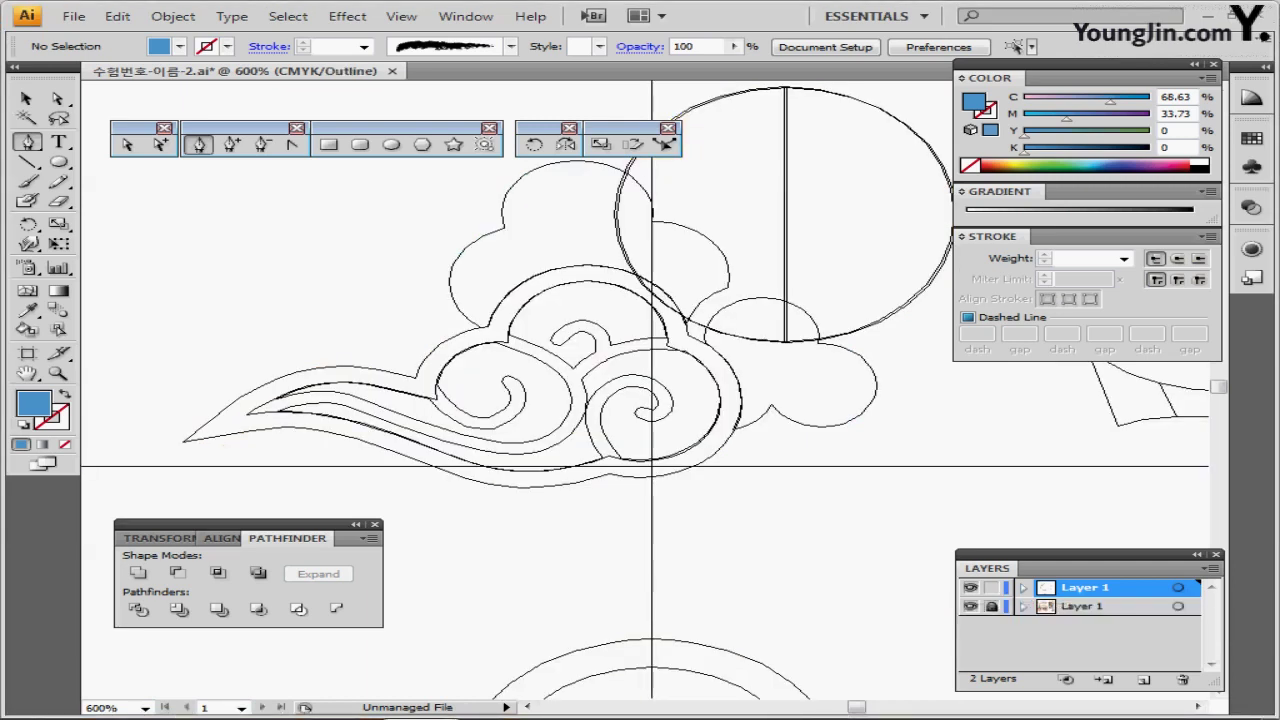
scroll(676, 514, up, 1)
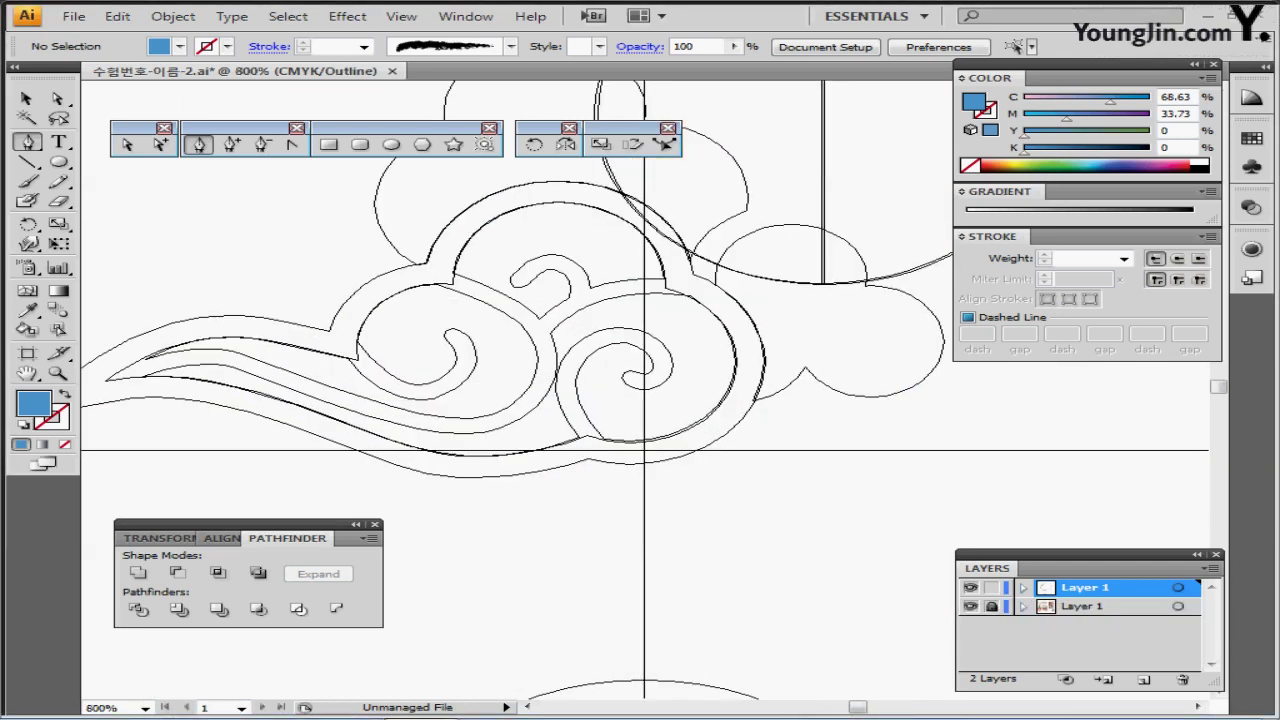
Step: Examine the sketched swirls inside the cloud with the artwork layer hidden and shown
key(ctrl+plus)
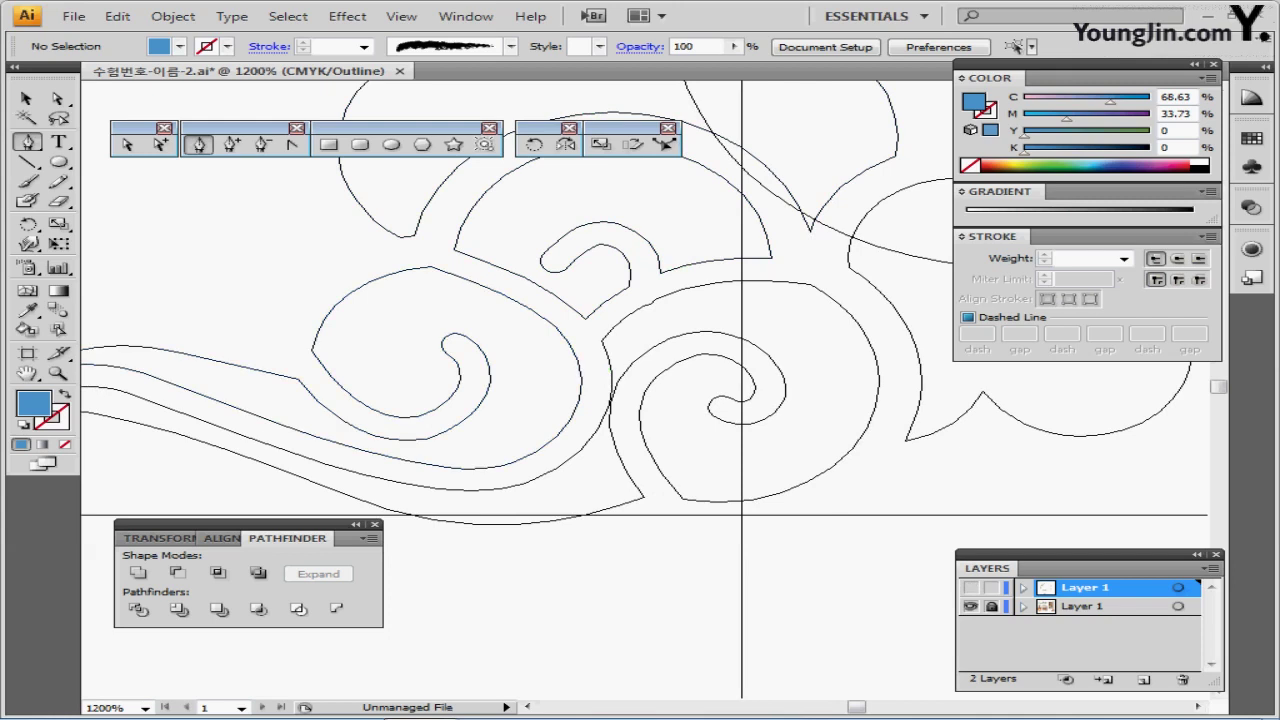
key(ctrl+minus)
drag(690, 370, 585, 381)
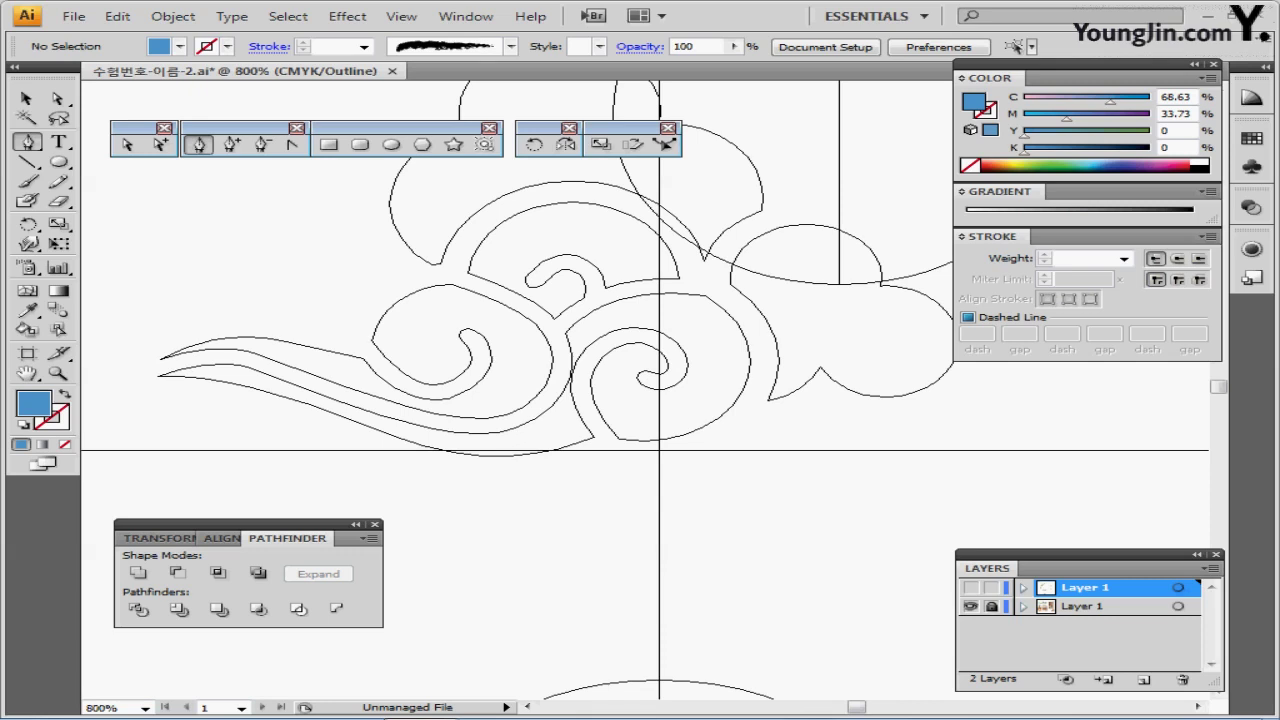
click(970, 606)
click(970, 606)
click(970, 588)
key(ctrl+plus)
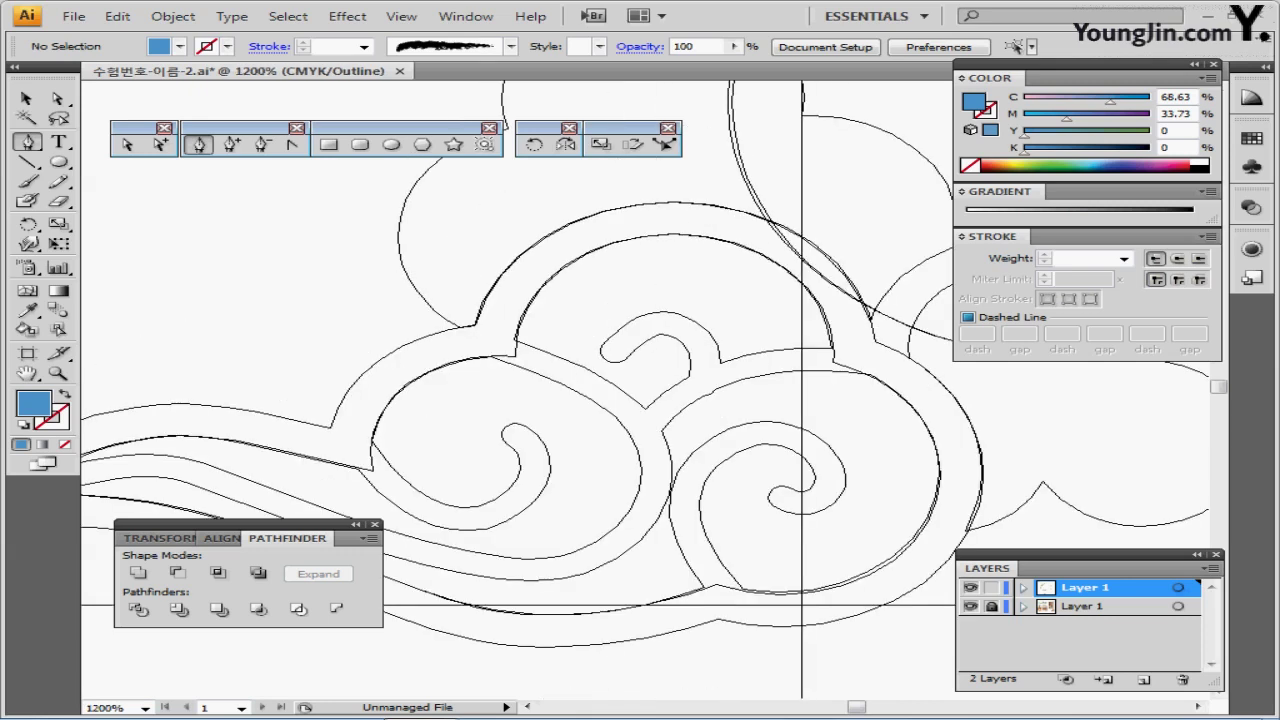
Step: Isolate the blue cloud path in outline view, deselect it, and swap the active colors to no fill with a blue stroke
key(ctrl+y)
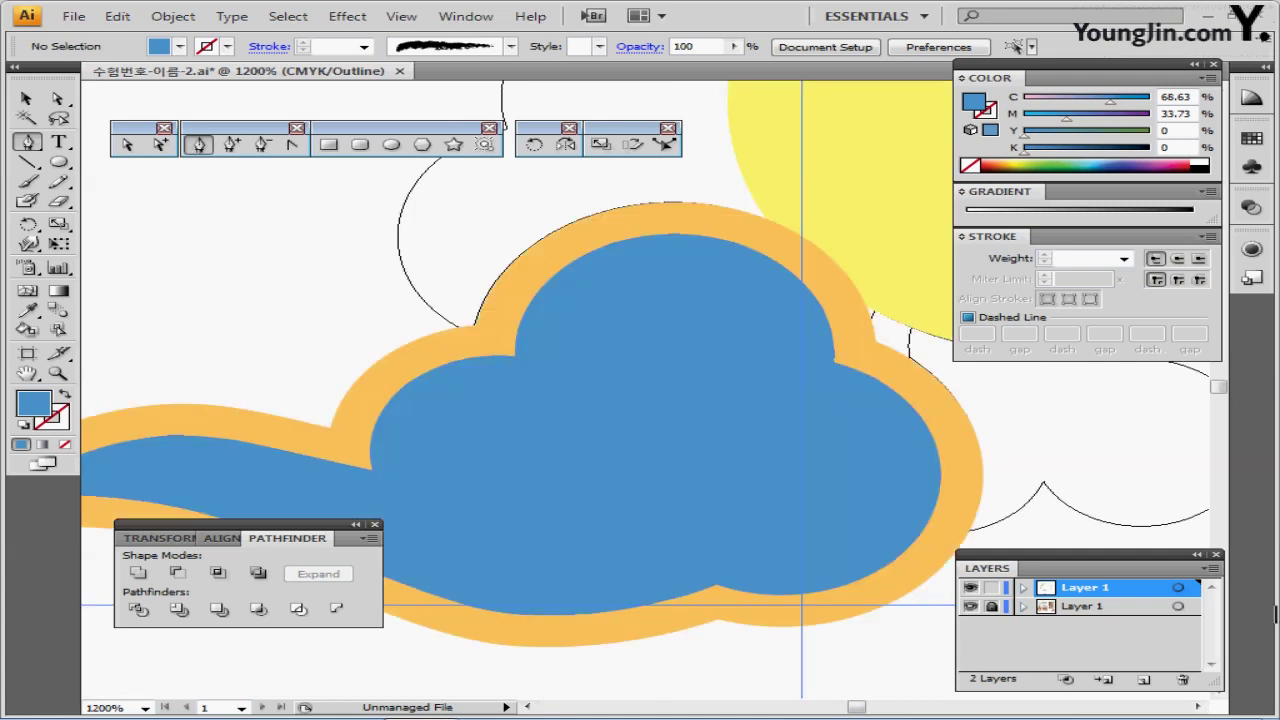
key(ctrl+a)
key(ctrl+y)
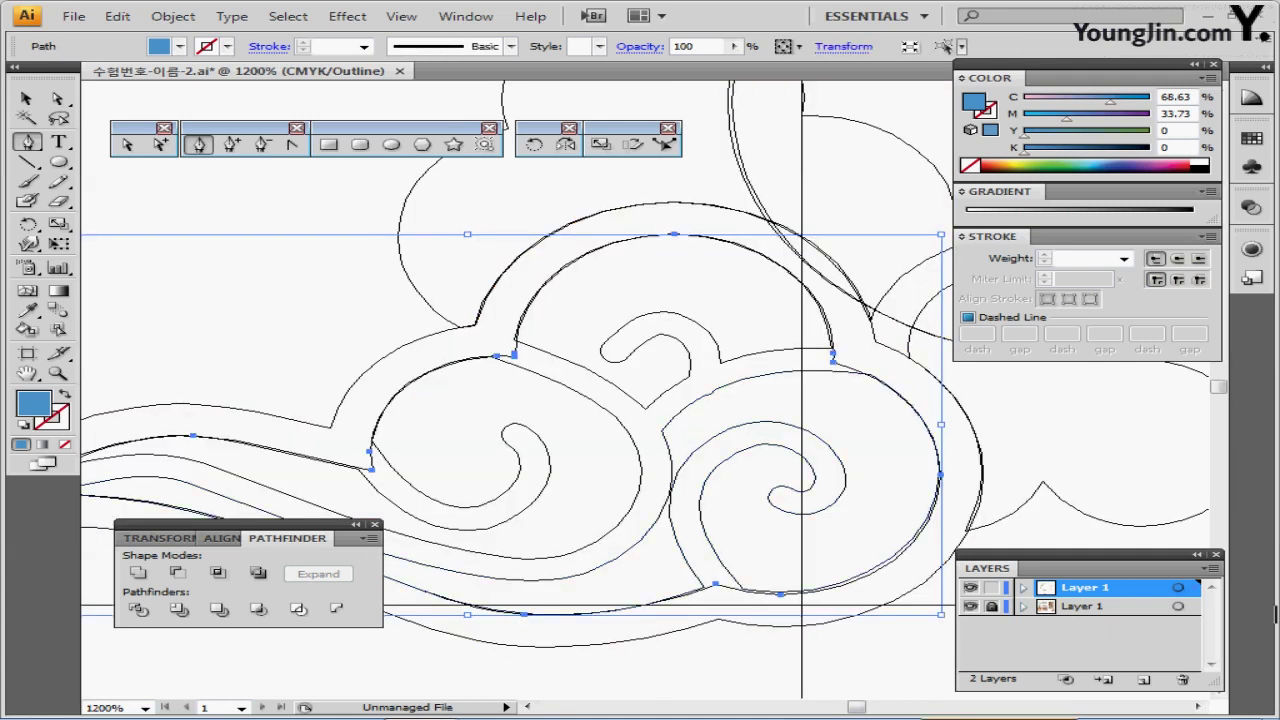
ctrl+double_click(517, 337)
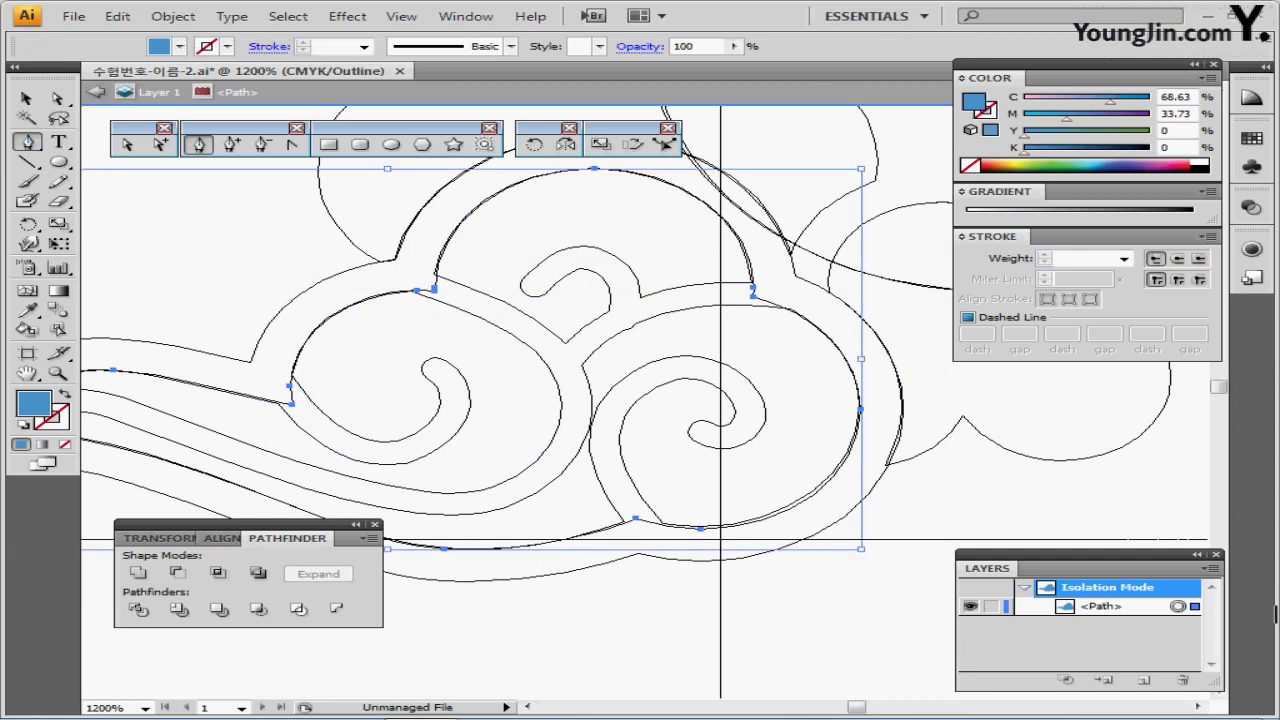
key(ctrl+shift+a)
key(shift+x)
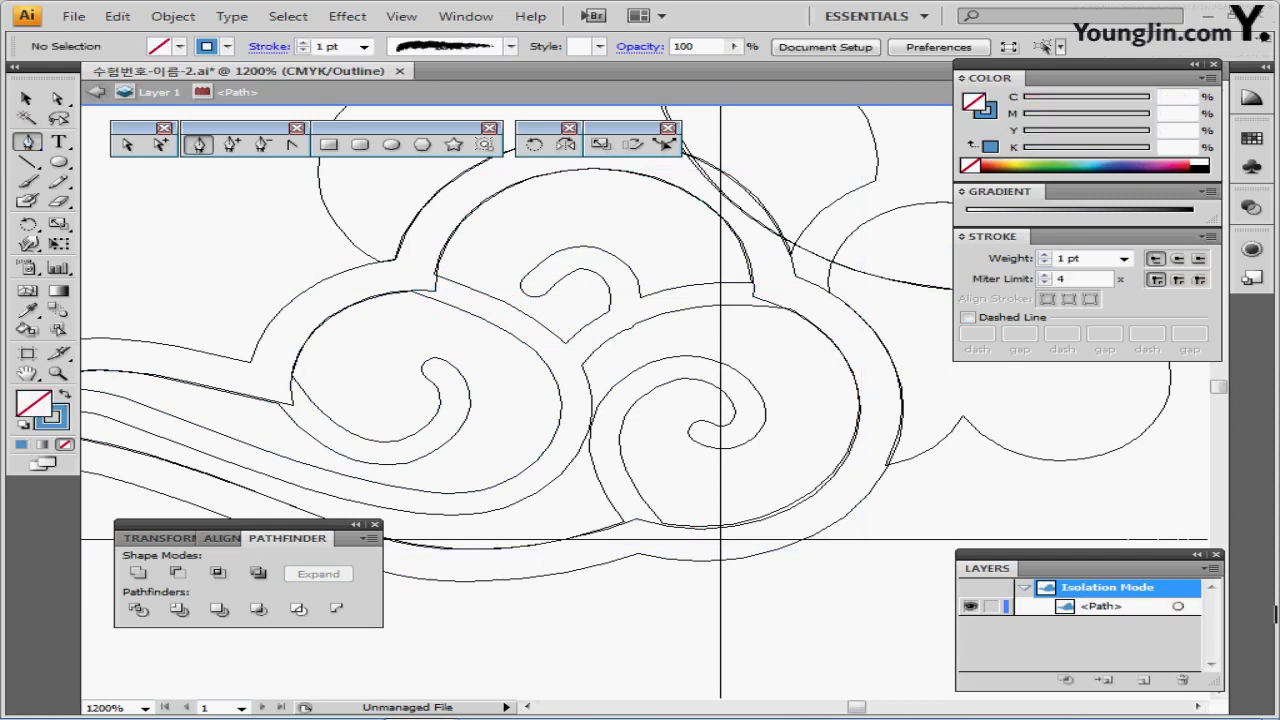
Step: Draw a three-point curved hook with the Pen tool, centered along the small sketched swirl in the cloud's upper lobe
scroll(448, 232, up, 1)
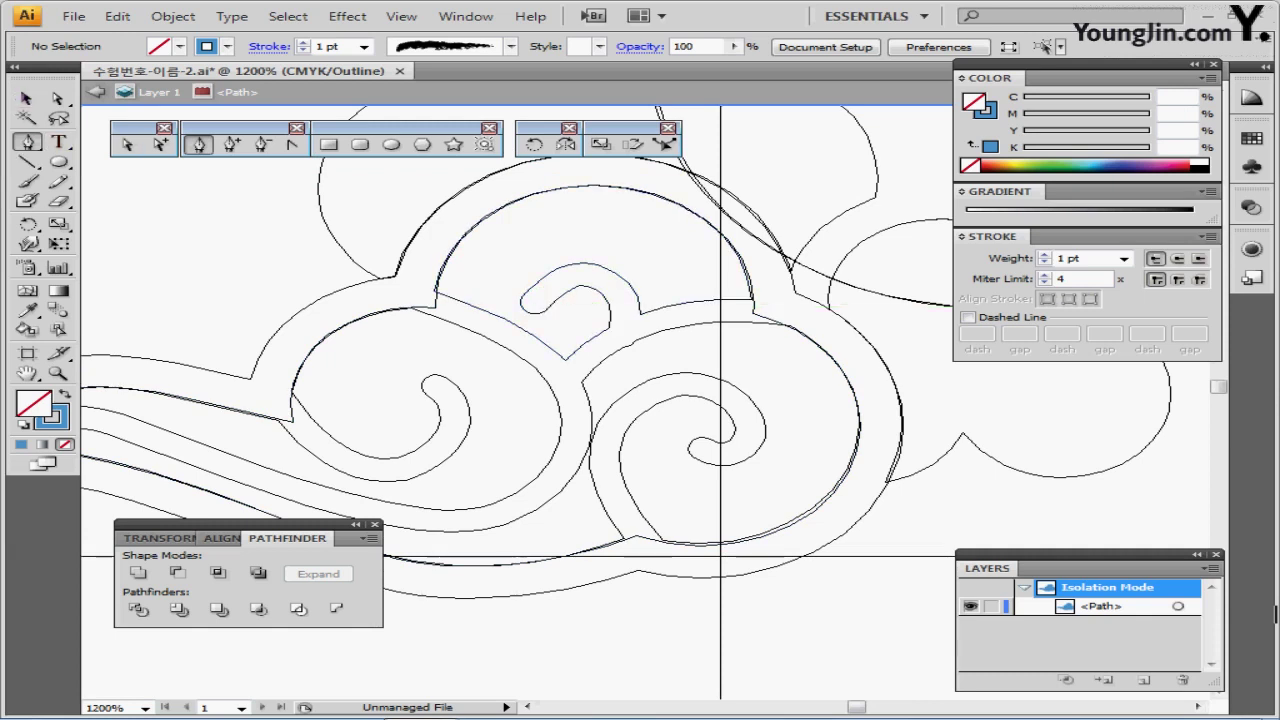
click(542, 298)
drag(597, 278, 626, 292)
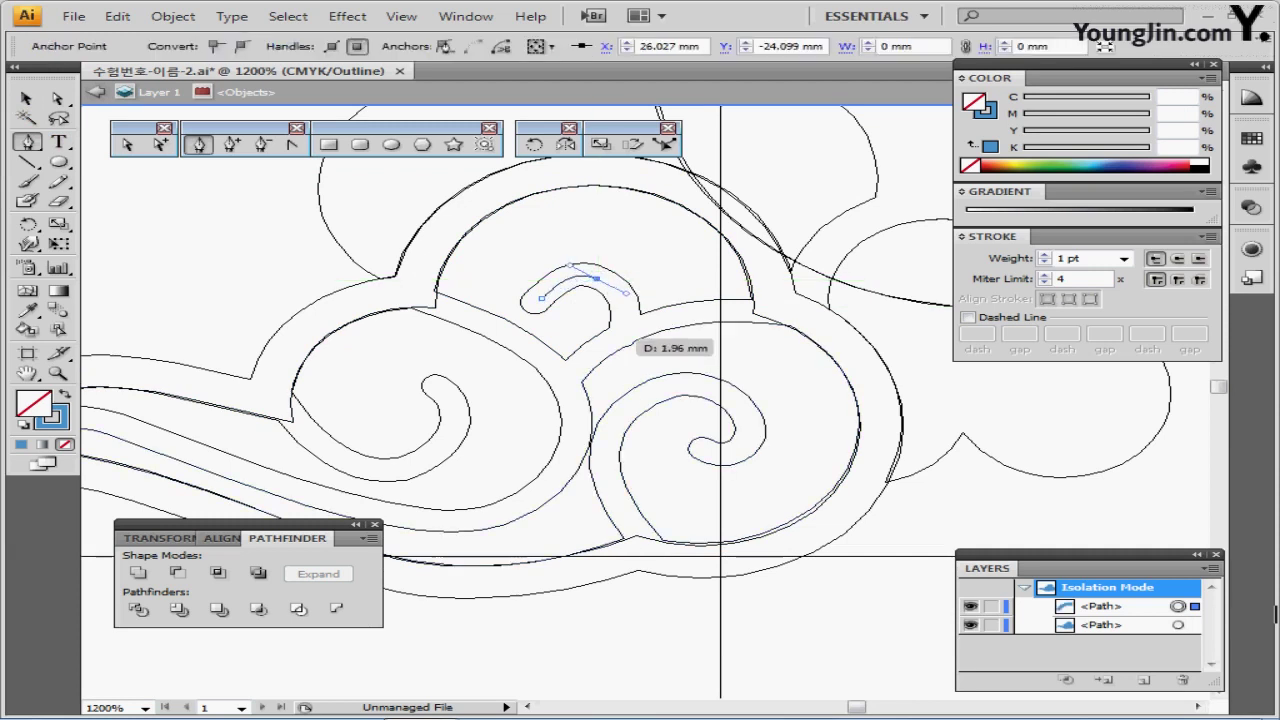
drag(622, 337, 613, 373)
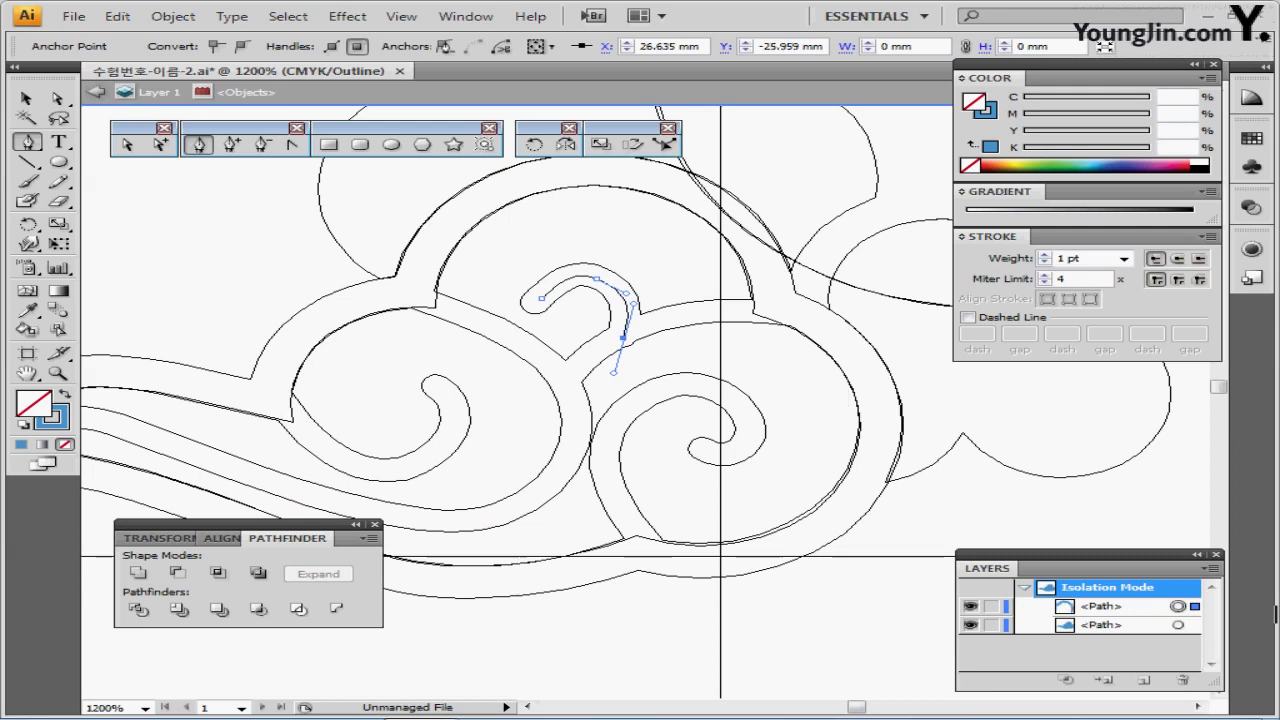
Step: Give the hook a yellow stroke (C 16.08, M 0, Y 100, K 0) at 2 pt with round caps in preview mode
key(ctrl+y)
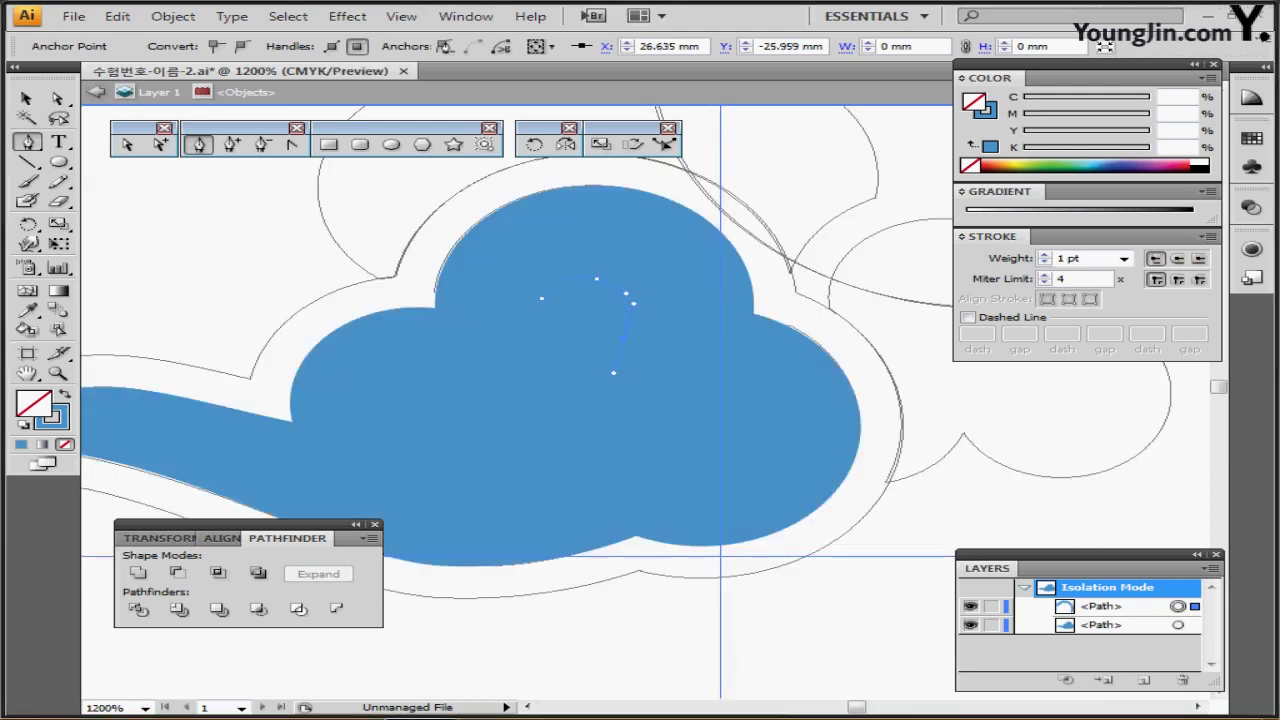
click(990, 147)
click(1028, 165)
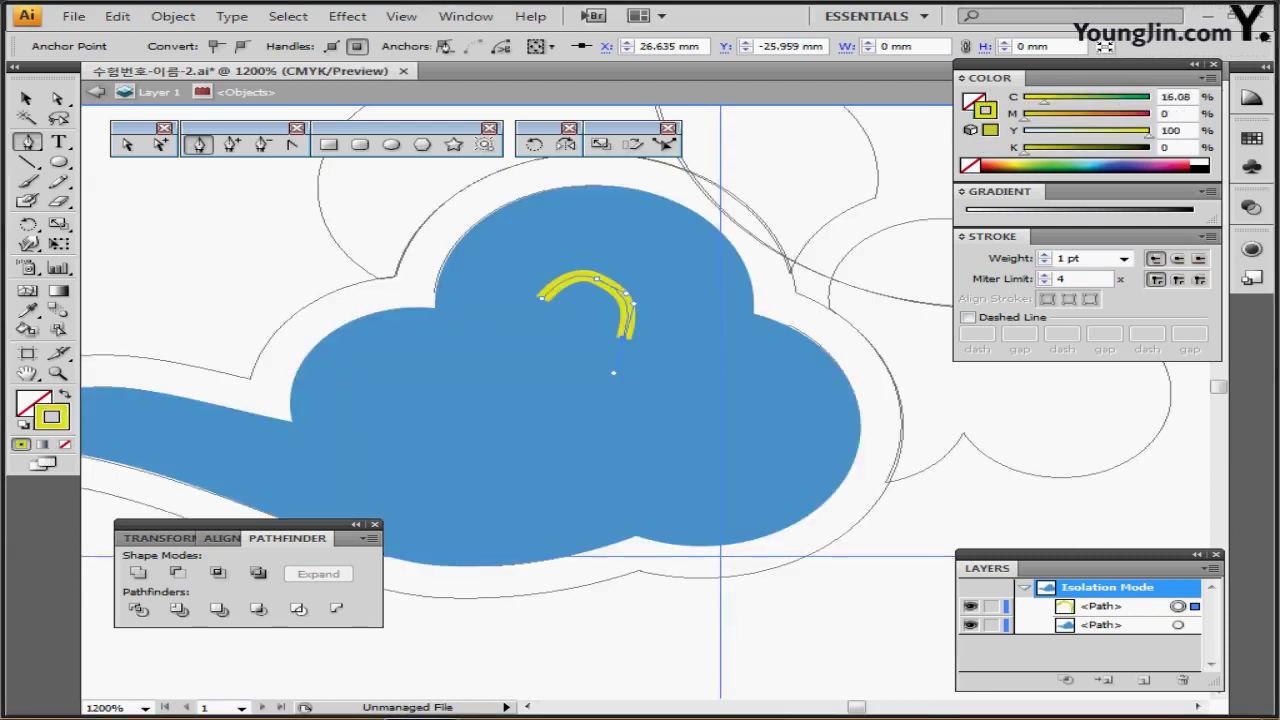
click(1044, 254)
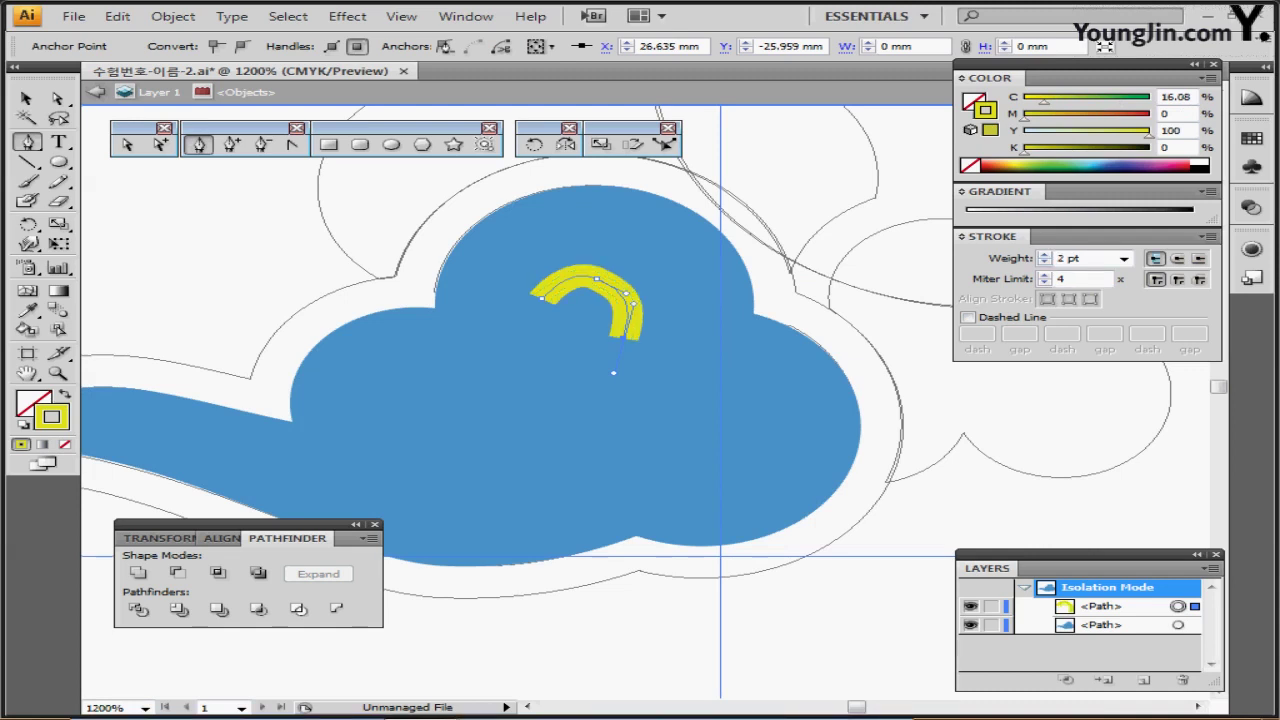
click(1177, 258)
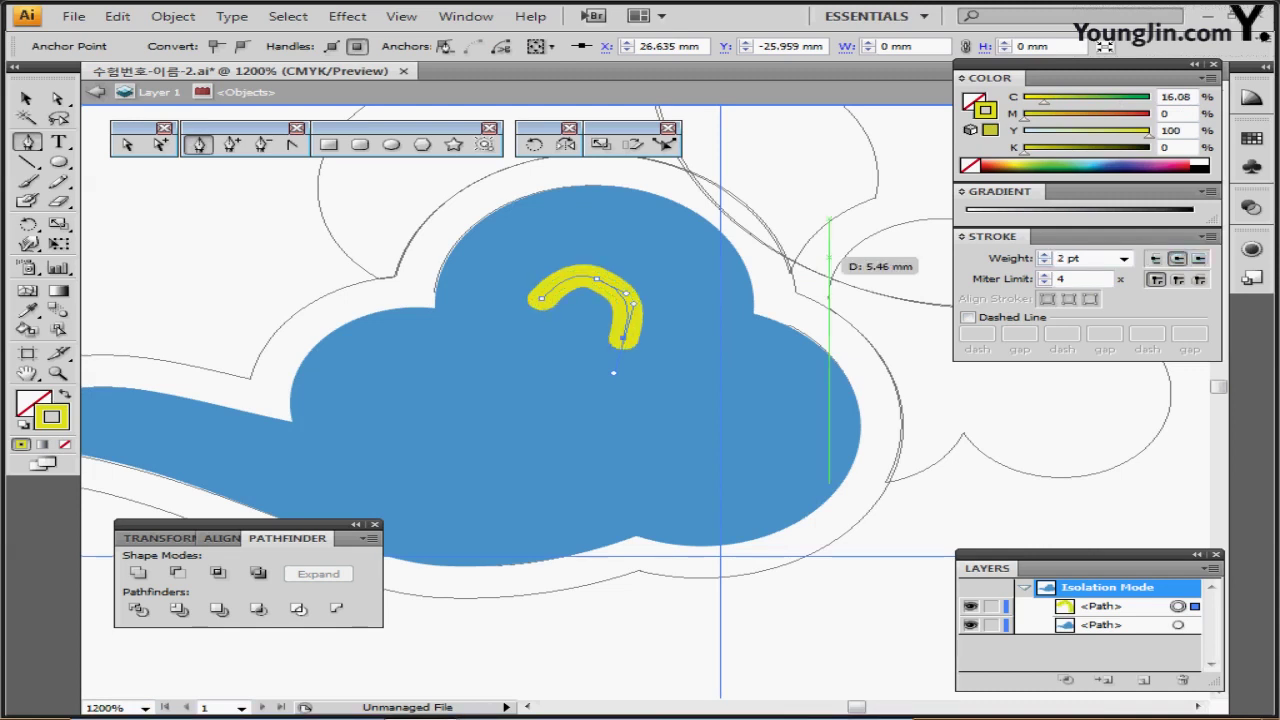
Step: Refine the hook's curve by adjusting both direction handles of its middle anchor point, and deselect it
key(a)
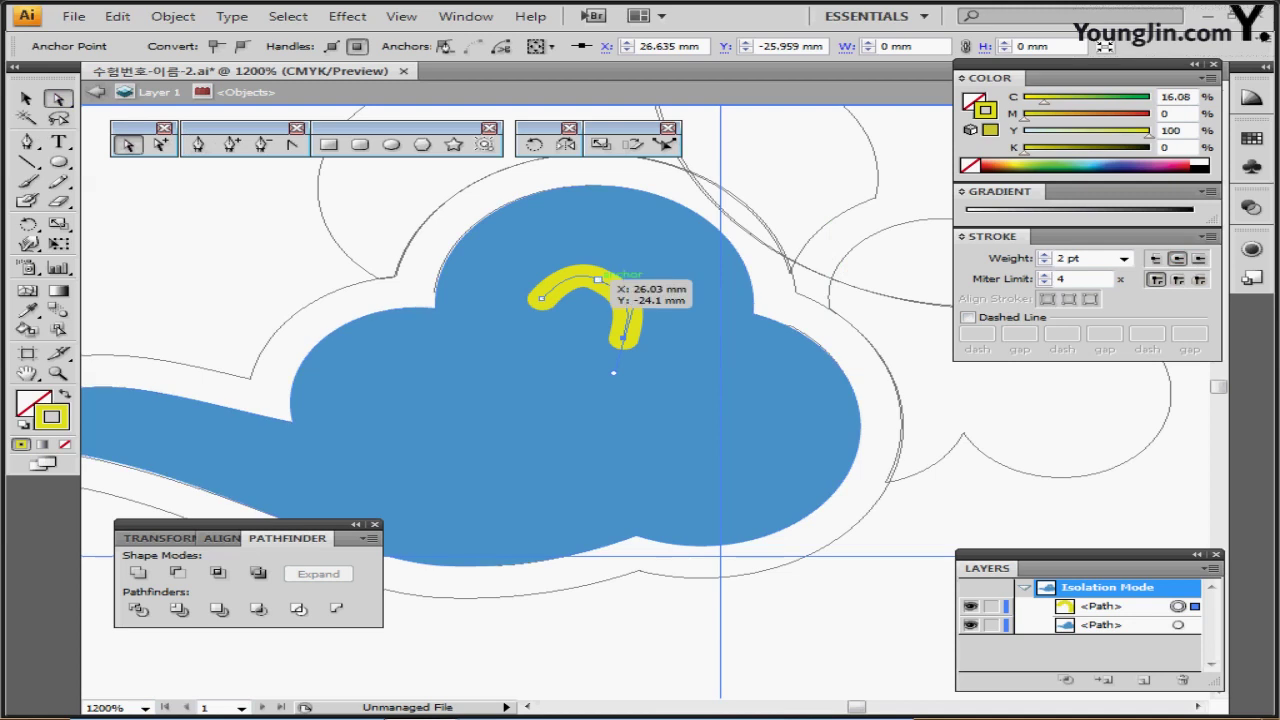
click(598, 279)
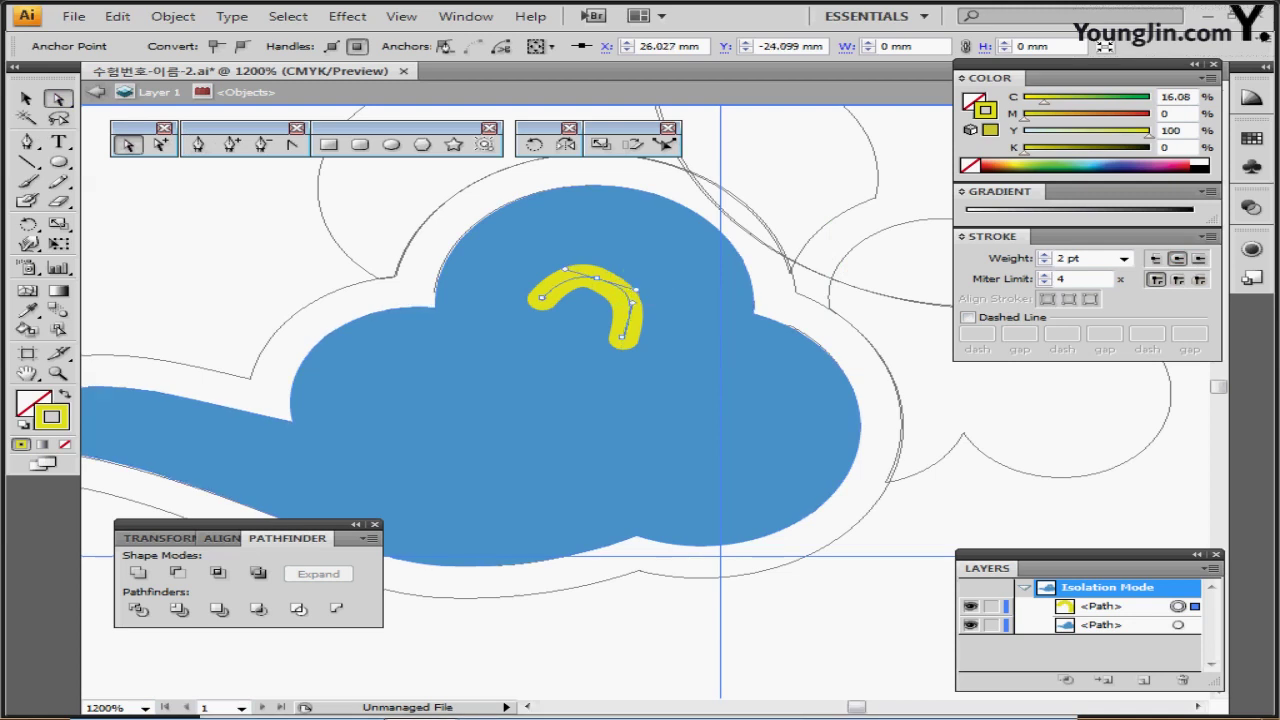
drag(636, 290, 626, 290)
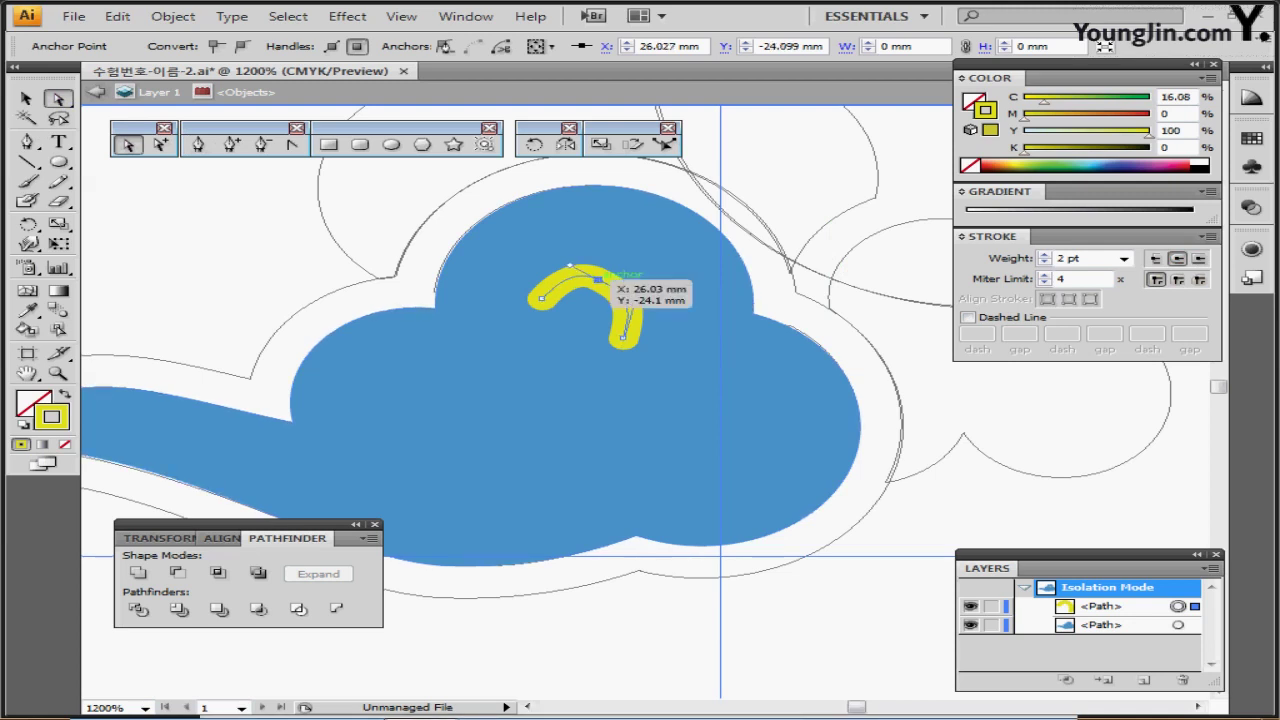
drag(570, 265, 577, 267)
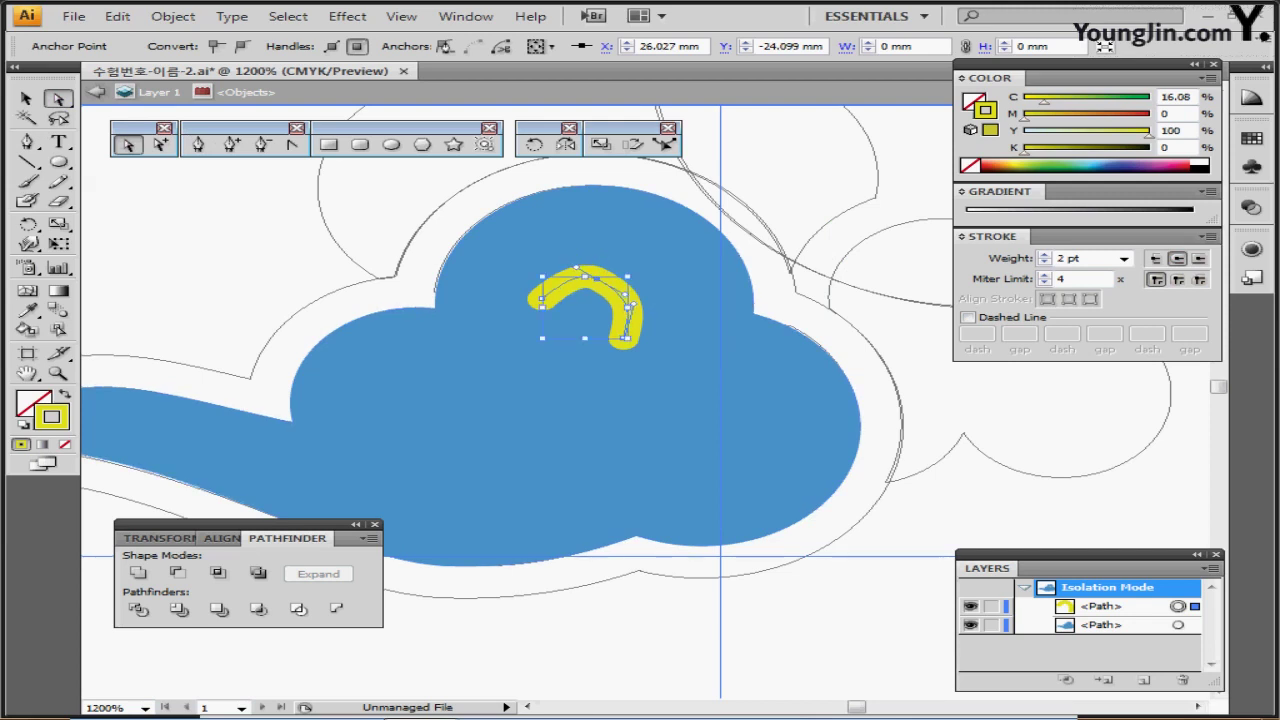
key(ctrl+shift+a)
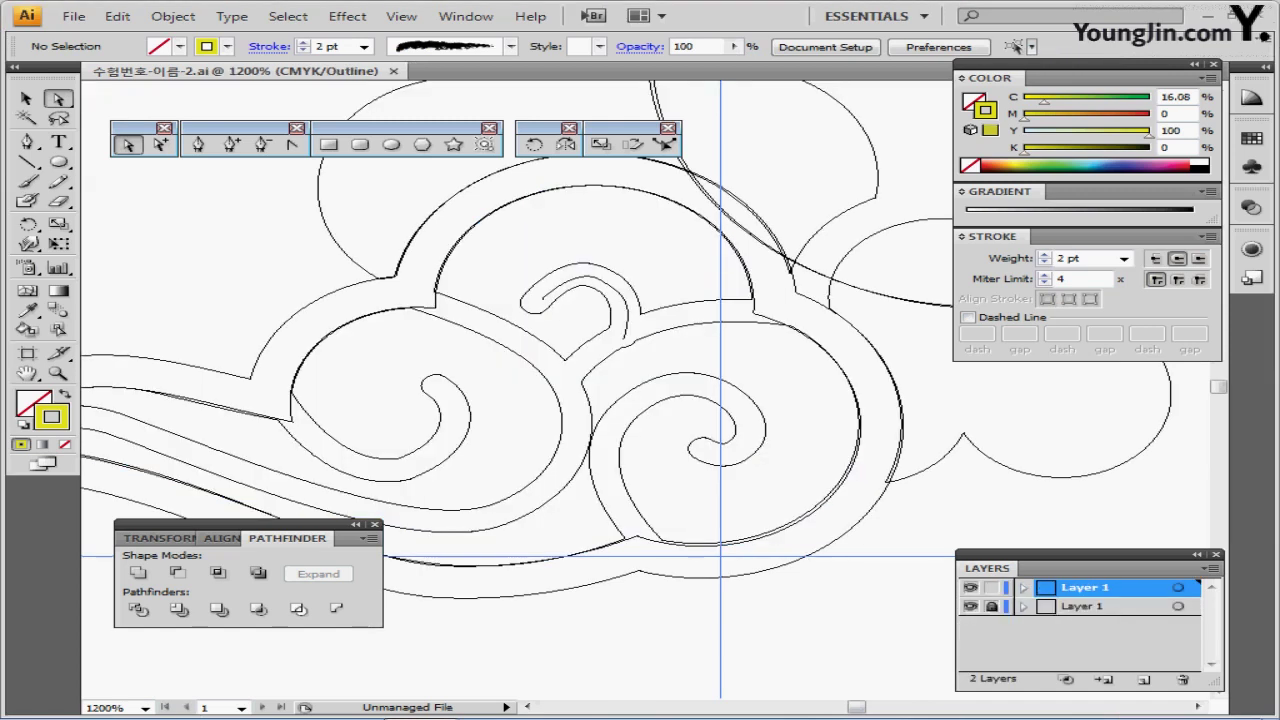
Step: Paste the copied black swirl strokes in front of the cloud, with the artwork layer isolated in preview mode
key(ctrl+f)
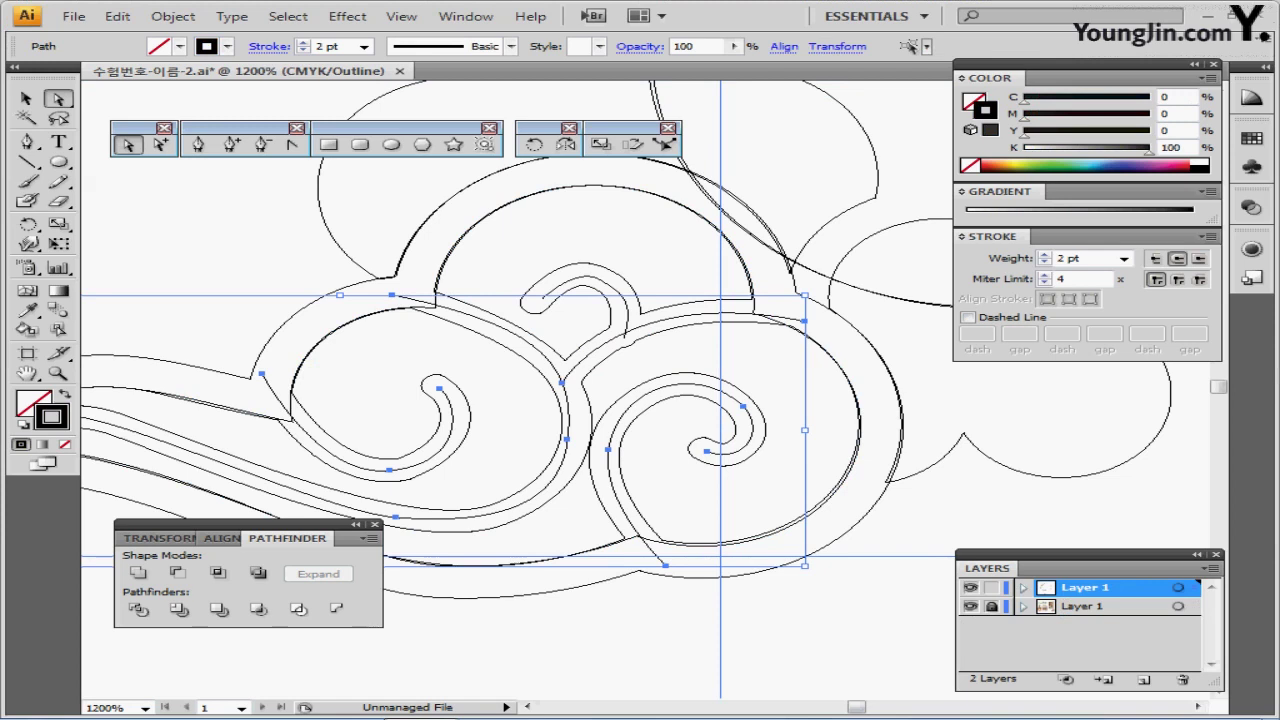
key(Delete)
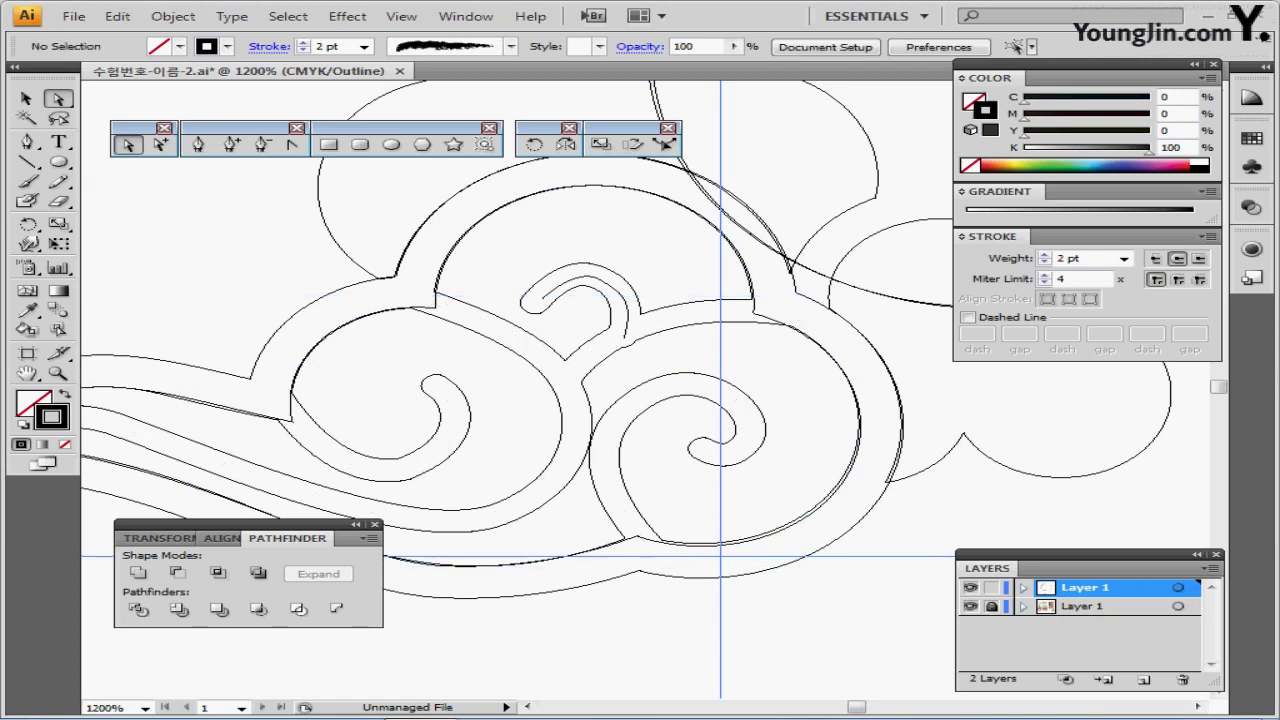
key(ctrl+y)
ctrl+double_click(600, 400)
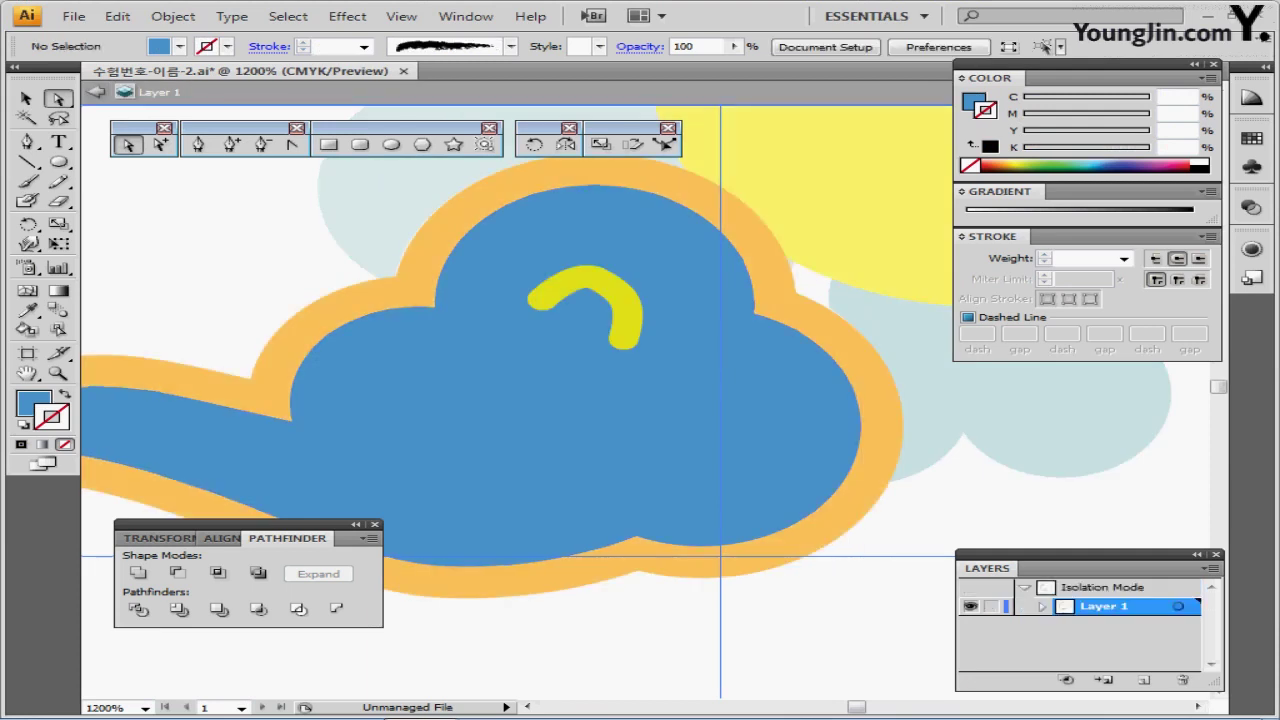
key(ctrl+f)
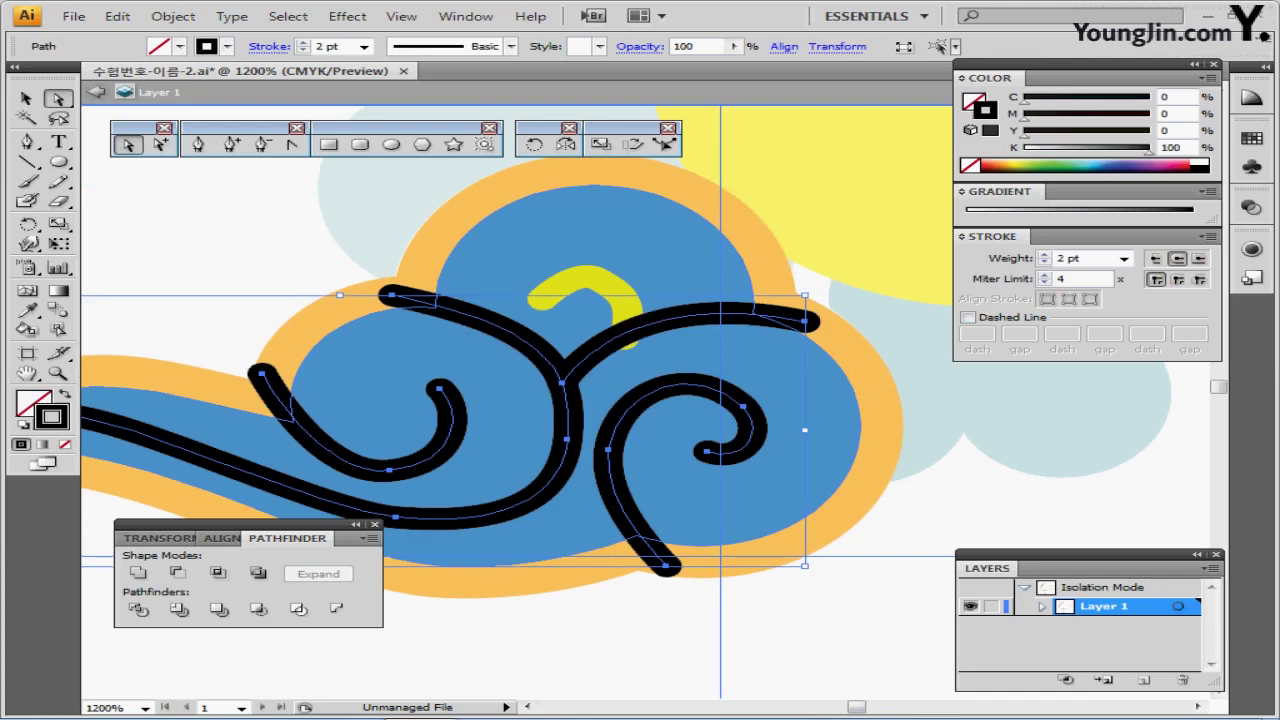
Step: Change the small yellow hook's stroke to black (K 100) and exit isolation mode
key(ctrl+minus)
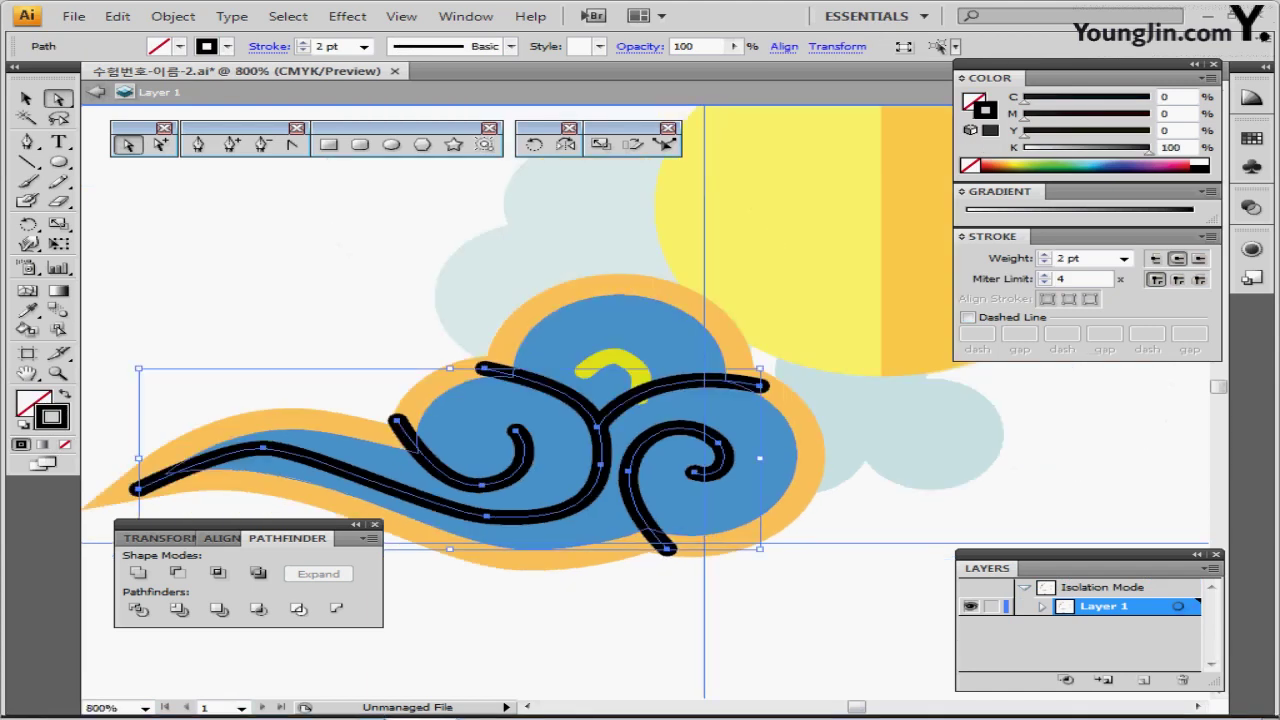
ctrl+click(612, 335)
ctrl+click(618, 357)
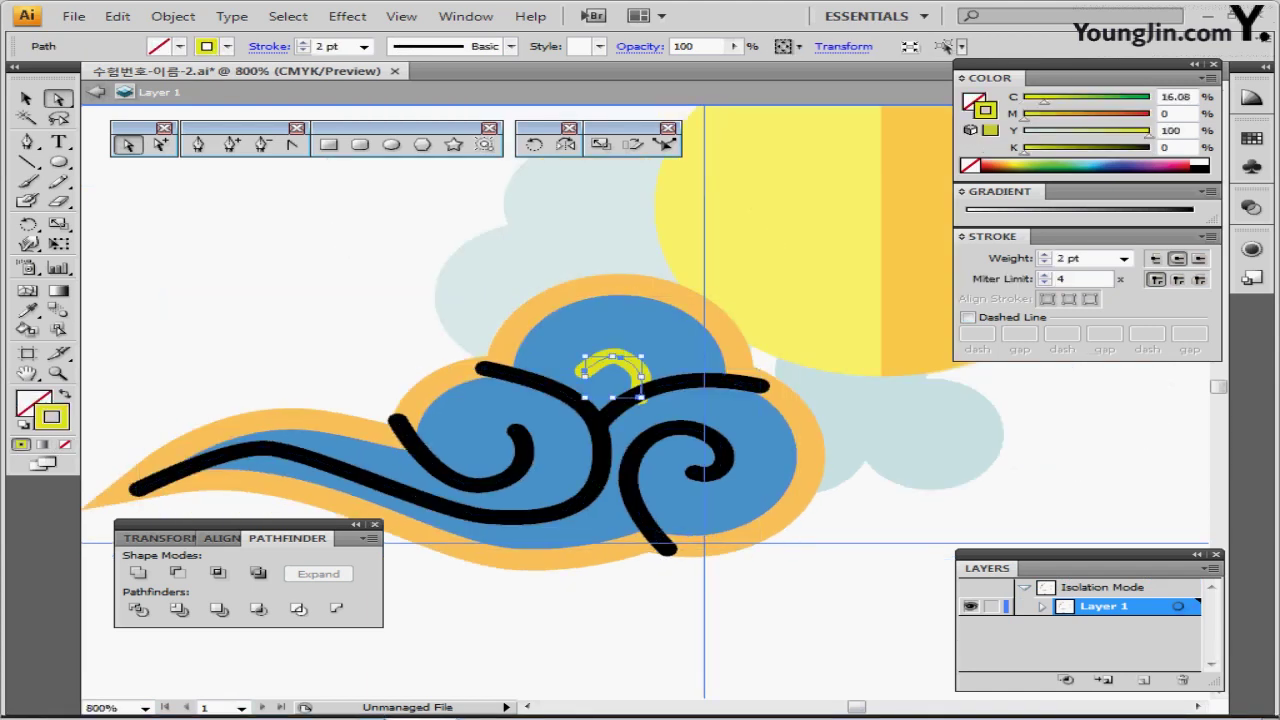
click(1200, 169)
drag(640, 430, 648, 363)
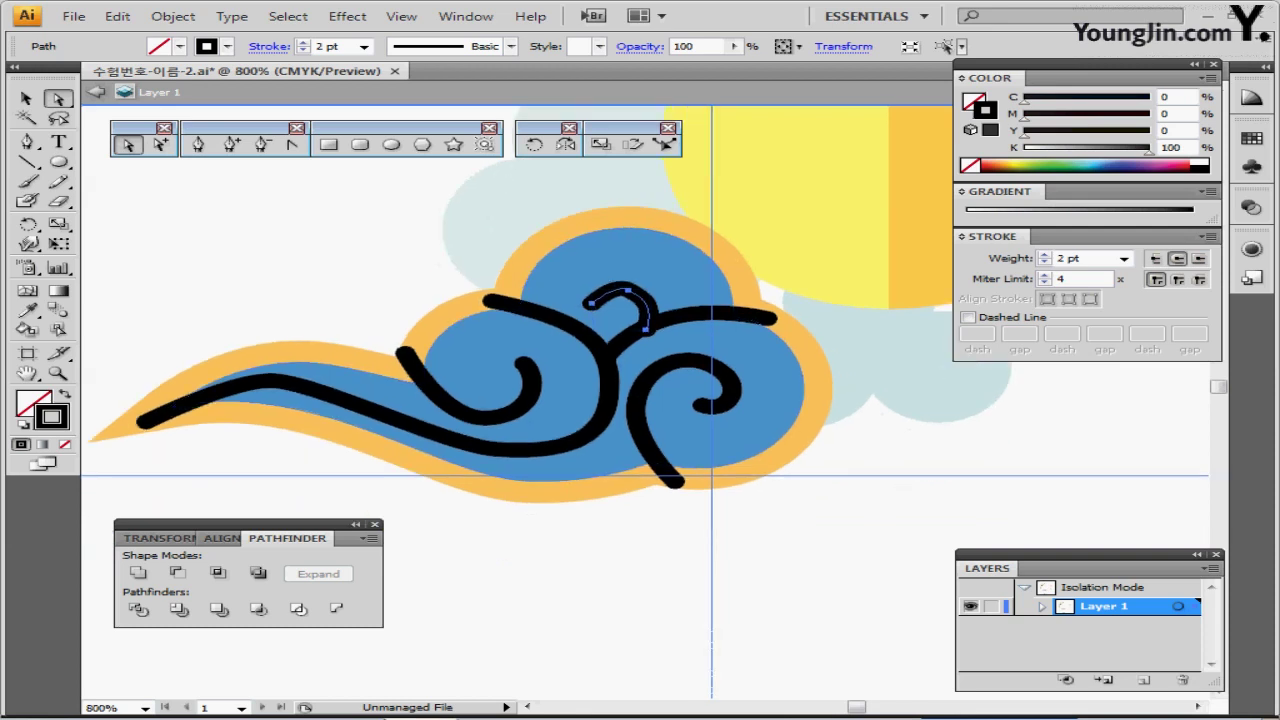
key(ctrl)
key(ctrl+a)
key(Escape)
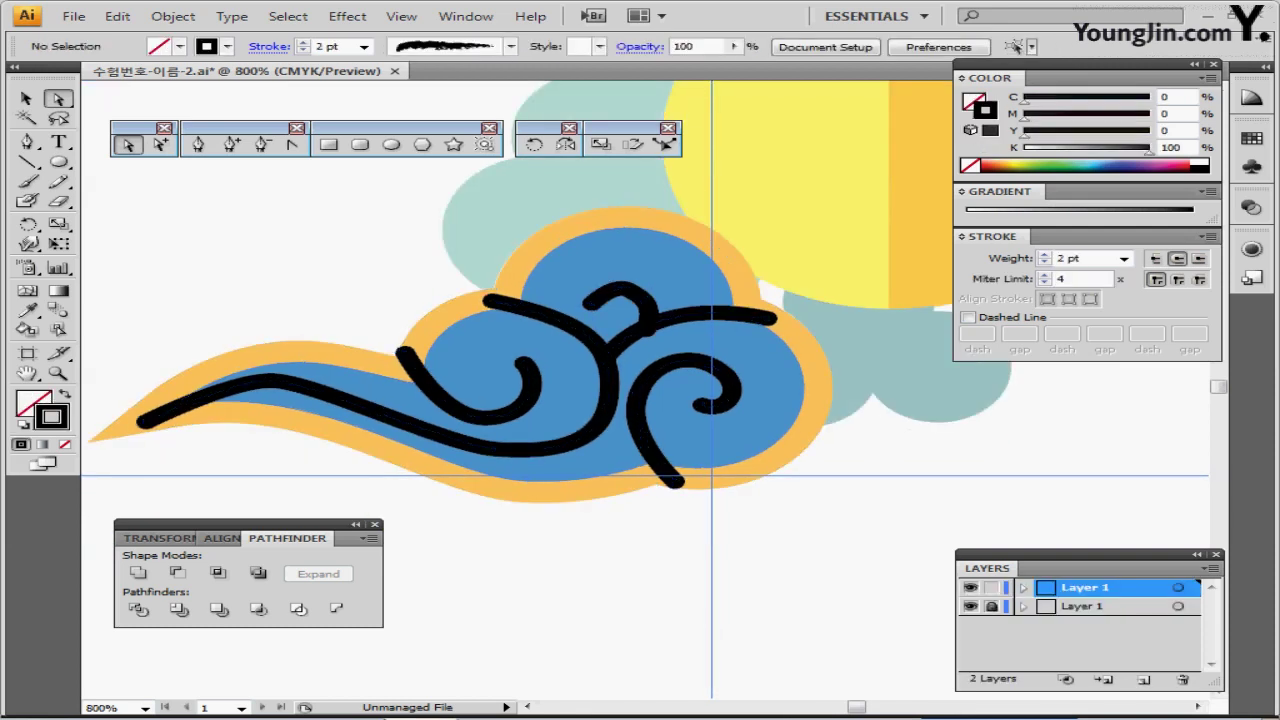
Step: Select all the black swirl strokes on the cloud by matching their fill and stroke
ctrl+click(585, 256)
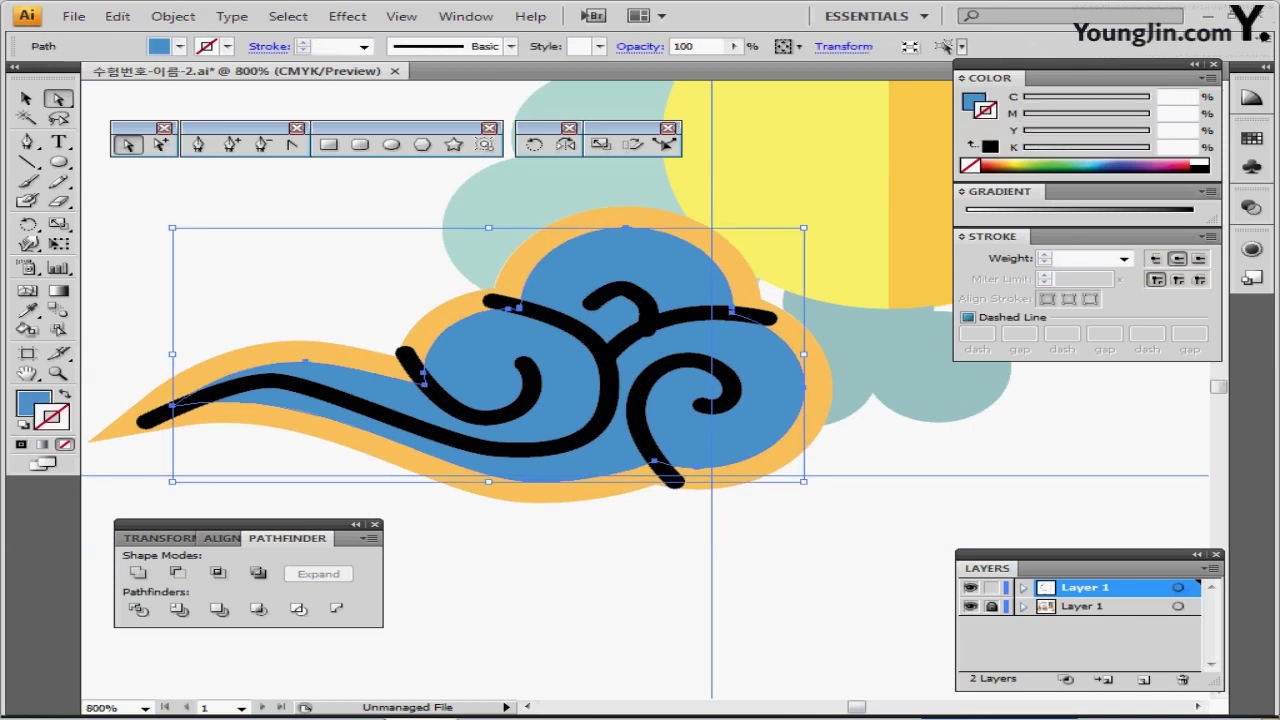
click(555, 312)
click(288, 16)
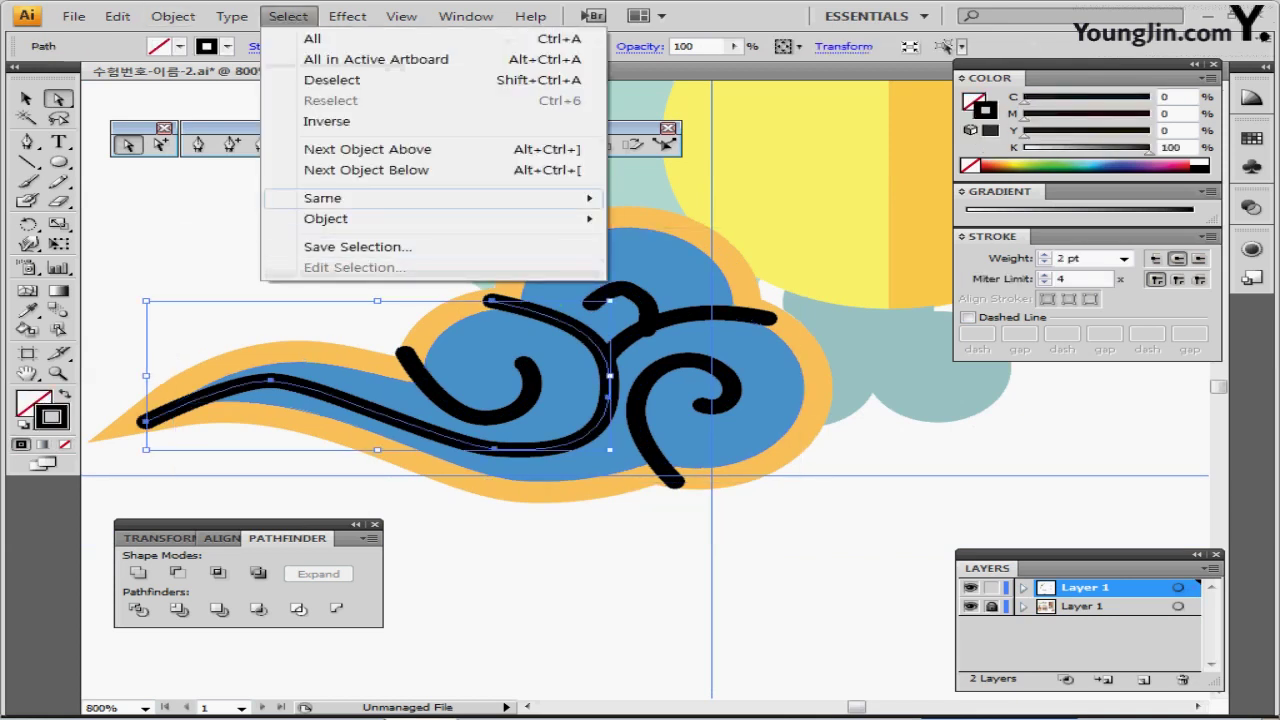
mouse_move(430, 198)
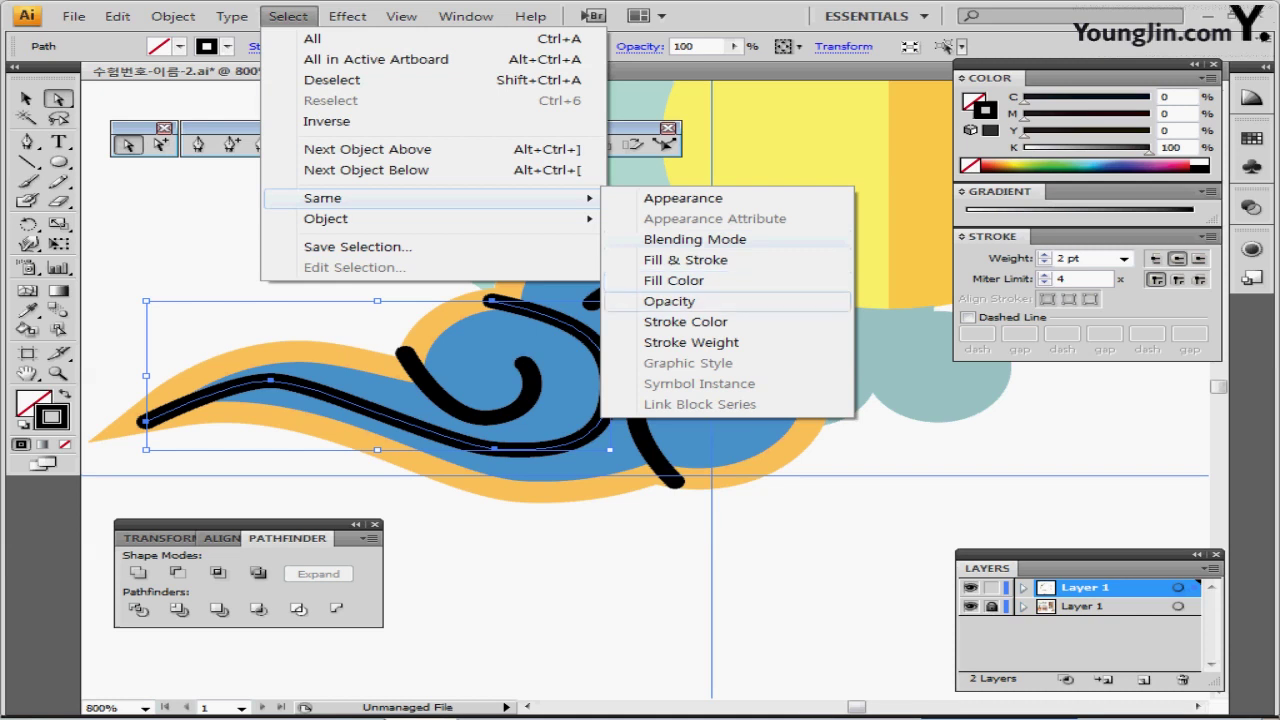
click(686, 259)
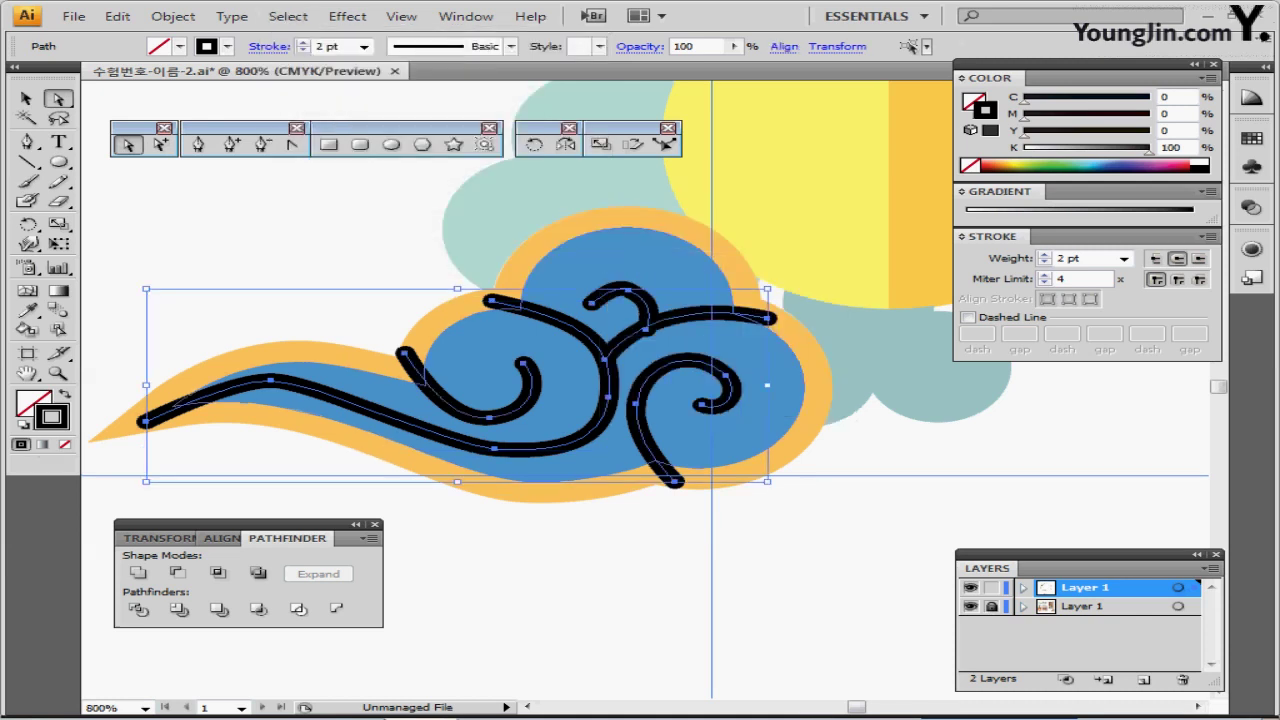
Step: Cut the swirl strokes, isolate the blue cloud path, and paste them in front within the isolation
key(ctrl+x)
double_click(640, 390)
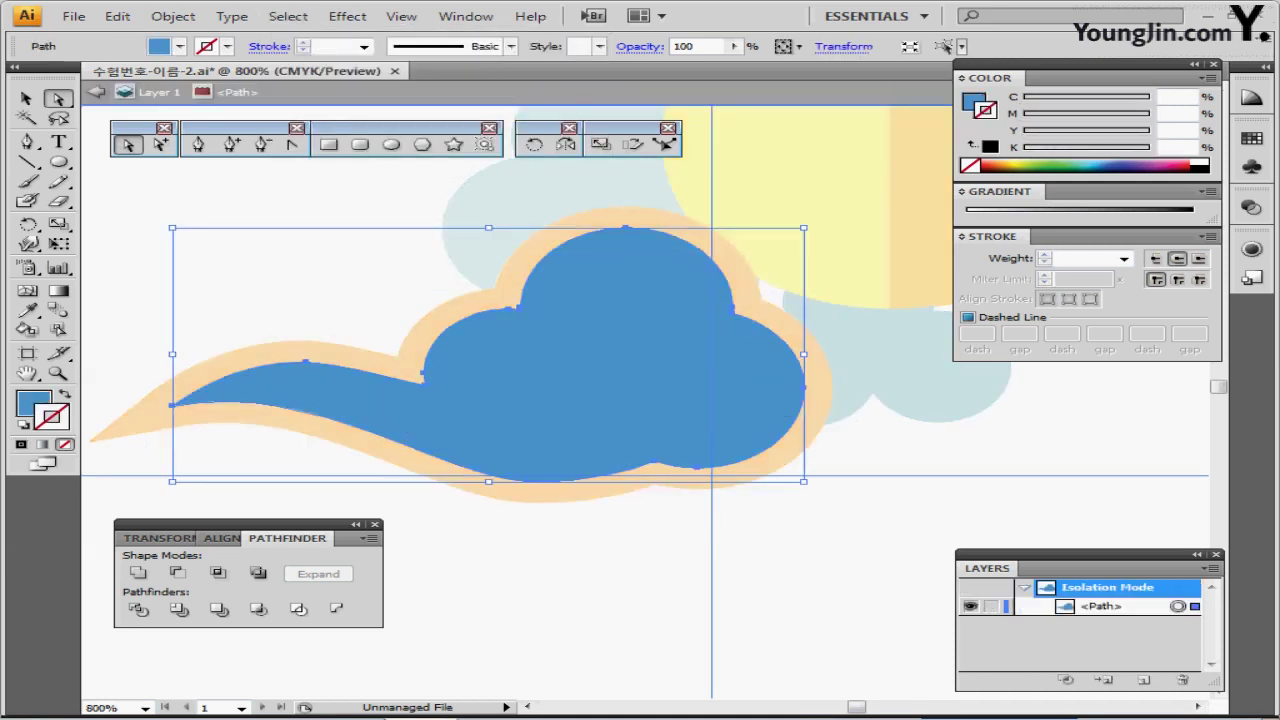
key(ctrl+f)
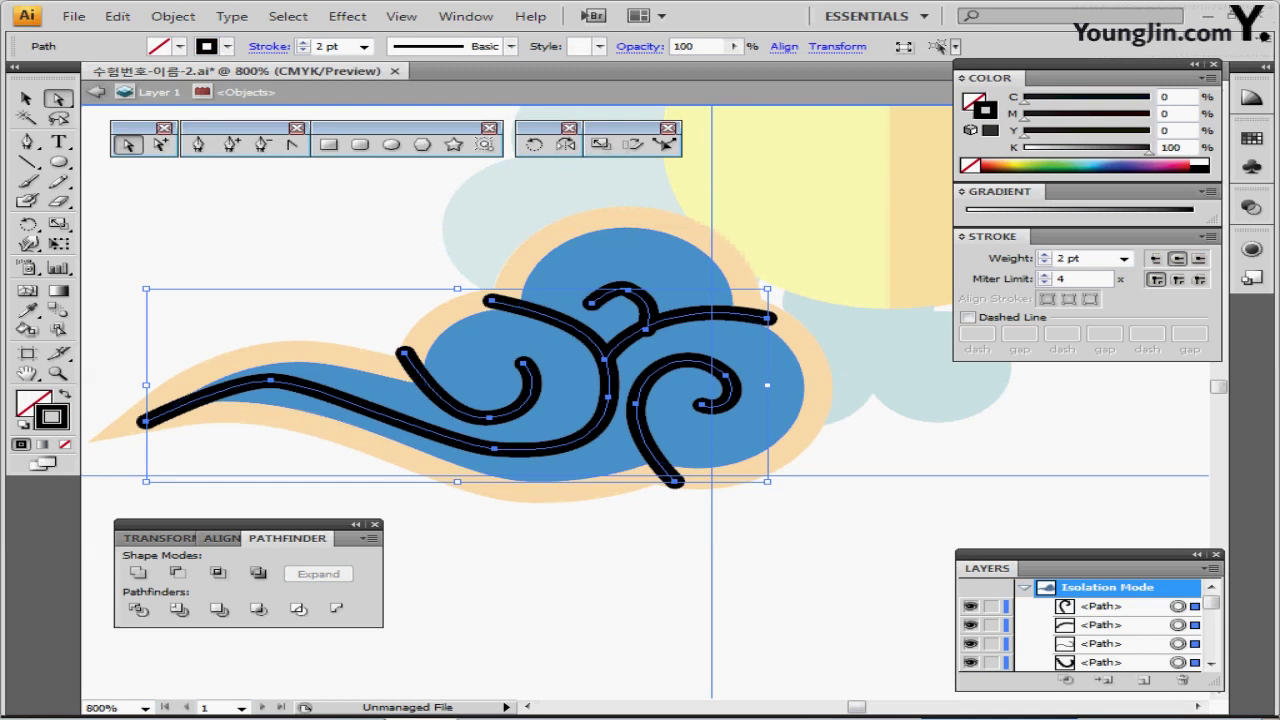
Step: Select everything in the isolated cloud group and convert the black swirl strokes to outlined shapes
key(ctrl+a)
click(172, 16)
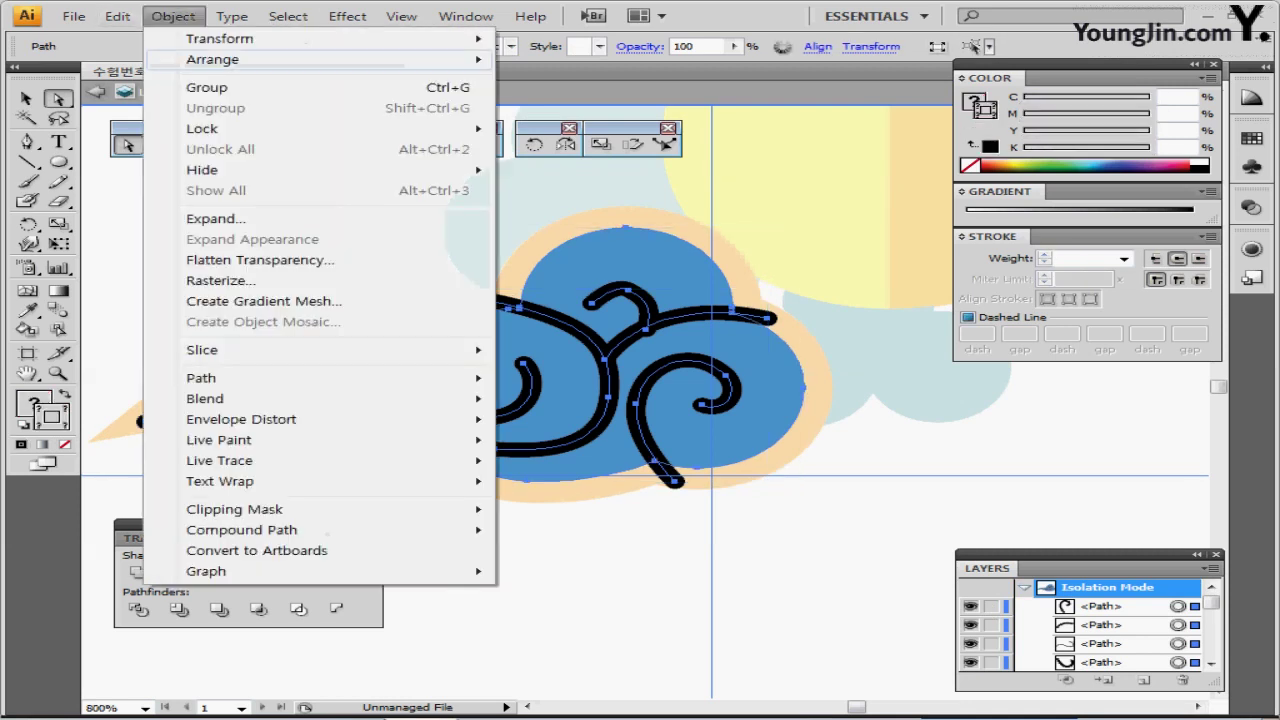
mouse_move(250, 378)
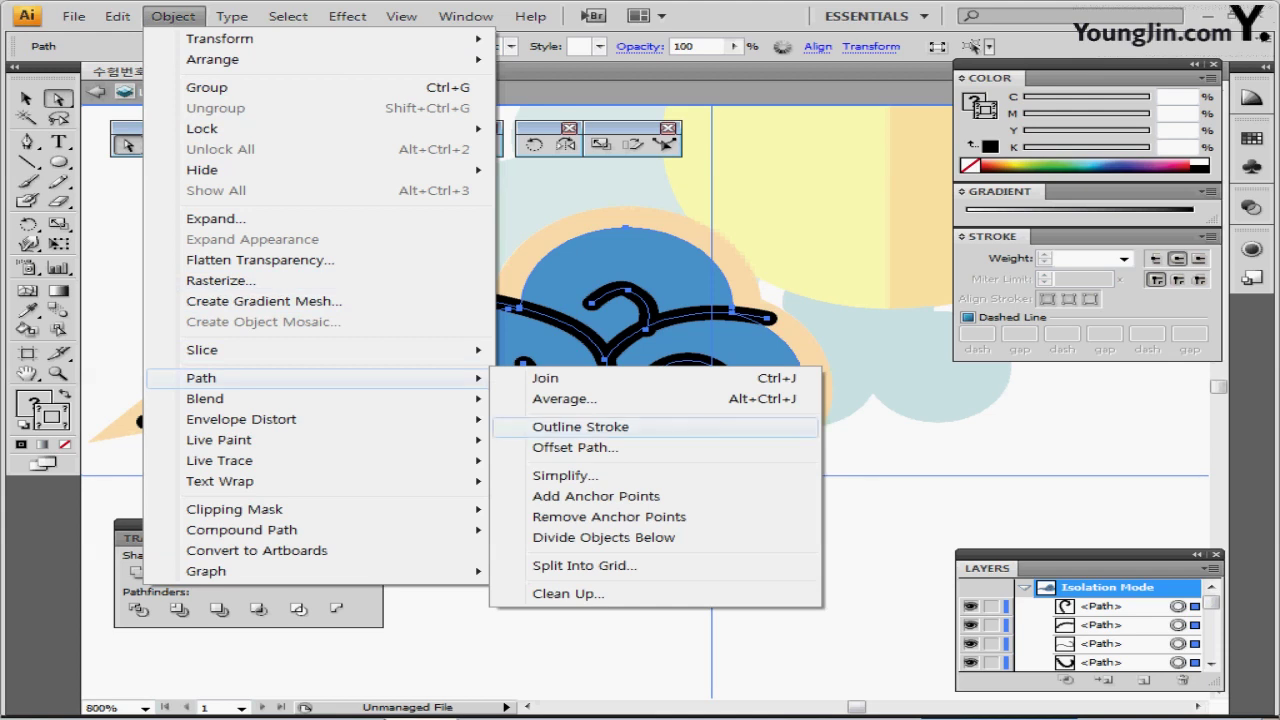
click(580, 427)
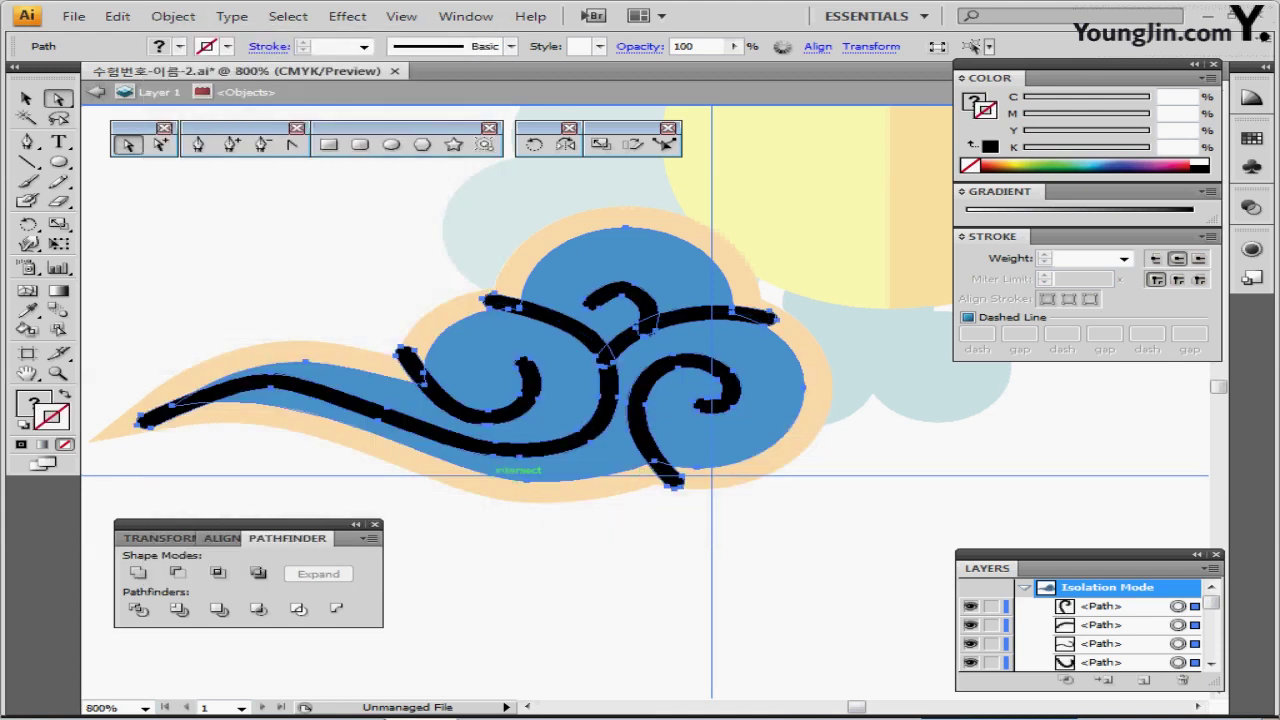
key(ctrl)
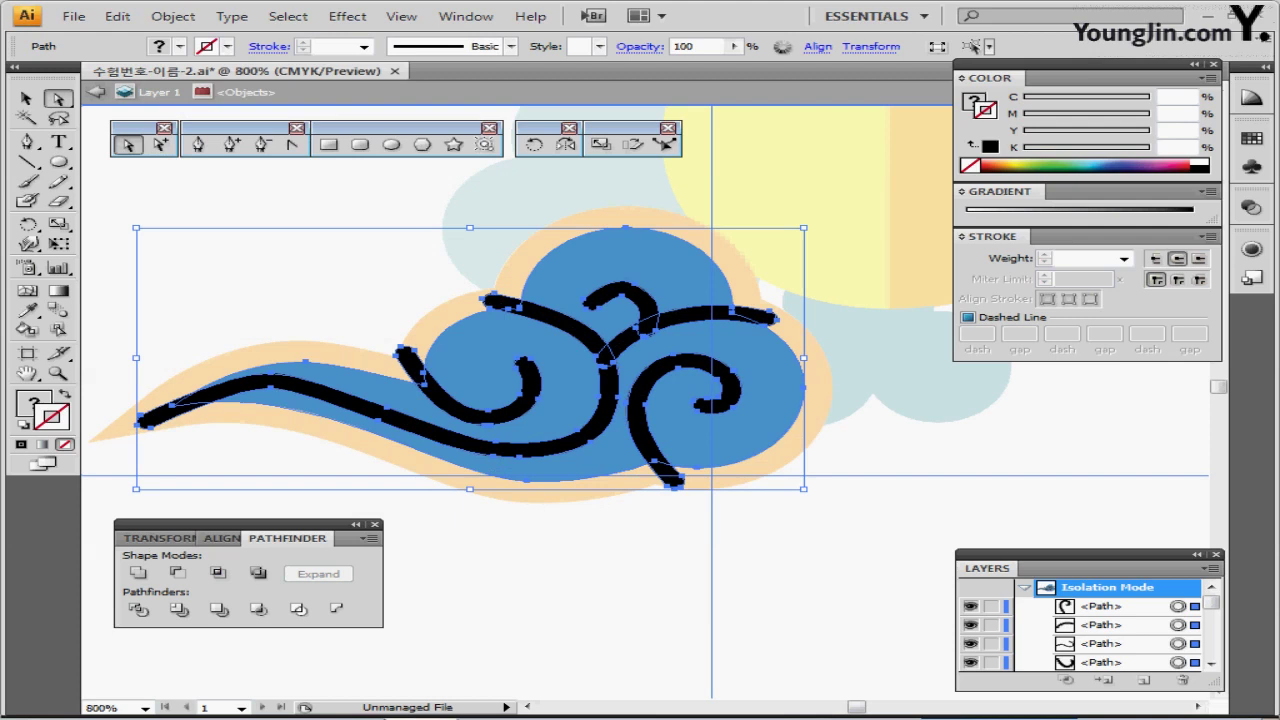
Step: Subtract the outlined black swirls from the blue cloud shape with the Pathfinder's Minus Front
key(ctrl+shift+a)
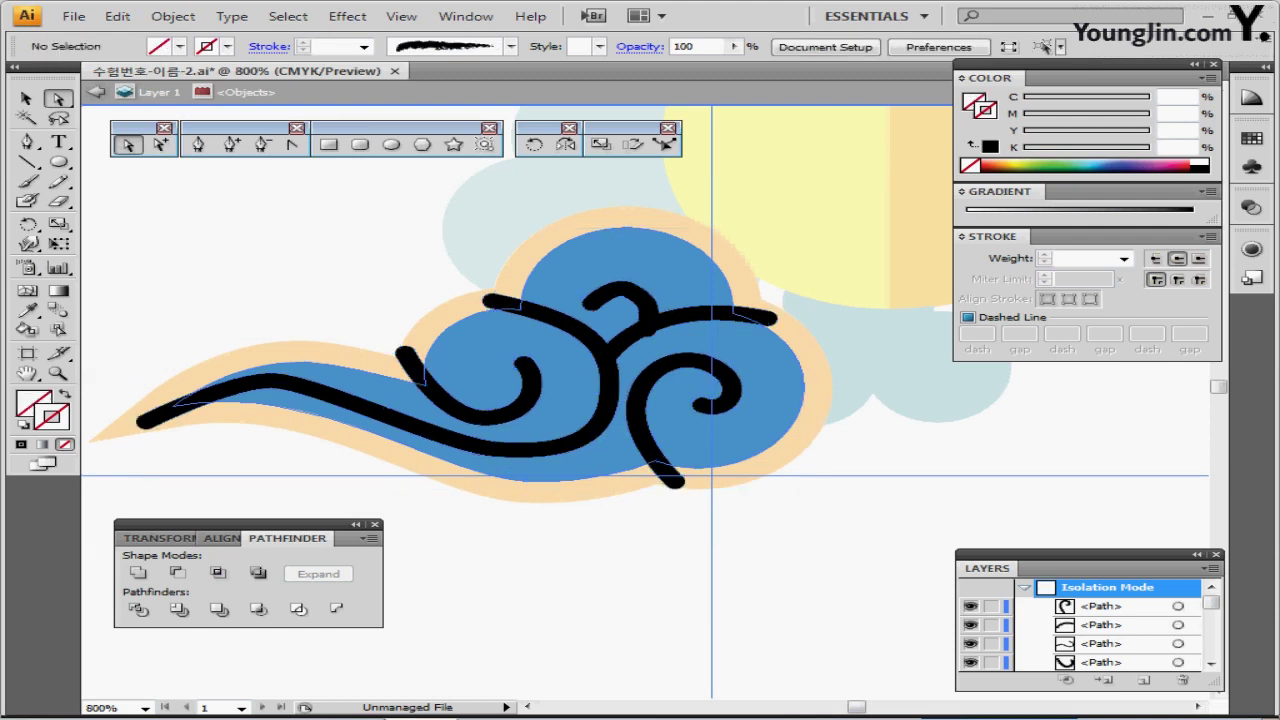
click(638, 348)
click(612, 361)
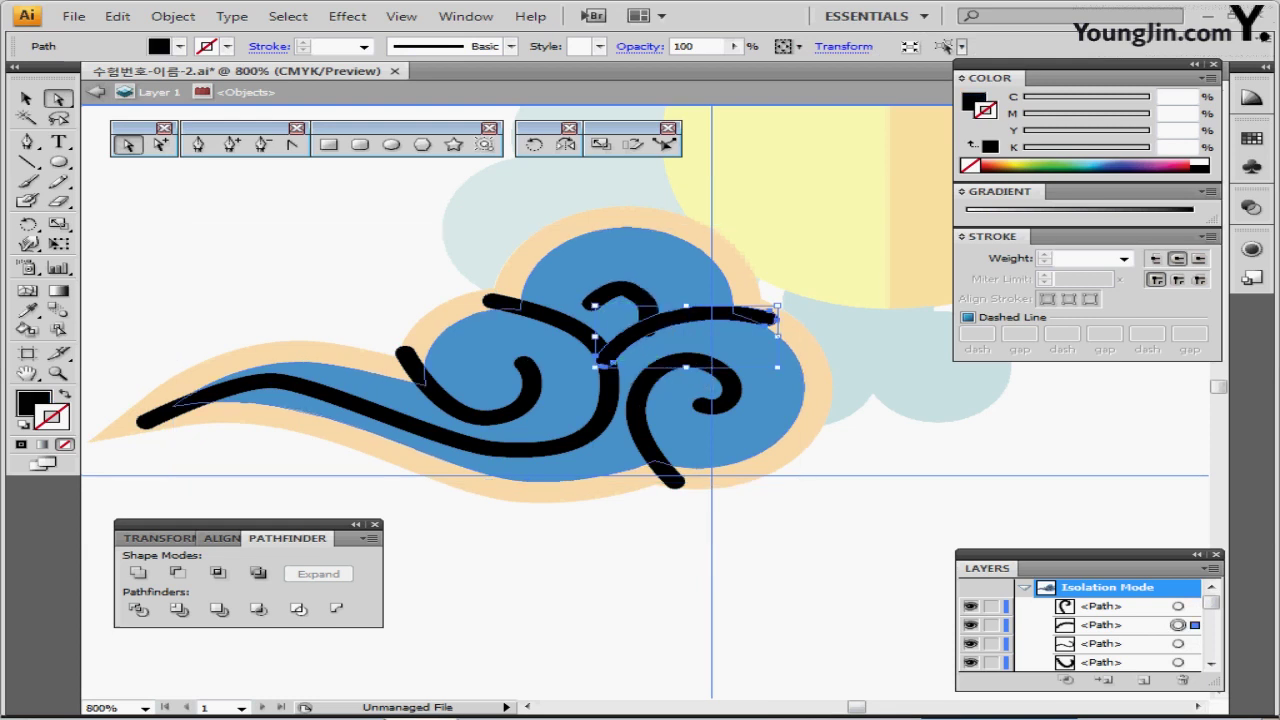
drag(343, 243, 770, 549)
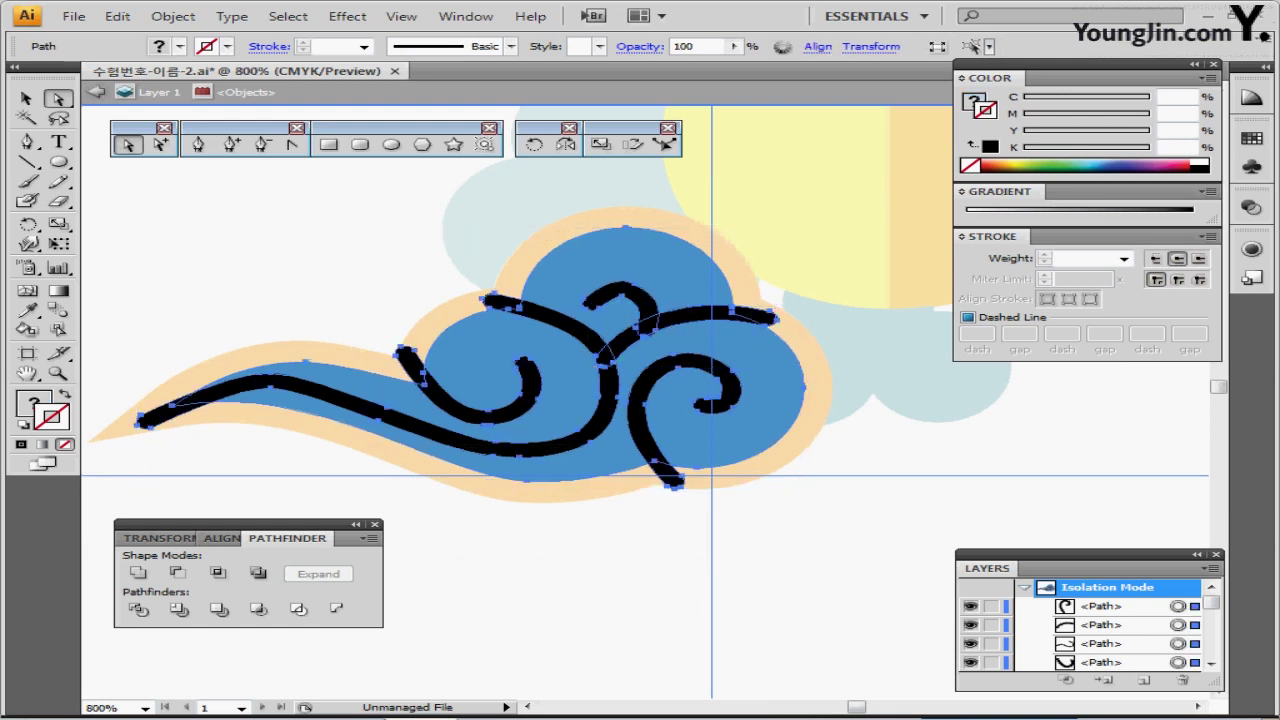
click(177, 572)
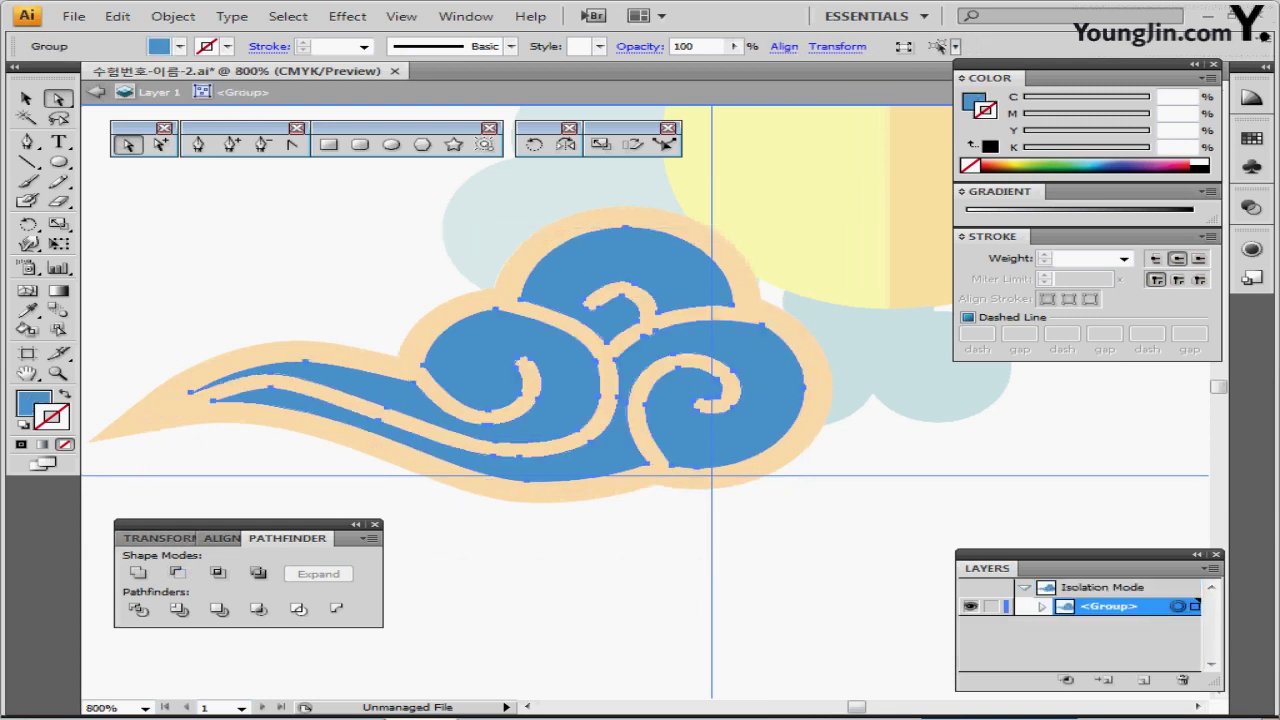
Step: Exit isolation mode and save the document
mouse_move(620, 400)
mouse_down()
mouse_move(612, 367)
mouse_move(627, 389)
mouse_up()
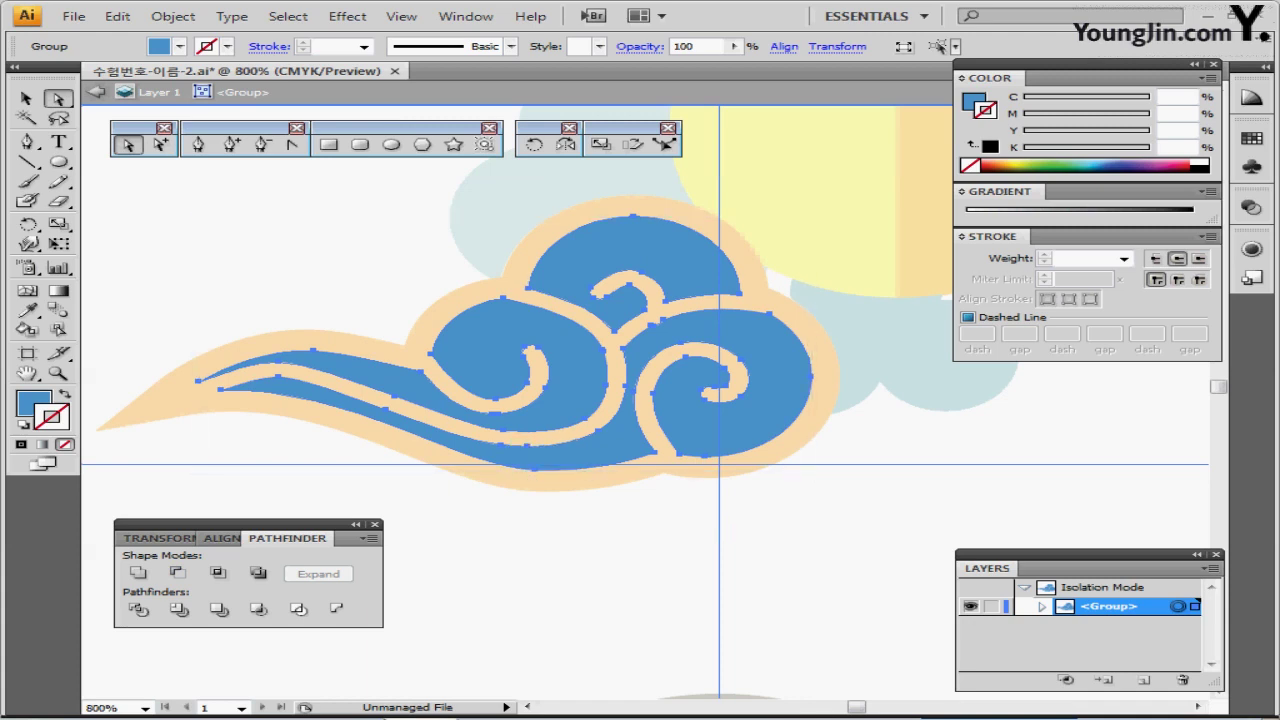
key(Escape)
click(545, 487)
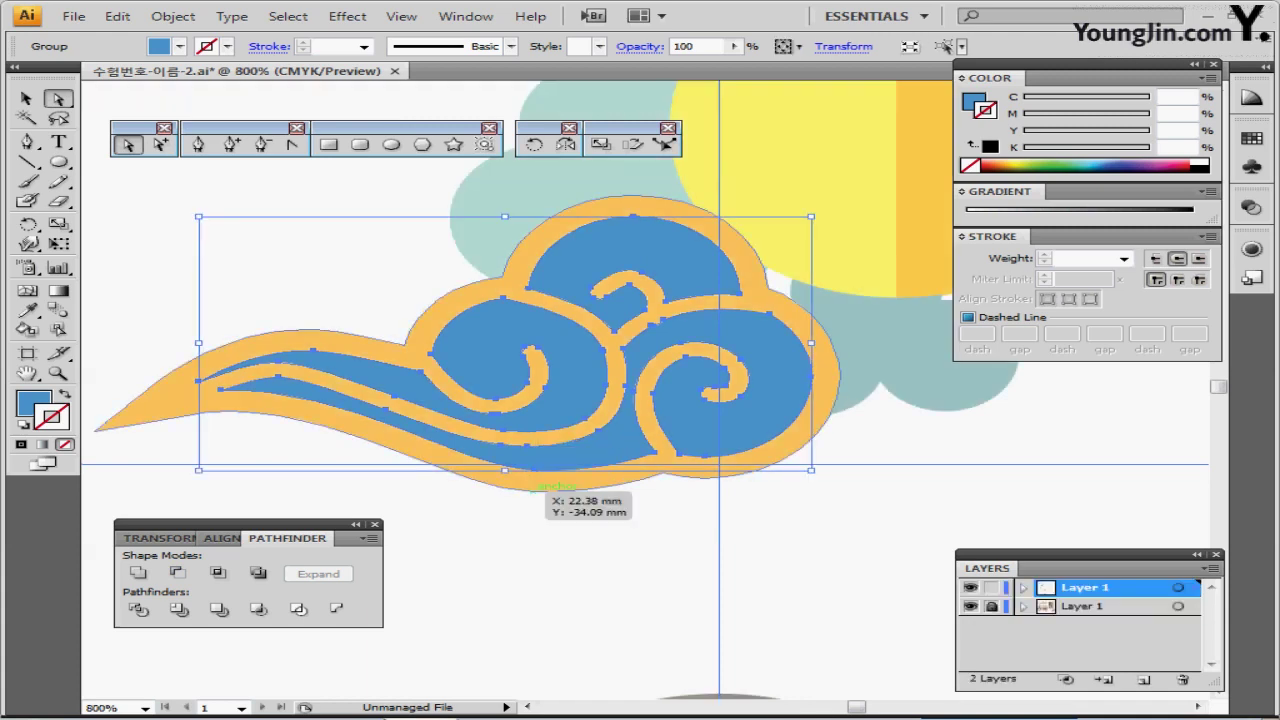
key(ctrl+s)
Step: Show the locked reference layer as outlines, keep the artwork layer in preview, and deselect everything
drag(545, 487, 470, 586)
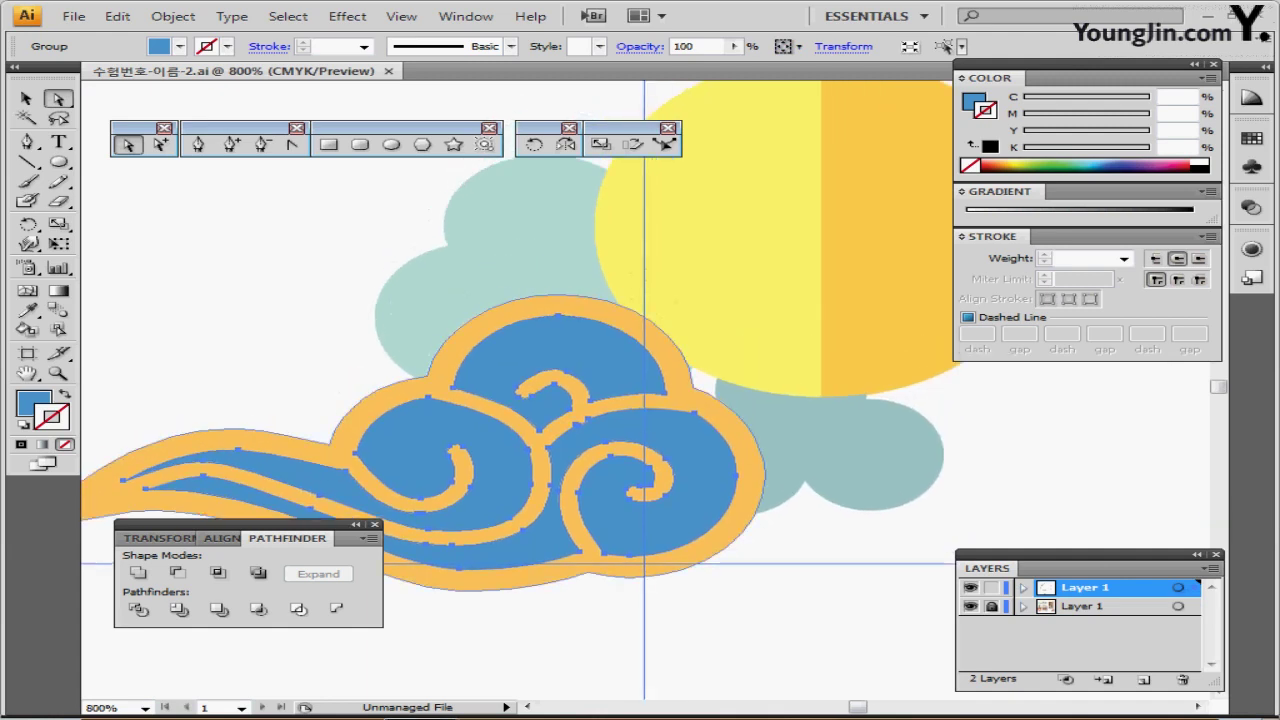
key(ctrl+y)
key(ctrl+shift+a)
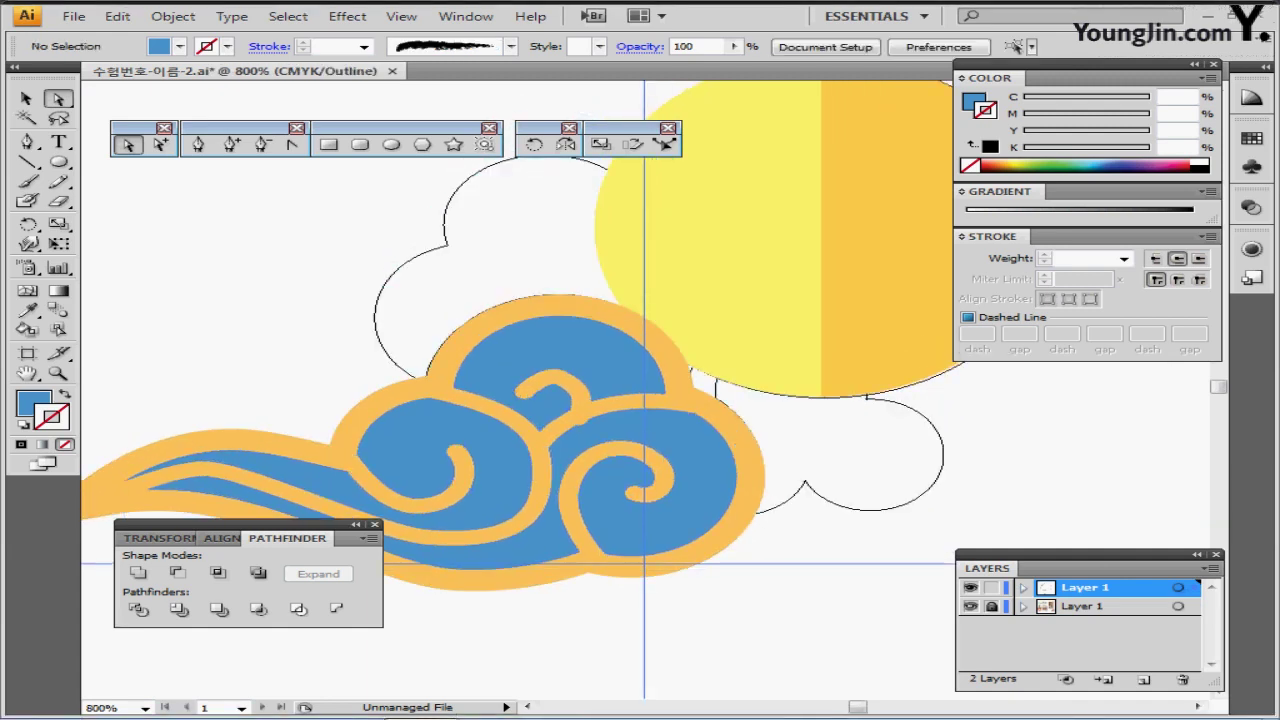
drag(1204, 412, 1181, 434)
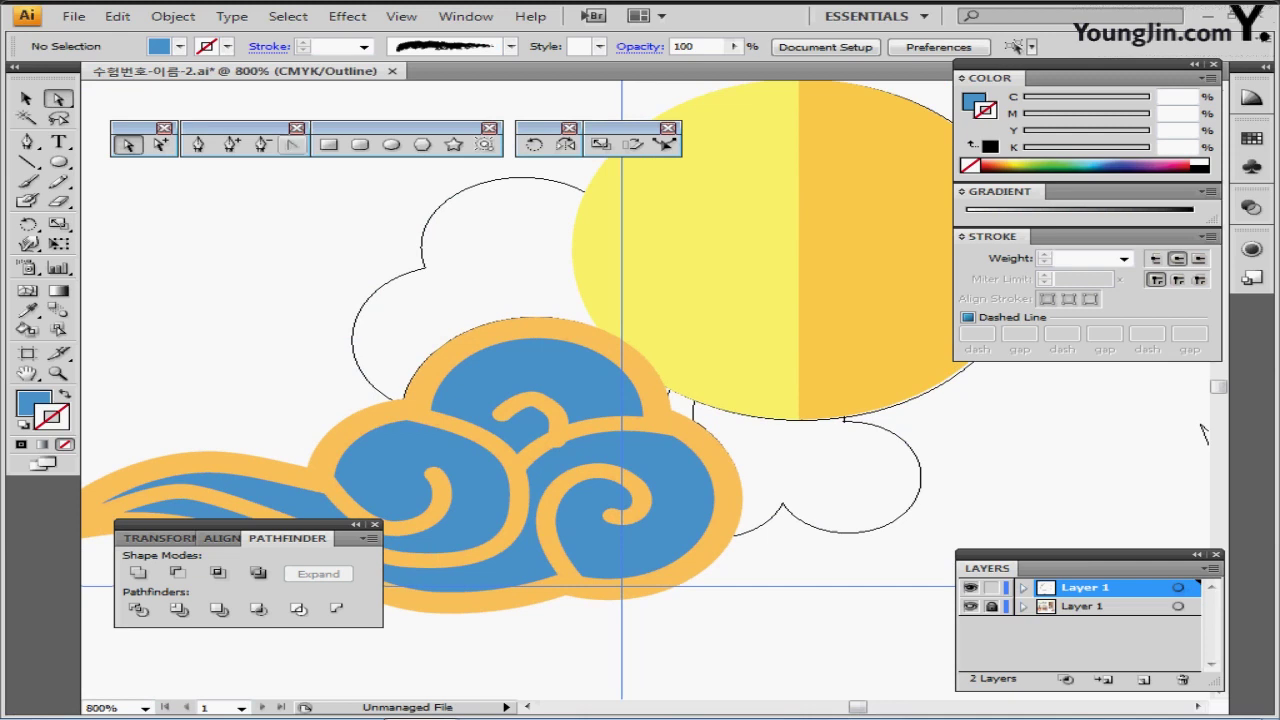
Step: Draw an ellipse over the left lobe of the larger background cloud, with default white fill and 1 pt black stroke
click(391, 144)
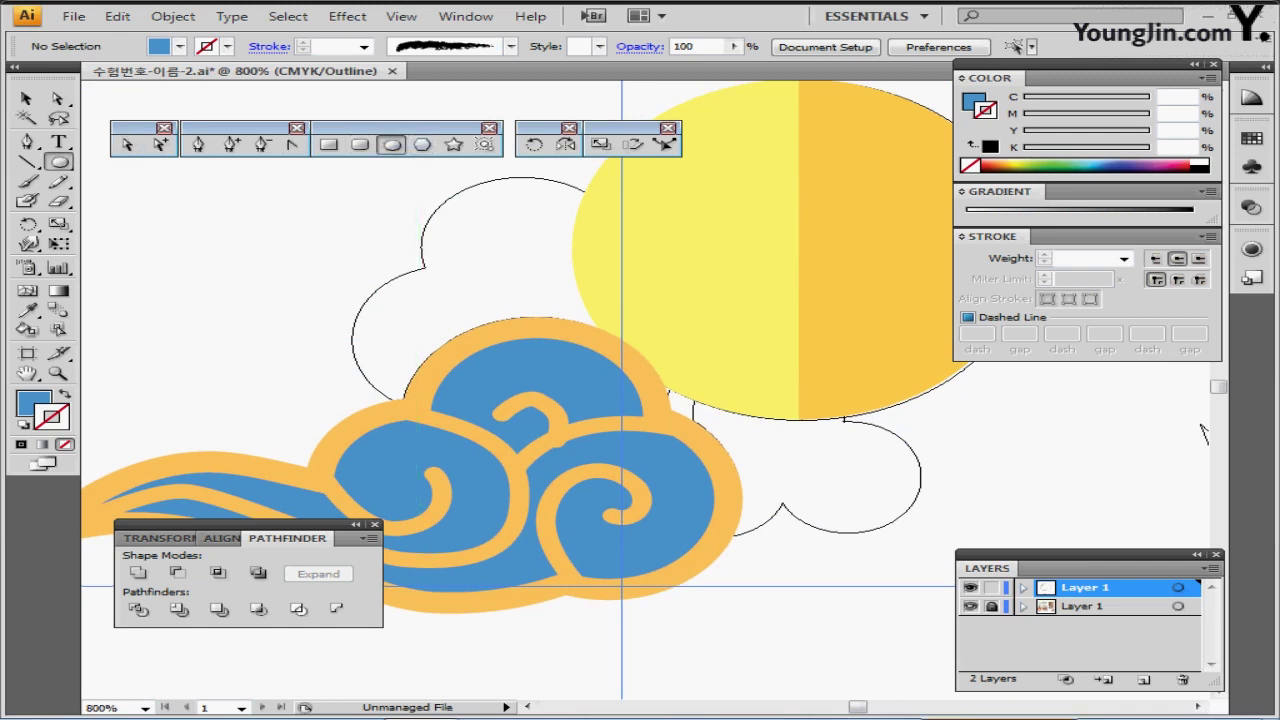
click(495, 250)
key(Return)
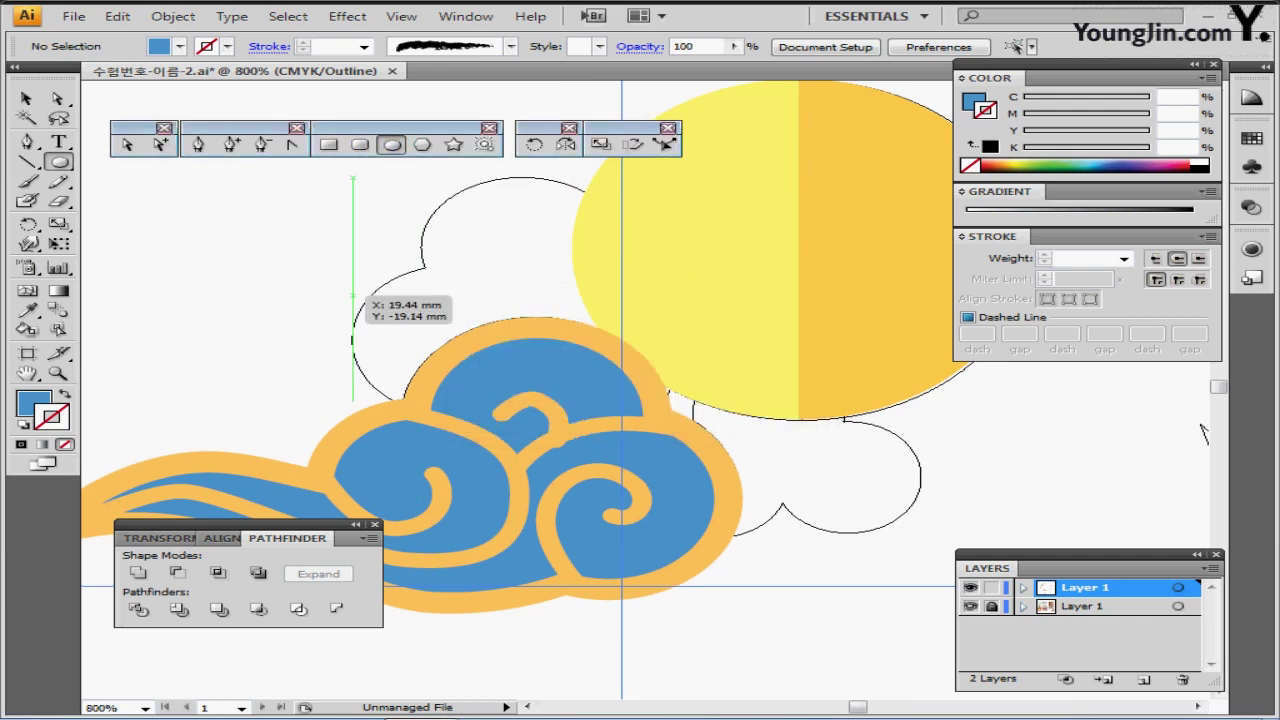
drag(352, 273, 557, 427)
drag(465, 324, 463, 316)
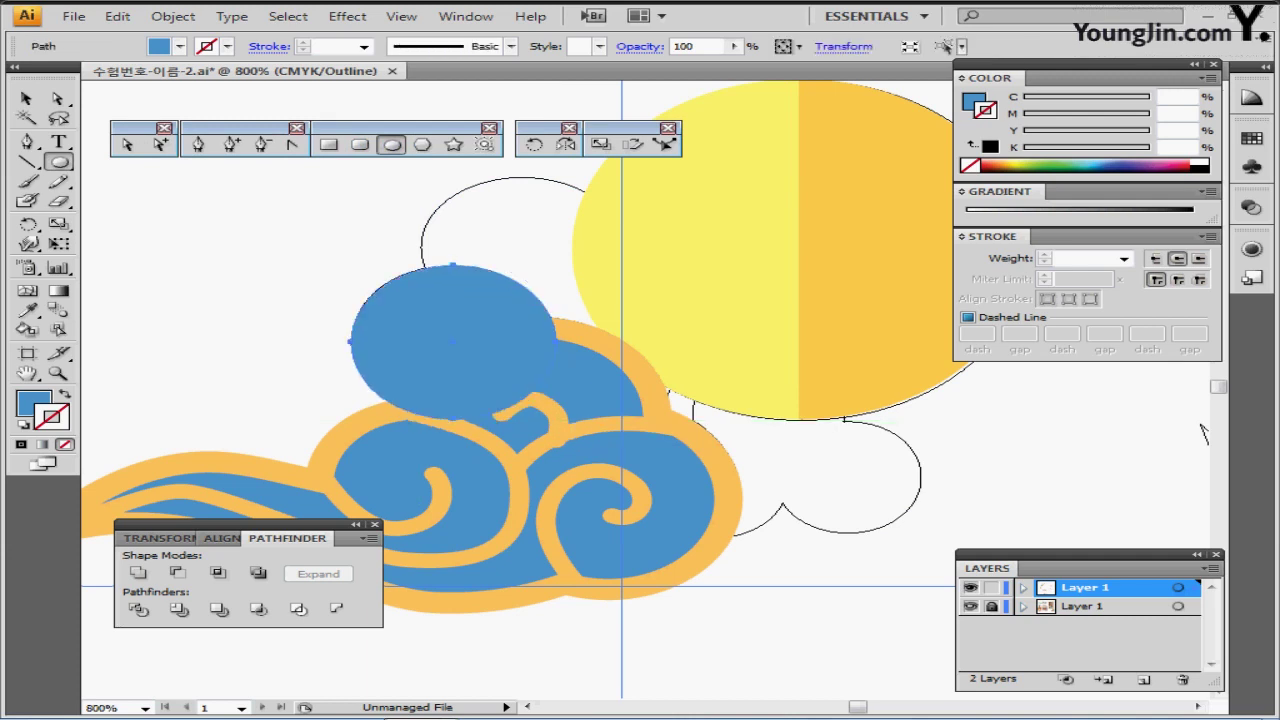
key(d)
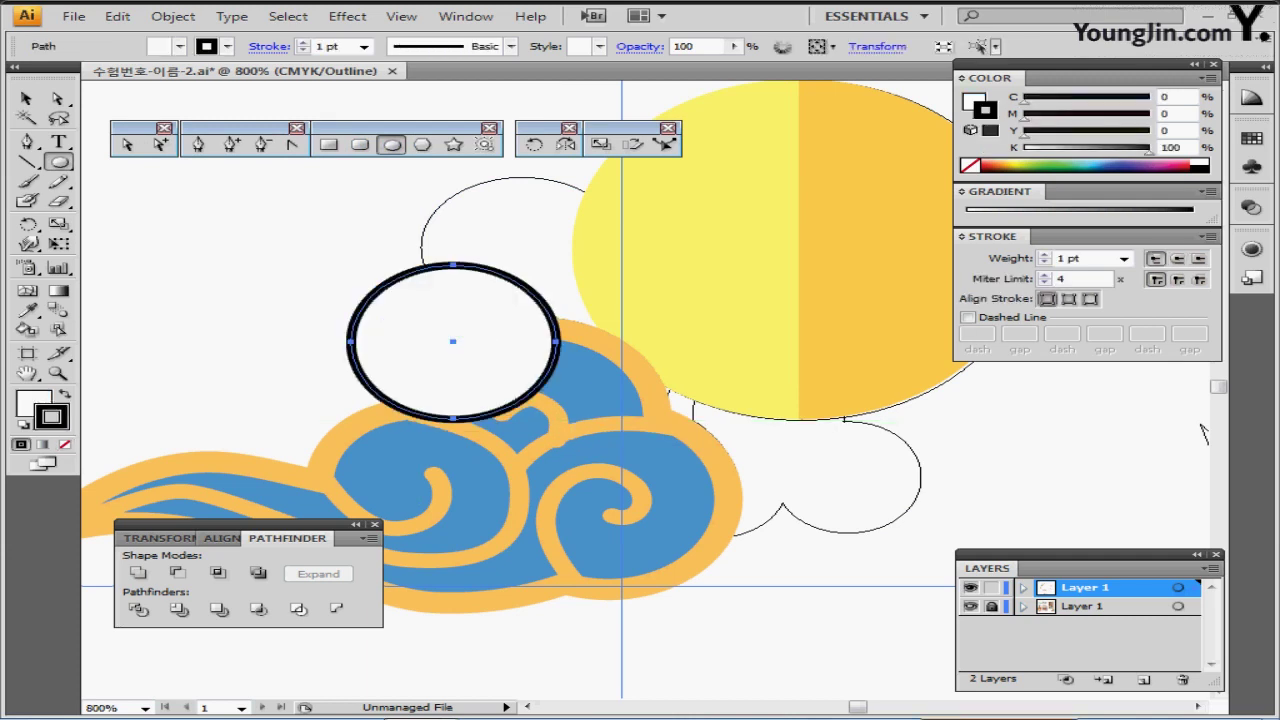
Step: With everything in outline view, copy the ellipse onto the top and right lobes of the larger background cloud
key(ctrl+y)
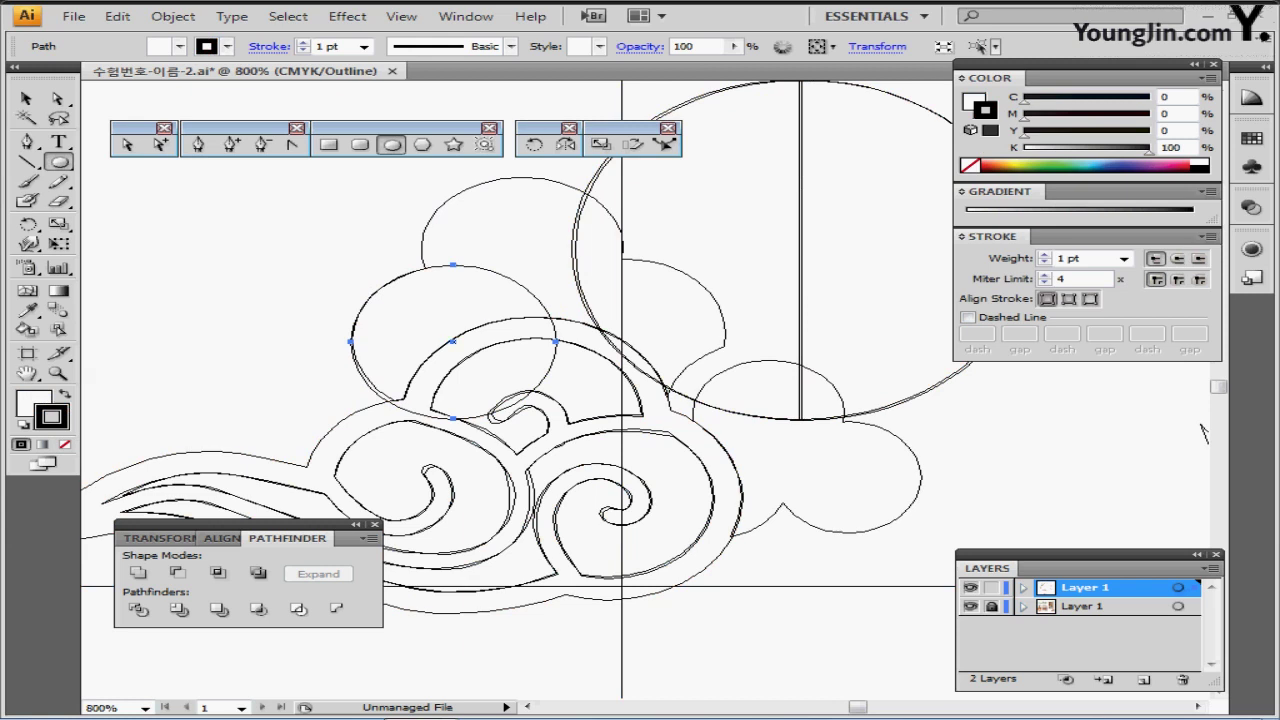
drag(453, 341, 682, 269)
key(ctrl+z)
click(27, 98)
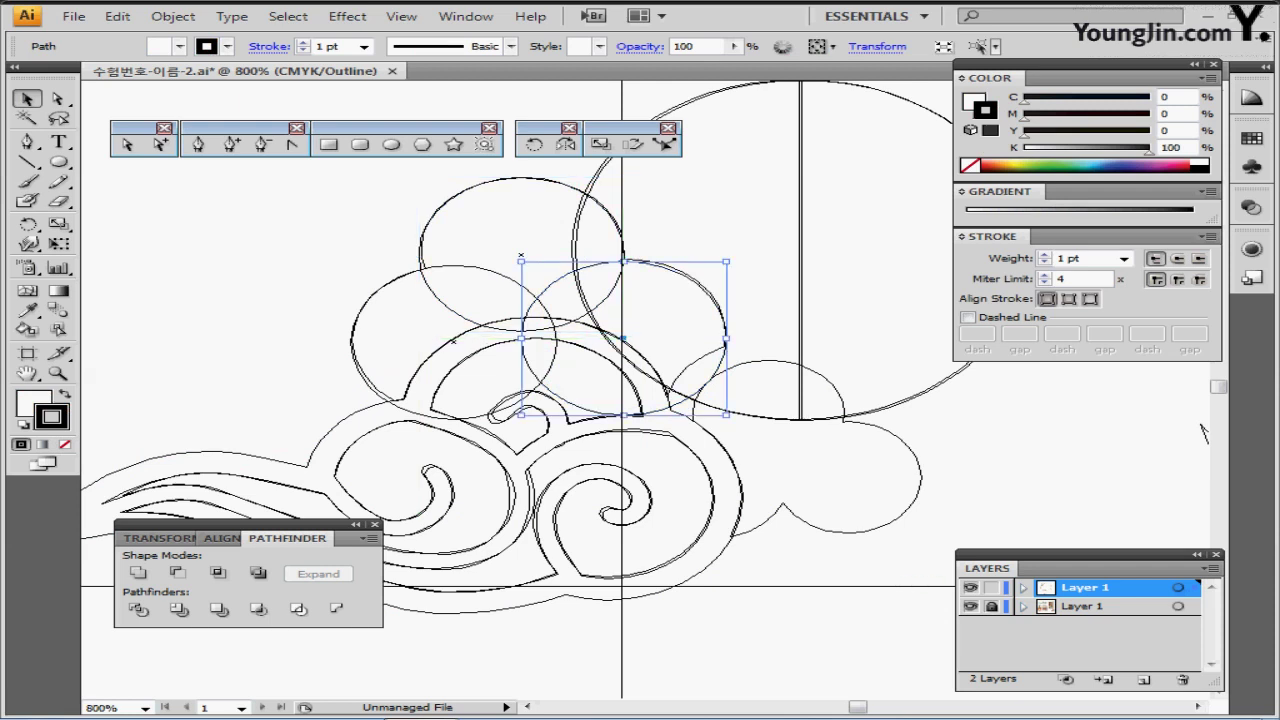
Step: In preview with the reference layer hidden, unite the three ellipses into one cloud shape, saving the document beforehand
key(ctrl+y)
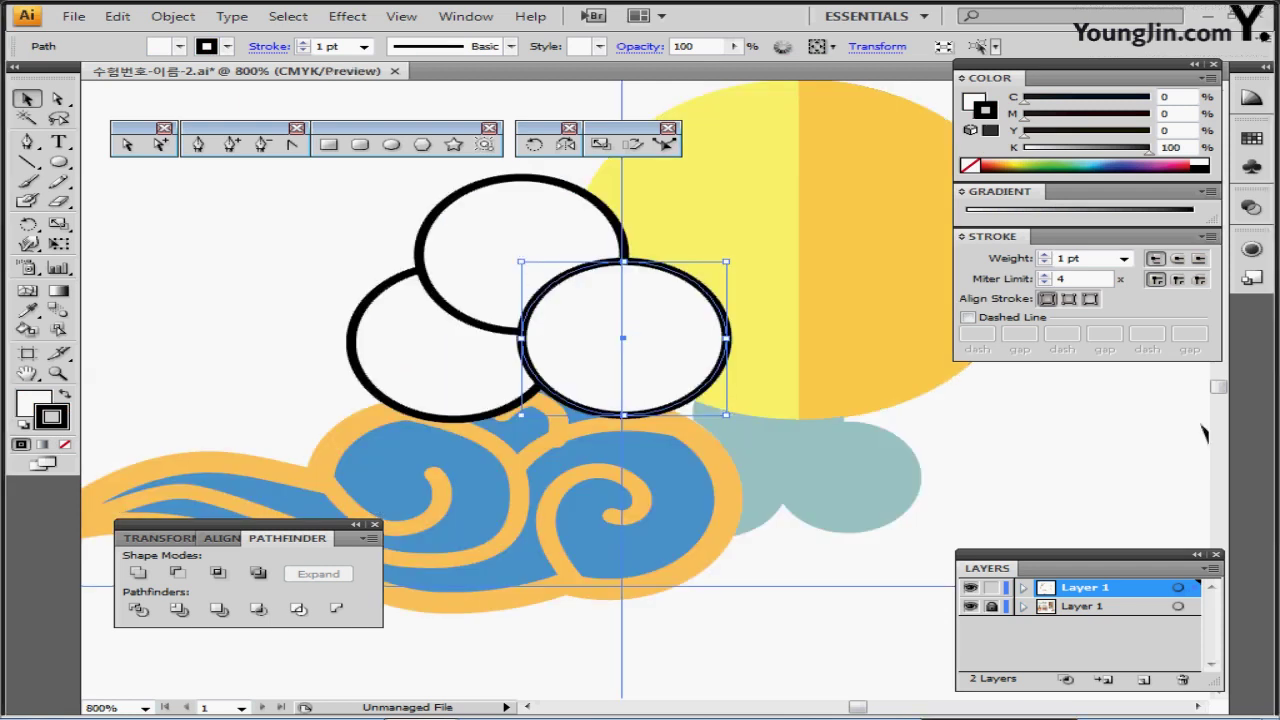
click(970, 606)
shift+click(440, 350)
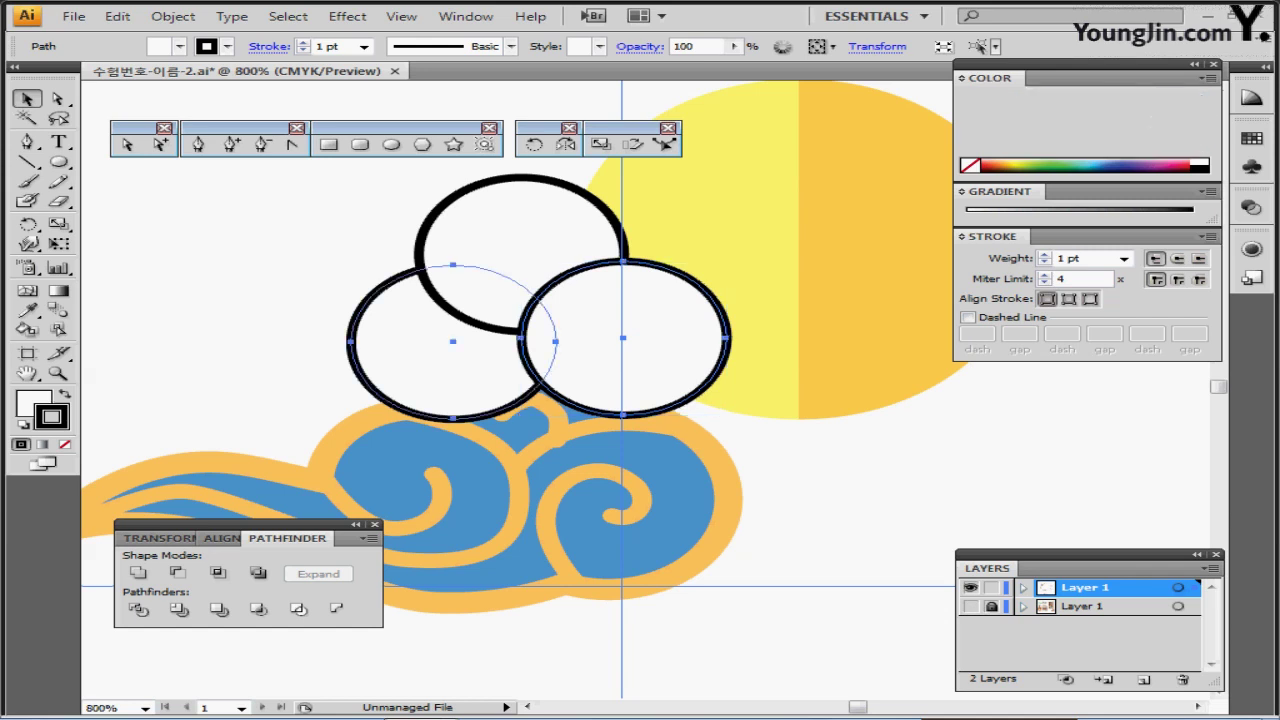
shift+click(515, 245)
key(ctrl+s)
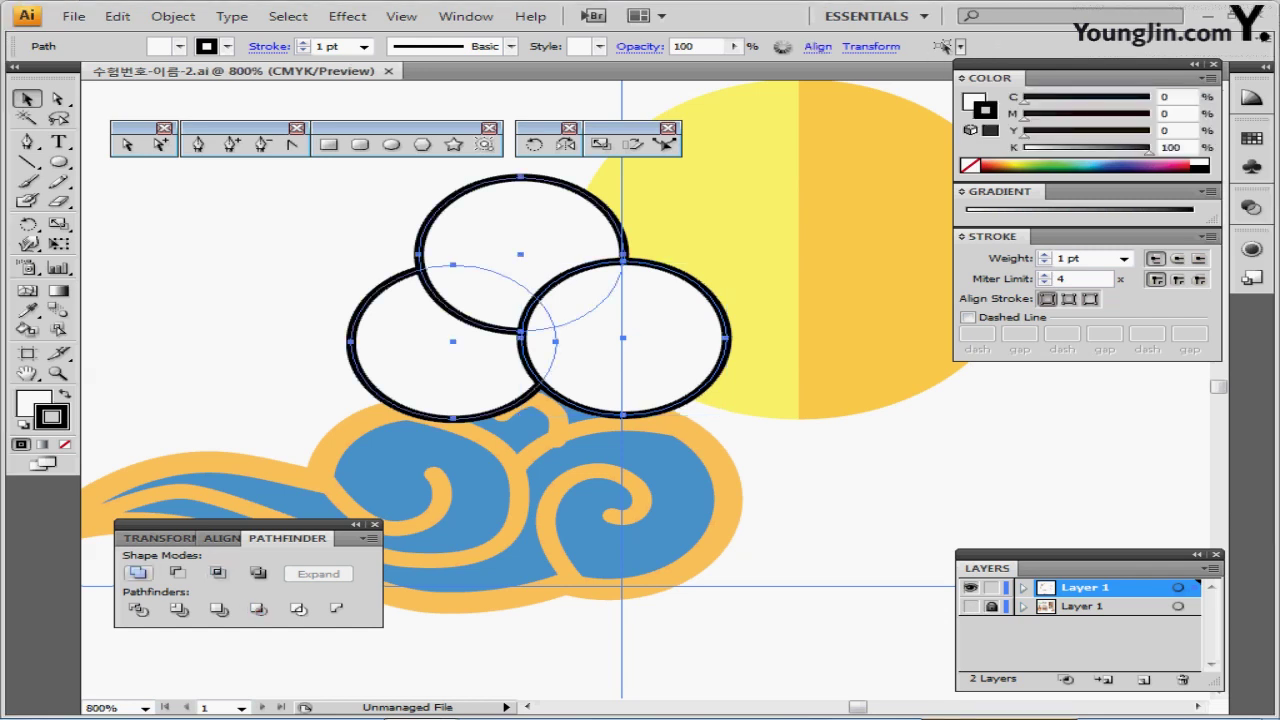
click(138, 573)
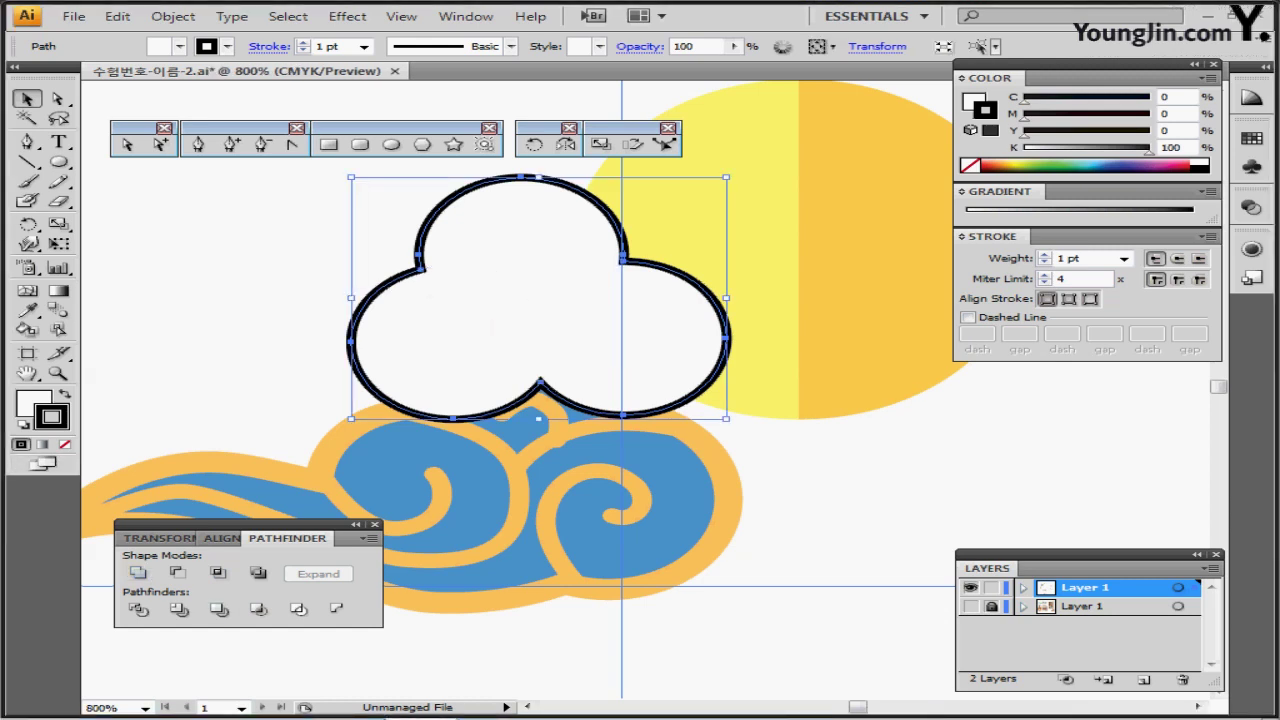
Step: Remove the united cloud's stroke and fill it with dark blue (C 87.06, M 74.9, Y 0, K 0)
click(65, 444)
click(33, 403)
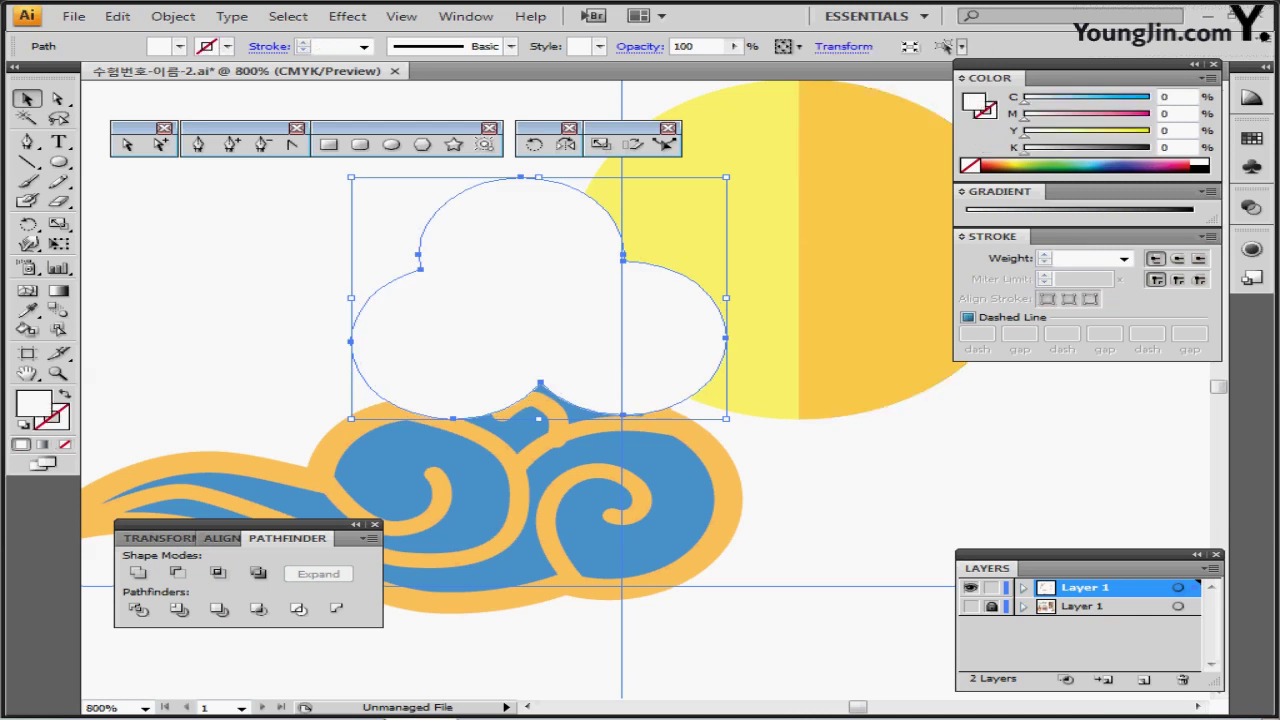
click(994, 165)
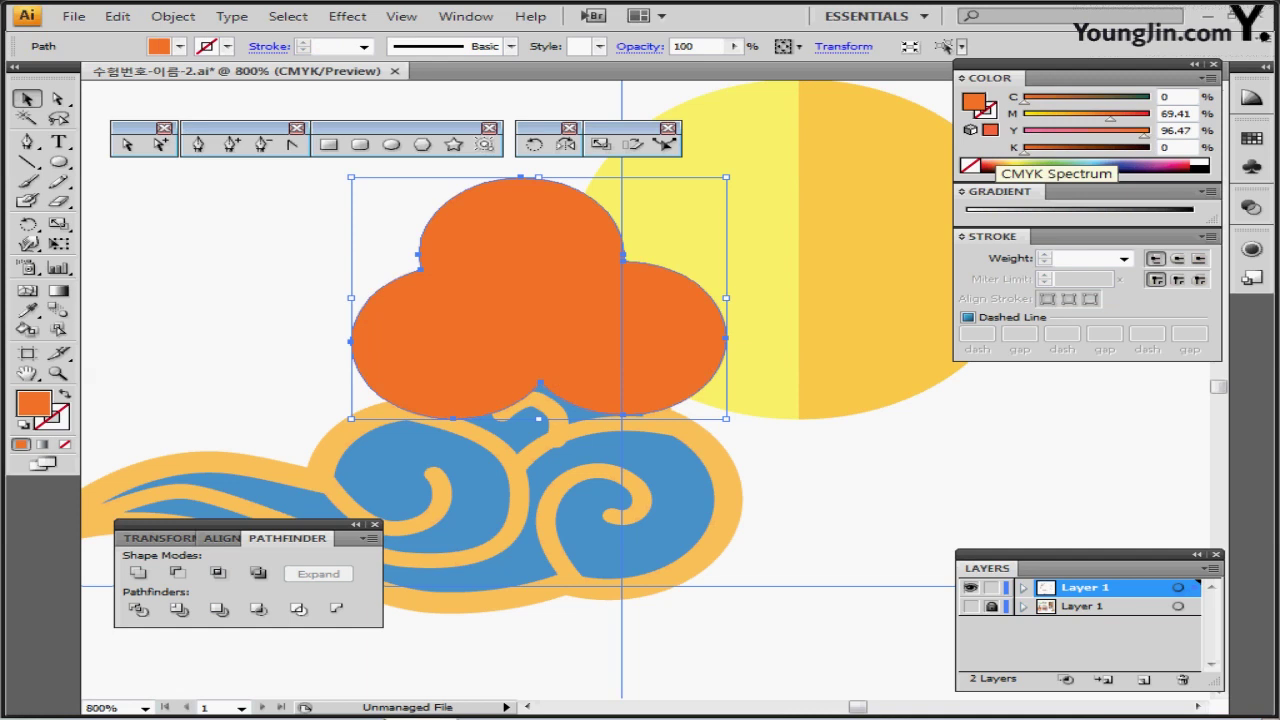
click(1122, 165)
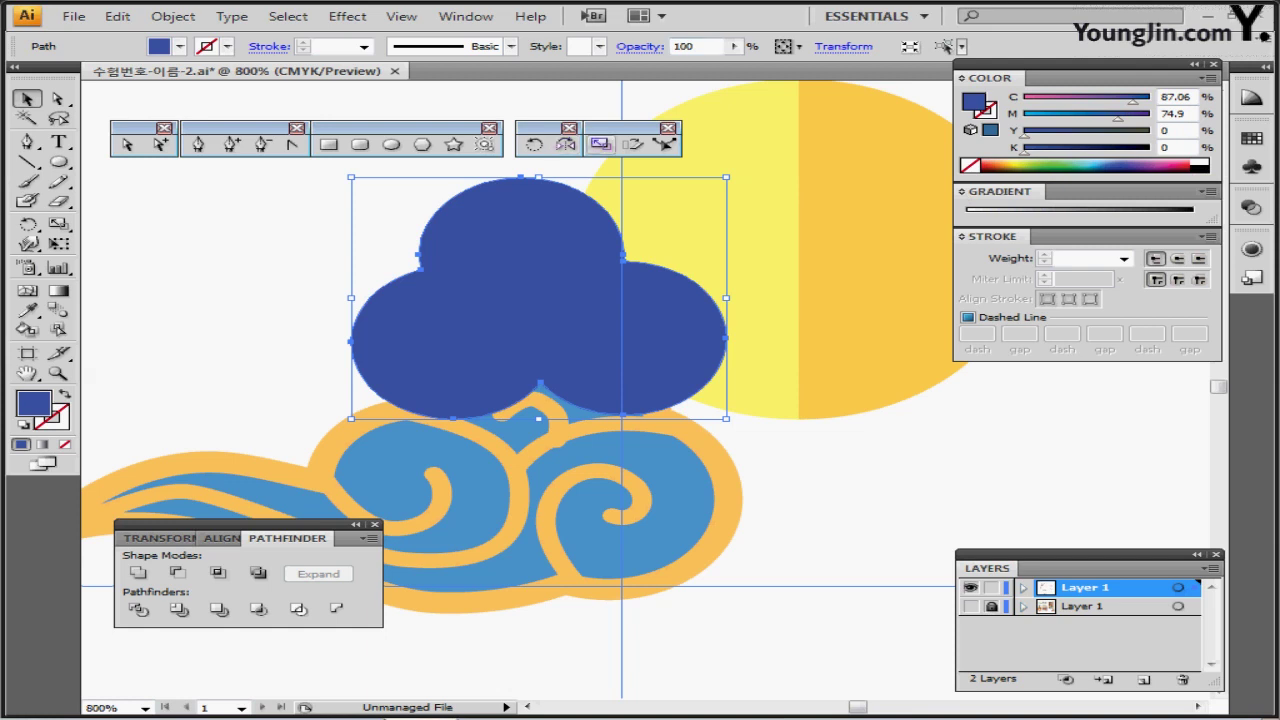
Step: Make a 75% uniformly scaled copy of the dark blue cloud and move it below the sun, over the swirl cloud's right end
double_click(600, 144)
text(75)
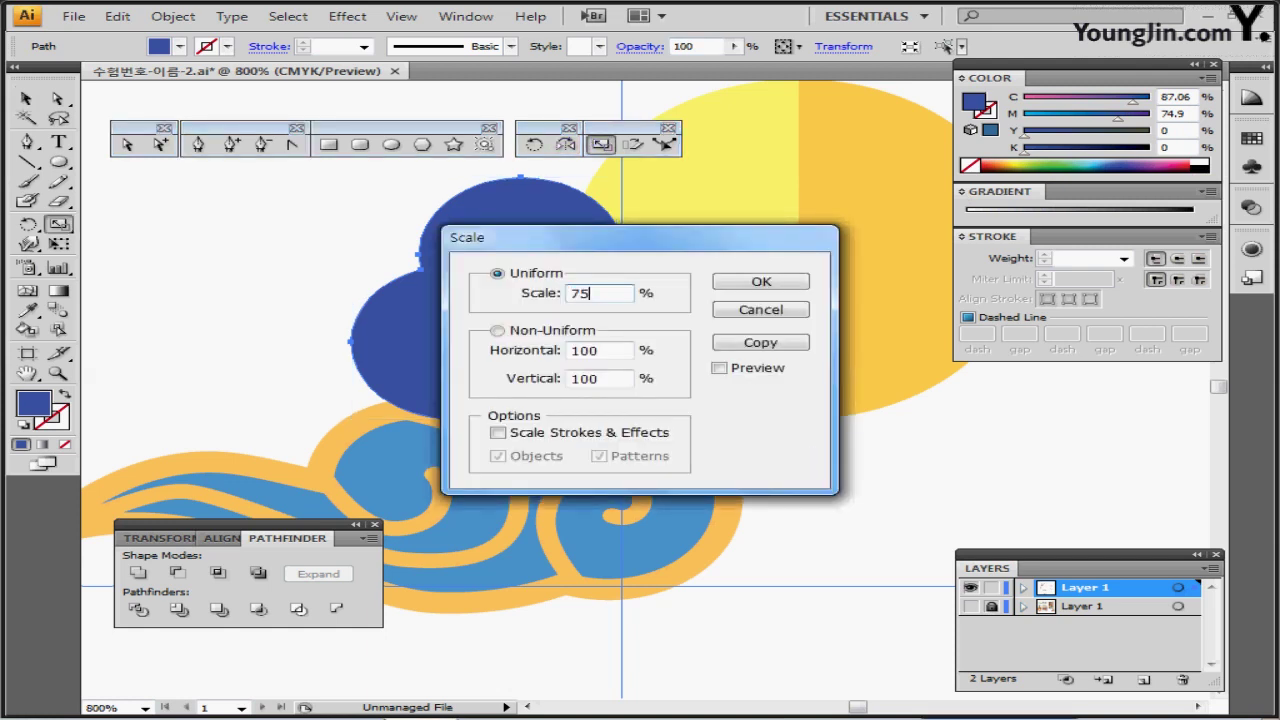
click(761, 343)
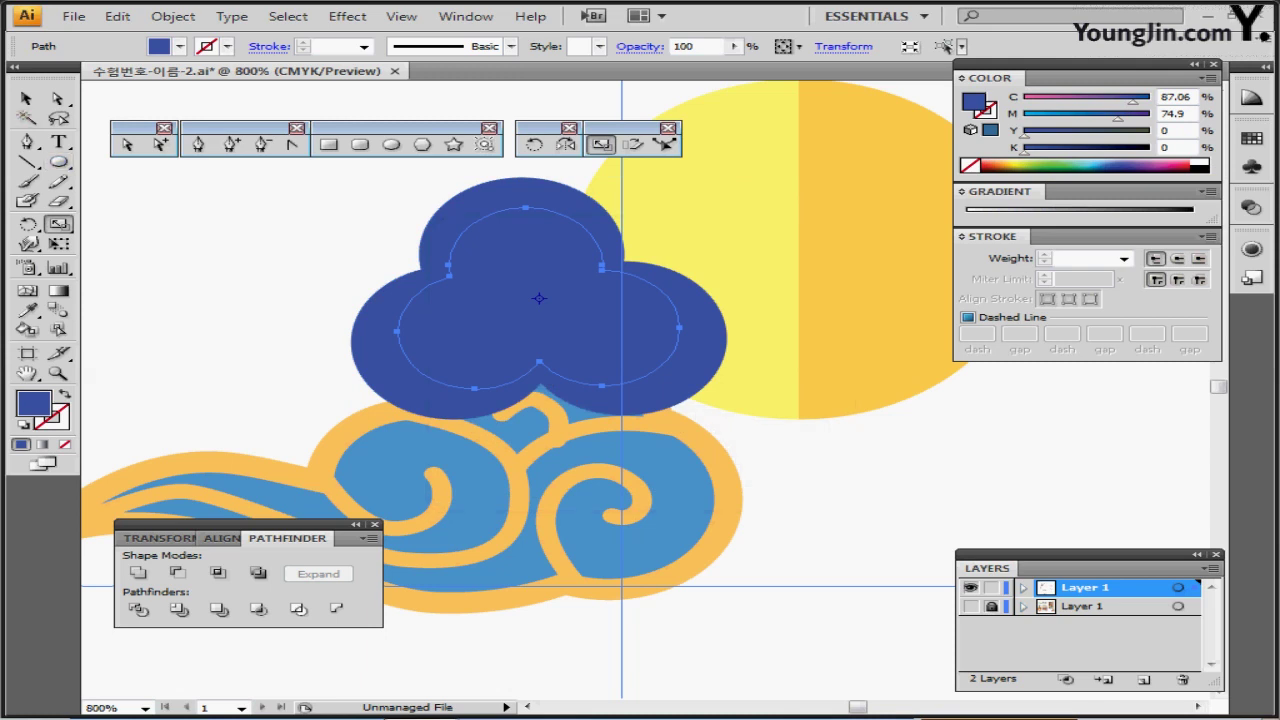
click(27, 99)
drag(590, 314, 808, 486)
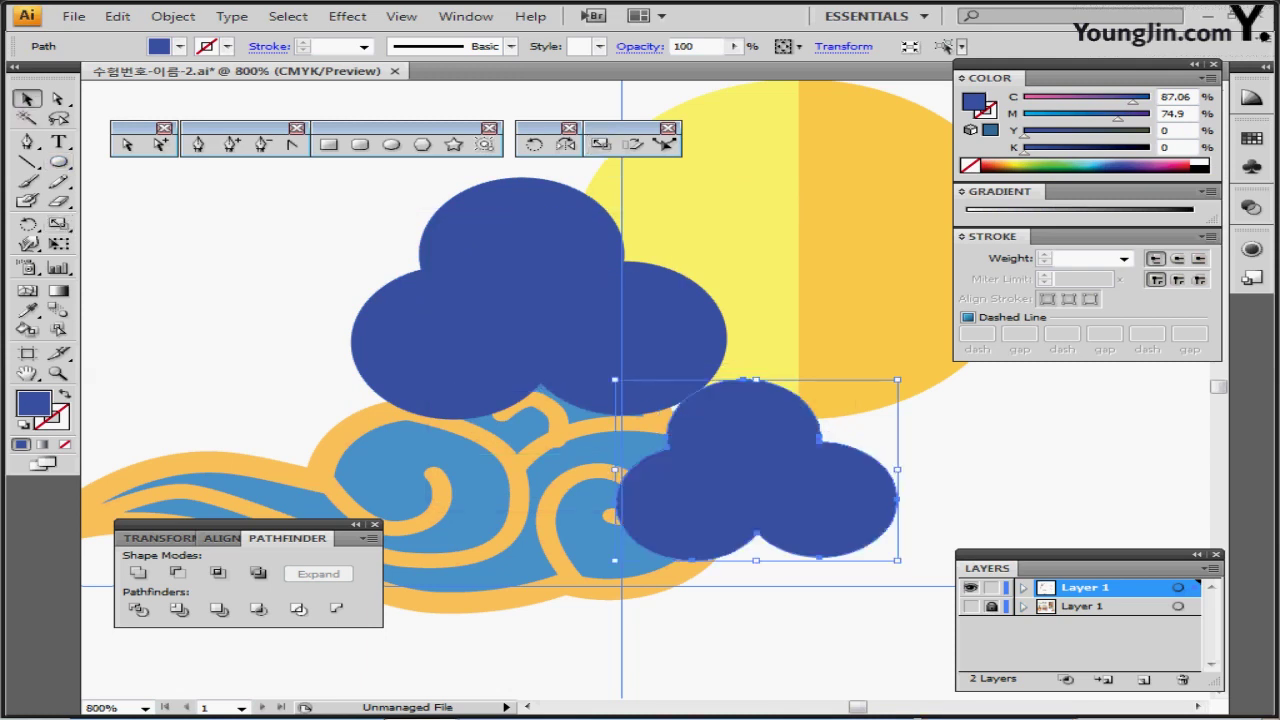
Step: Nudge the small cloud's outline onto the reference cloud beneath the sun, and return to preview with the reference layer hidden
key(ctrl+y)
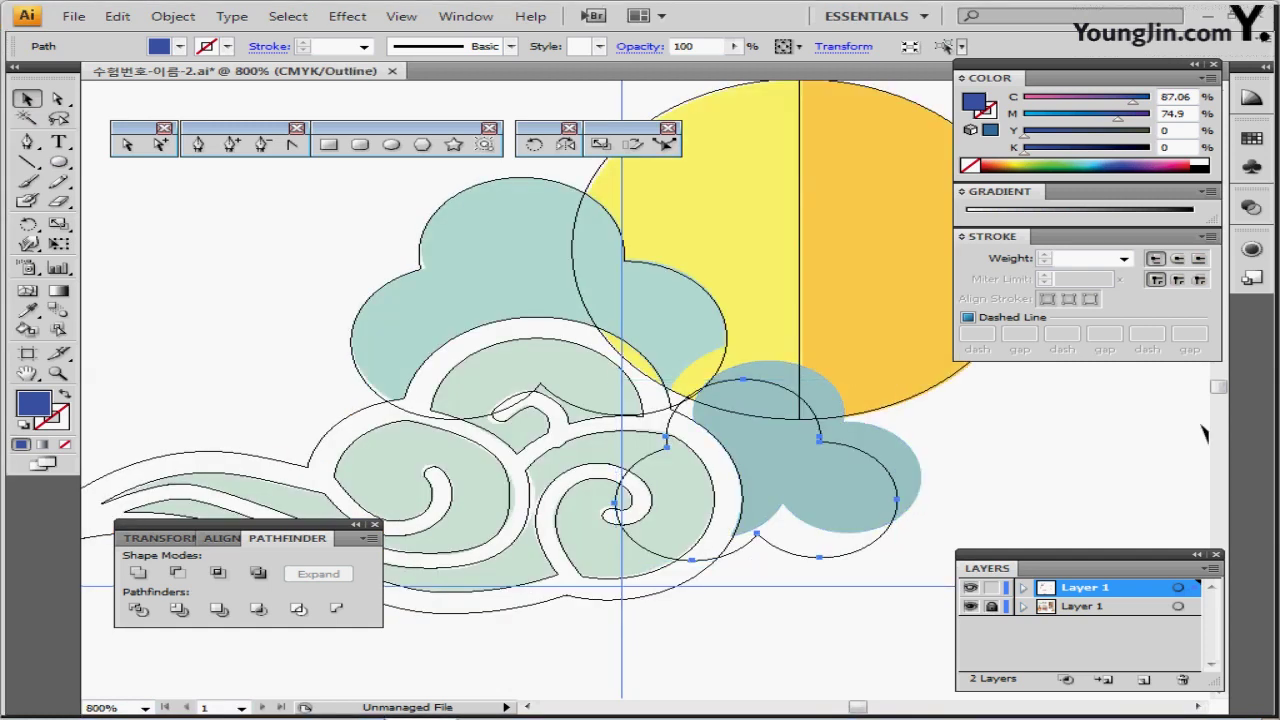
key(Up)
key(Right)
key(Right)
key(Right)
key(Right)
key(Right)
key(Up)
key(Up)
key(Up)
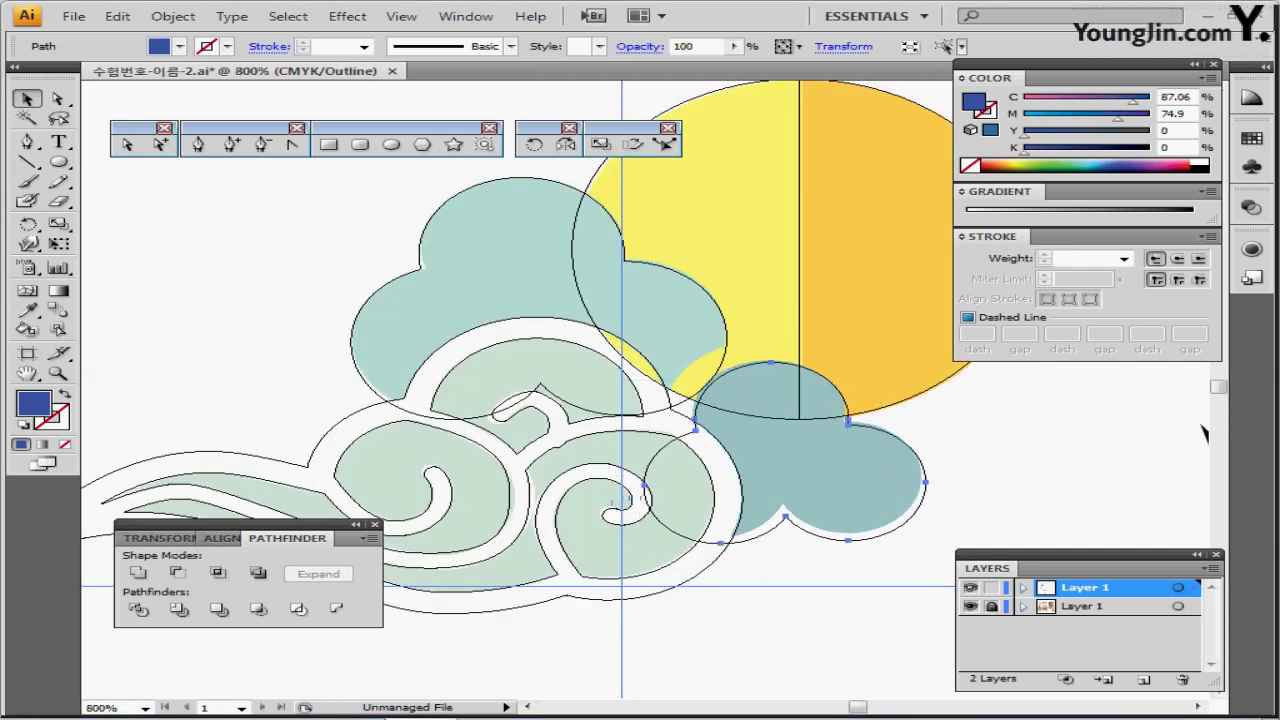
key(Up)
key(Left)
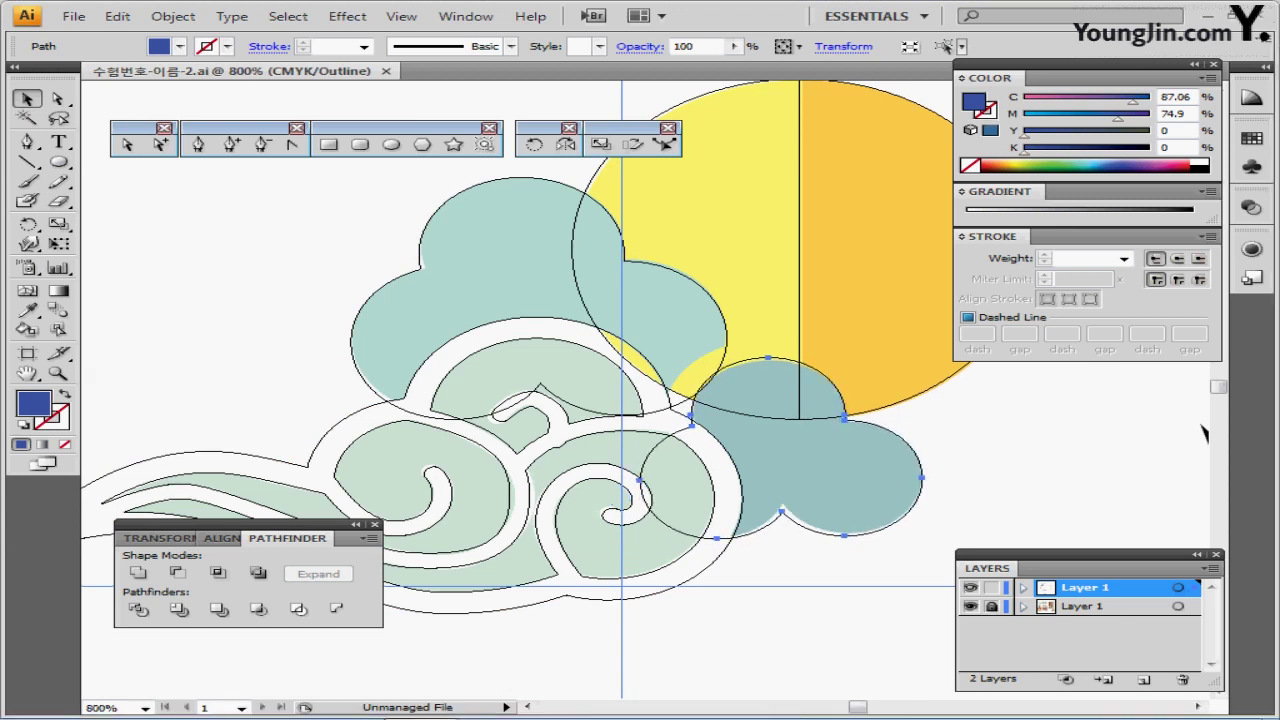
click(970, 606)
key(ctrl+y)
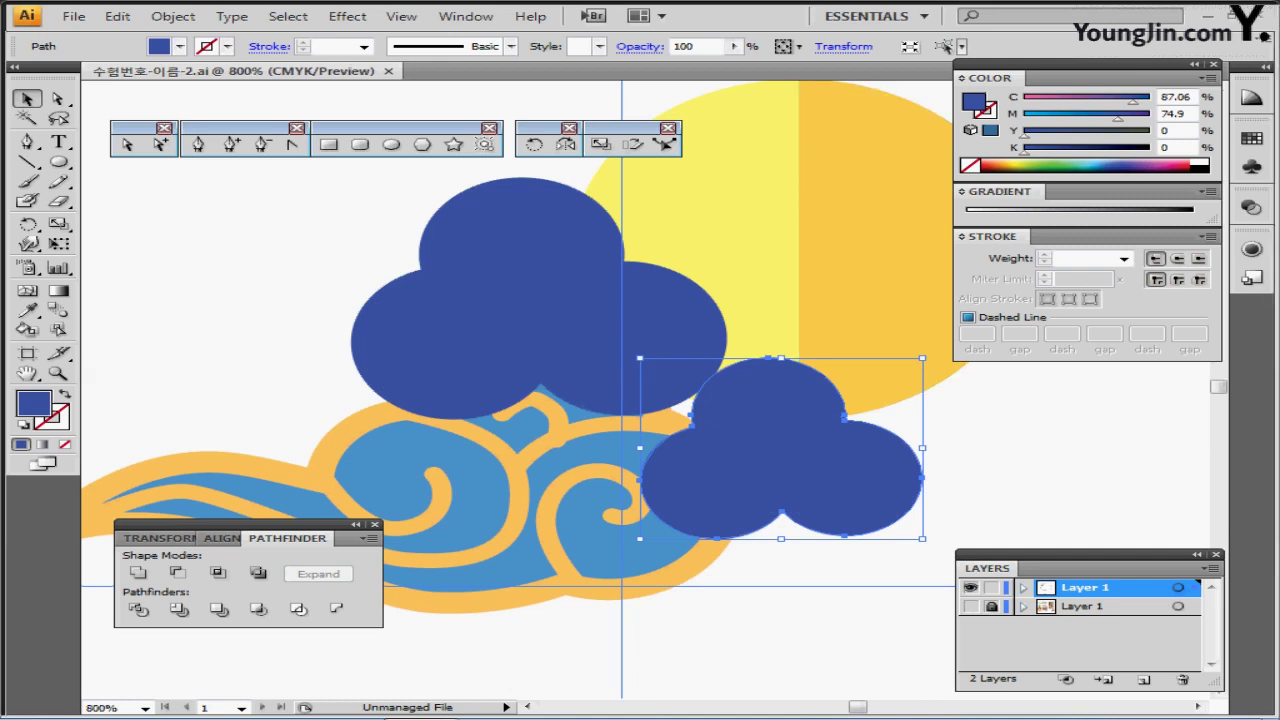
Step: Offset the small dark blue cloud's path by 1 and recolour the enlarged copy pink (C 0, M 74.9, Y 0, K 0)
click(173, 16)
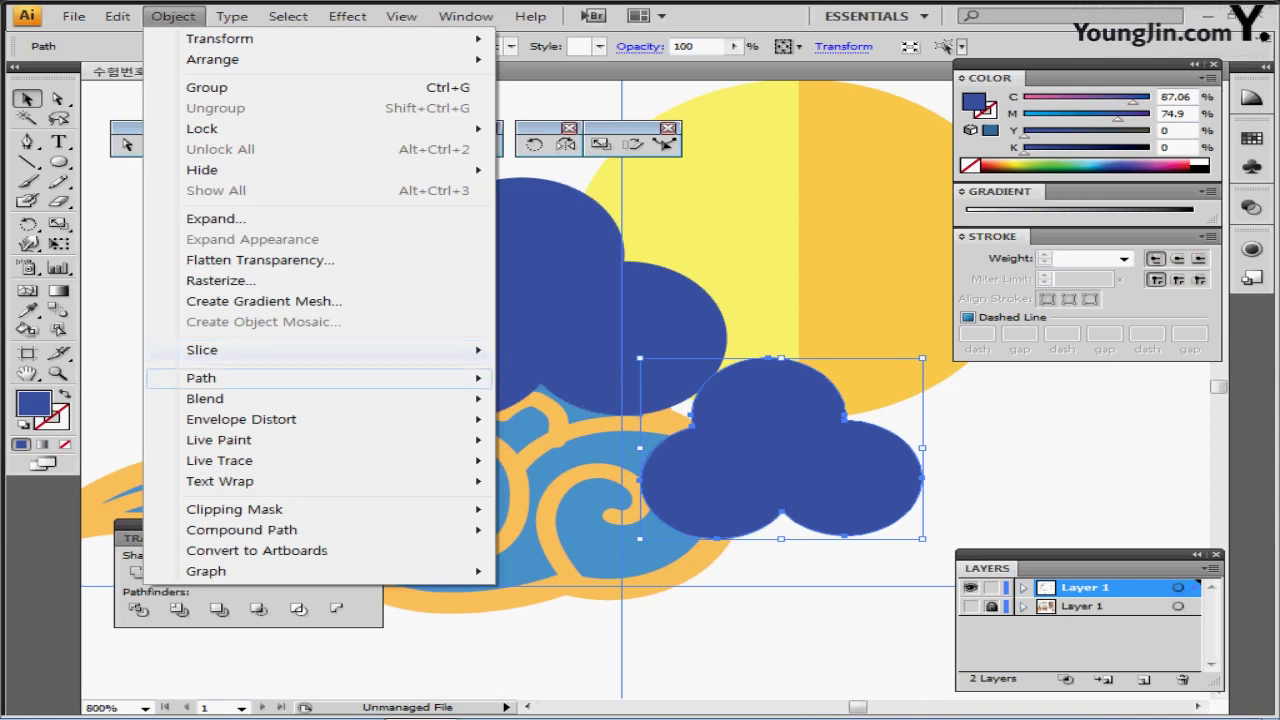
mouse_move(300, 378)
click(571, 446)
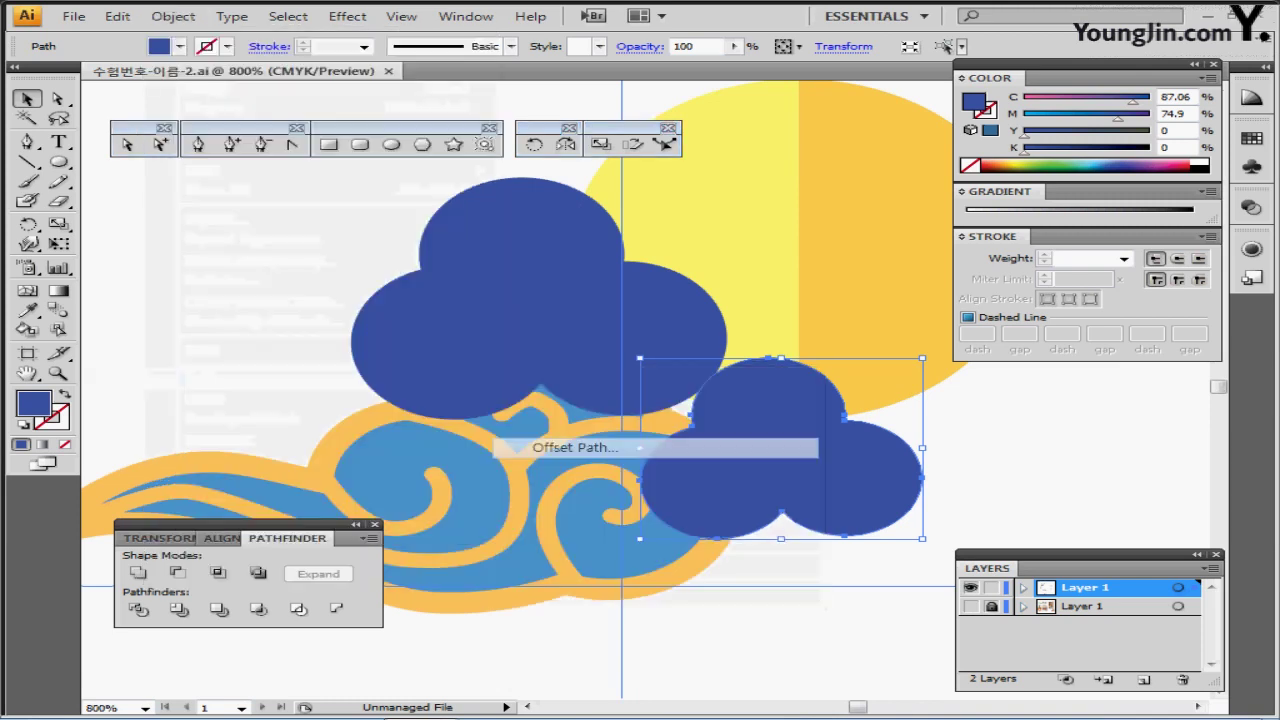
text(1)
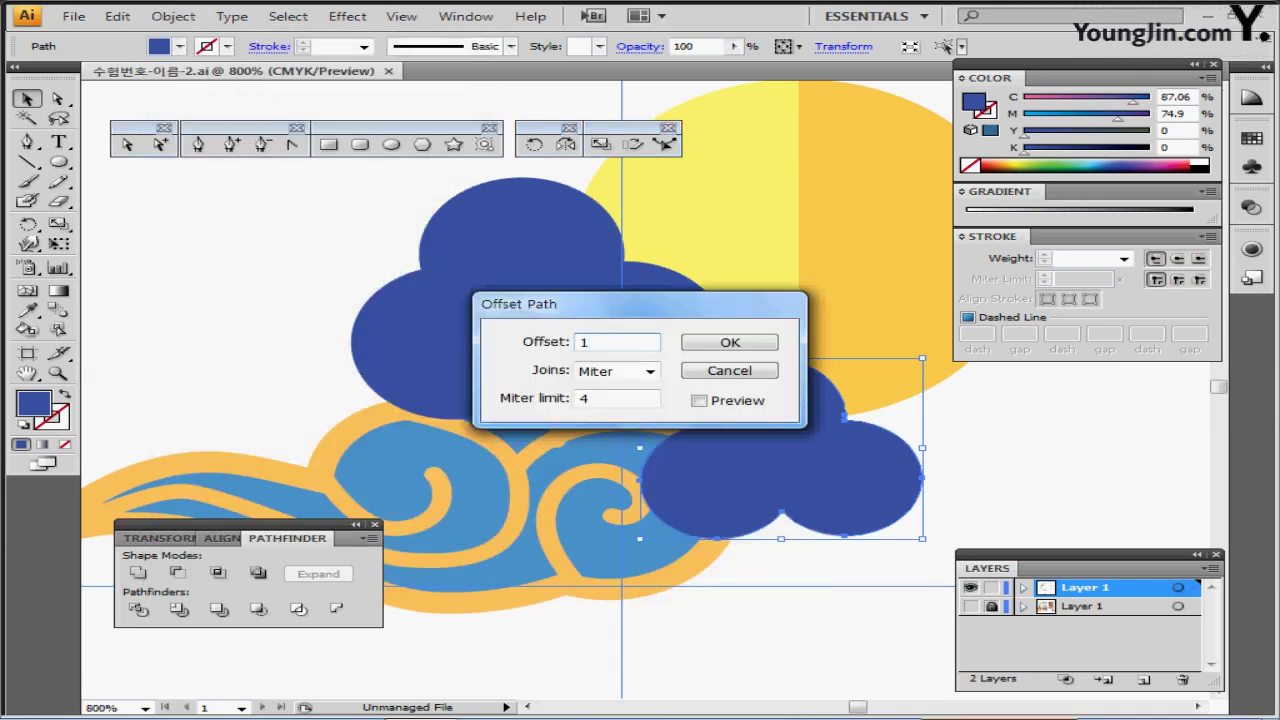
key(Return)
drag(1133, 101, 1023, 104)
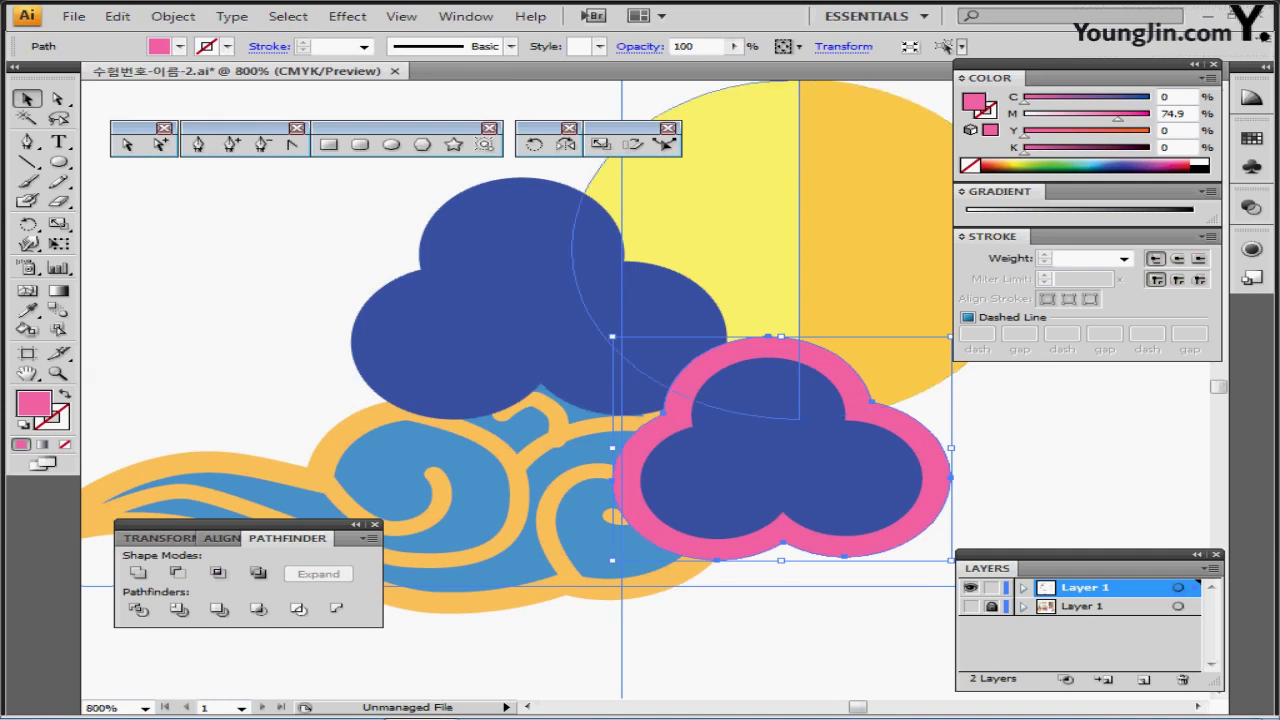
Step: Cut the swirl cloud's orange silhouette out of the large dark blue cloud with Minus Back, keeping a copy of the orange shape
click(610, 640)
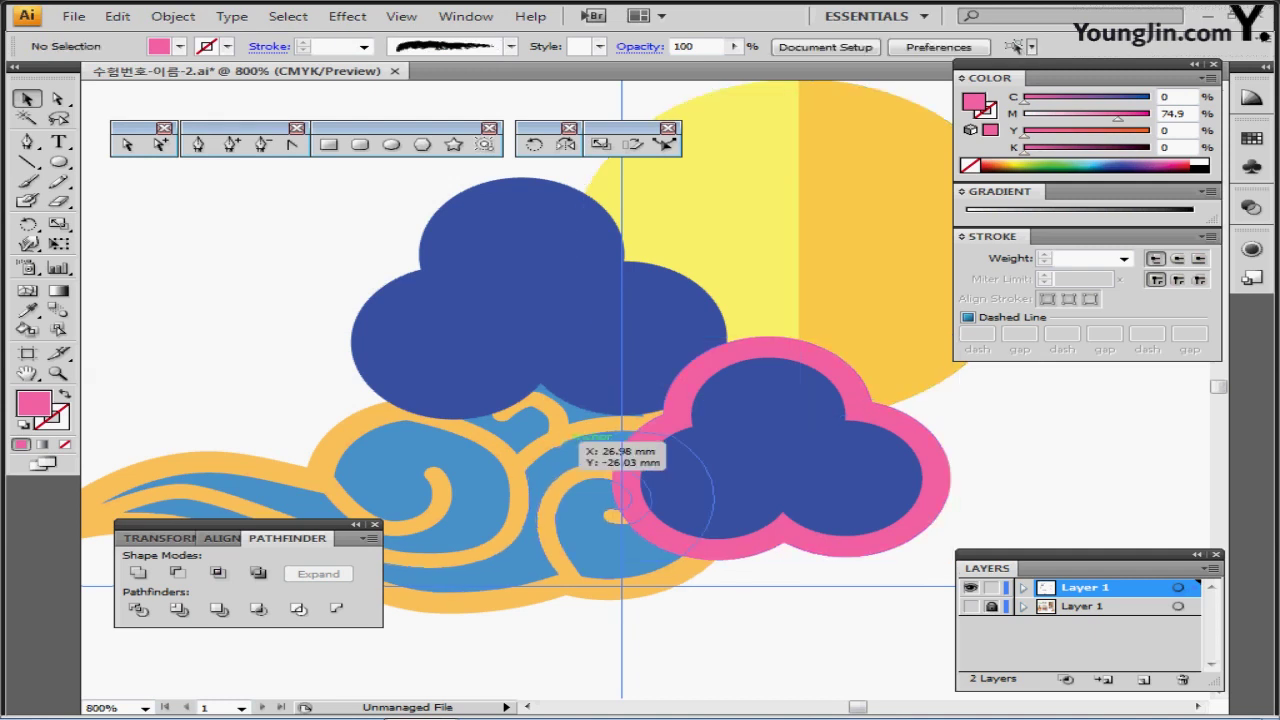
drag(567, 439, 649, 347)
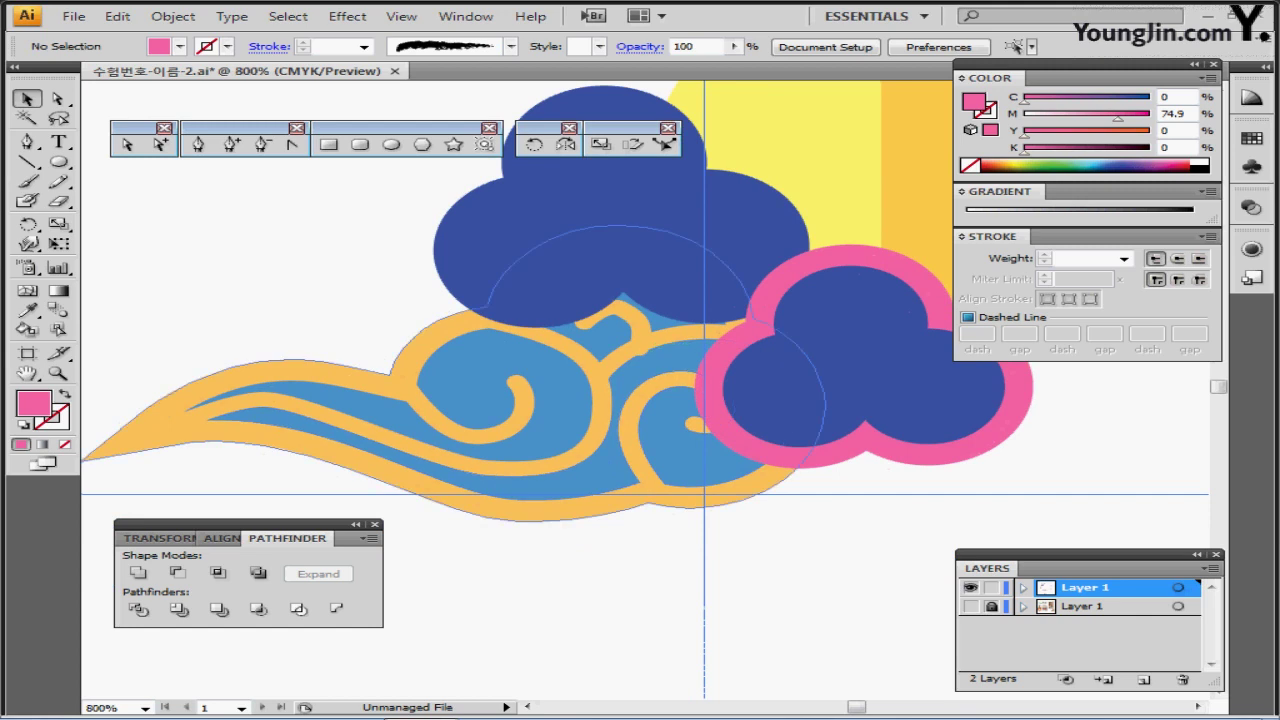
click(642, 333)
key(ctrl+minus)
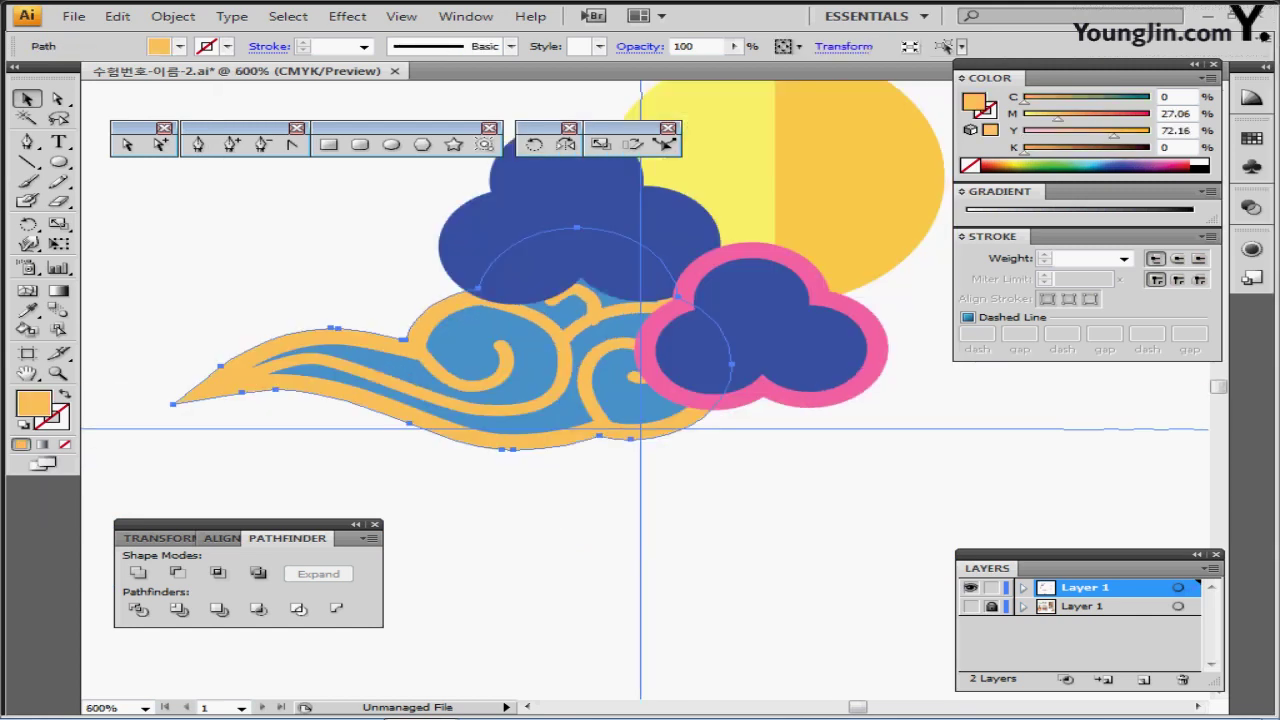
key(ctrl+shift+b)
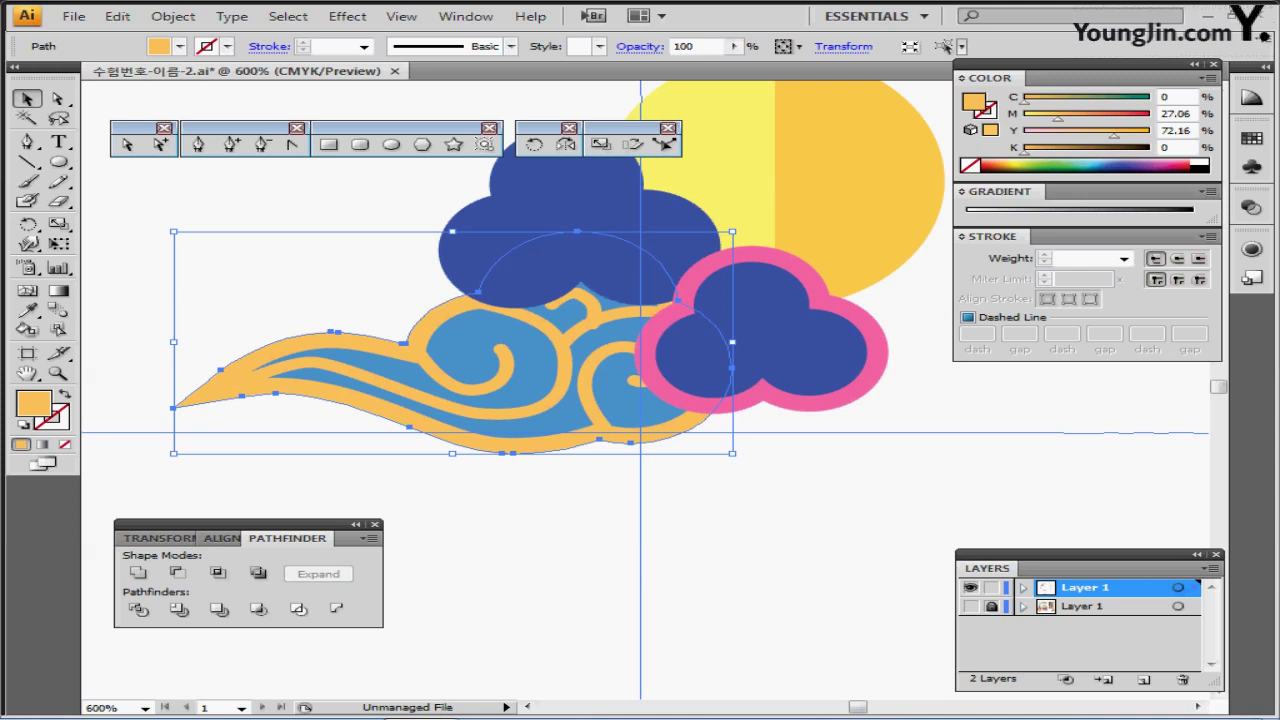
key(ctrl+shift+b)
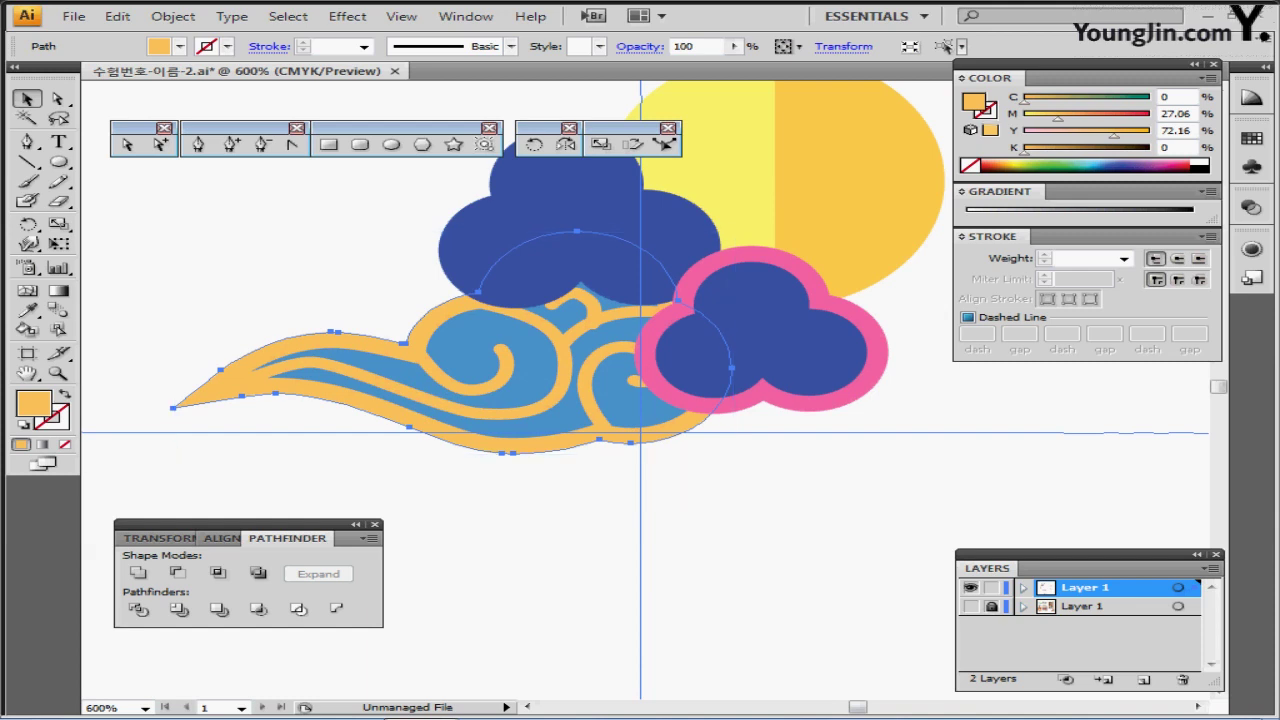
key(ctrl+shift+b)
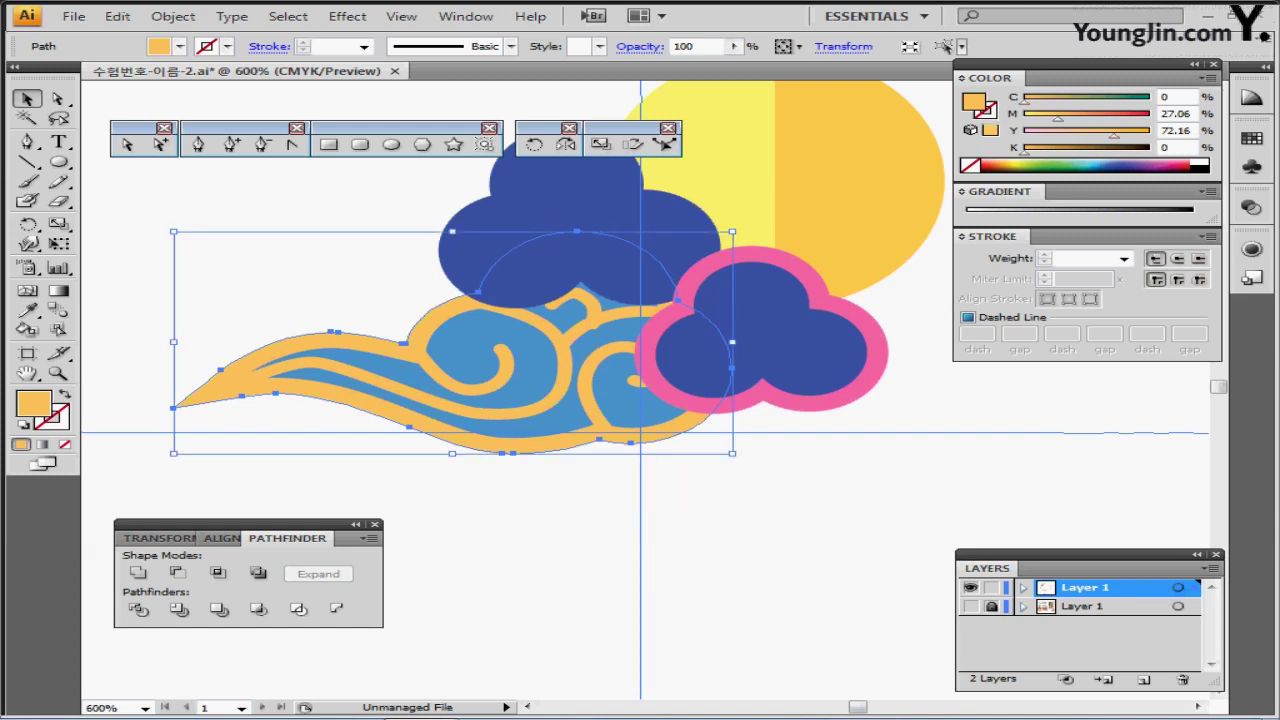
key(ctrl+shift+b)
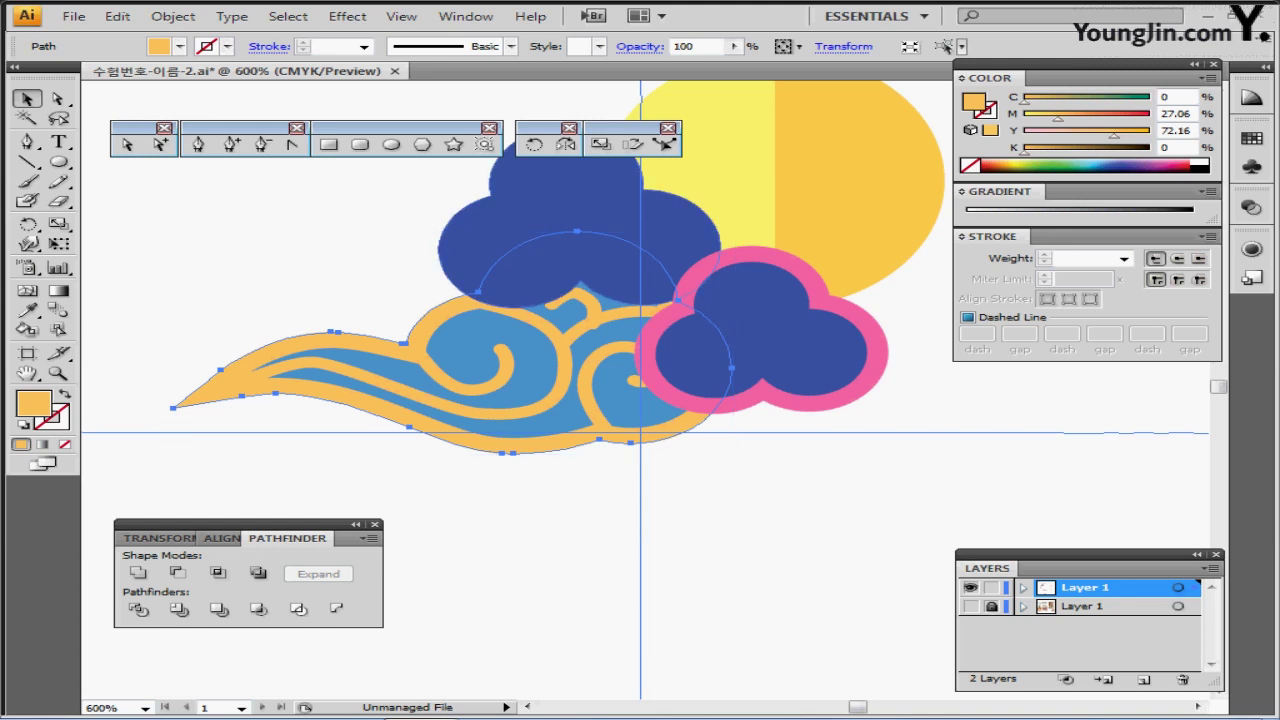
key(ctrl+shift+b)
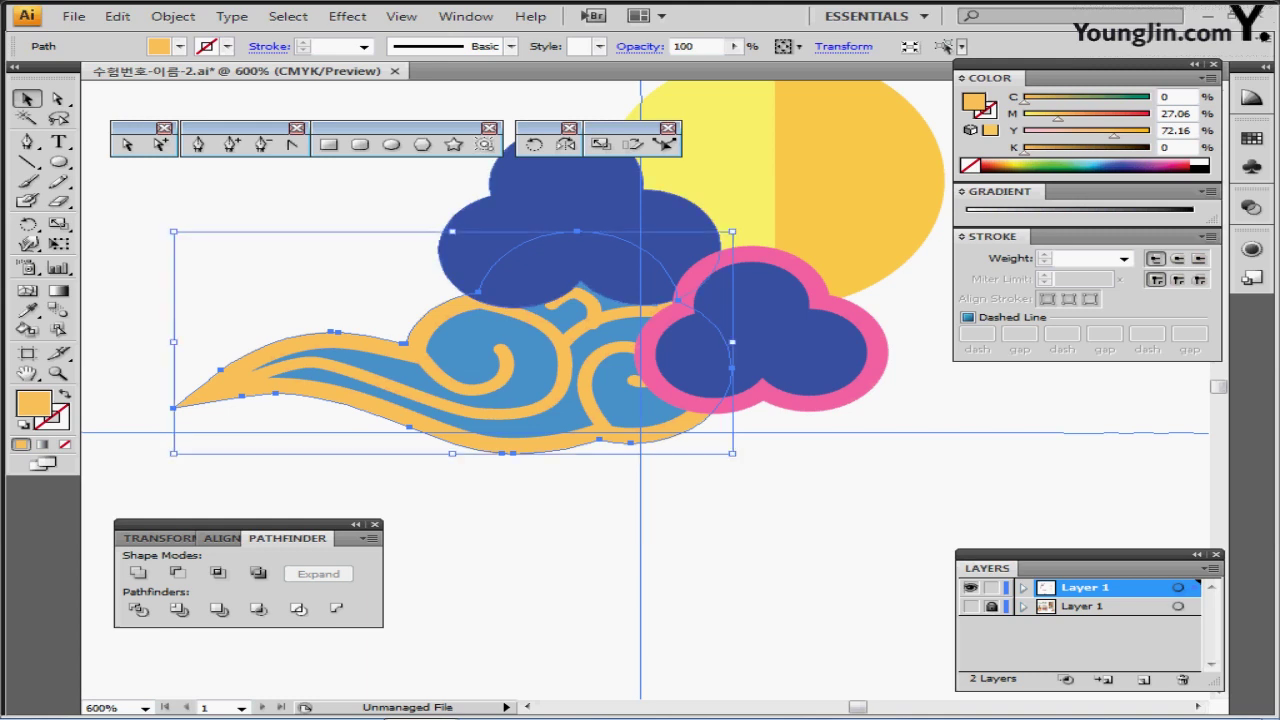
shift+click(578, 215)
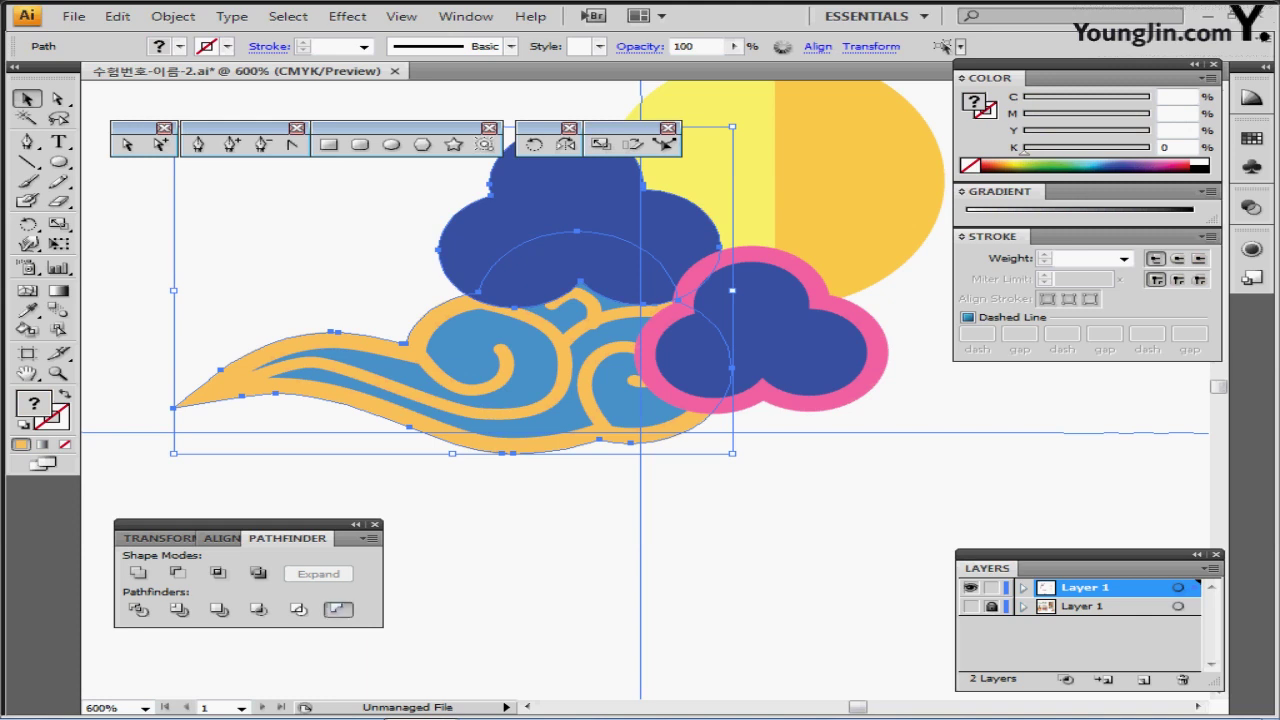
click(337, 609)
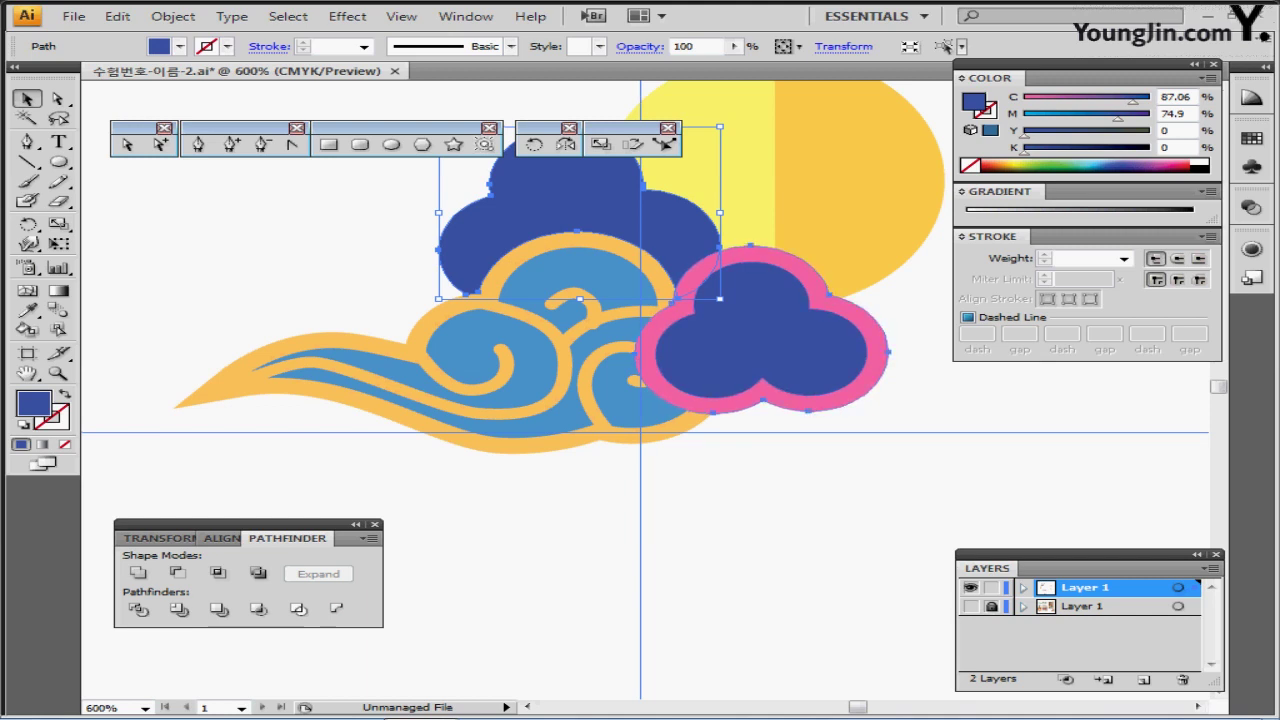
Step: Subtract the pink offset cloud from the large dark blue cloud with Minus Front, and clear the selection
shift+click(887, 352)
drag(800, 300, 780, 352)
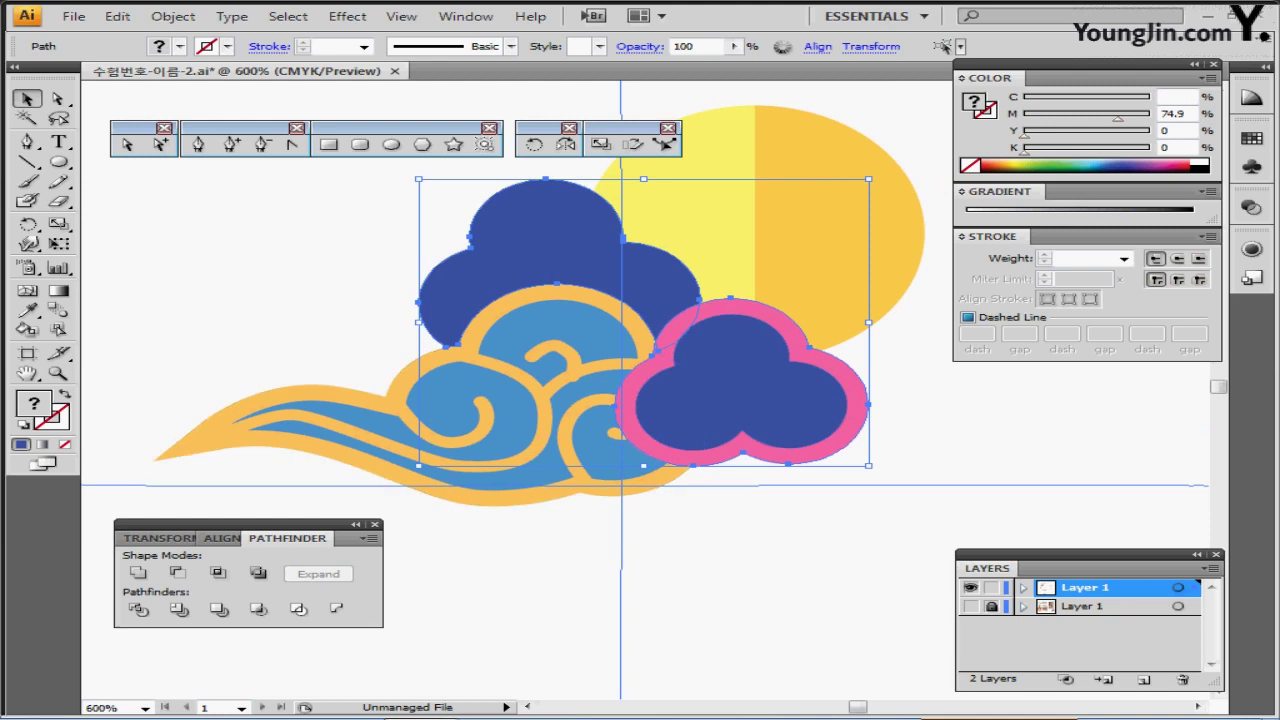
click(177, 572)
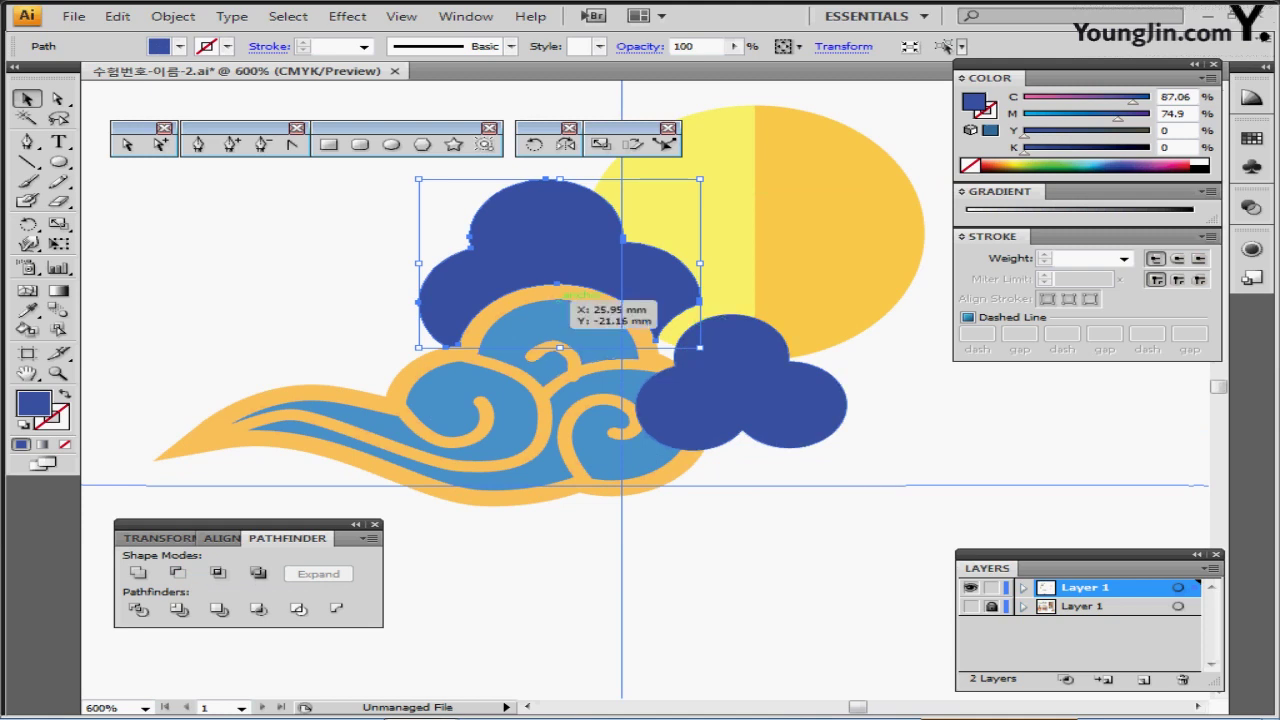
drag(647, 383, 637, 432)
key(ctrl+shift+a)
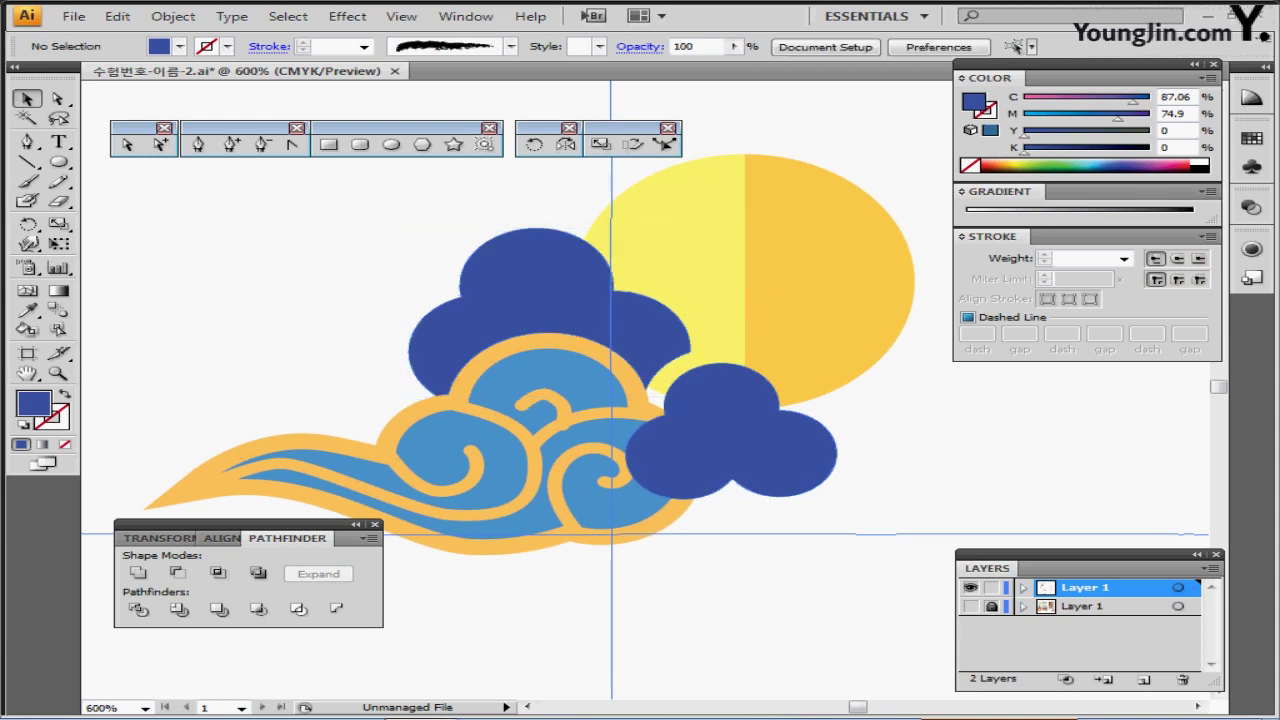
Step: Cut the orange silhouette out of the small dark blue cloud with Minus Back
click(655, 412)
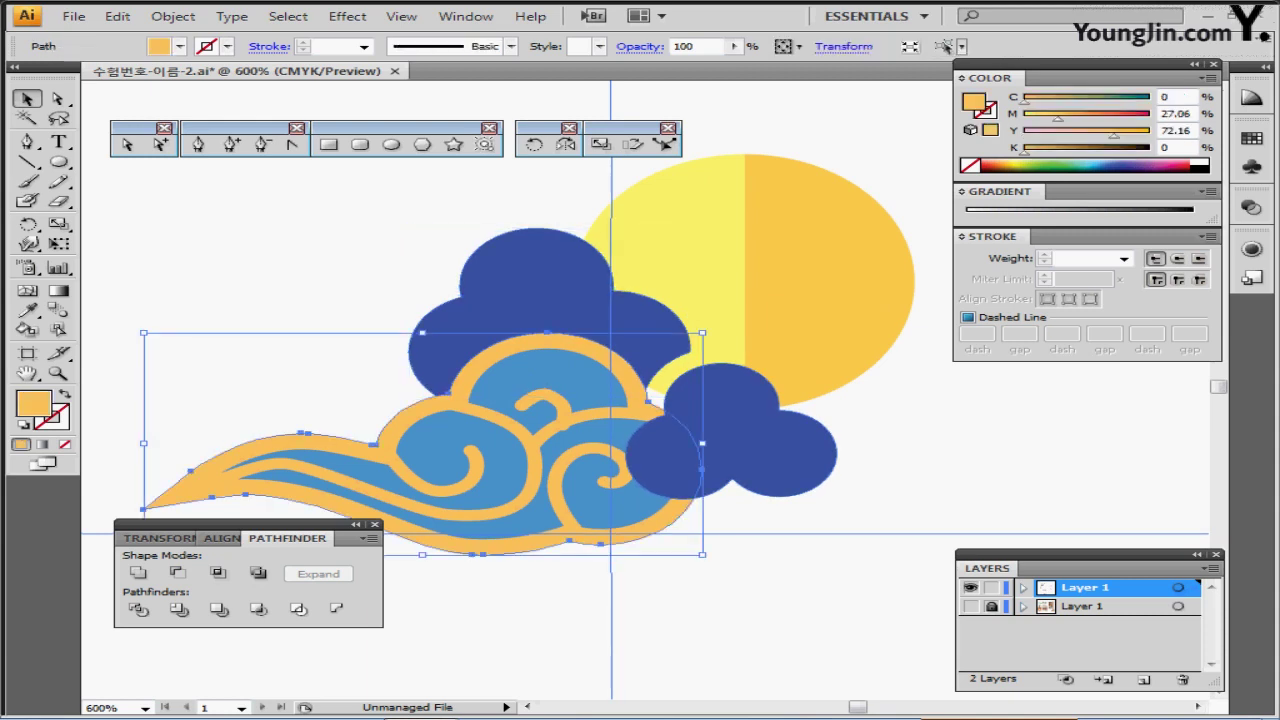
key(ctrl+c)
key(ctrl+f)
shift+click(735, 438)
shift+click(740, 430)
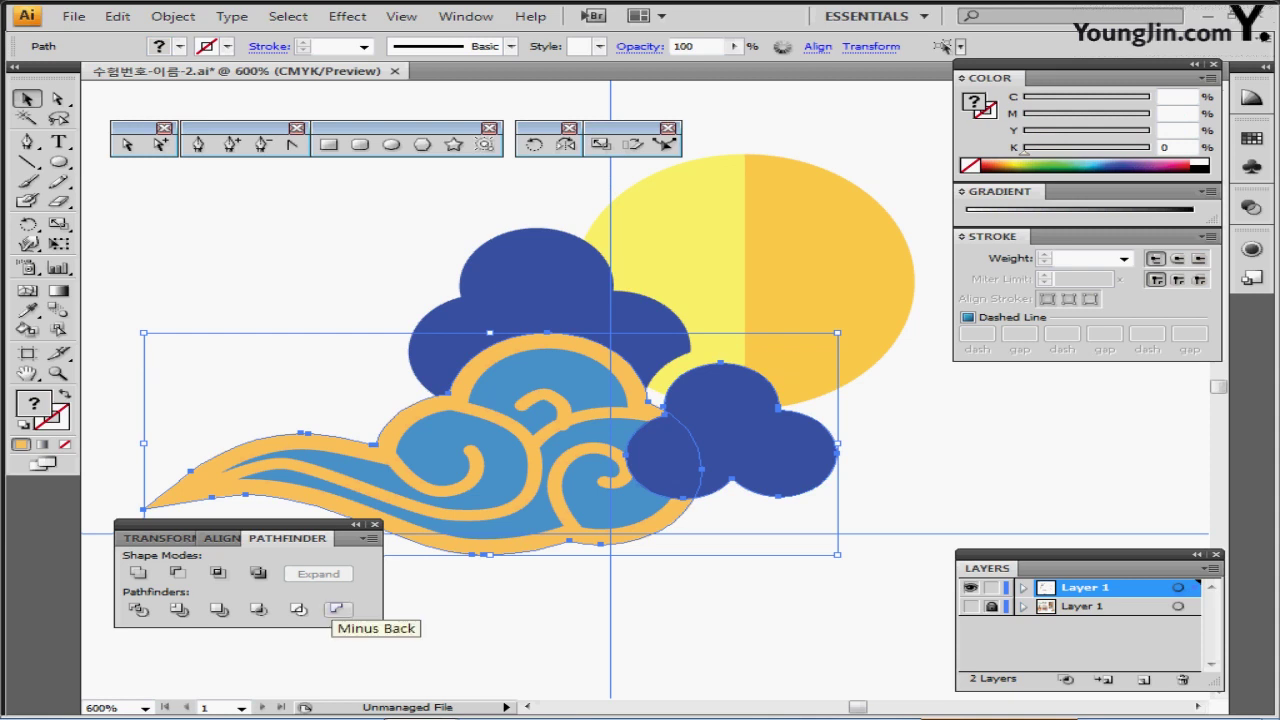
click(337, 609)
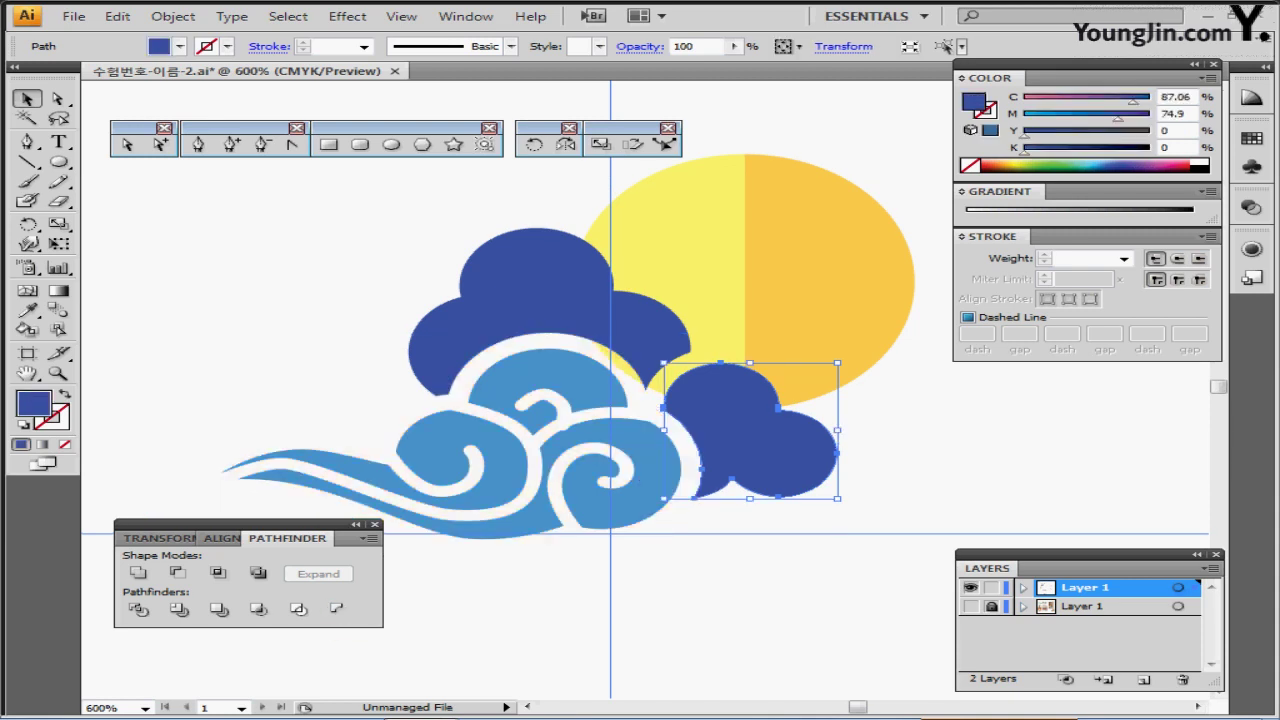
Step: Sample the green swatches above the artboard: C 20, Y 20 for the swirls, C 30, Y 20 for the large cloud, C 40, M 10, Y 20 for the small one
ctrl+alt+click(648, 493)
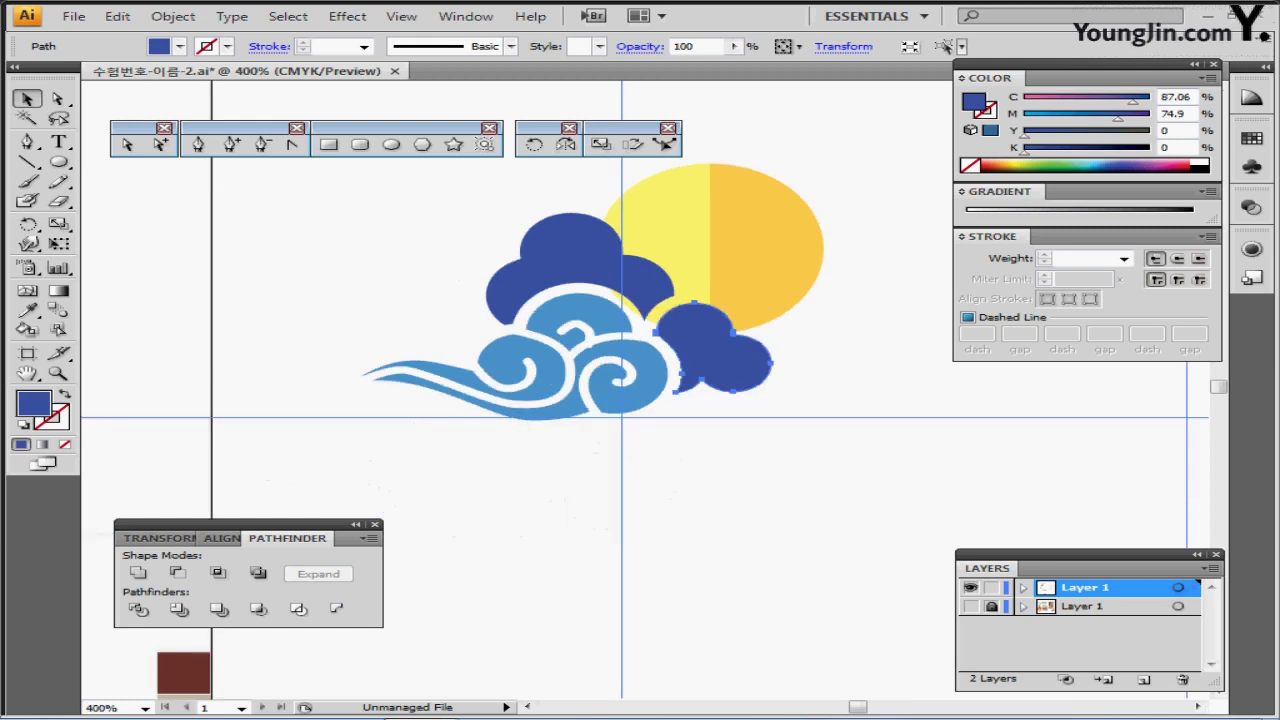
drag(648, 493, 633, 651)
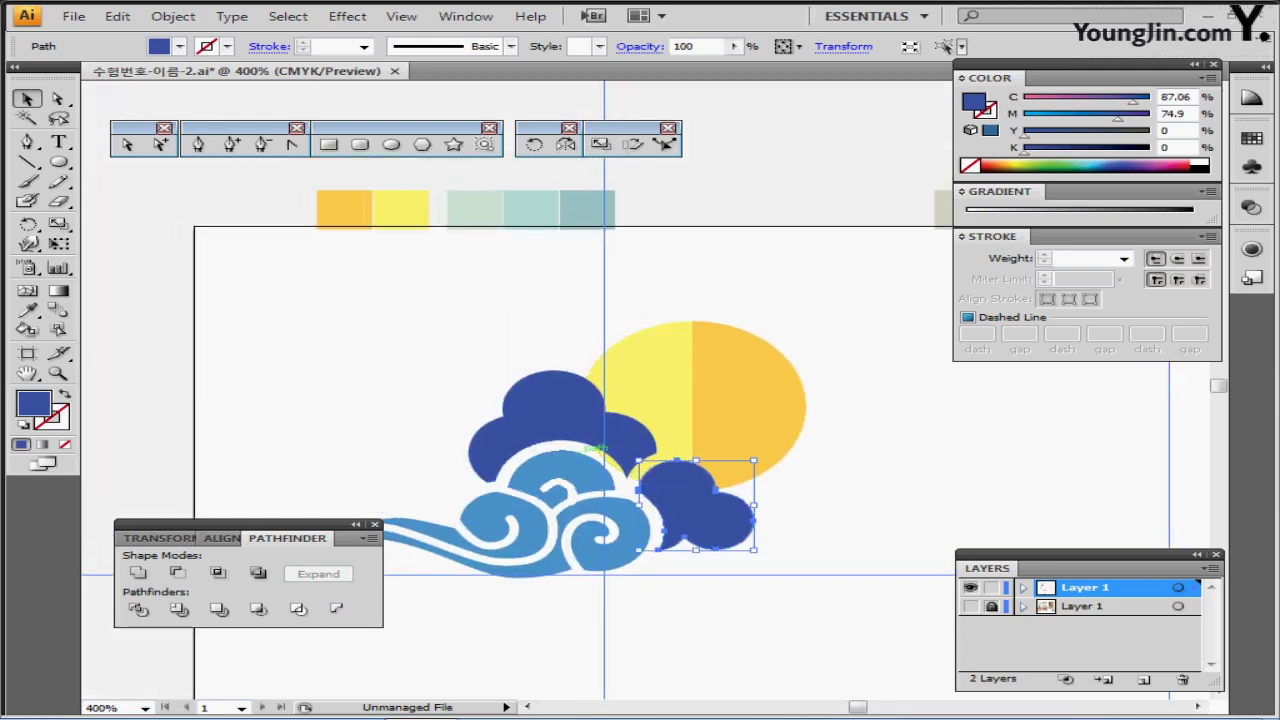
click(484, 518)
key(i)
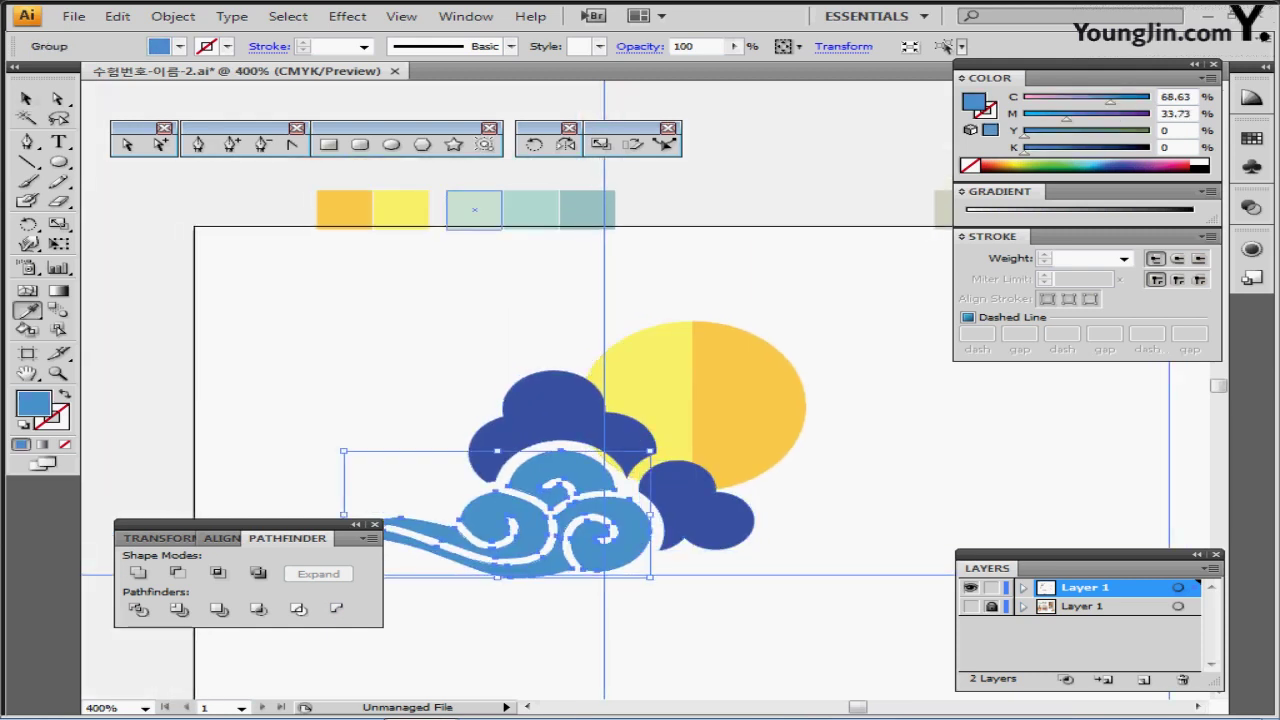
click(474, 210)
ctrl+click(550, 408)
click(531, 210)
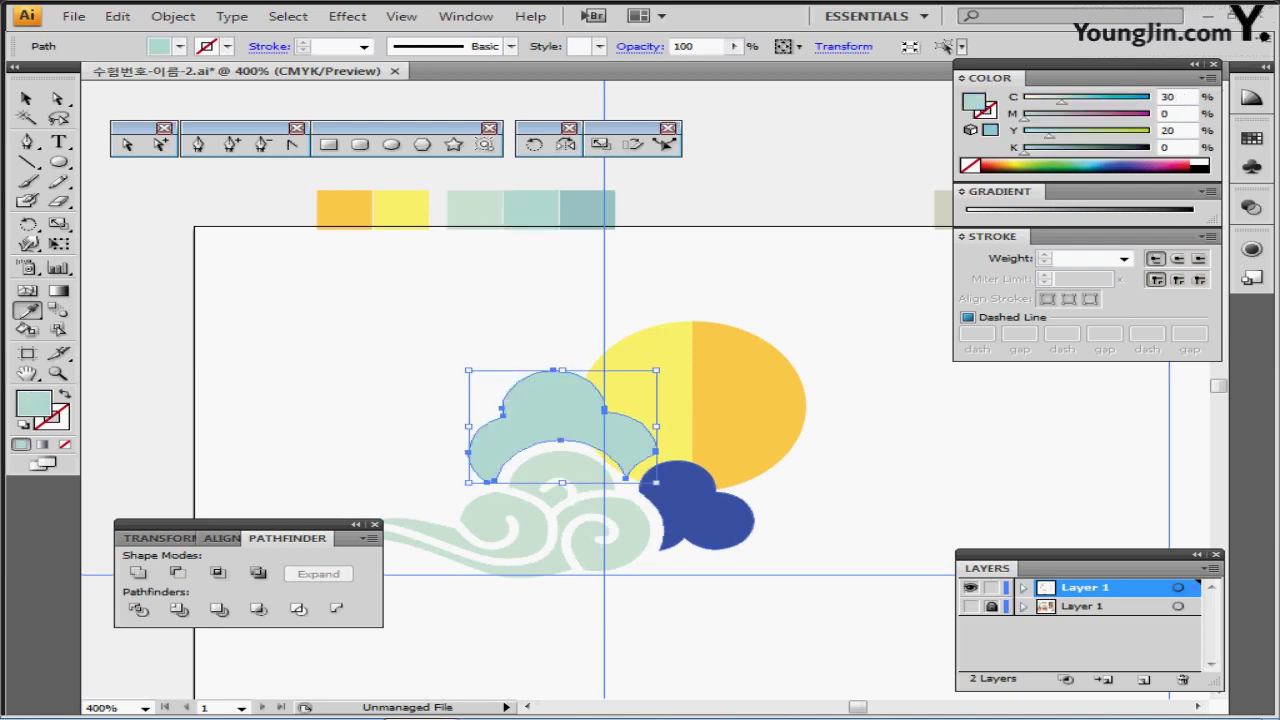
ctrl+click(695, 505)
click(587, 209)
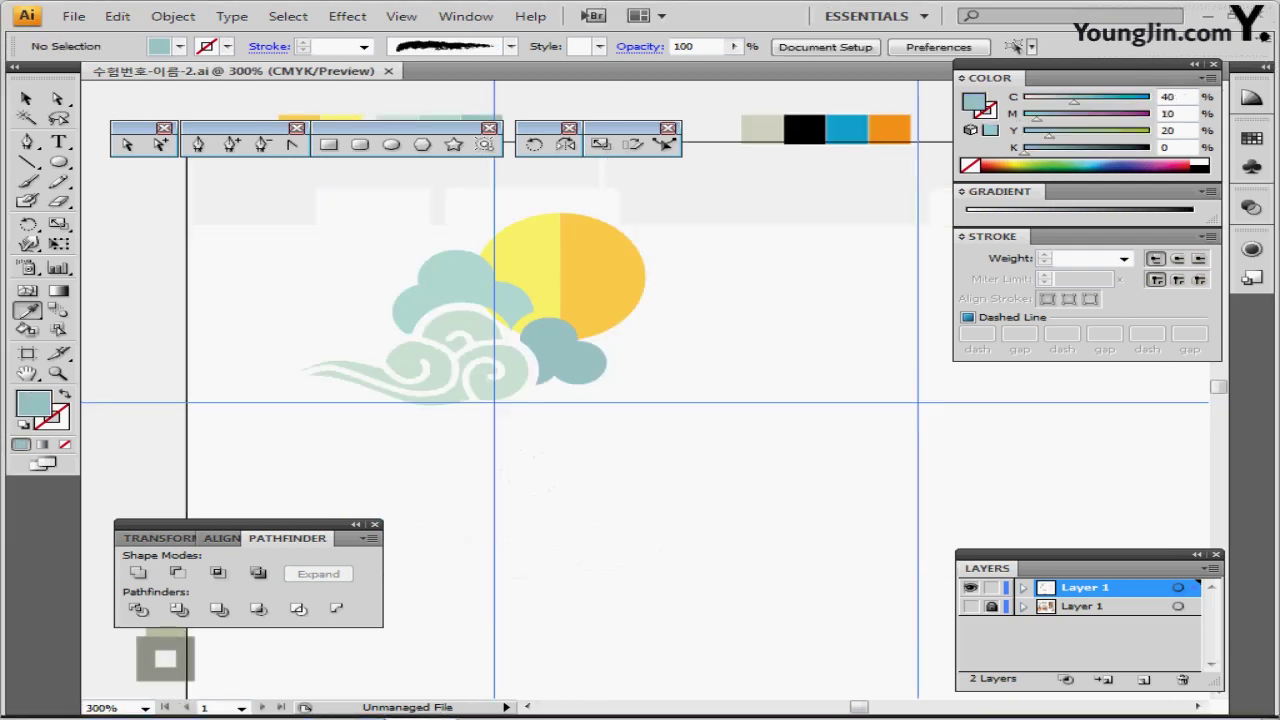
Step: Place a copy of the pale green swirl cloud on the empty canvas outside the artboard's left edge
drag(540, 450, 623, 465)
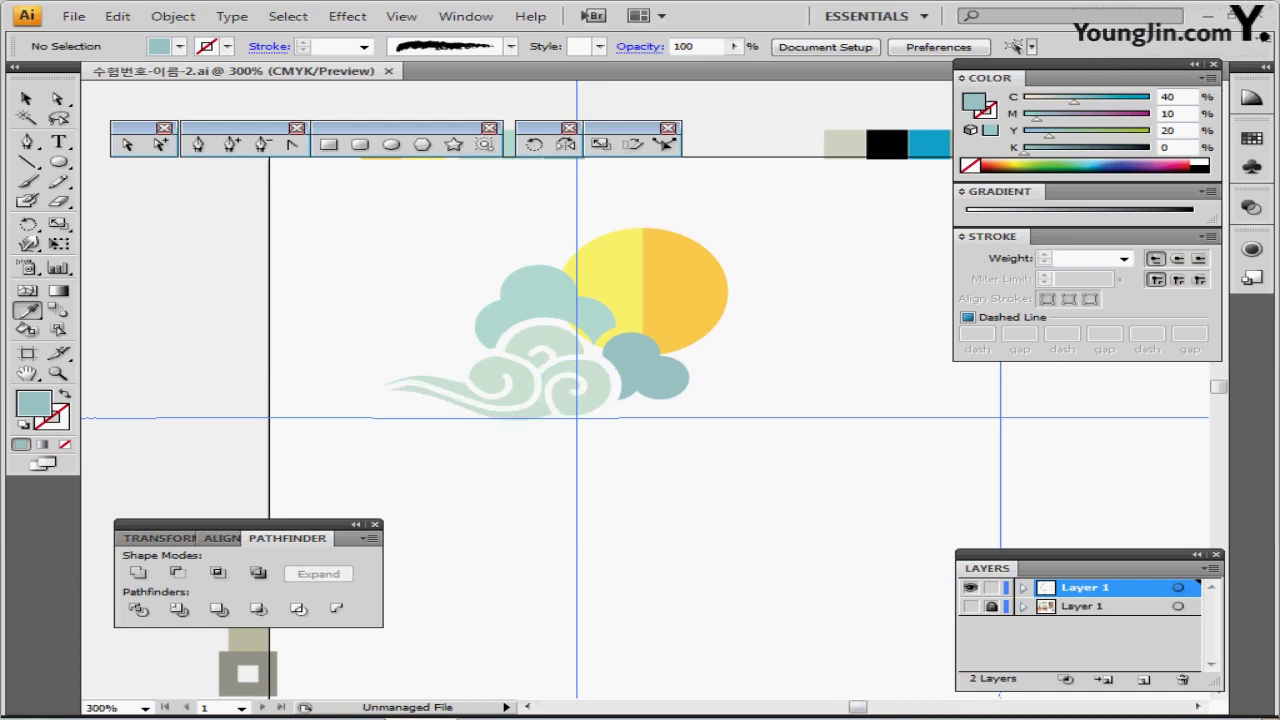
key(v)
click(447, 388)
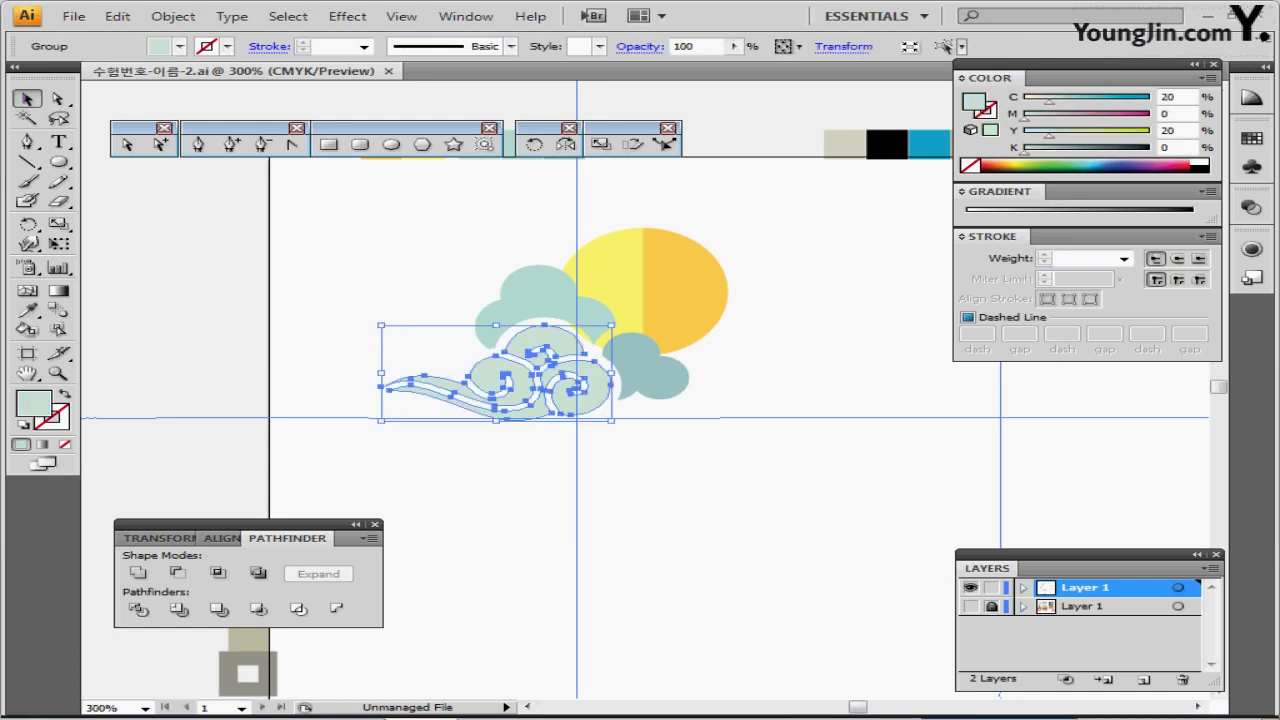
drag(534, 386, 352, 306)
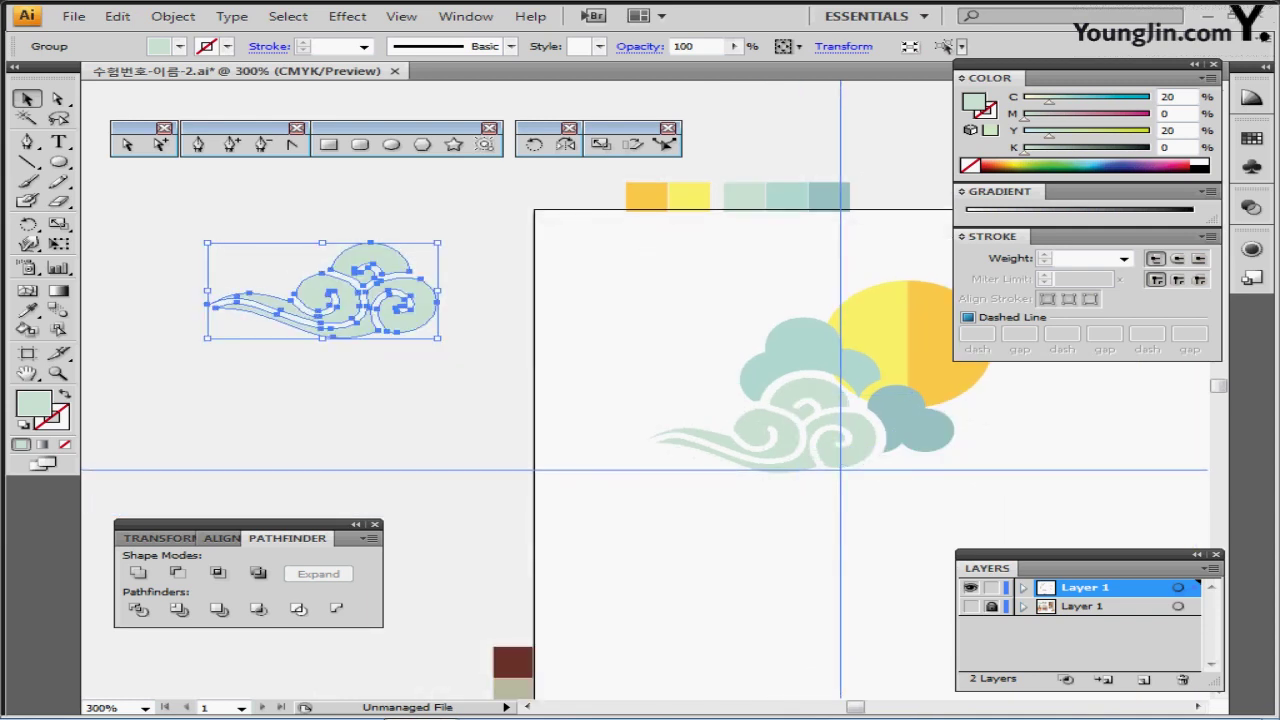
Step: Make a 50% uniformly scaled copy of the off-artboard swirl cloud and set it above the larger one's tail
double_click(600, 144)
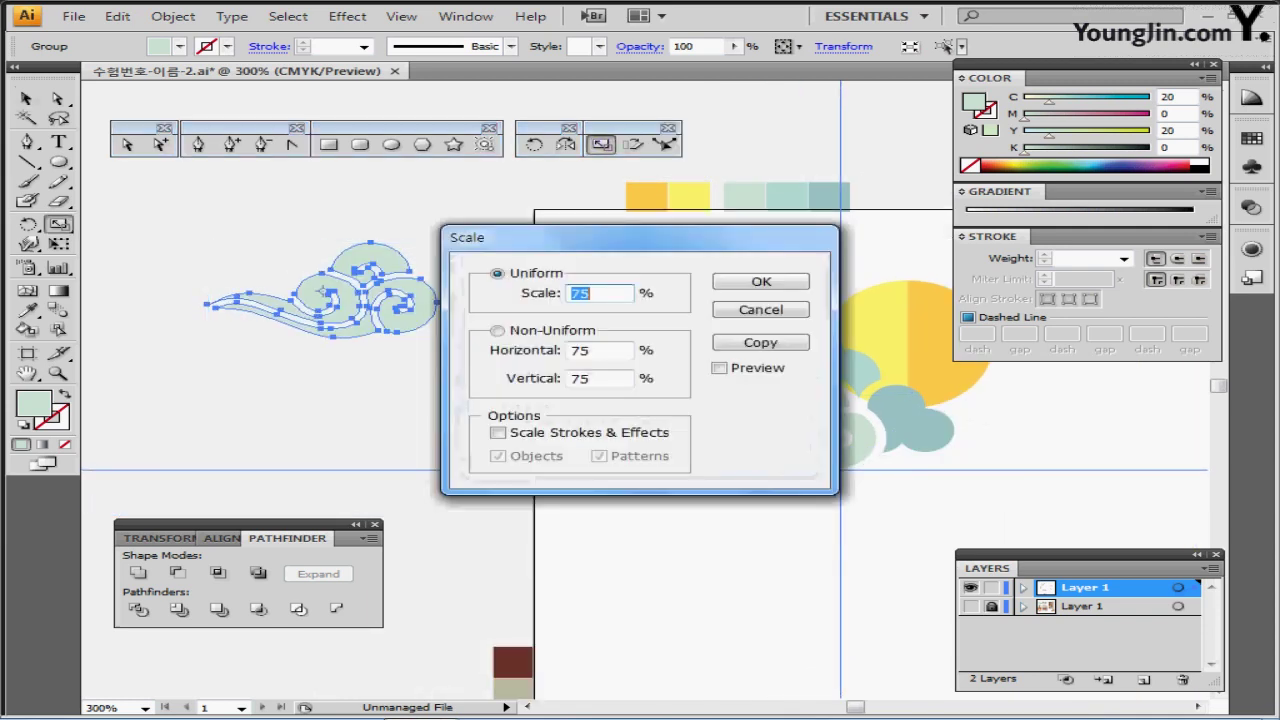
text(50)
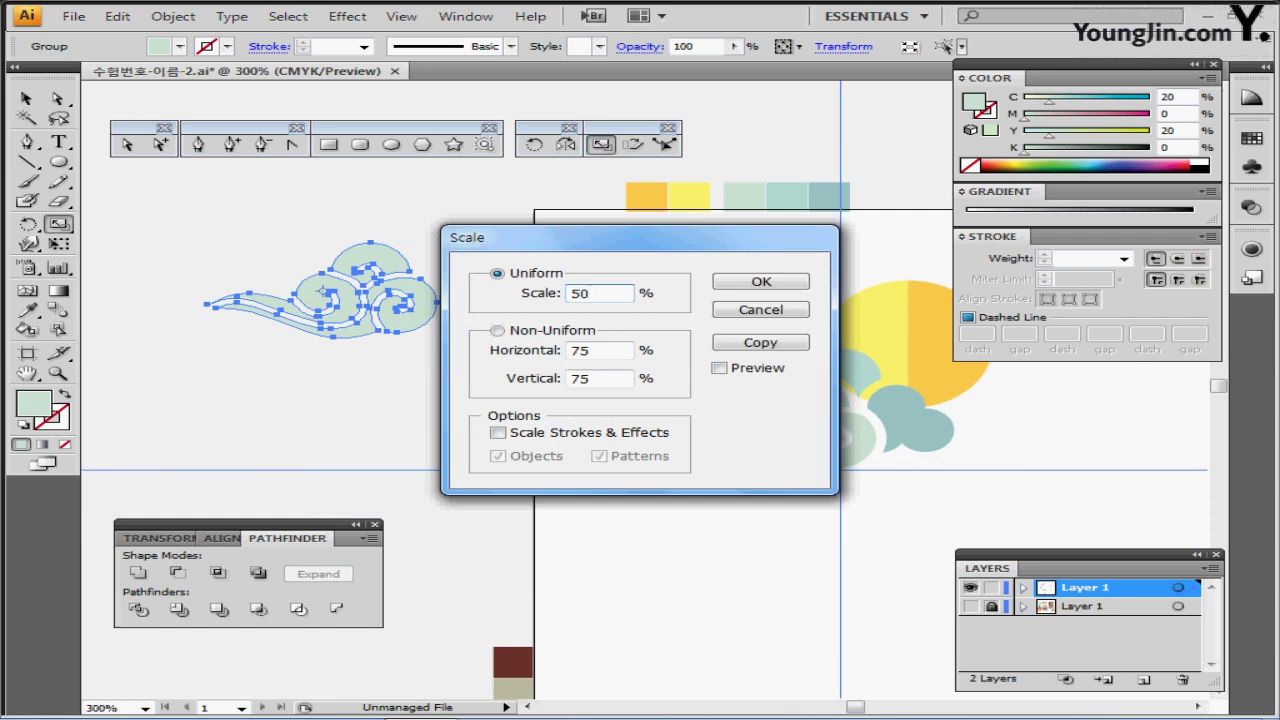
click(760, 342)
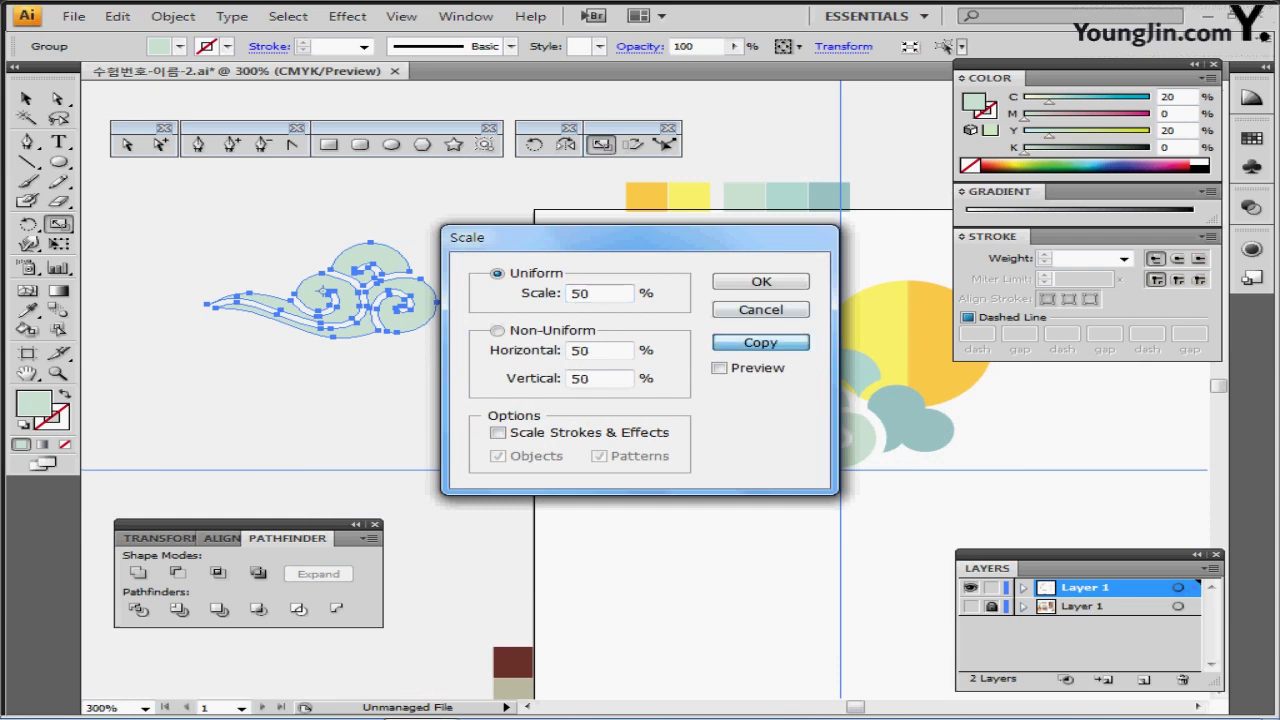
drag(355, 290, 372, 432)
ctrl+click(308, 265)
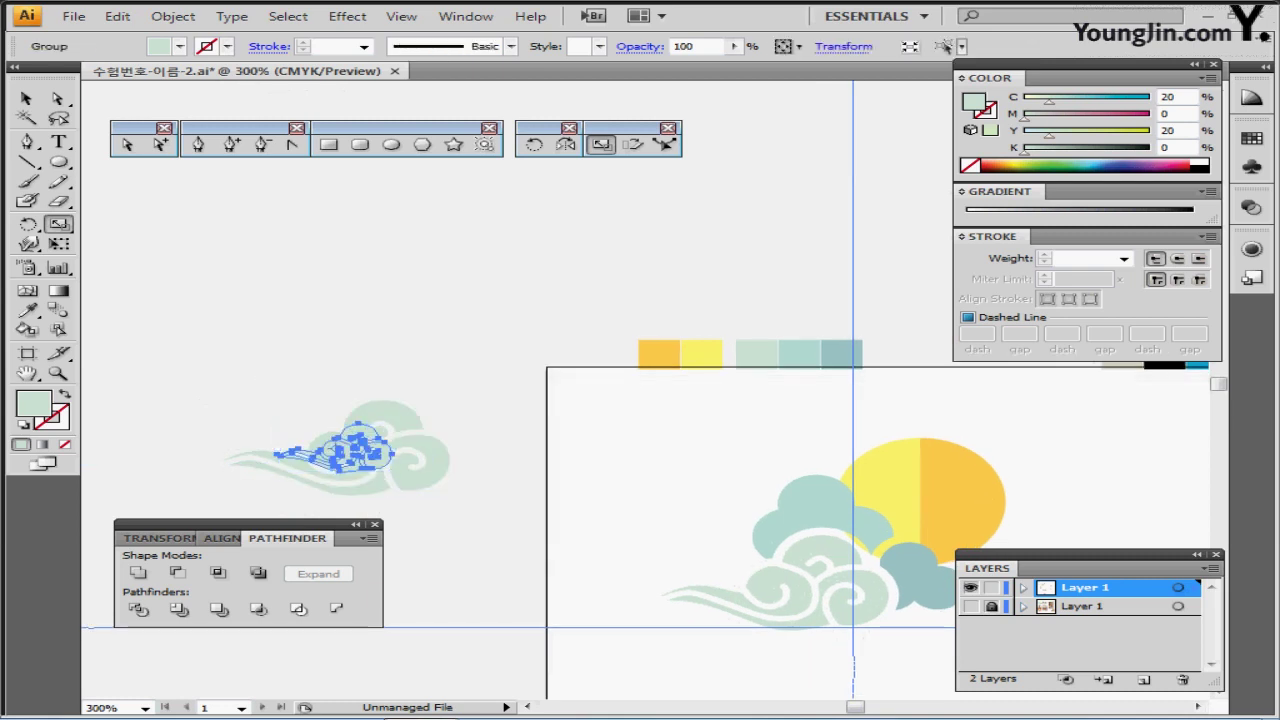
key(ctrl+shift+a)
ctrl+click(358, 421)
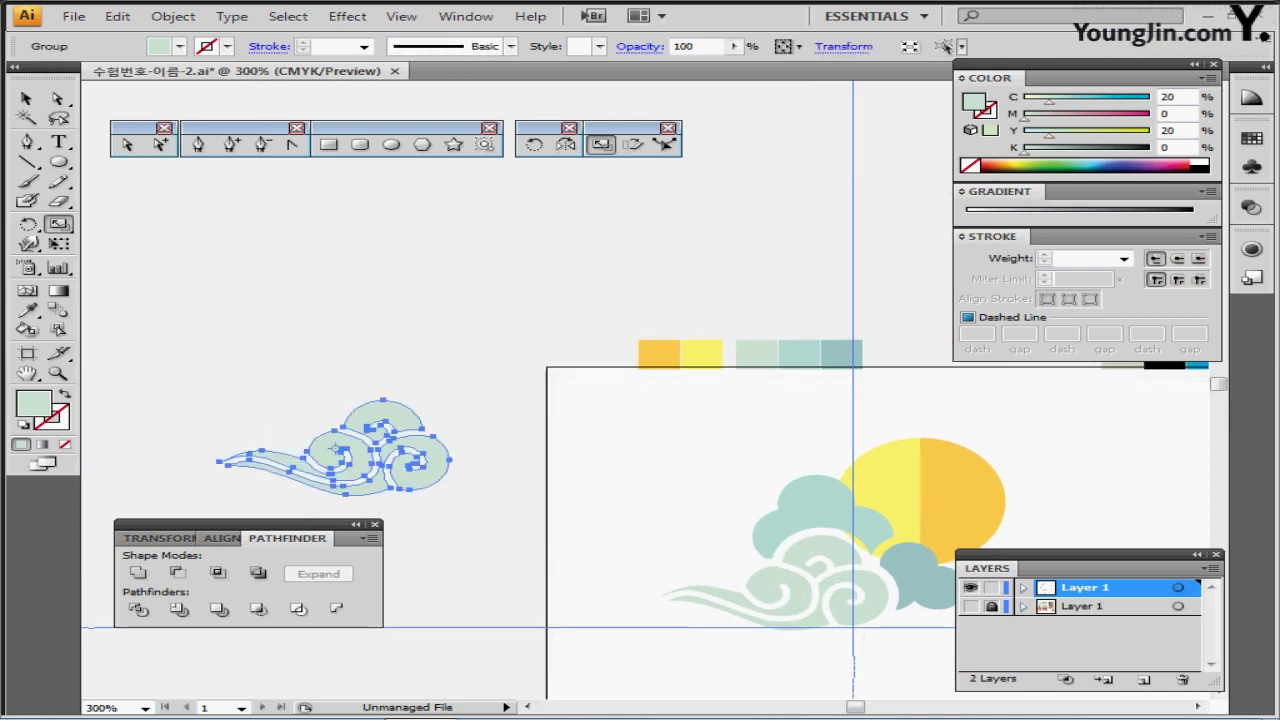
key(Delete)
drag(216, 462, 294, 656)
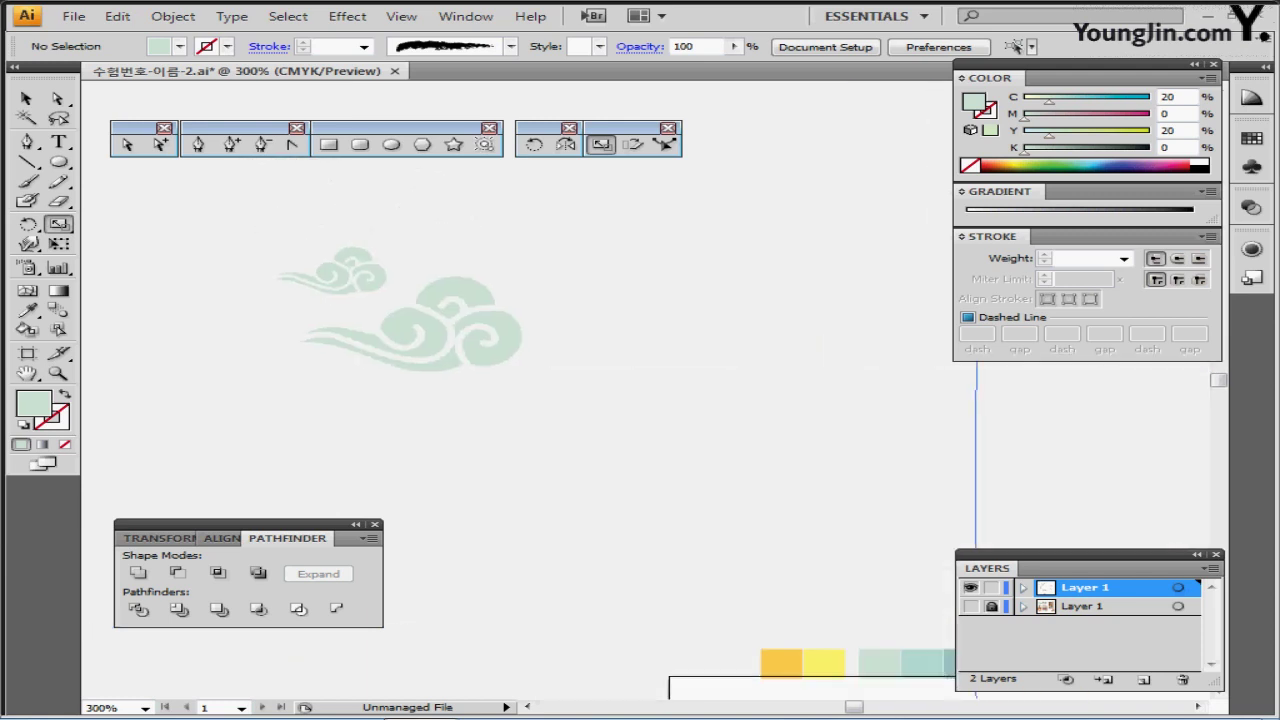
Step: Group the large and small swirl cloud copies and move them down, beside the artboard's upper-left corner
drag(218, 194, 474, 380)
drag(460, 331, 536, 648)
scroll(536, 648, down, 3)
scroll(456, 631, down, 3)
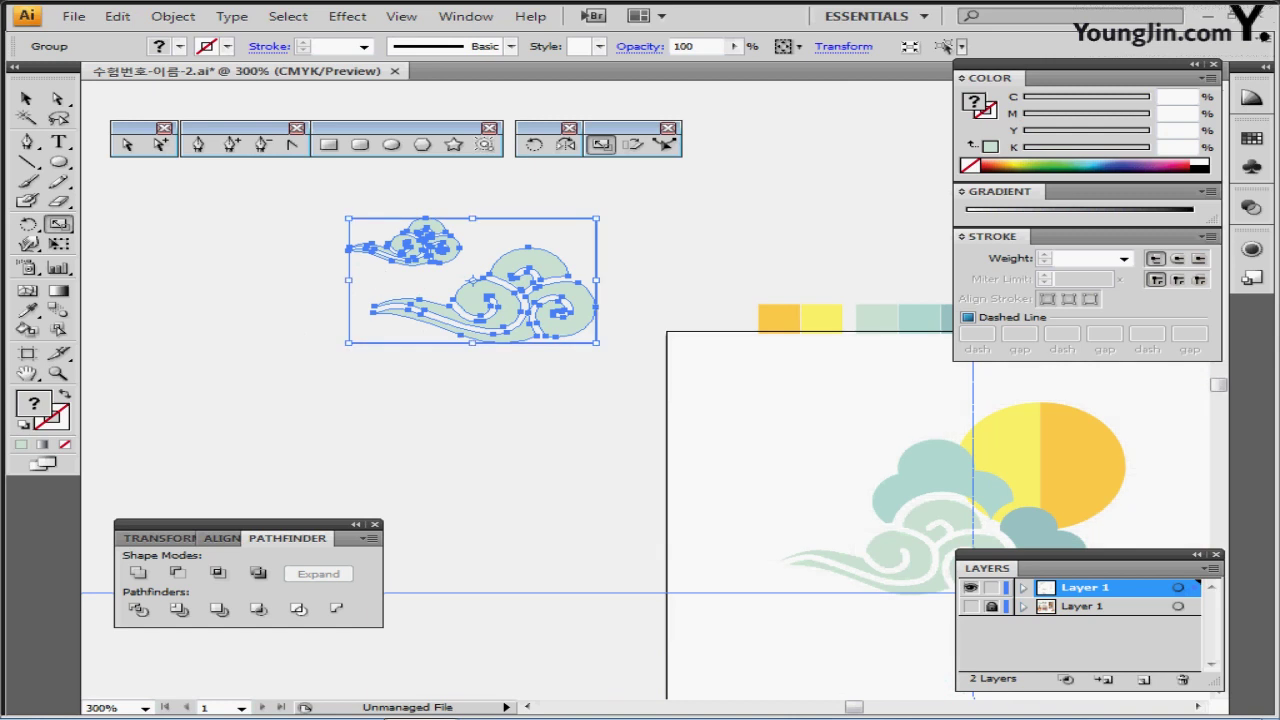
Step: Define the grouped swirl clouds as a pattern swatch named 구름문양 and delete the off-artboard copies
drag(530, 320, 468, 381)
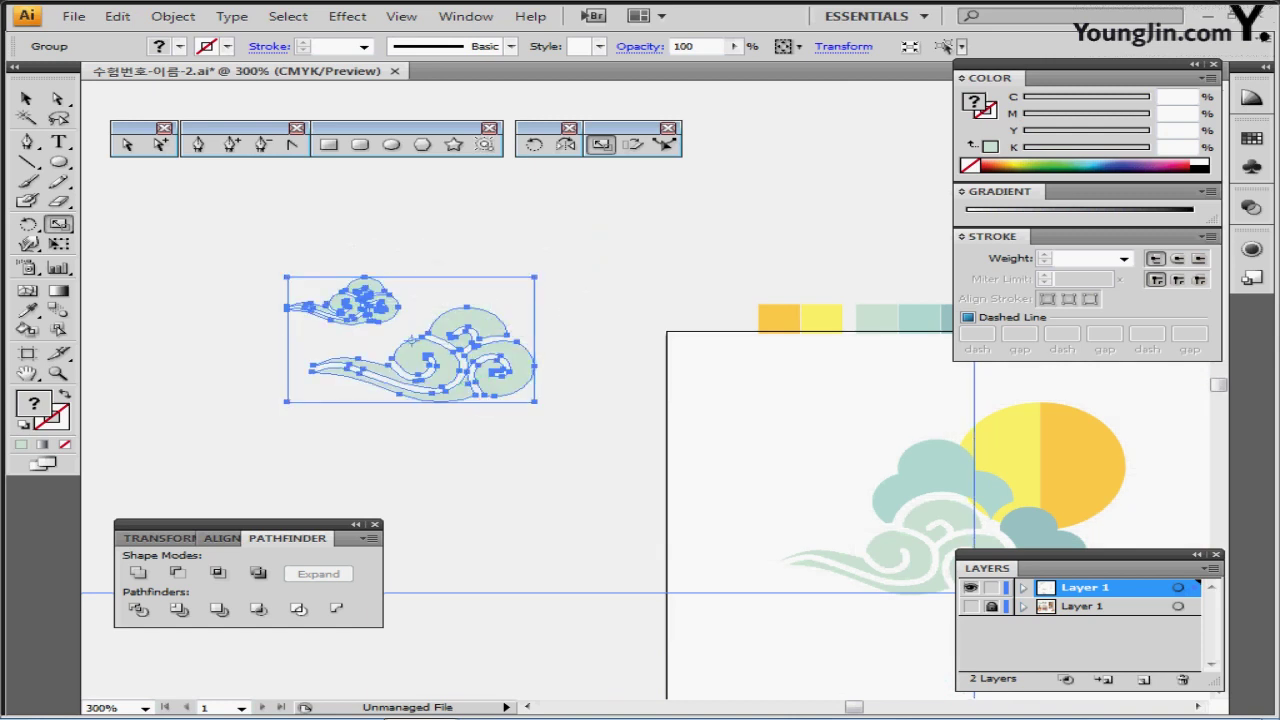
click(117, 16)
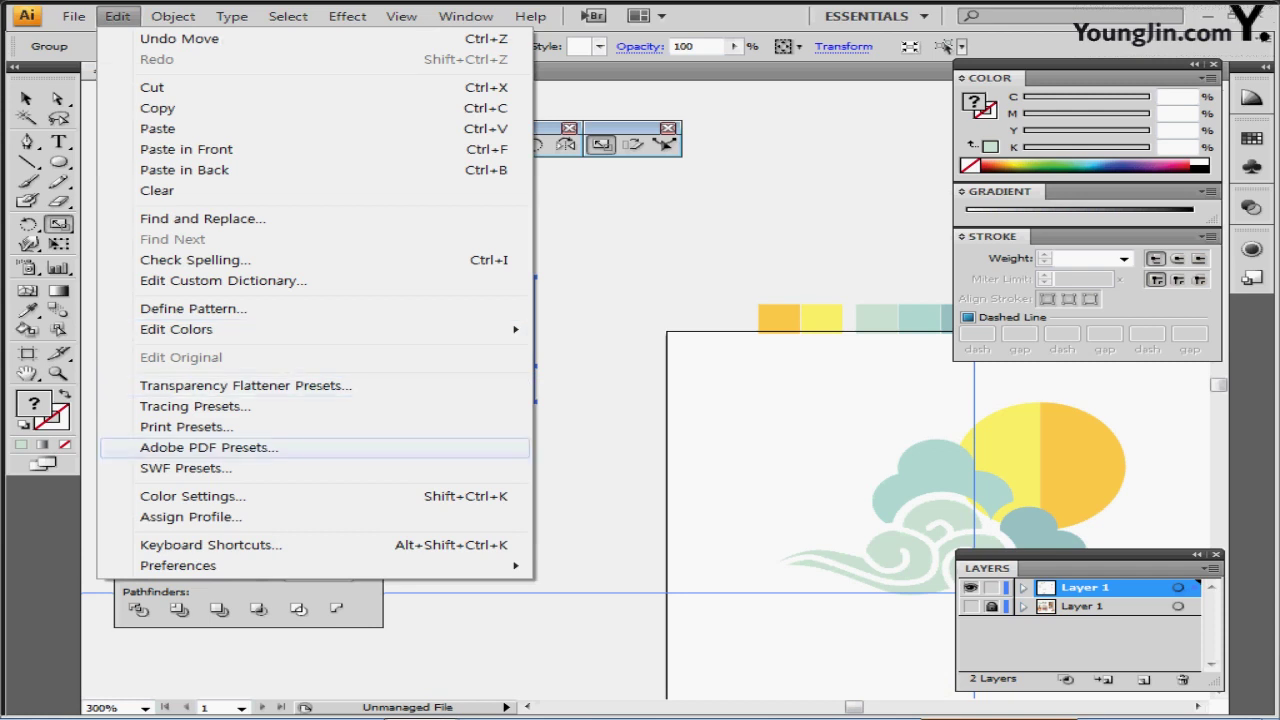
click(193, 308)
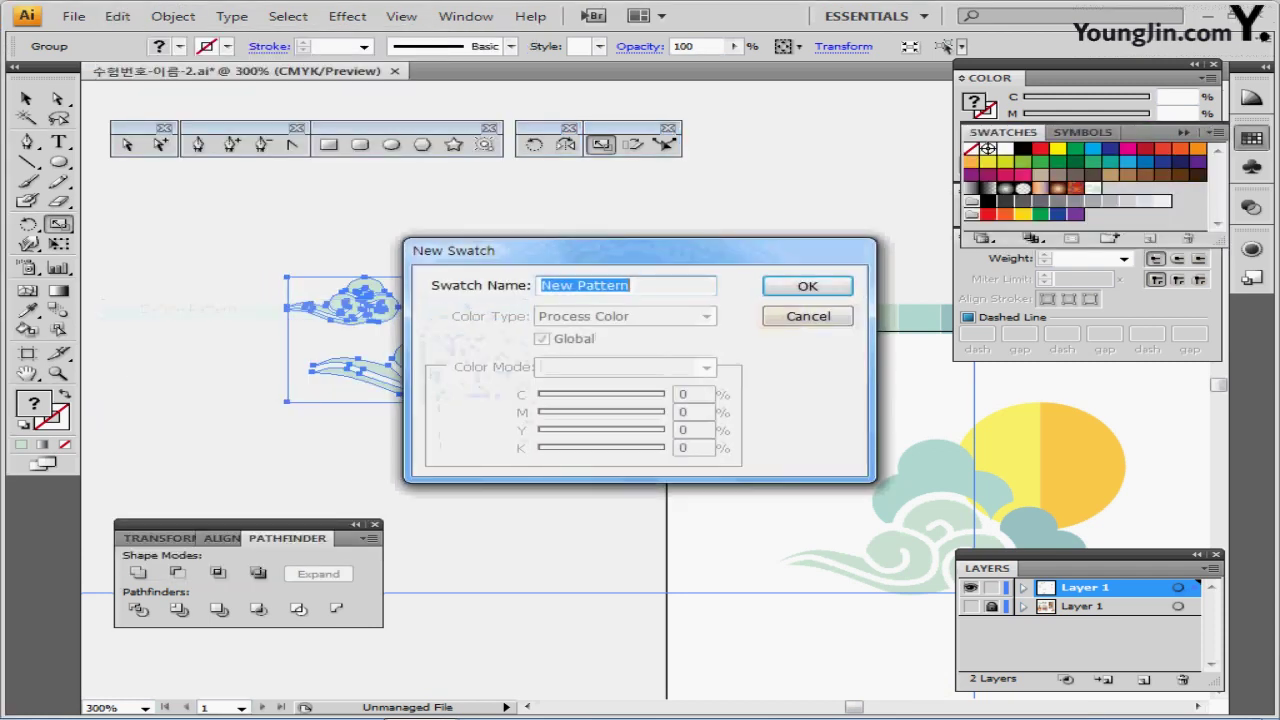
text(구름)
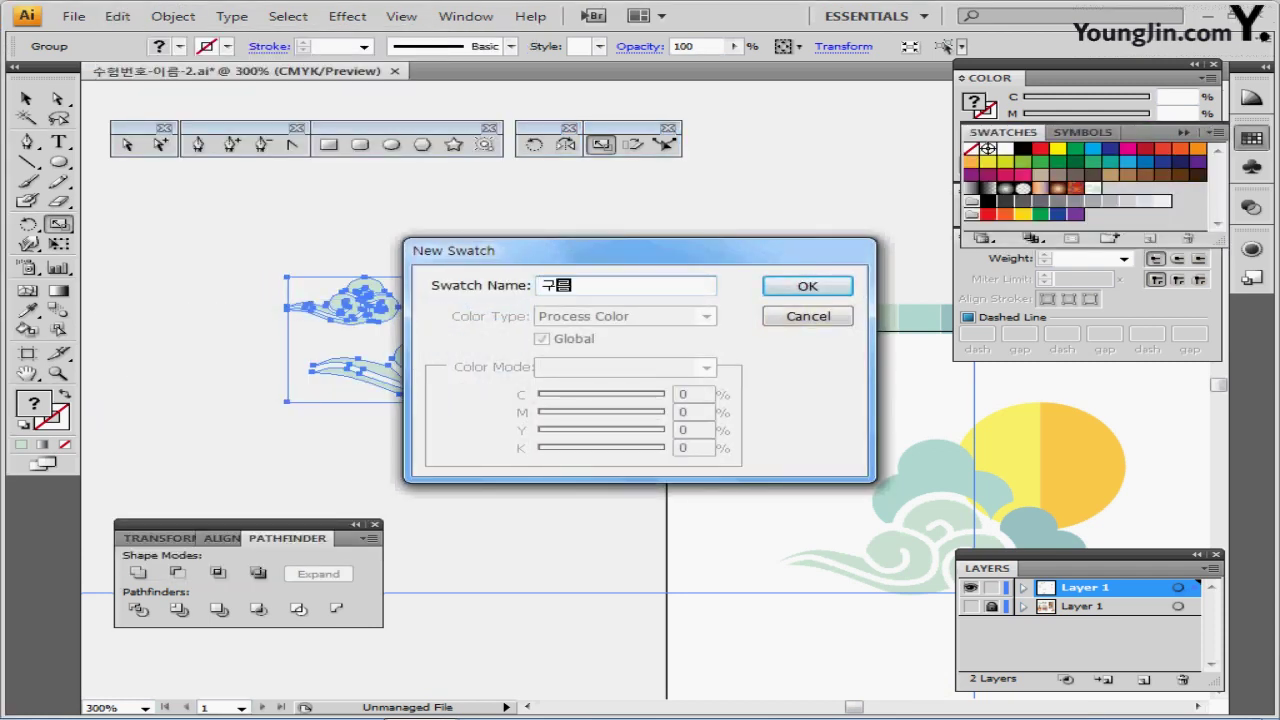
key(Return)
text(문양)
key(Return)
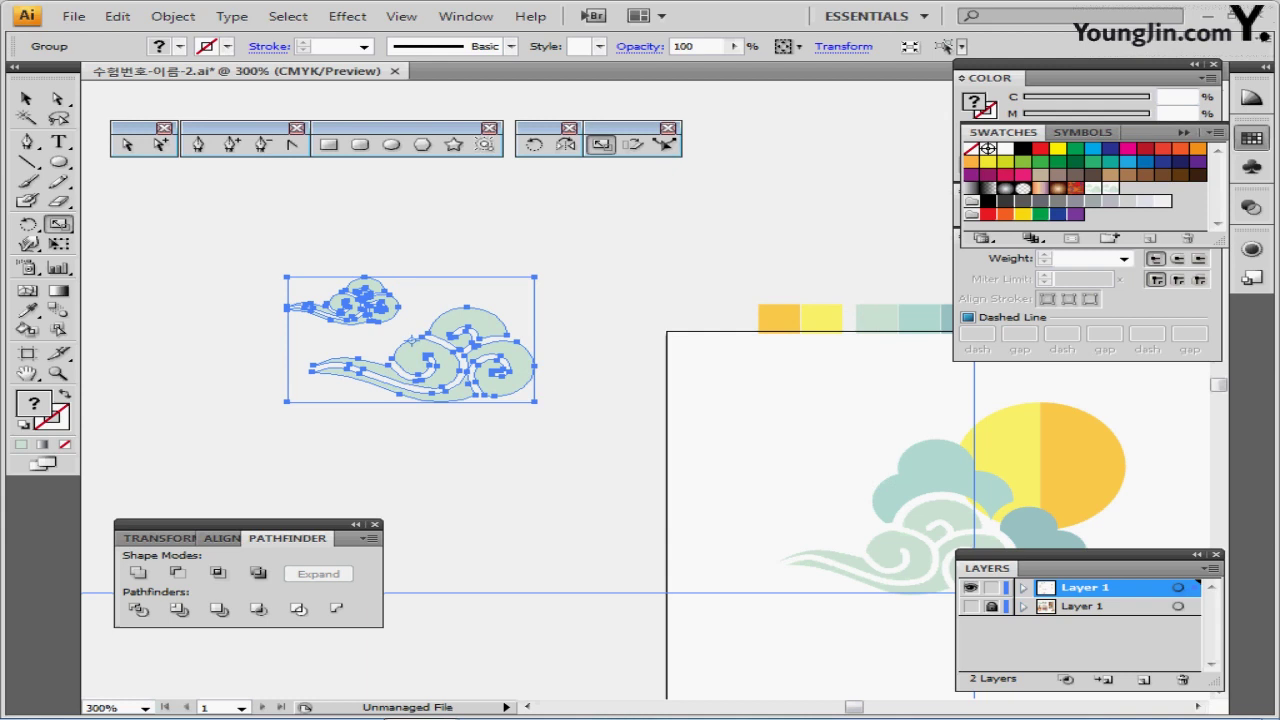
key(Delete)
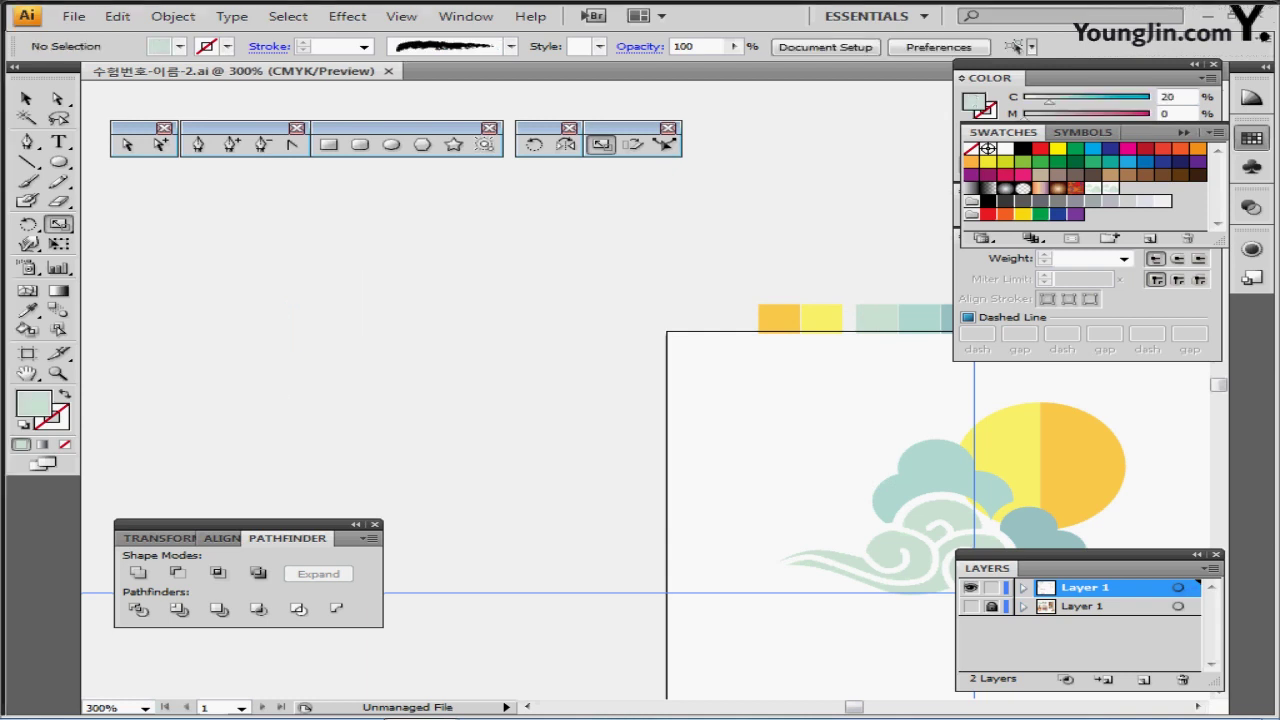
Step: Restore the default white fill and black stroke and draw a 5 mm circle on the artboard, beside the sun
drag(800, 450, 457, 356)
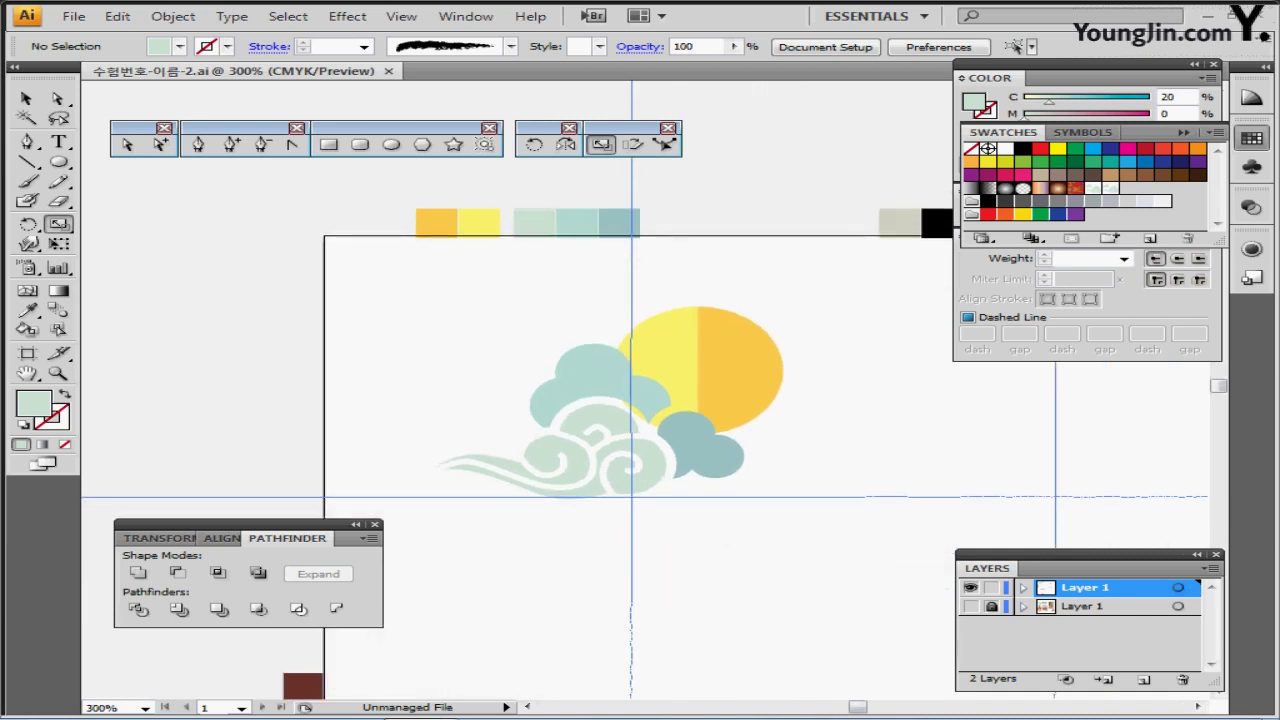
click(1251, 138)
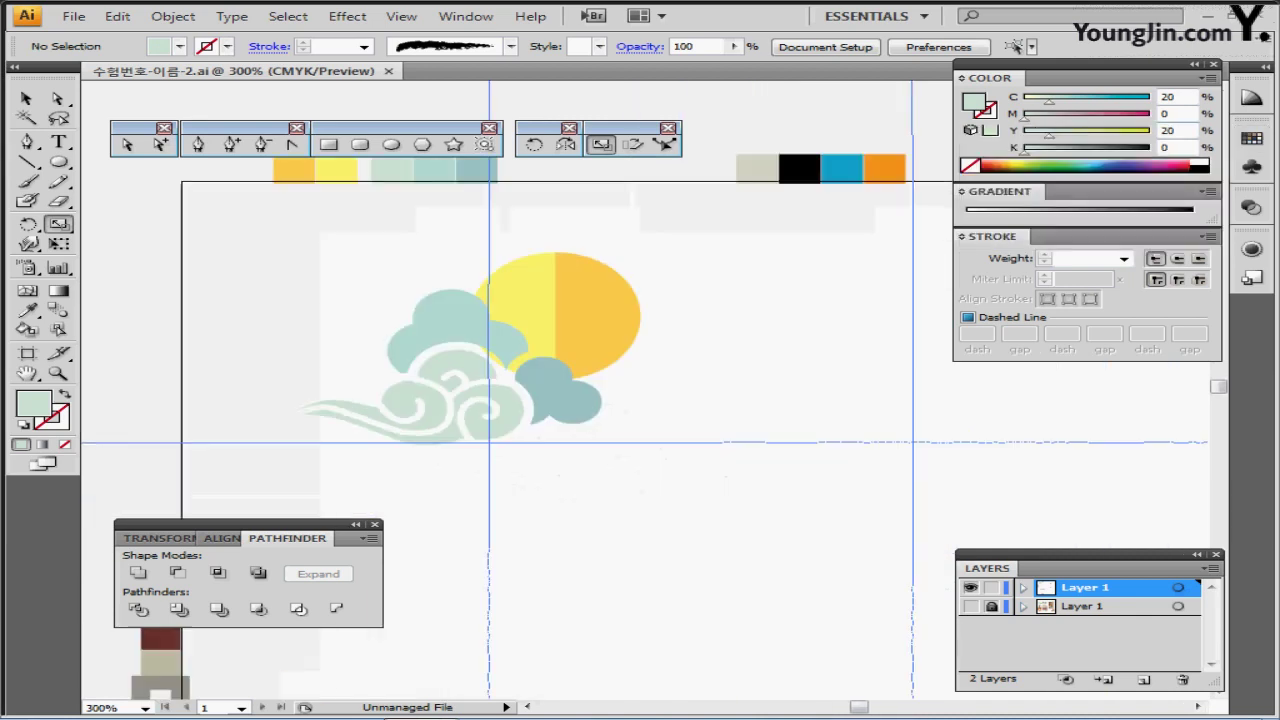
click(558, 395)
drag(700, 450, 316, 346)
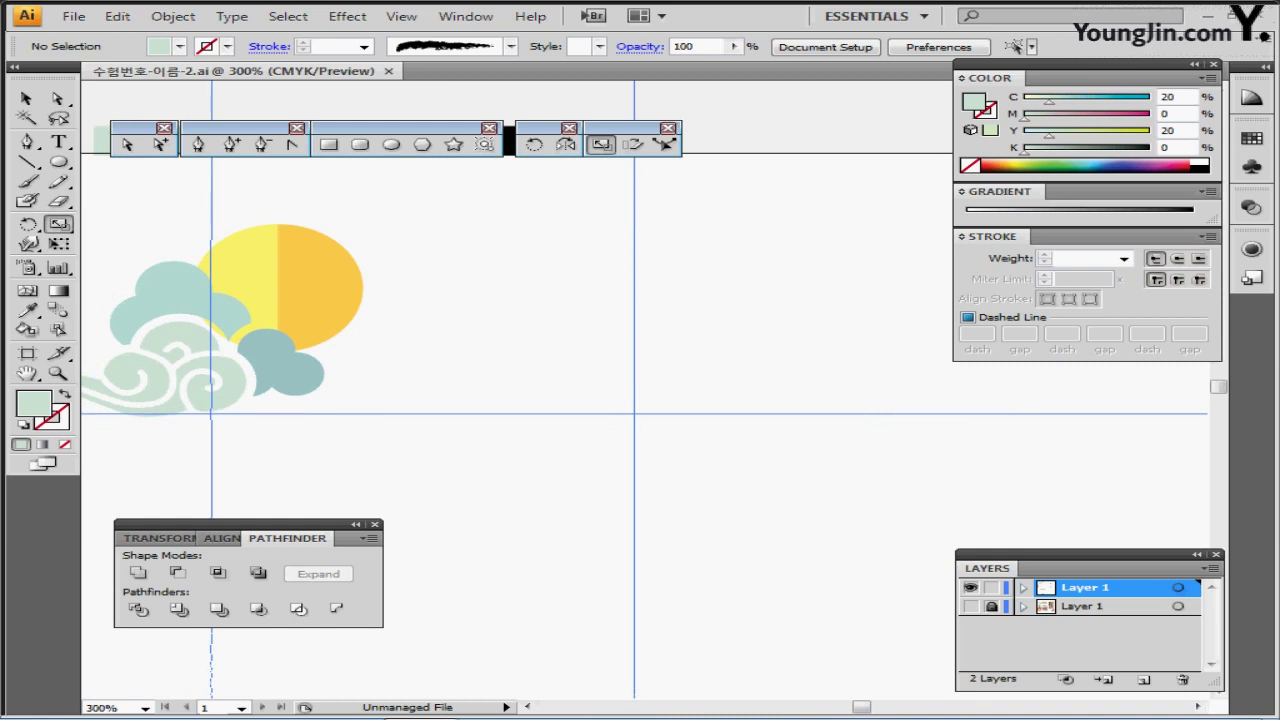
key(d)
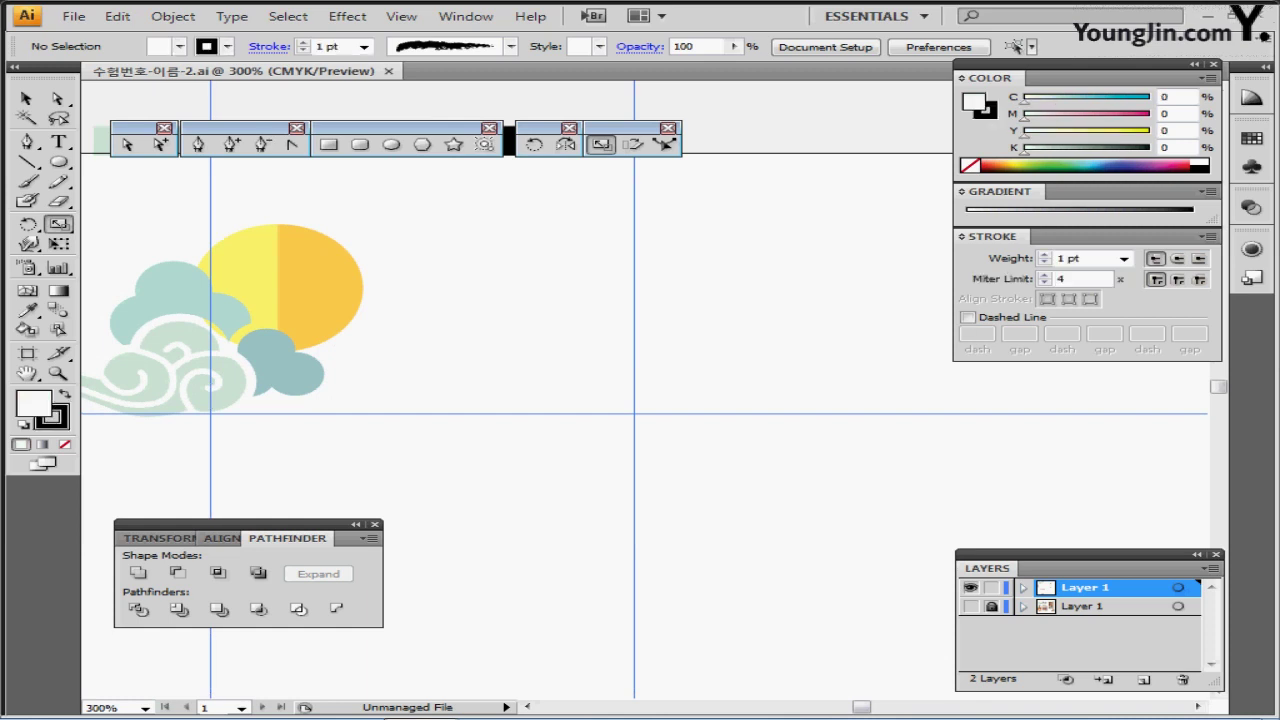
click(391, 144)
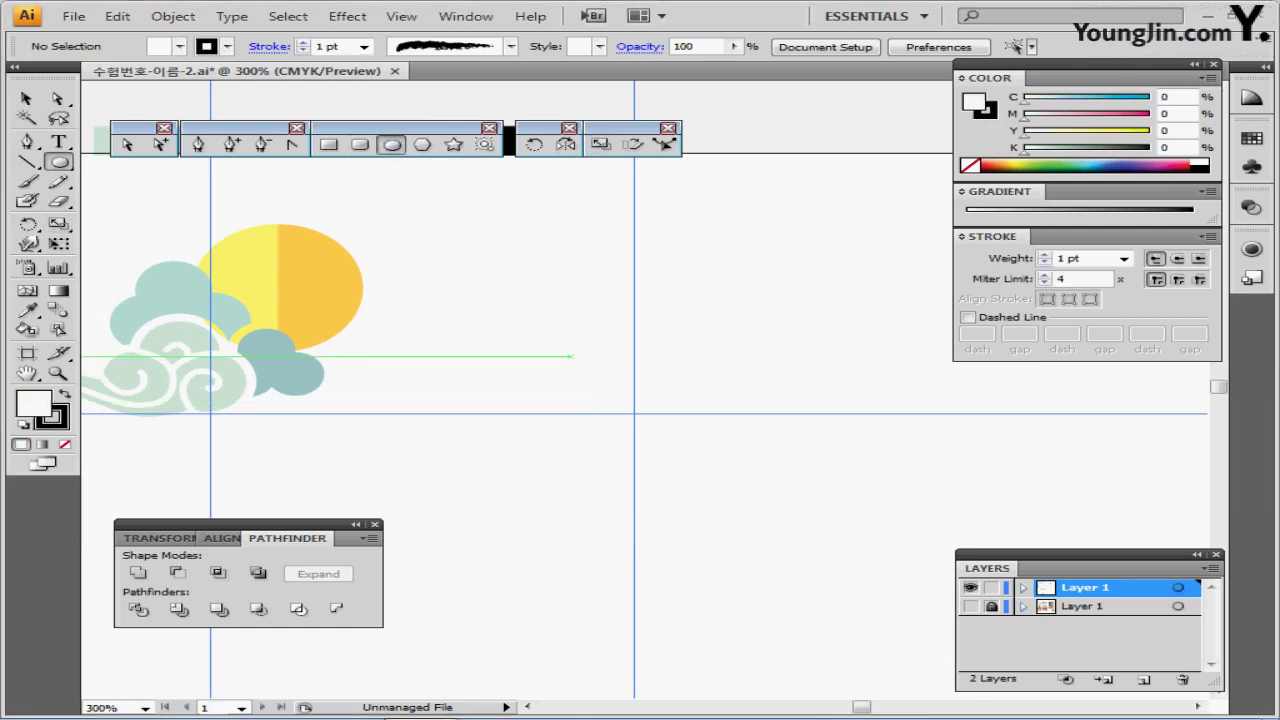
click(655, 288)
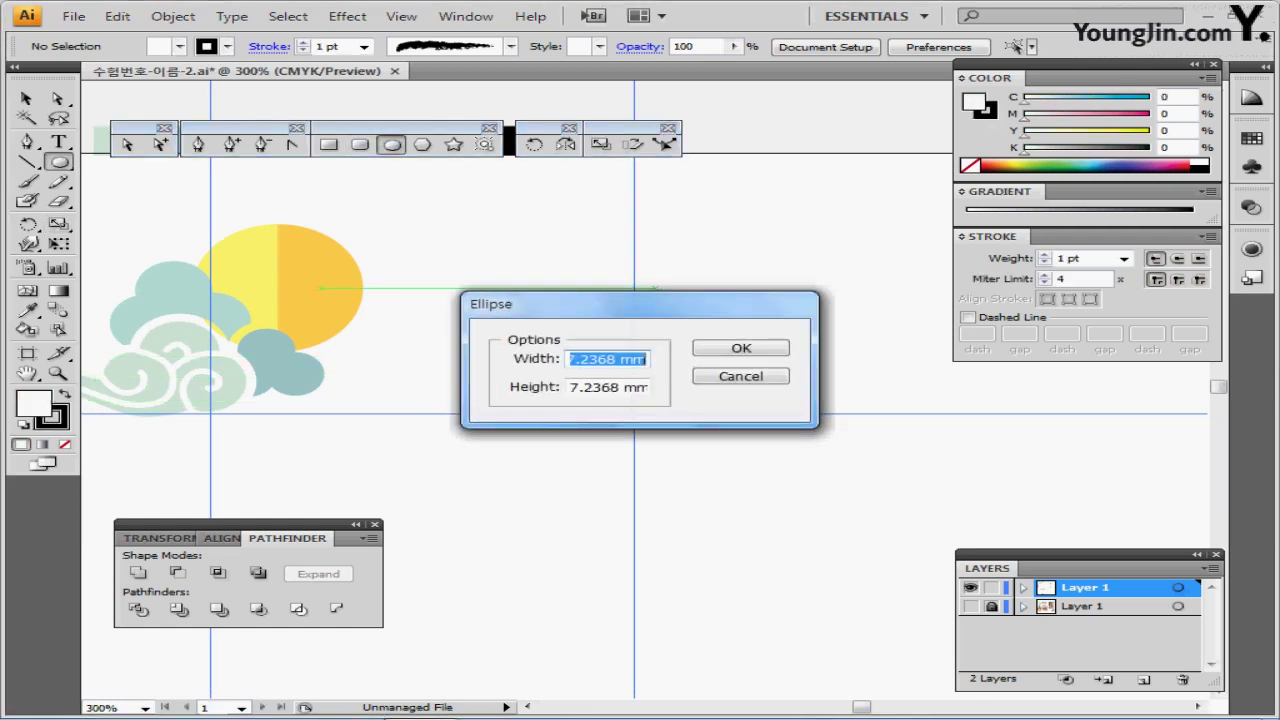
text(5)
key(Tab)
text(5)
key(Return)
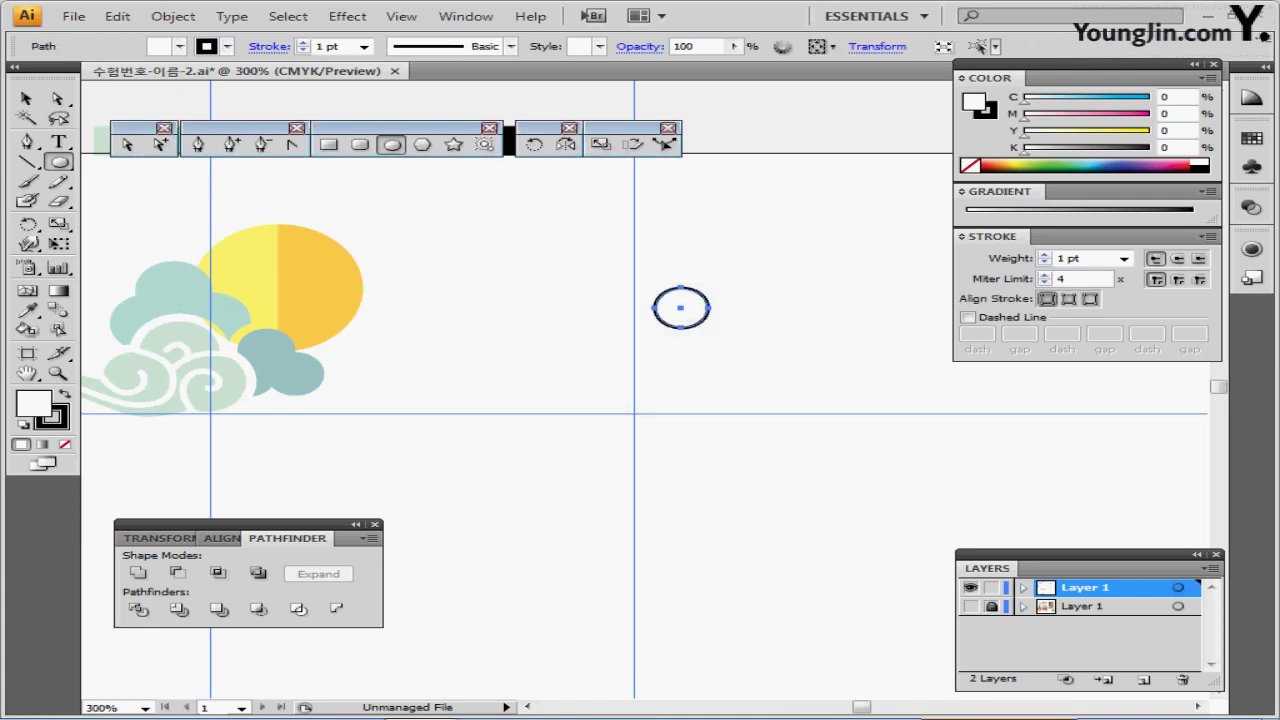
Step: Show the hidden, locked reference layer as outlines and move the circle onto the crane's head
key(ctrl+y)
drag(700, 305, 795, 380)
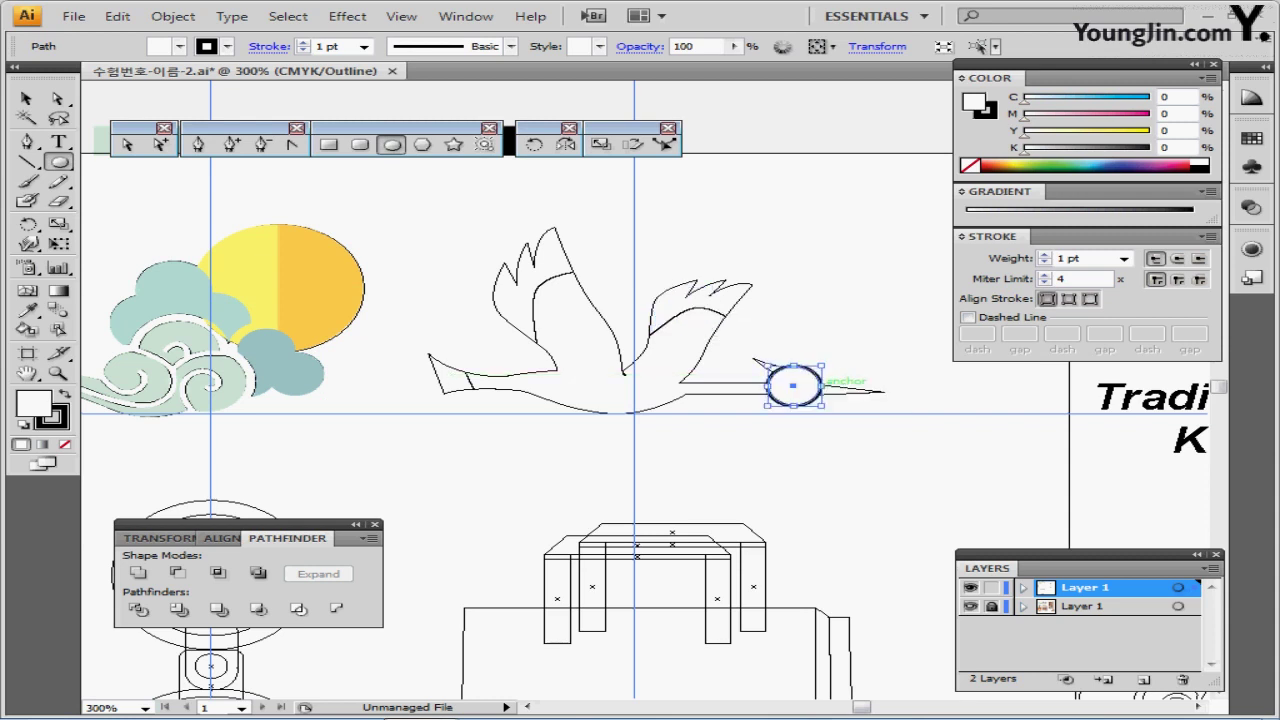
Step: Draw a 10 mm by 1.4 mm rectangle along the crane's neck, reaching into the head circle
key(ctrl+=)
key(ctrl+=)
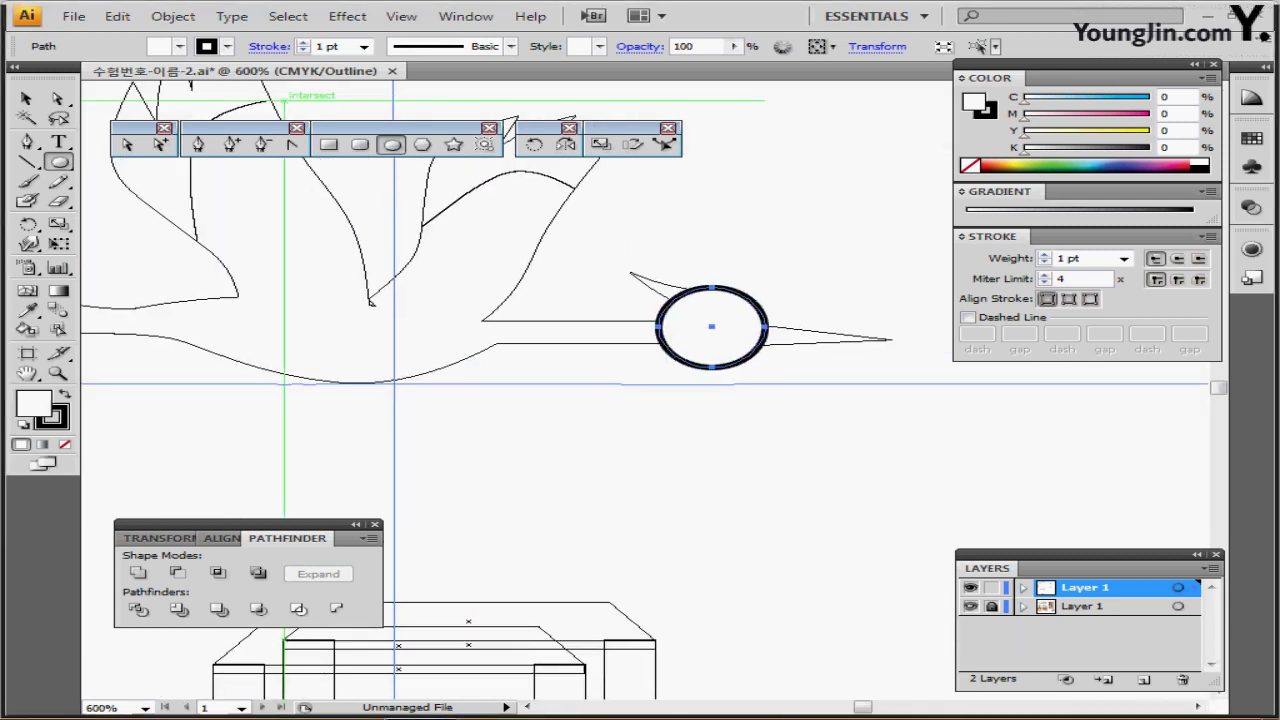
key(m)
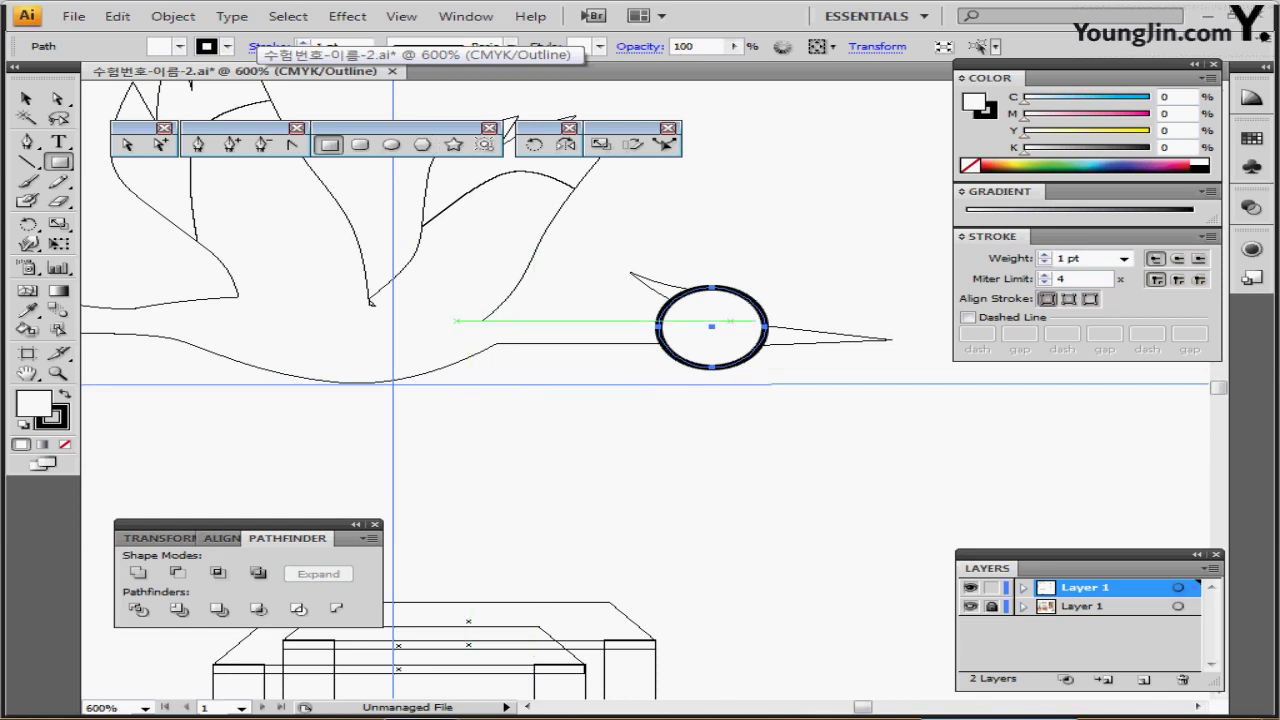
click(711, 326)
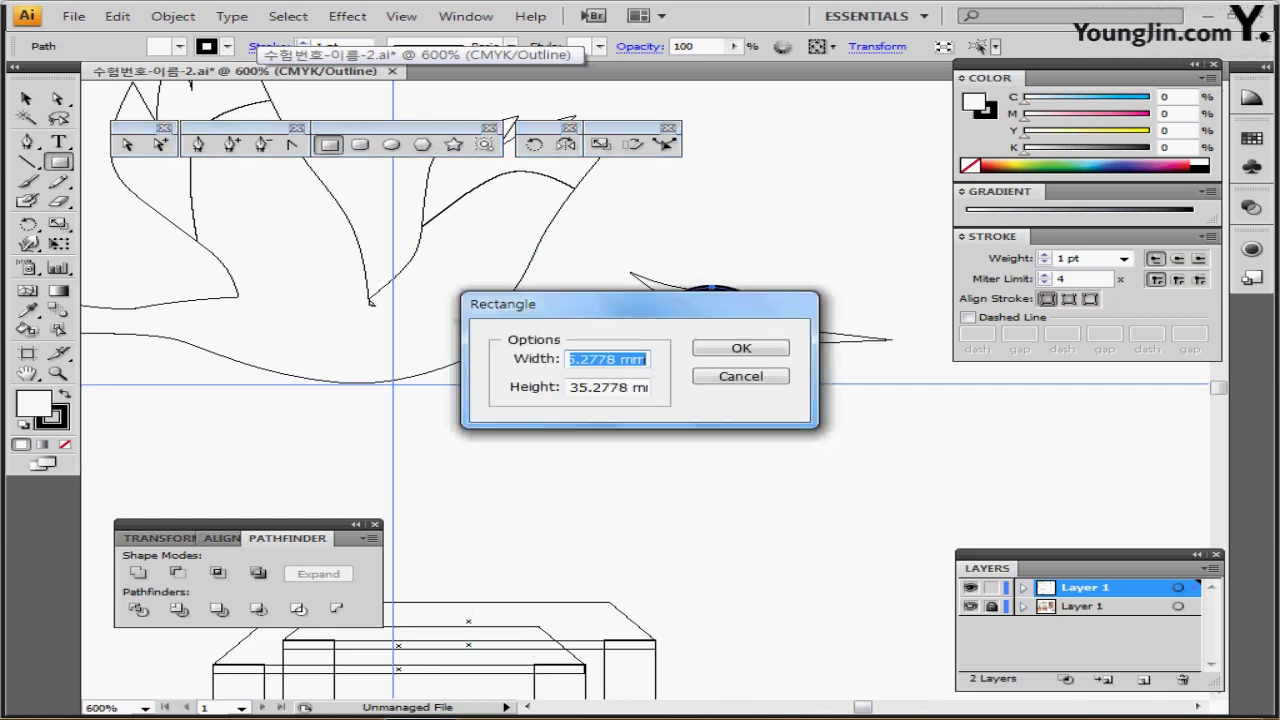
text(10)
key(Tab)
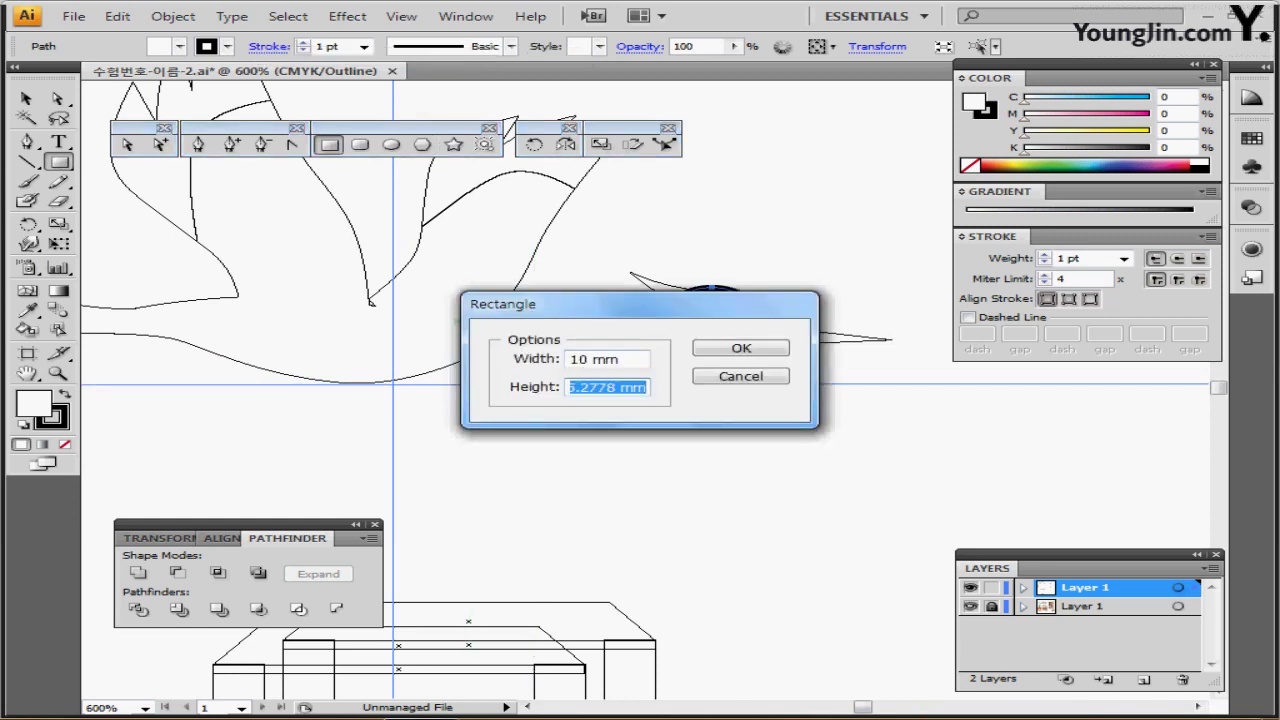
text(1.4)
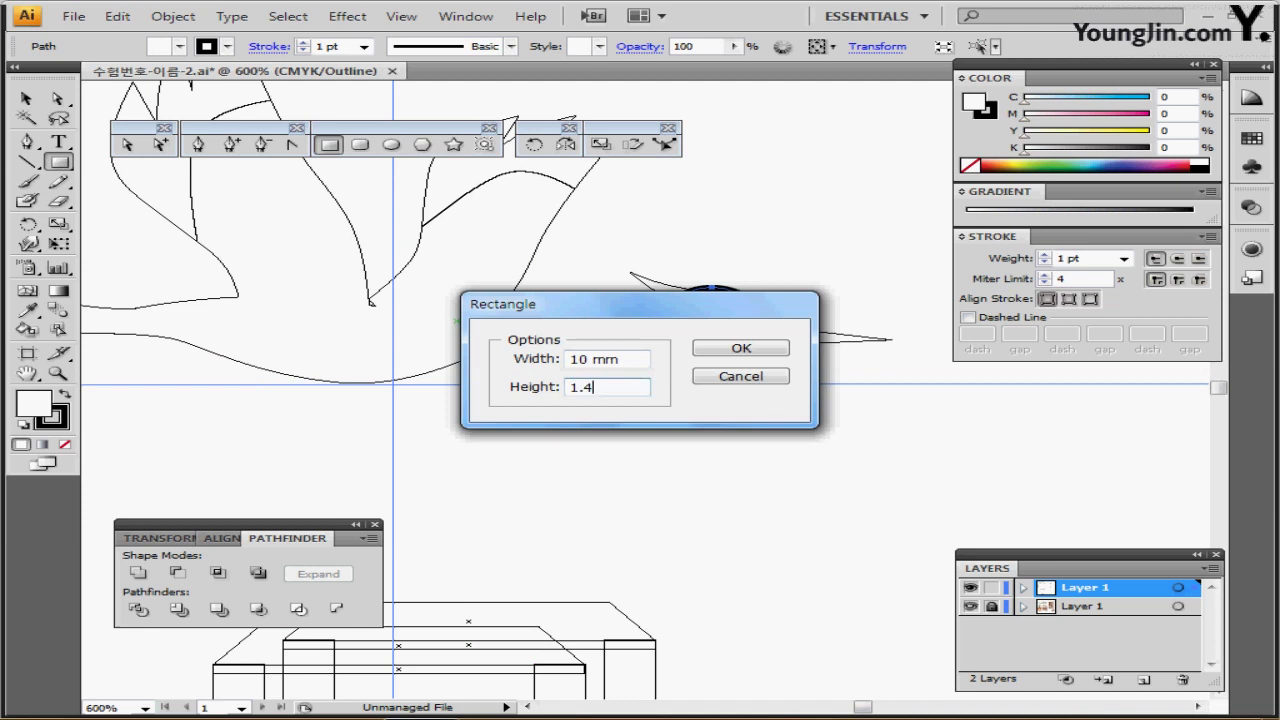
key(Return)
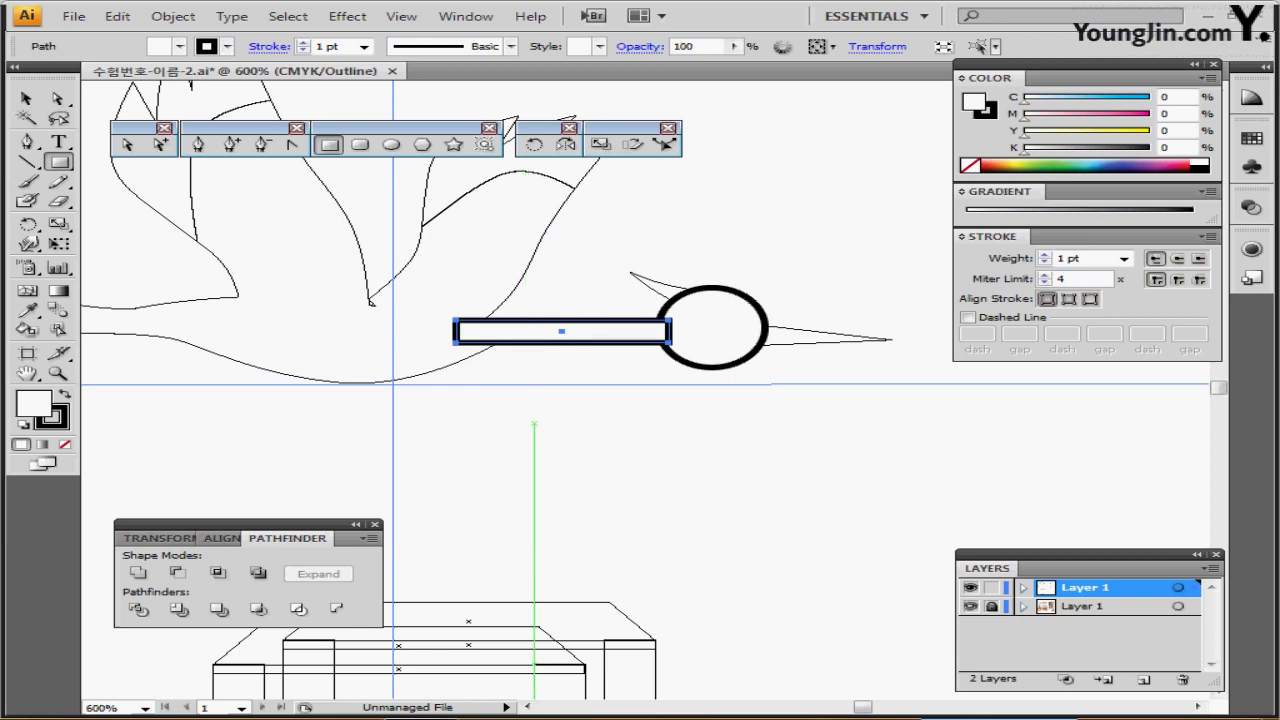
Step: Trace the crane's tail end and curved belly with the Pen tool, from the tail's upper tip to the neck rectangle
drag(534, 423, 699, 450)
click(198, 144)
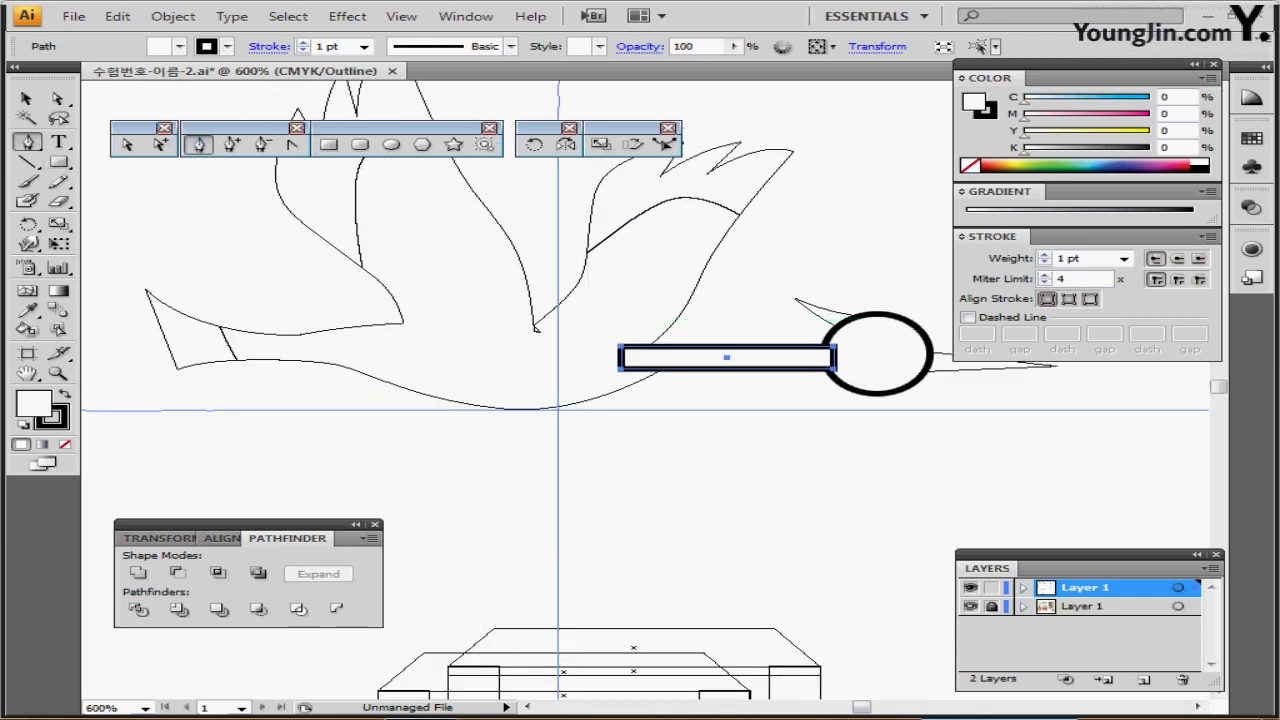
click(146, 289)
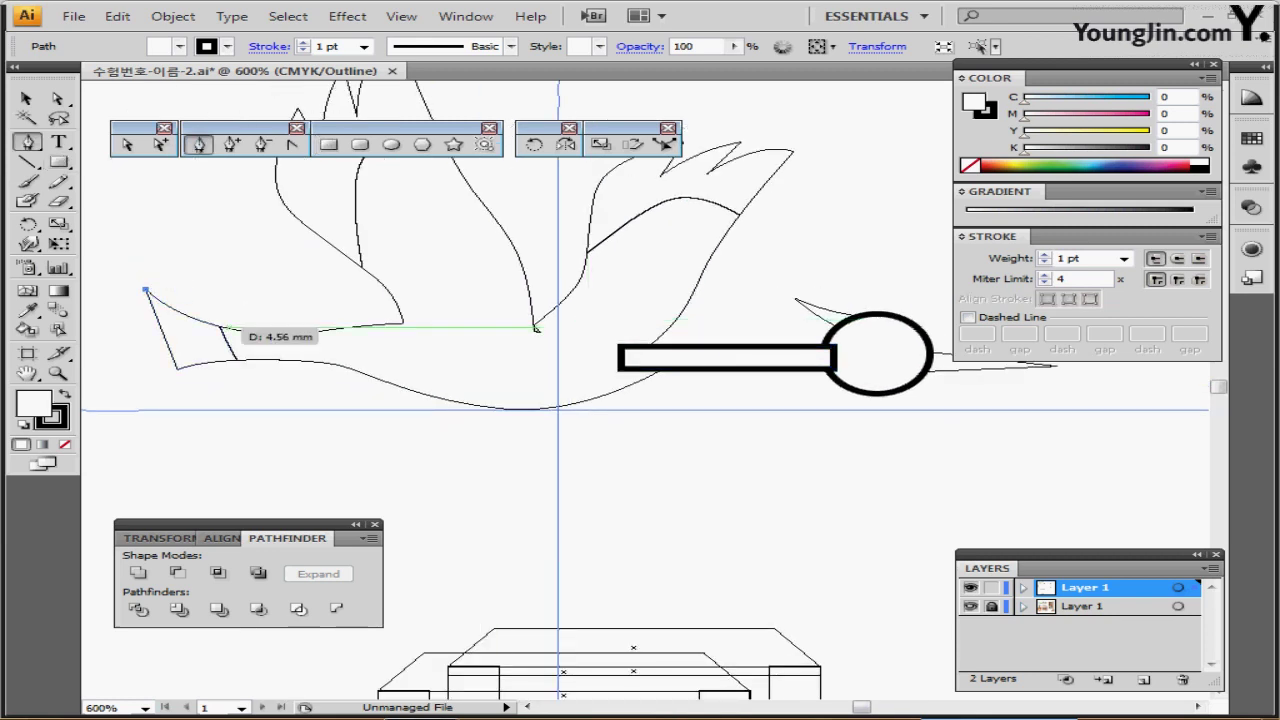
click(178, 367)
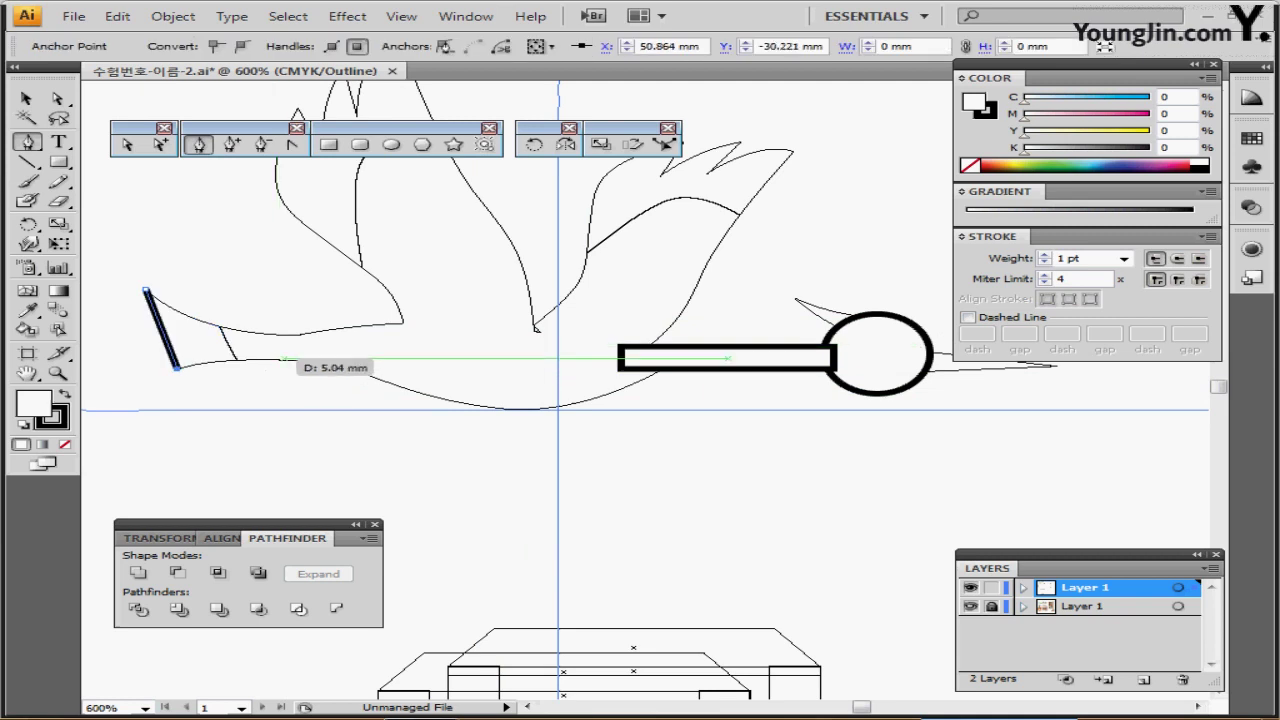
click(281, 358)
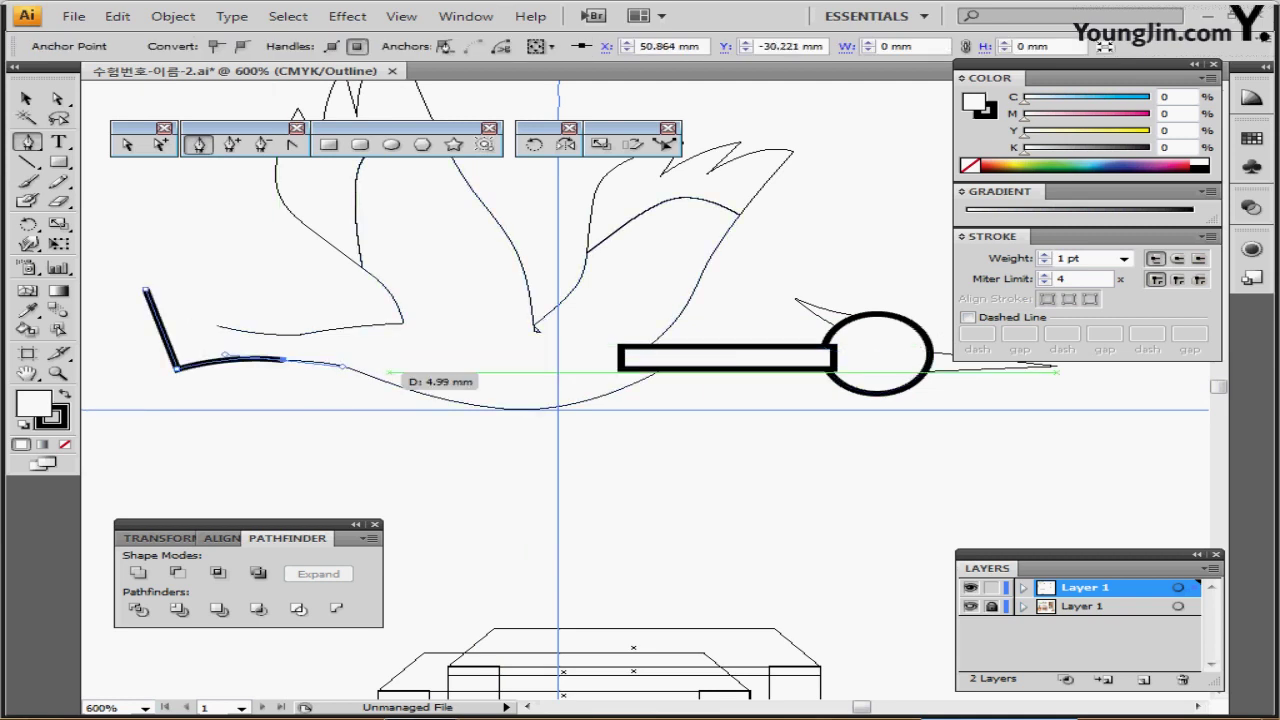
drag(520, 408, 583, 410)
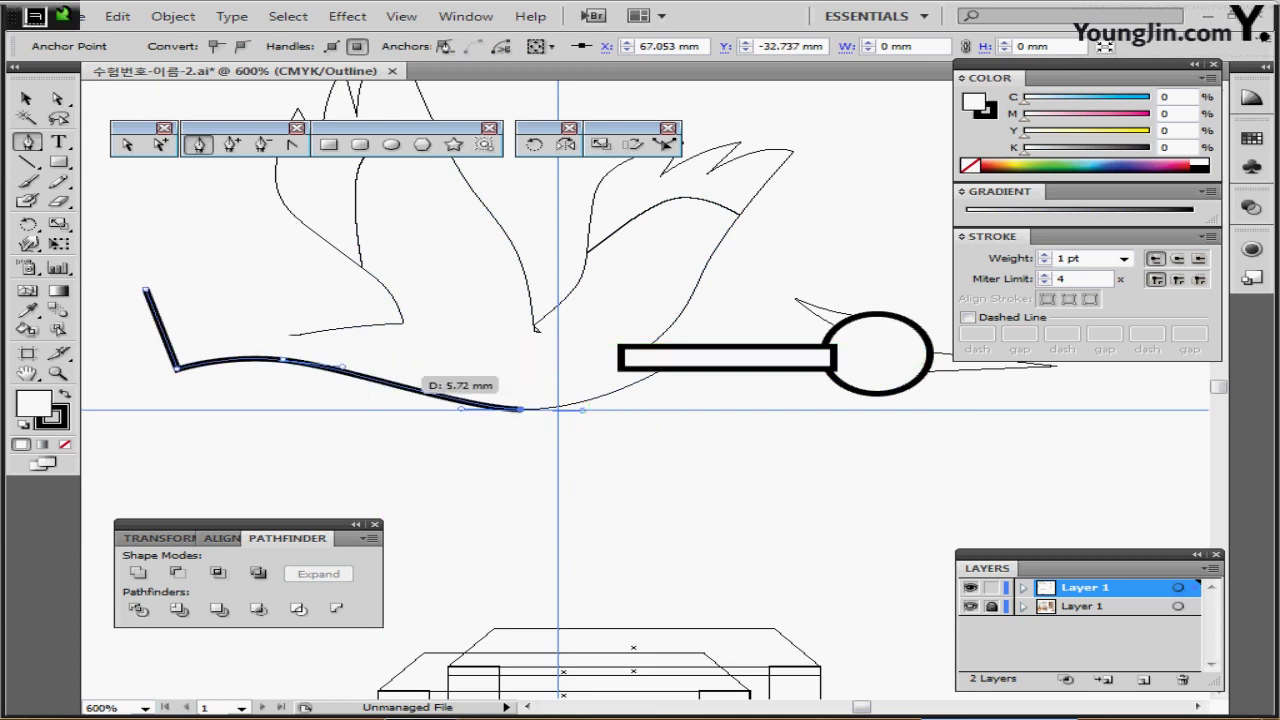
key(ctrl+z)
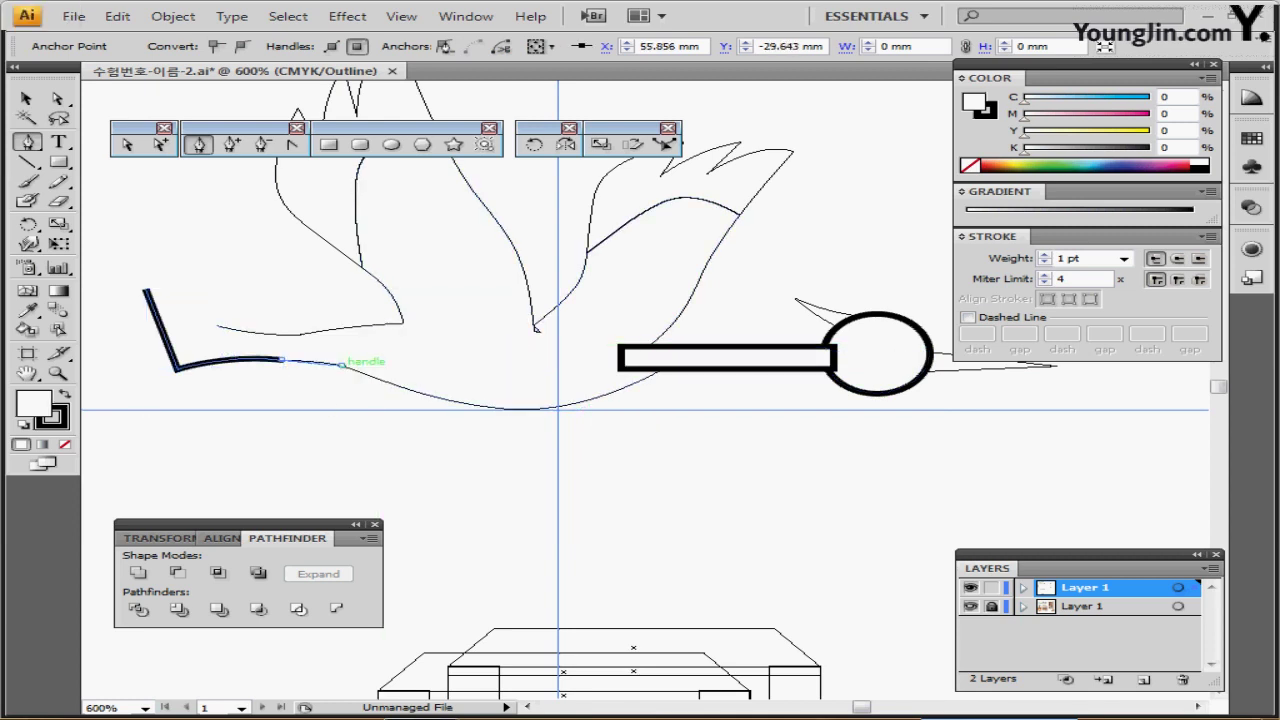
drag(359, 371, 362, 372)
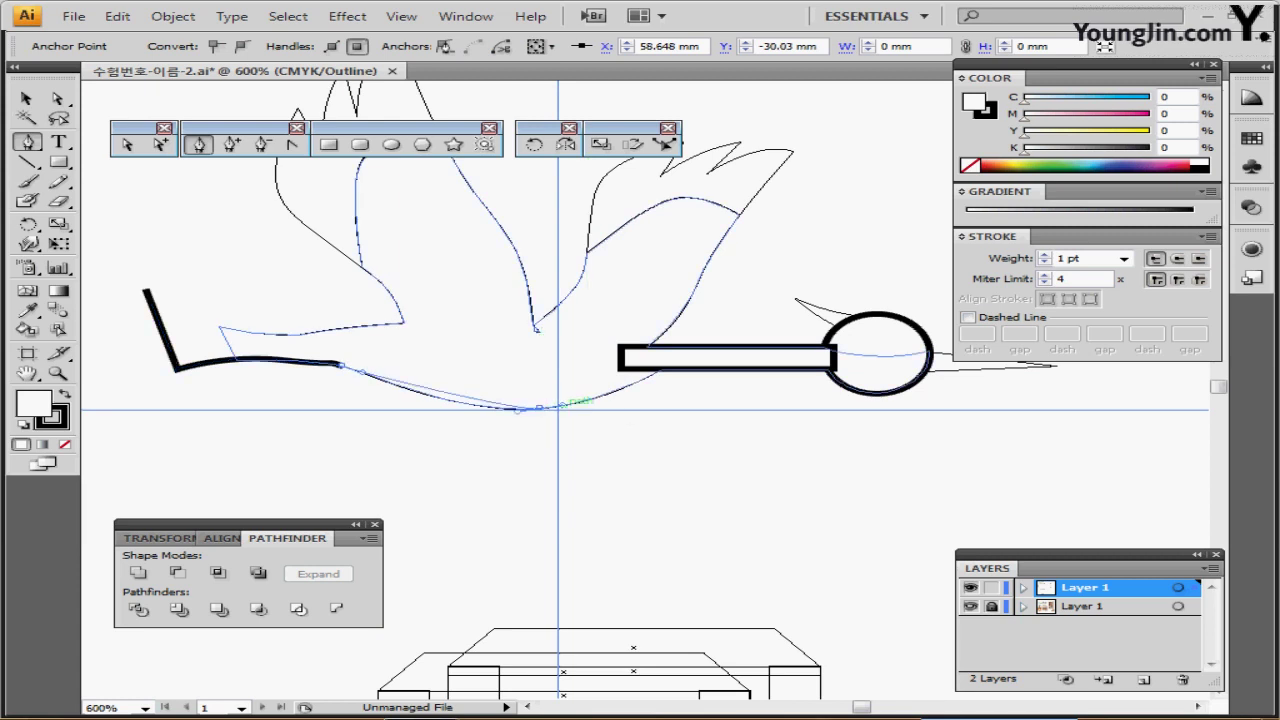
drag(540, 407, 620, 403)
click(665, 368)
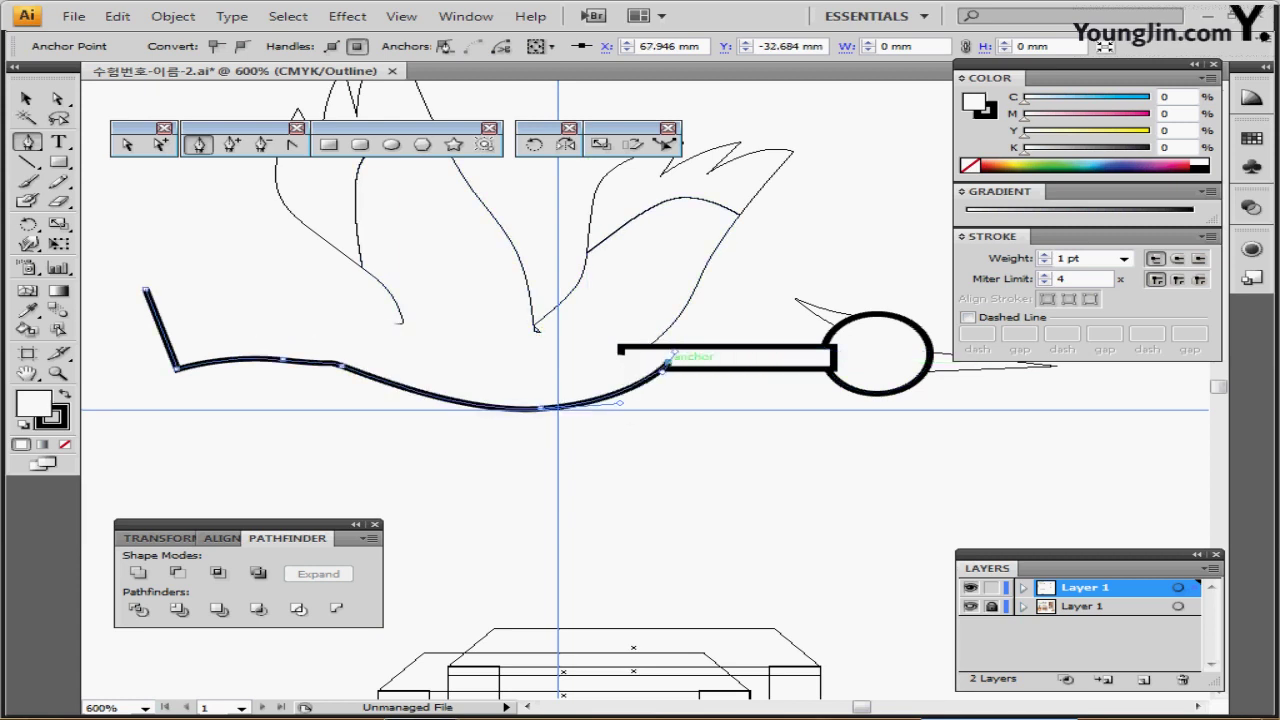
Step: Remove the path's fill, trace the crane's back to the tail tip to close the body path, and deselect it
click(657, 345)
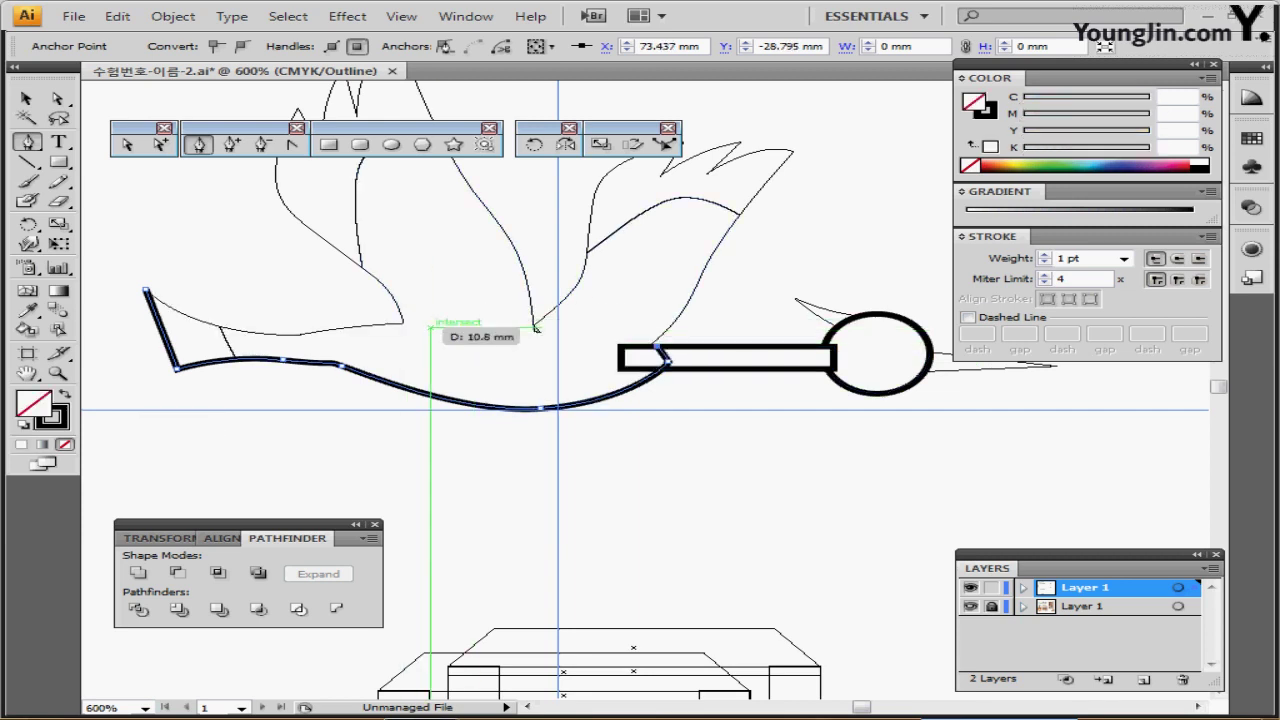
drag(402, 322, 280, 333)
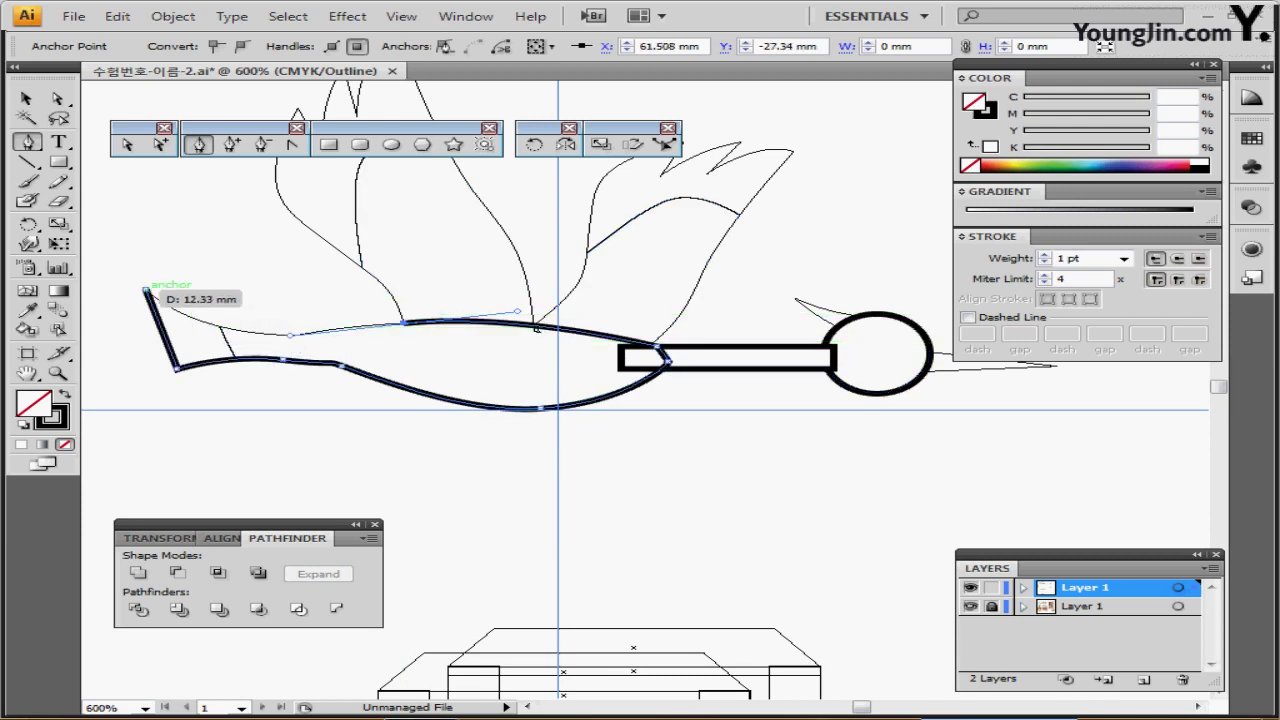
click(145, 291)
drag(145, 293, 185, 338)
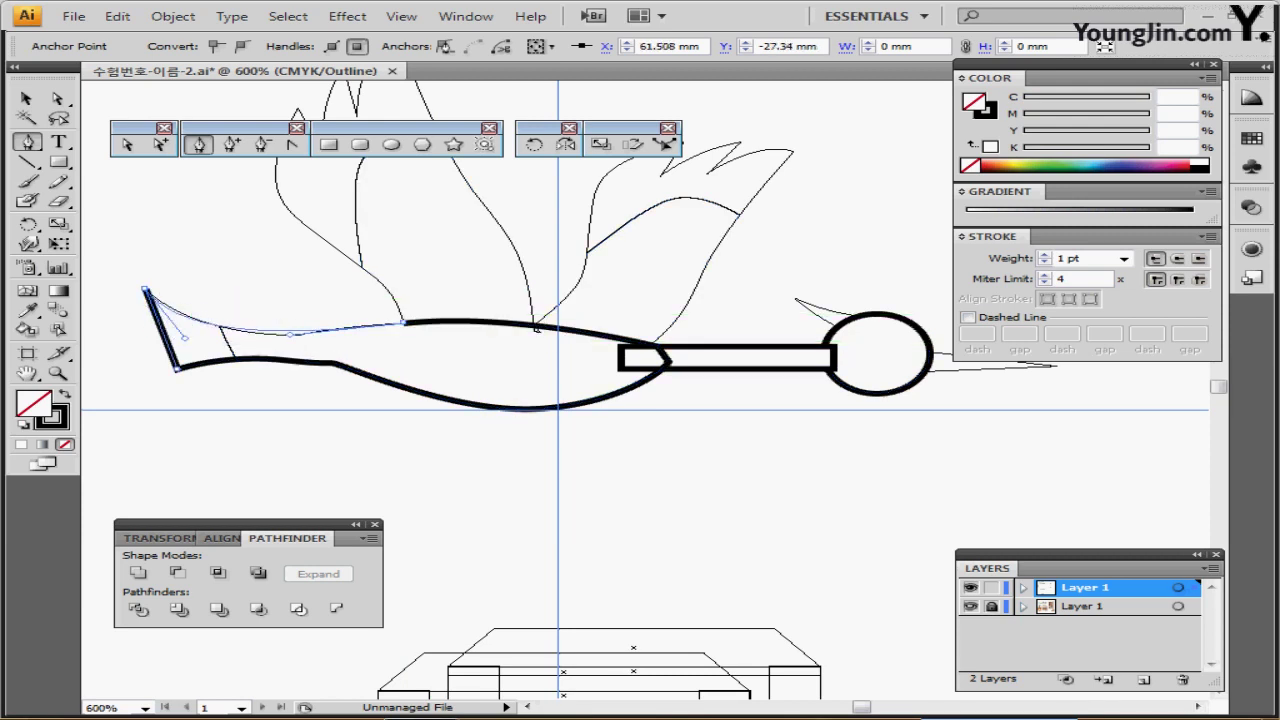
drag(105, 240, 142, 224)
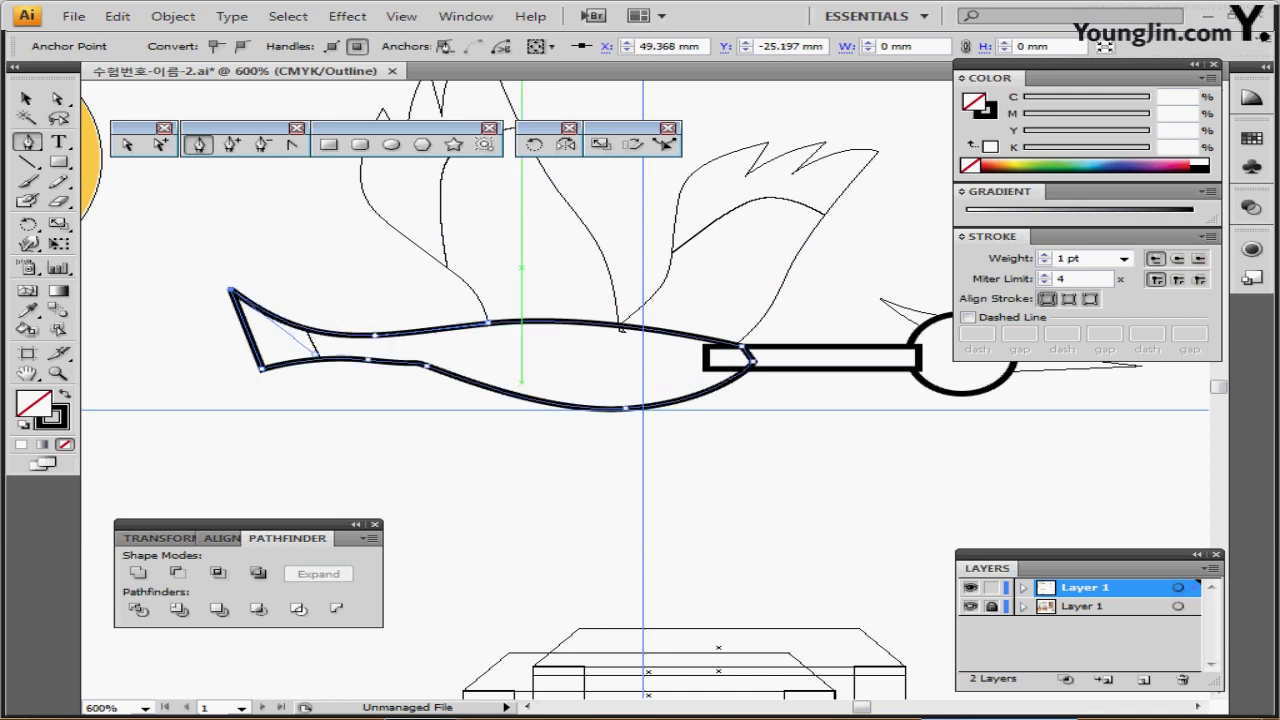
drag(521, 386, 482, 428)
key(ctrl)
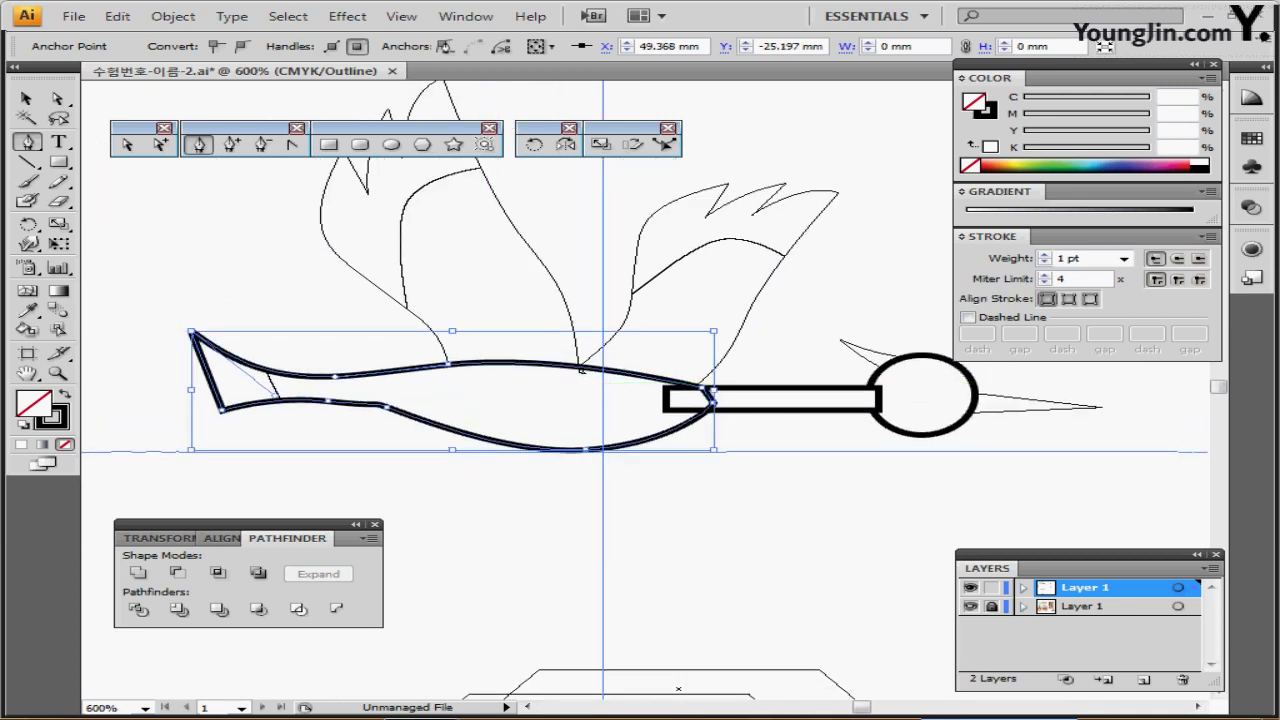
ctrl+click(500, 520)
drag(500, 520, 455, 512)
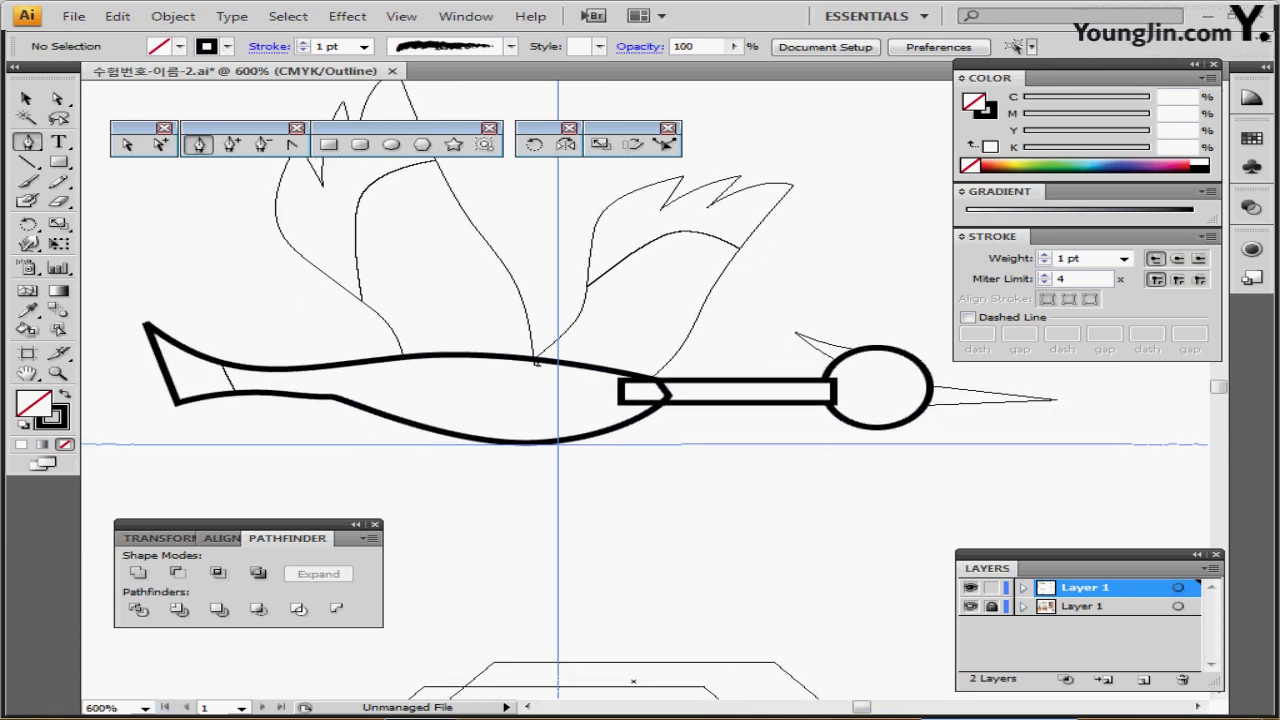
drag(536, 362, 566, 440)
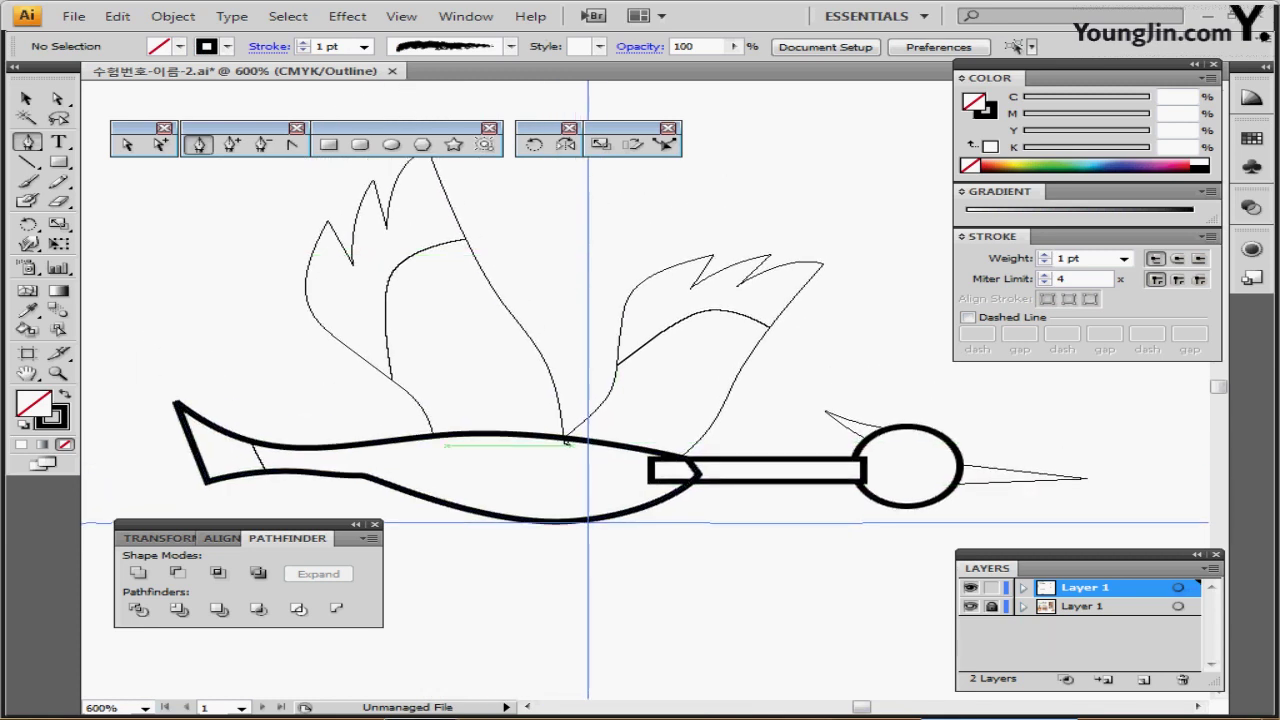
Step: Trace the crane's left wing outline with the Pen tool from its base on the back up through the first two feather tips
click(436, 453)
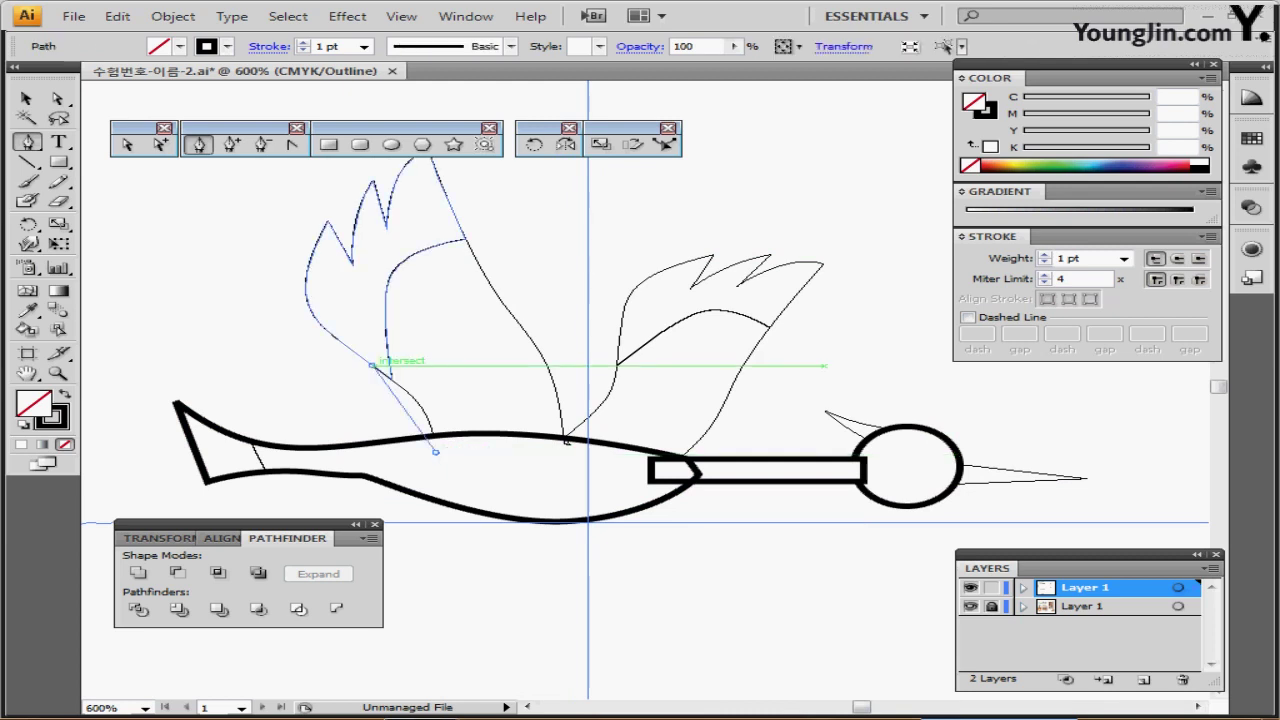
drag(372, 365, 312, 330)
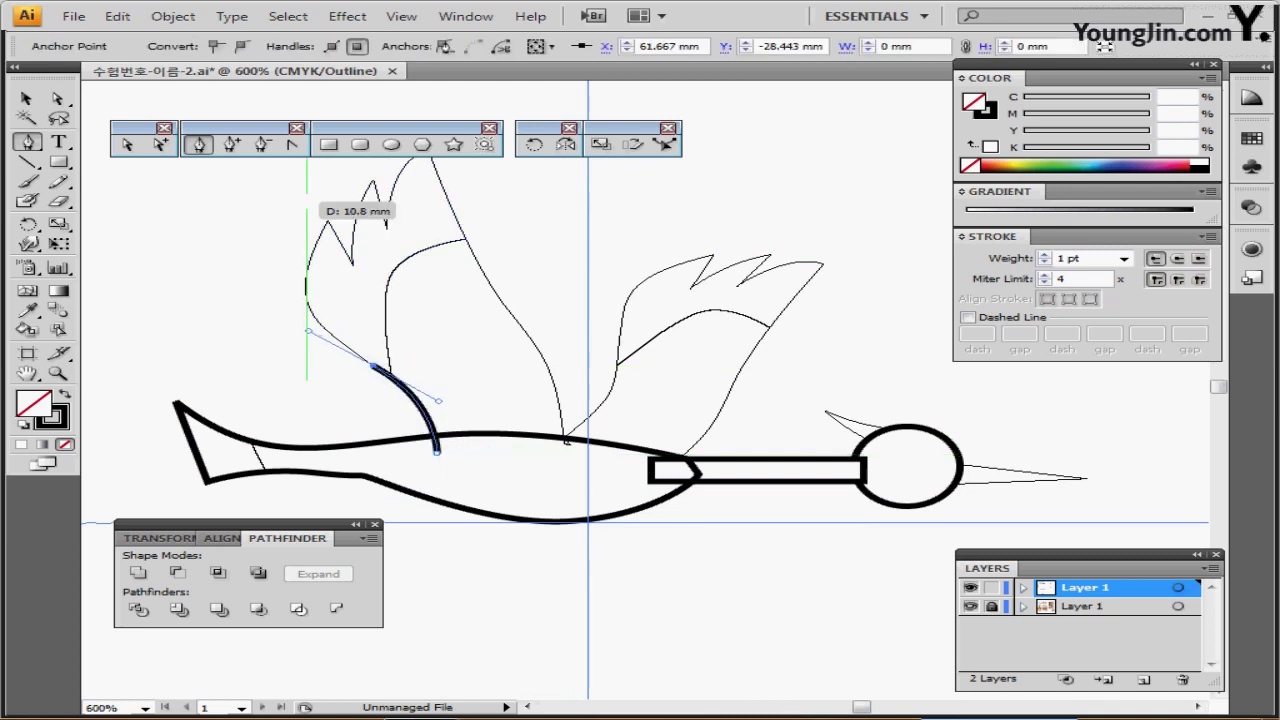
mouse_move(330, 222)
mouse_down()
mouse_move(328, 263)
mouse_move(371, 199)
mouse_up()
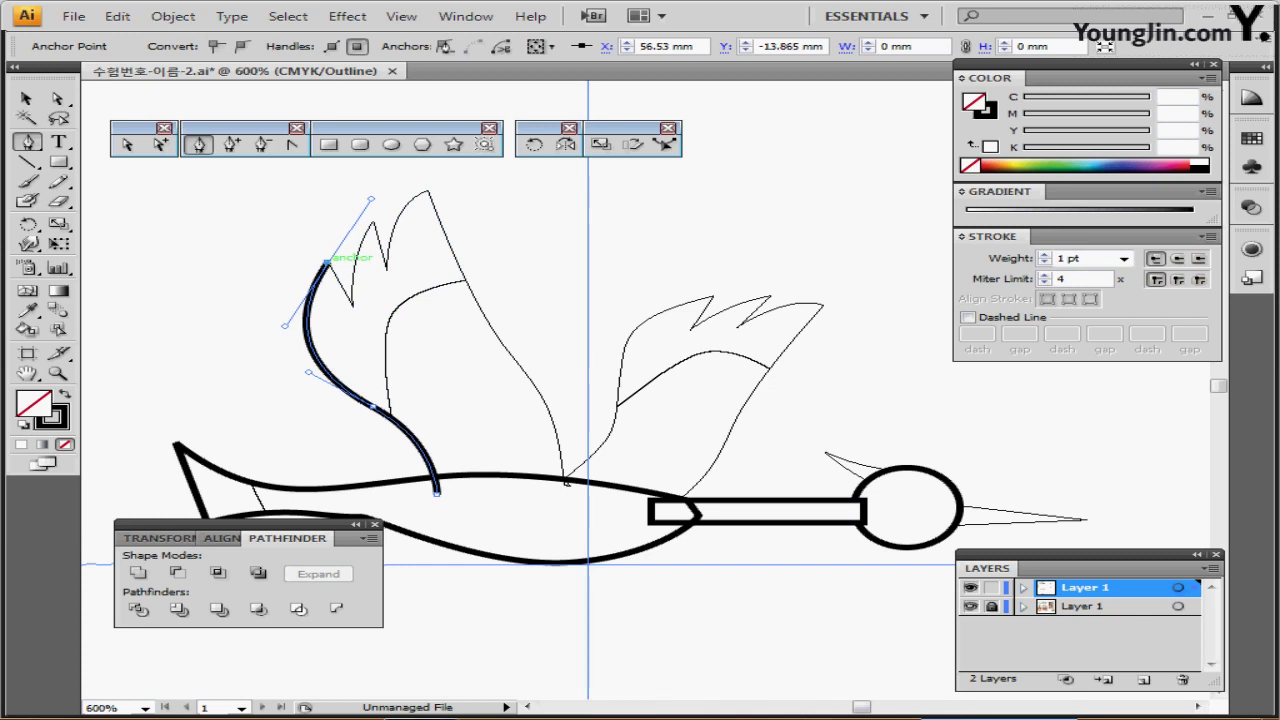
mouse_move(327, 262)
mouse_down()
mouse_move(388, 285)
mouse_move(381, 211)
mouse_move(395, 195)
mouse_move(388, 266)
mouse_up()
click(327, 263)
click(371, 224)
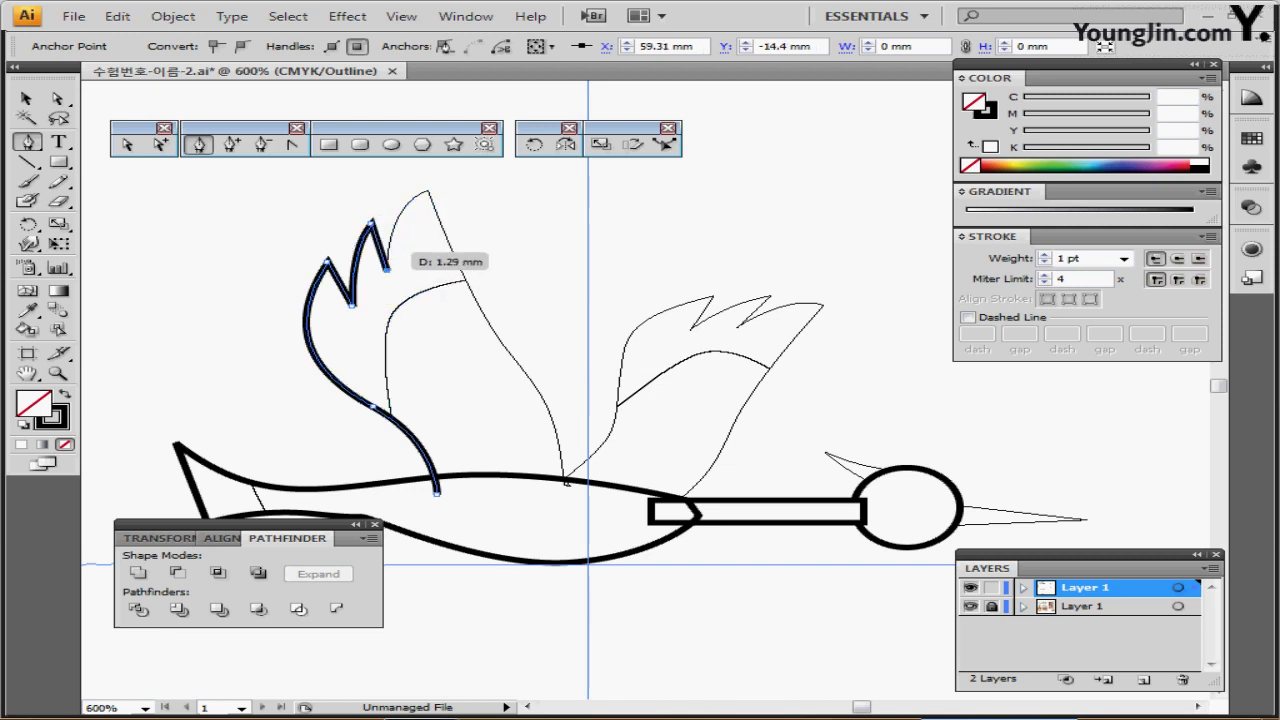
Step: Continue the left wing path over the highest feather tip, down the trailing edge to the back, close it and deselect
drag(427, 190, 472, 171)
click(427, 190)
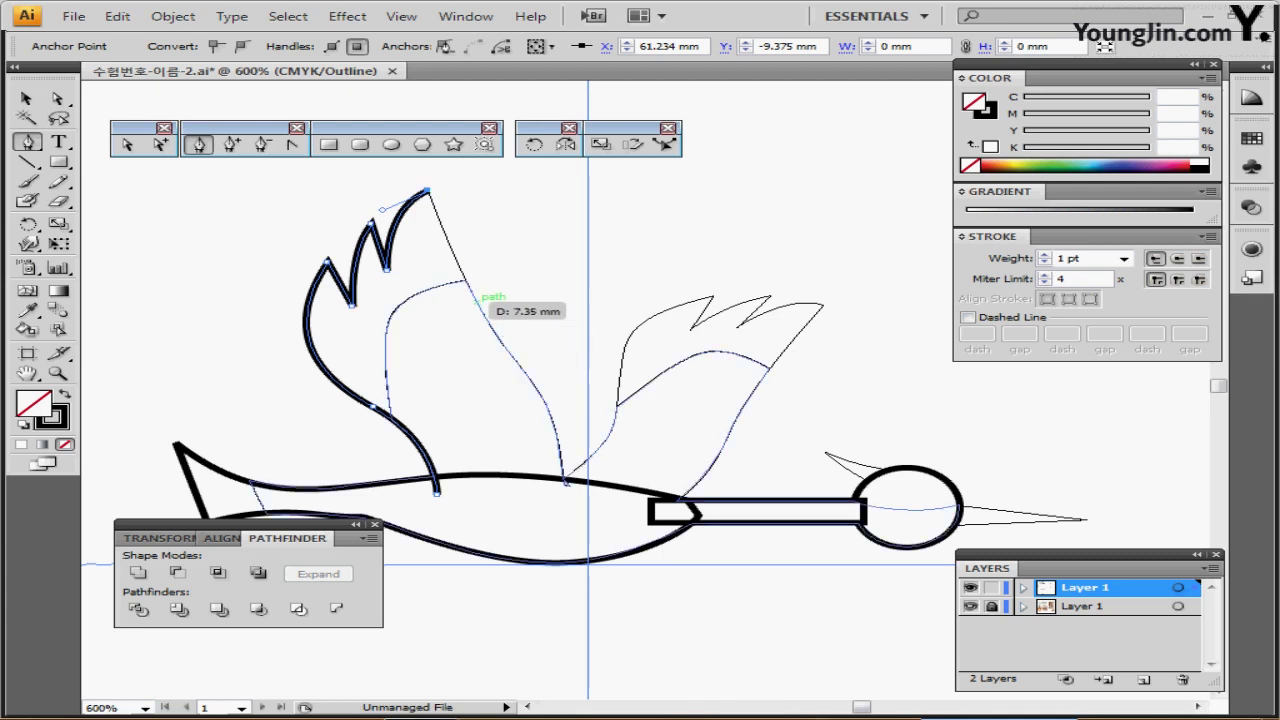
drag(480, 292, 566, 482)
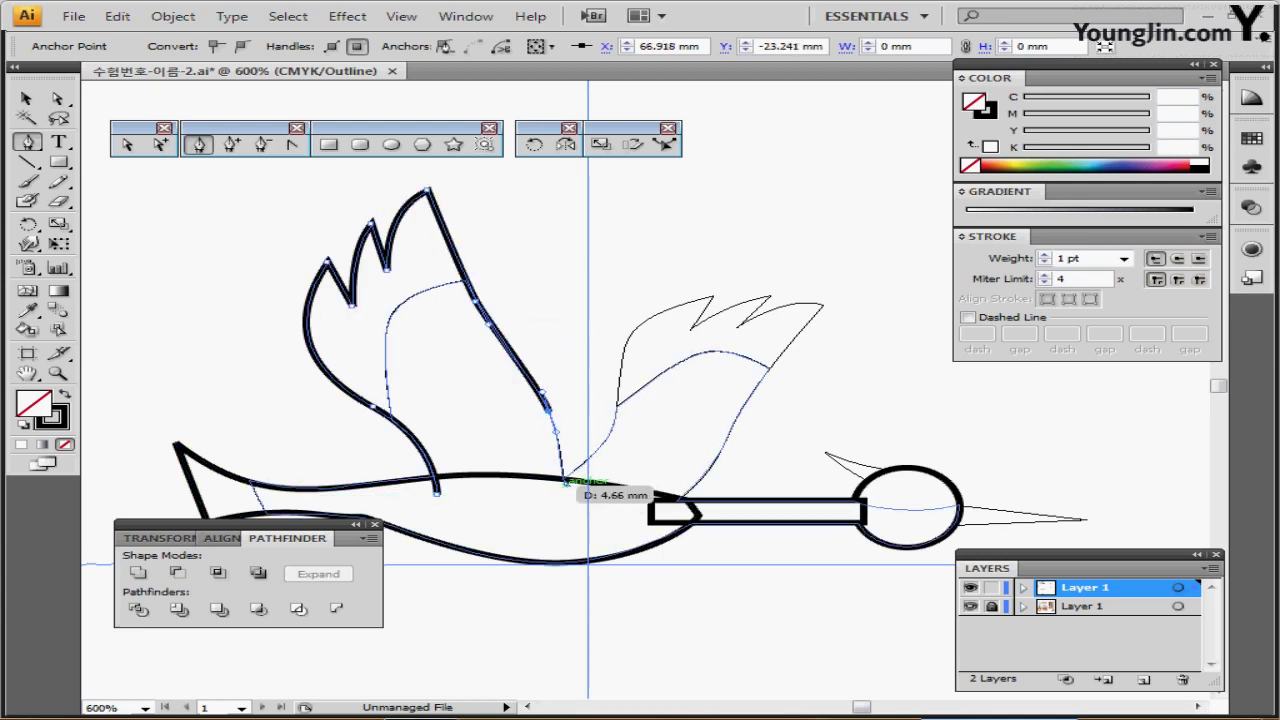
click(565, 484)
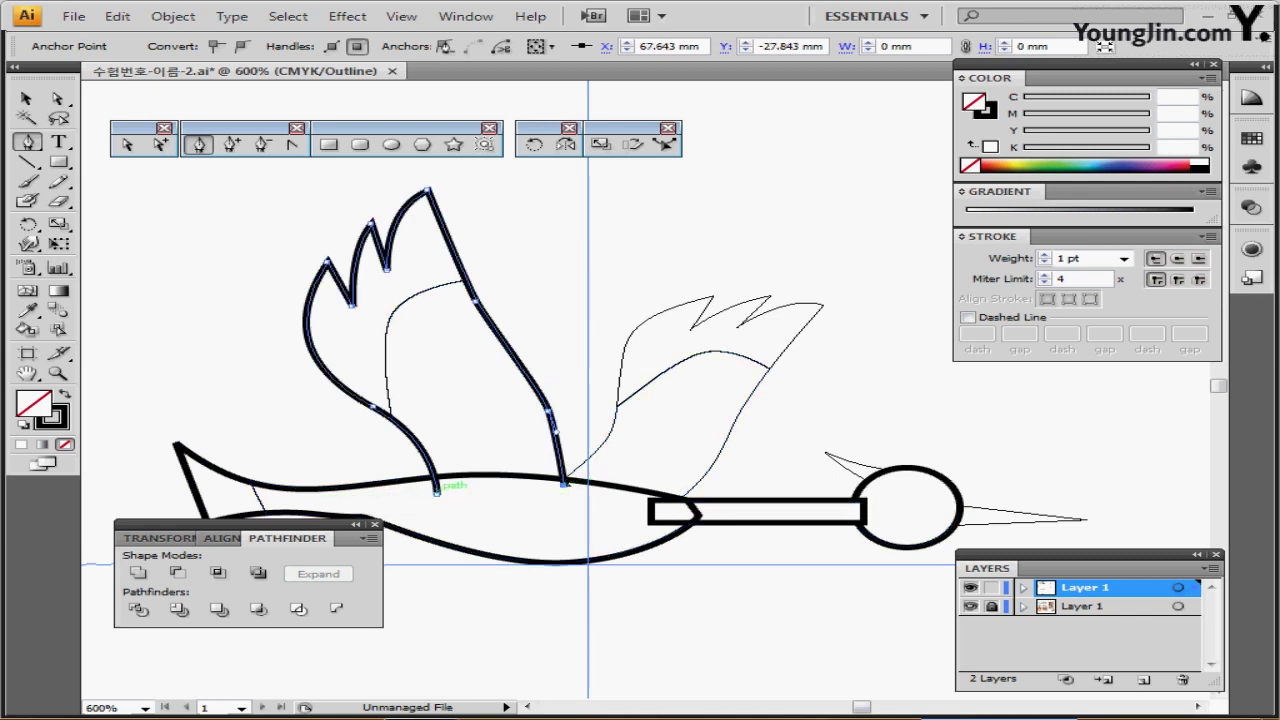
click(565, 486)
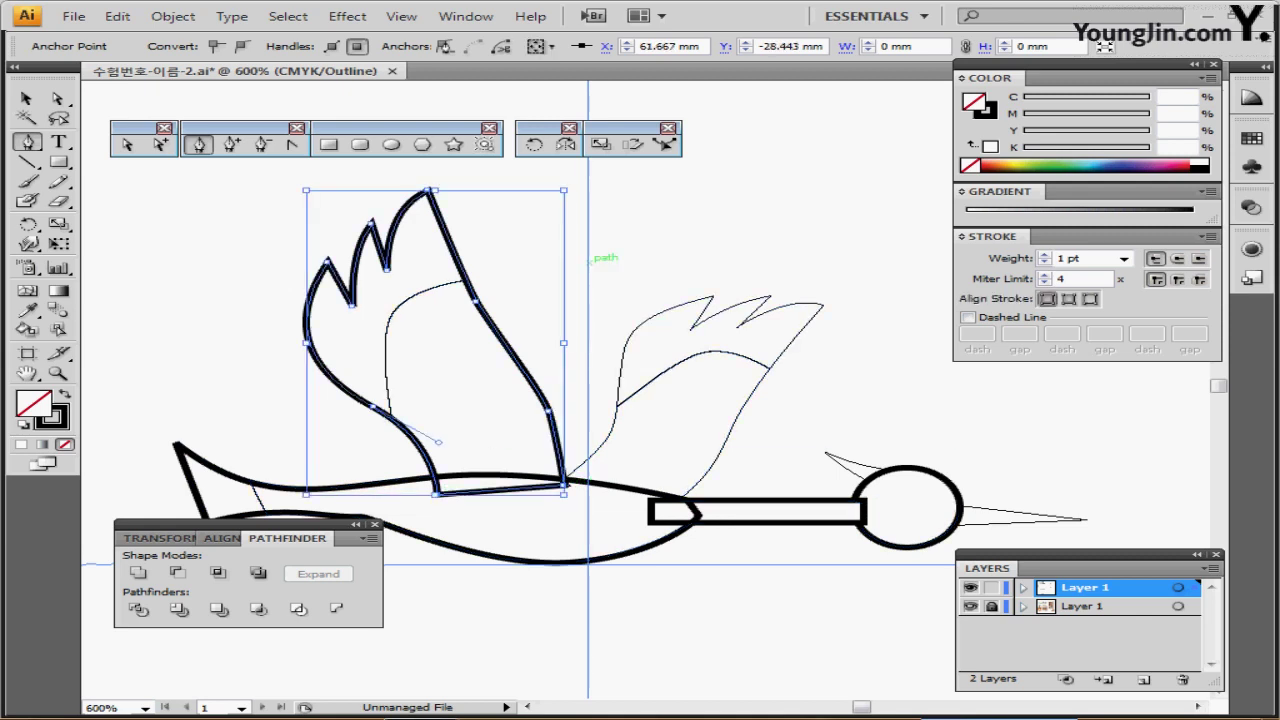
ctrl+click(590, 262)
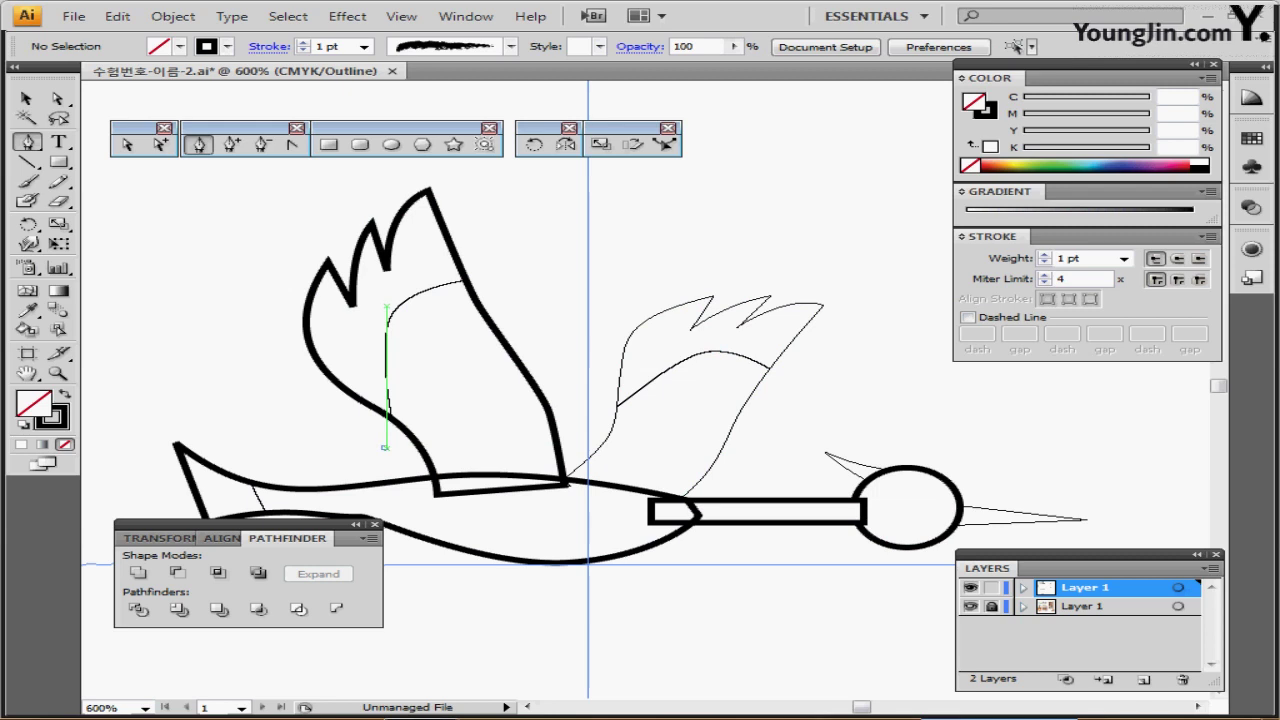
Step: Draw an open curve along the left wing's inner feather boundary, overshooting both wing edges, and adjust its lower end to fit the reference
drag(388, 319, 404, 302)
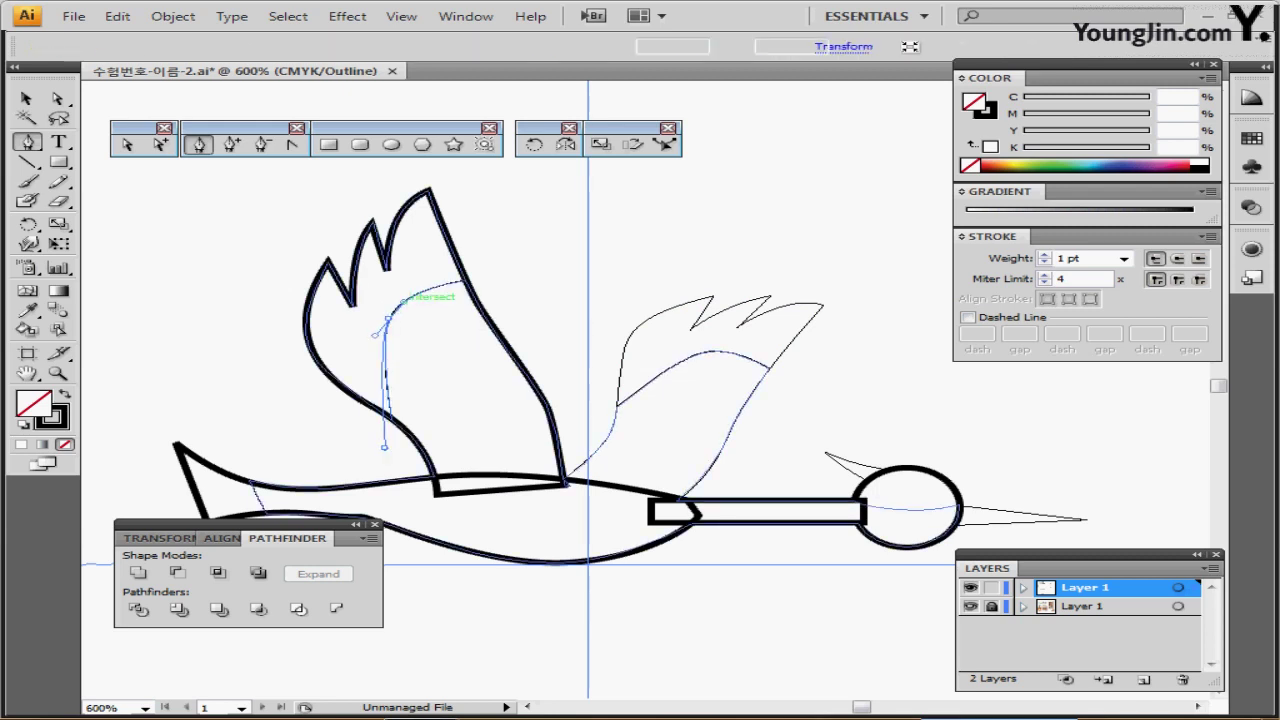
drag(527, 279, 615, 292)
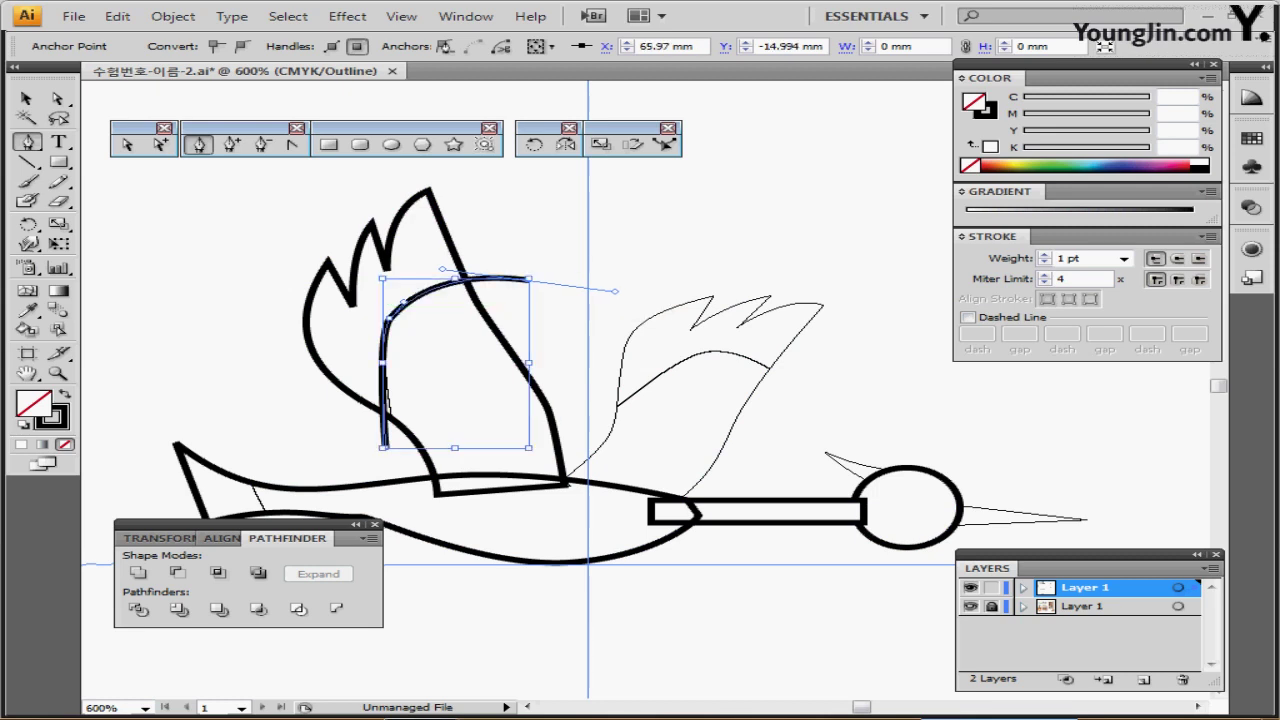
ctrl+click(580, 288)
scroll(568, 290, down, 1)
click(58, 99)
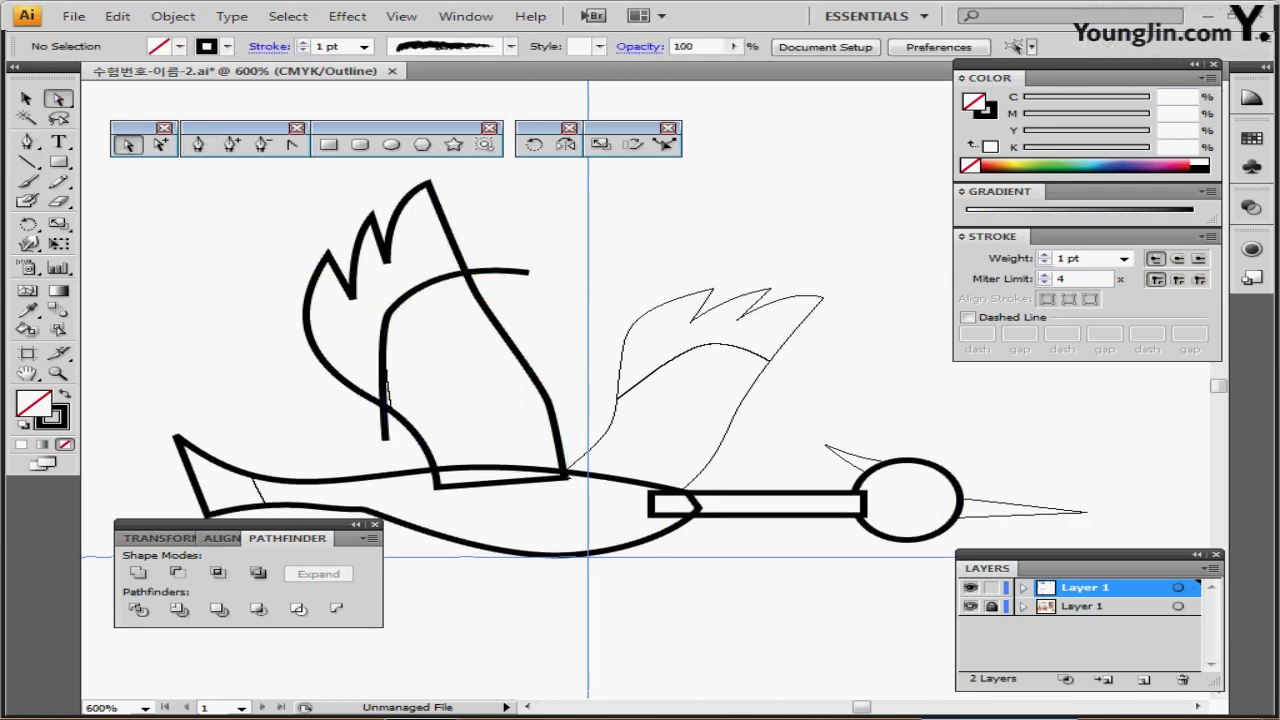
drag(385, 439, 396, 444)
click(470, 400)
drag(470, 400, 465, 366)
Step: Select the left wing and its inner curve and split them with the Divide pathfinder
click(27, 99)
drag(230, 209, 394, 297)
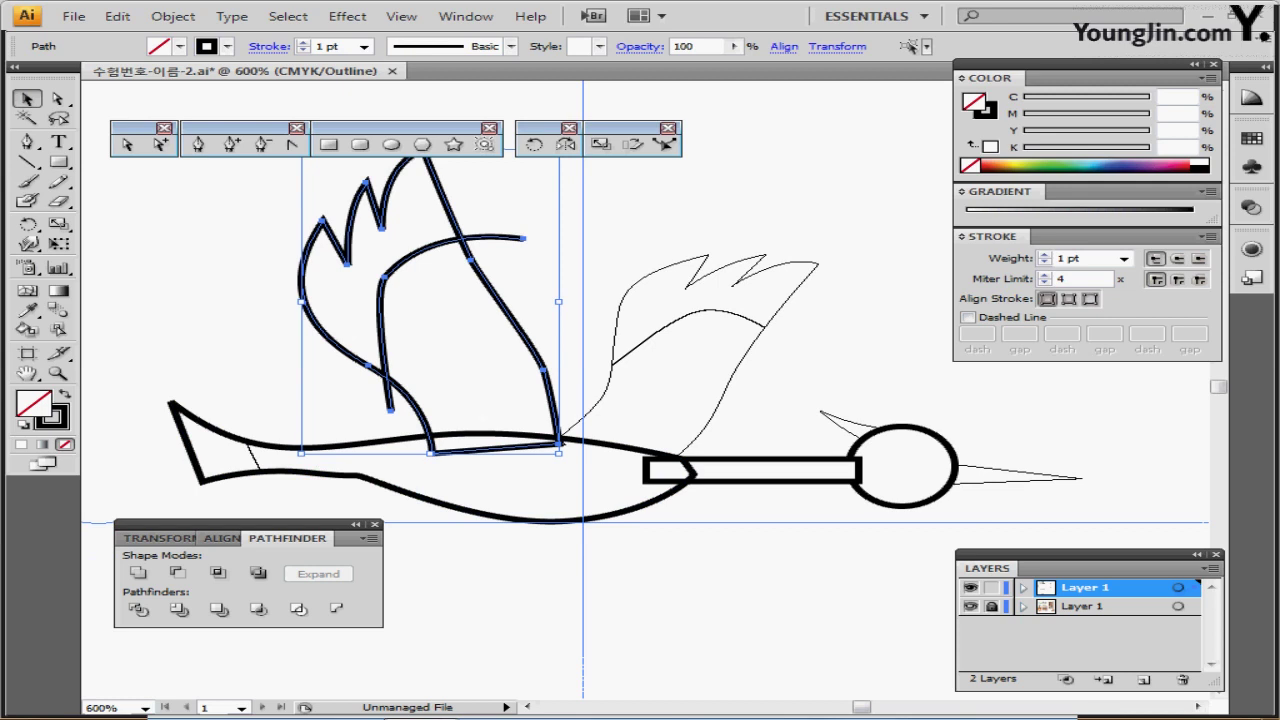
click(138, 609)
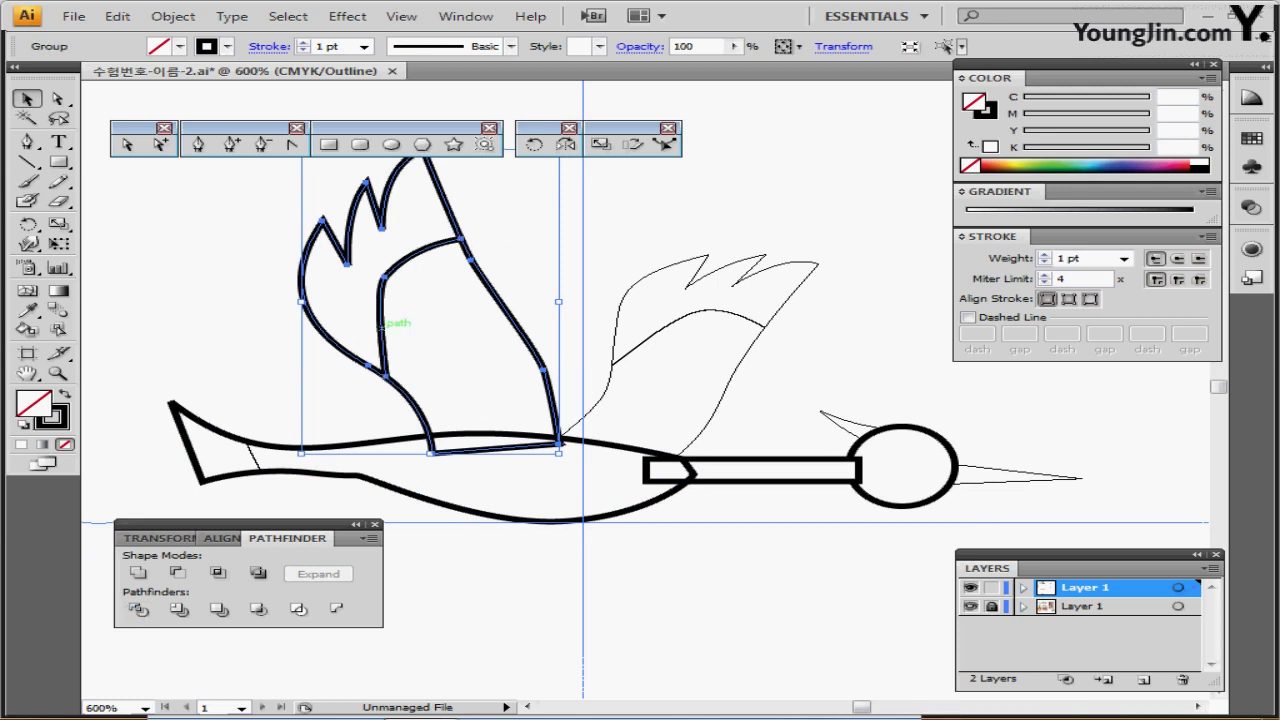
Step: Isolate the divided wing group, fill the feather tips with the black swatch and the inner wing with the beige swatch (Y 10, K 20)
double_click(381, 328)
scroll(381, 328, up, 2)
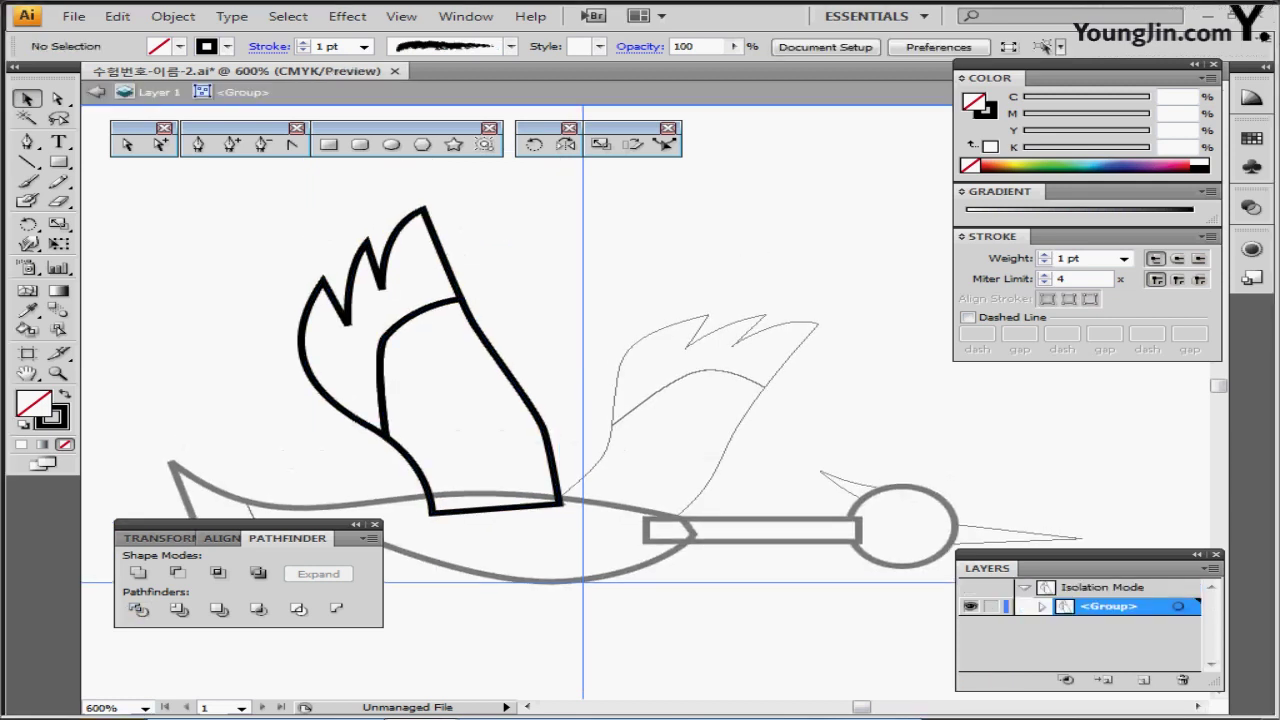
scroll(595, 420, down, 2)
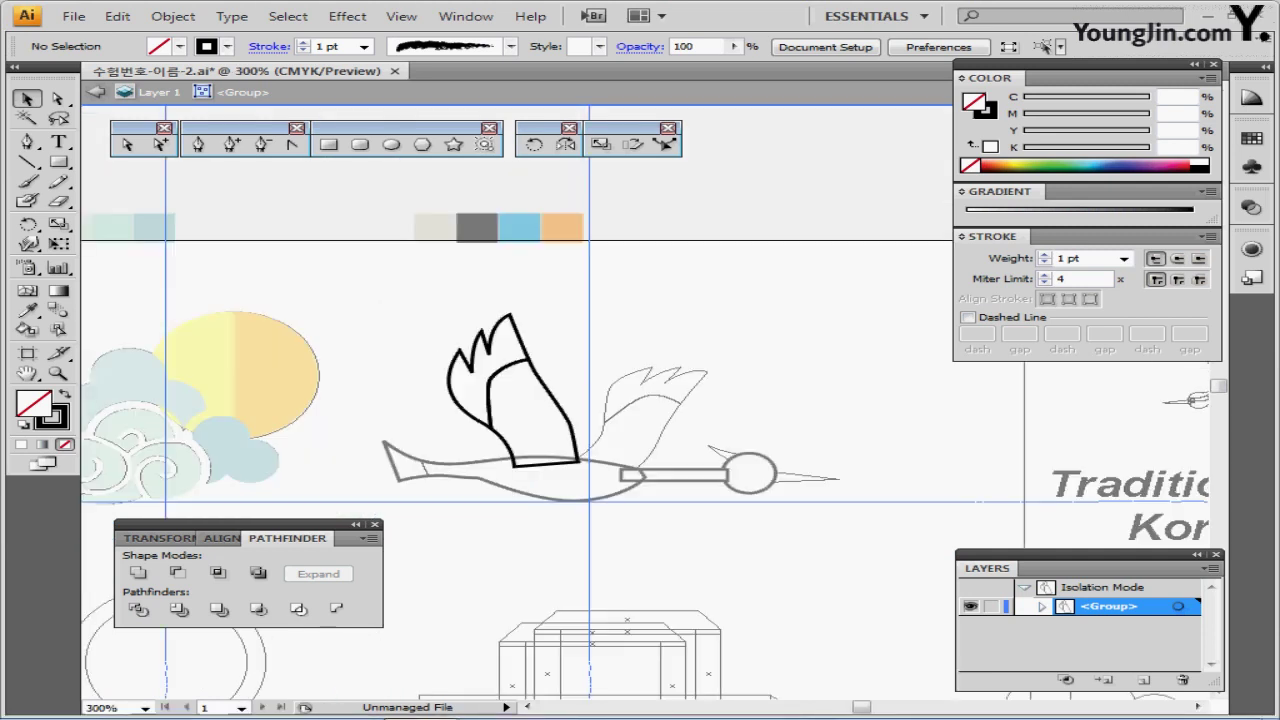
click(456, 345)
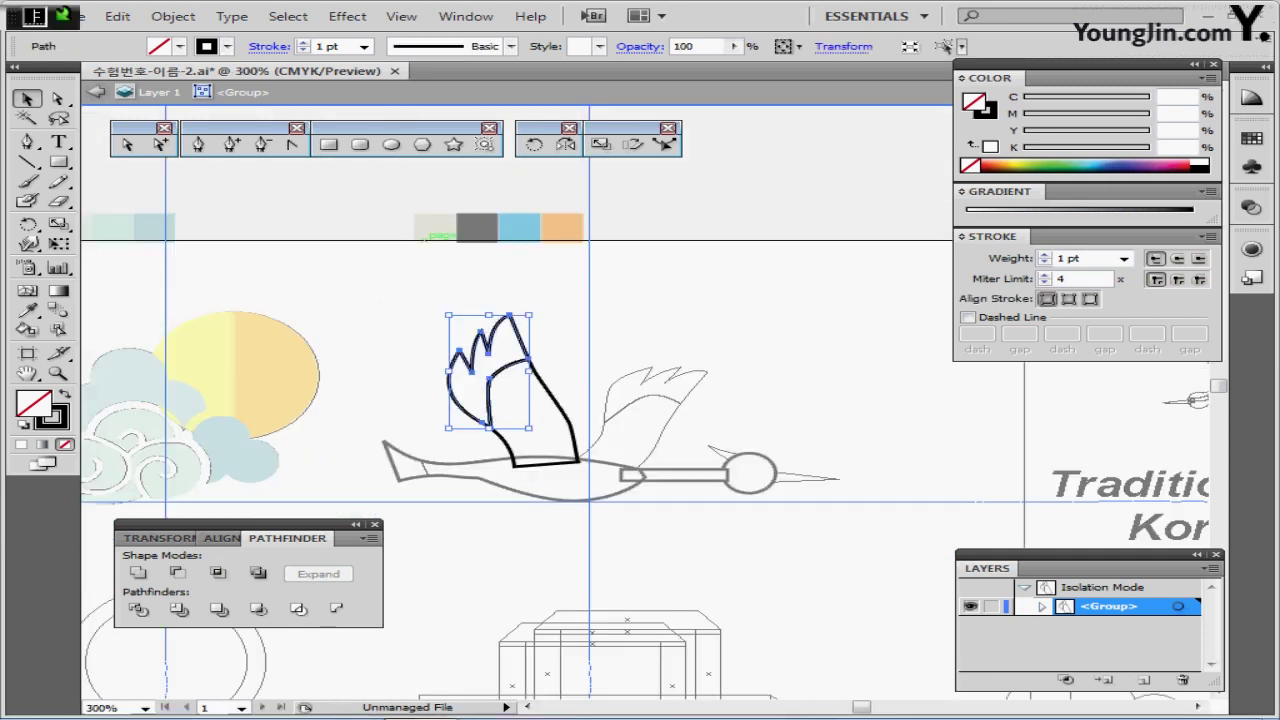
key(i)
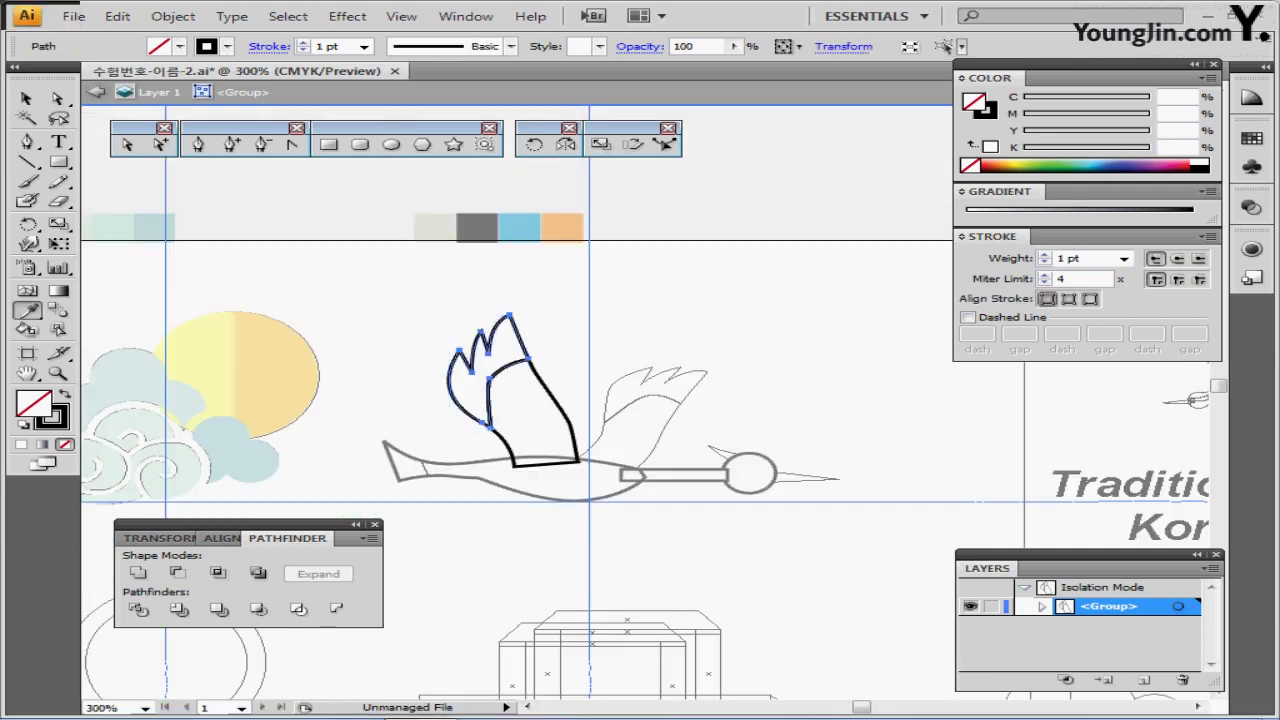
click(477, 228)
click(435, 228)
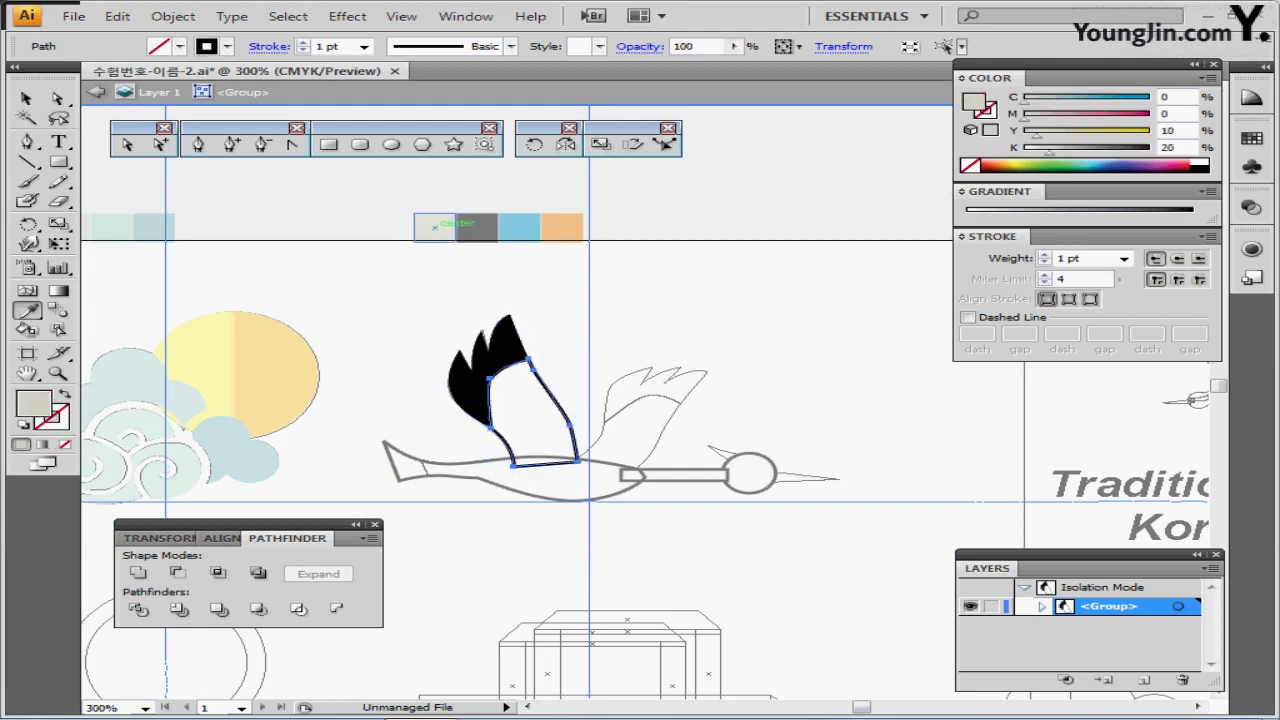
Step: Deselect the wing, leave the group's isolation mode and save the document
key(ctrl+shift+a)
key(Escape)
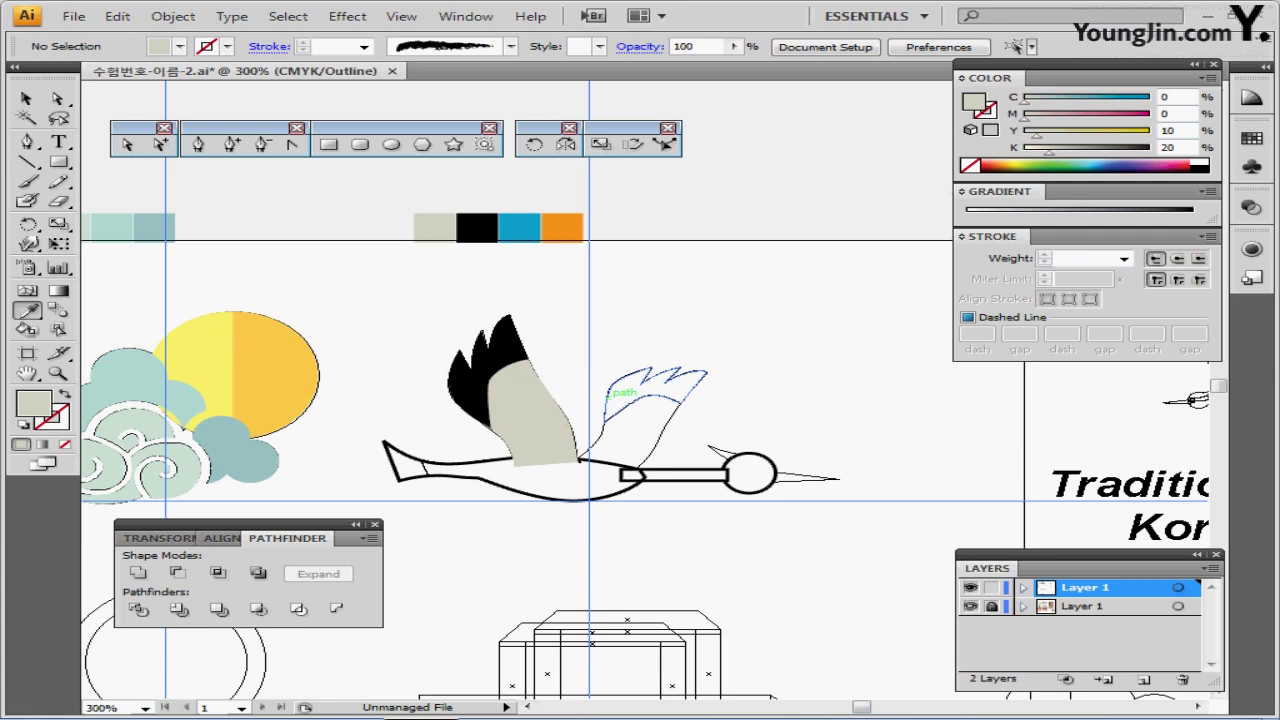
scroll(602, 404, up, 1)
scroll(602, 404, up, 1)
key(ctrl+s)
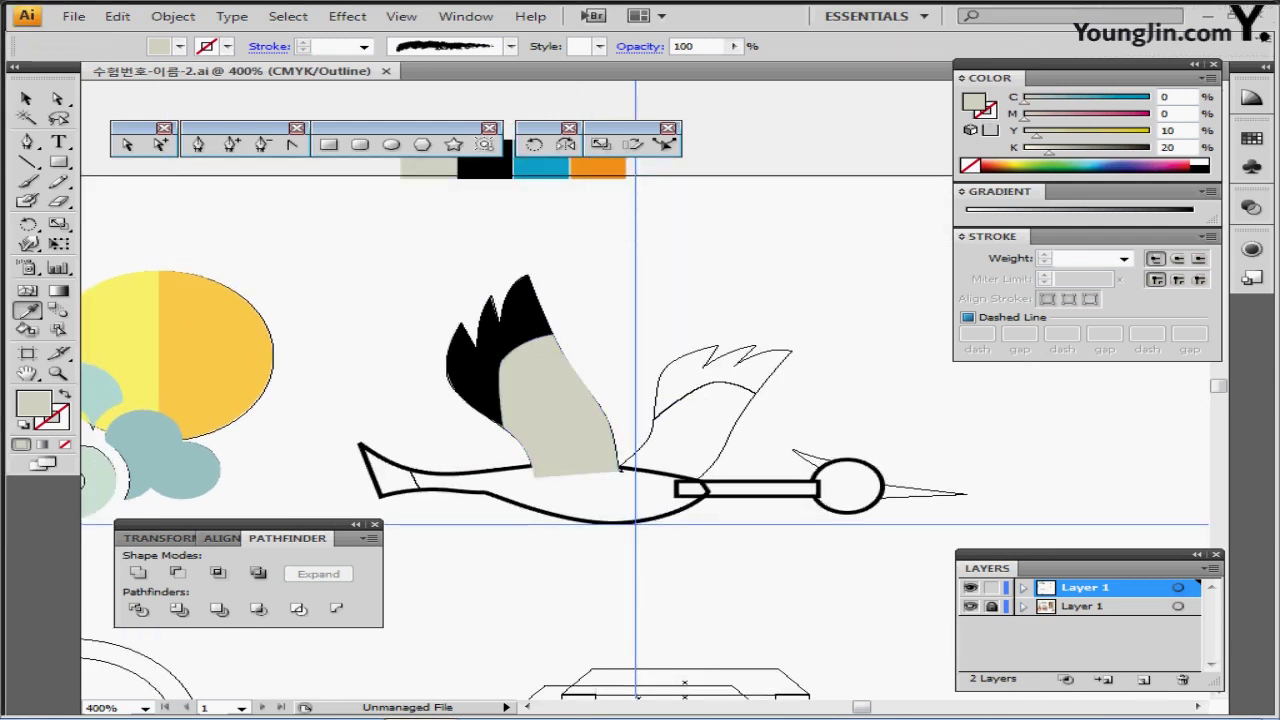
Step: Create a uniformly scaled 80% copy of the wing group and rotate the copy by -50 degrees
click(620, 467)
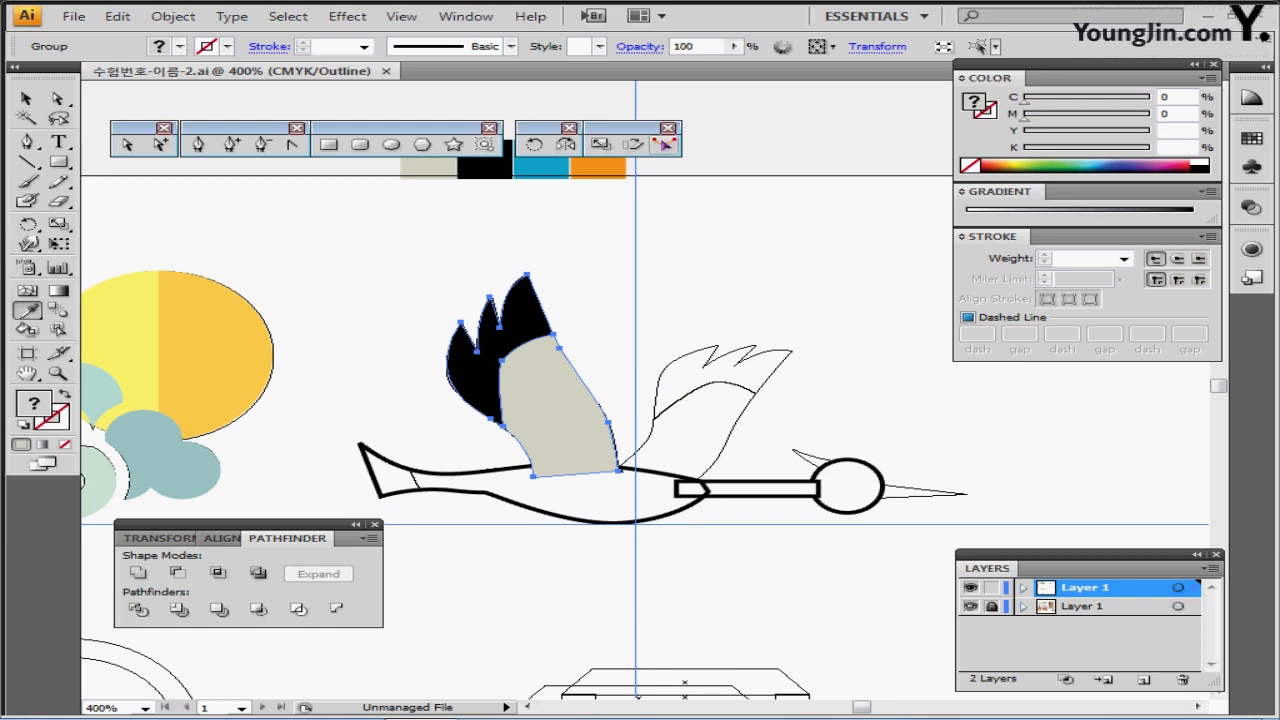
double_click(600, 144)
text(80)
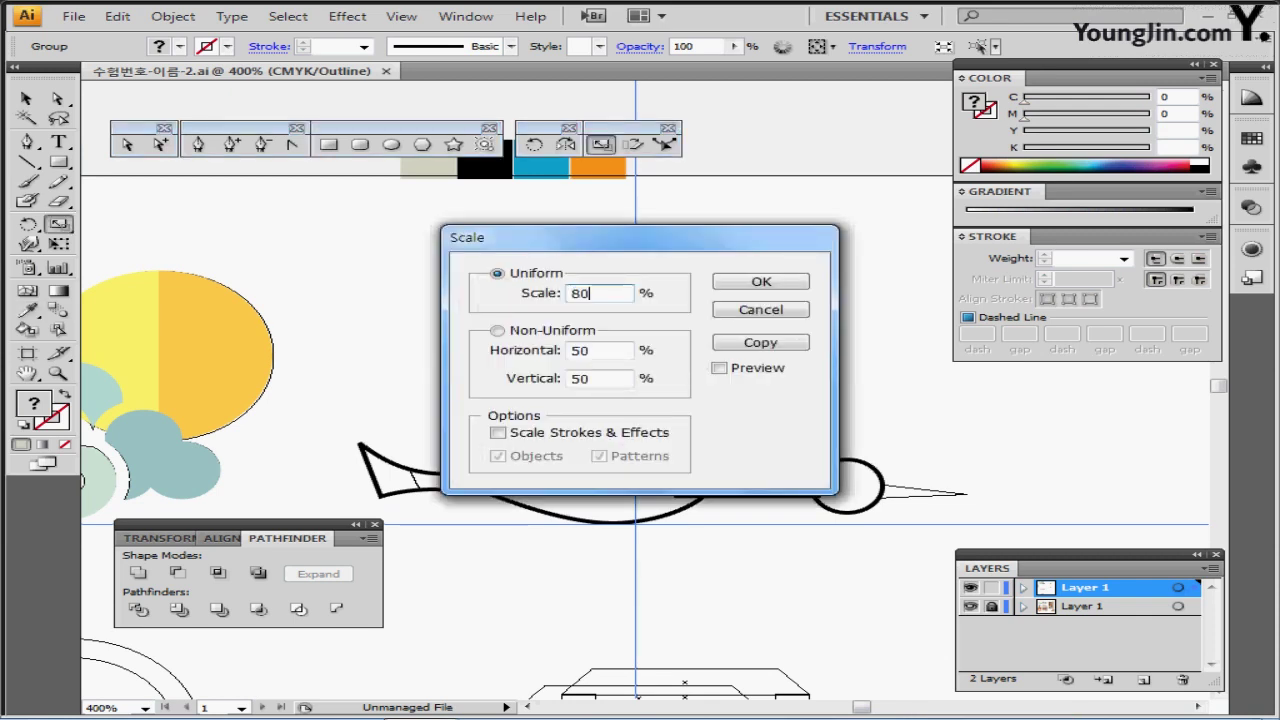
click(760, 342)
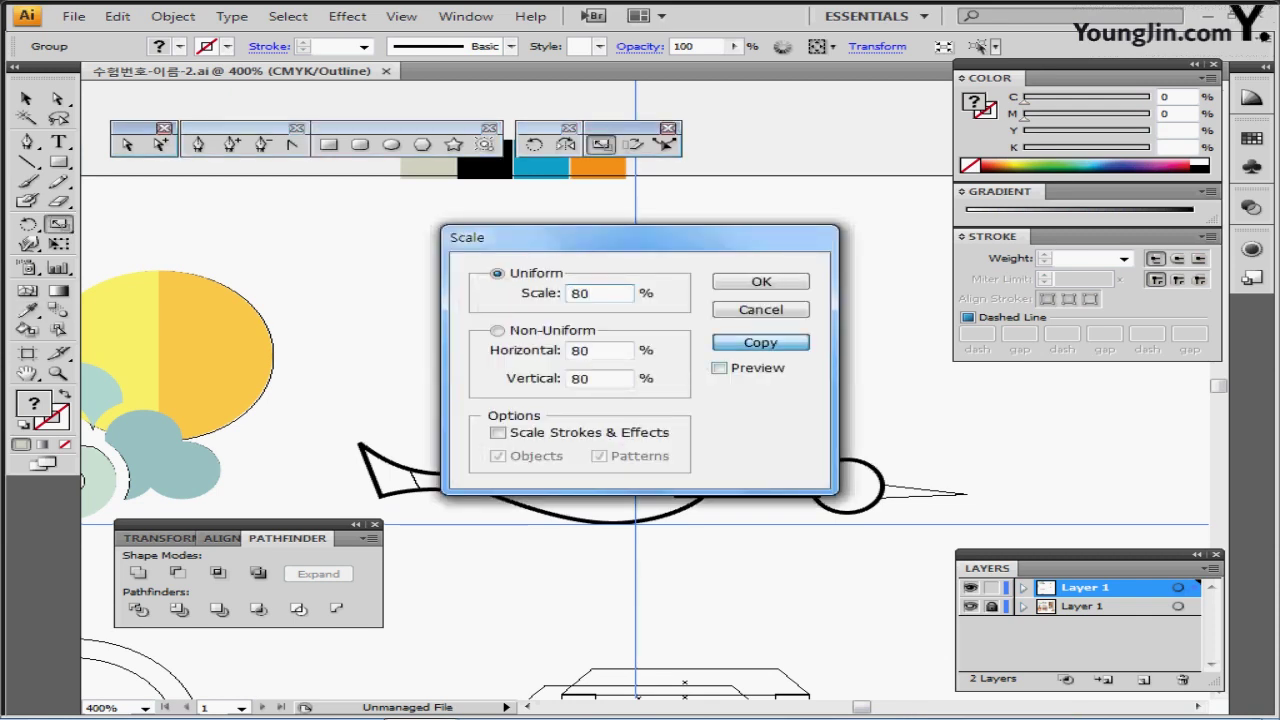
double_click(534, 144)
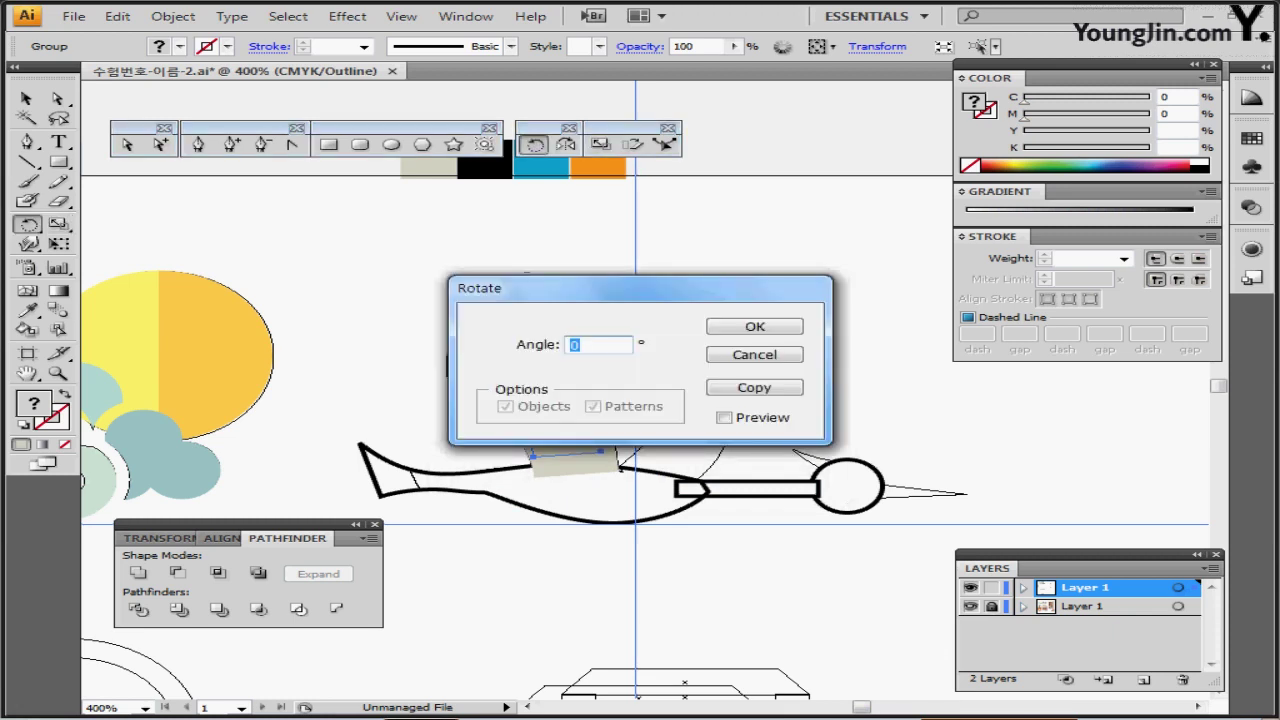
text(-50)
key(alt+c)
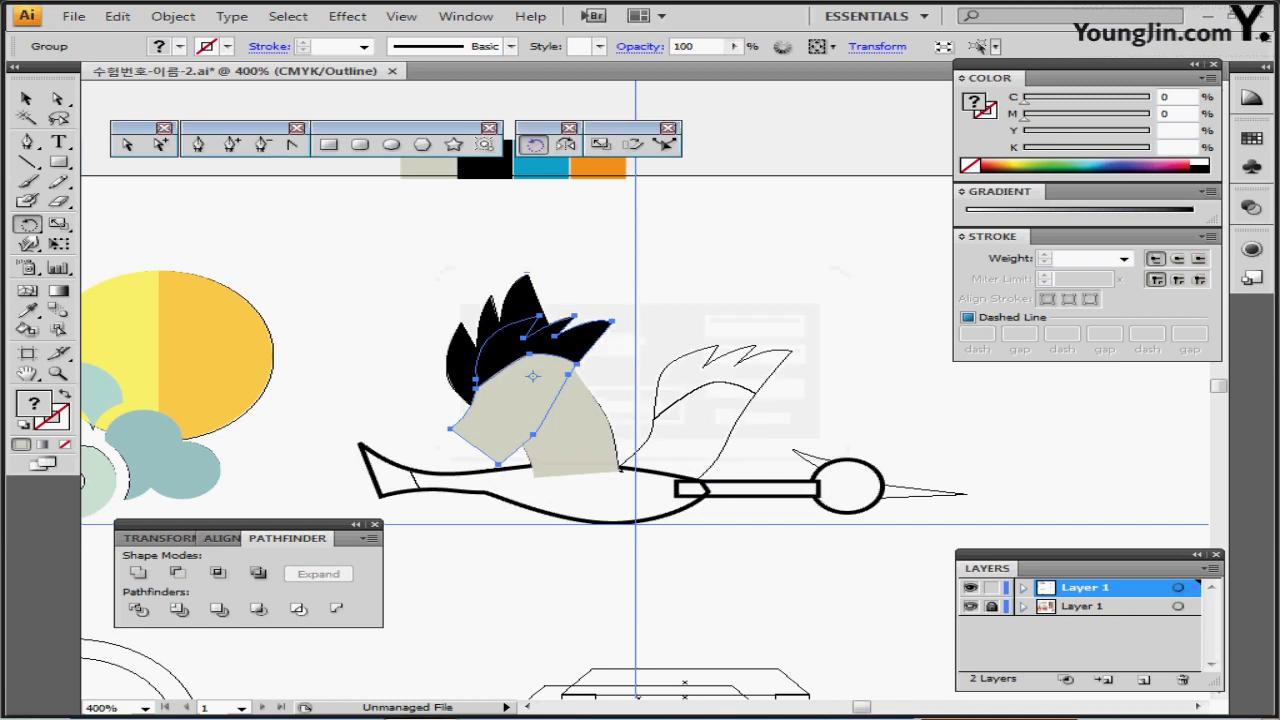
Step: Move the rotated wing copy onto the right wing of the reference and align it with the outline
drag(522, 381, 702, 412)
key(ctrl+plus)
key(ctrl+plus)
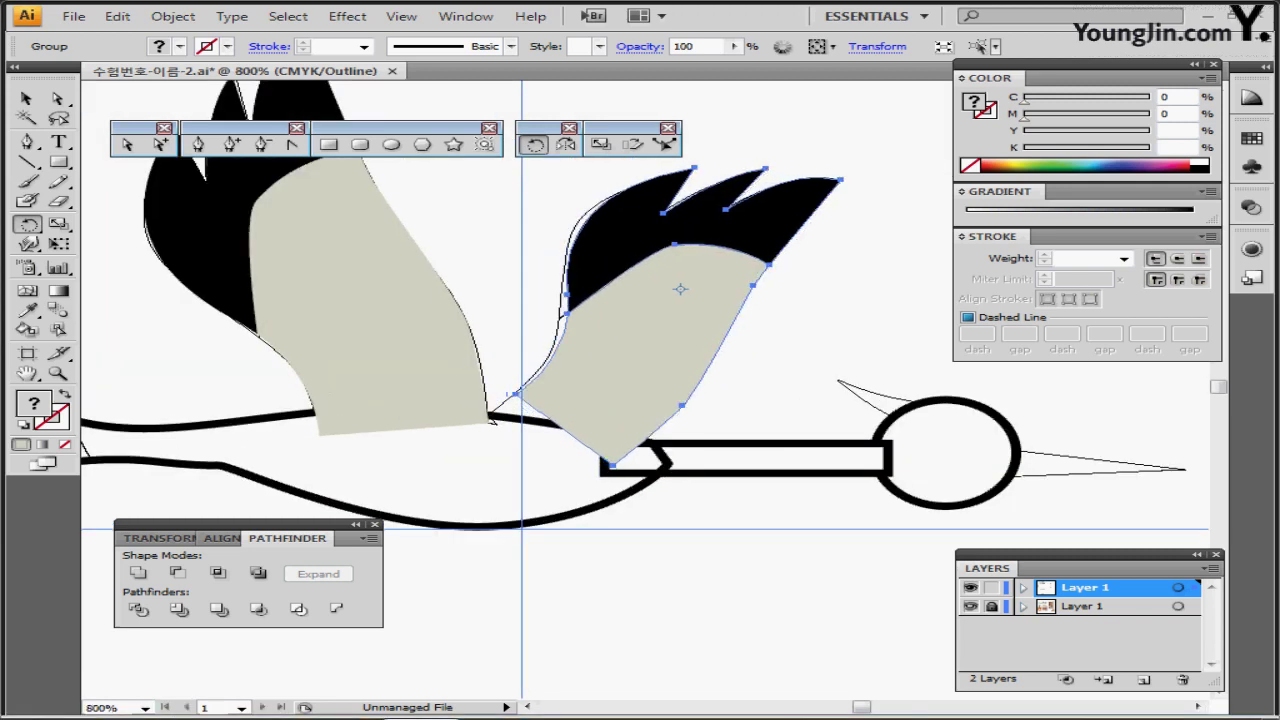
drag(602, 366, 608, 368)
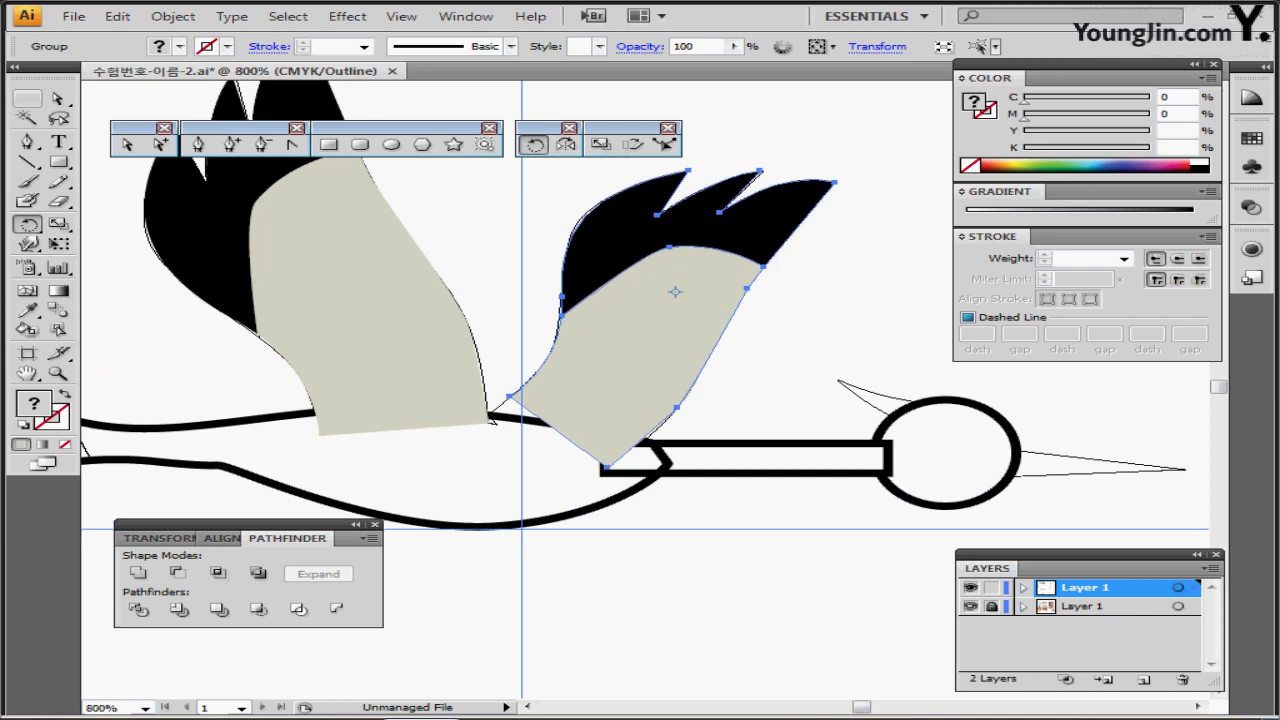
Step: Extend the right wing's lower left anchor point to meet the base of the left wing, and deselect it
click(58, 98)
click(504, 375)
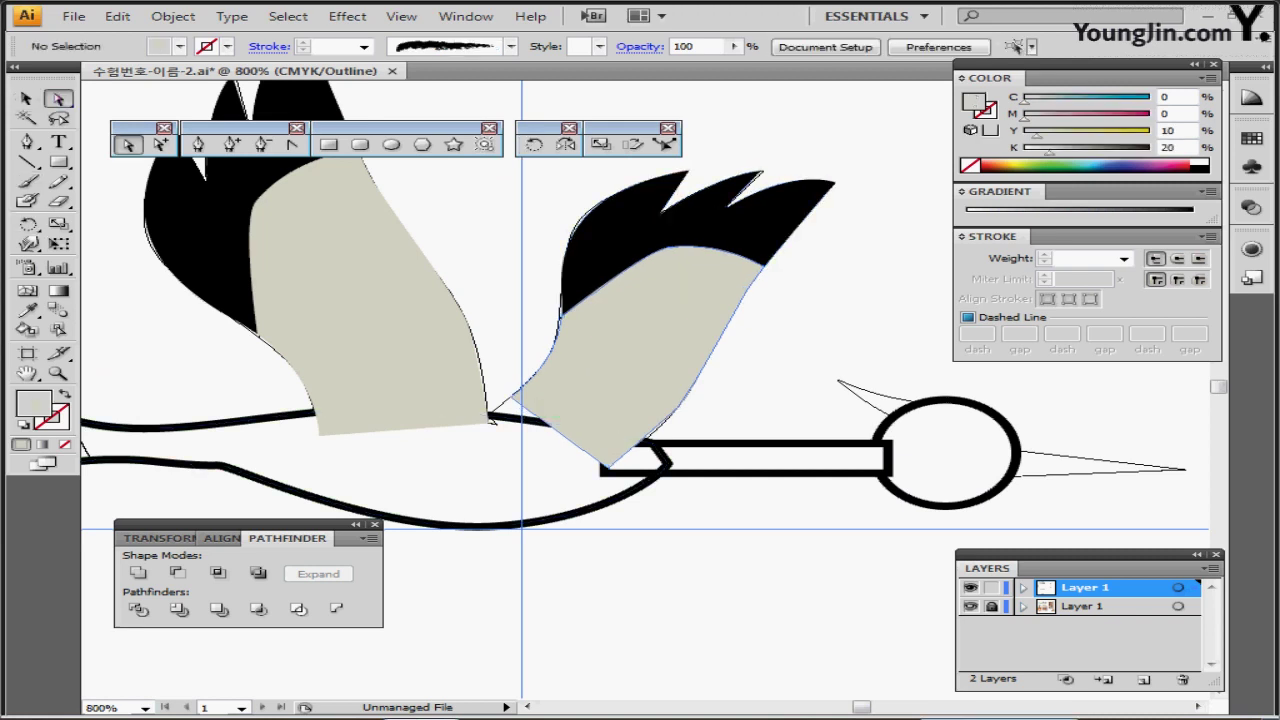
click(510, 397)
drag(511, 397, 476, 424)
key(ctrl+shift+a)
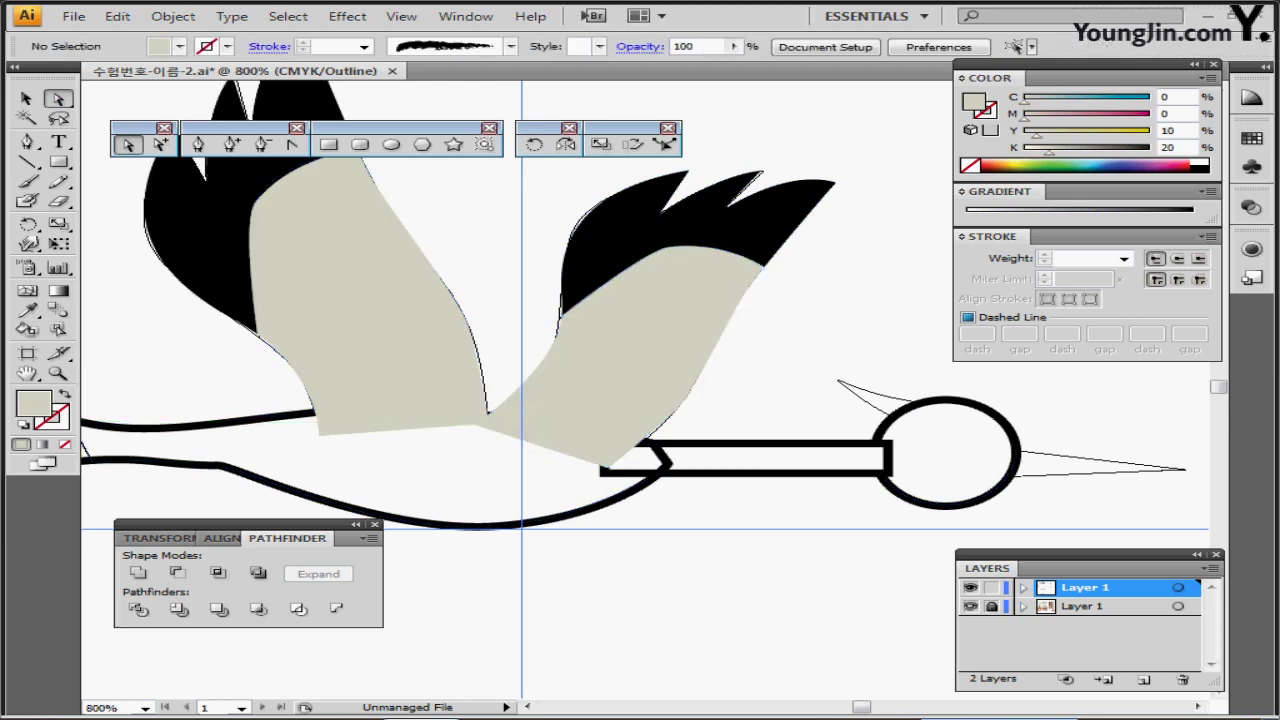
Step: Draw a curved path across the crane's tail along the reference line and divide the body outline with it
ctrl+alt+click(554, 489)
drag(620, 403, 614, 489)
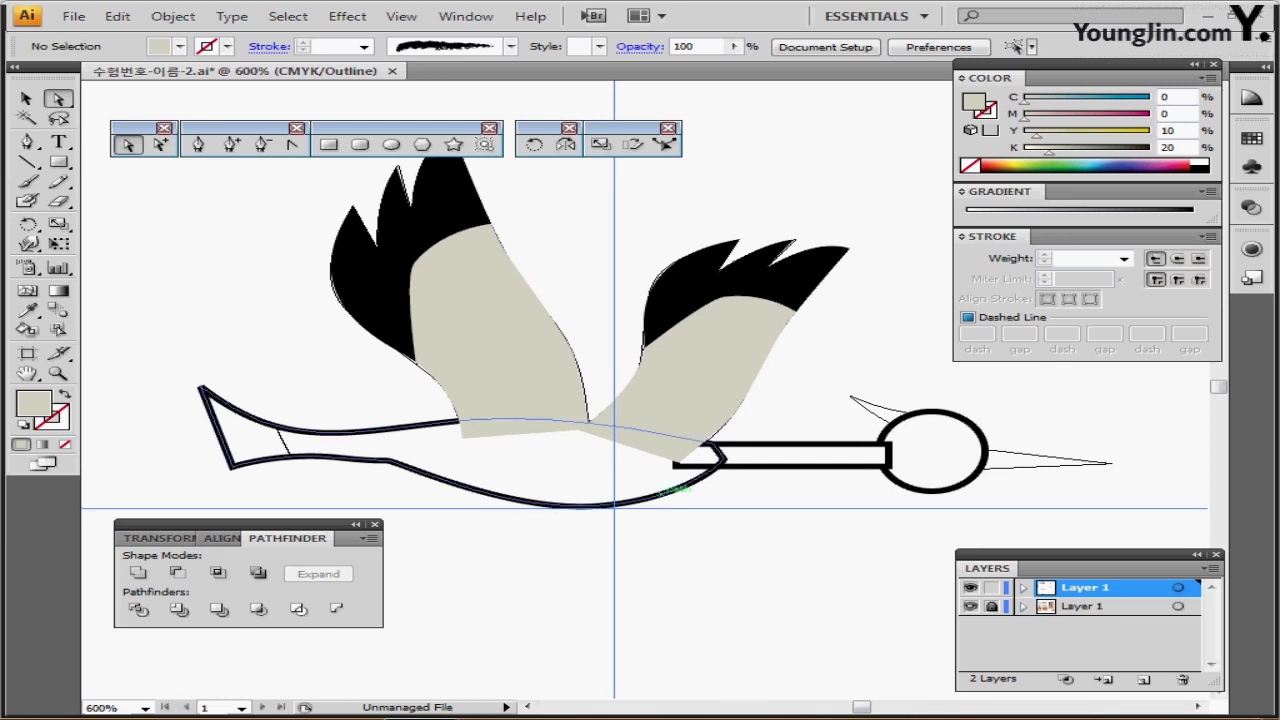
key(p)
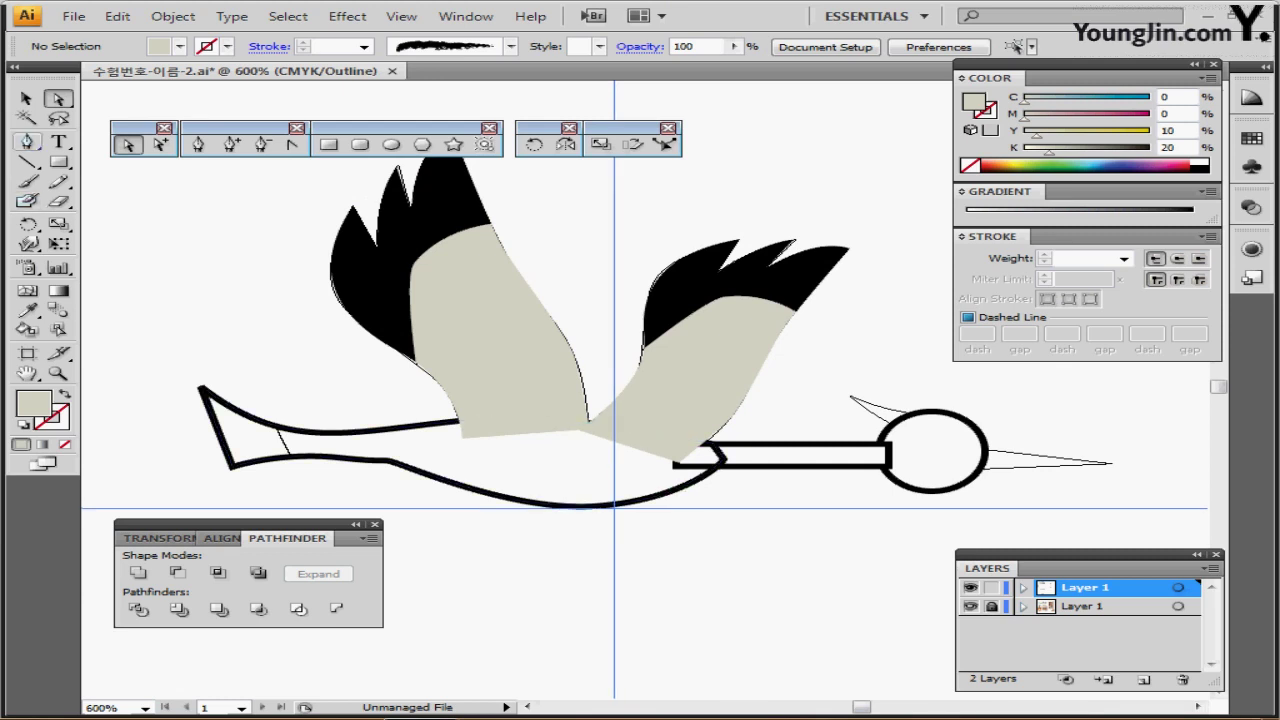
click(267, 395)
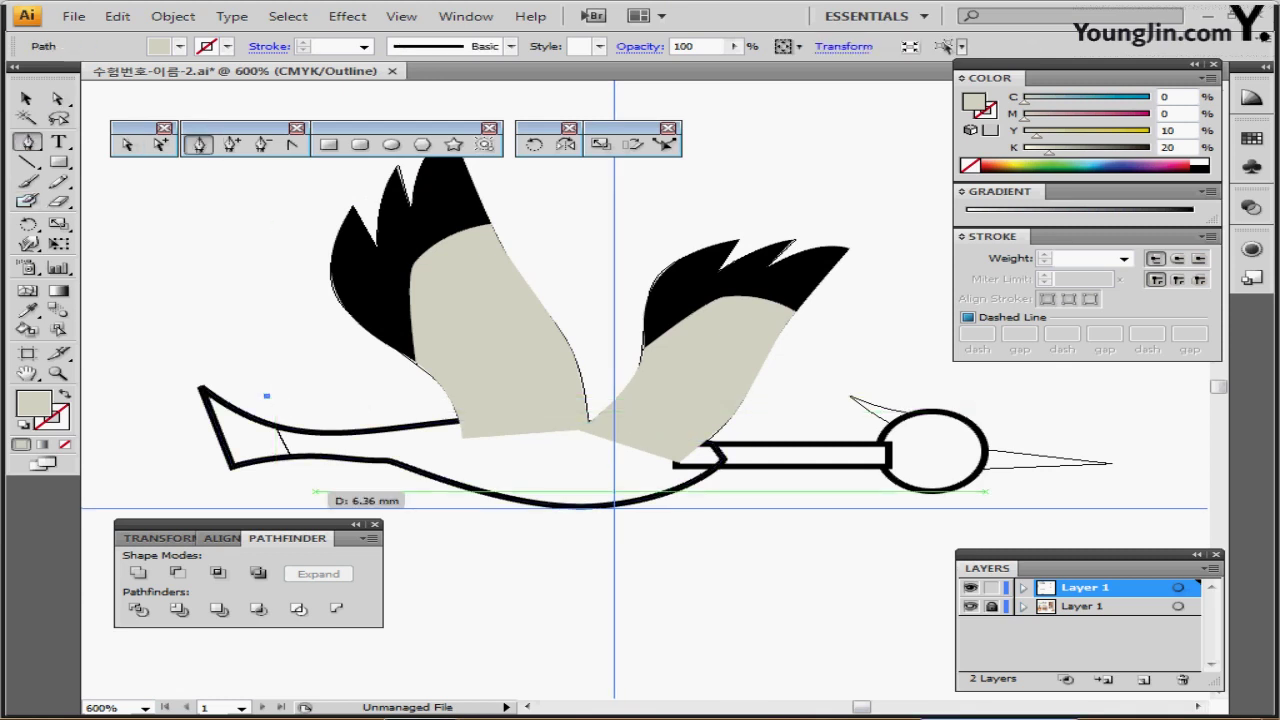
drag(315, 490, 343, 507)
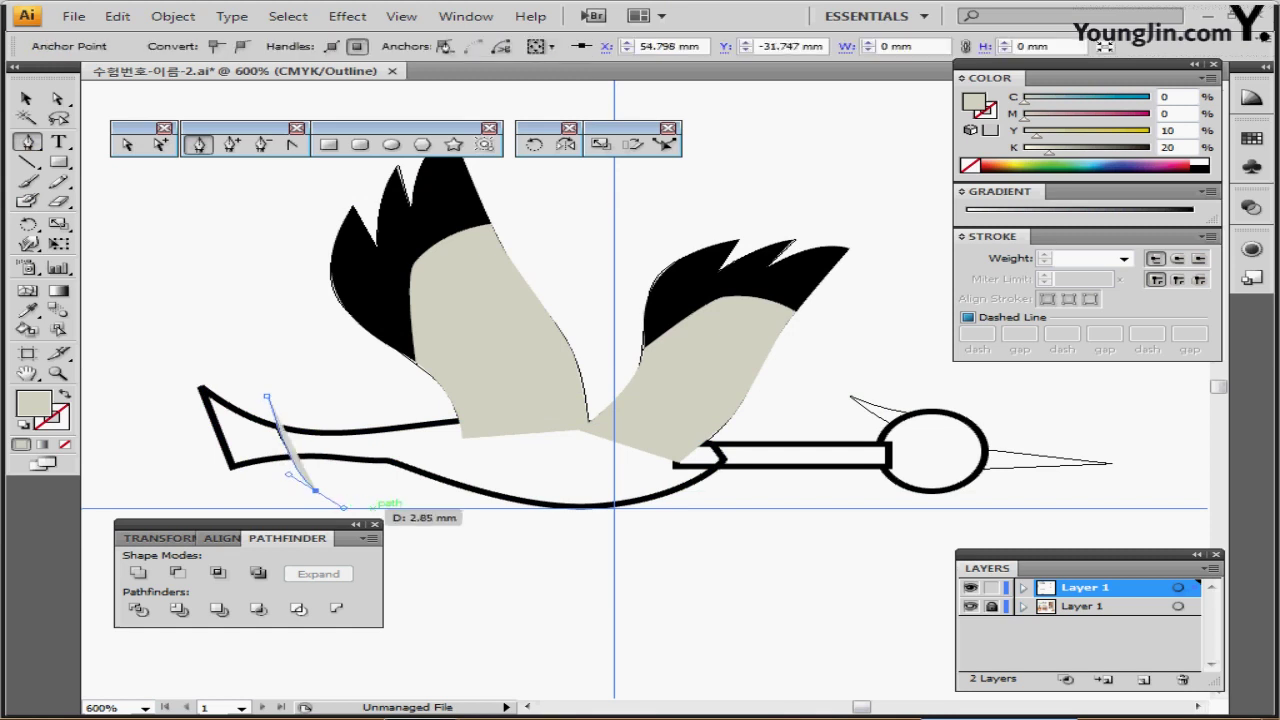
drag(151, 420, 308, 487)
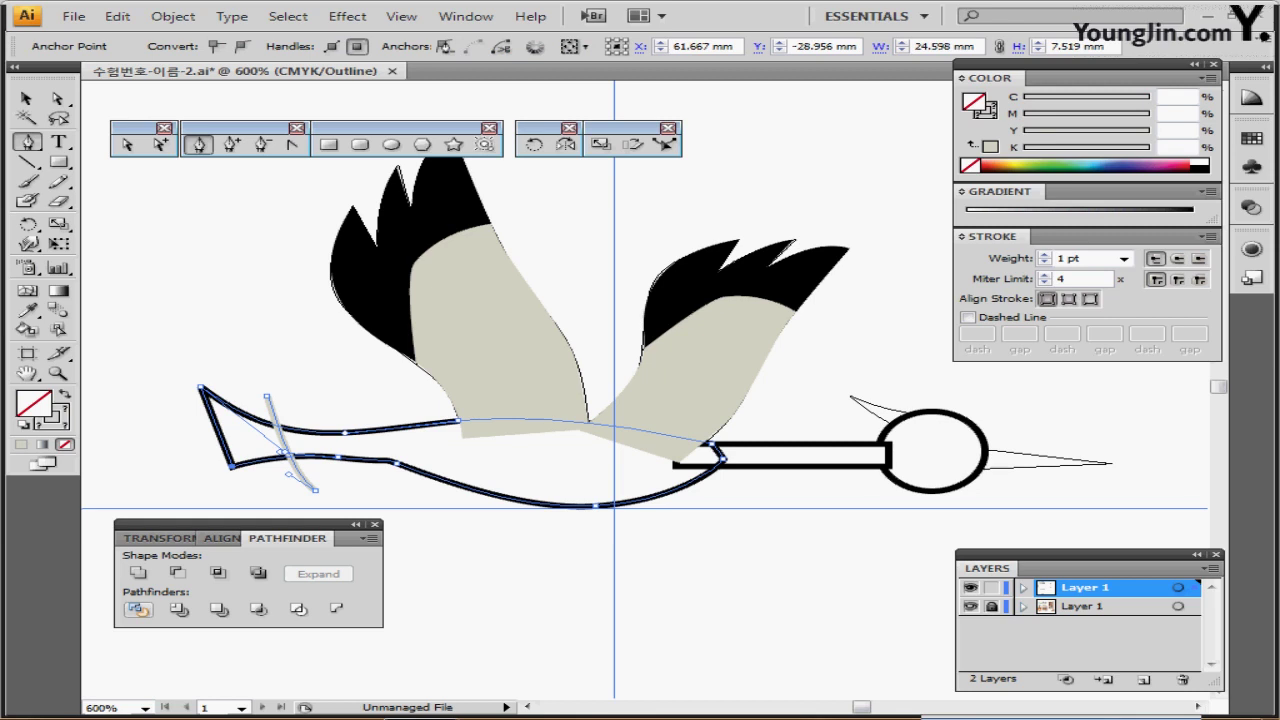
click(138, 609)
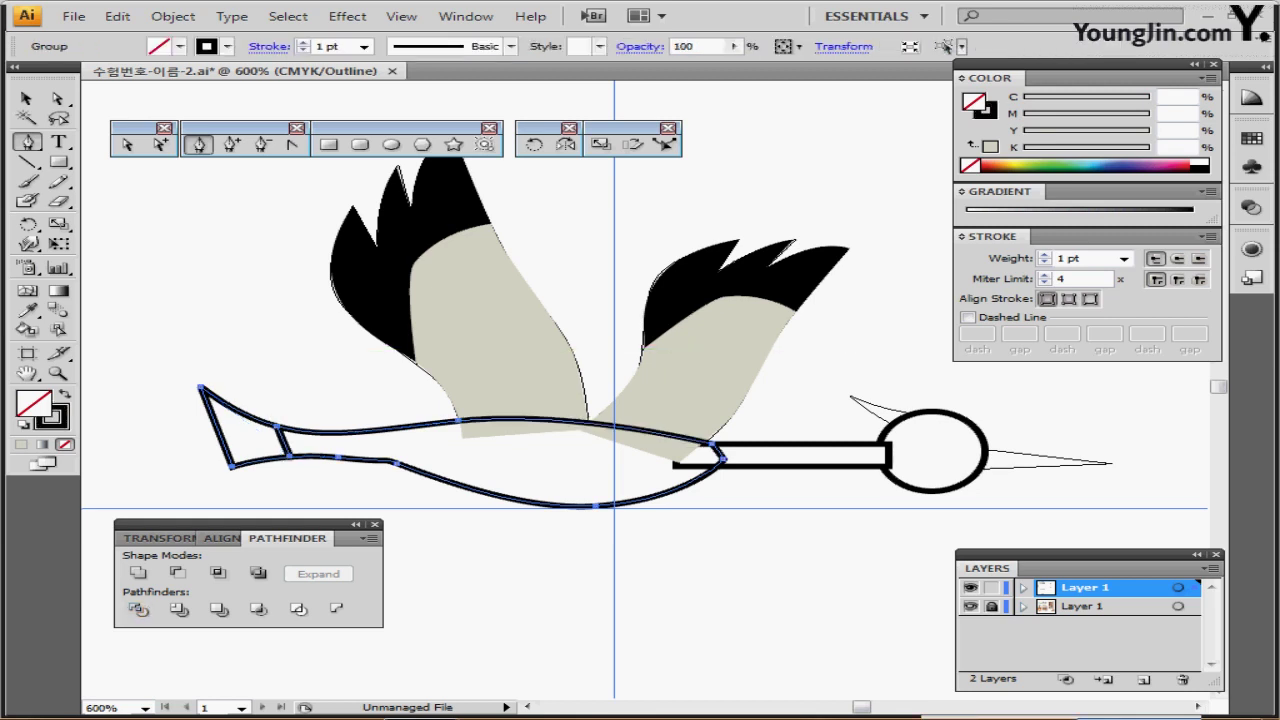
Step: Fill the tail tip with the wing tip's black and the body with the wing's beige-grey by sampling both, leaving nothing selected
ctrl+click(201, 388)
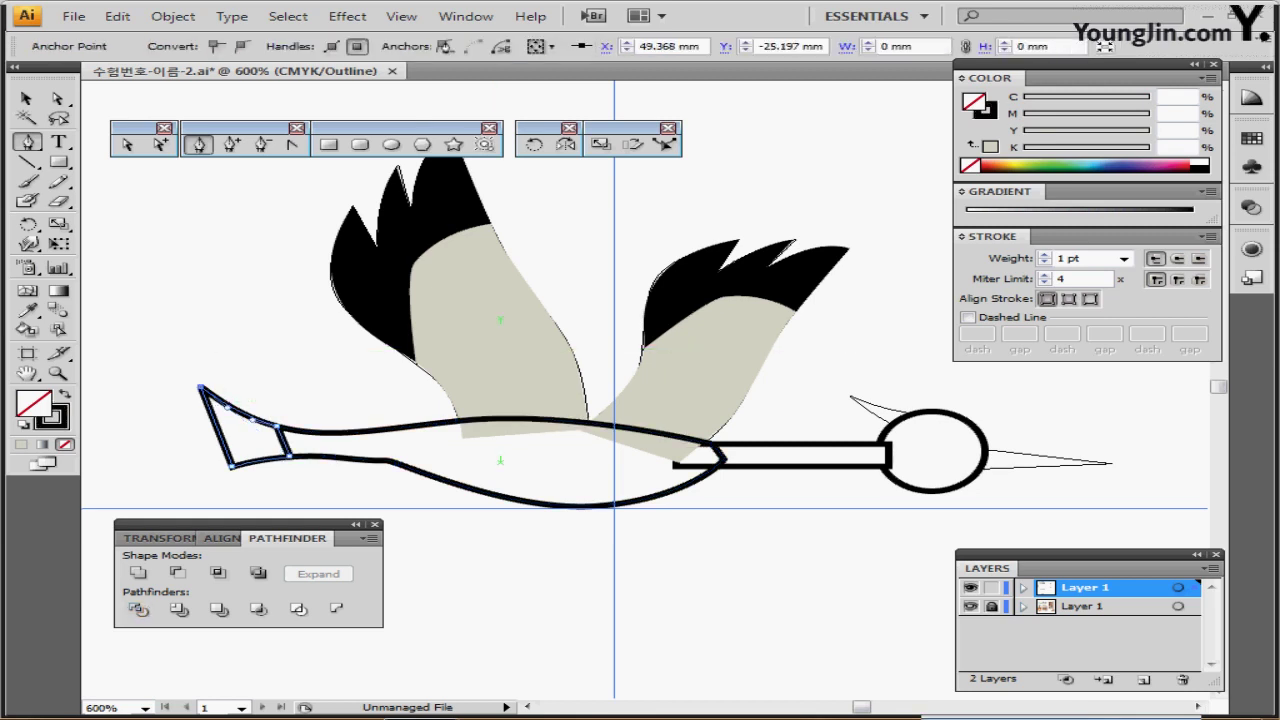
key(i)
click(384, 290)
ctrl+click(338, 457)
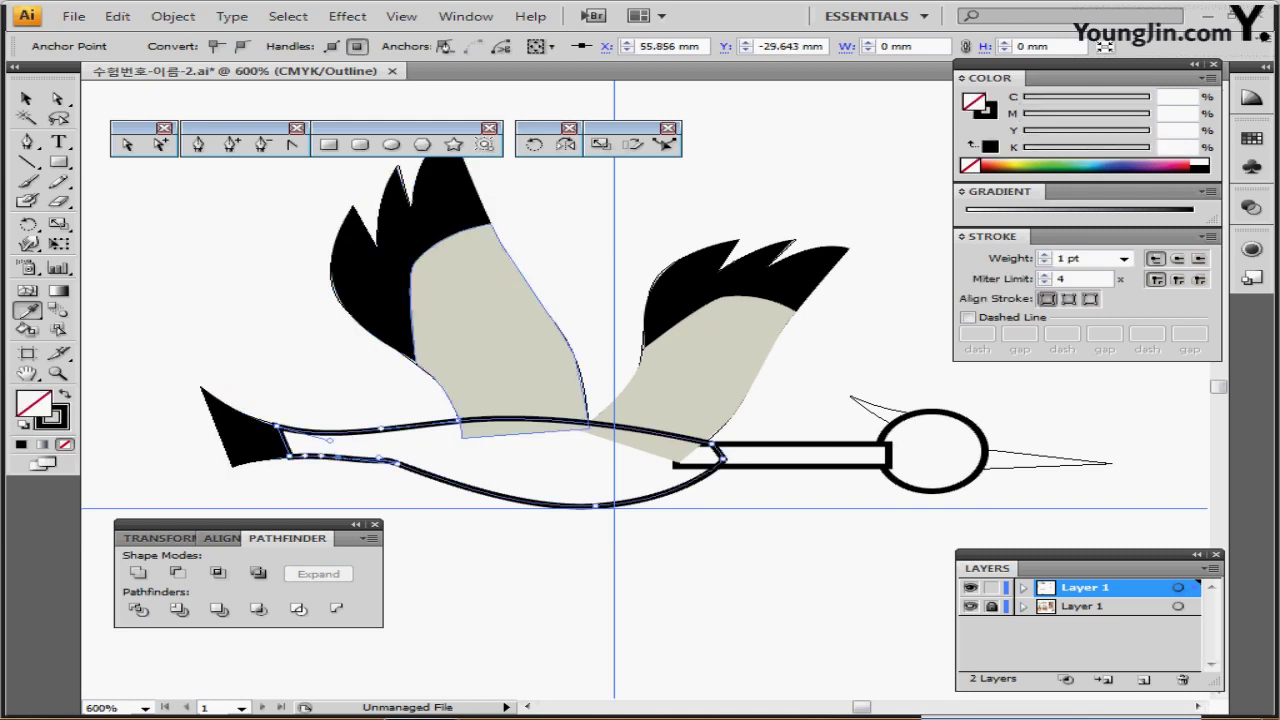
click(482, 360)
key(ctrl+shift+a)
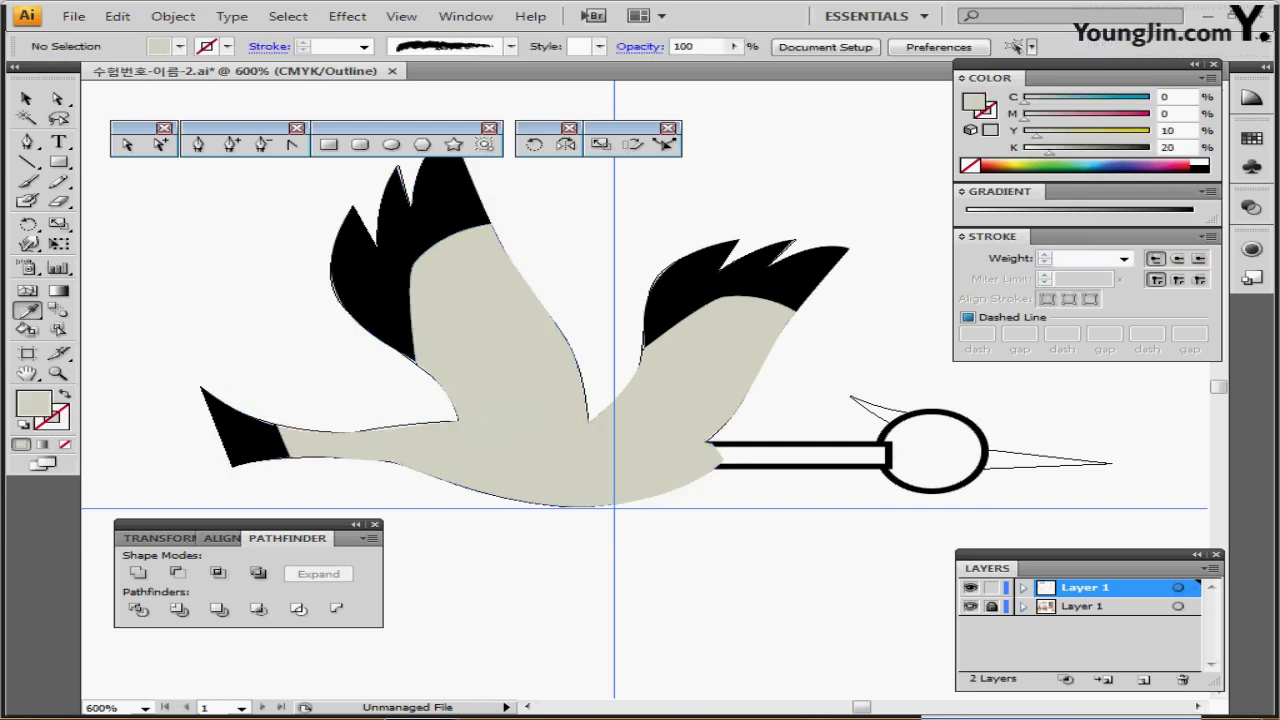
Step: Unite the body, both beige-grey wing parts, the neck and the head into one shape, and save the document
drag(349, 494, 894, 437)
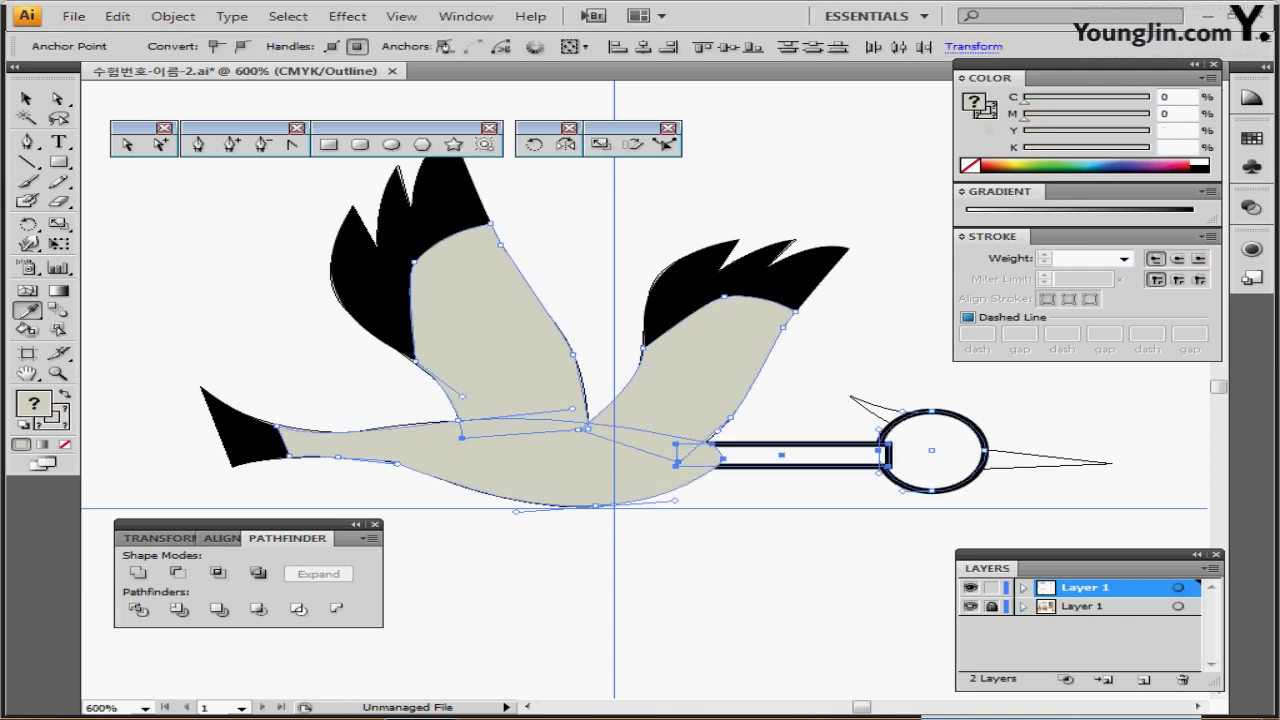
click(138, 573)
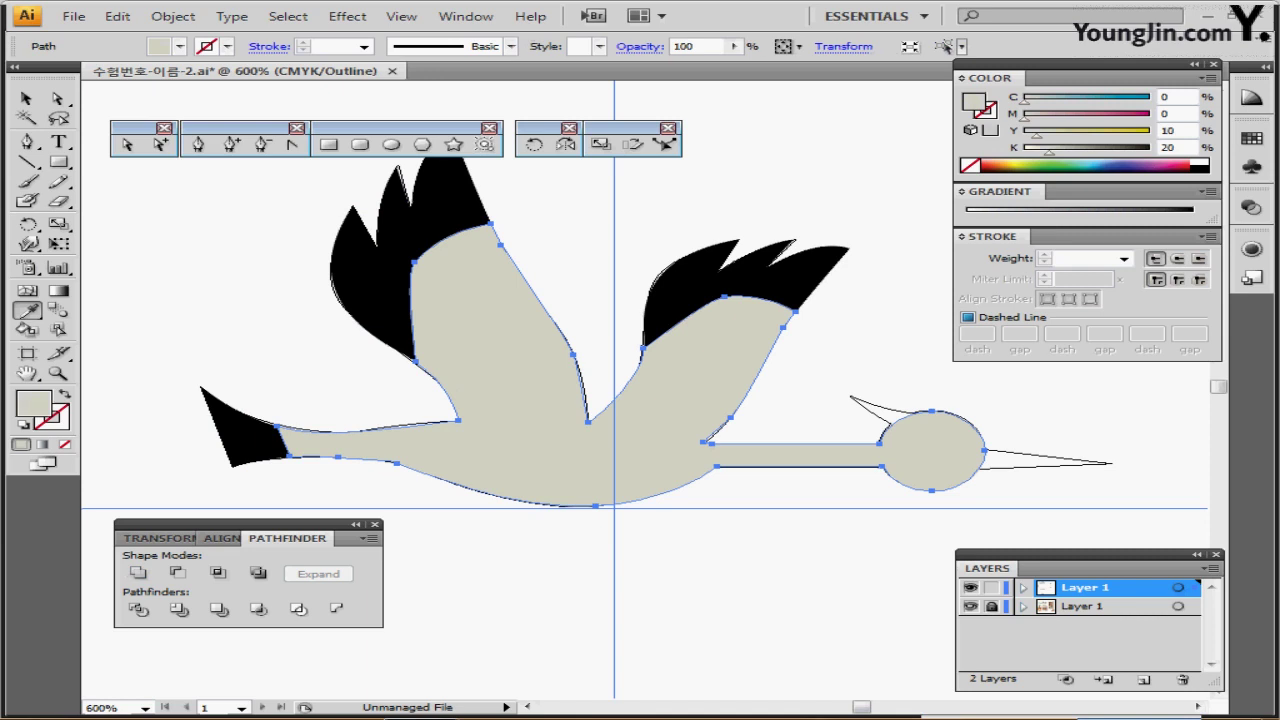
scroll(640, 400, right, 1)
key(ctrl+s)
Step: Isolate the group containing the united crane body and display it in outline view around the head
click(27, 98)
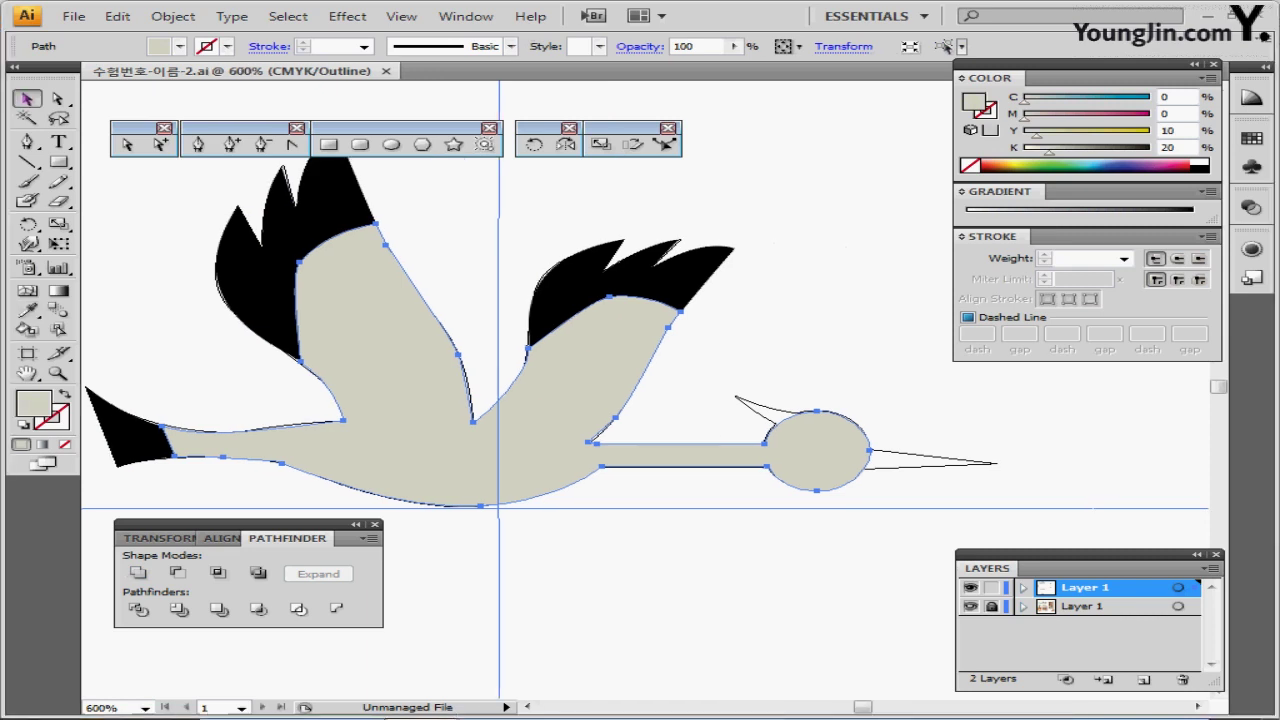
double_click(450, 450)
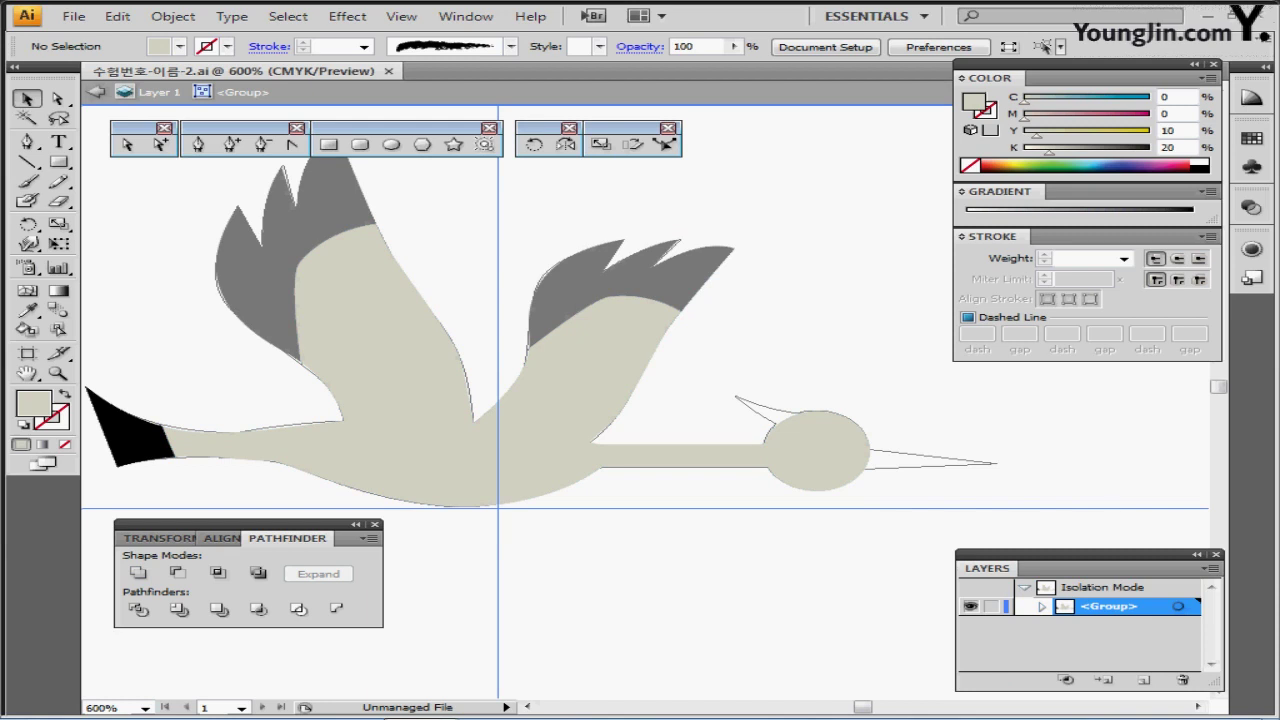
key(ctrl+y)
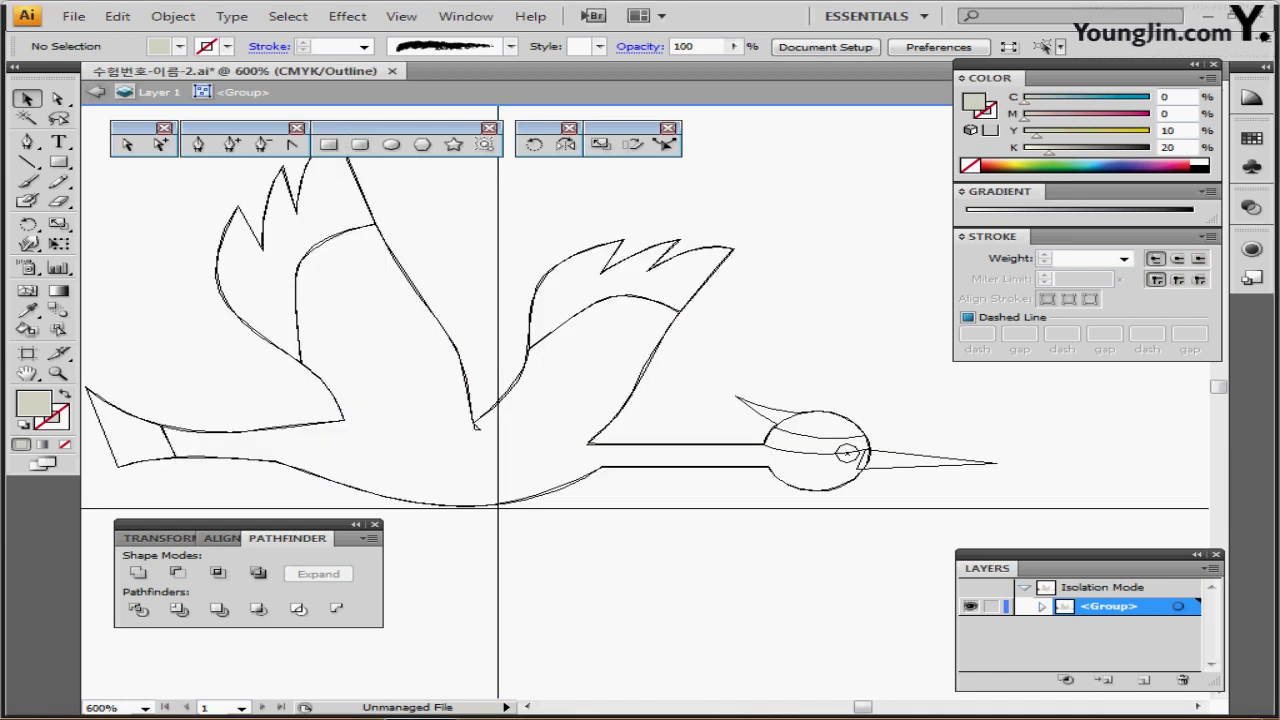
ctrl+click(772, 470)
ctrl+click(806, 389)
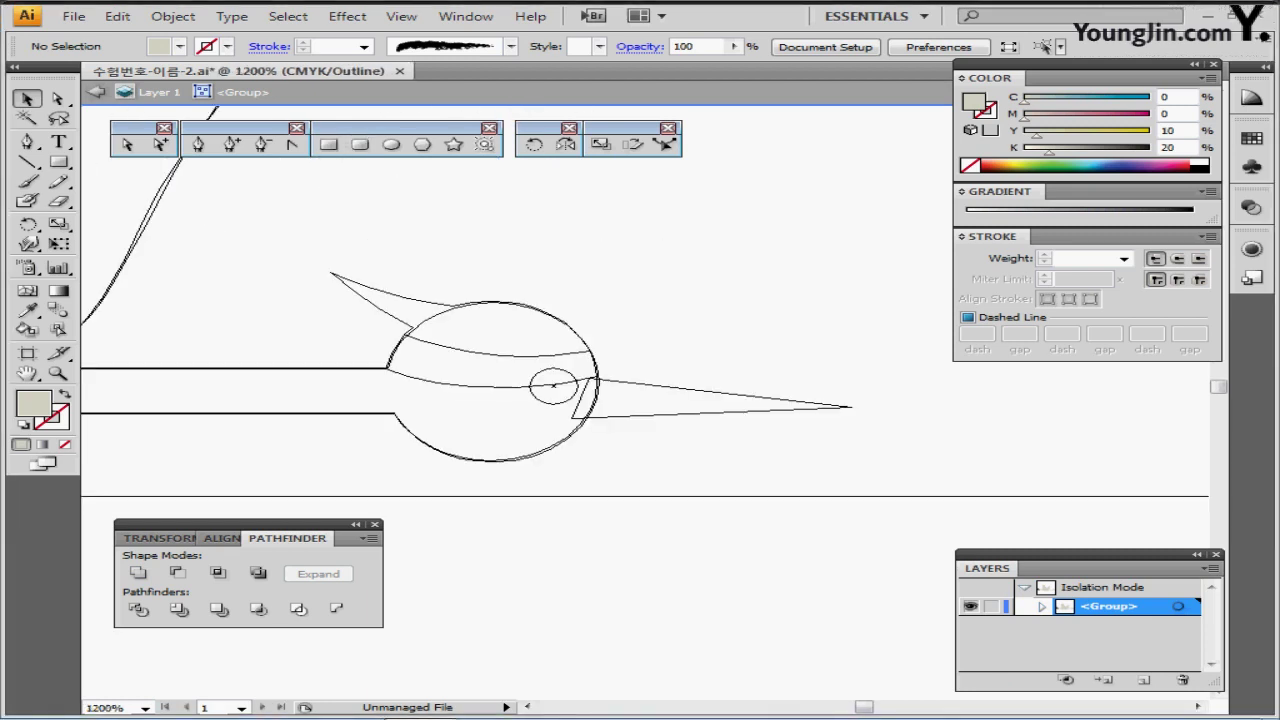
Step: Trace the two curved reference lines across the head as separate open paths extending past both sides of the head
click(198, 144)
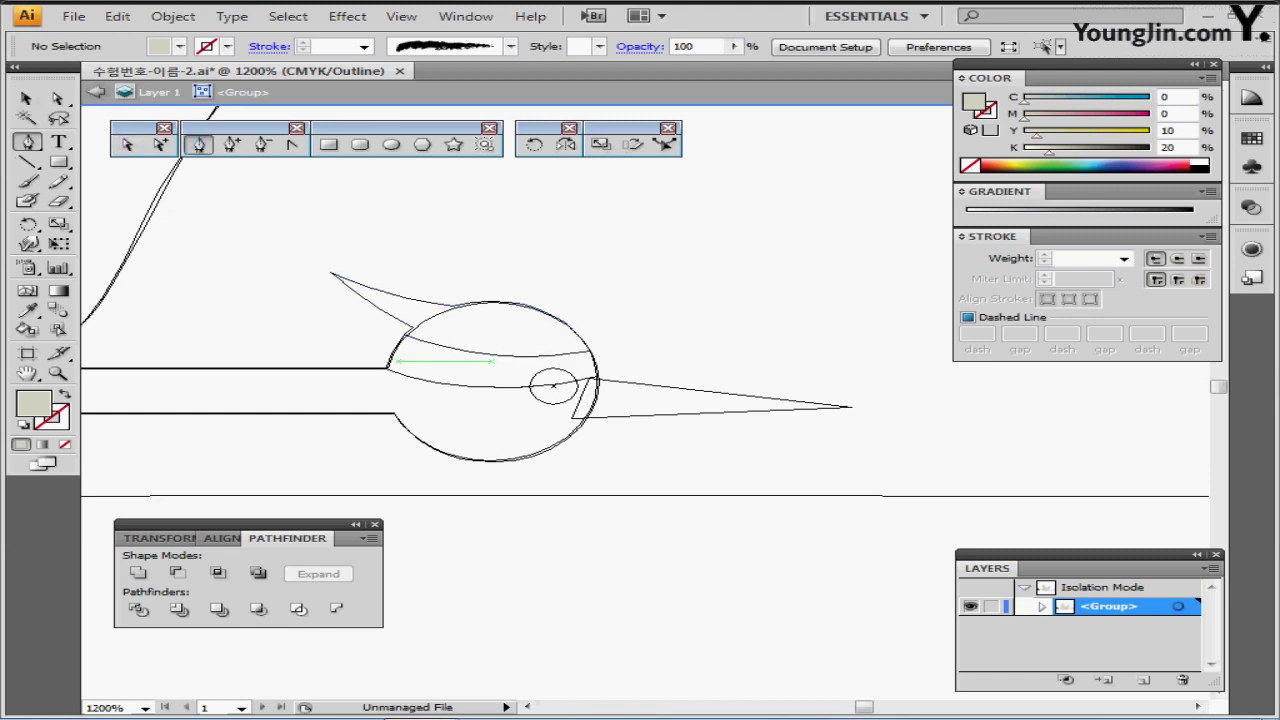
click(379, 324)
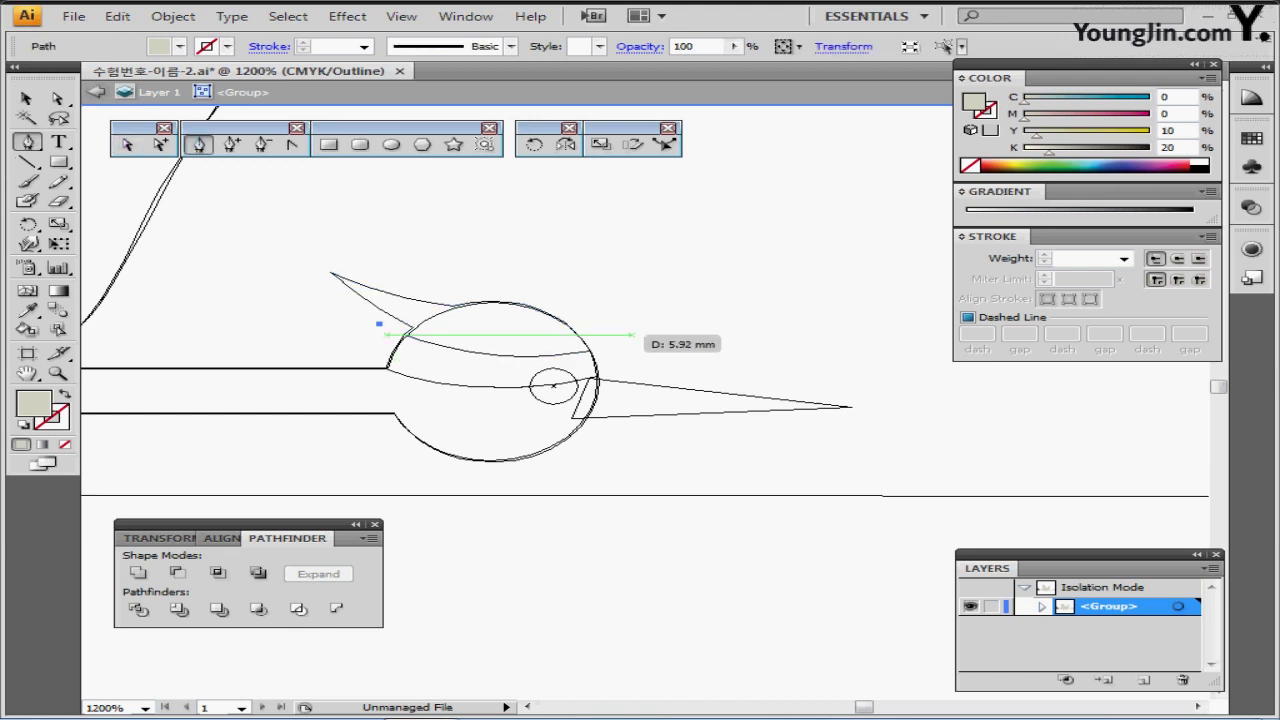
drag(634, 333, 754, 284)
key(ctrl+shift+a)
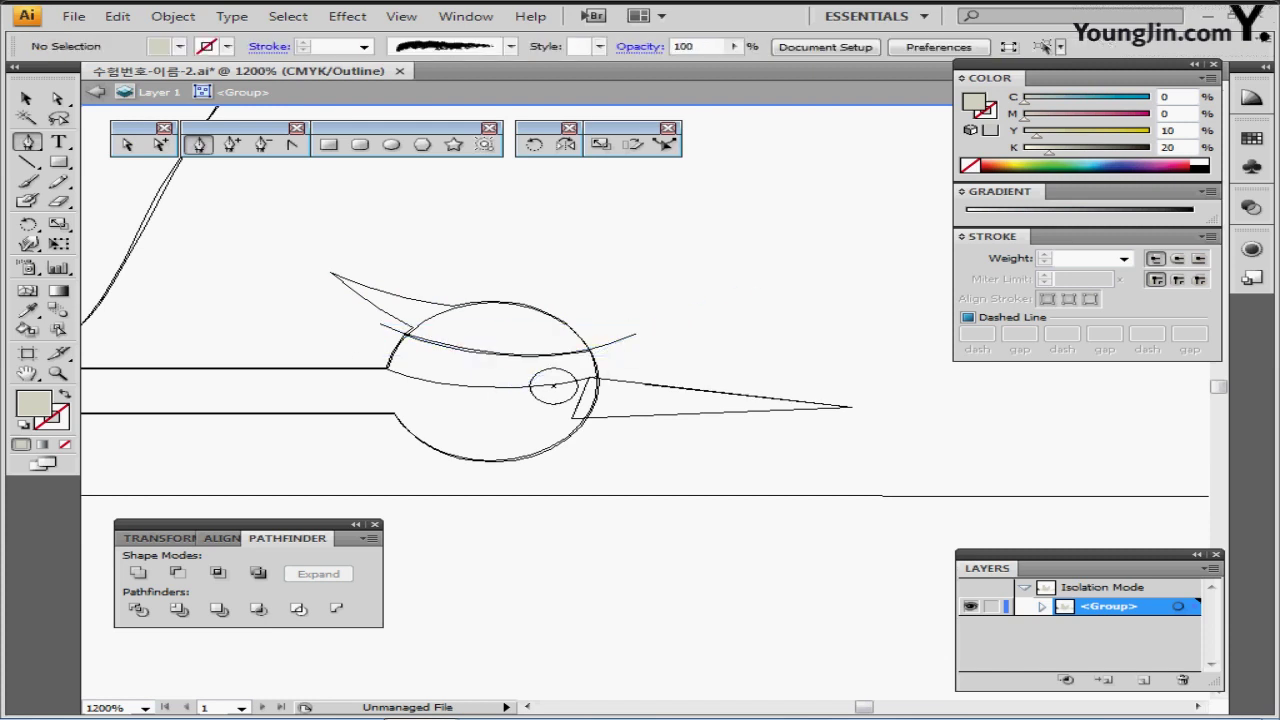
click(358, 354)
drag(615, 368, 763, 315)
ctrl+click(757, 322)
Step: Trace the pointed crest behind the head as a closed curved shape whose base overlaps the head, and deselect it
click(472, 309)
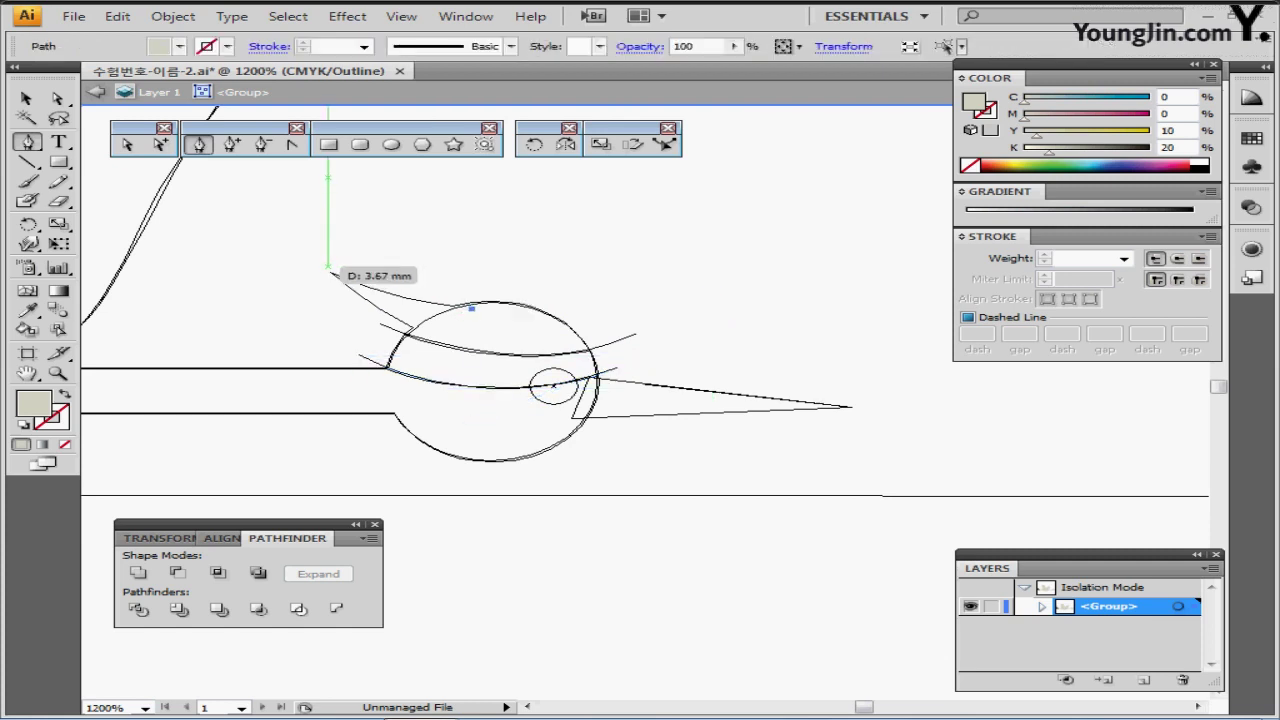
drag(329, 271, 306, 253)
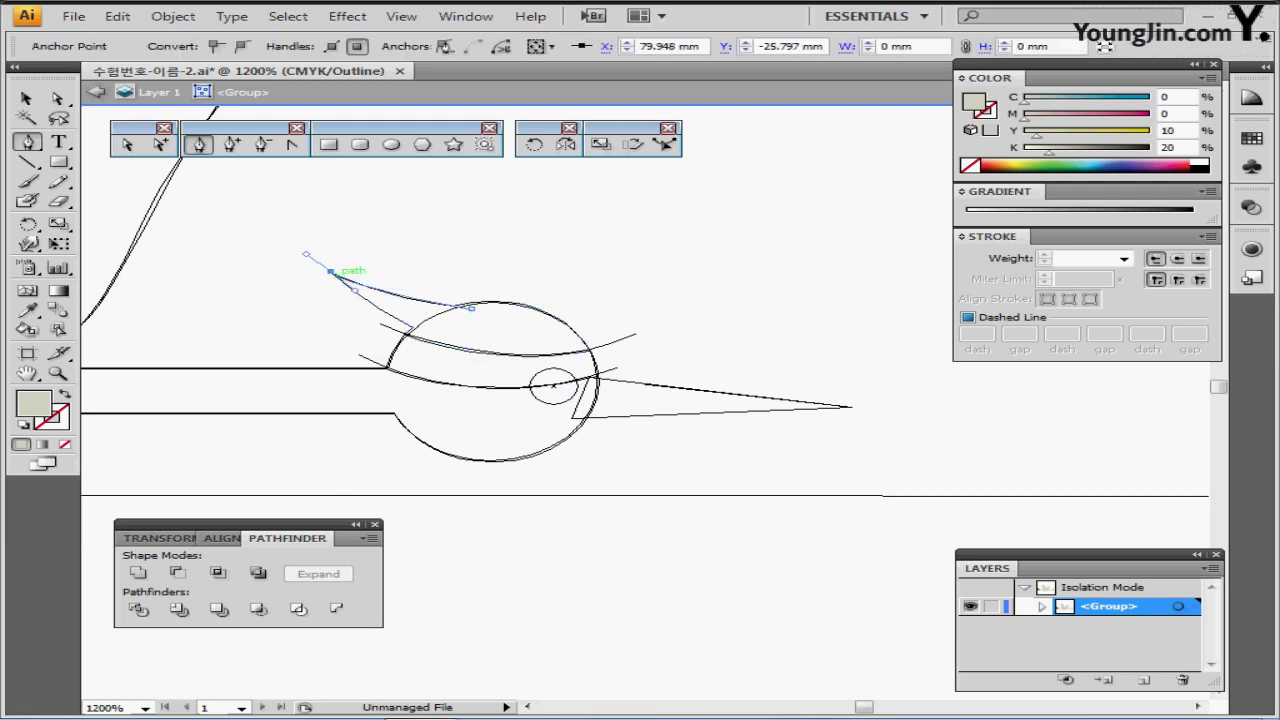
click(329, 271)
drag(421, 334, 447, 344)
click(421, 334)
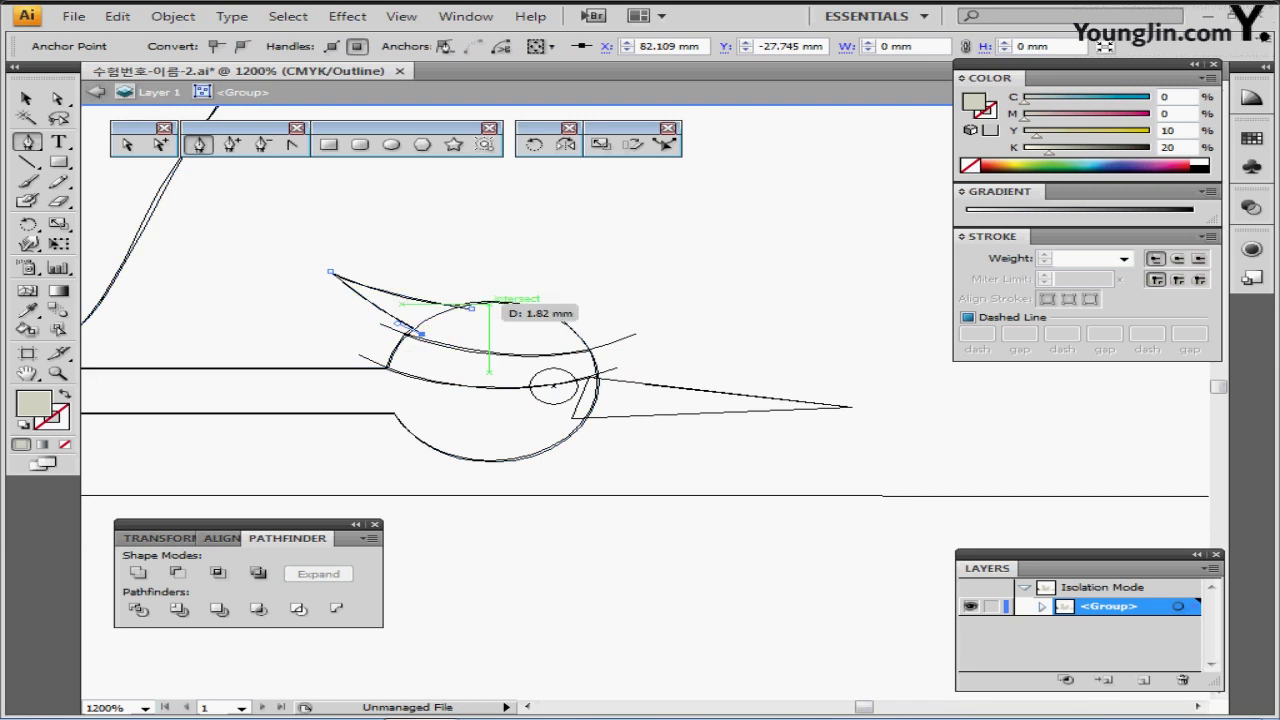
click(471, 308)
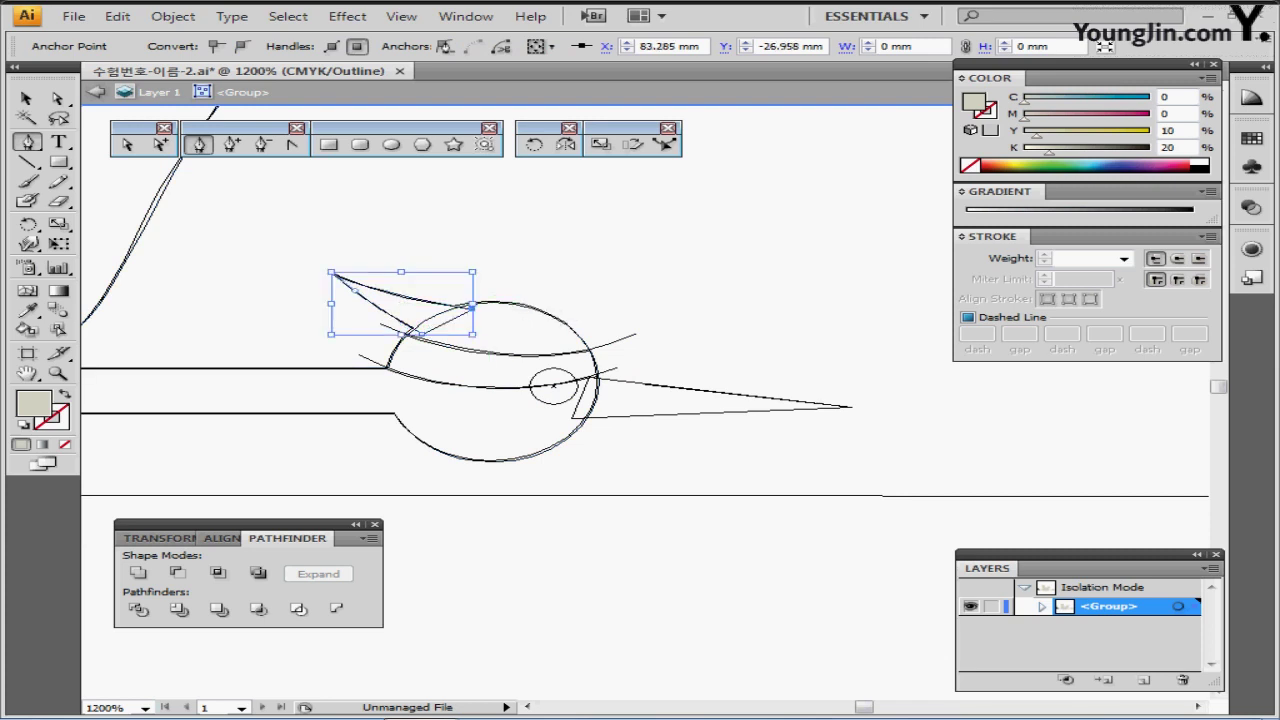
ctrl+click(590, 272)
Step: Trace the beak as a closed triangle over the reference anchors, and deselect it
click(590, 376)
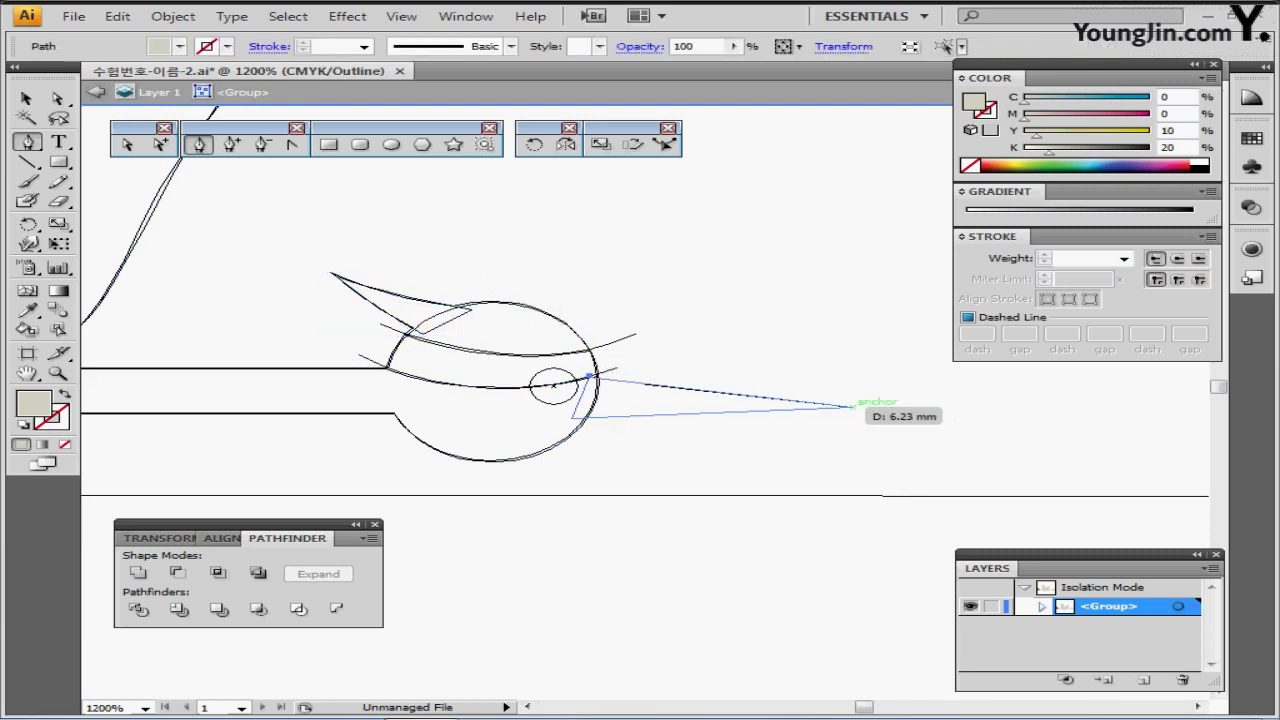
click(852, 407)
click(571, 418)
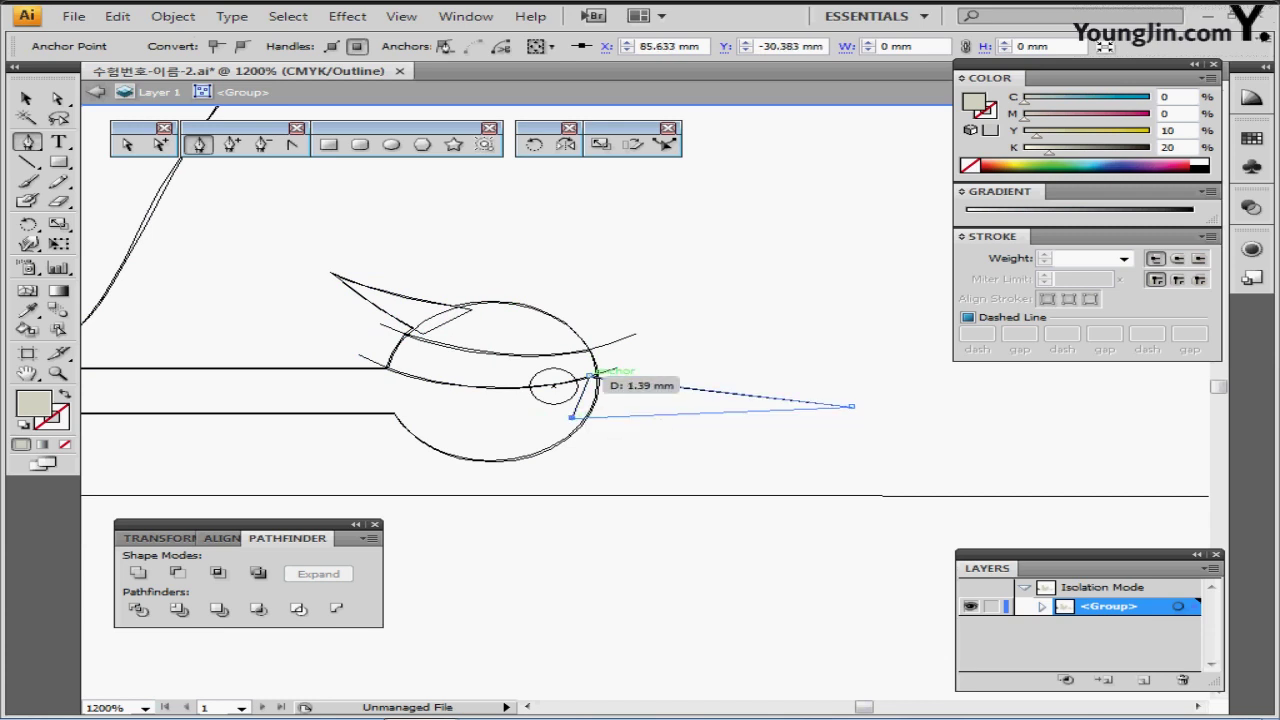
click(590, 376)
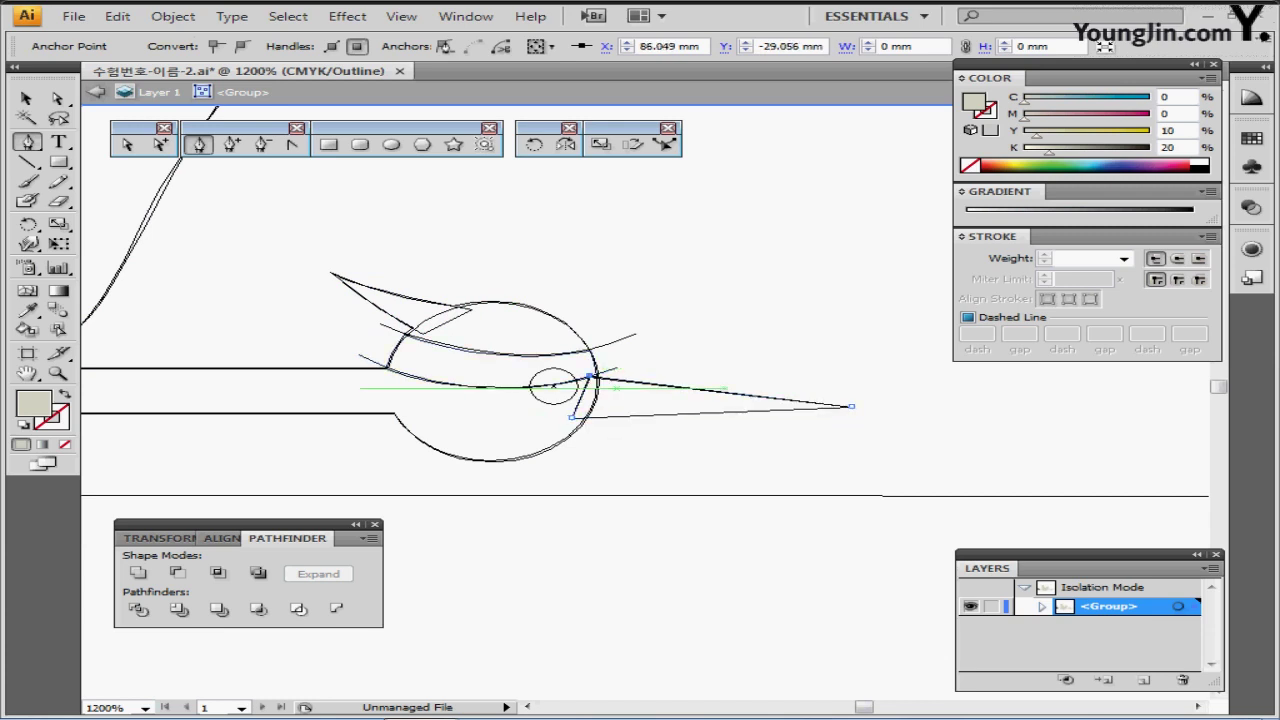
key(ctrl)
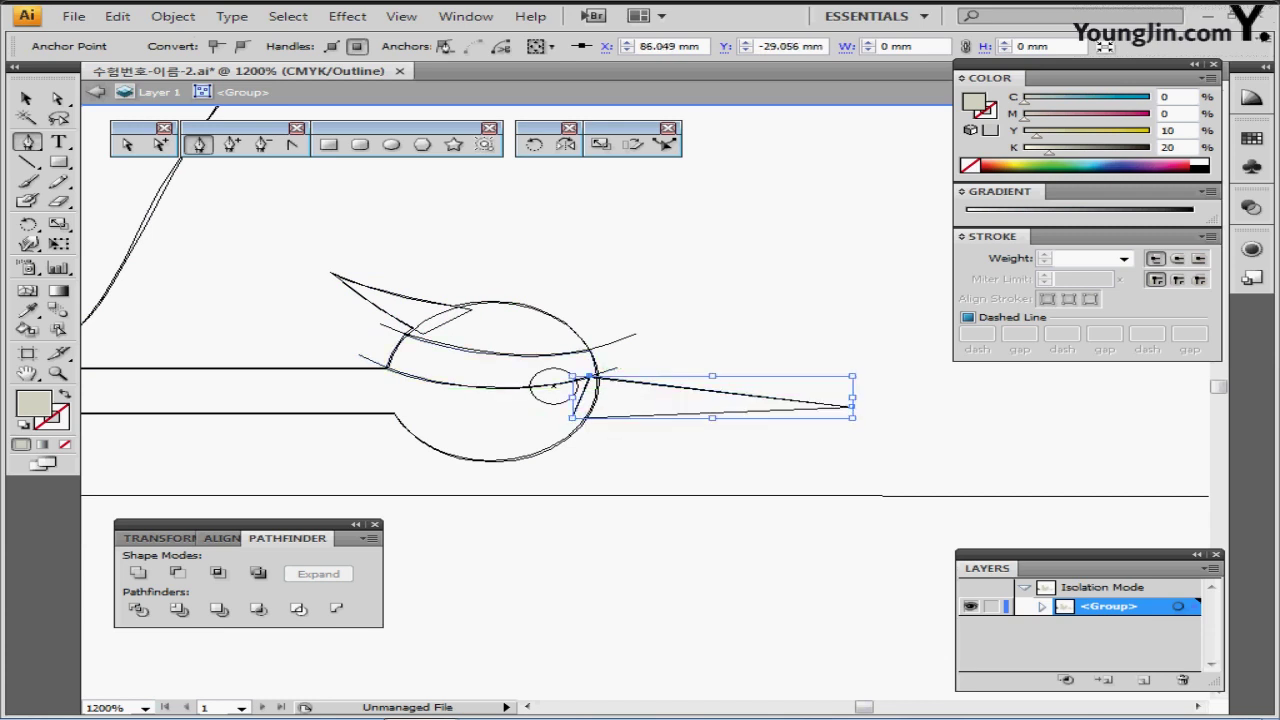
key(ctrl+shift+a)
Step: Draw the eye as an ellipse from the centre of the reference eye circle and return to preview view
key(l)
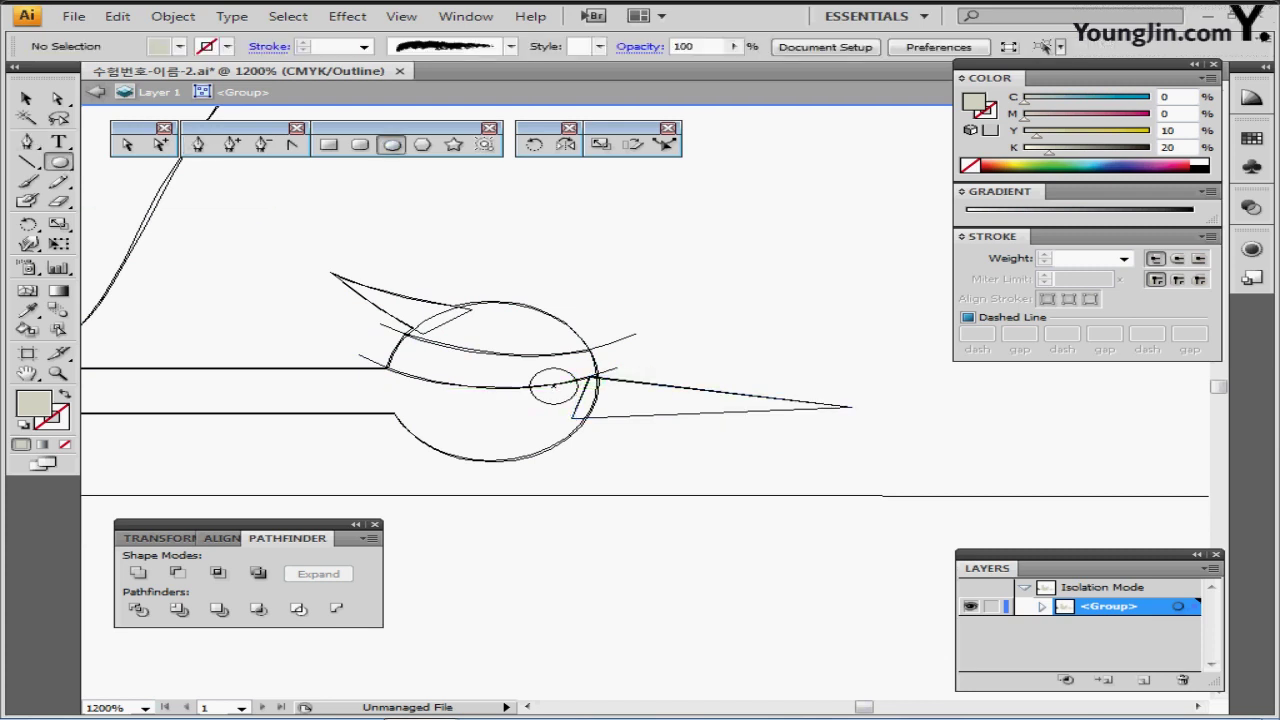
mouse_move(553, 385)
mouse_down()
mouse_move(585, 401)
mouse_move(554, 385)
mouse_up()
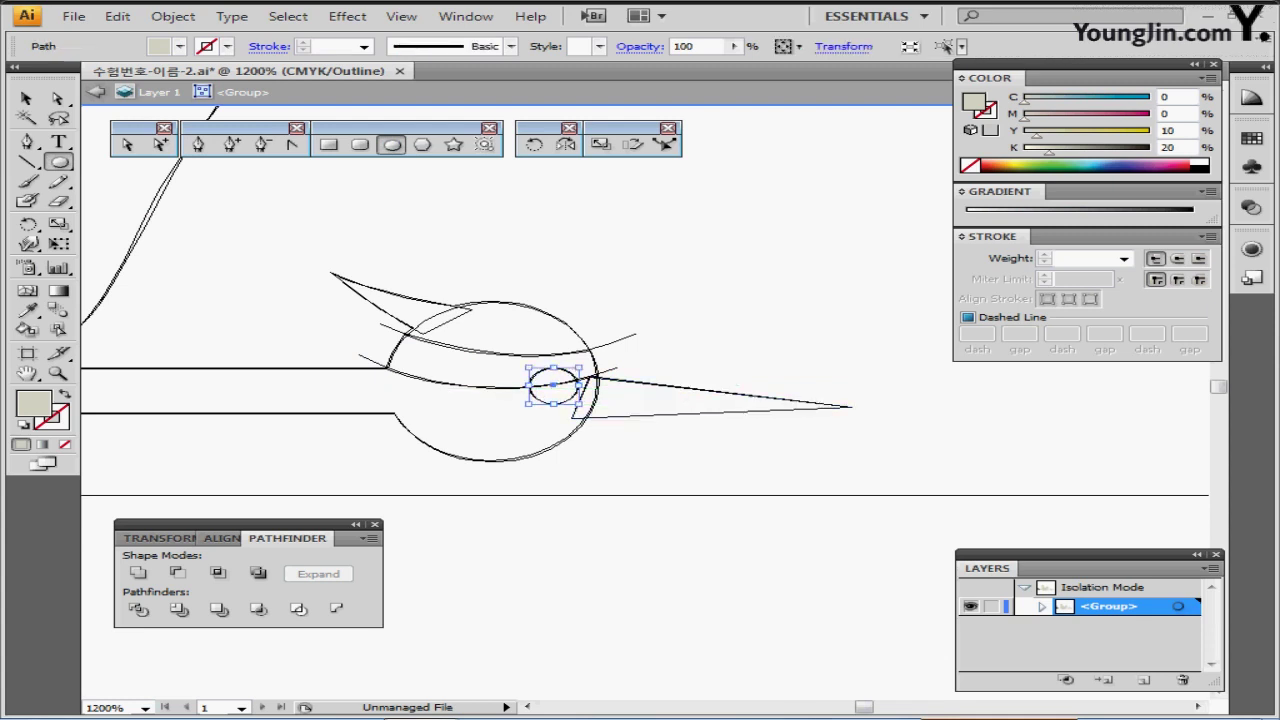
key(ctrl+y)
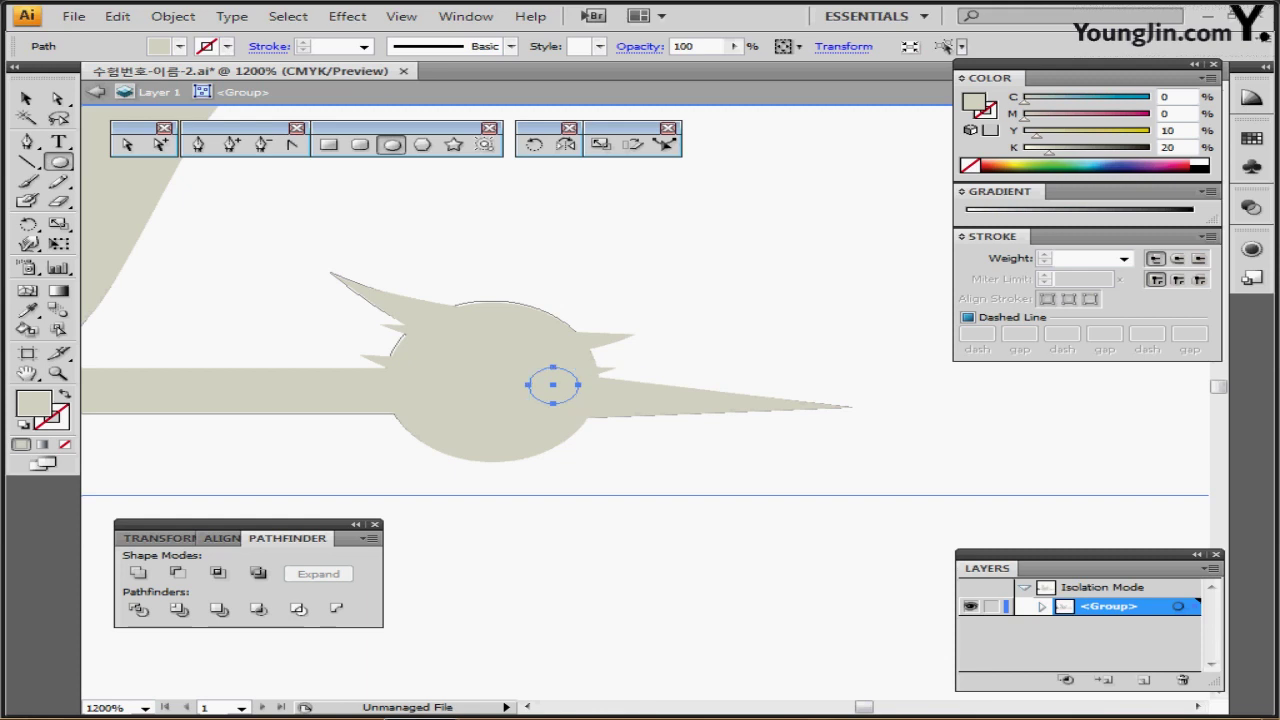
Step: Give the two head curves no fill and a 1 pt black stroke, and divide the united body shape along them
key(ctrl+minus)
ctrl+click(518, 321)
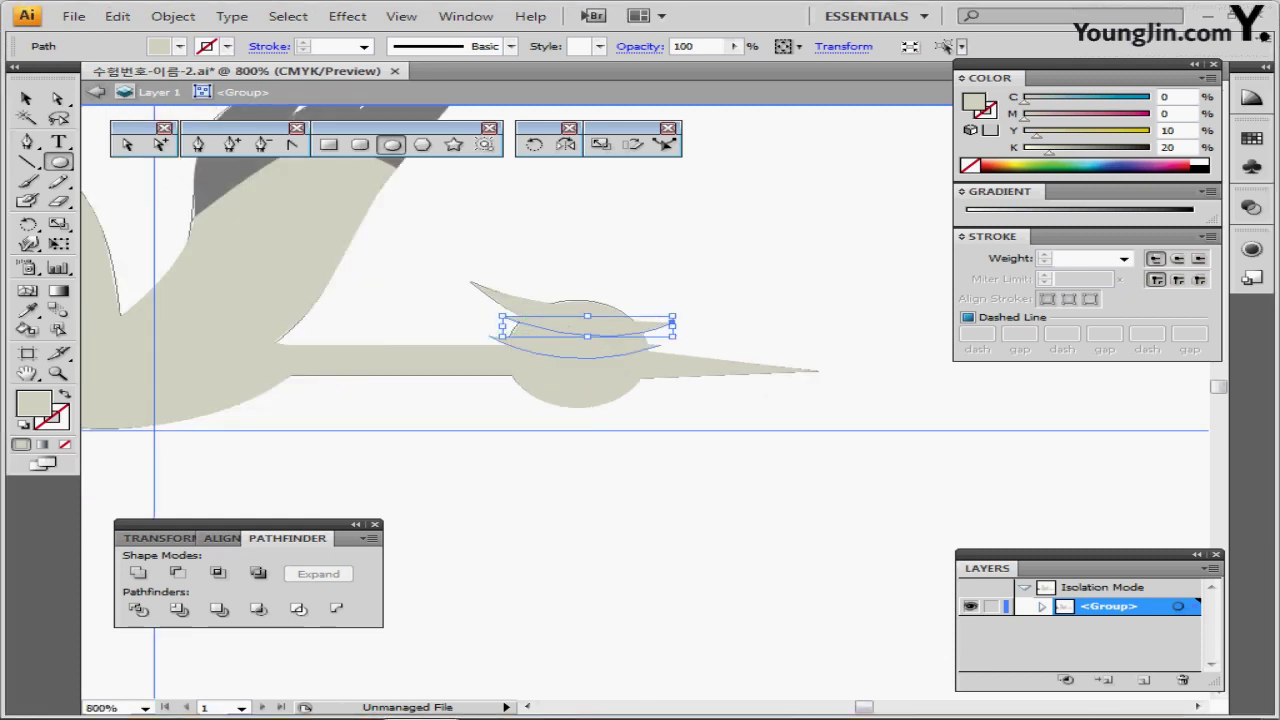
ctrl+shift+click(518, 349)
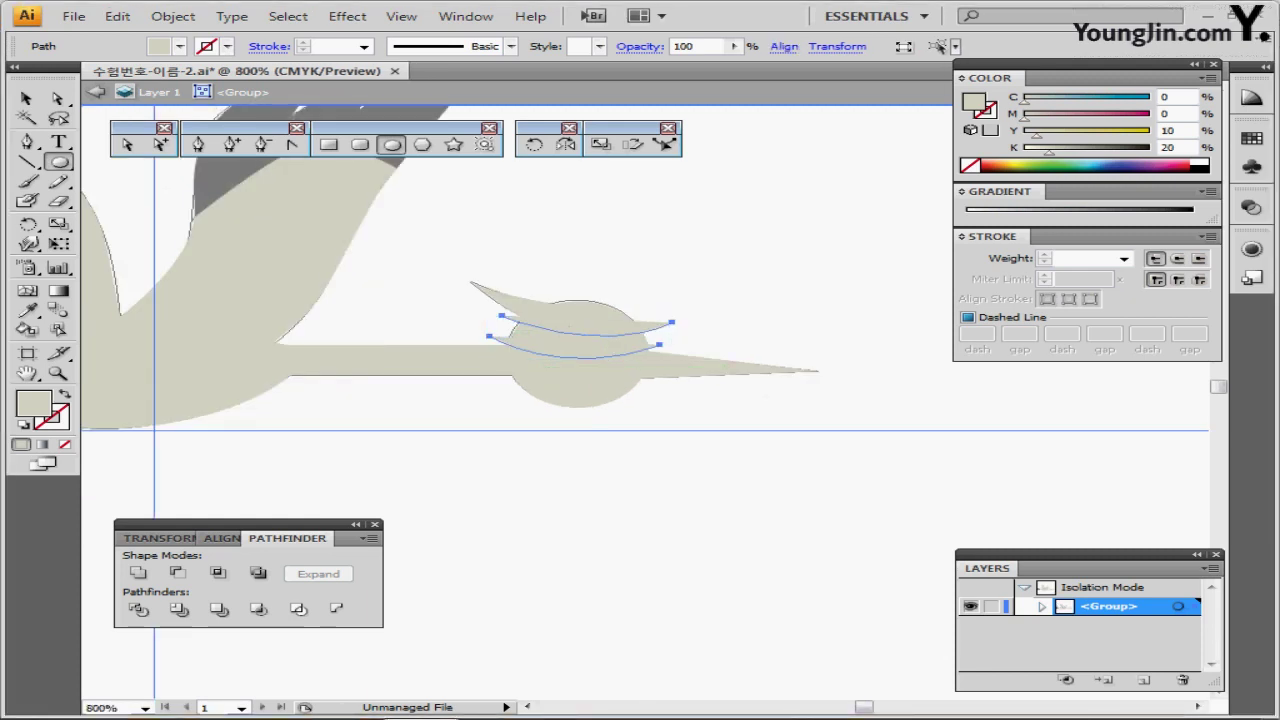
key(d)
key(slash)
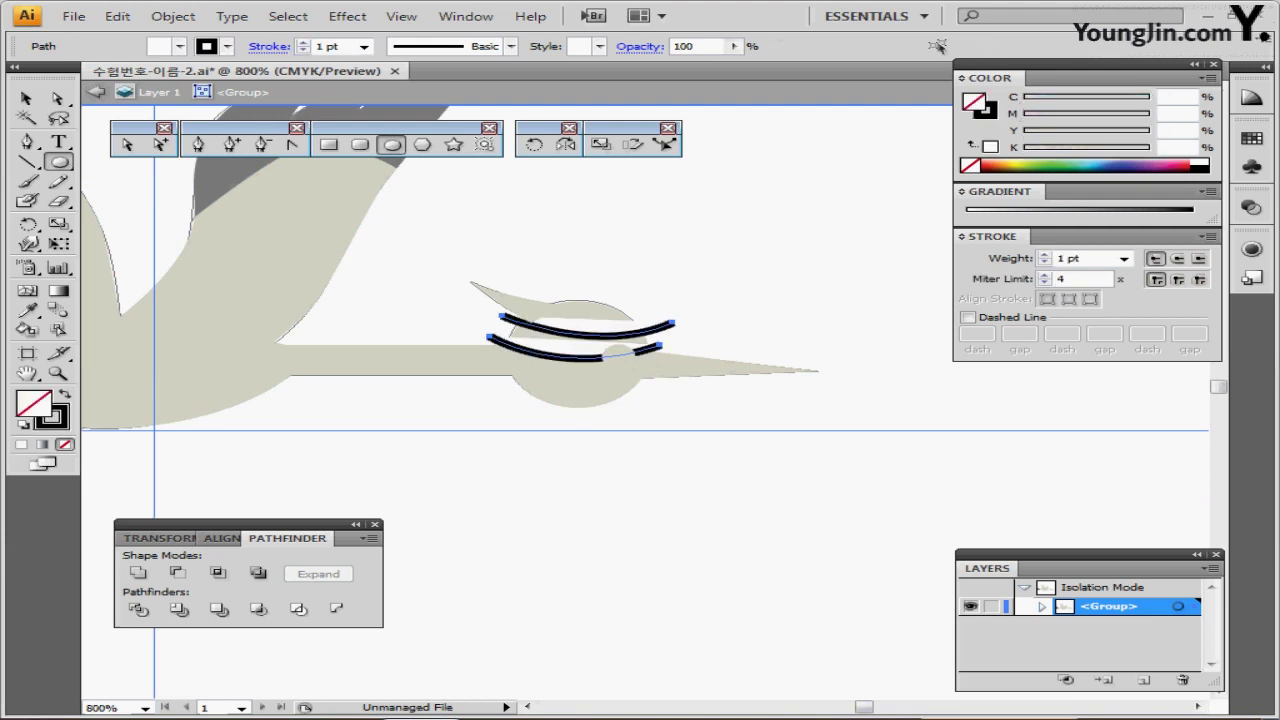
key(v)
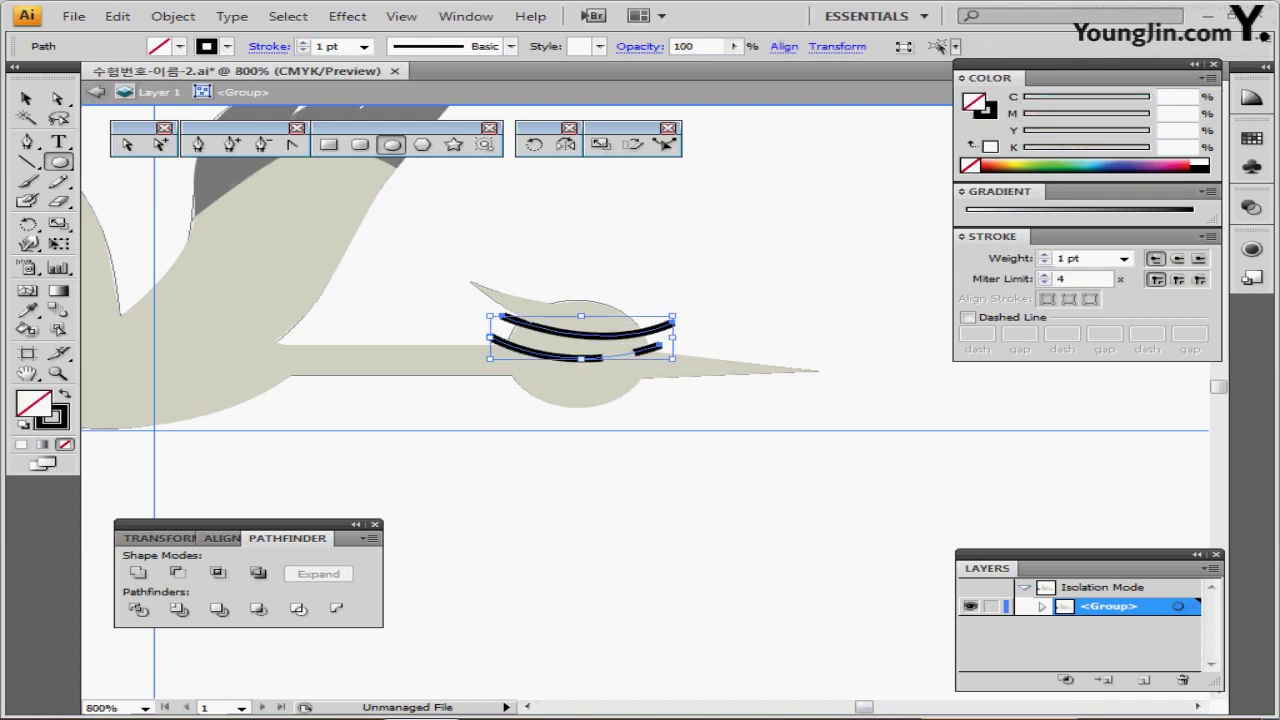
key(ctrl+a)
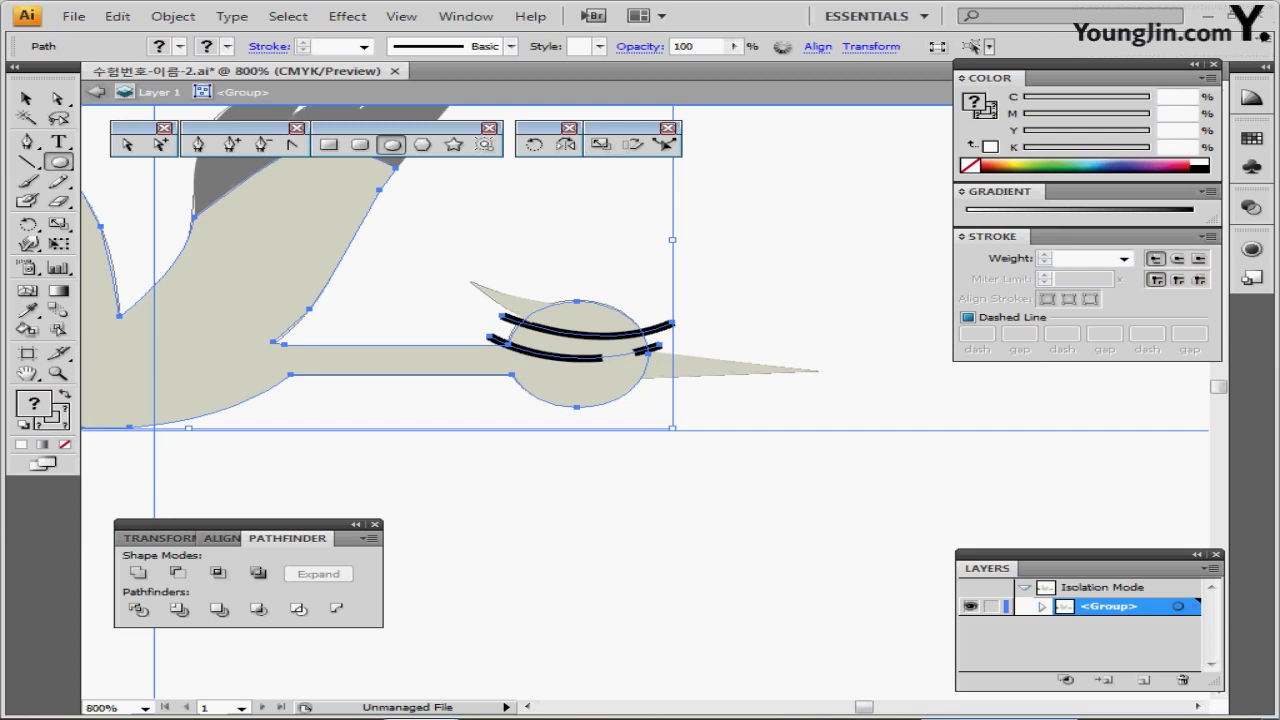
click(138, 609)
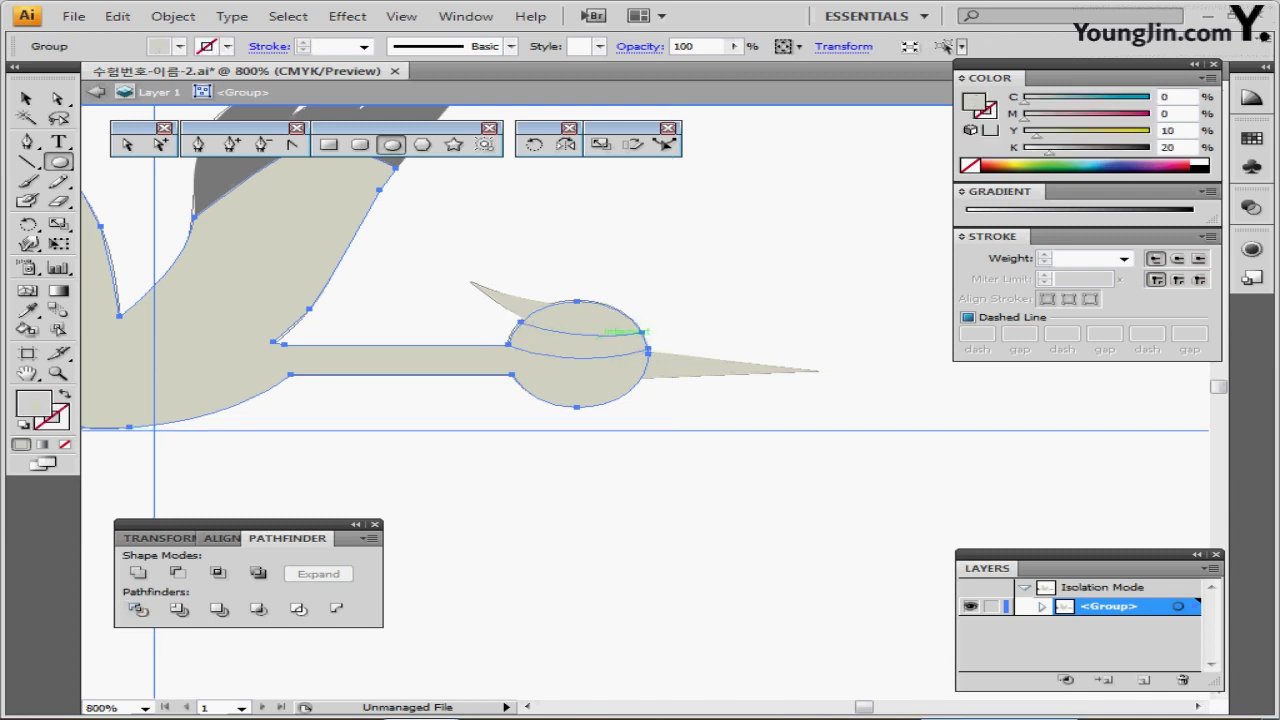
Step: Fill the curved middle band of the crane's head with the blue swatch
scroll(720, 463, down, 2)
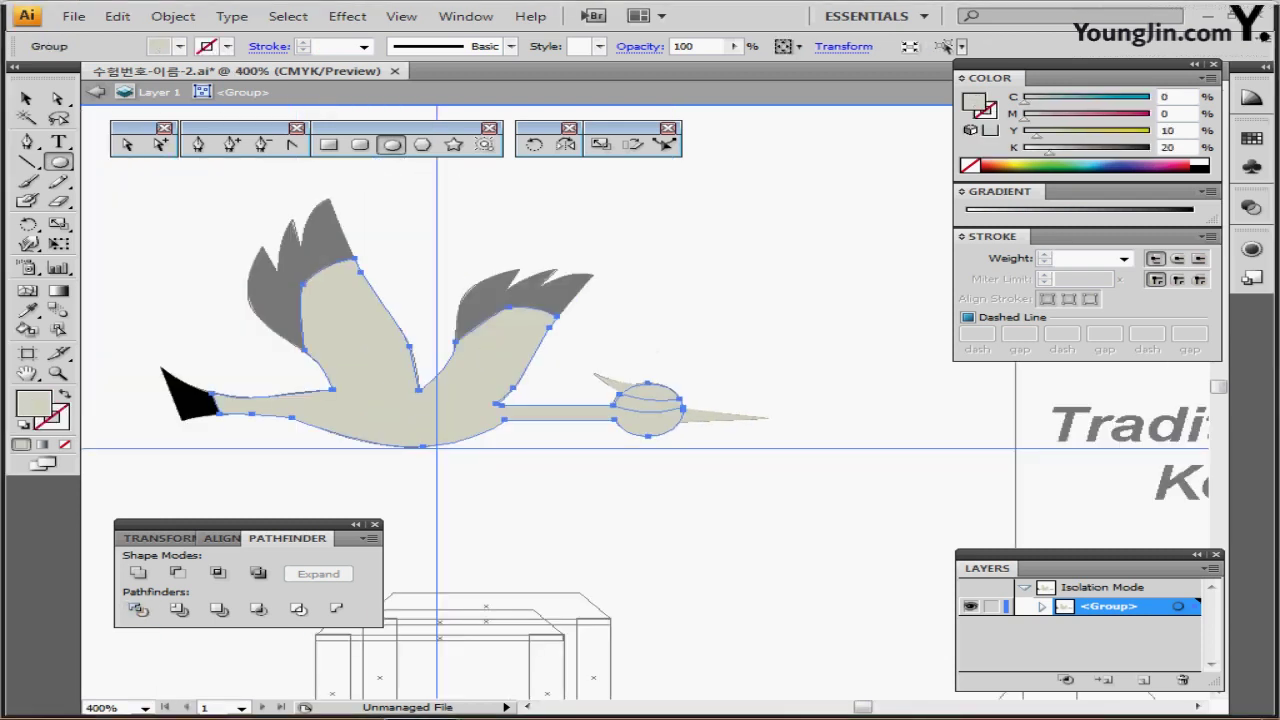
drag(730, 366, 635, 457)
ctrl+click(635, 457)
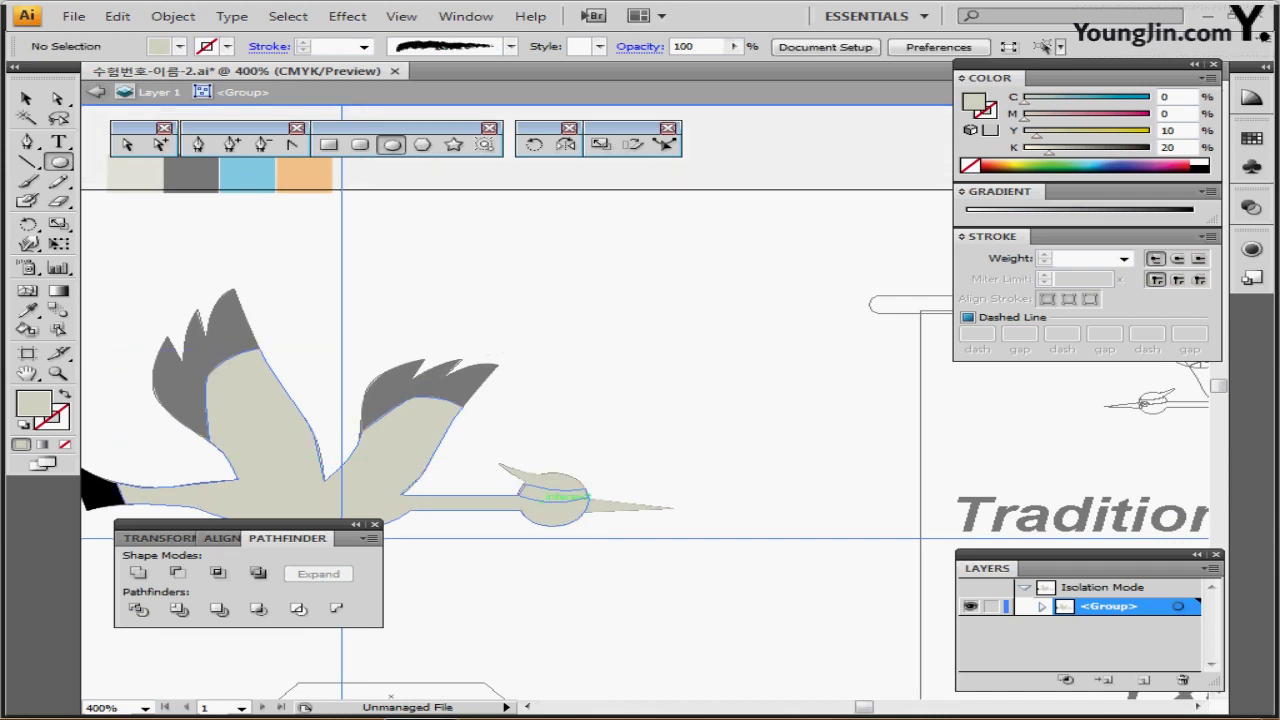
ctrl+click(565, 497)
ctrl+double_click(562, 496)
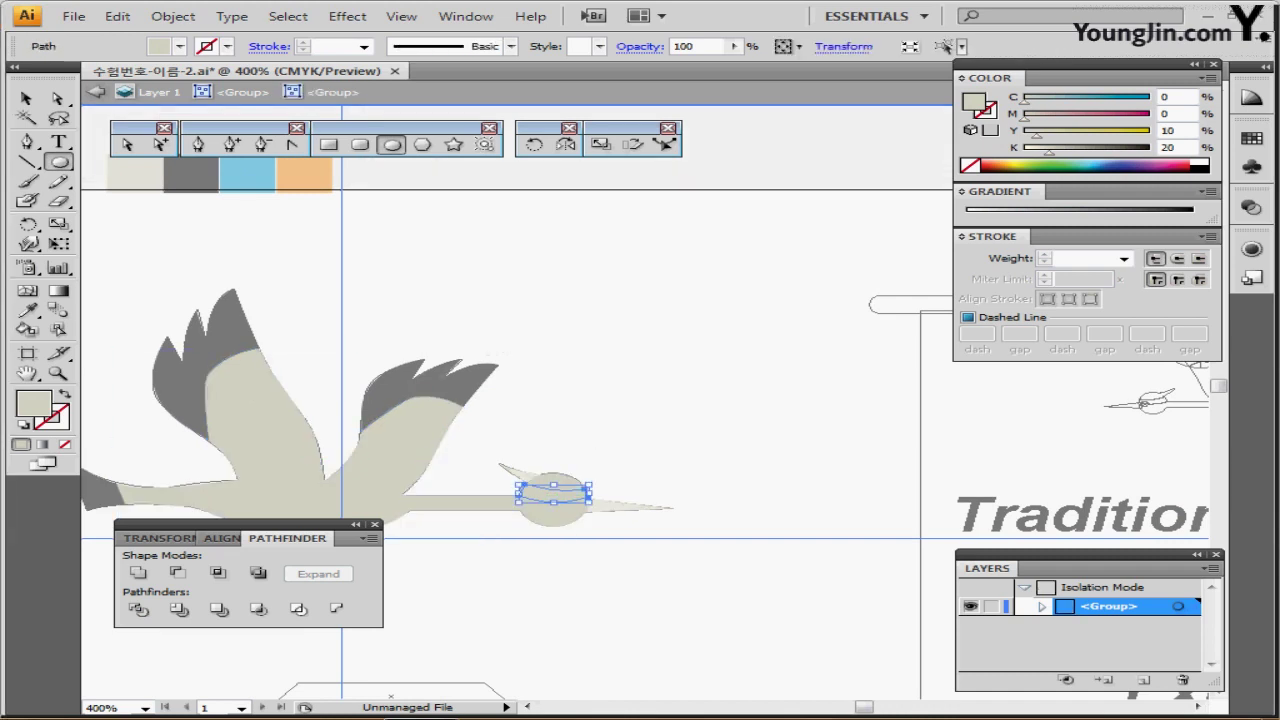
key(i)
click(259, 184)
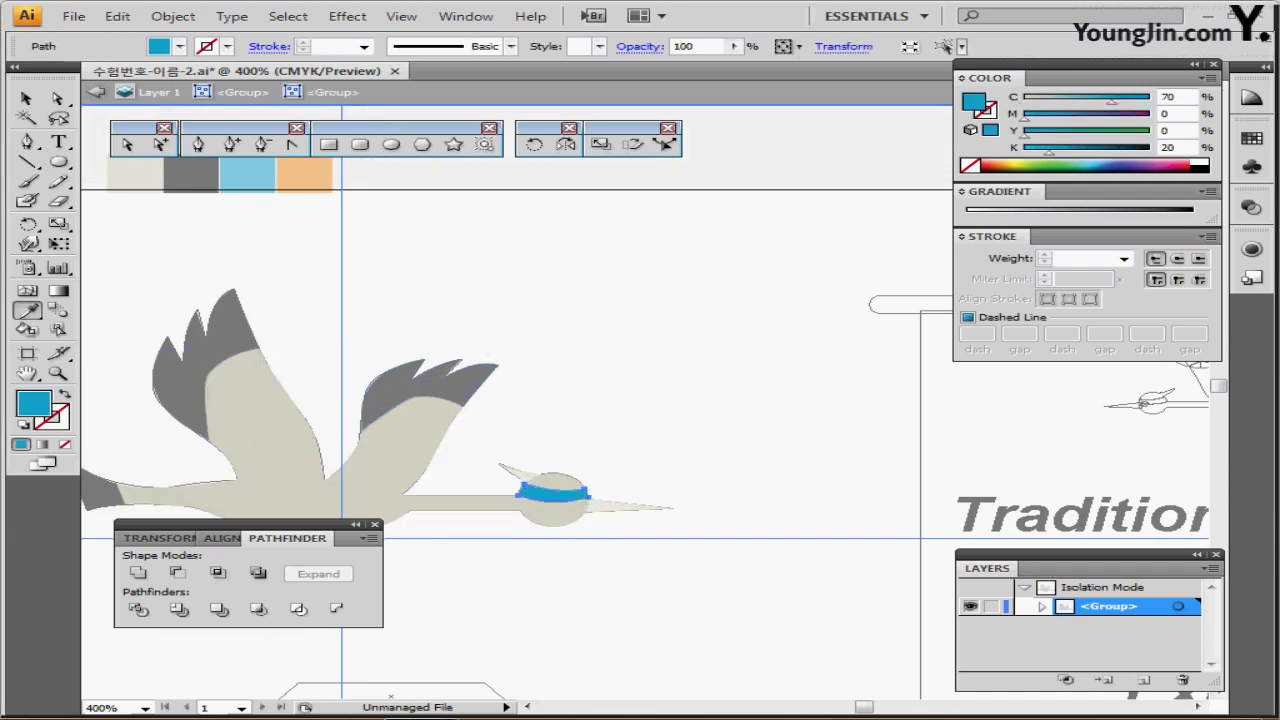
Step: Fill the top cap of the crane's head with the black swatch, and deselect it
ctrl+click(554, 481)
click(183, 181)
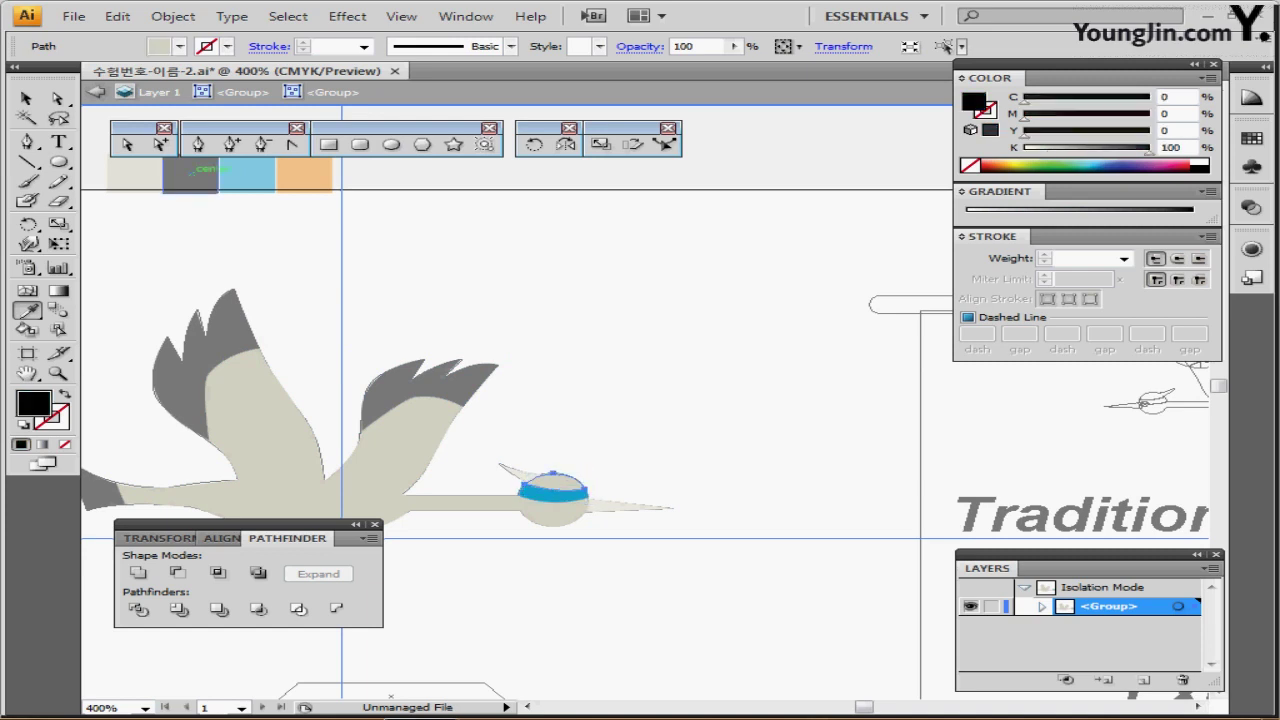
ctrl+click(622, 503)
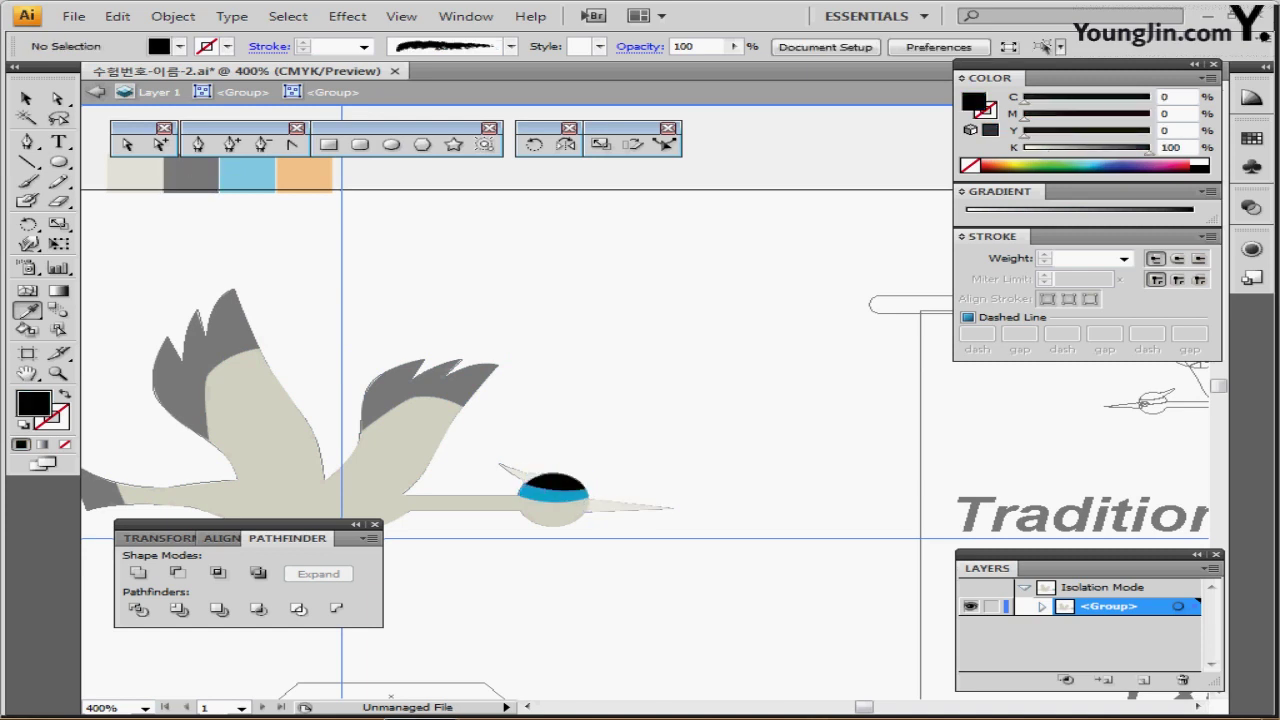
Step: Leave the nested head group's isolation for the crane group's isolation, and clear the selection
ctrl+double_click(622, 503)
ctrl+drag(557, 465, 569, 478)
ctrl+double_click(567, 481)
ctrl+click(560, 493)
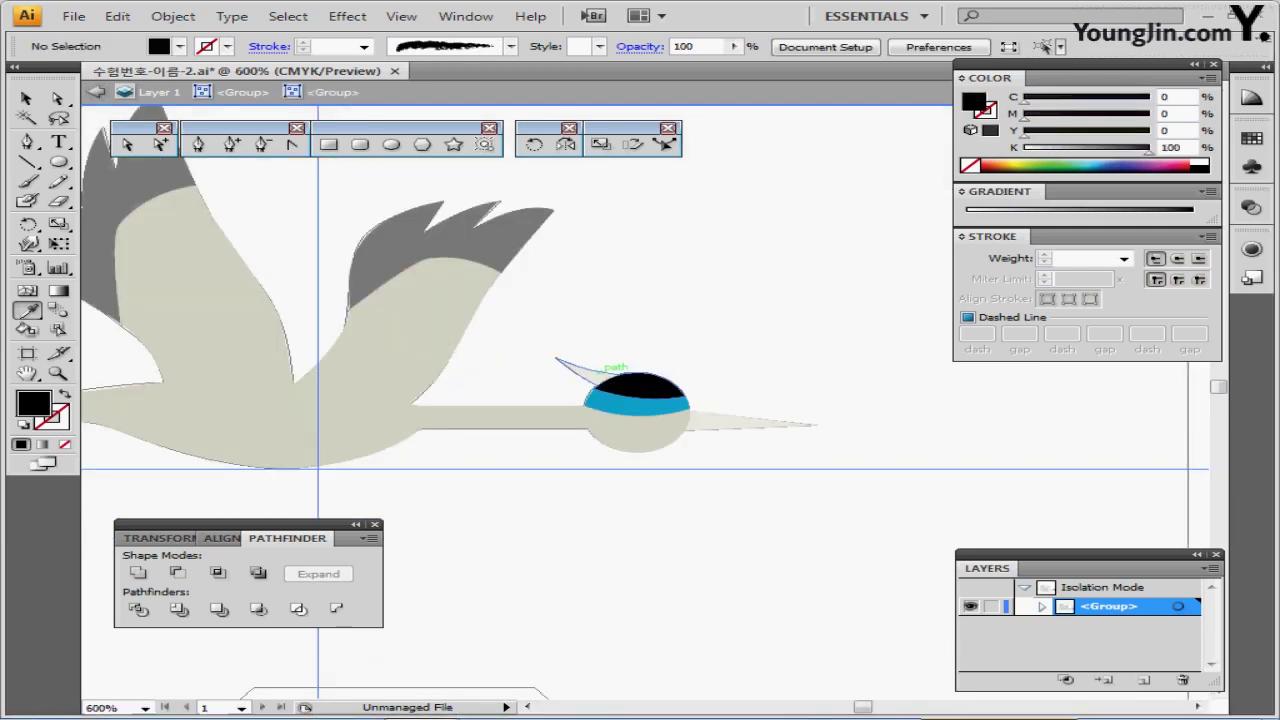
ctrl+double_click(600, 376)
ctrl+shift+click(628, 432)
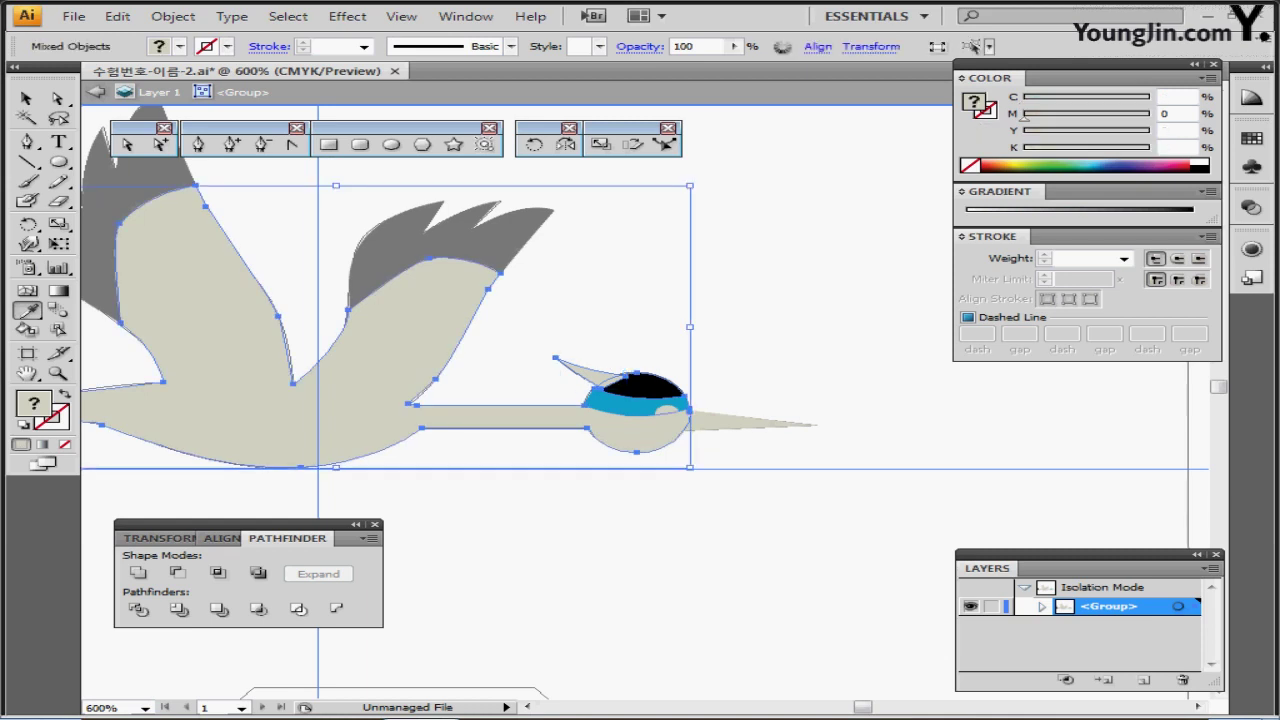
click(160, 144)
key(ctrl+shift+a)
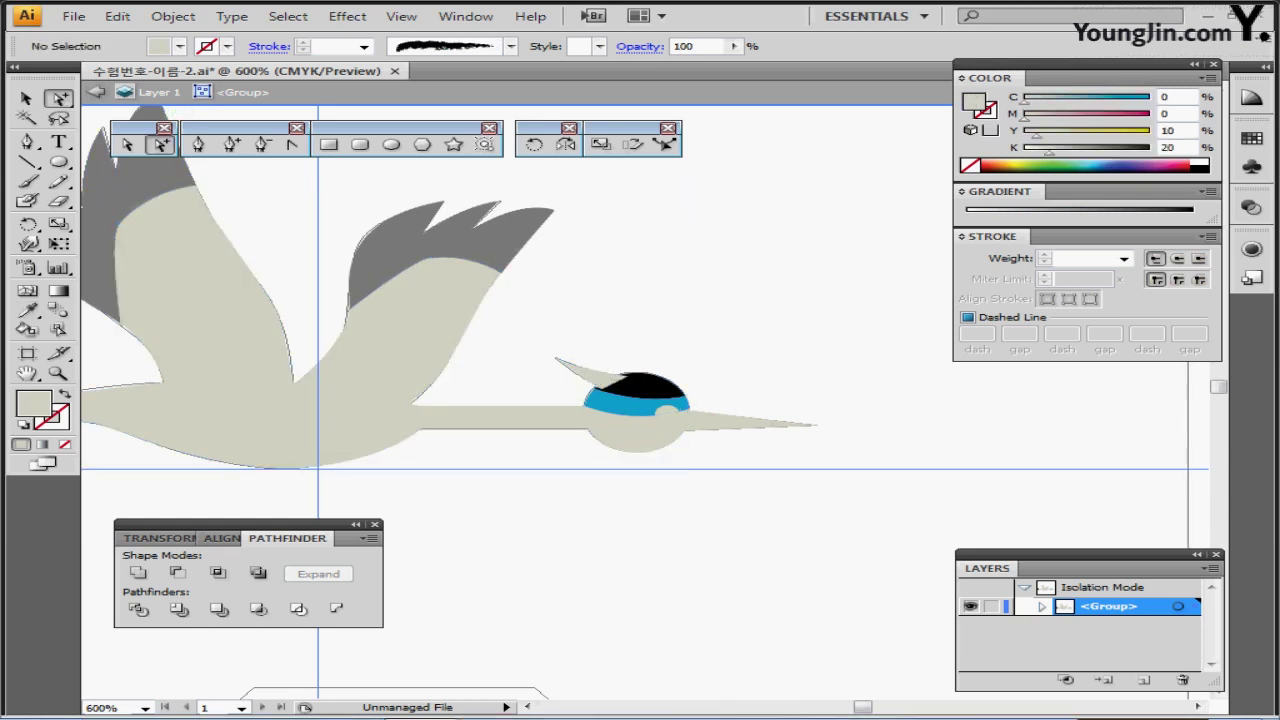
Step: Unite the crest with the black head cap into one shape and fill it black
click(592, 376)
shift+click(648, 385)
drag(672, 410, 657, 507)
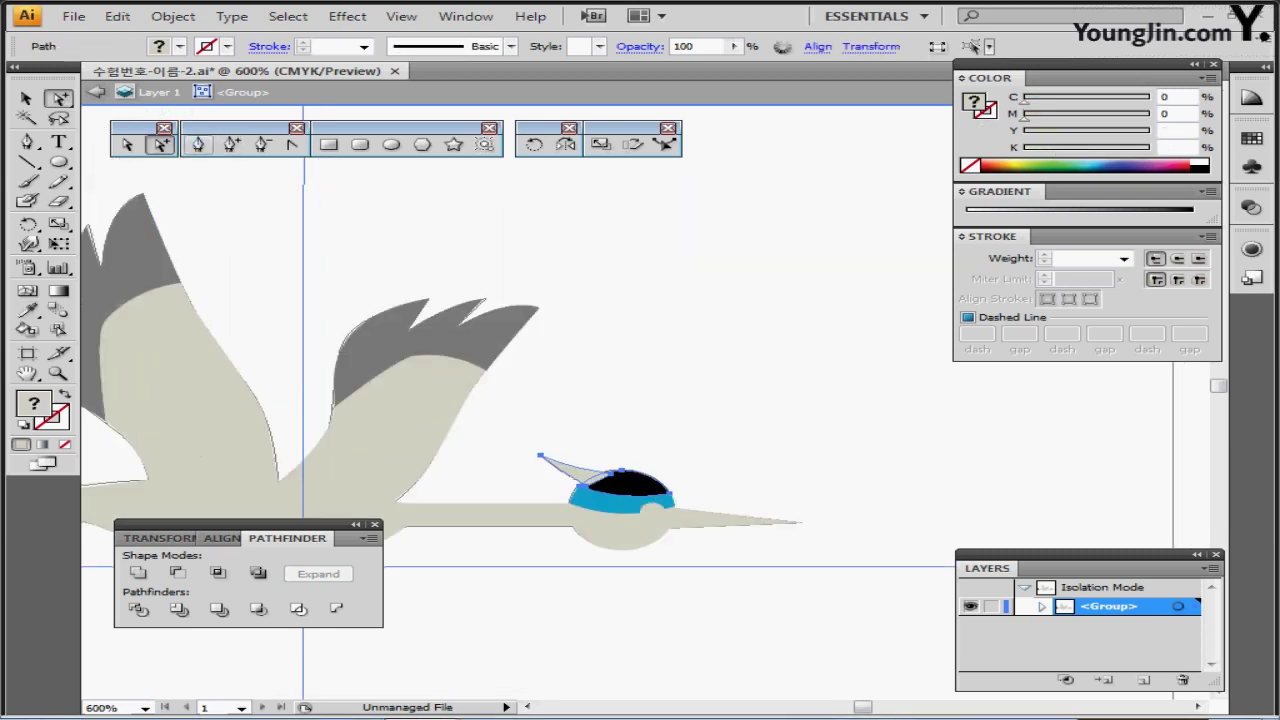
click(138, 572)
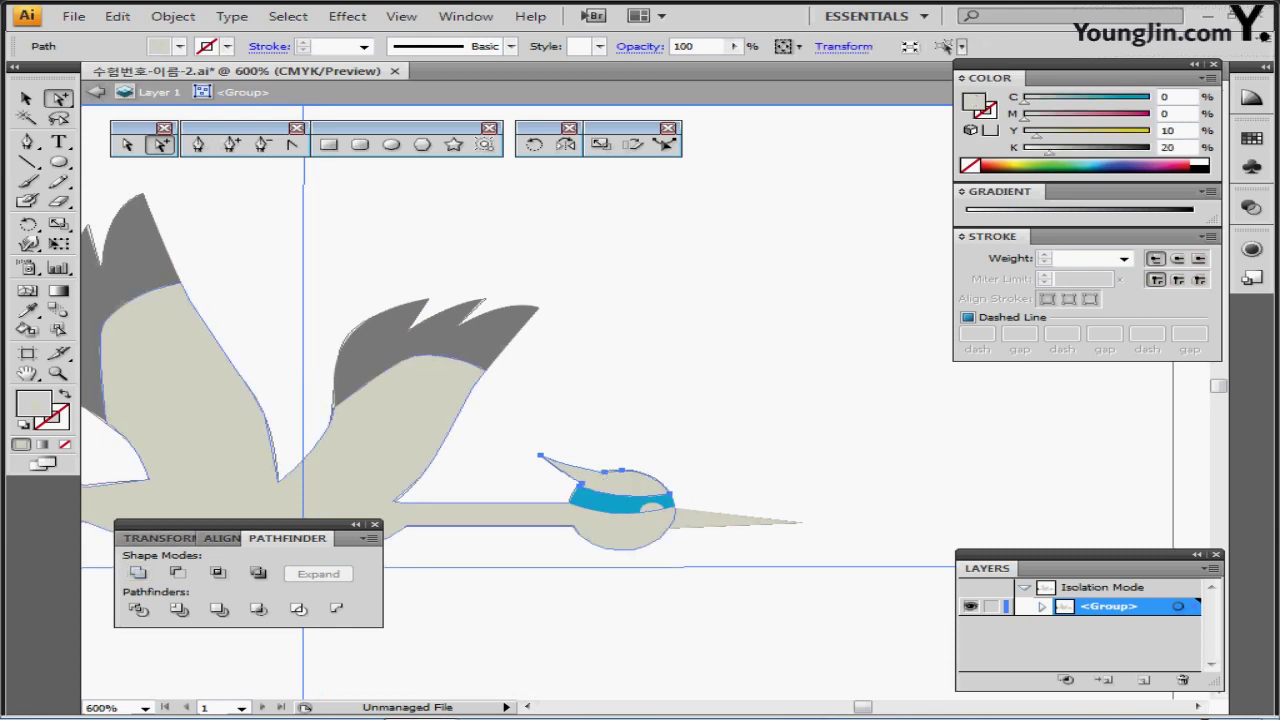
drag(622, 484, 632, 555)
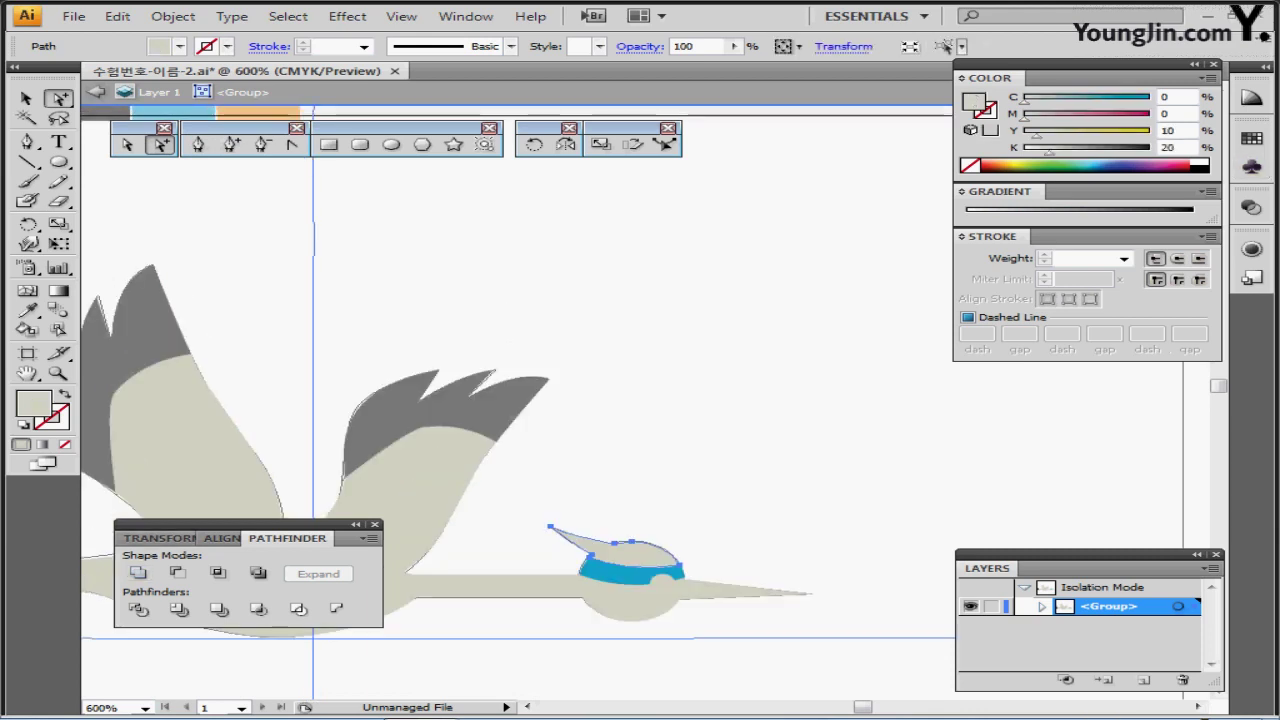
key(ctrl+z)
drag(658, 582, 691, 414)
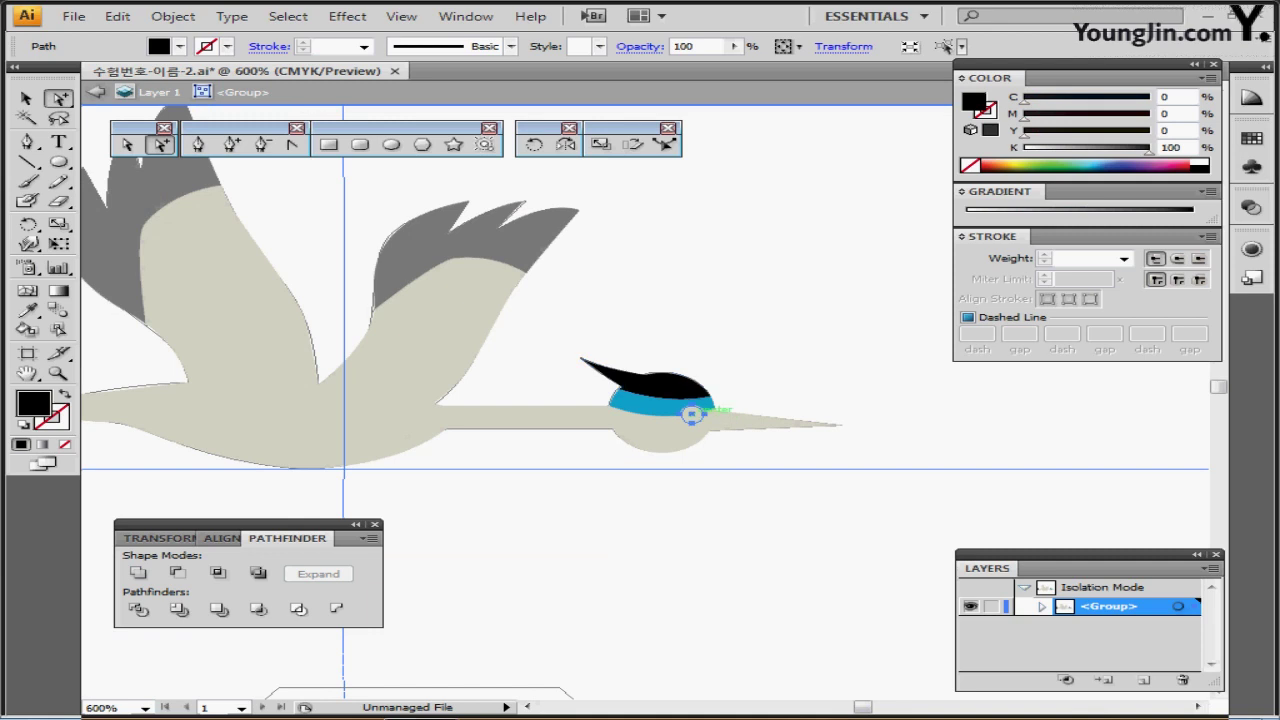
Step: Fill the eye with black and the beak with the orange swatch
click(692, 414)
click(1200, 169)
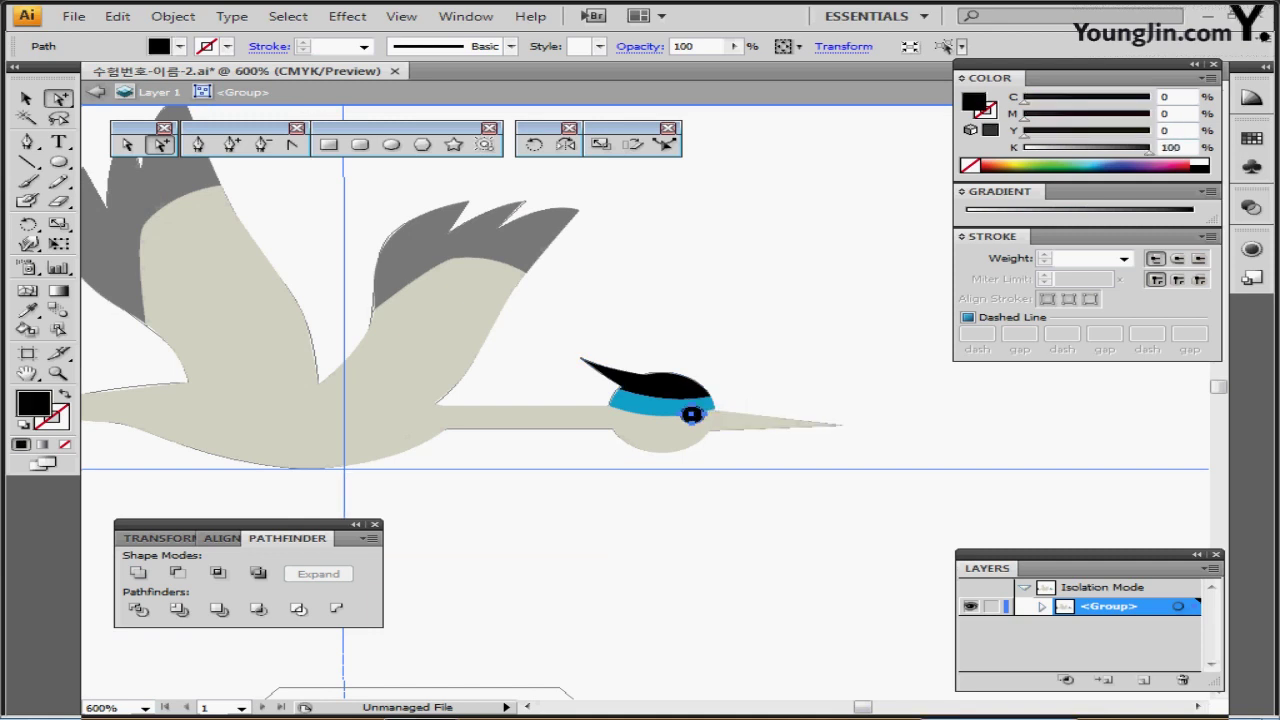
click(705, 424)
key(ctrl+minus)
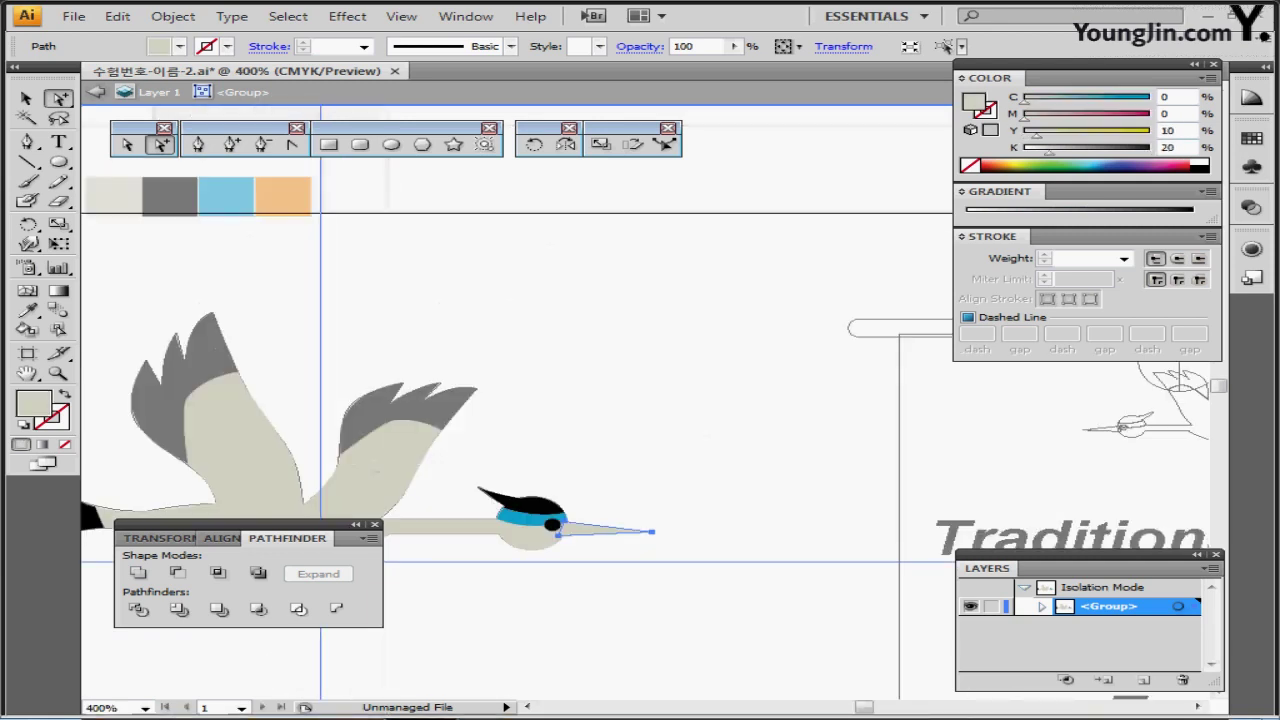
key(i)
click(294, 200)
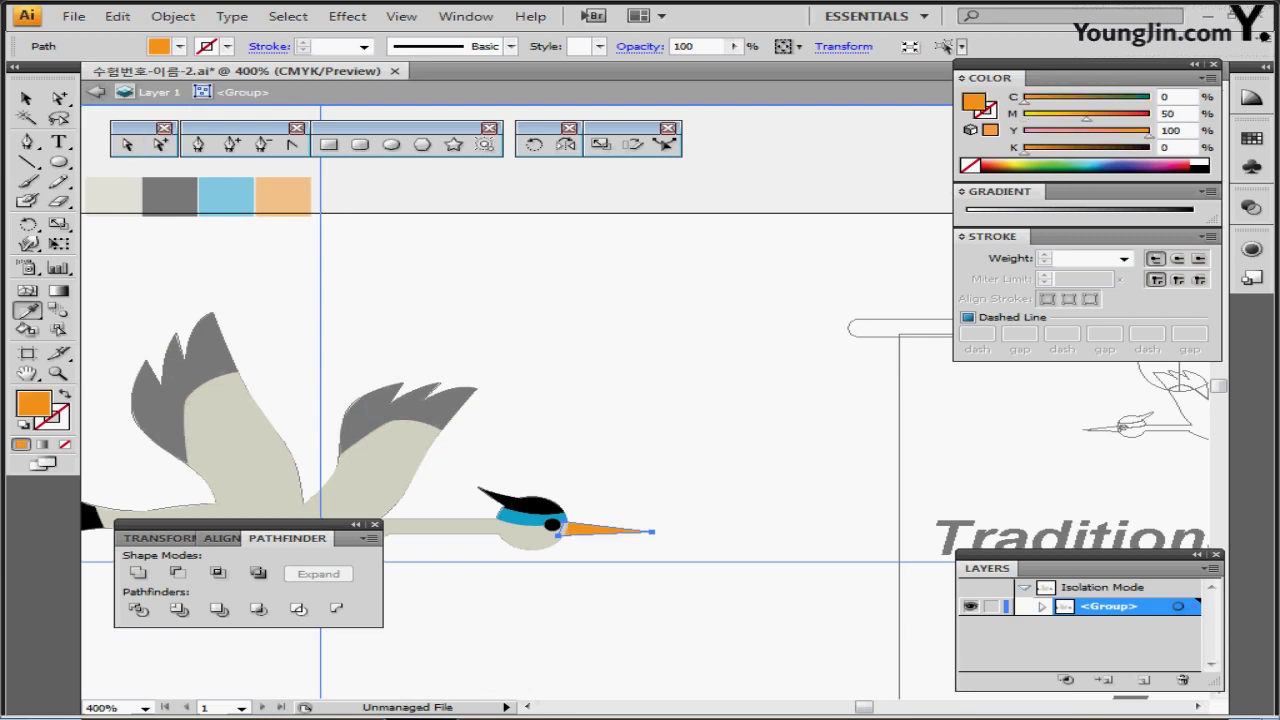
drag(500, 440, 620, 308)
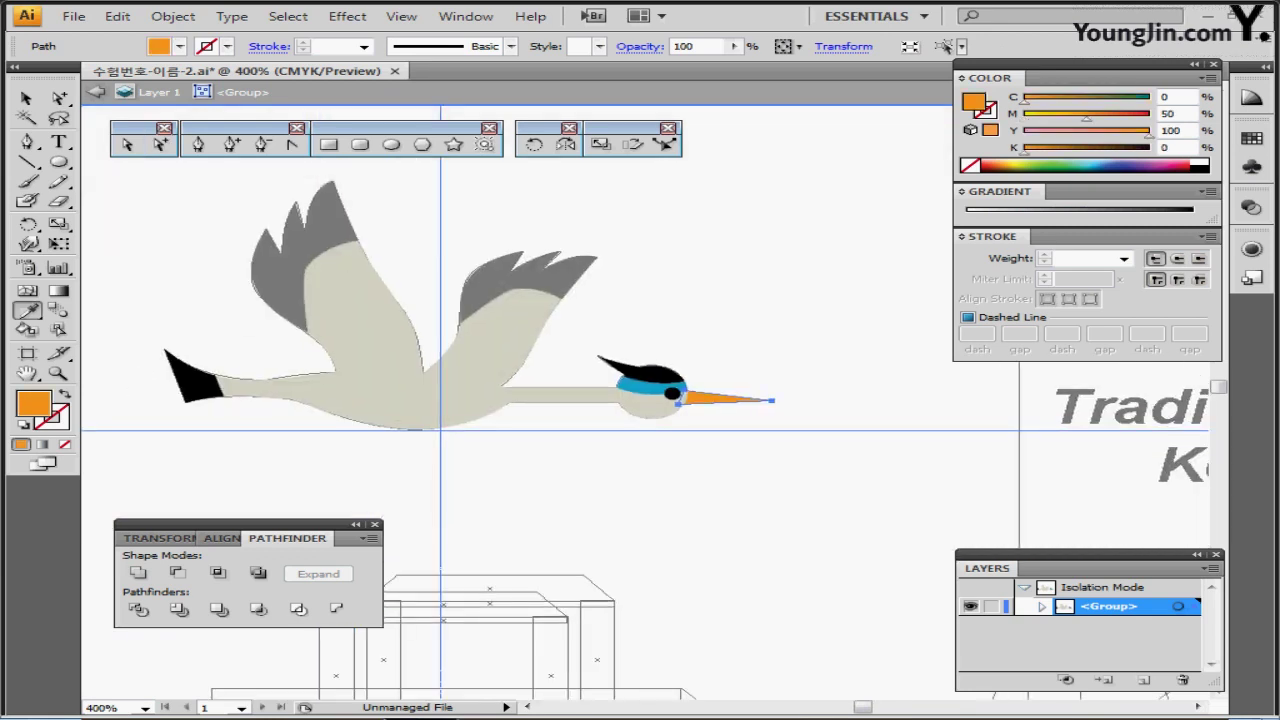
Step: Exit the crane group's isolation mode and save the document
key(Escape)
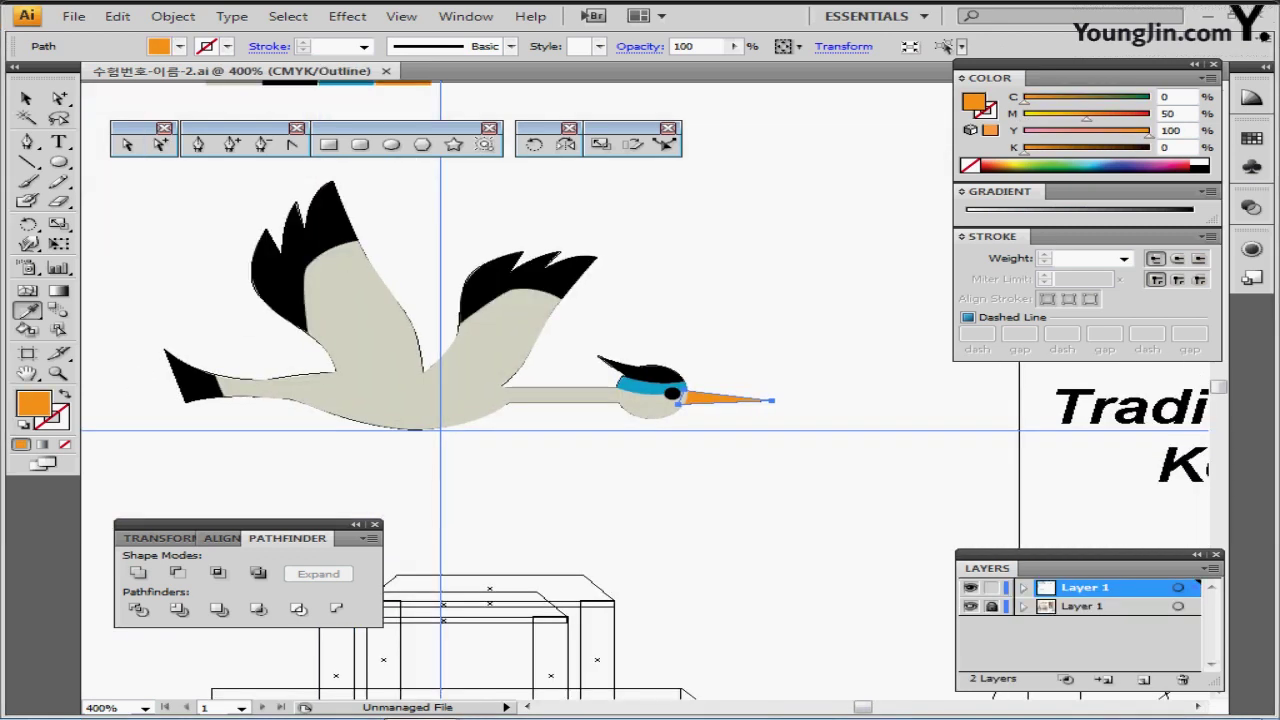
ctrl+click(655, 375)
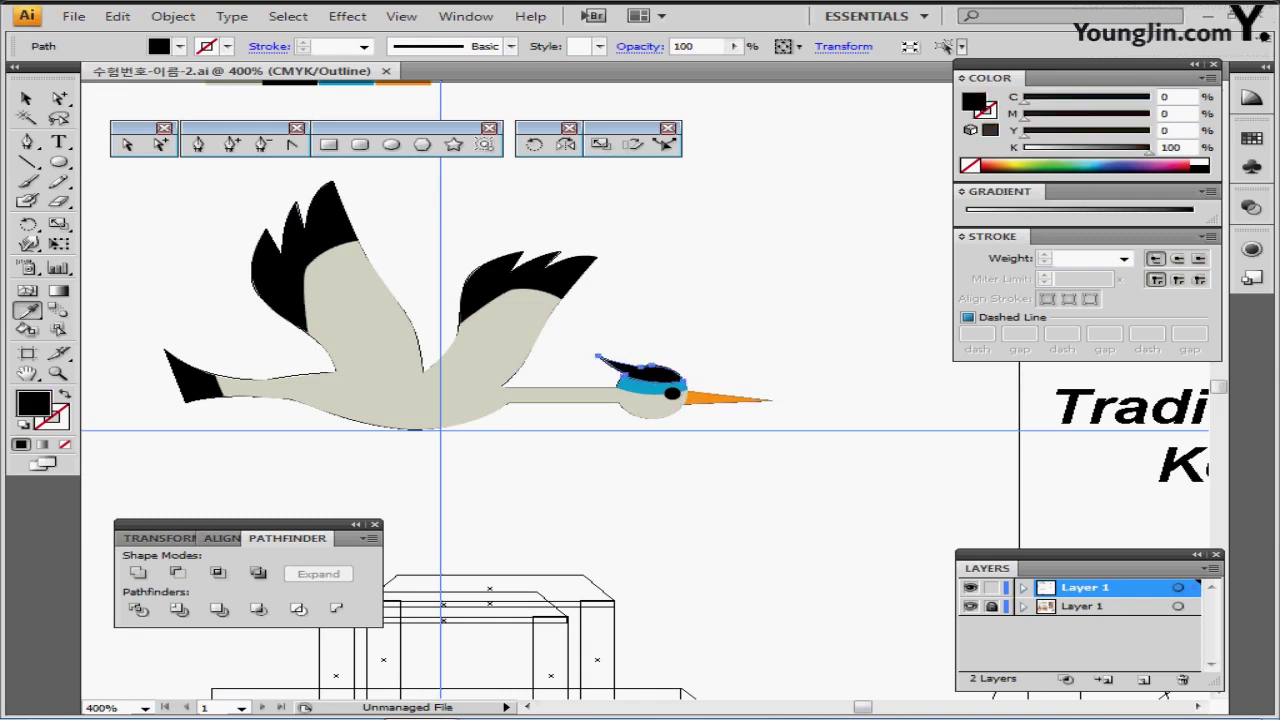
key(ctrl+minus)
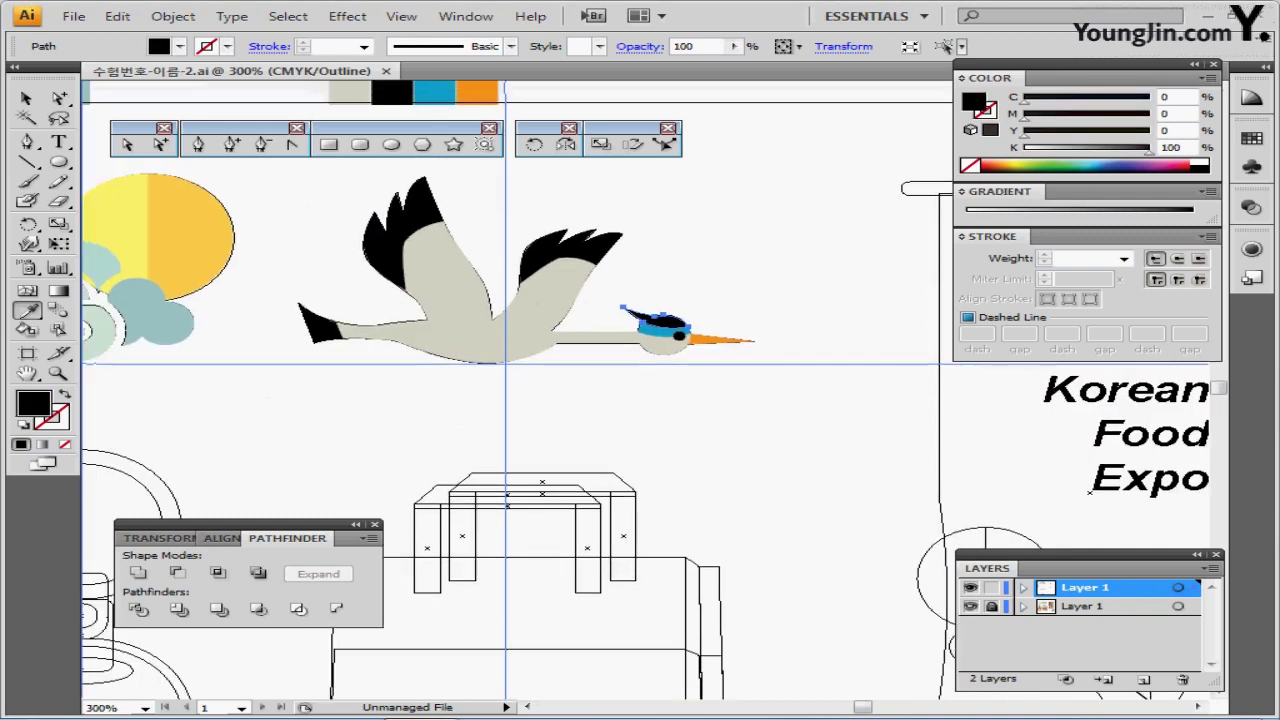
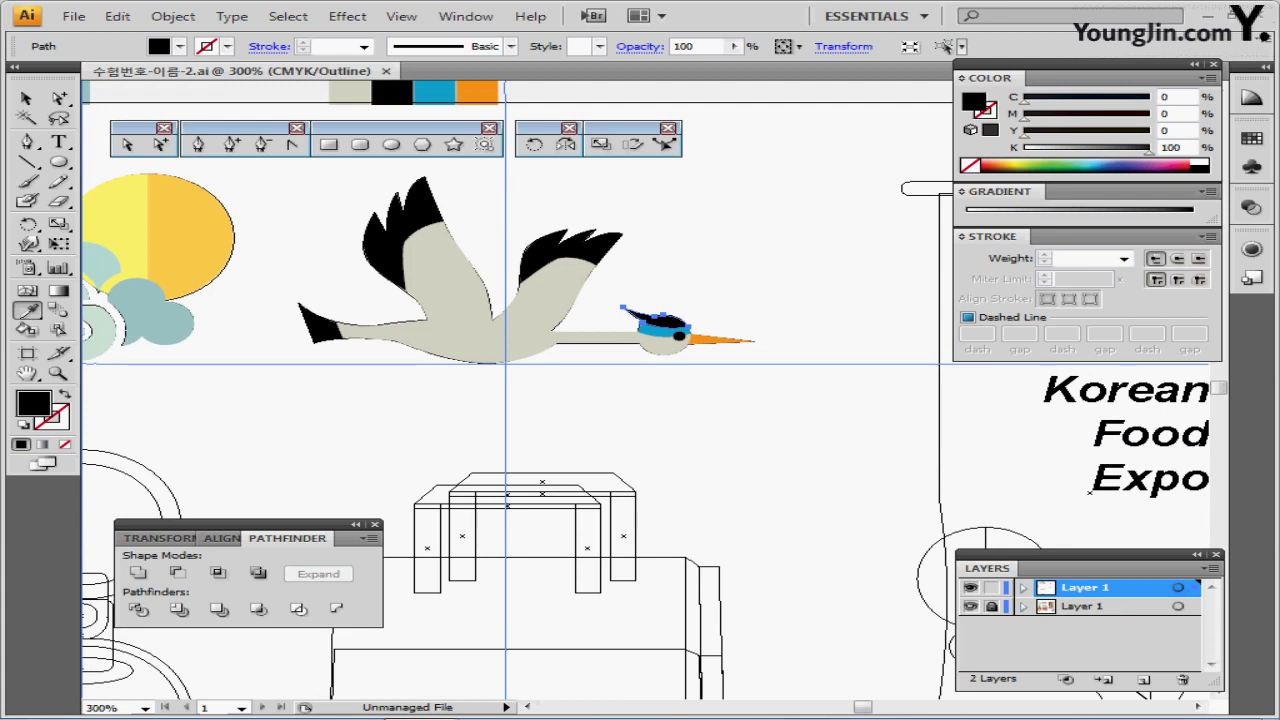
Step: Clear the selection, hide the locked reference outline layer, and save the document
drag(427, 548, 870, 204)
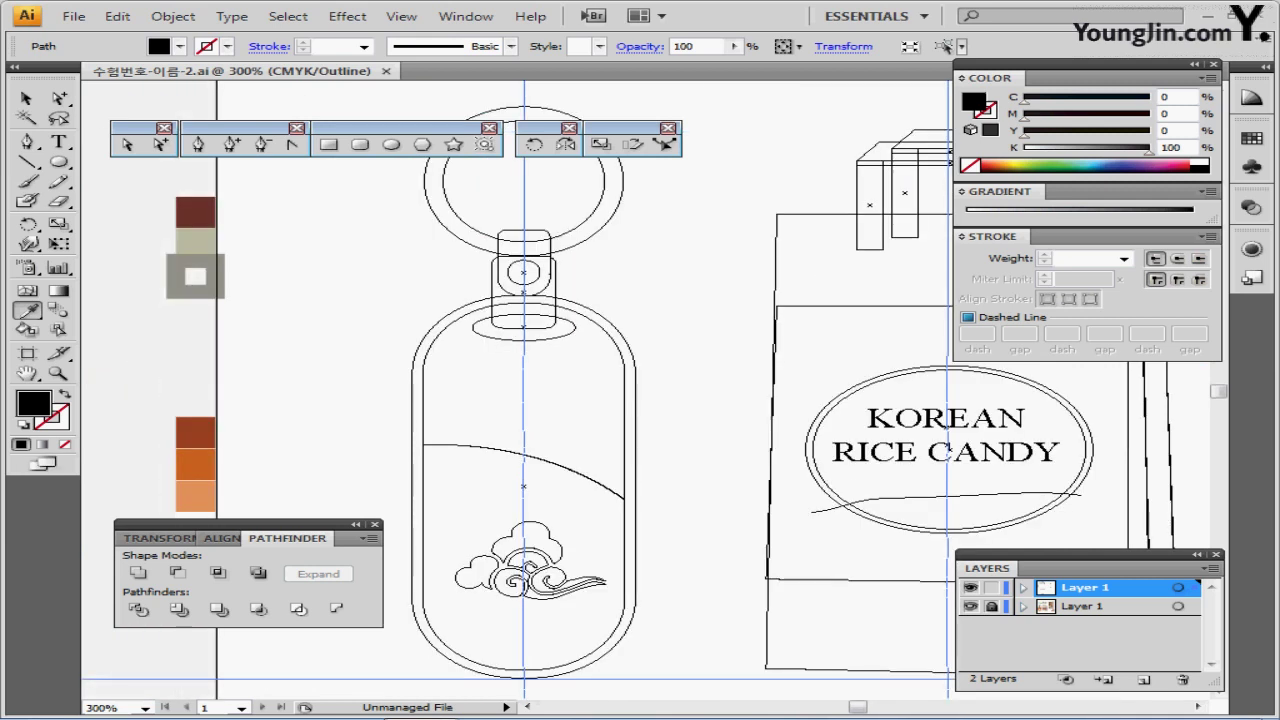
drag(870, 204, 848, 221)
scroll(867, 300, down, 1)
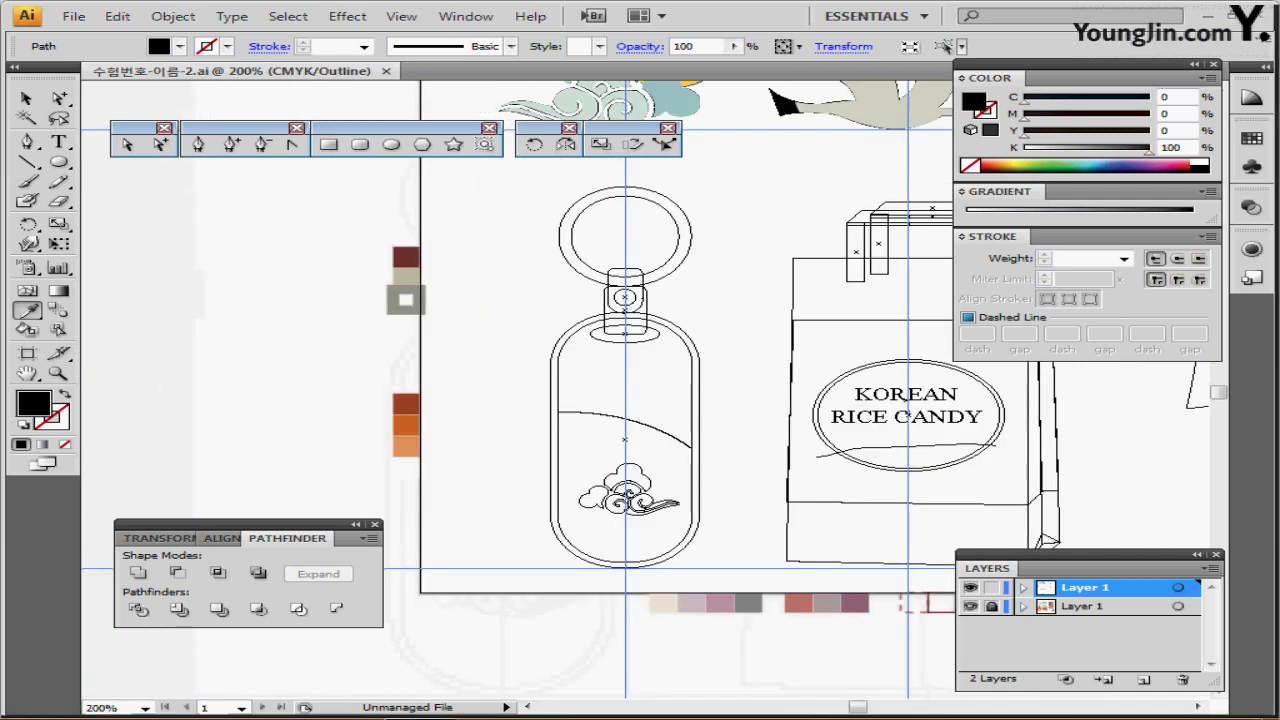
drag(867, 300, 727, 309)
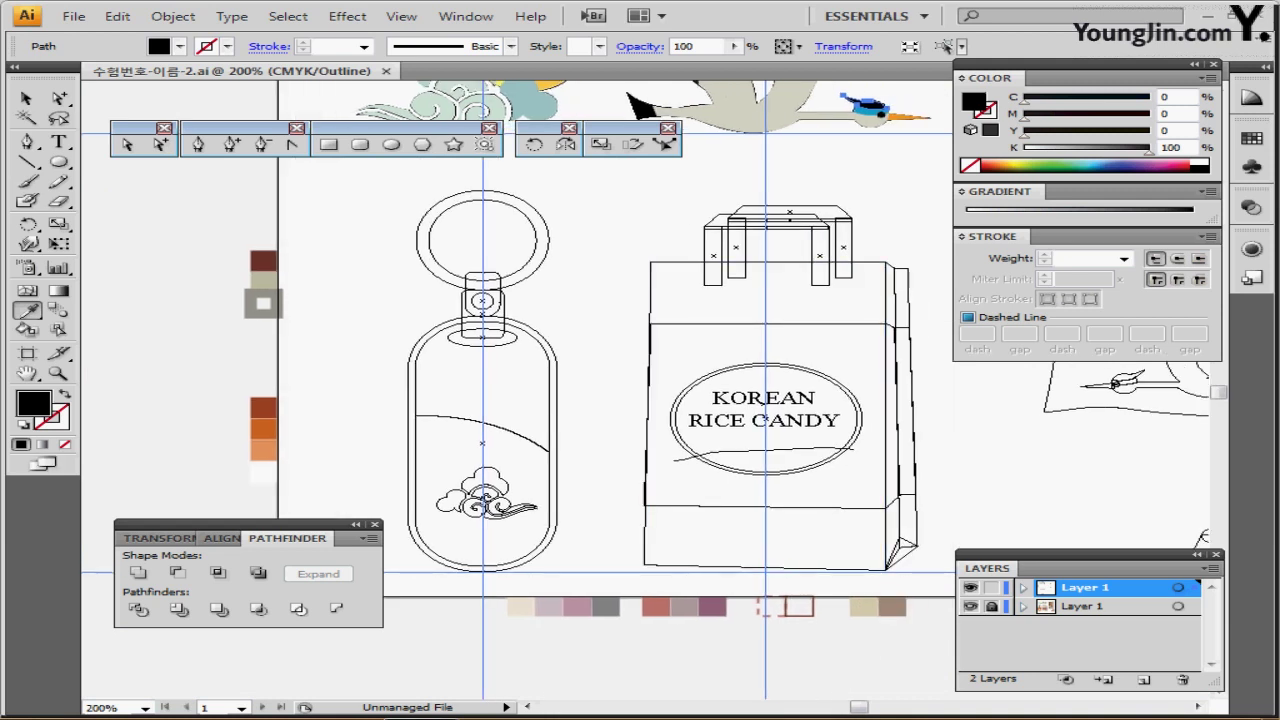
click(970, 588)
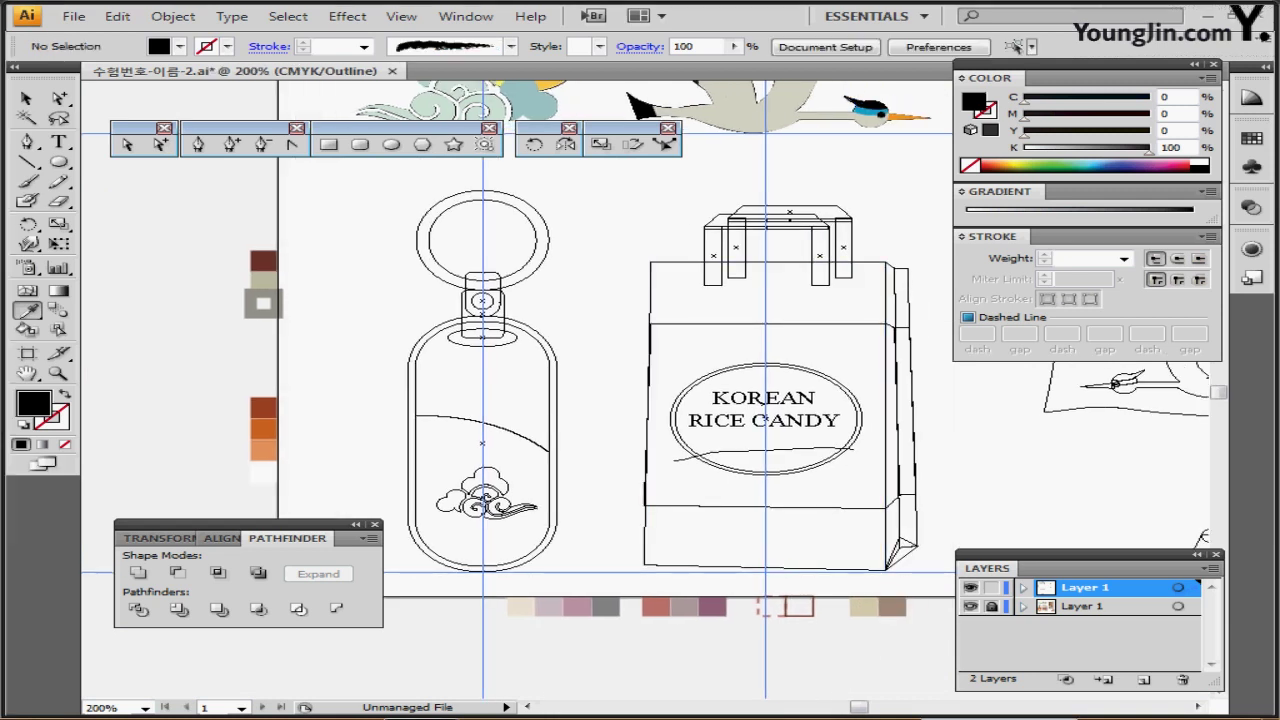
key(ctrl+y)
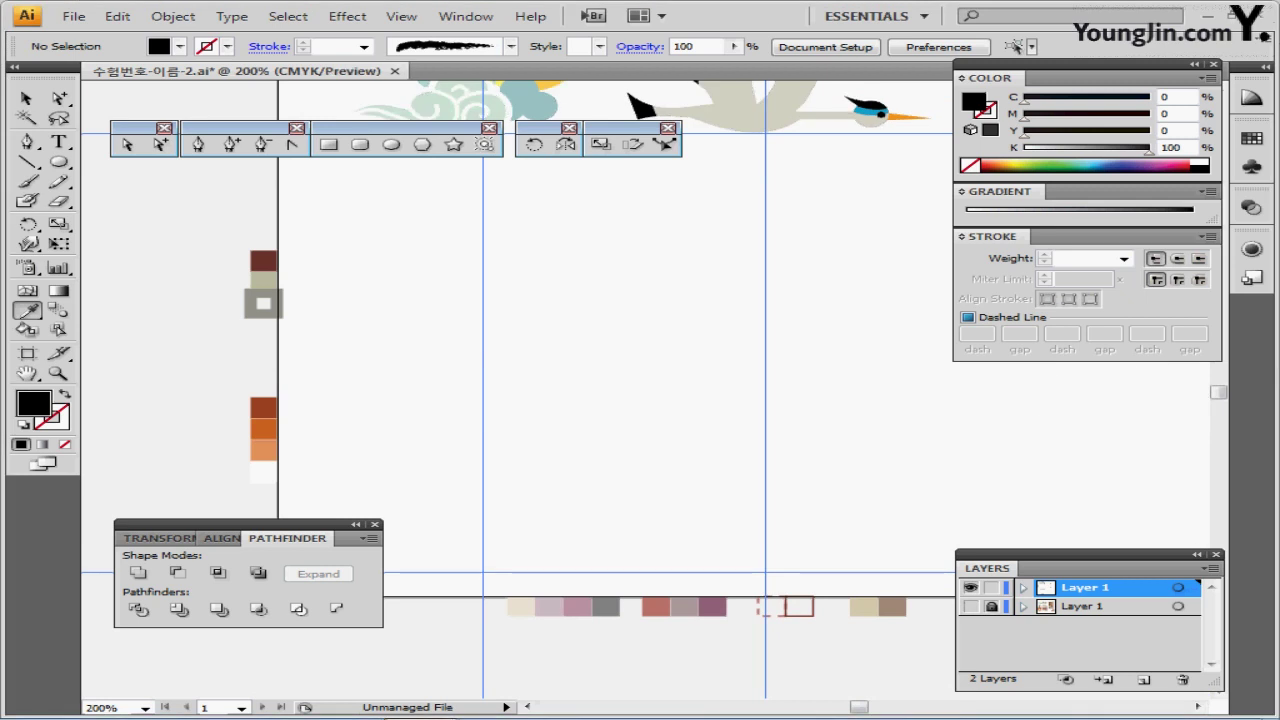
key(ctrl+s)
Step: Create a 21 × 48 mm rounded rectangle with a 10 mm corner radius, filled with the reddish-brown swatch colour
click(360, 145)
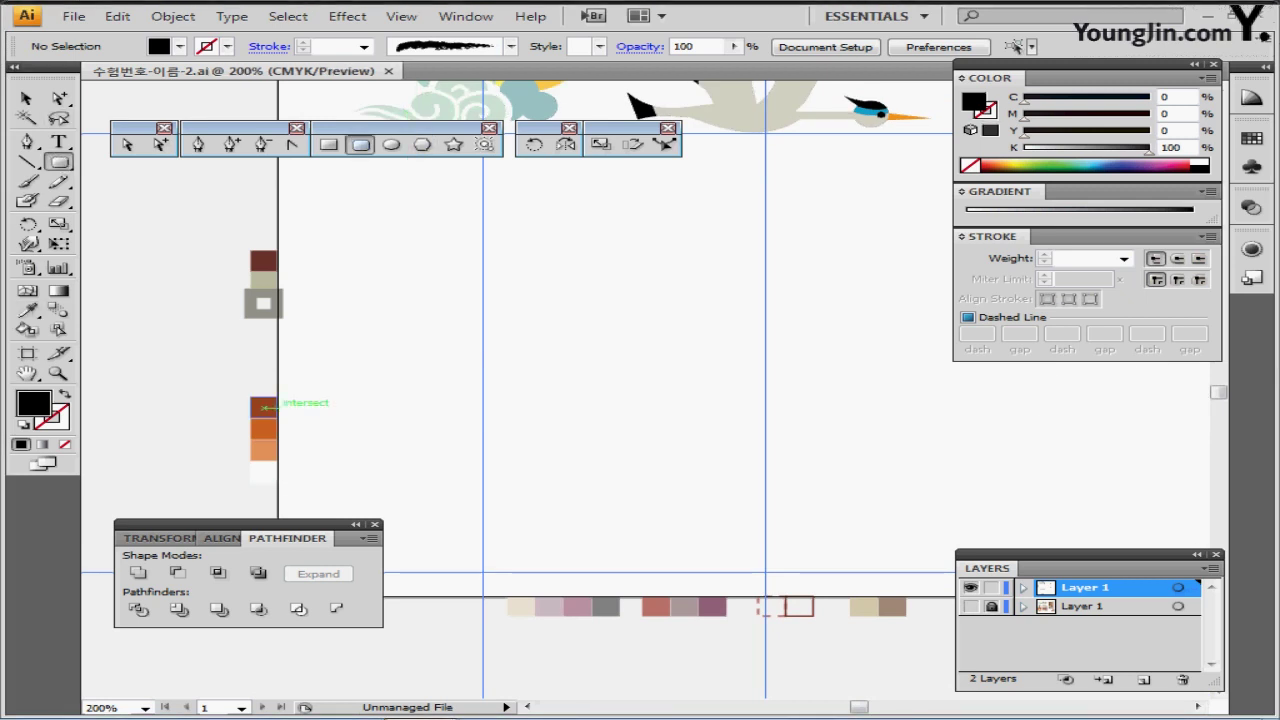
ctrl+click(263, 407)
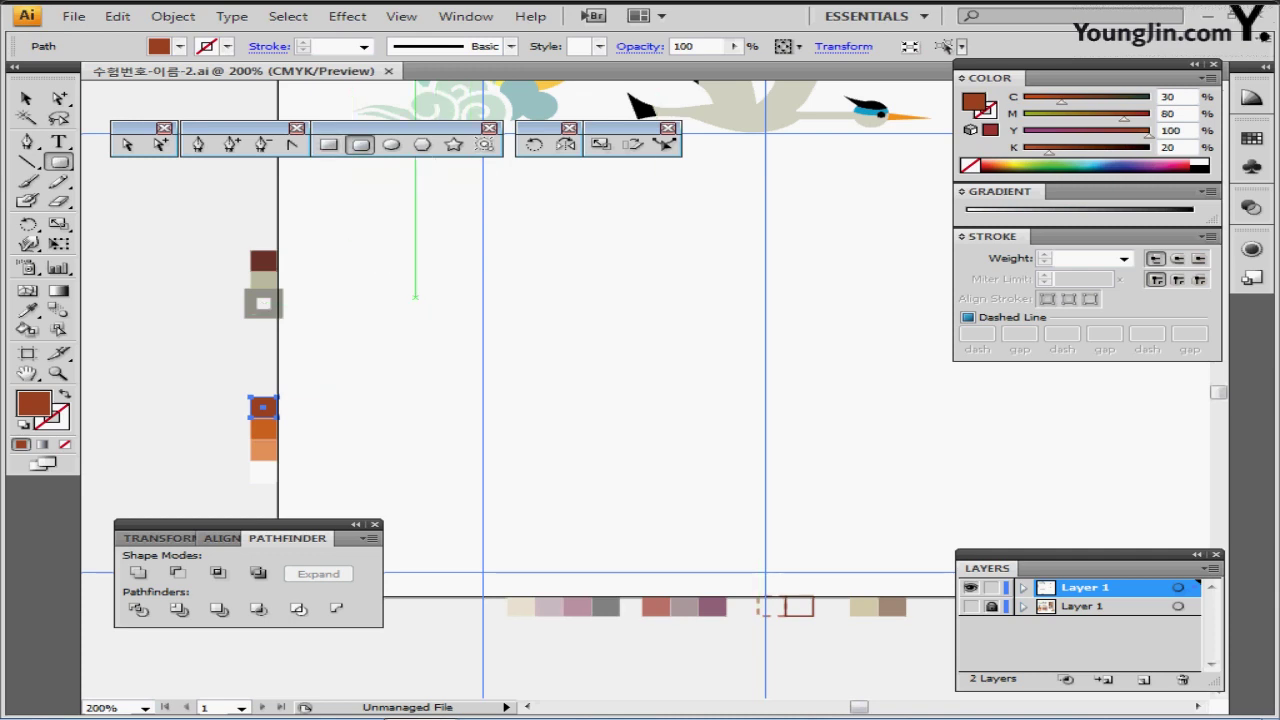
click(397, 282)
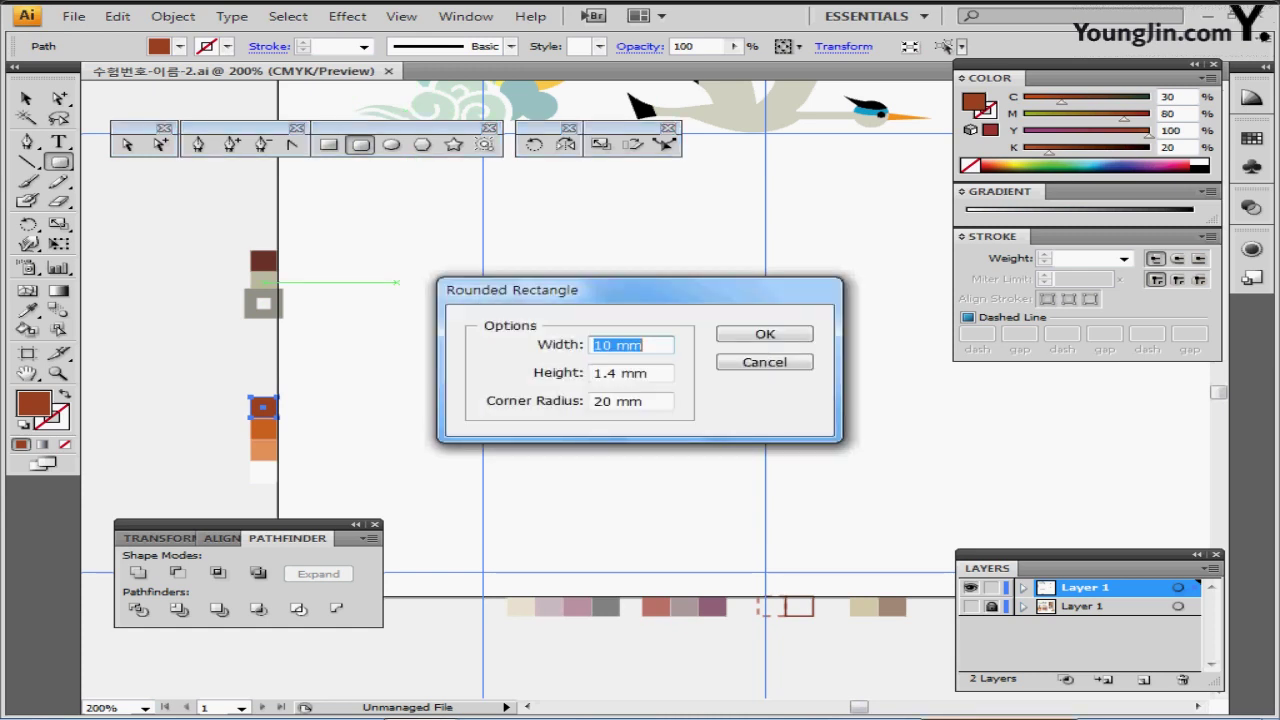
text(21)
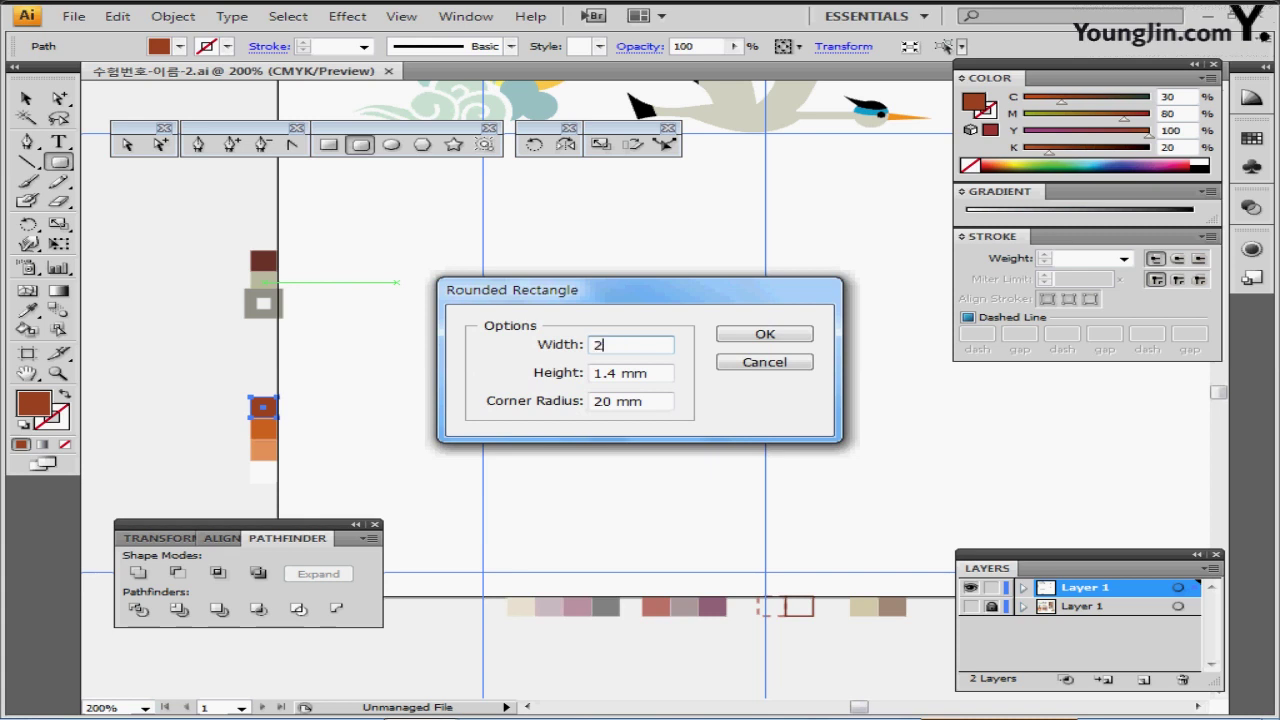
key(Tab)
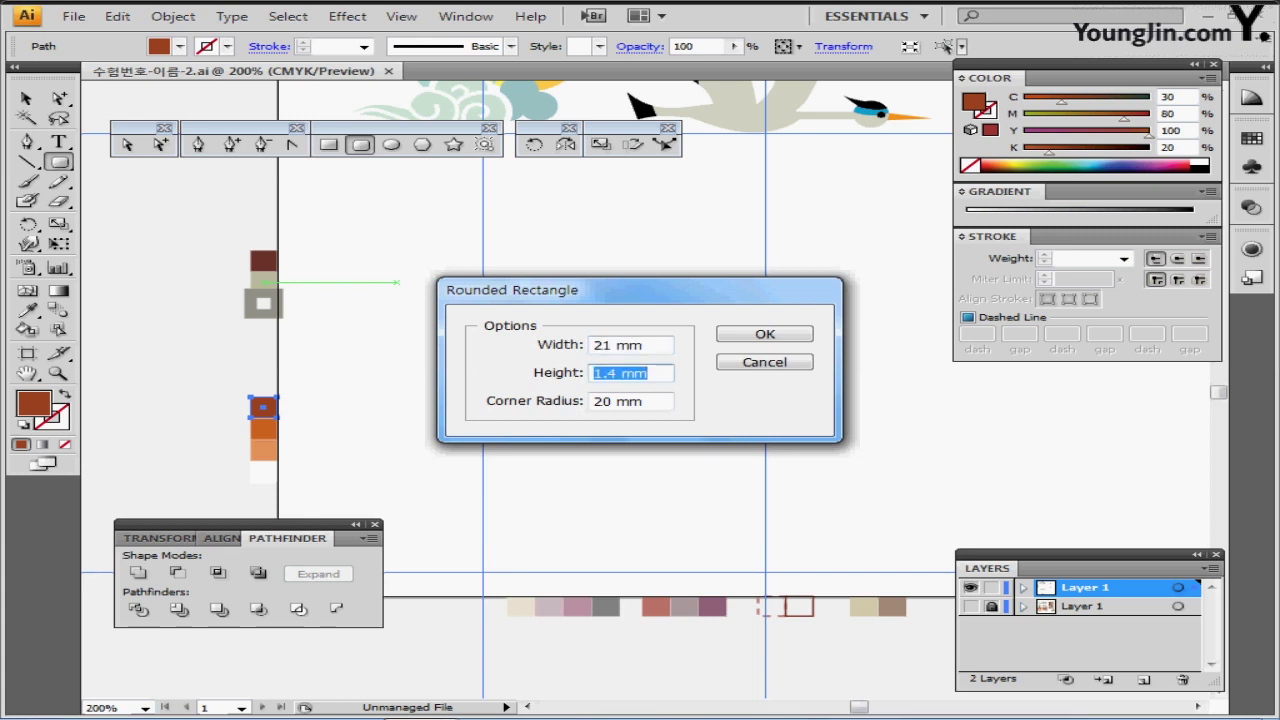
text(48)
key(Tab)
text(10)
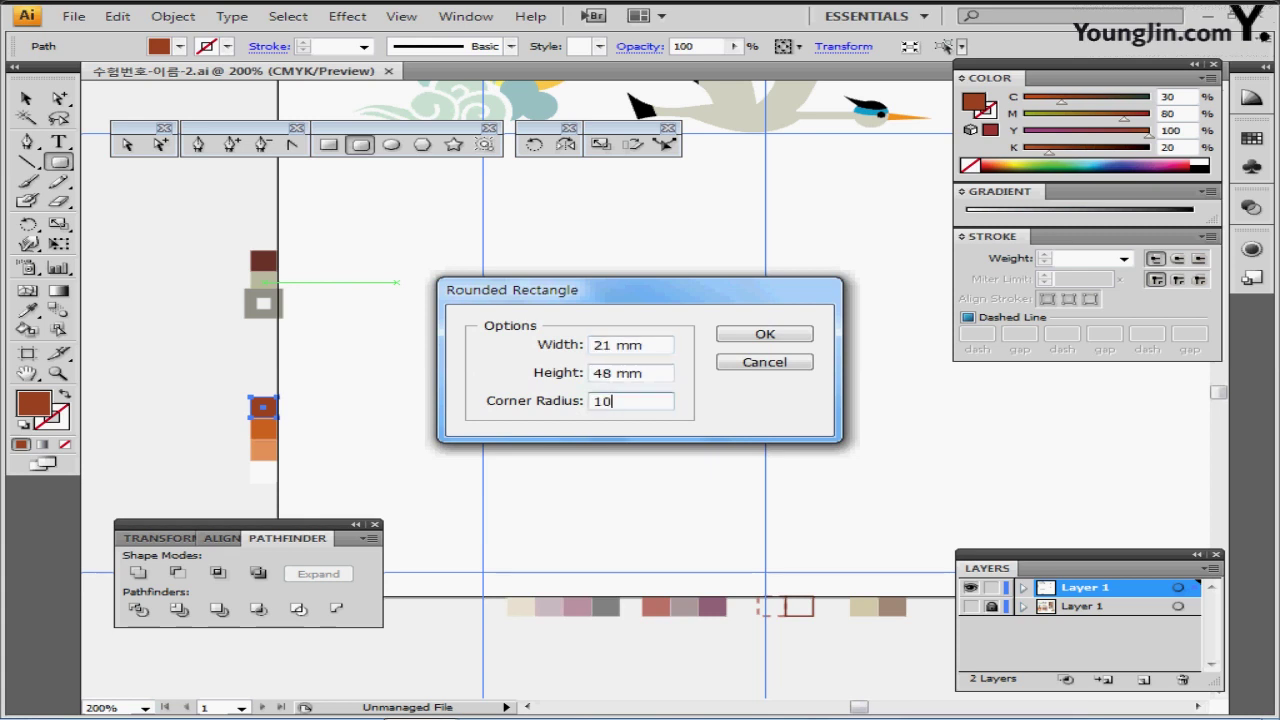
key(Return)
Step: Position the brown rounded rectangle over the keyring's body using the reference outlines, and hide the reference layer again
mouse_move(513, 408)
mouse_down()
mouse_move(526, 410)
mouse_move(522, 430)
mouse_up()
click(970, 606)
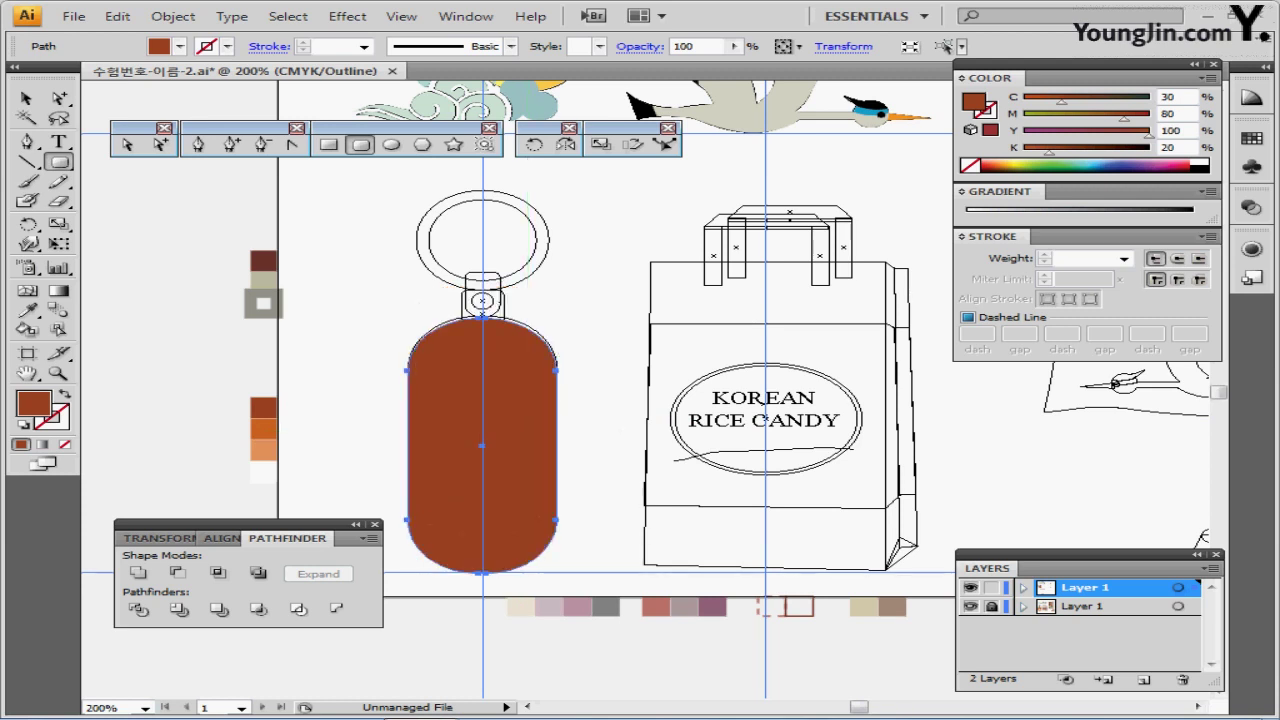
key(Up)
key(Right)
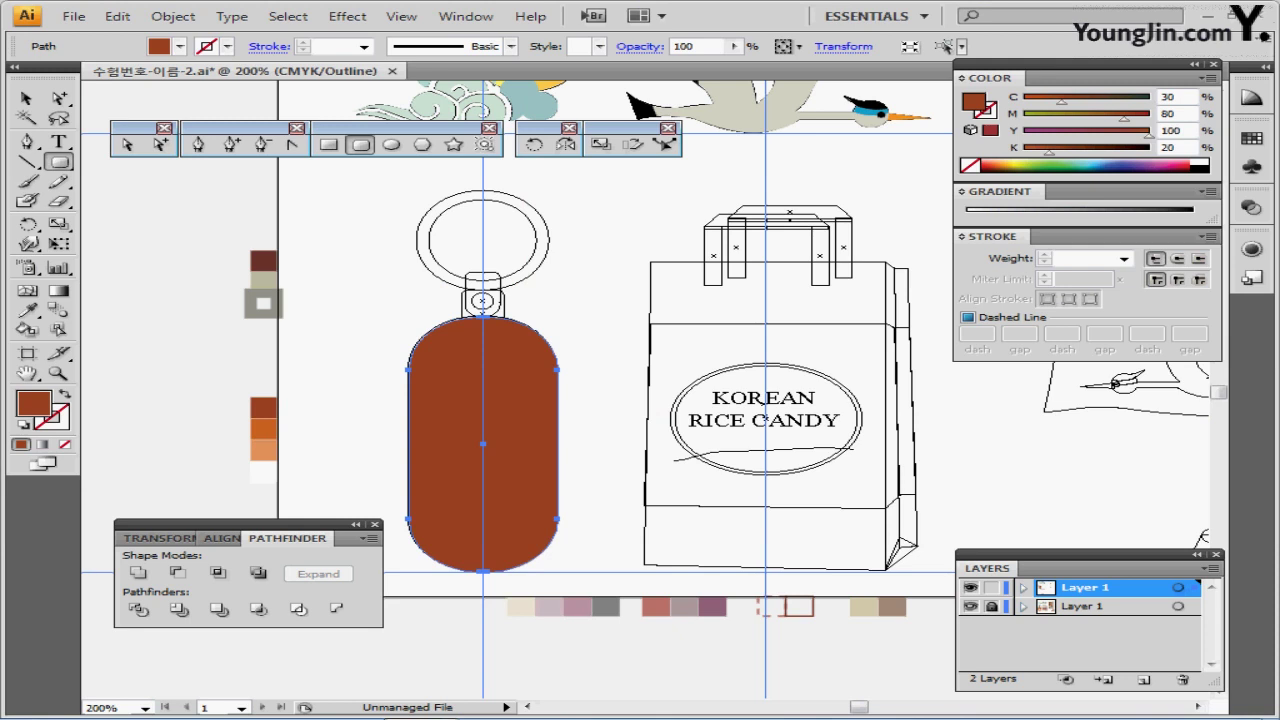
click(970, 606)
key(ctrl+y)
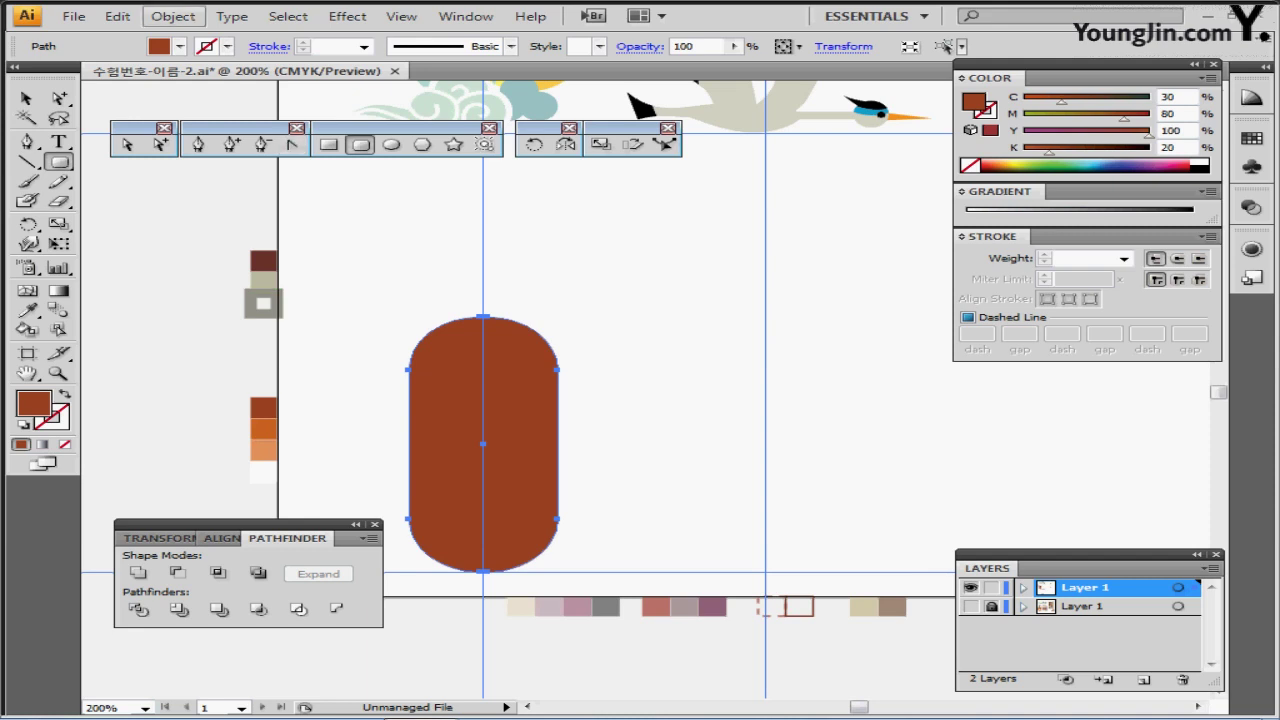
Step: Offset the brown rounded rectangle's path by -1 mm and fill the inner copy with the orange swatch colour
click(173, 16)
mouse_move(201, 378)
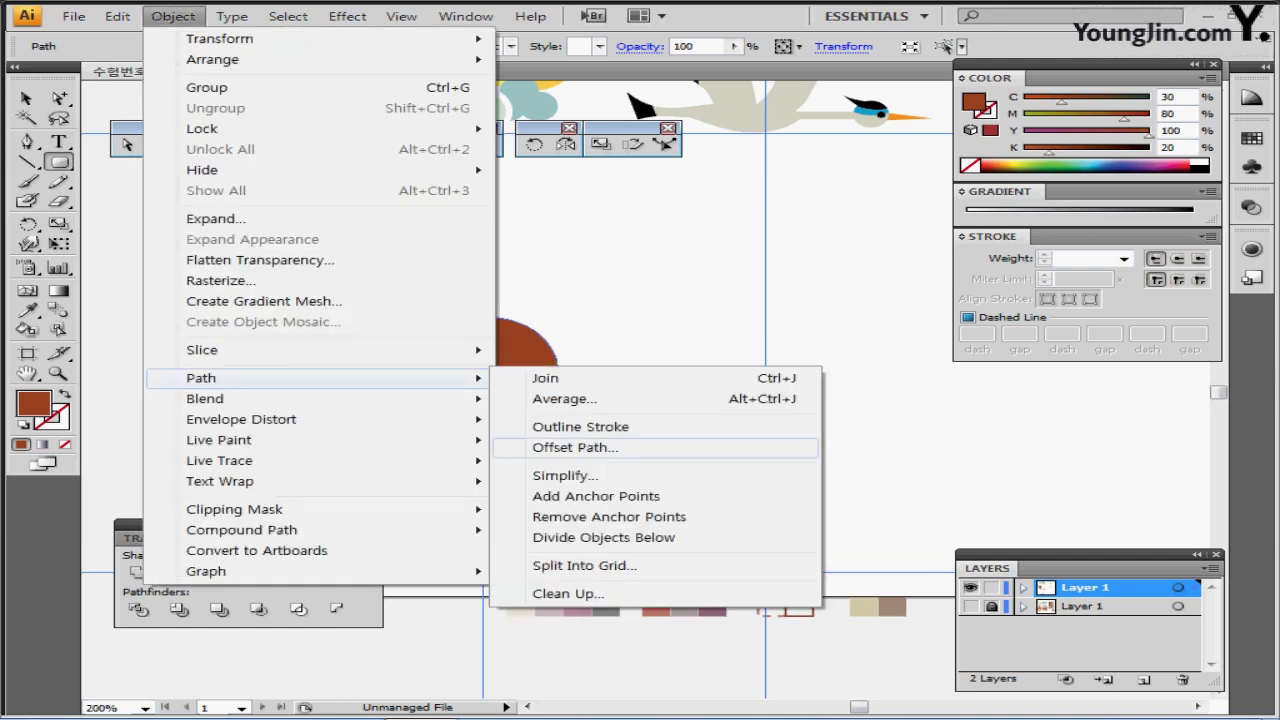
click(575, 447)
text(-1)
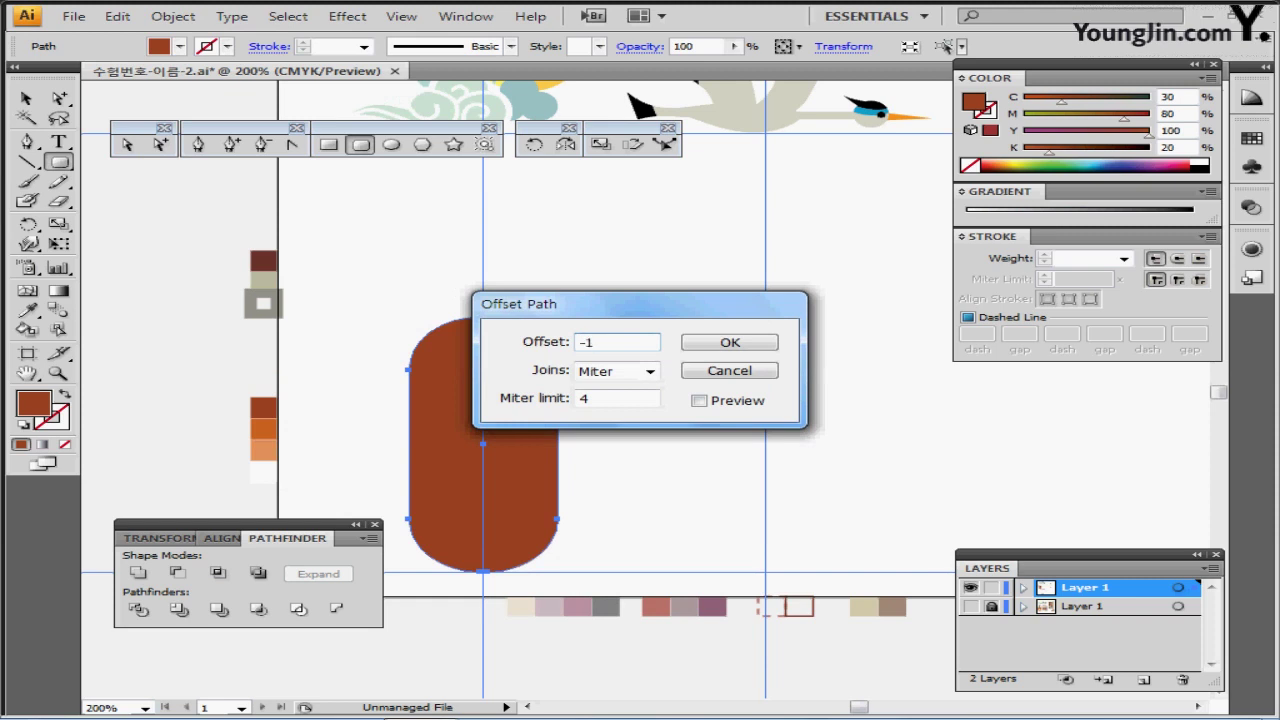
key(Return)
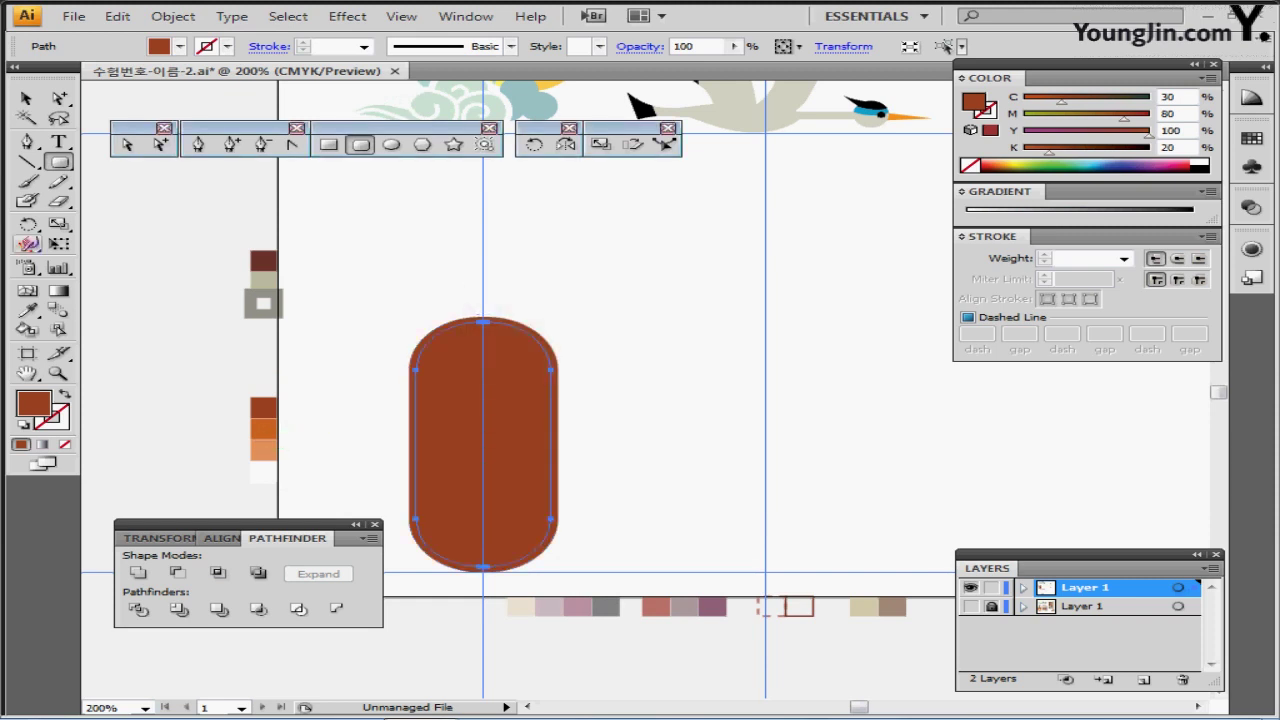
key(i)
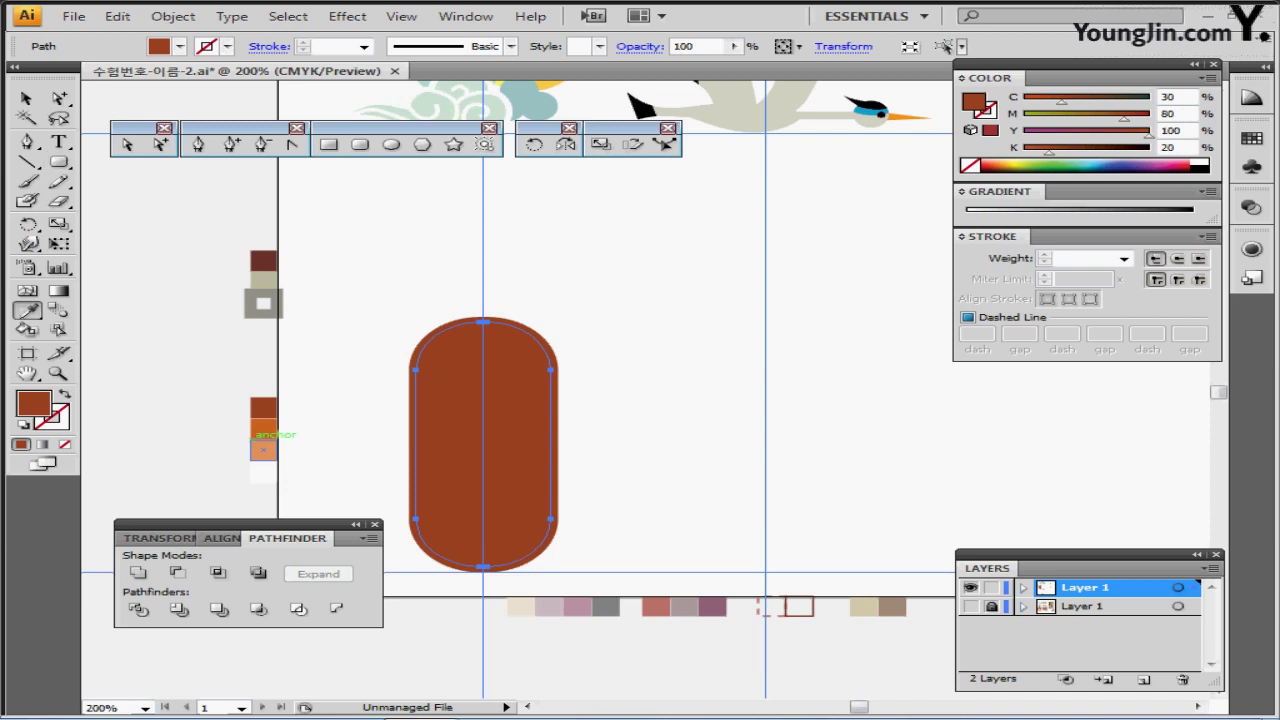
click(263, 430)
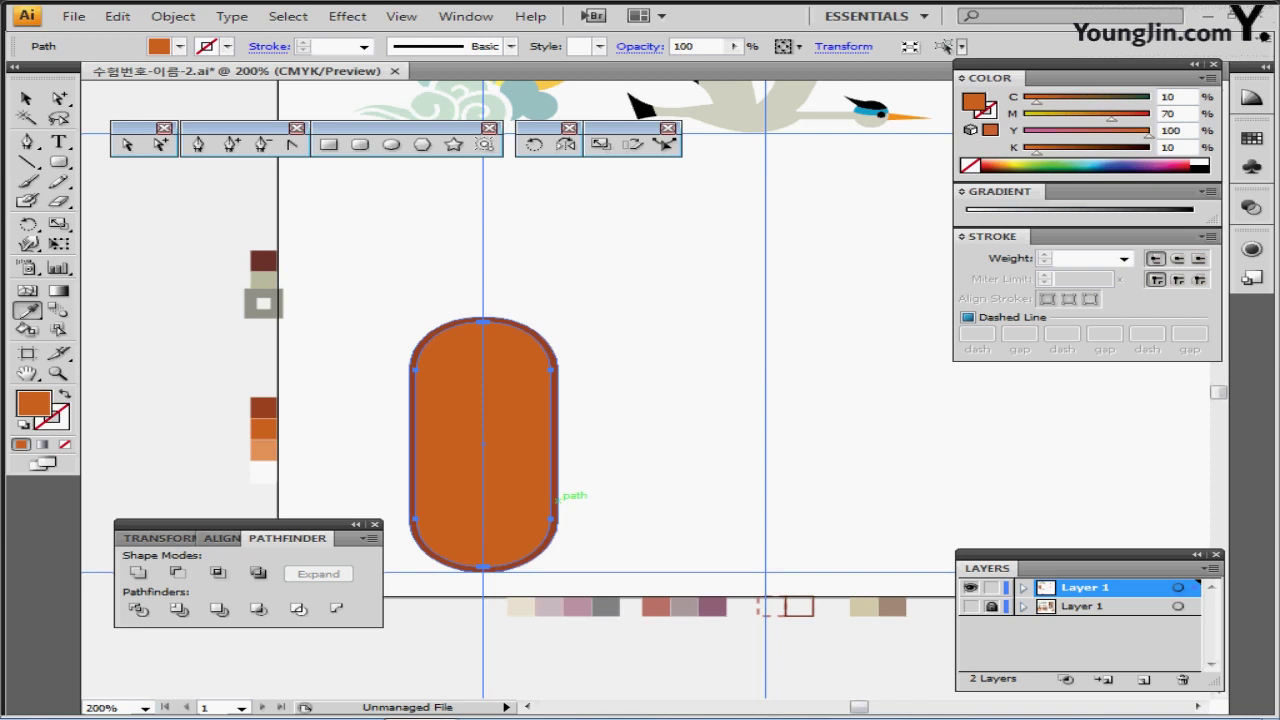
key(v)
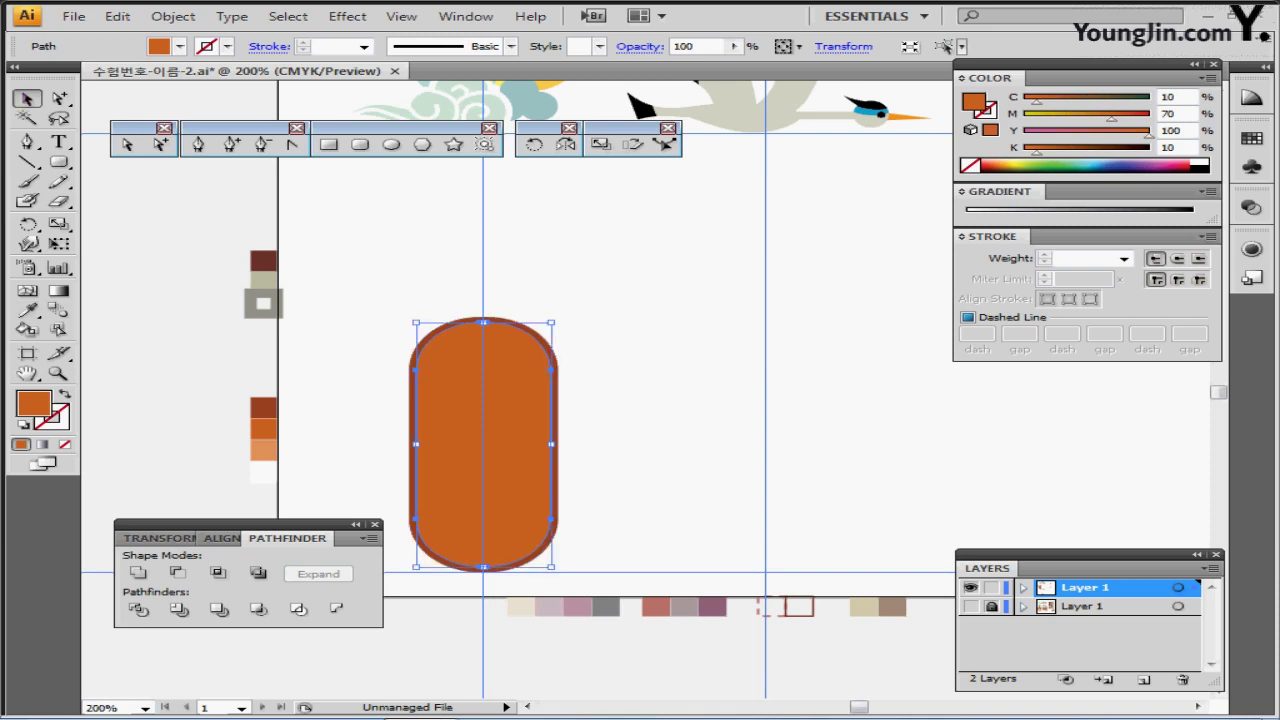
double_click(483, 445)
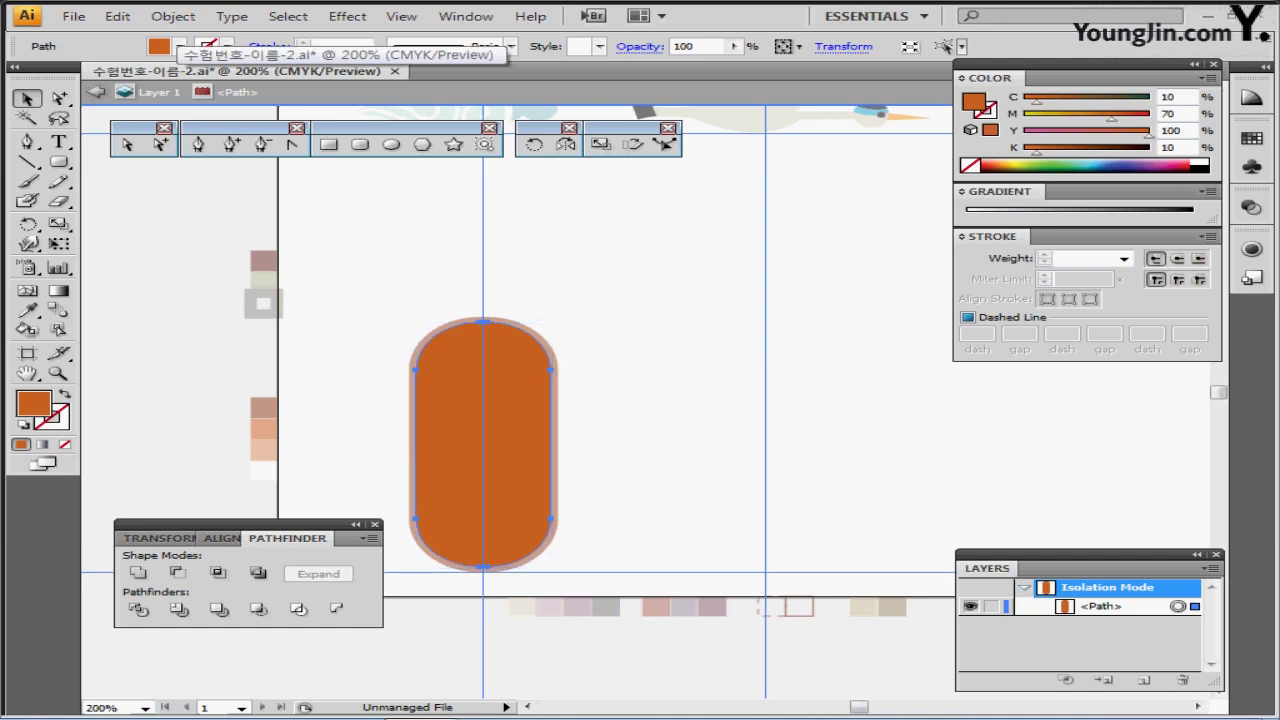
key(ctrl+y)
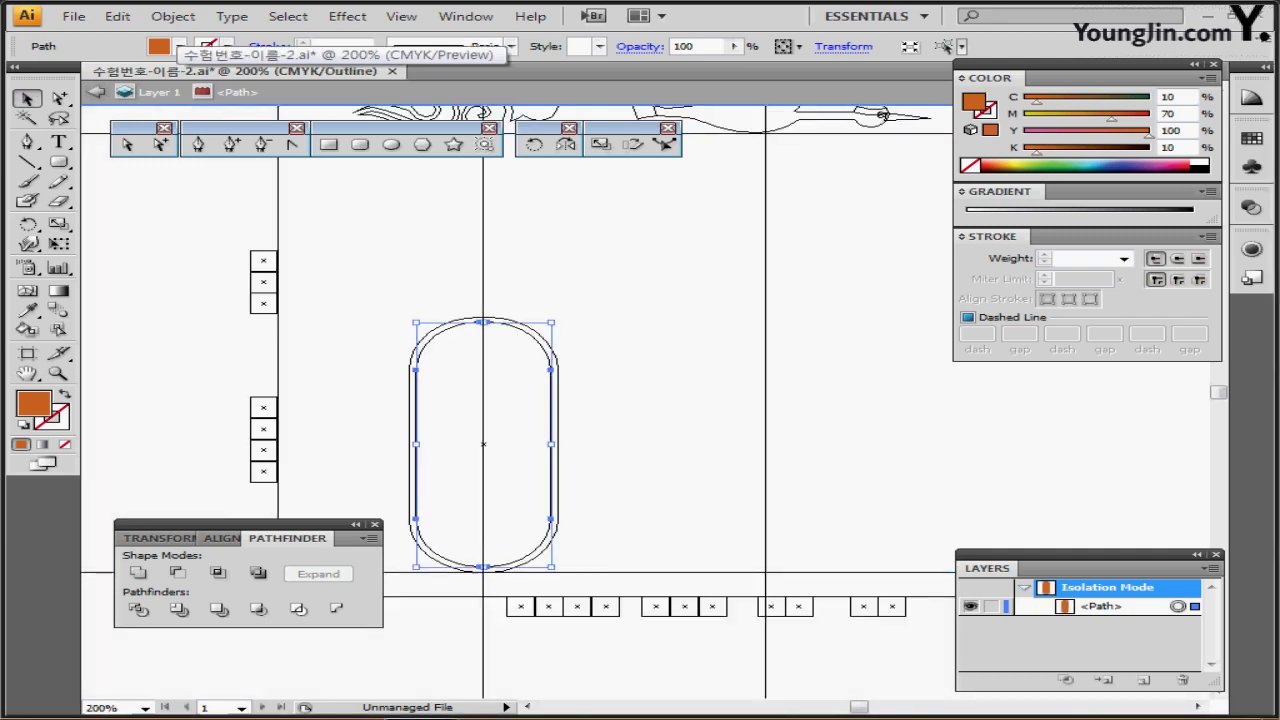
click(882, 115)
key(ctrl+y)
key(Escape)
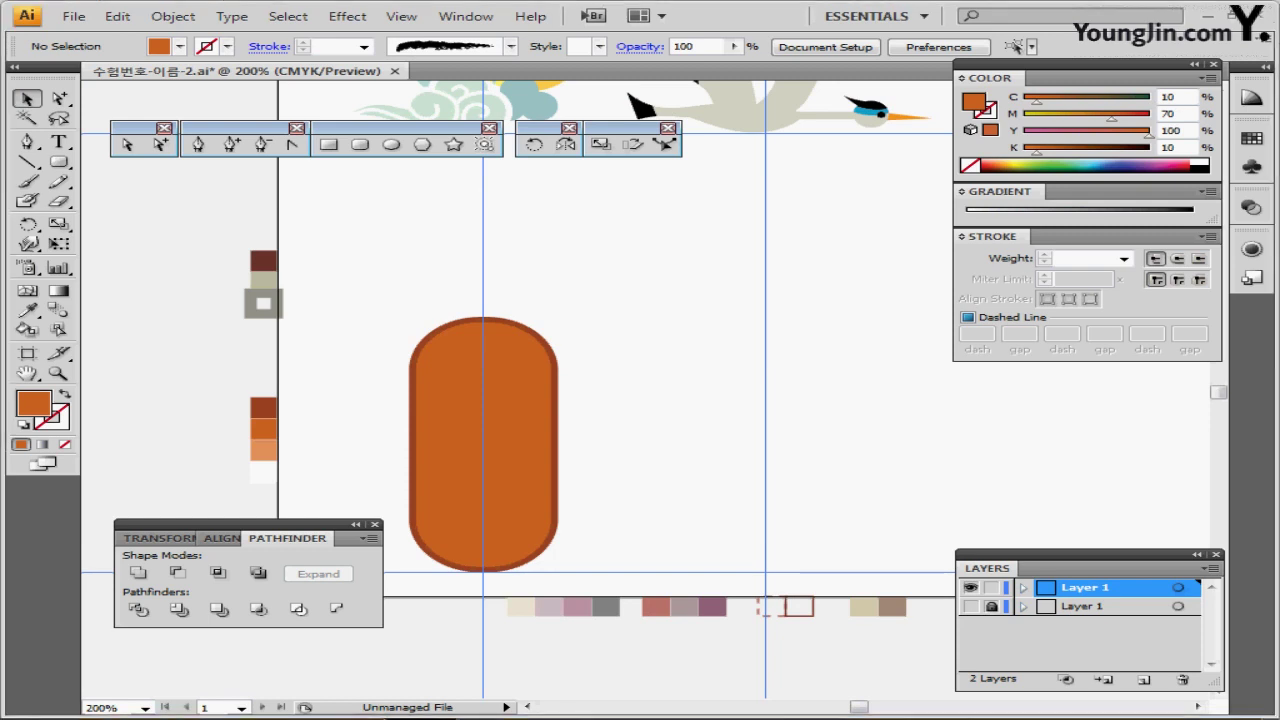
Step: Isolate the orange shape and draw an open curve across its middle along the reference outline, extending past both sides
double_click(483, 445)
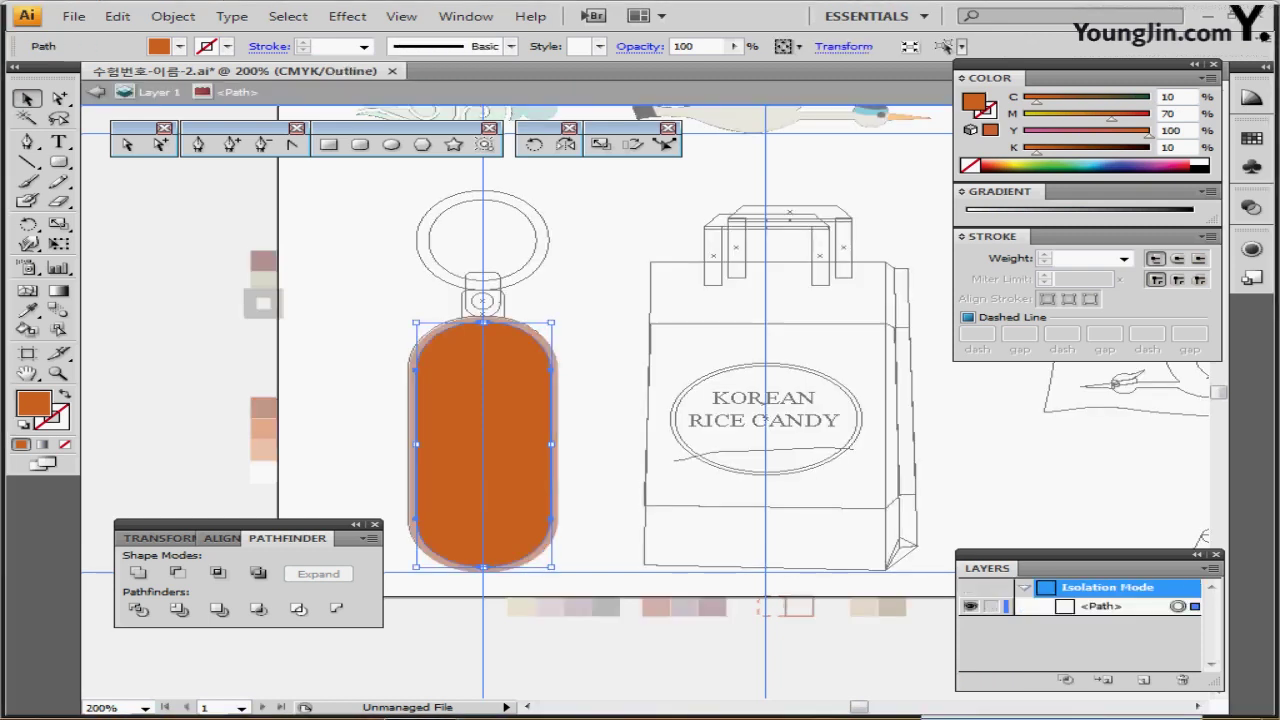
key(ctrl+y)
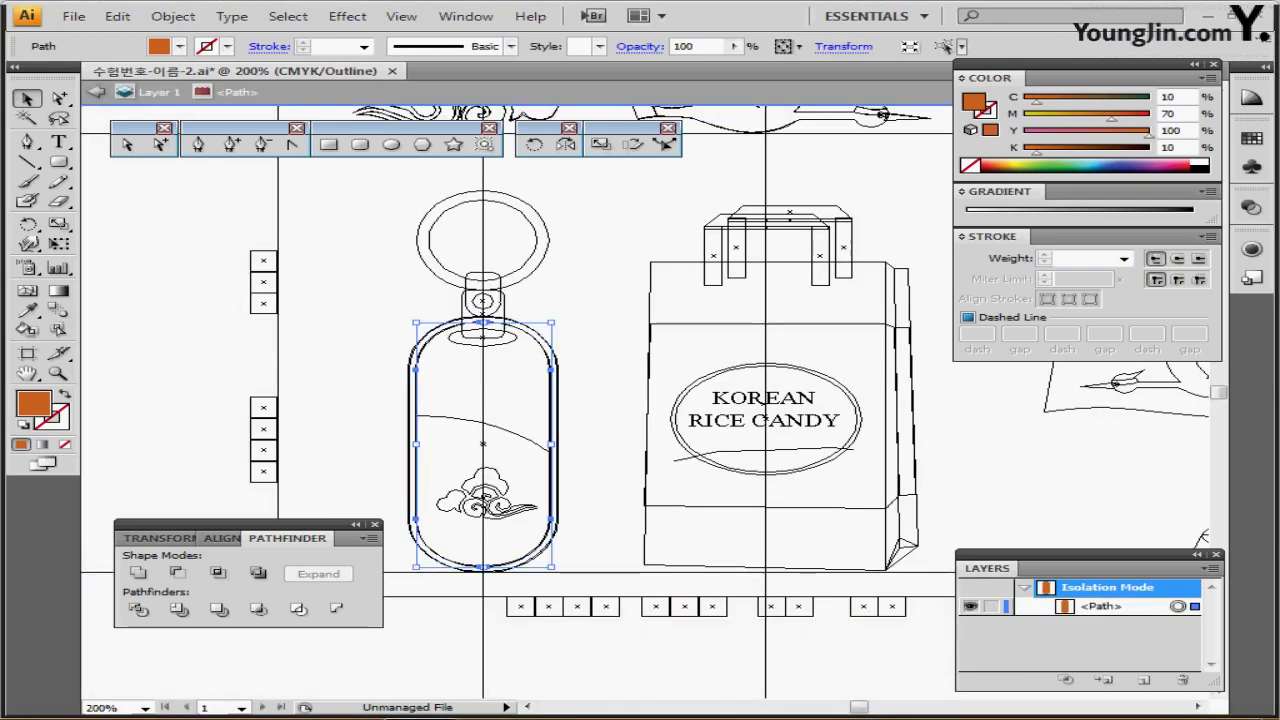
key(ctrl+shift+a)
key(p)
click(28, 143)
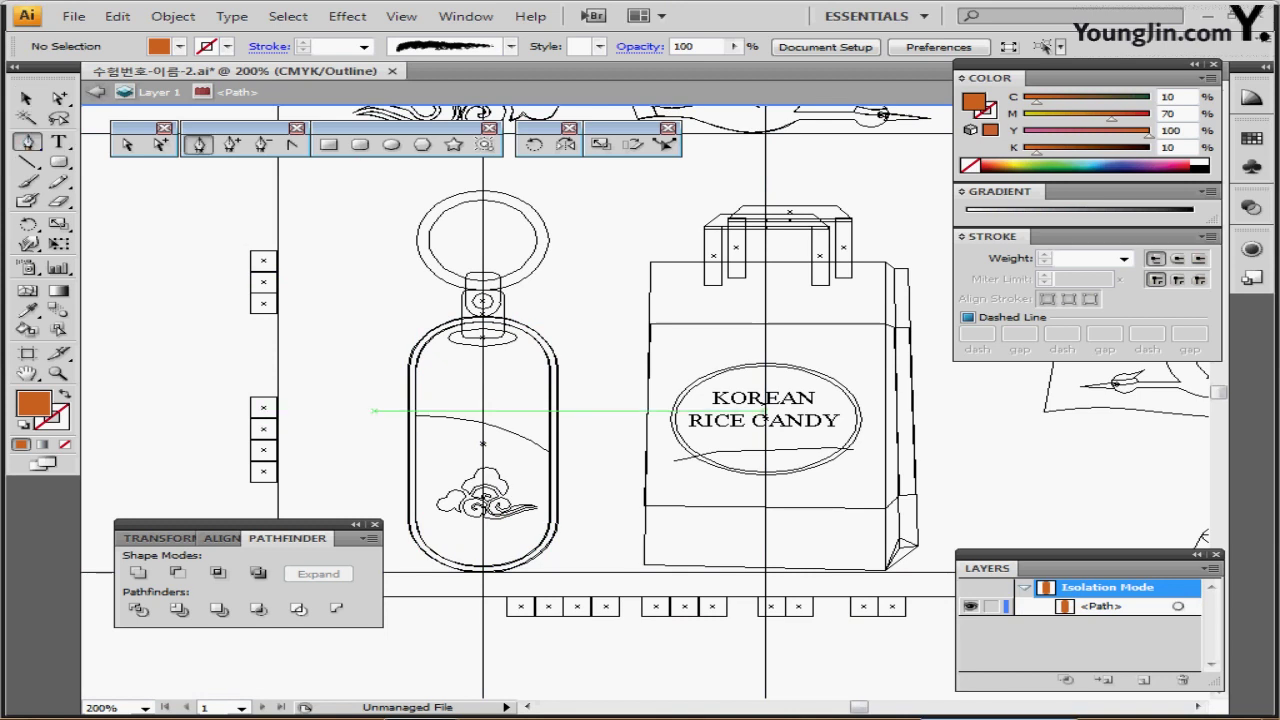
click(372, 416)
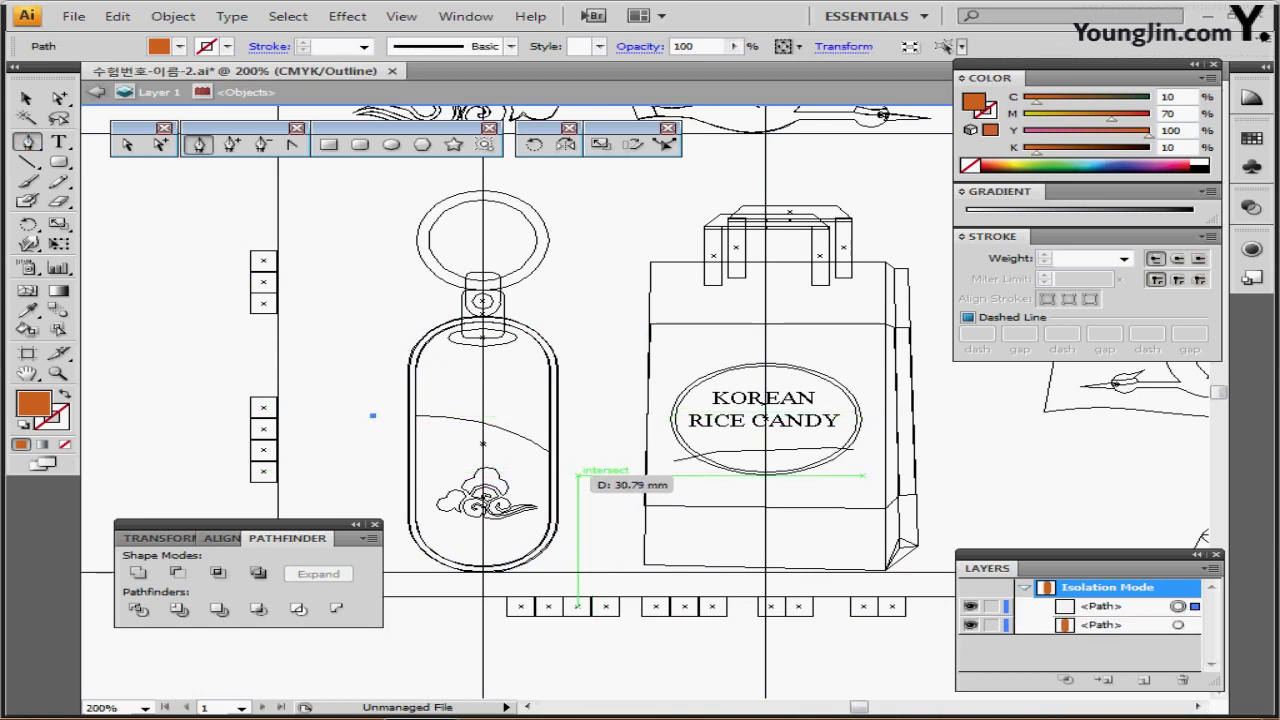
drag(576, 474, 651, 551)
key(ctrl)
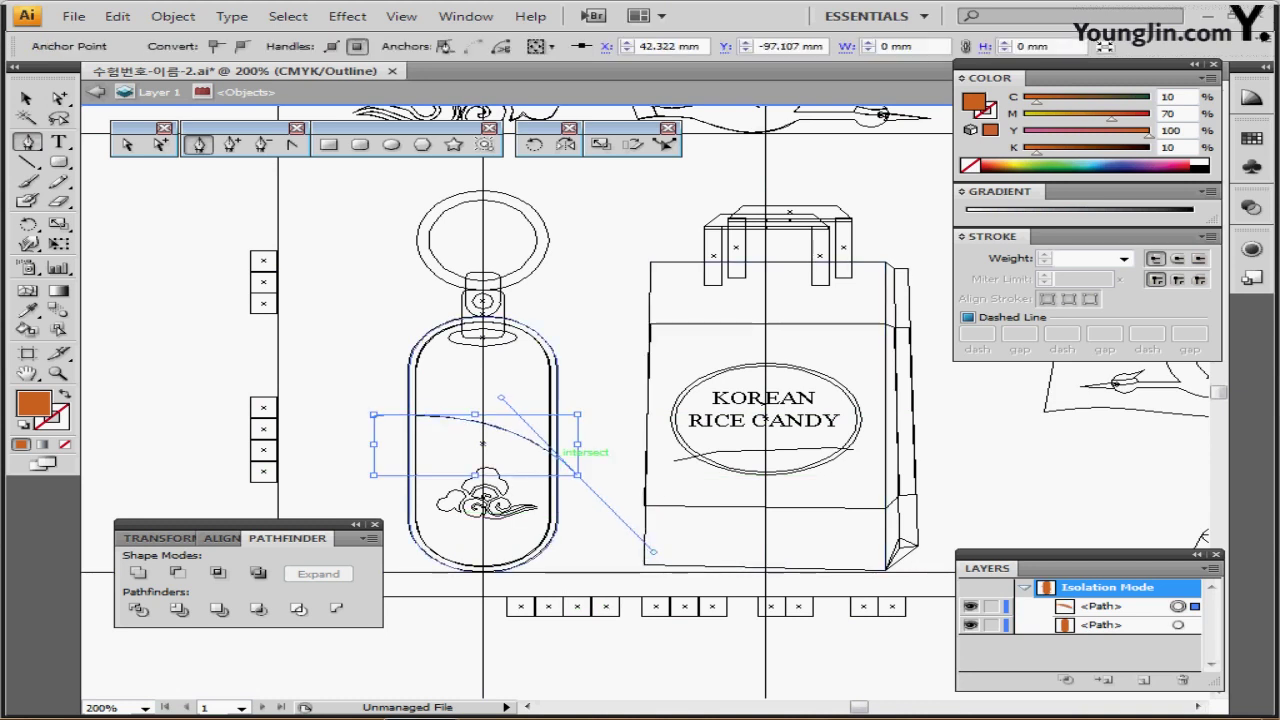
Step: Give the curve no fill and a 1 pt black stroke, and divide the orange shape along it
key(ctrl+y)
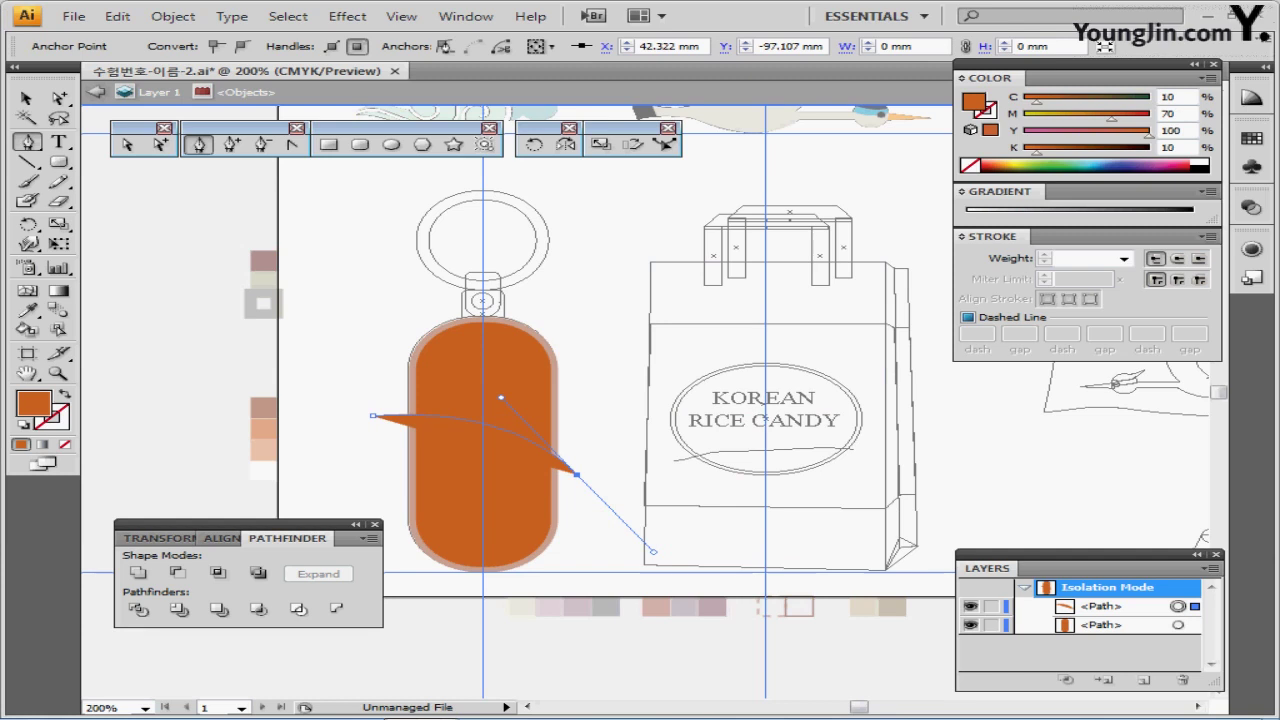
key(d)
key(slash)
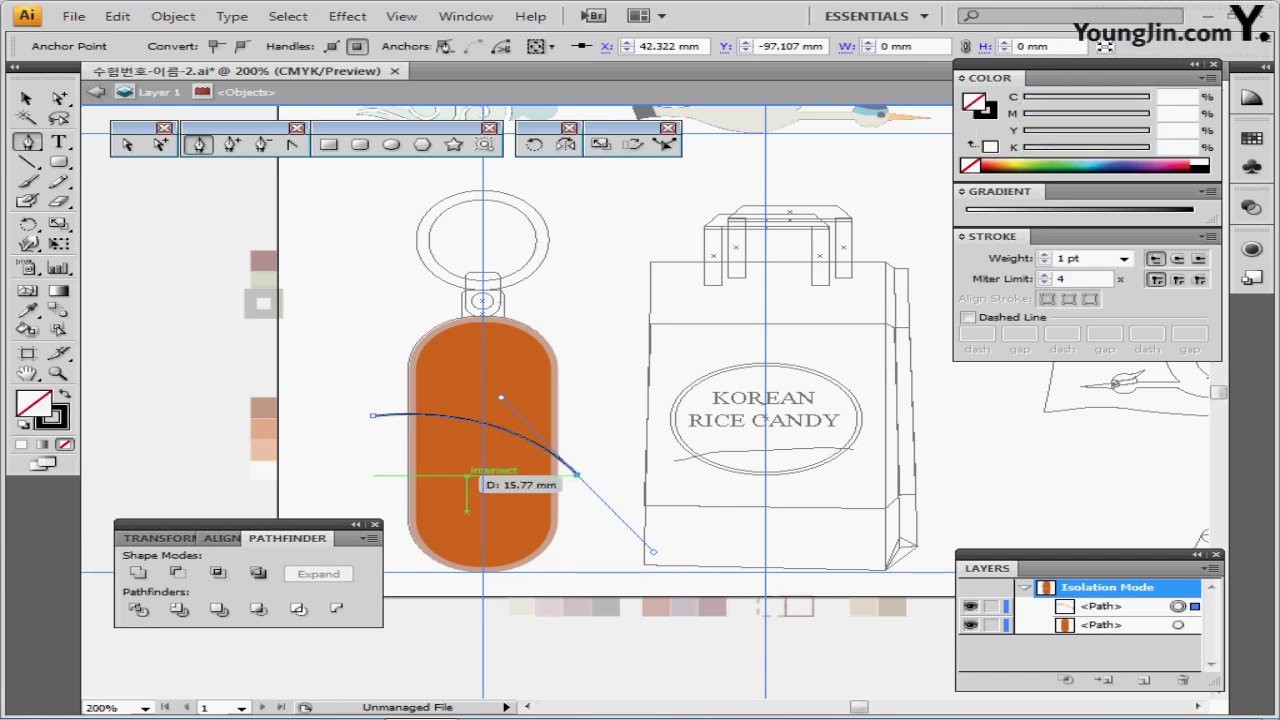
key(ctrl)
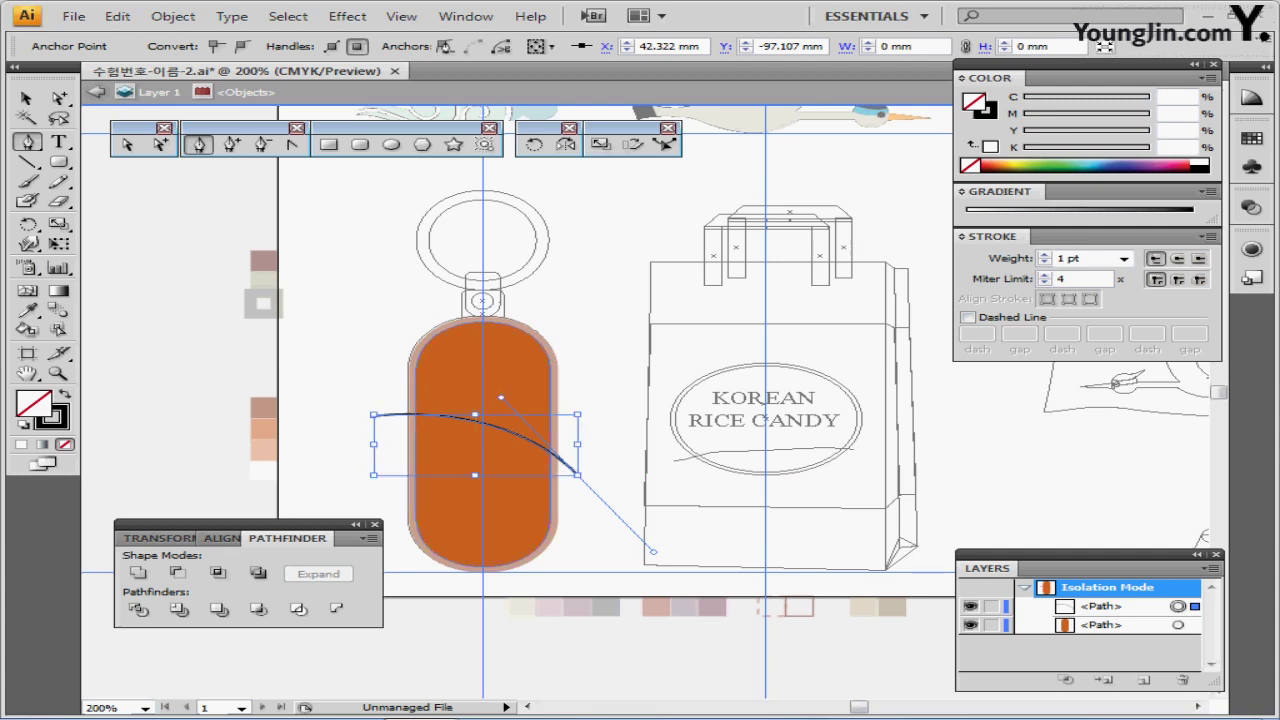
key(ctrl+a)
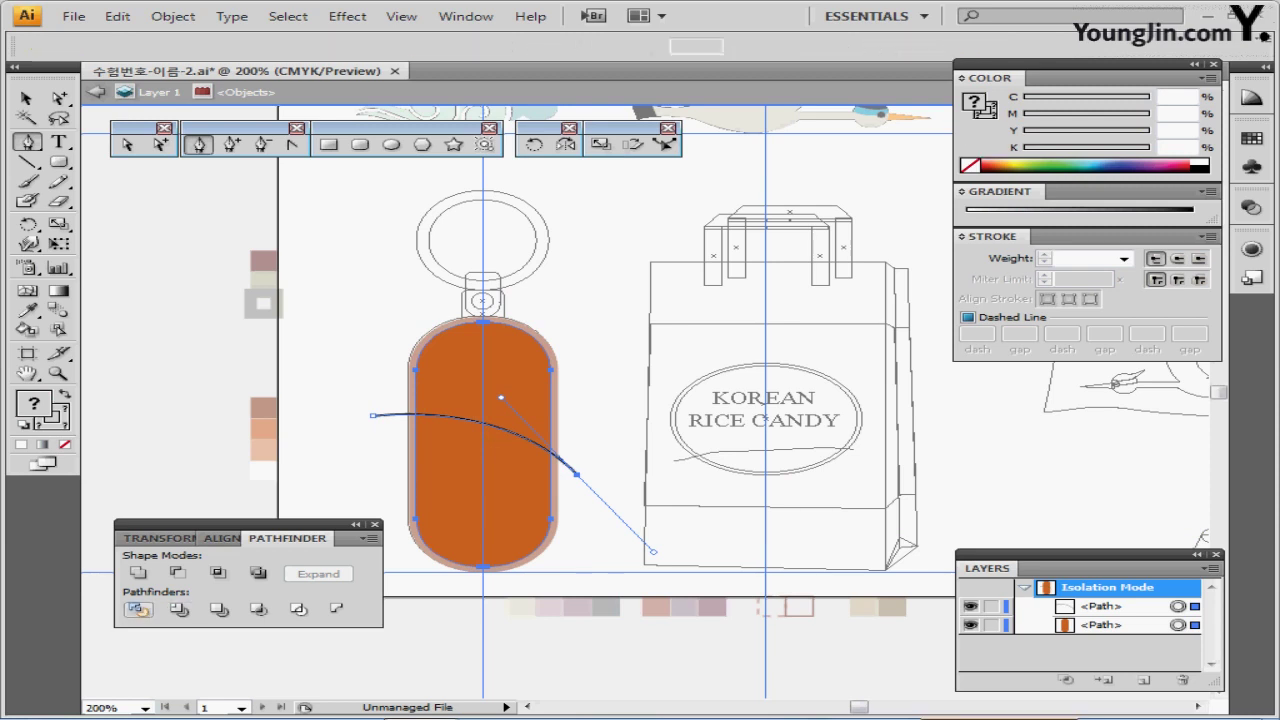
click(138, 609)
Step: Fill the lower piece of the divided shape with the light orange swatch colour and exit isolation mode
ctrl+click(278, 431)
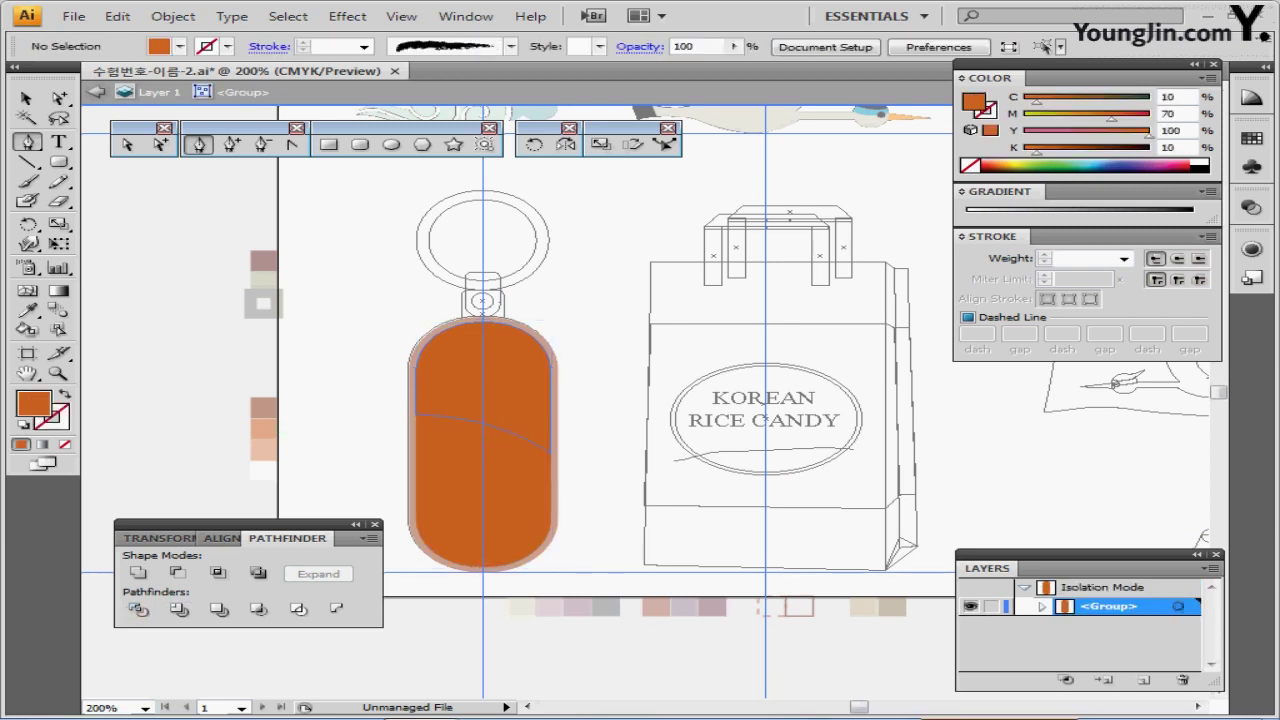
ctrl+click(468, 494)
key(a)
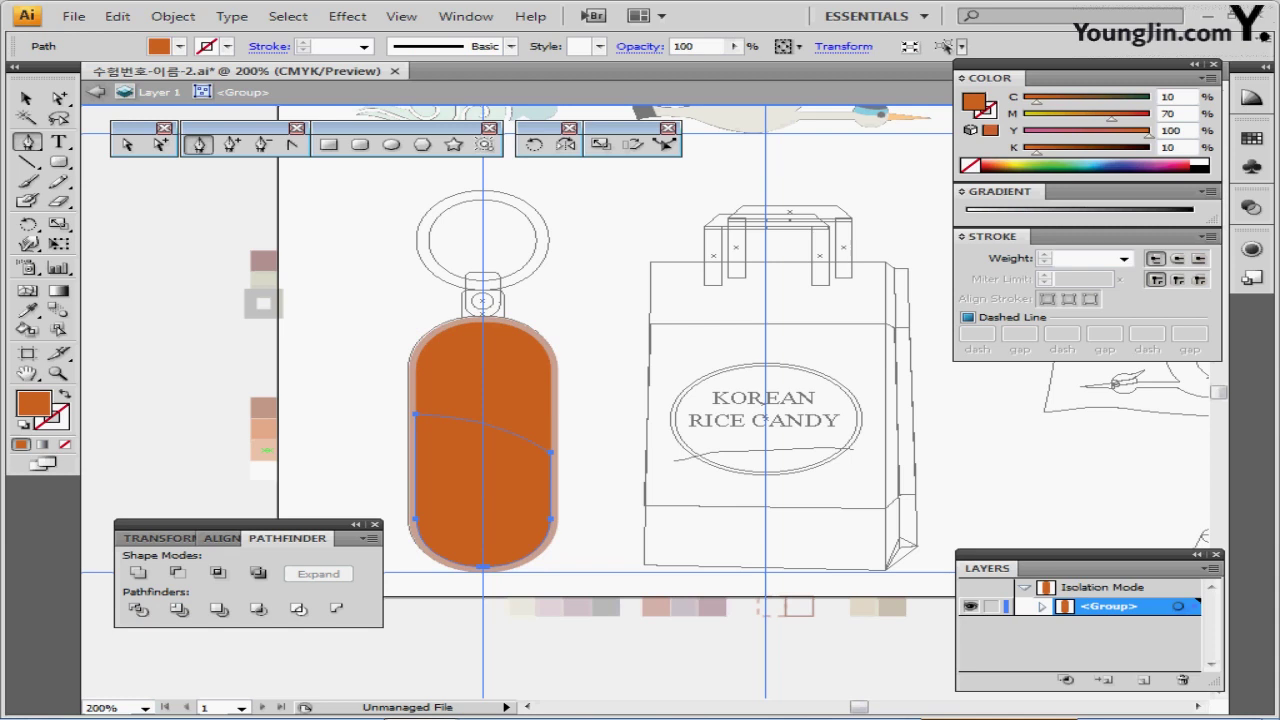
key(i)
click(265, 450)
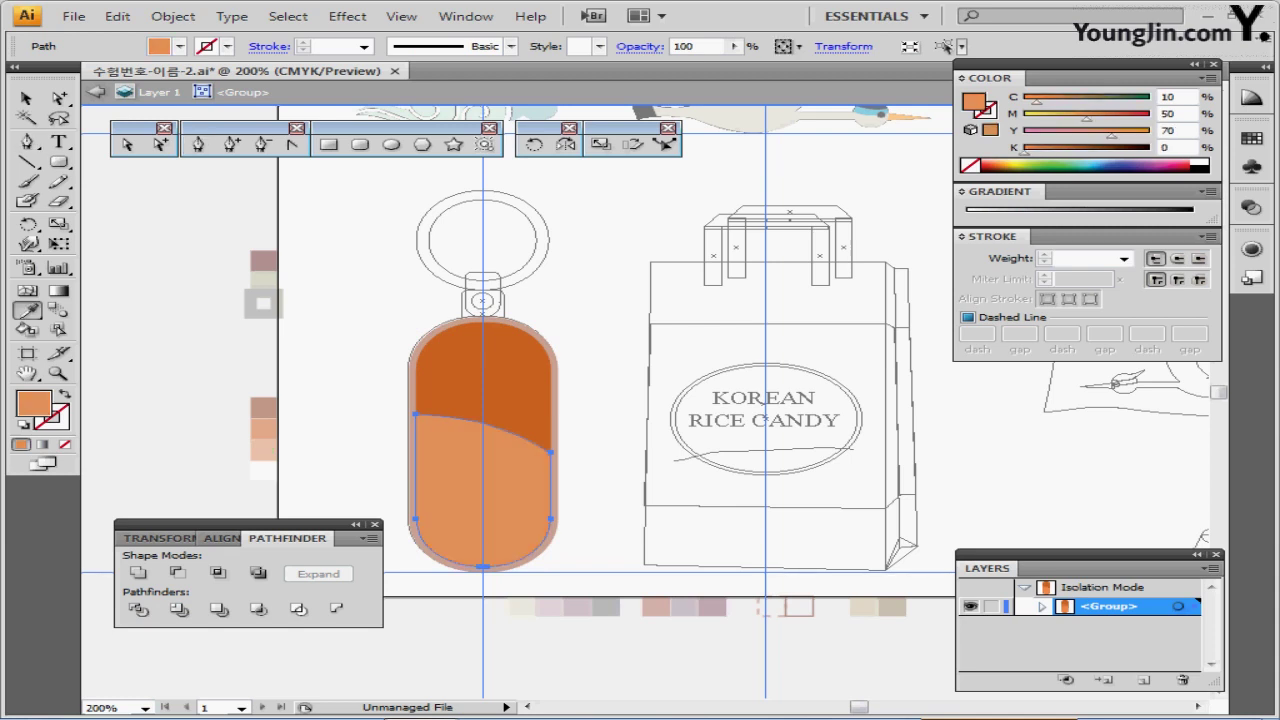
key(Escape)
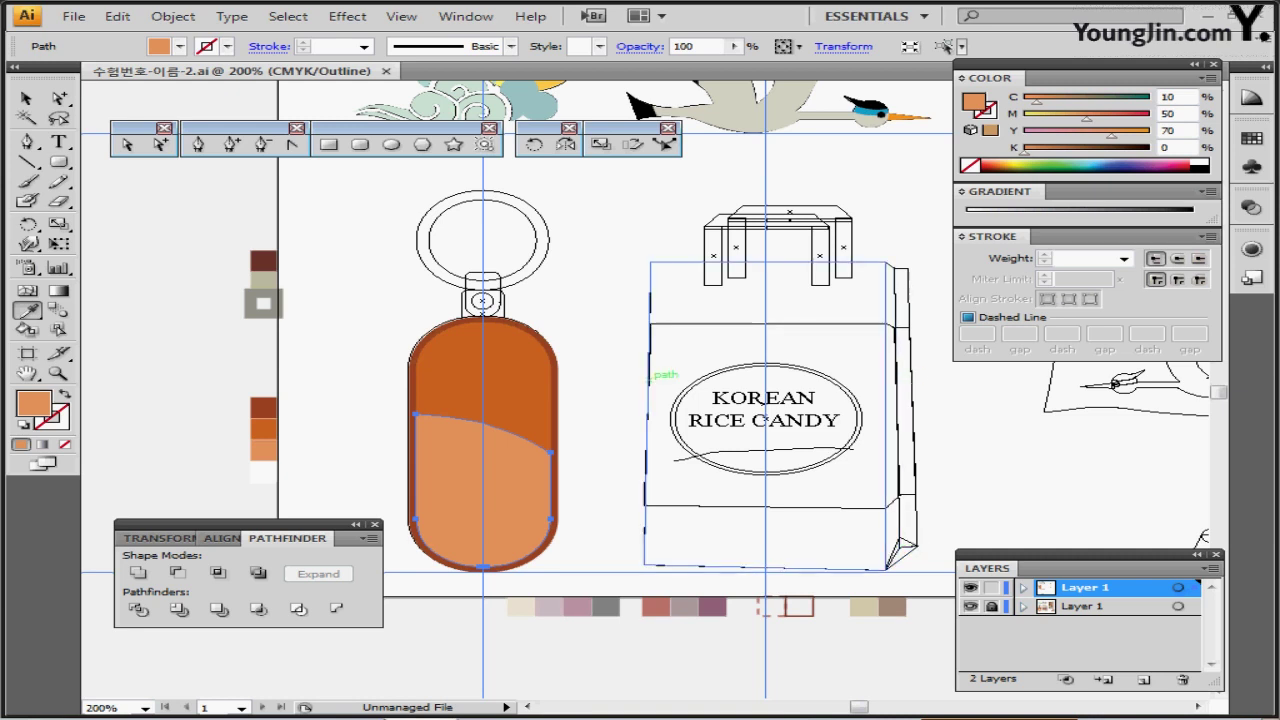
Step: Draw a flat ellipse from its centre over the reference hole near the upper end of the keyring's body
key(ctrl)
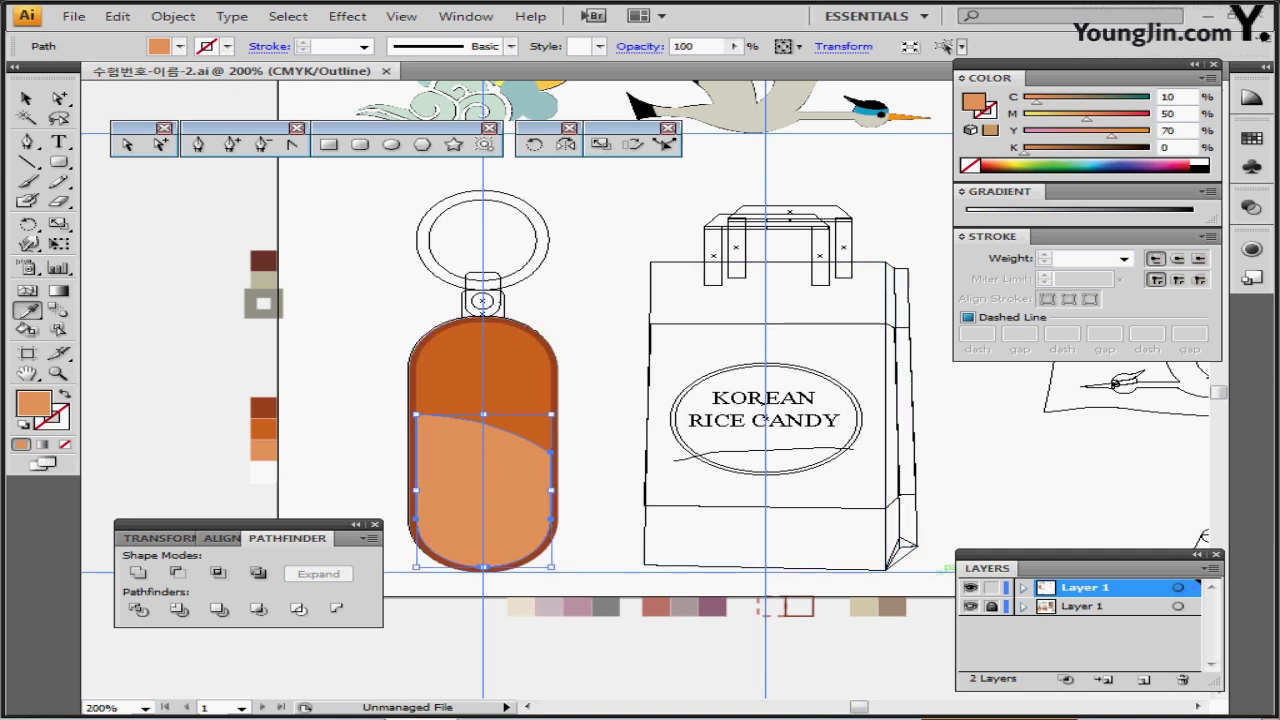
key(ctrl+plus)
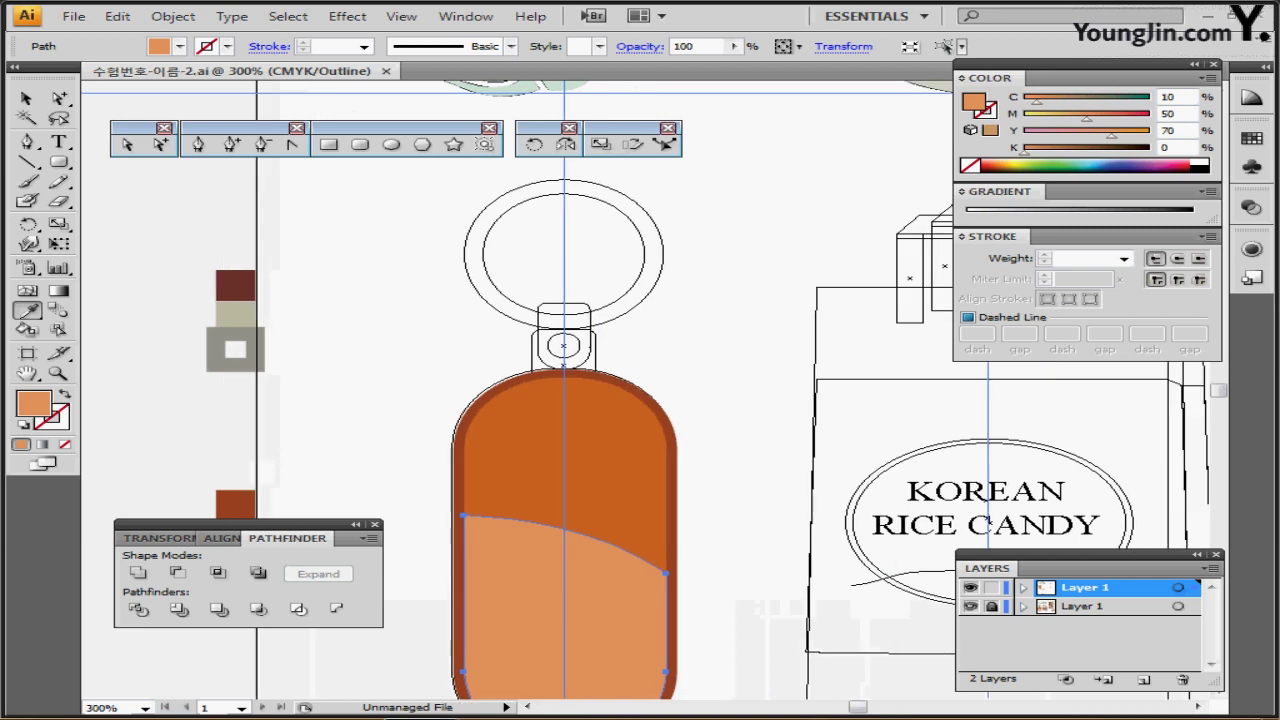
key(ctrl+y)
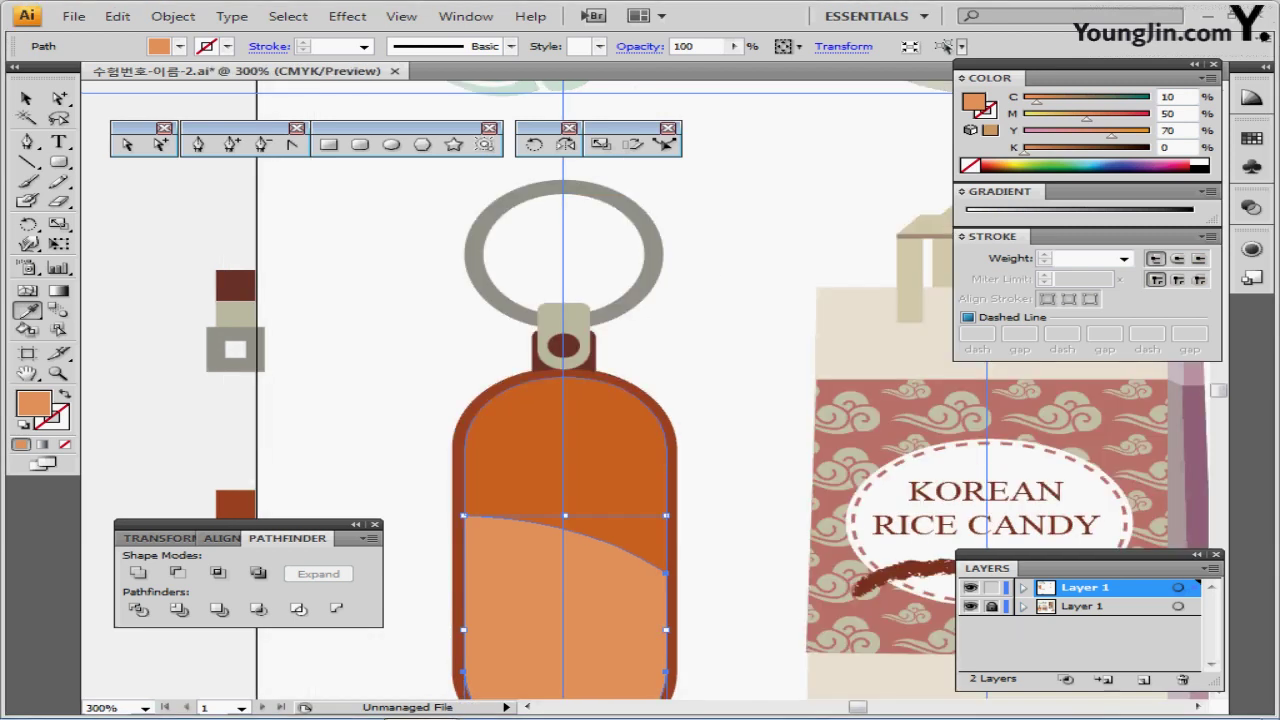
key(ctrl+y)
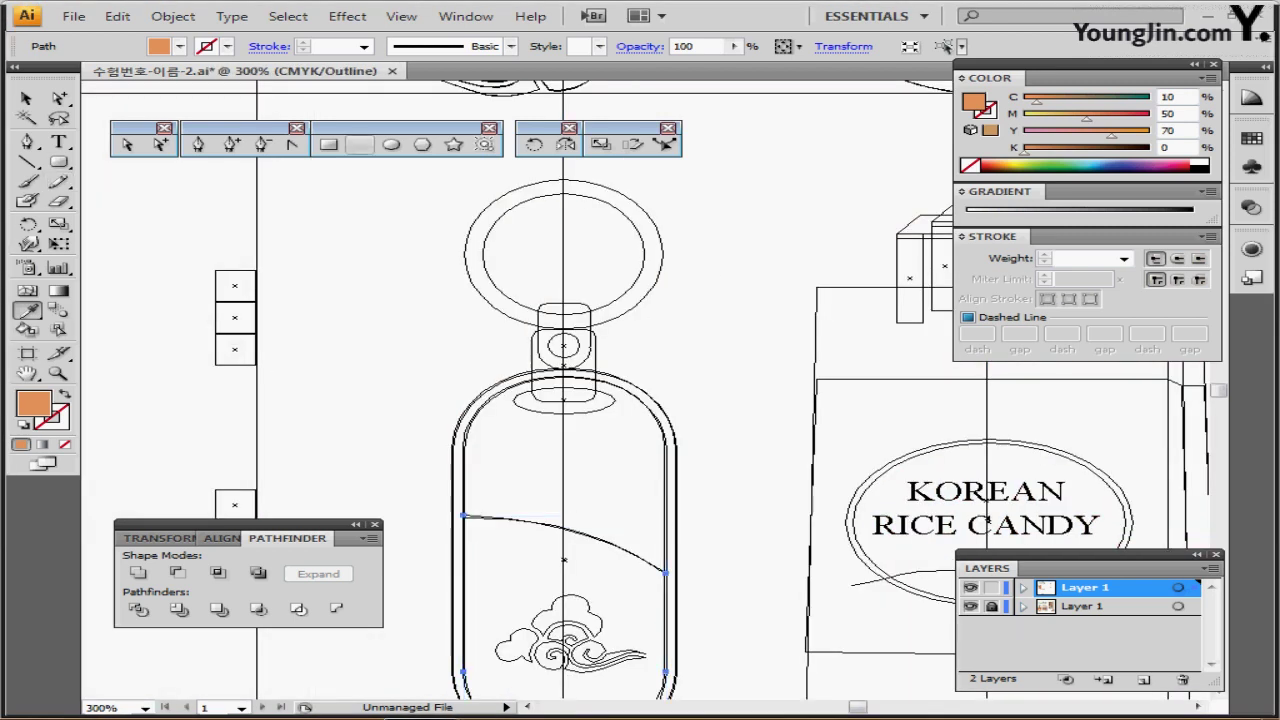
click(391, 144)
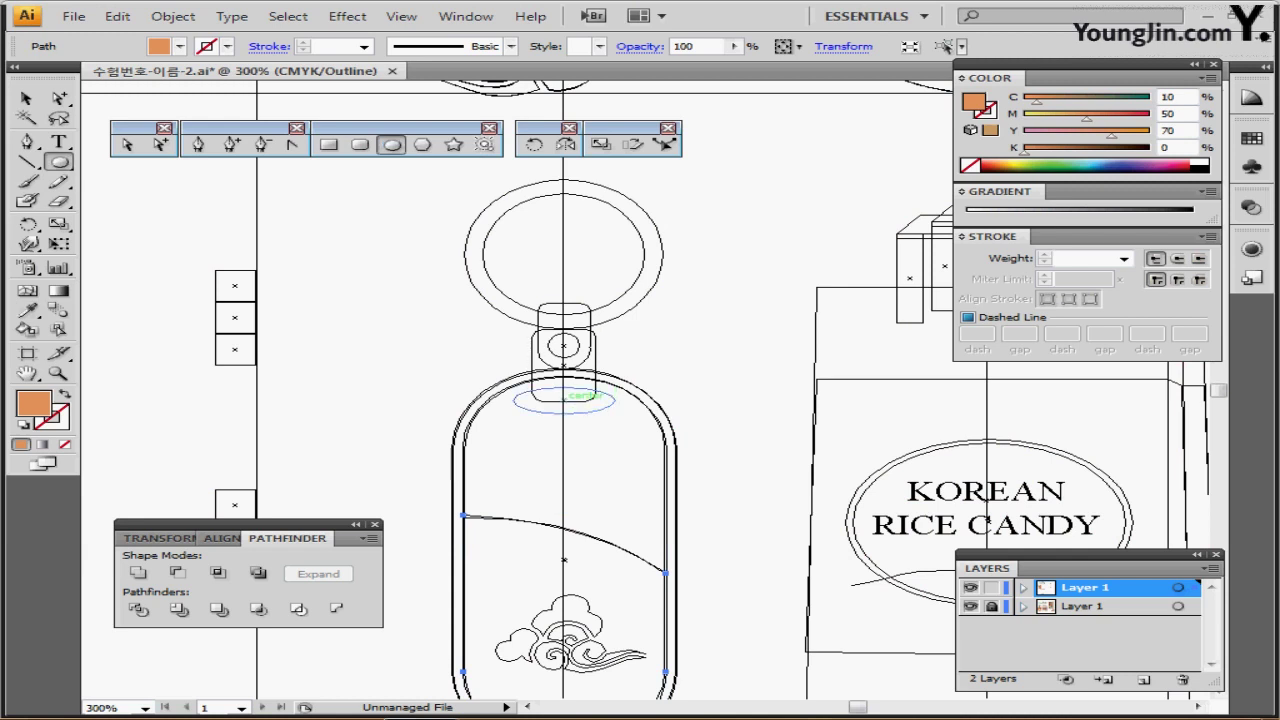
drag(564, 397, 617, 409)
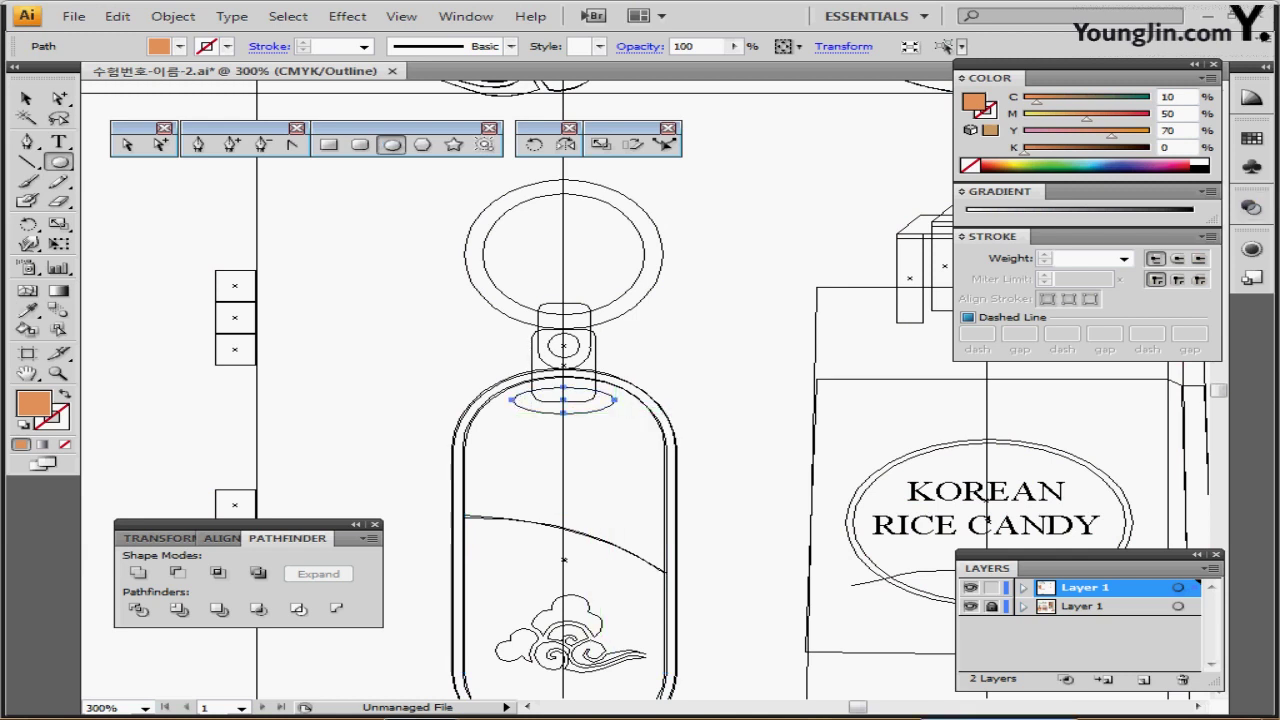
Step: Fill the hole's ellipse with white and save the document
click(1200, 162)
key(ctrl+y)
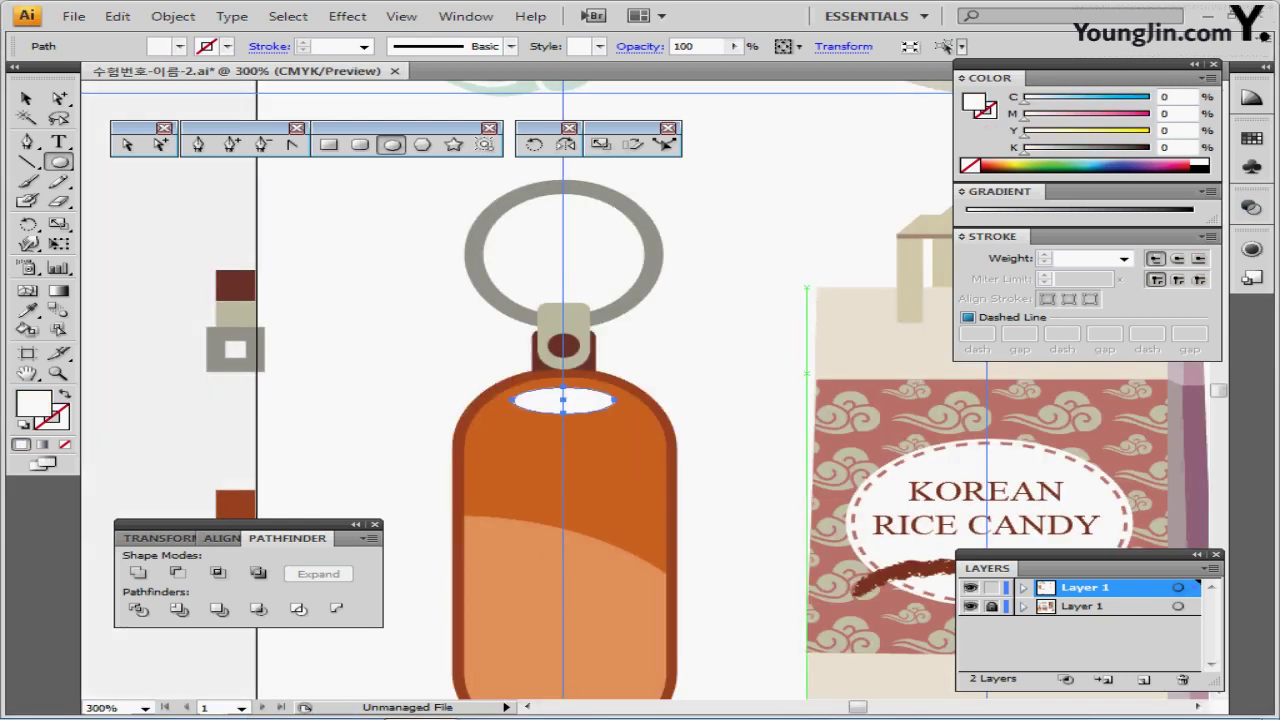
key(ctrl+y)
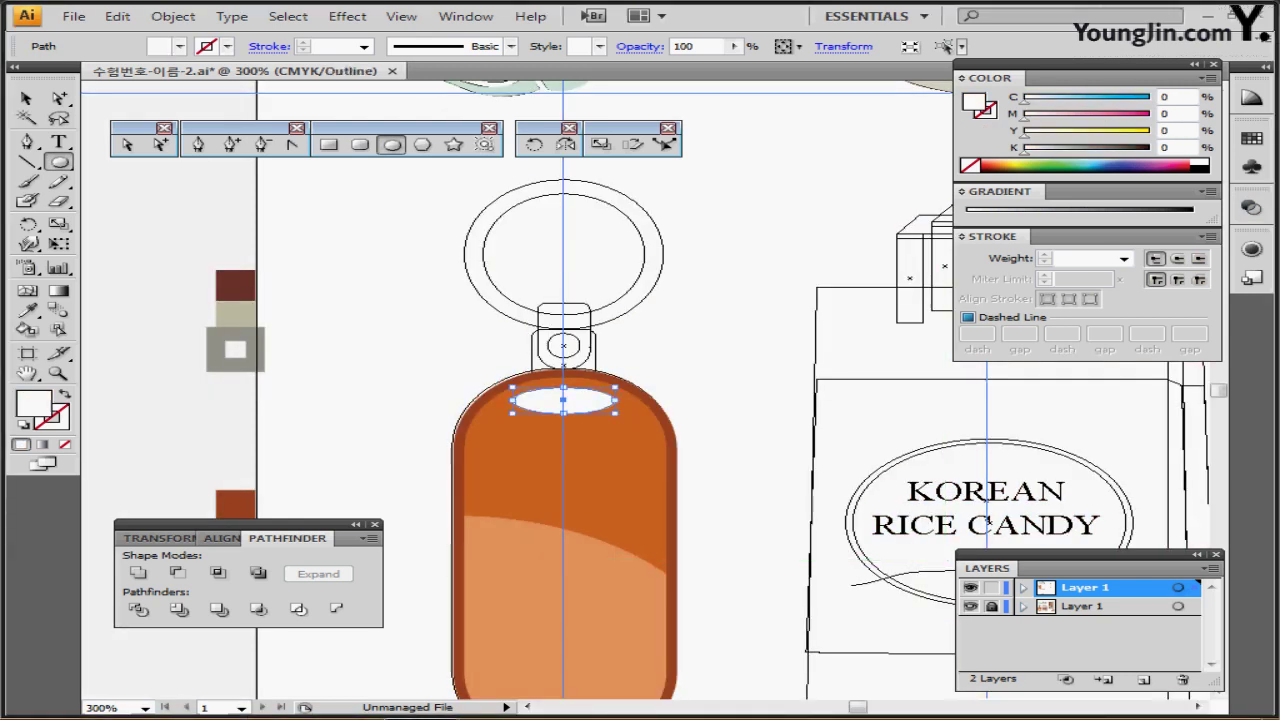
key(ctrl+s)
Step: Draw a 6 × 9 mm rounded rectangle over the connector's lower reference outline in the dark brown swatch colour and nudge it up into place
ctrl+click(618, 395)
drag(631, 350, 545, 374)
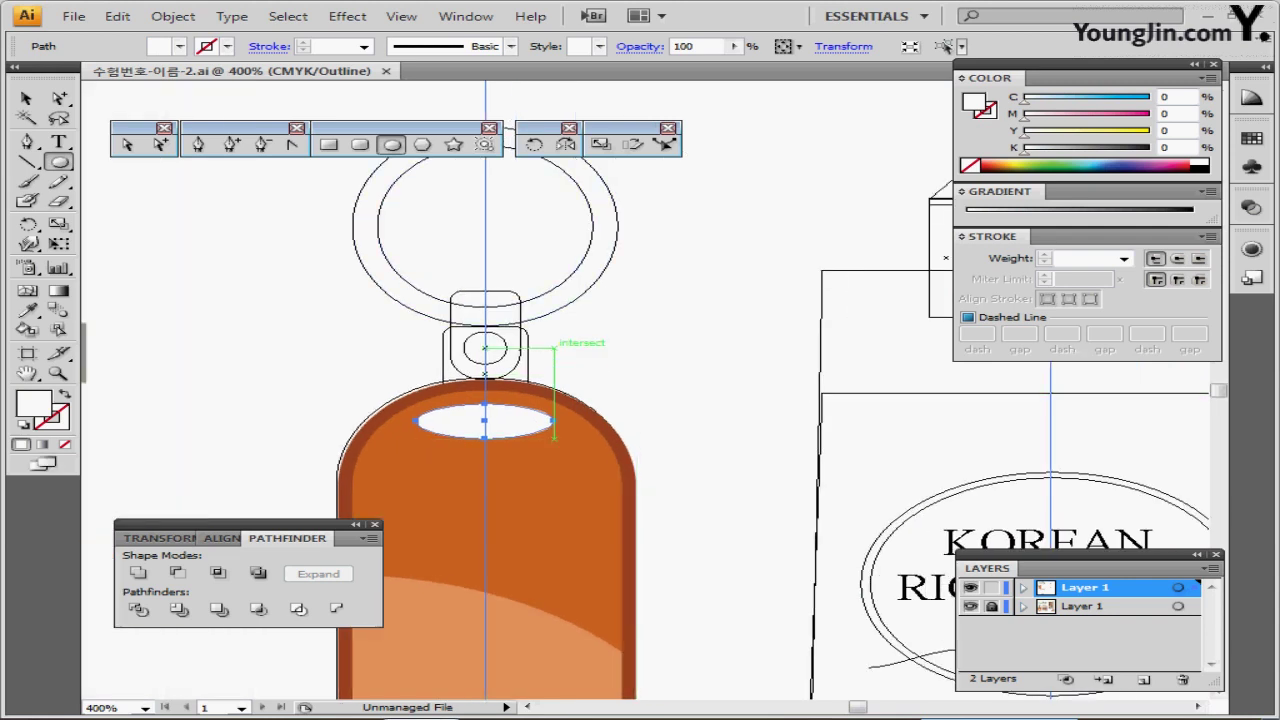
click(360, 145)
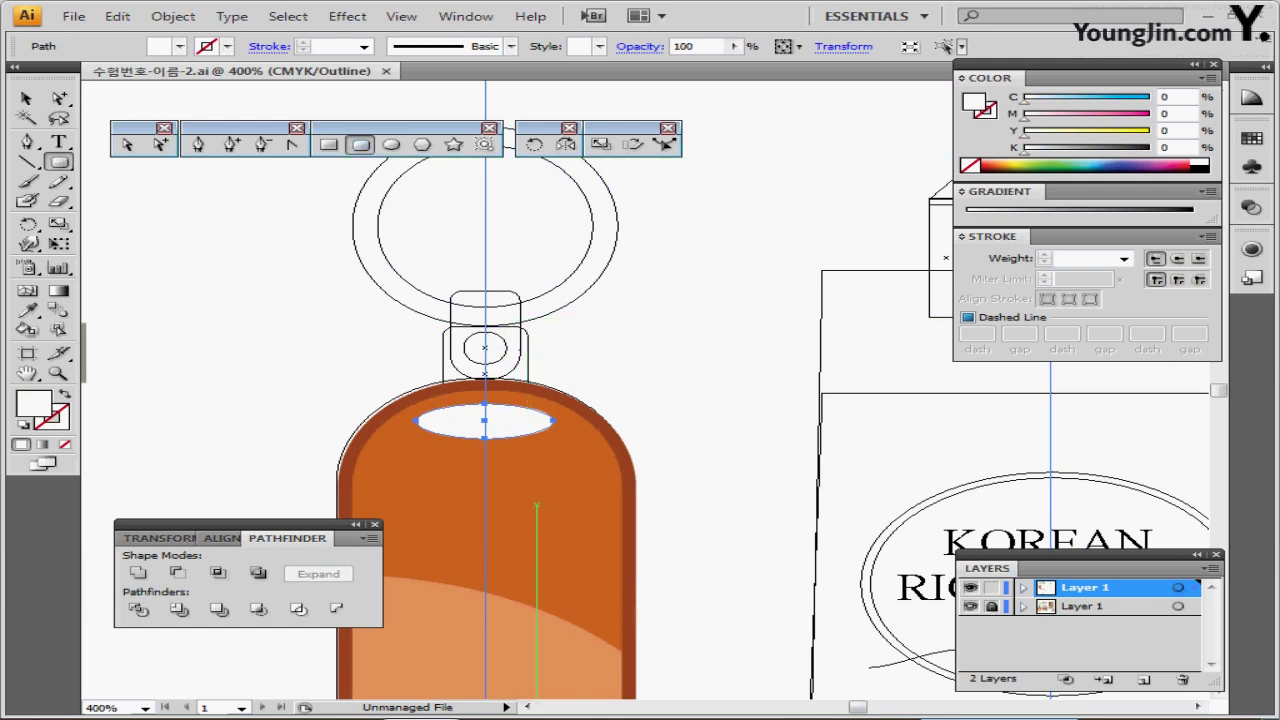
key(ctrl+plus)
key(ctrl+minus)
key(ctrl+minus)
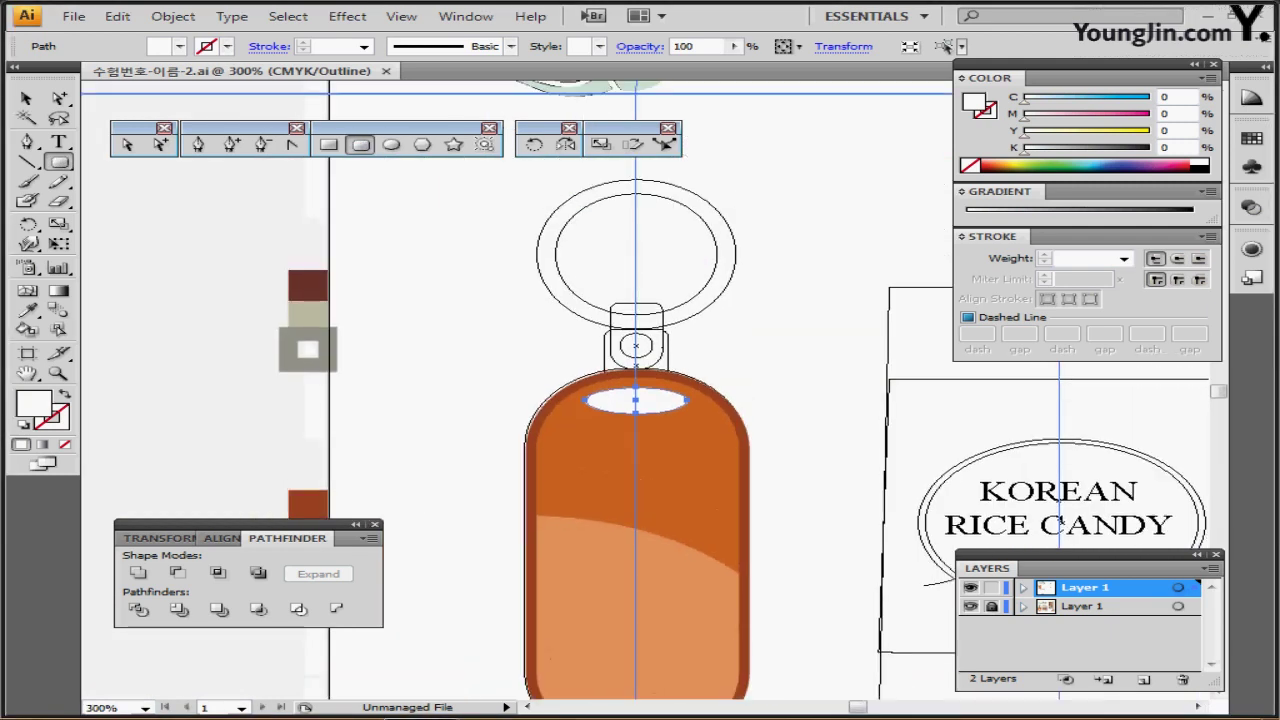
ctrl+click(312, 284)
ctrl+click(656, 364)
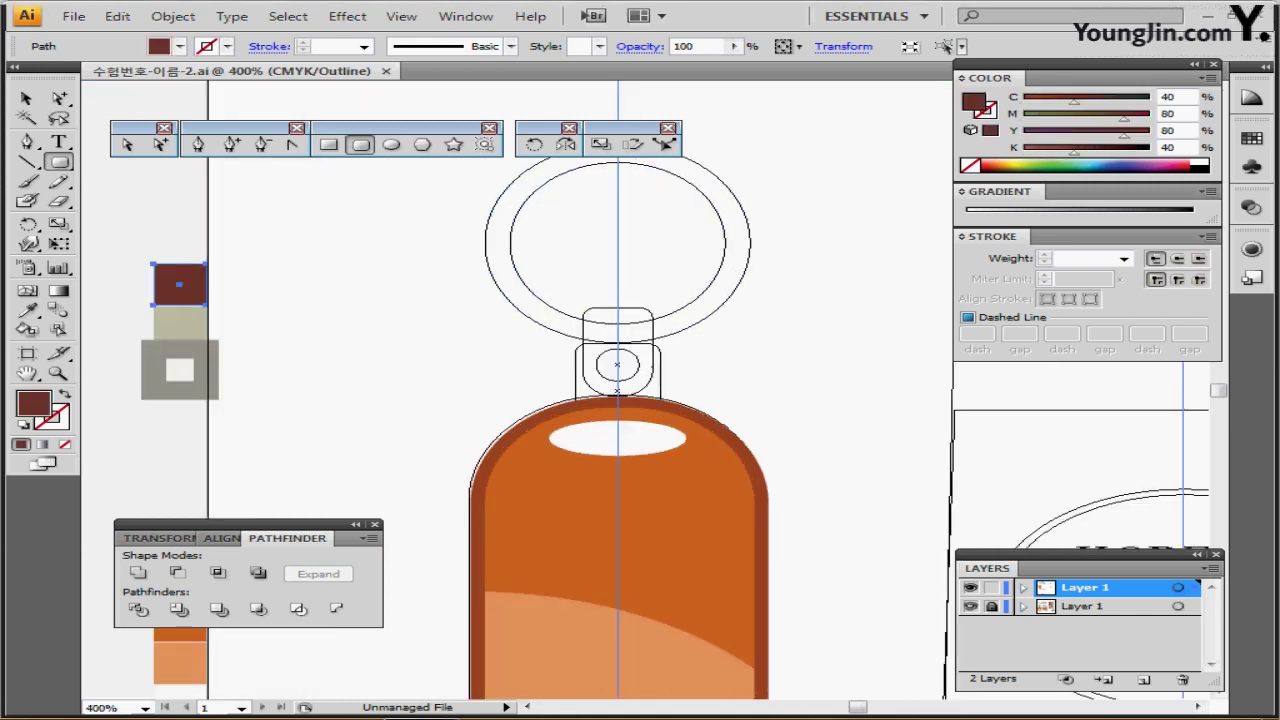
scroll(612, 365, down, 2)
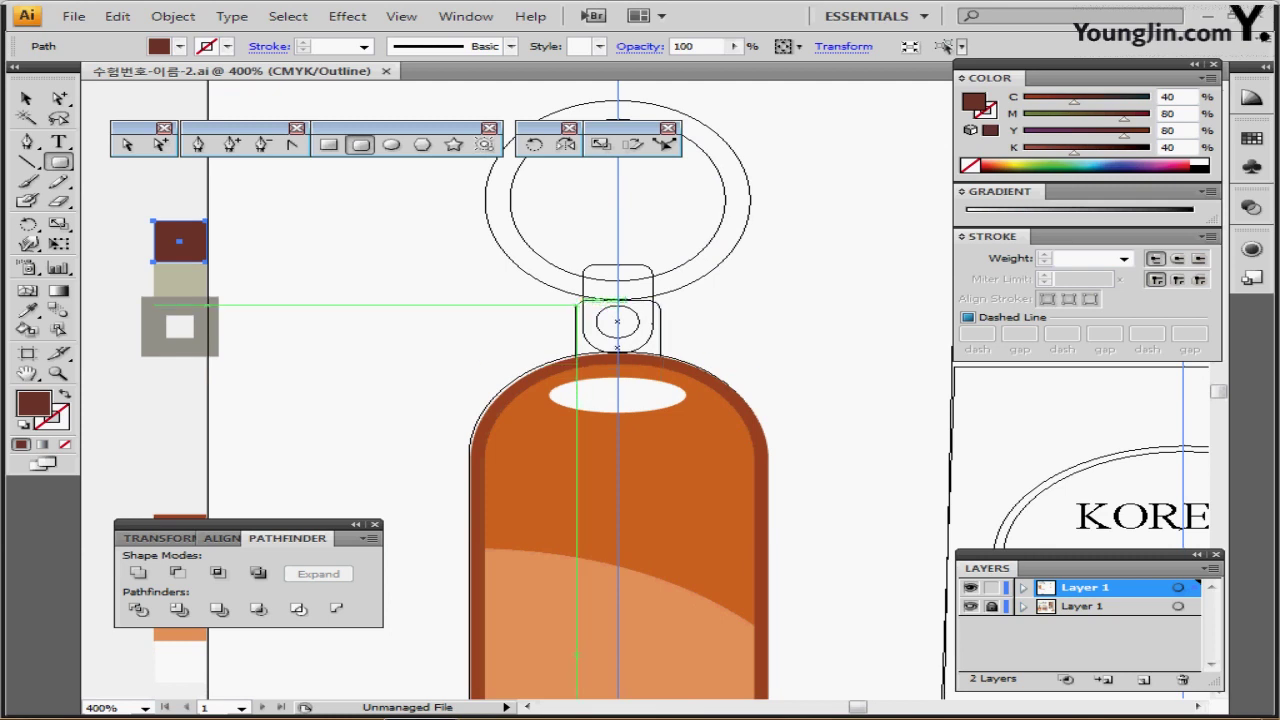
click(576, 304)
drag(620, 291, 630, 277)
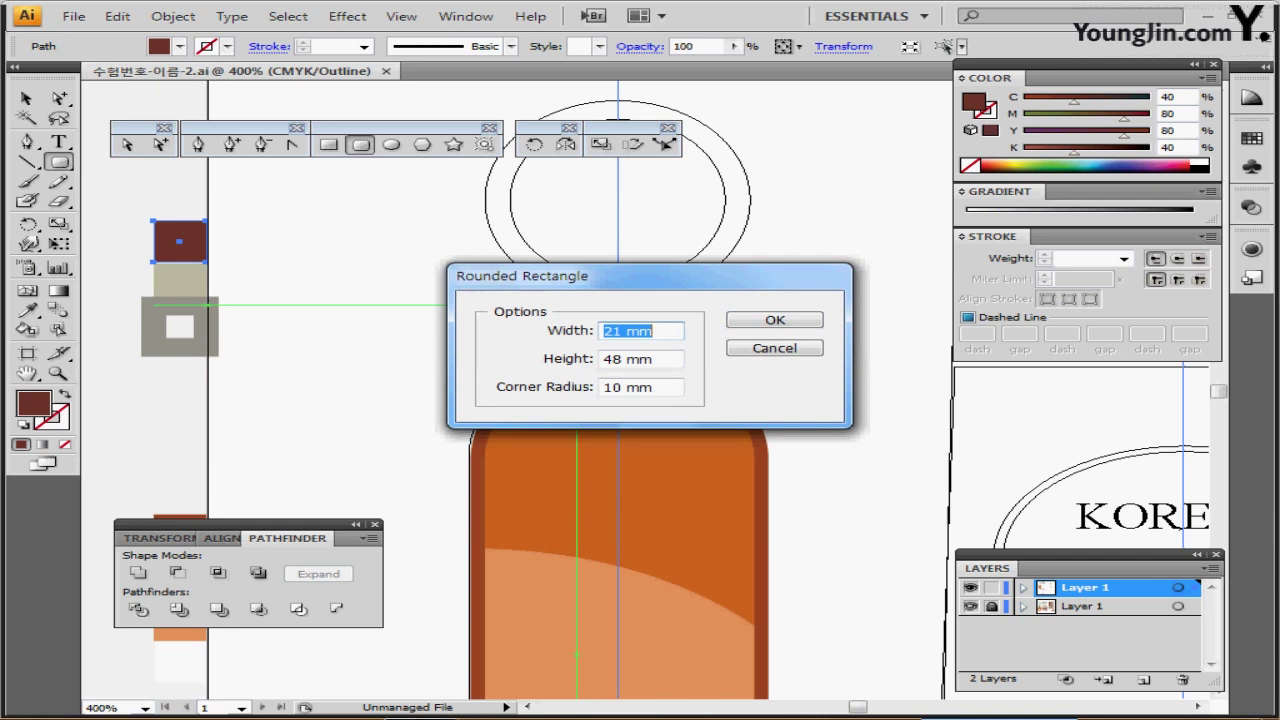
text(6)
key(Tab)
text(9)
key(Tab)
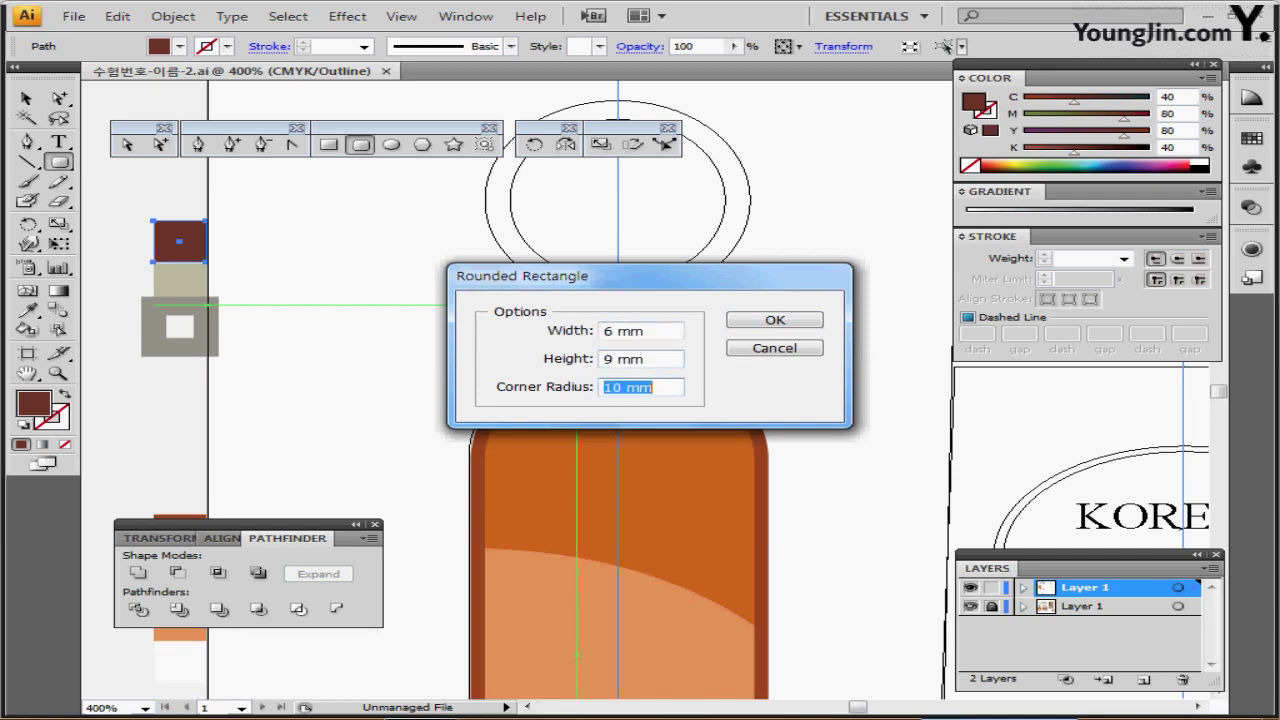
key(Return)
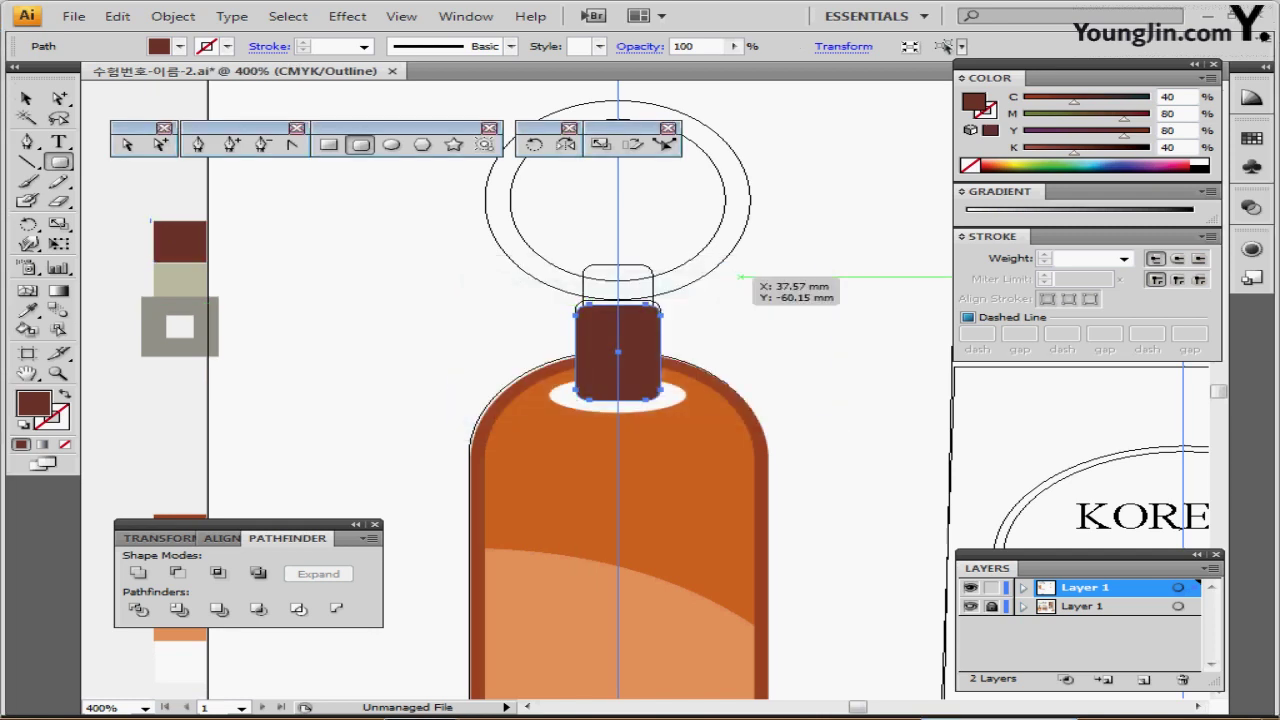
key(Up)
key(Up)
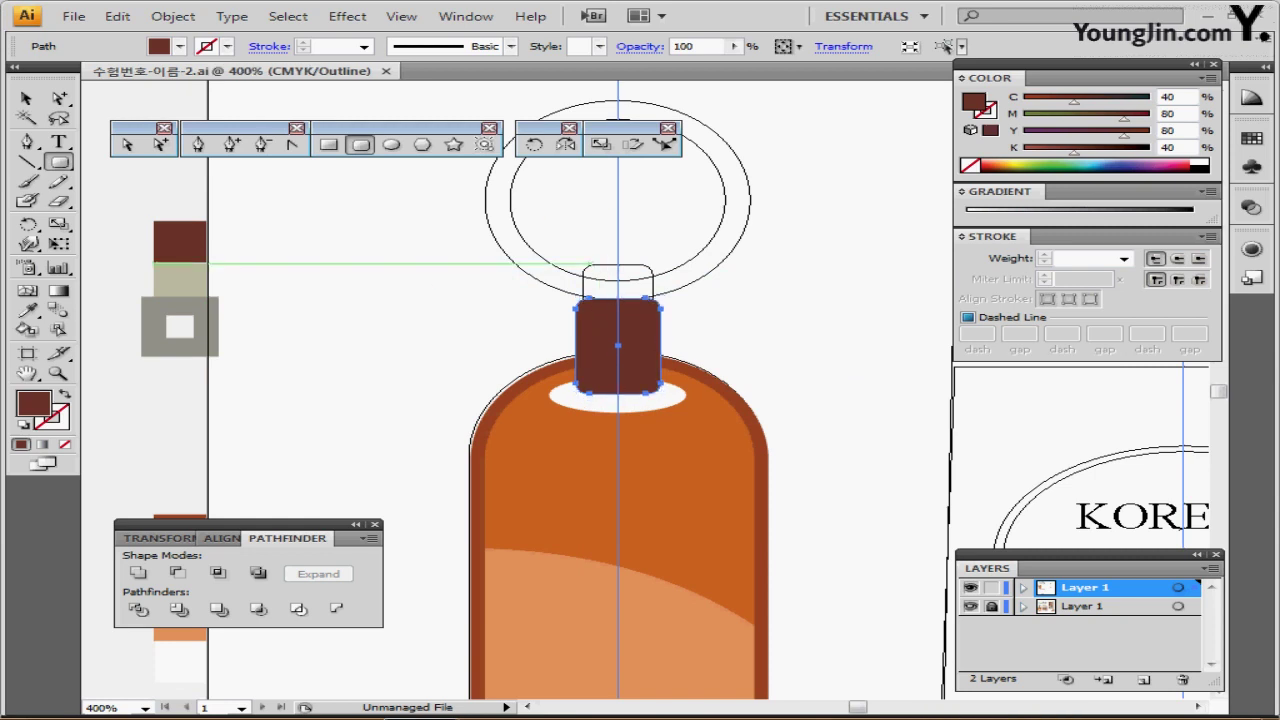
Step: Draw a smaller rounded rectangle over the connector's upper reference outline, fill it with the beige swatch colour and nudge it right onto the outline
drag(583, 263, 650, 342)
key(i)
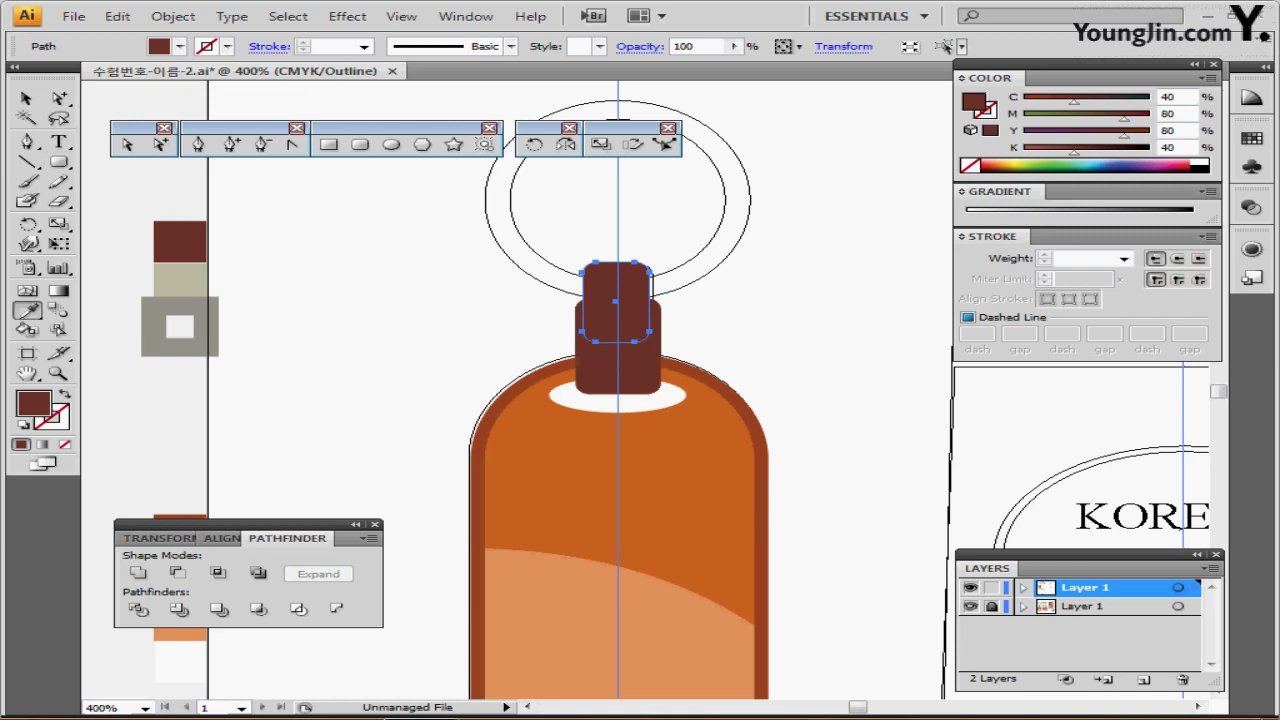
click(180, 283)
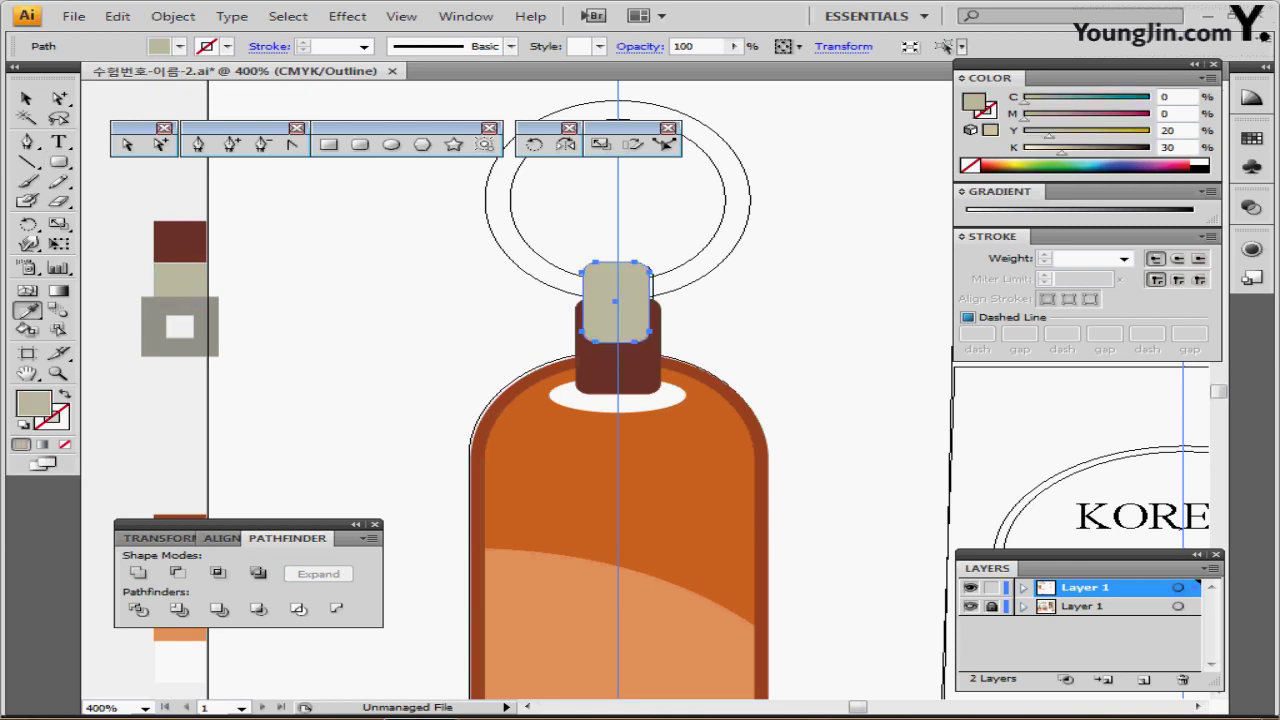
key(Right)
key(Right)
key(l)
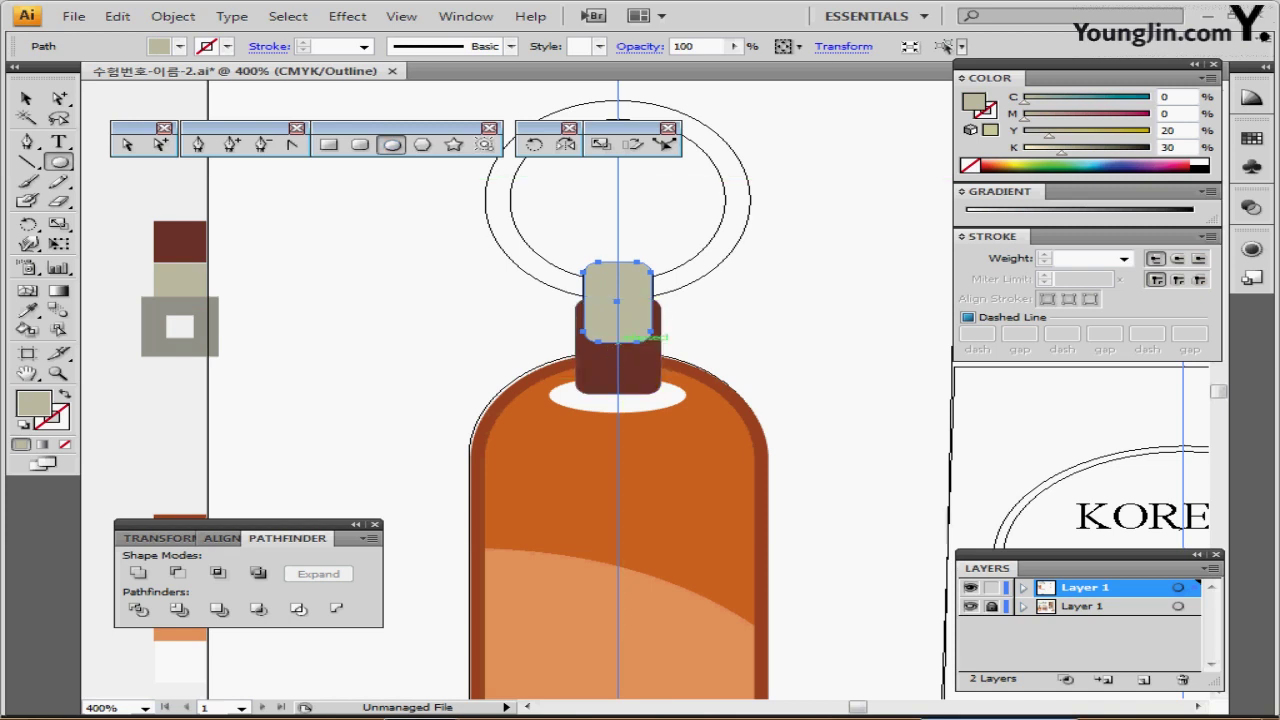
drag(618, 340, 650, 366)
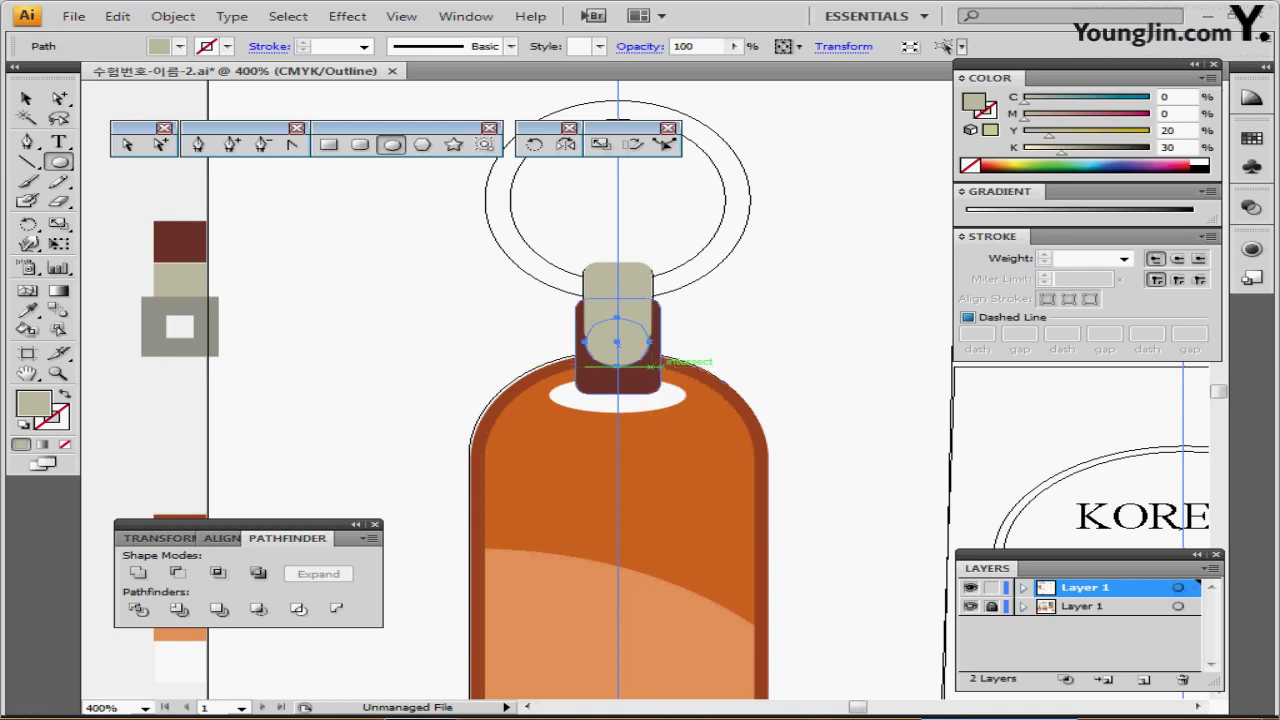
ctrl+click(648, 368)
ctrl+click(648, 368)
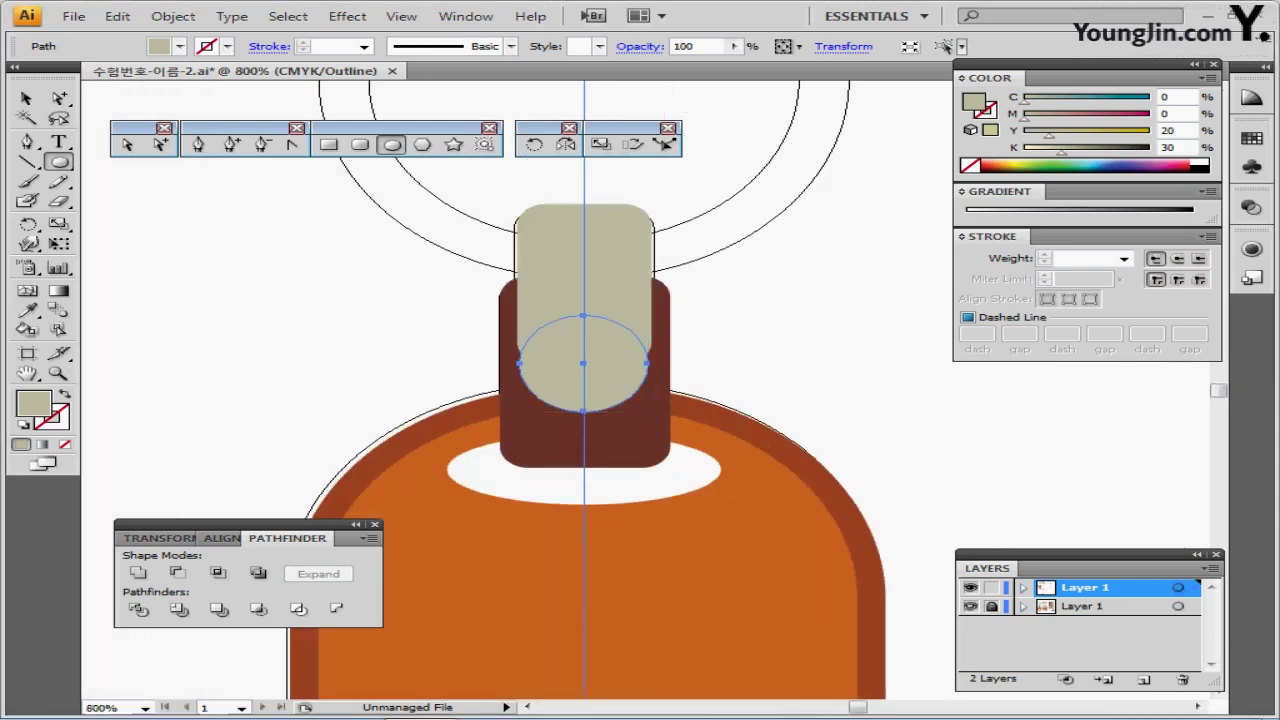
key(Up)
key(Up)
key(Up)
key(Up)
key(Up)
key(Up)
key(Up)
key(Up)
key(Up)
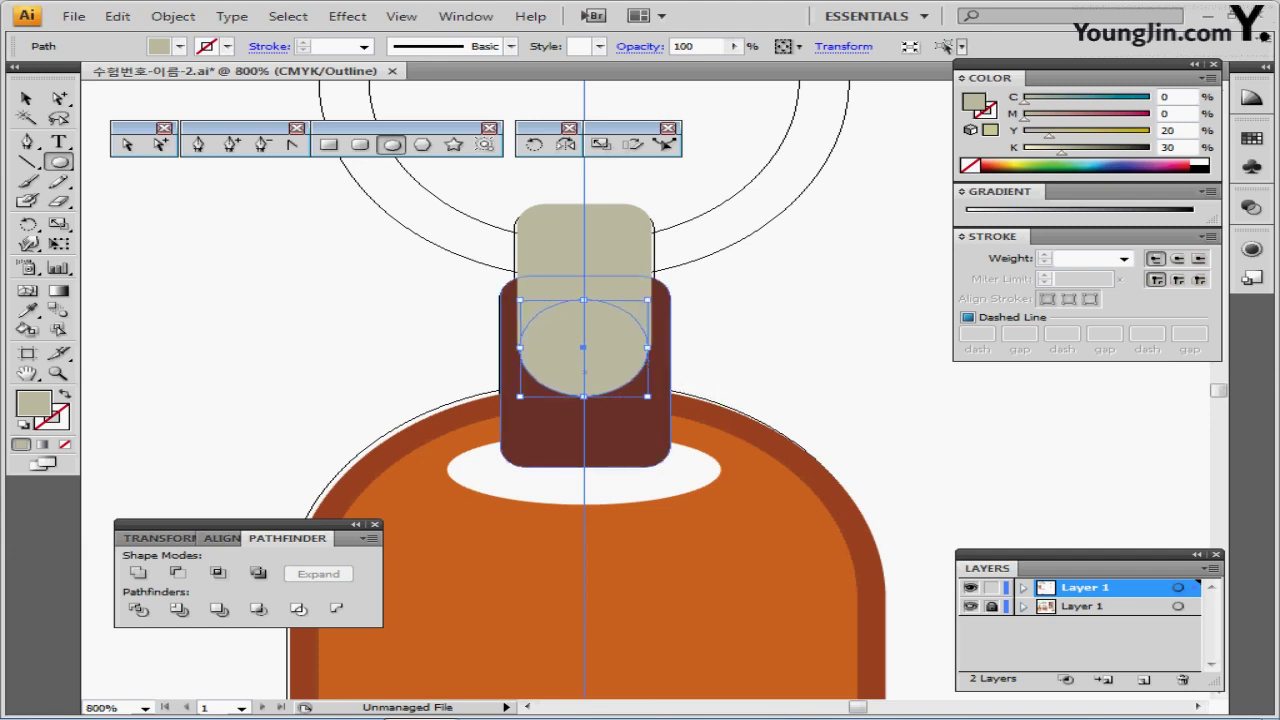
drag(648, 397, 652, 398)
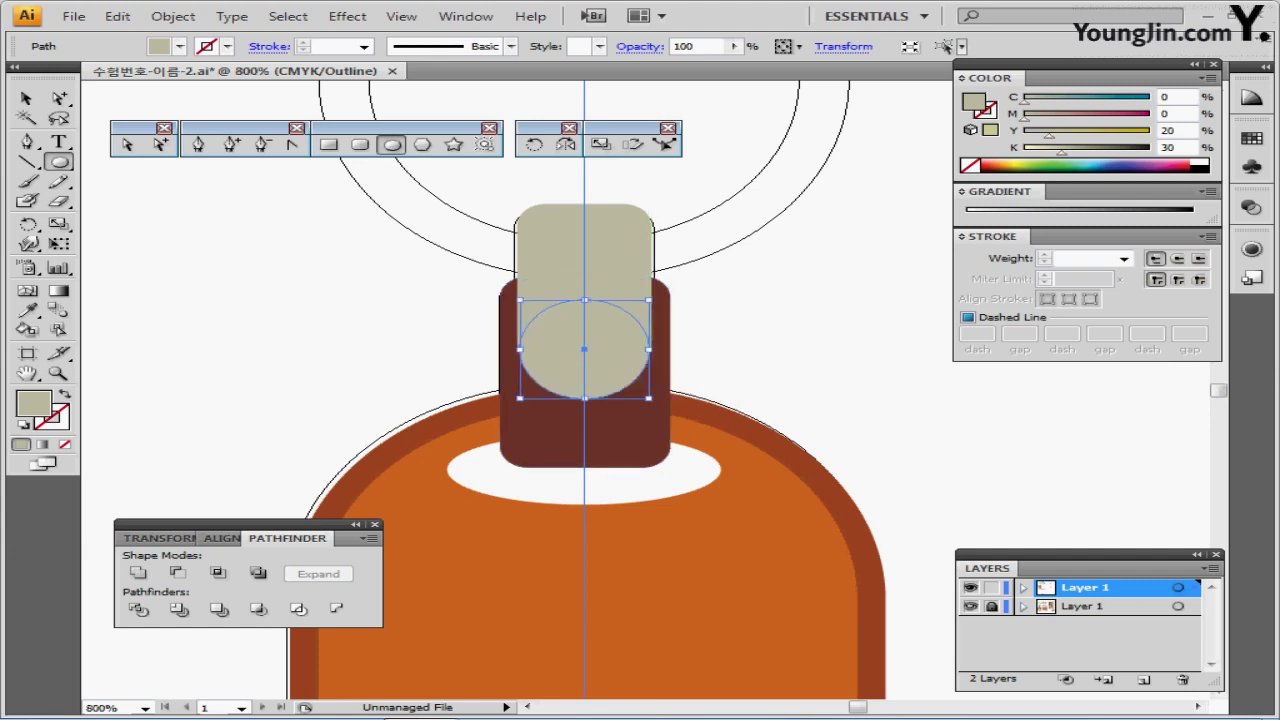
key(Delete)
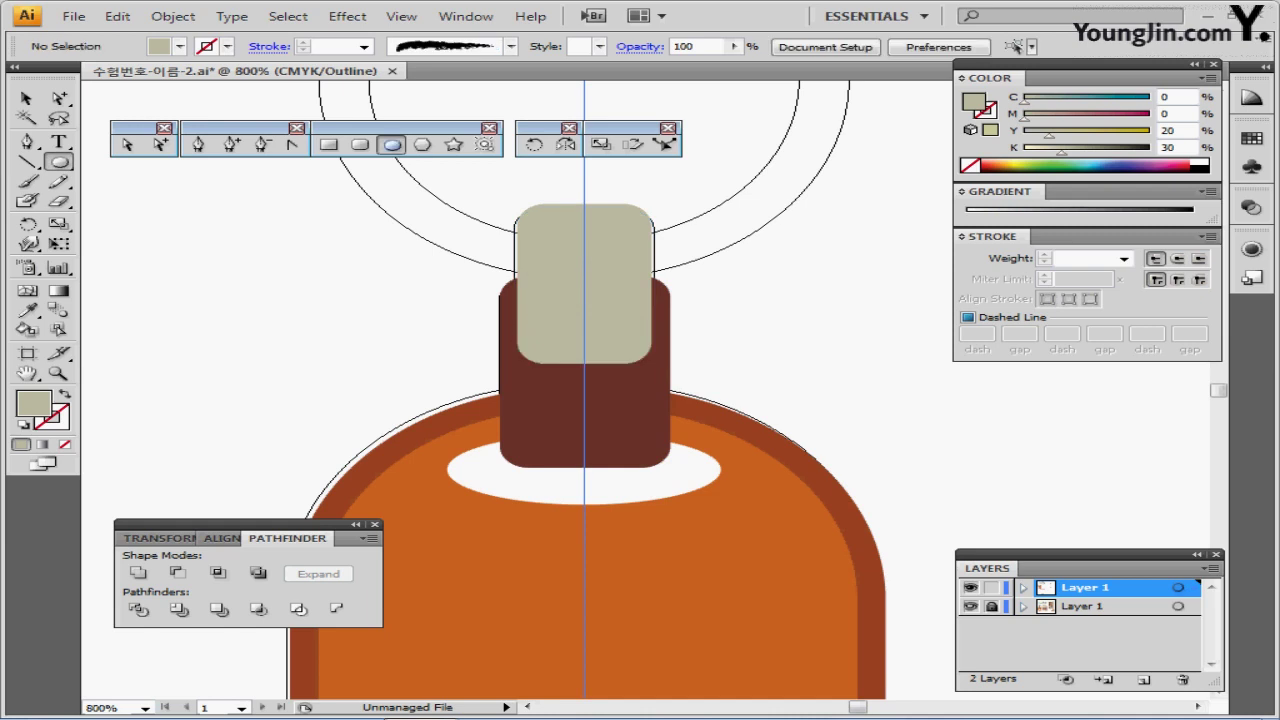
Step: Draw a beige ellipse as wide as the beige rounded rectangle over its lower edge and nudge it up to match the curved reference outline
drag(517, 321, 652, 404)
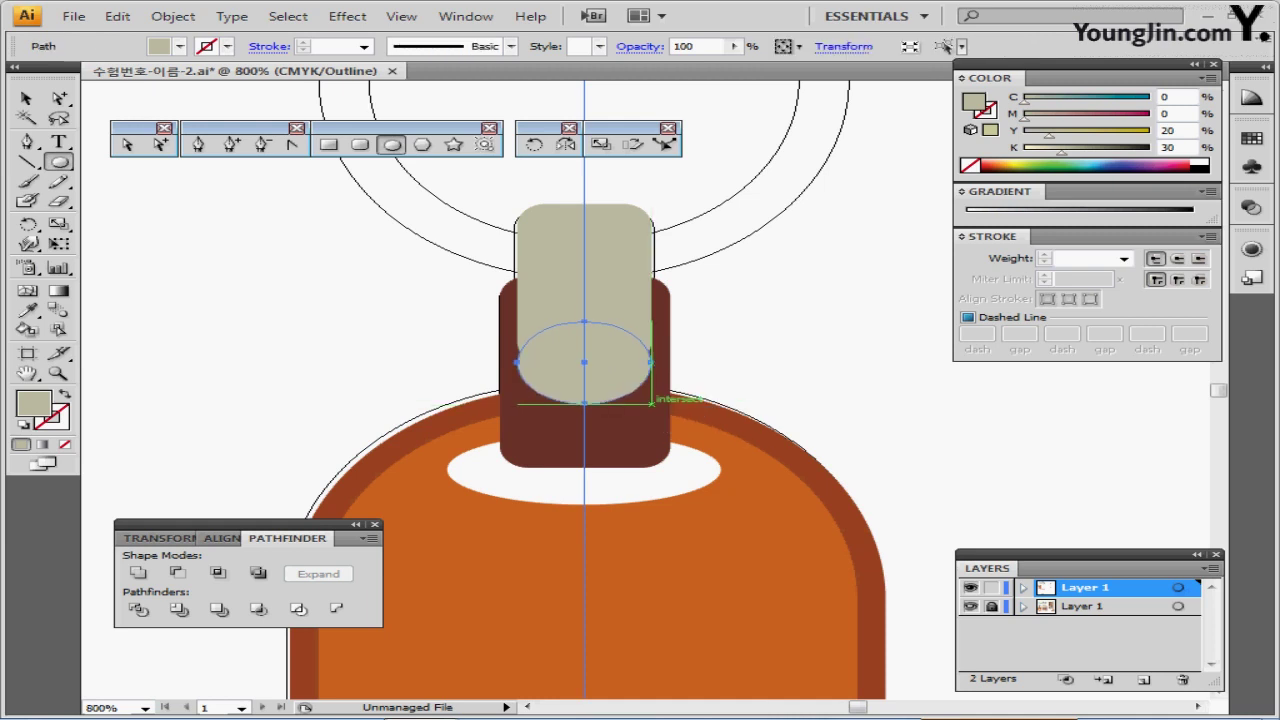
key(Up)
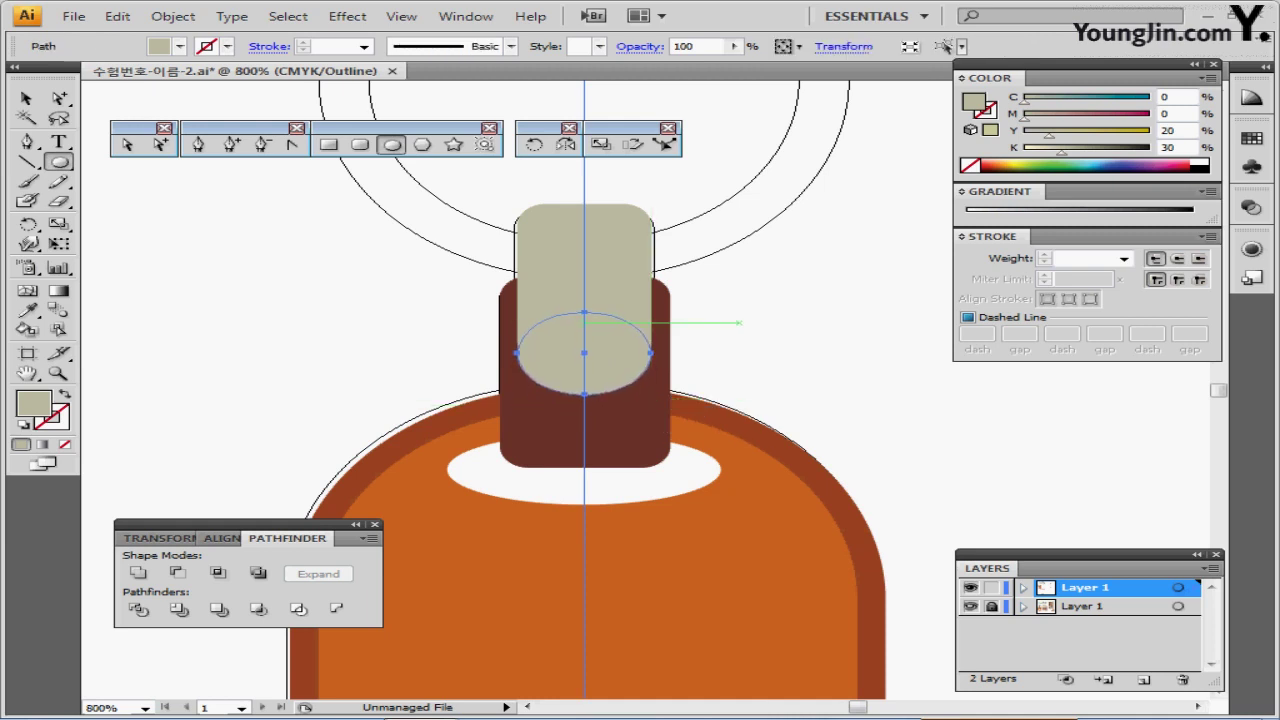
key(Up)
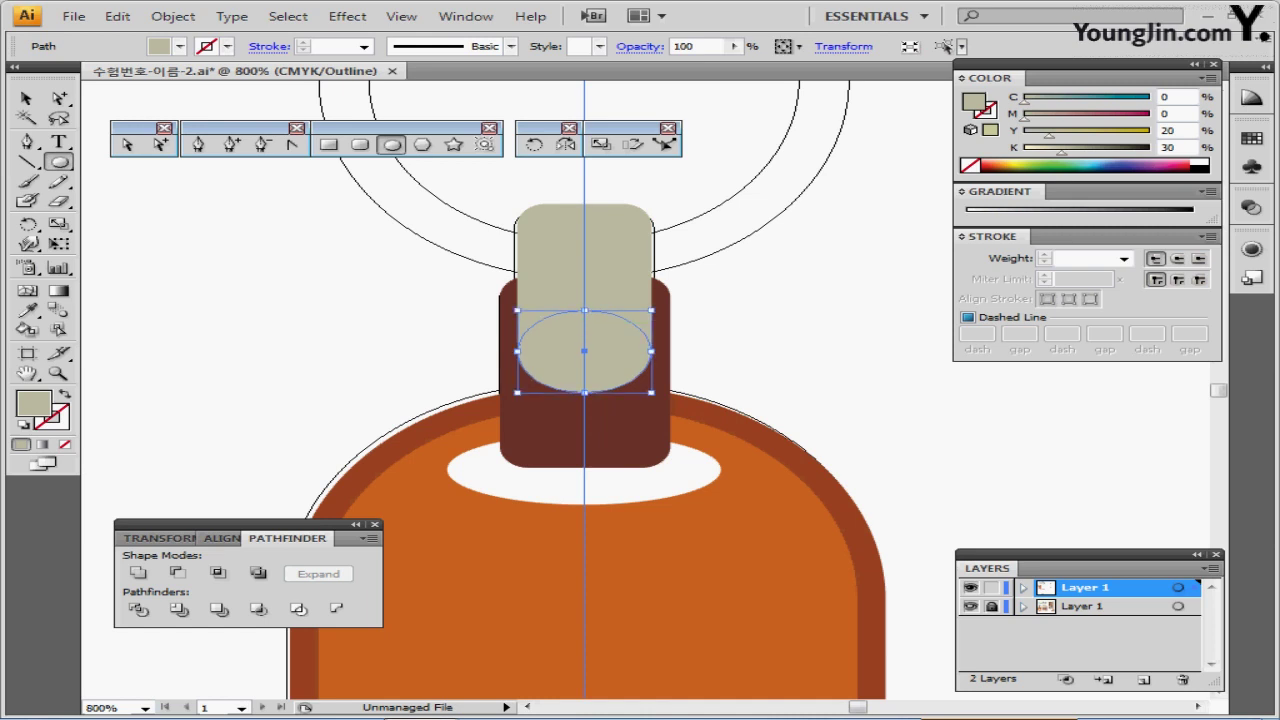
Step: Align the beige ellipse and the beige rounded rectangle on their horizontal centres and unite them into one shape
ctrl+shift+click(612, 272)
click(221, 538)
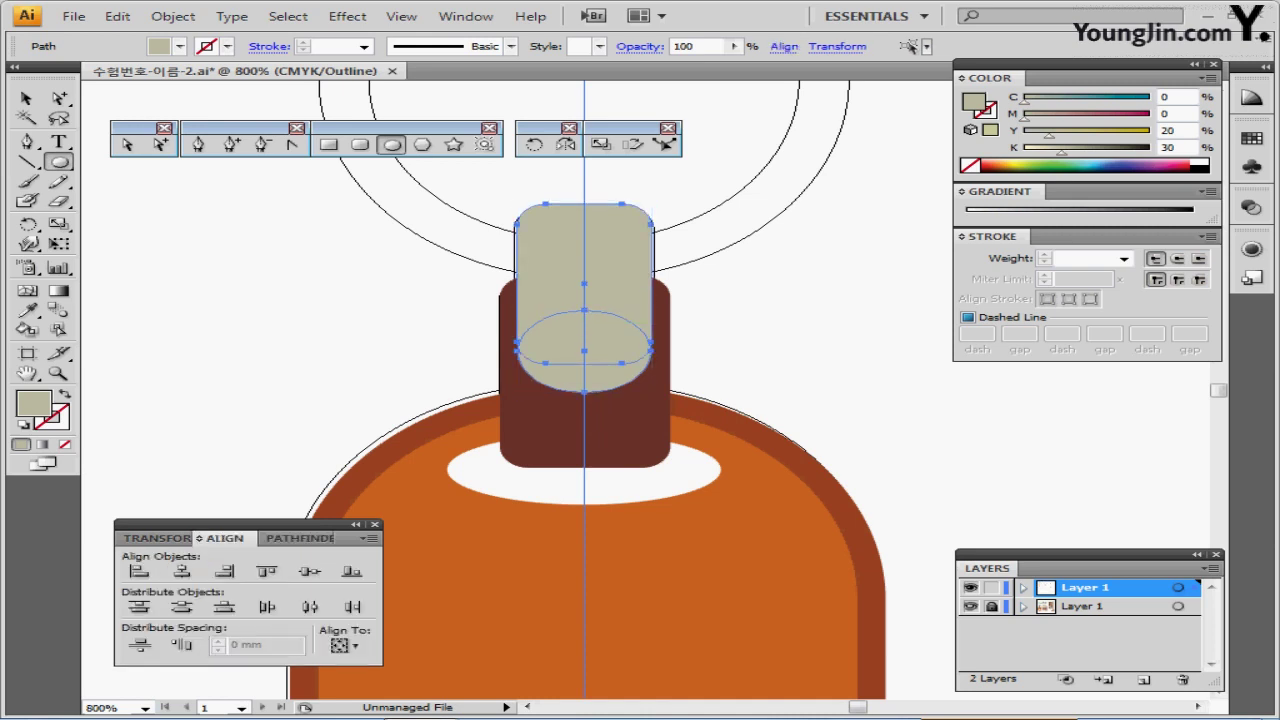
click(182, 571)
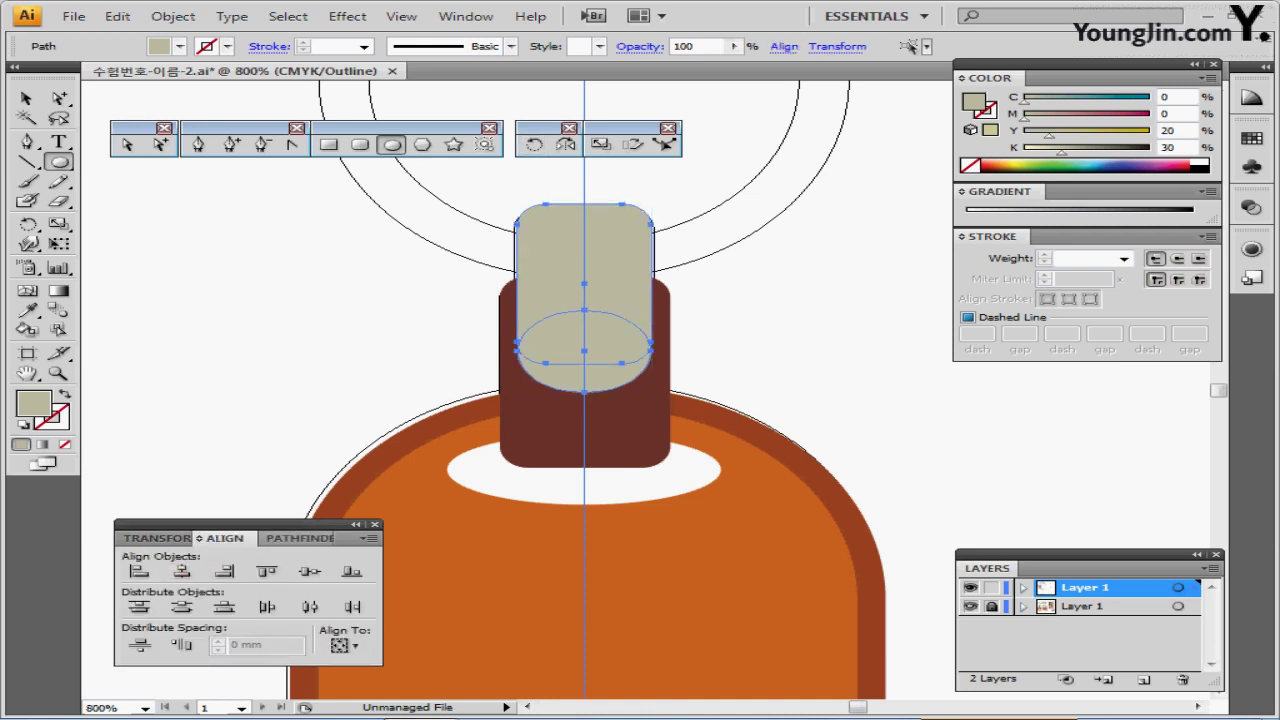
click(287, 538)
click(138, 573)
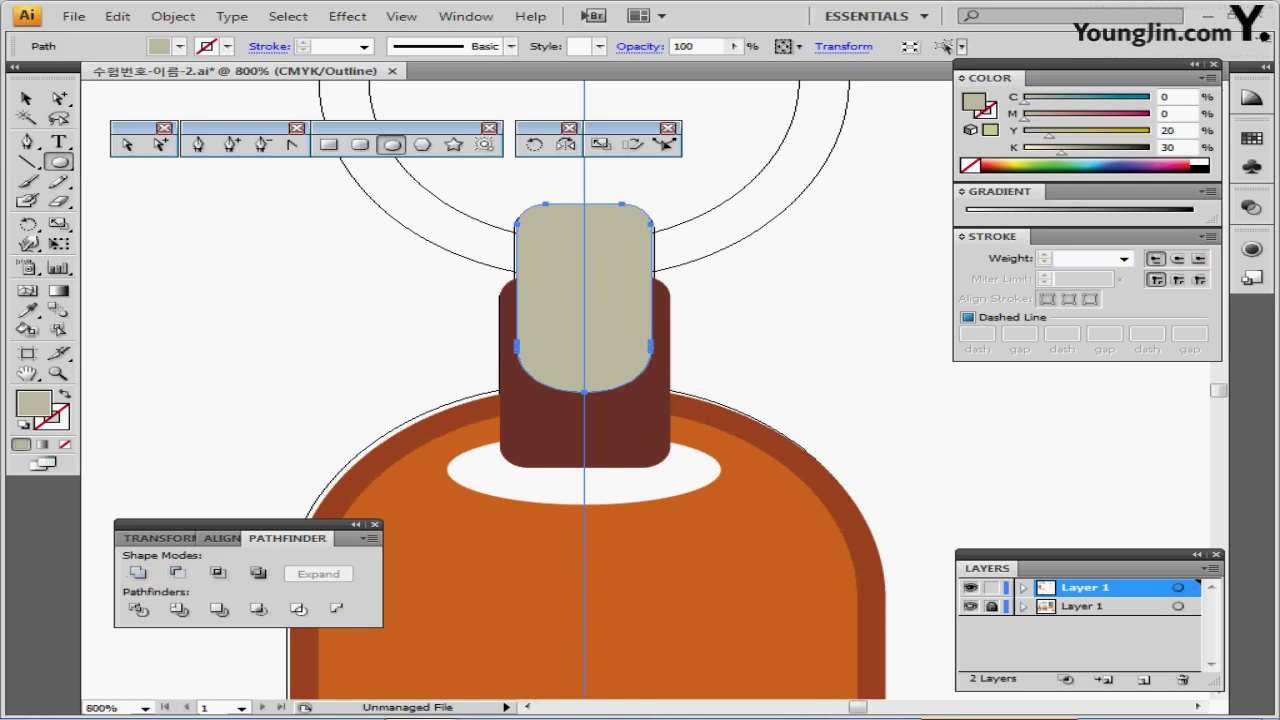
Step: Draw a small ellipse from its centre over the reference rivet on the beige connector piece, using outline view, and return to preview
key(ctrl+minus)
drag(700, 400, 565, 430)
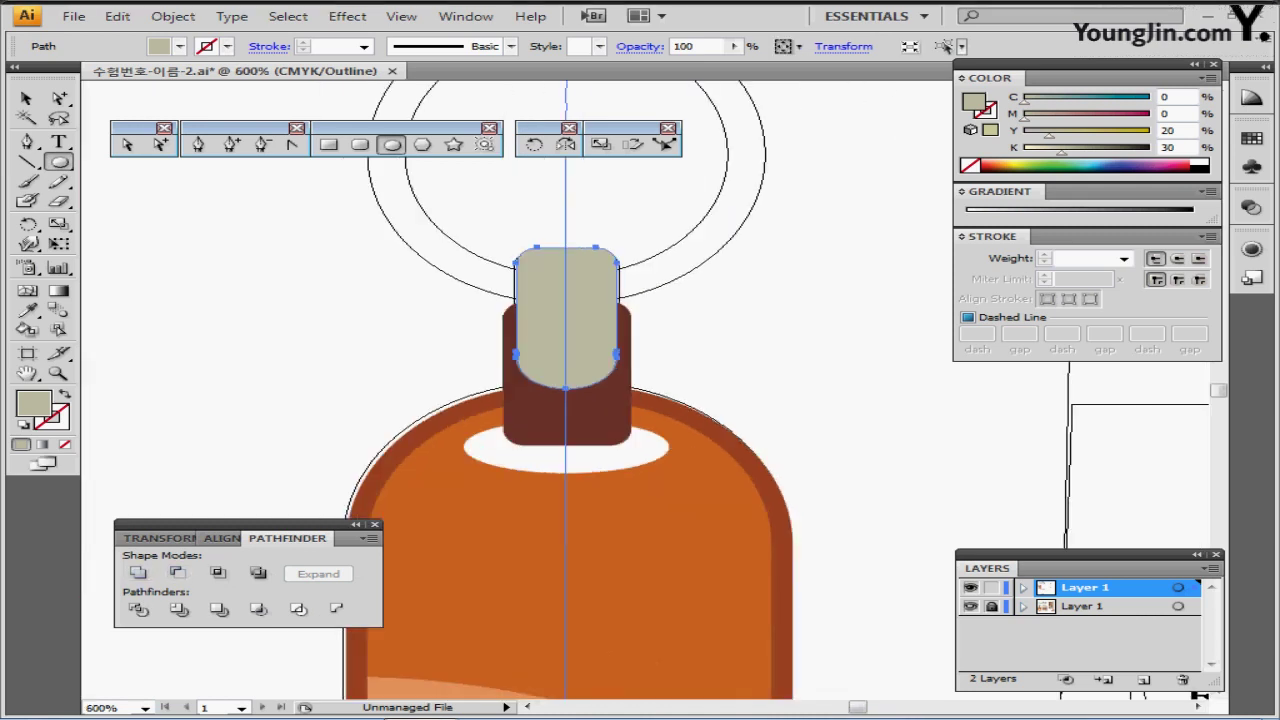
key(ctrl+y)
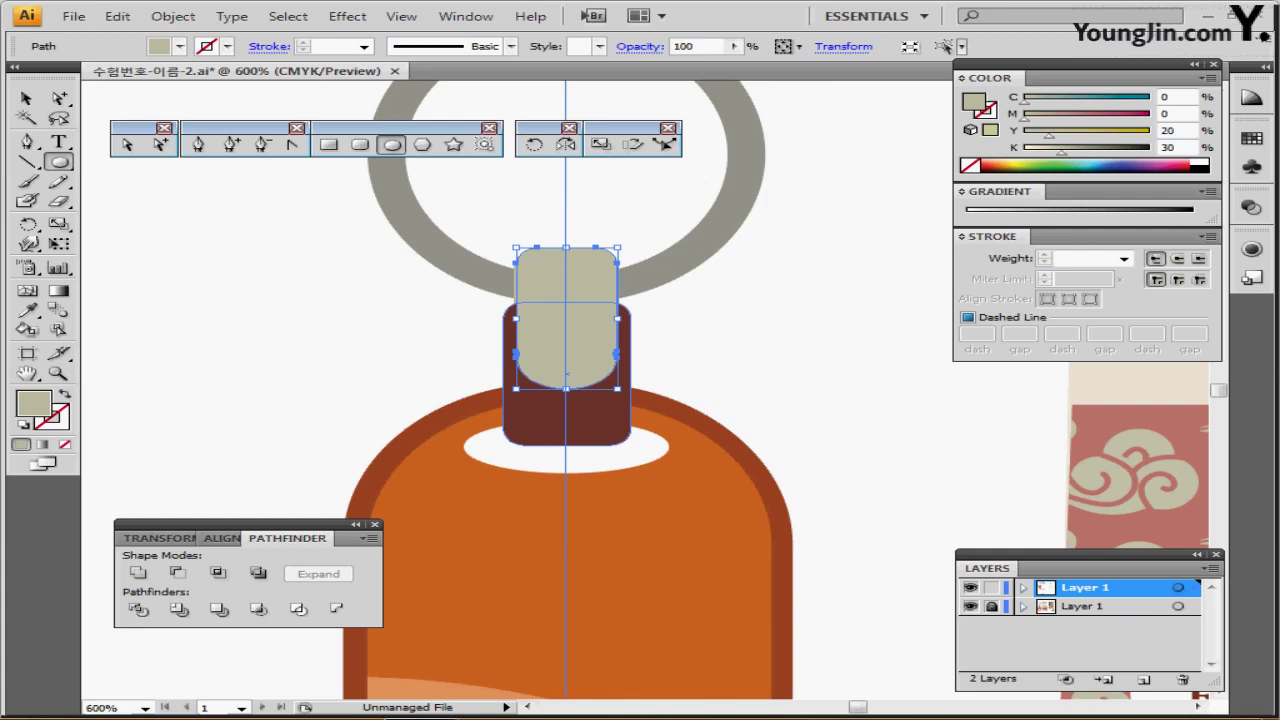
key(ctrl+y)
drag(466, 403, 596, 429)
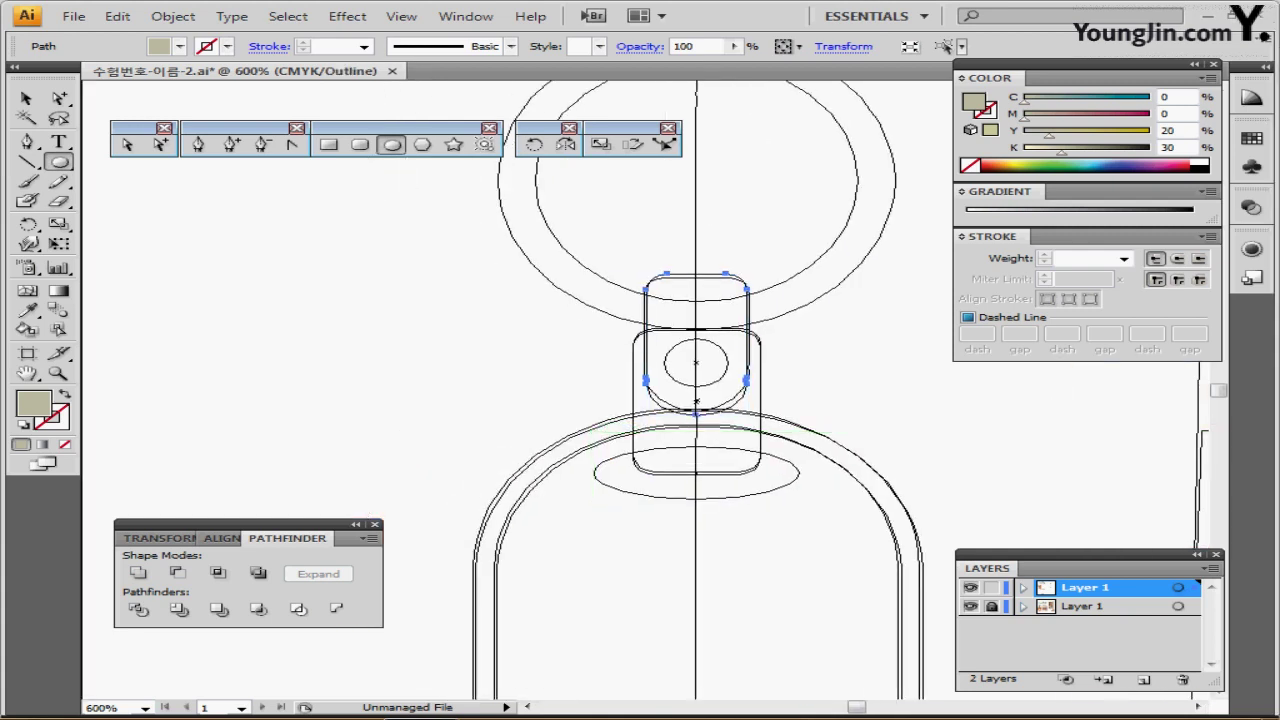
ctrl+alt+click(597, 400)
drag(440, 328, 398, 344)
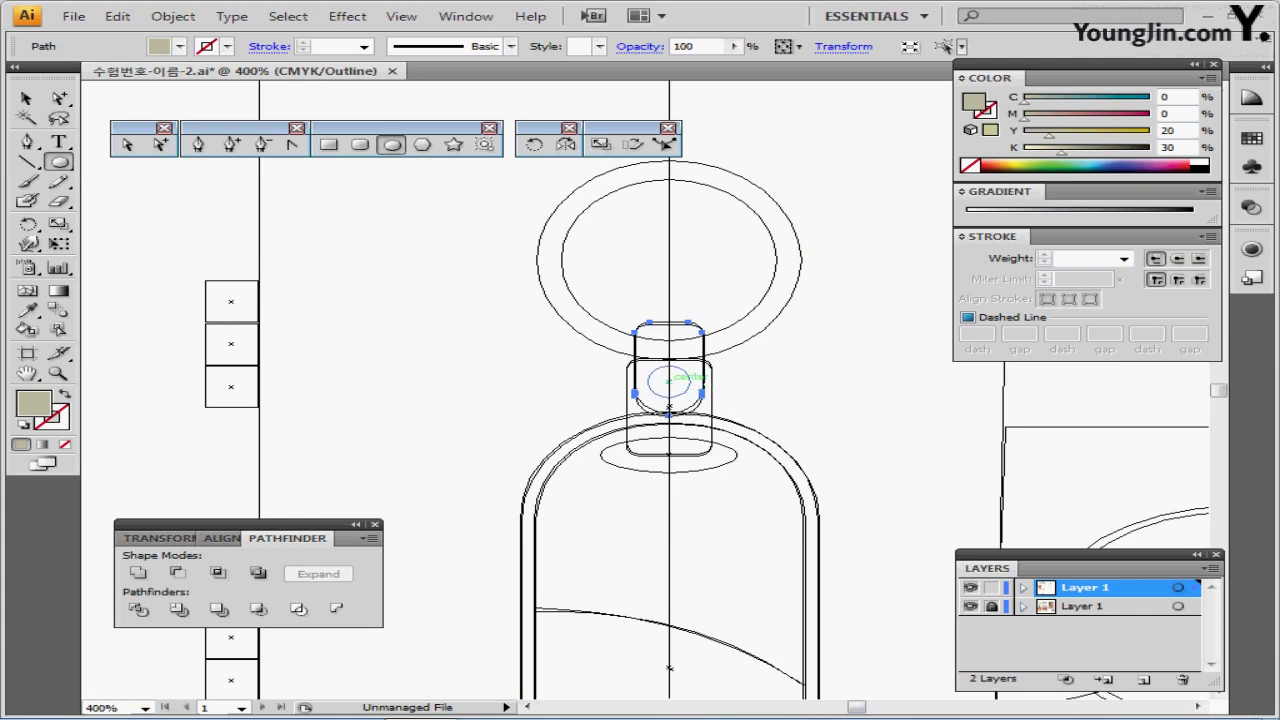
drag(668, 381, 690, 396)
key(ctrl+y)
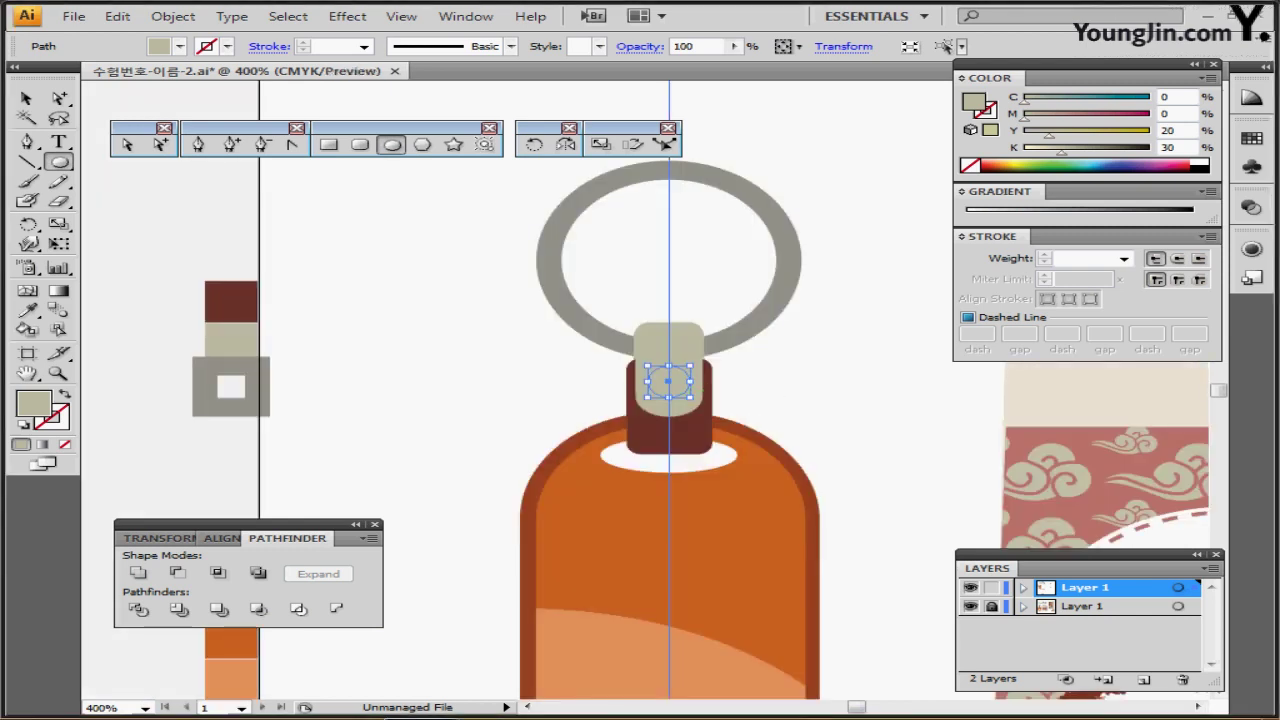
Step: Fill the connector's small ellipse with the dark brown swatch colour and save the document
key(i)
click(231, 301)
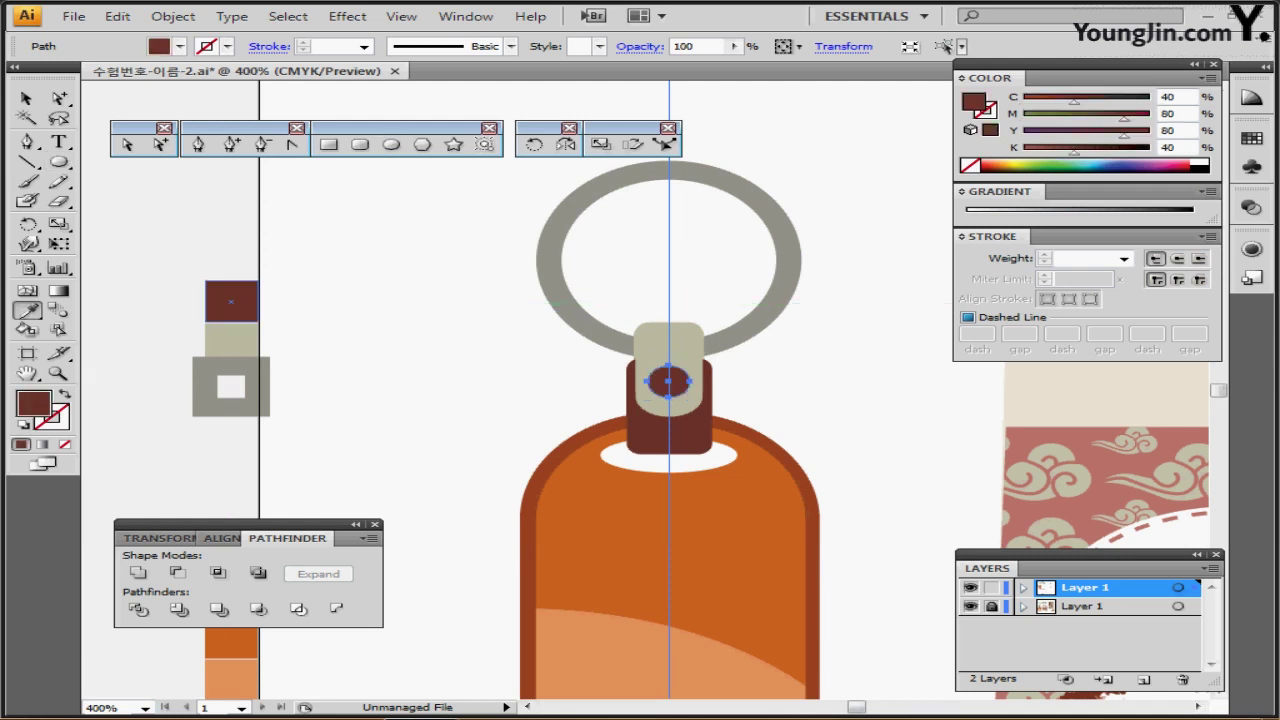
key(v)
key(ctrl+s)
Step: Show the reference as outlines and draw a 17 × 17 mm circle from the centre of the reference ring
drag(668, 381, 526, 420)
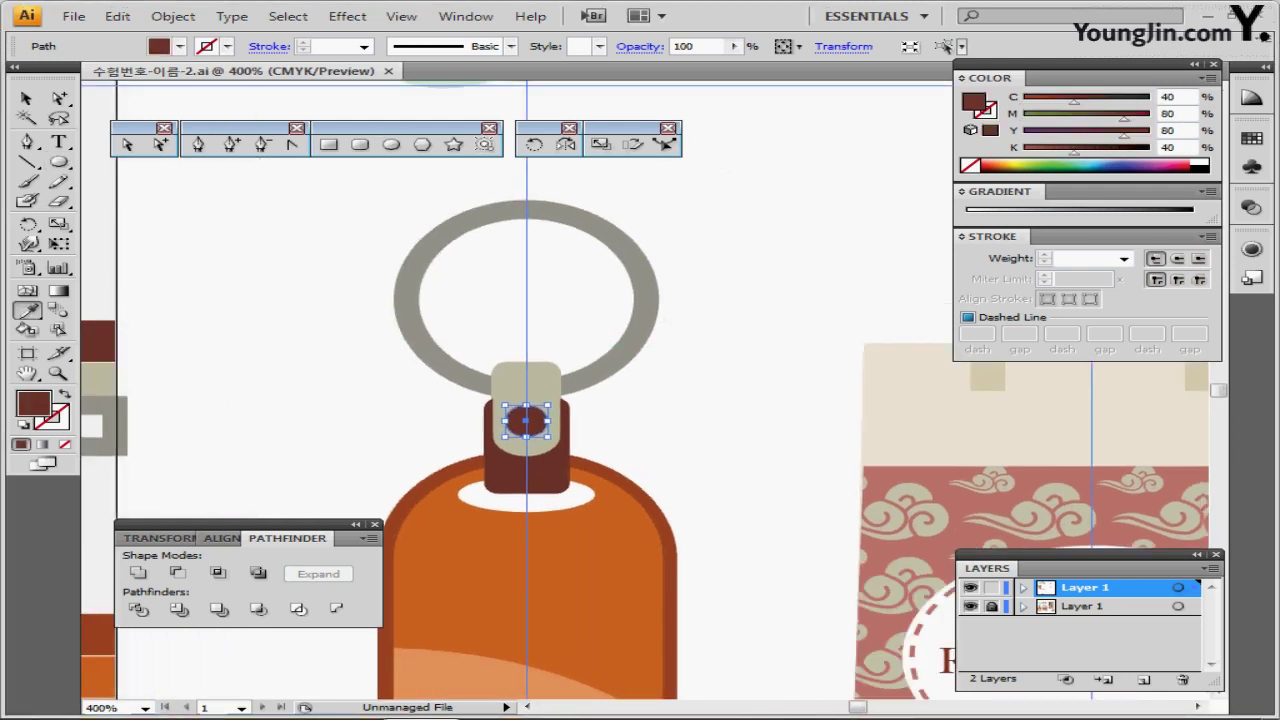
key(ctrl+y)
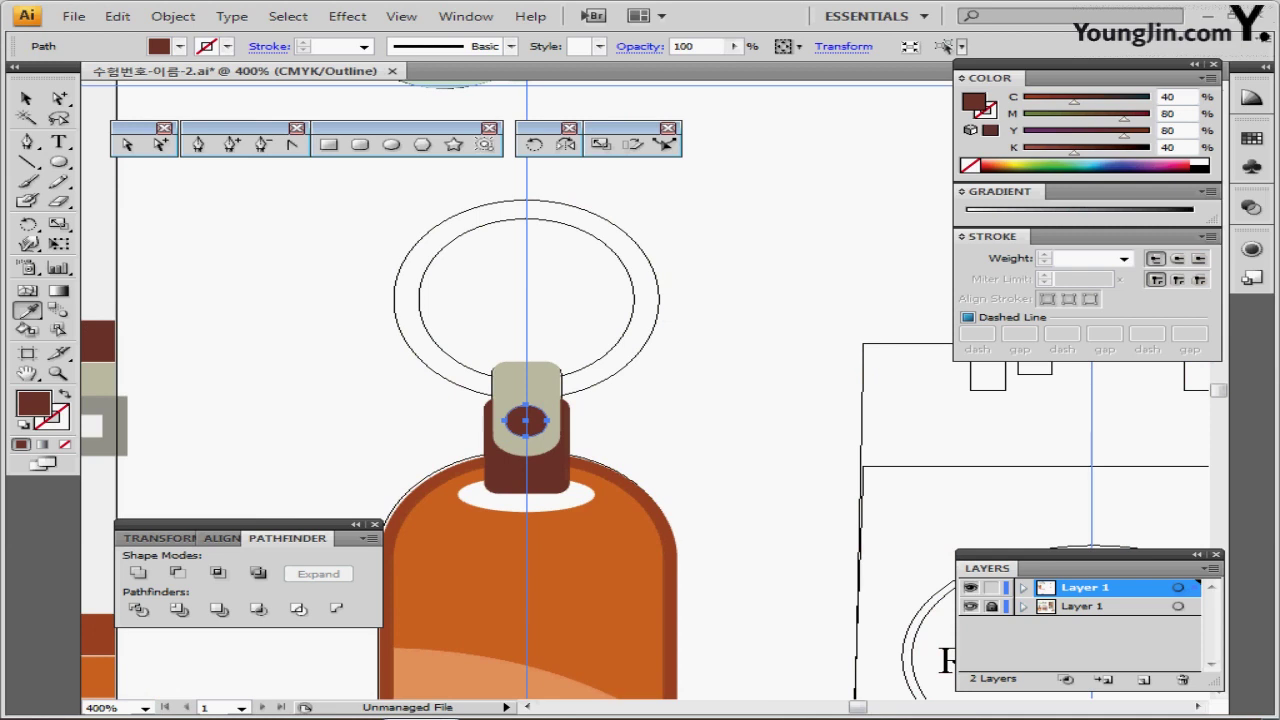
key(ctrl+minus)
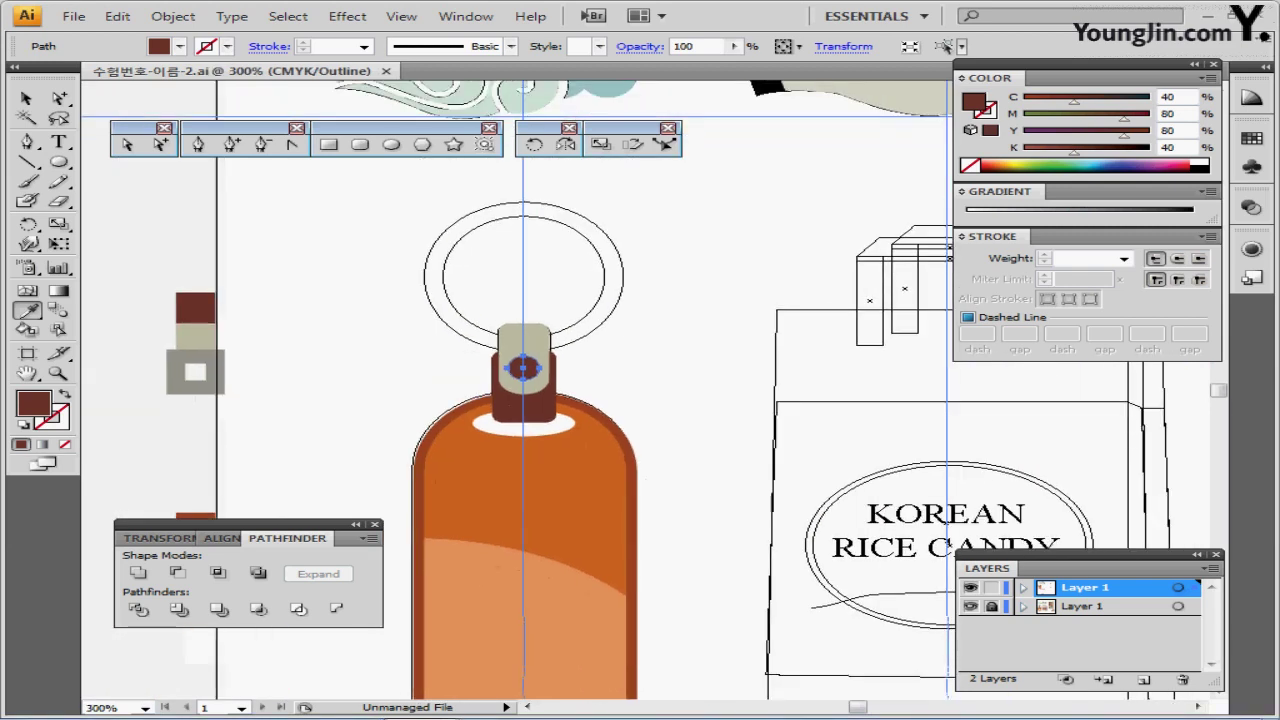
click(391, 144)
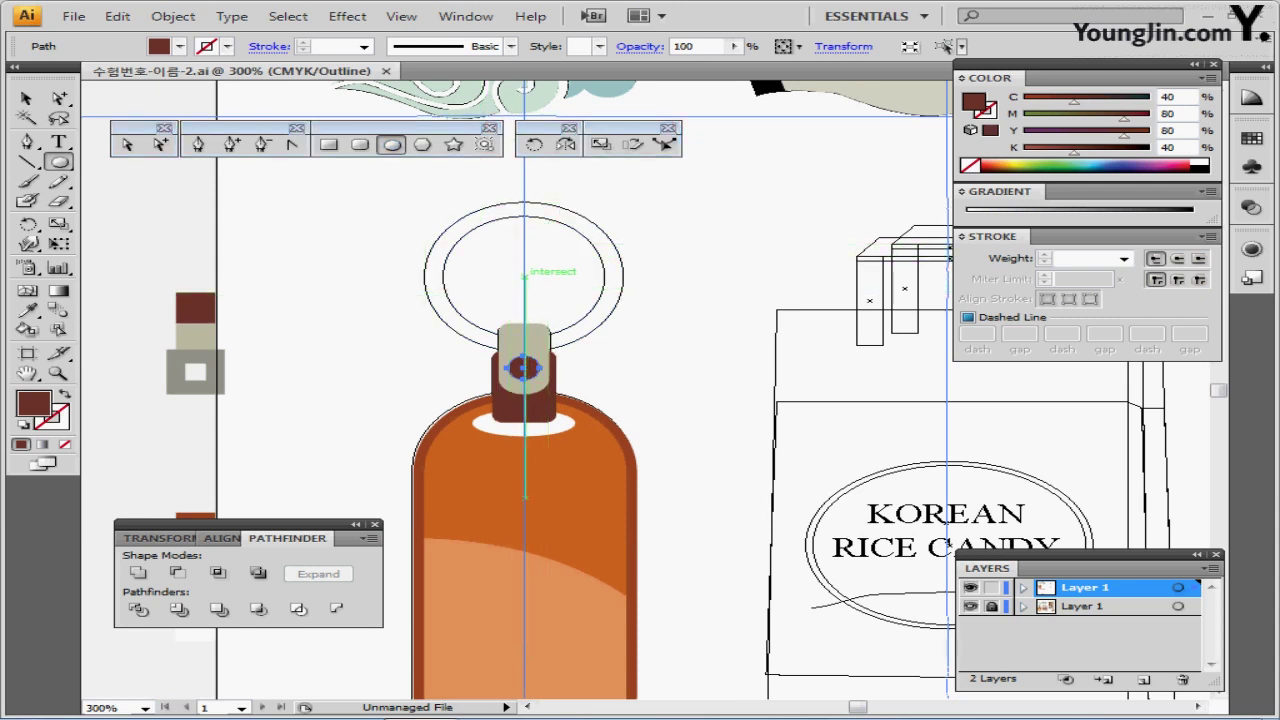
click(524, 277)
text(17)
key(Tab)
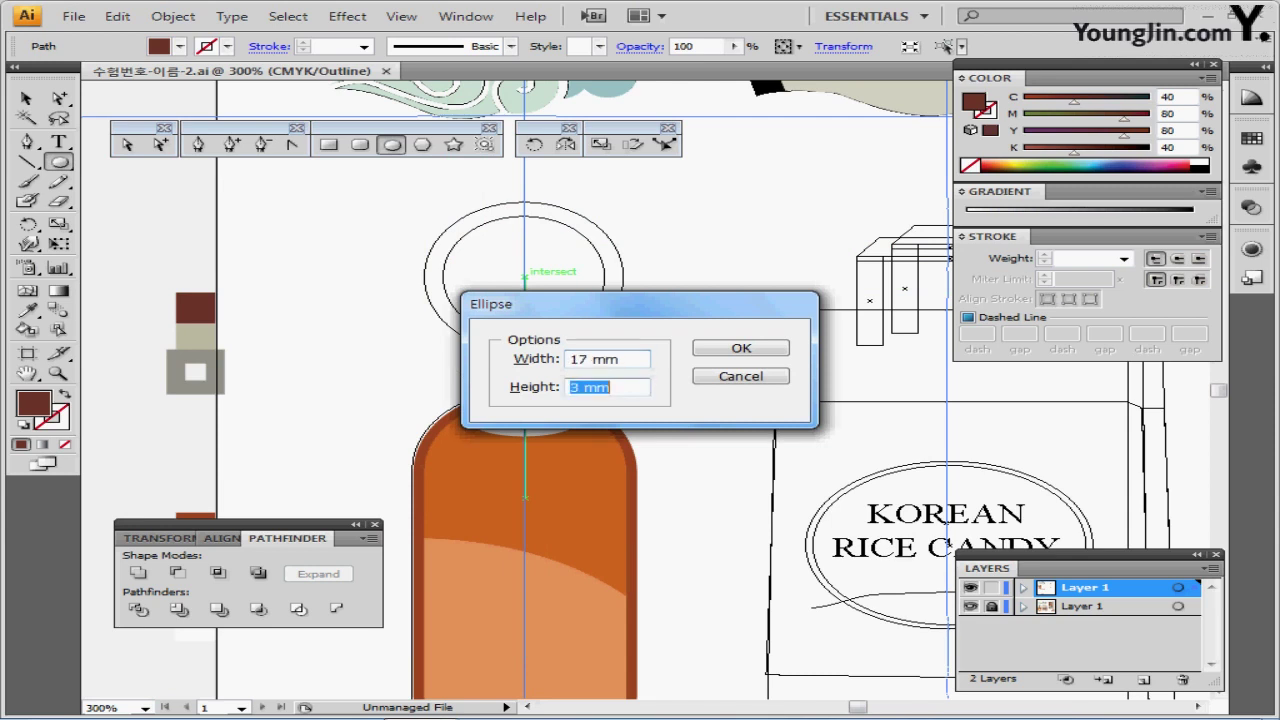
text(71)
key(BackSpace)
key(BackSpace)
text(17)
key(Return)
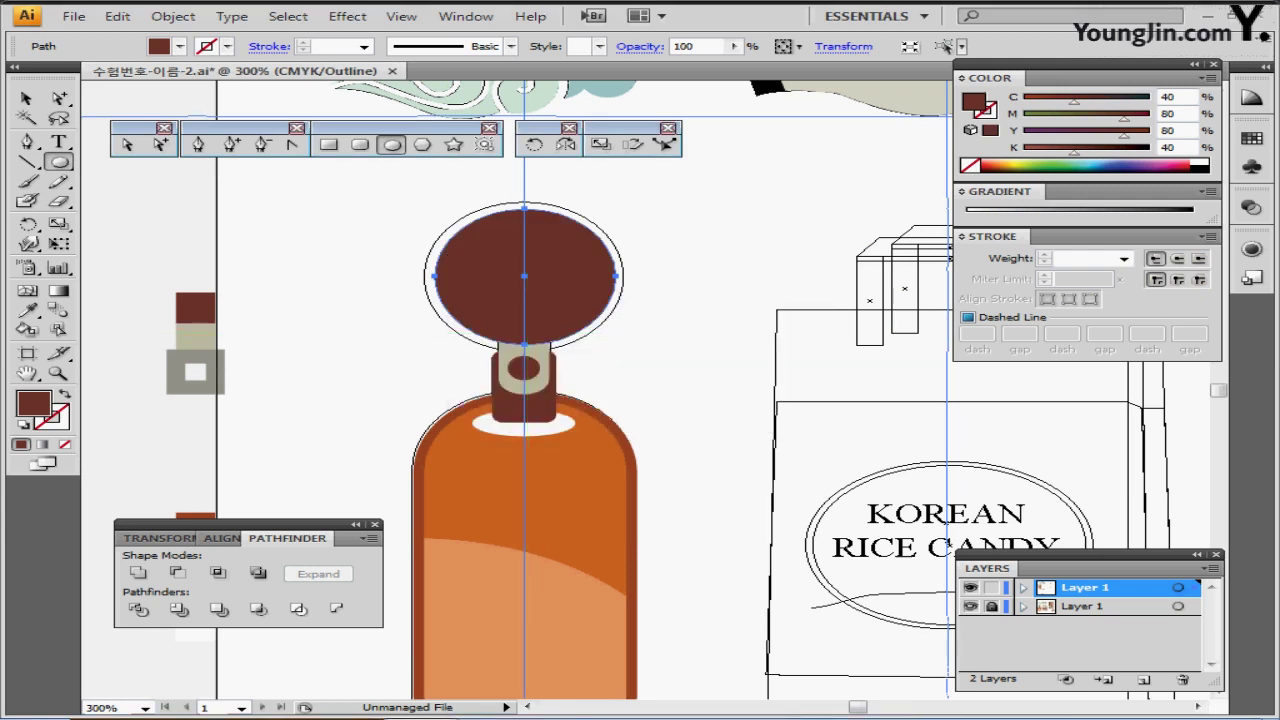
click(27, 310)
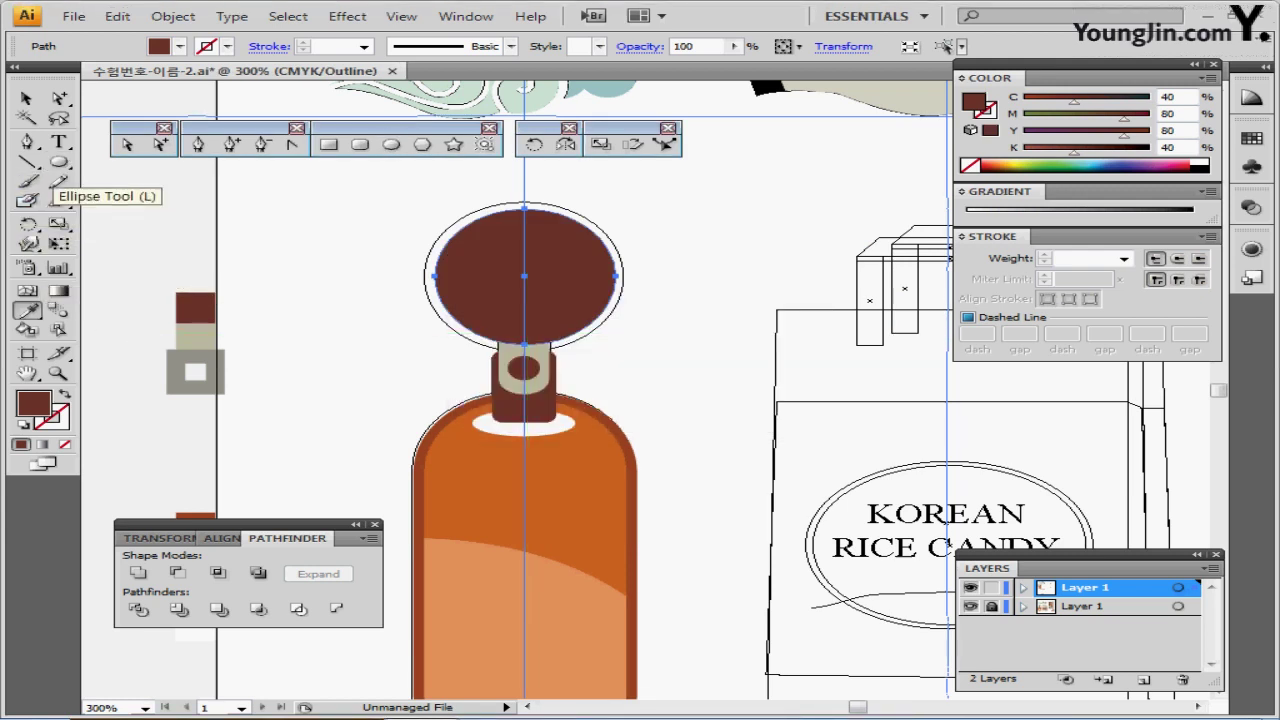
click(27, 162)
click(195, 371)
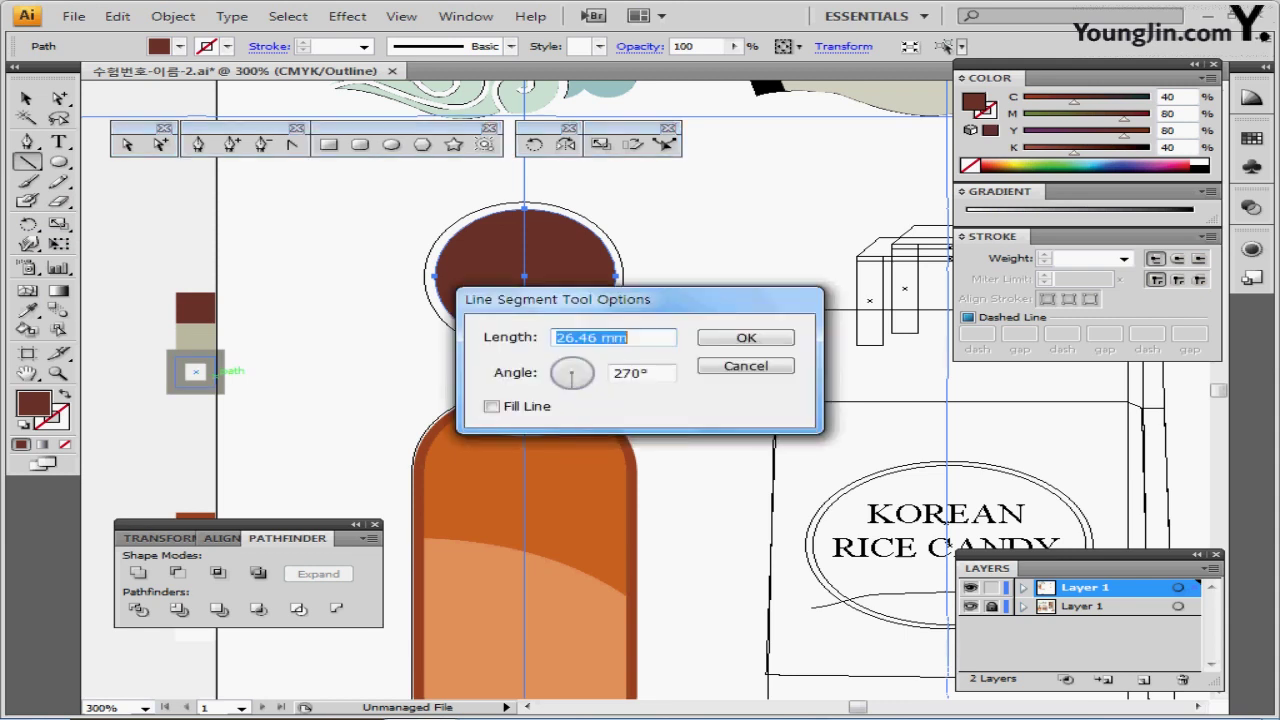
key(Escape)
Step: Copy the grey 5 pt stroke with no fill from the square swatch to the ring circle and outline its stroke
key(i)
click(196, 356)
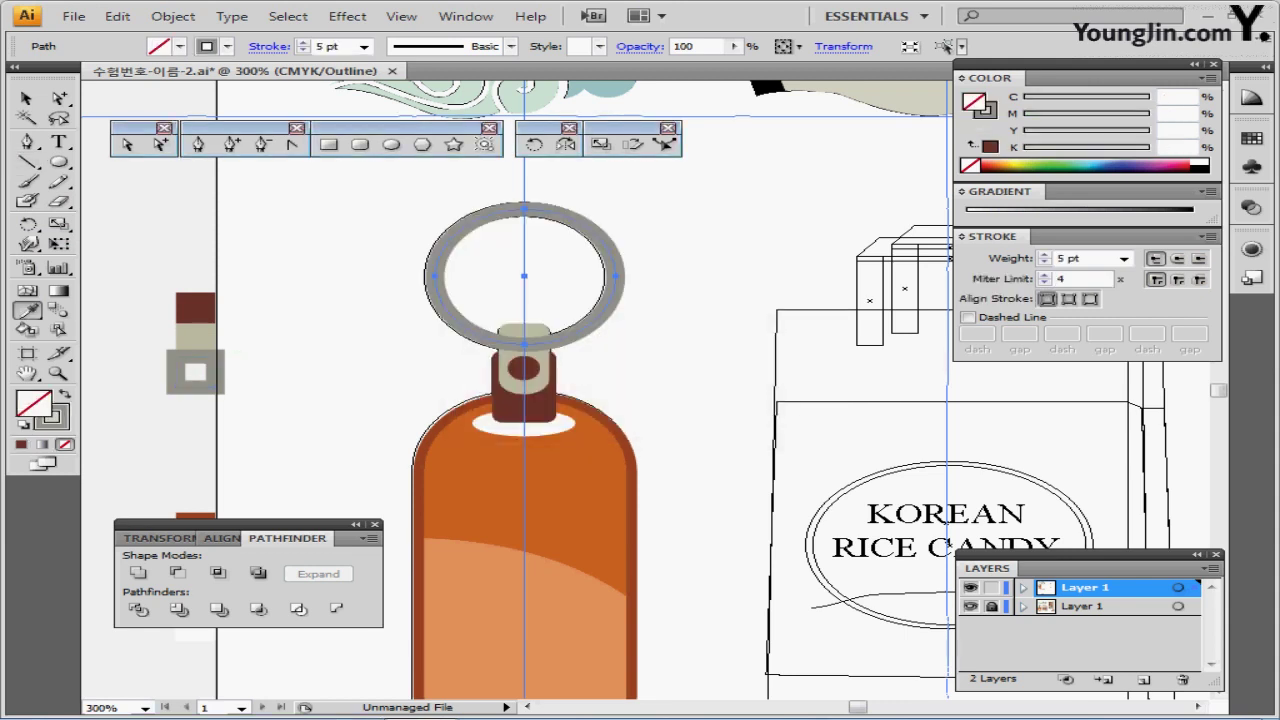
key(x)
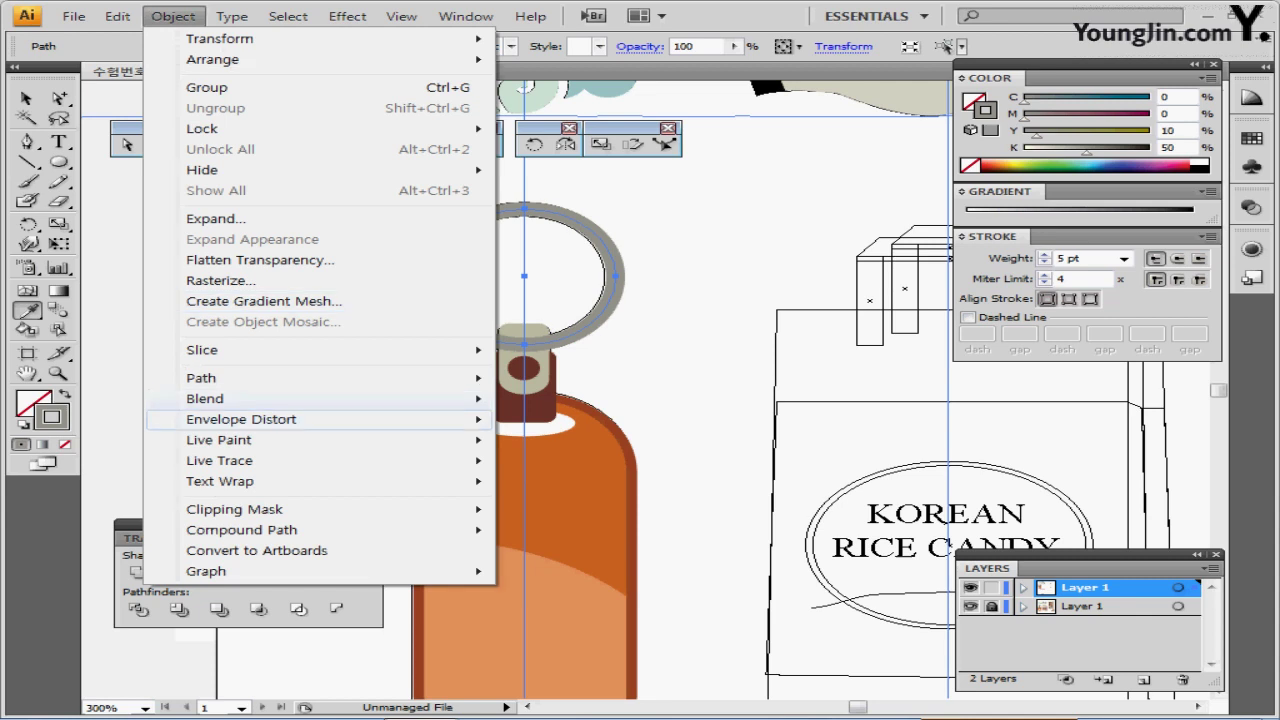
mouse_move(330, 378)
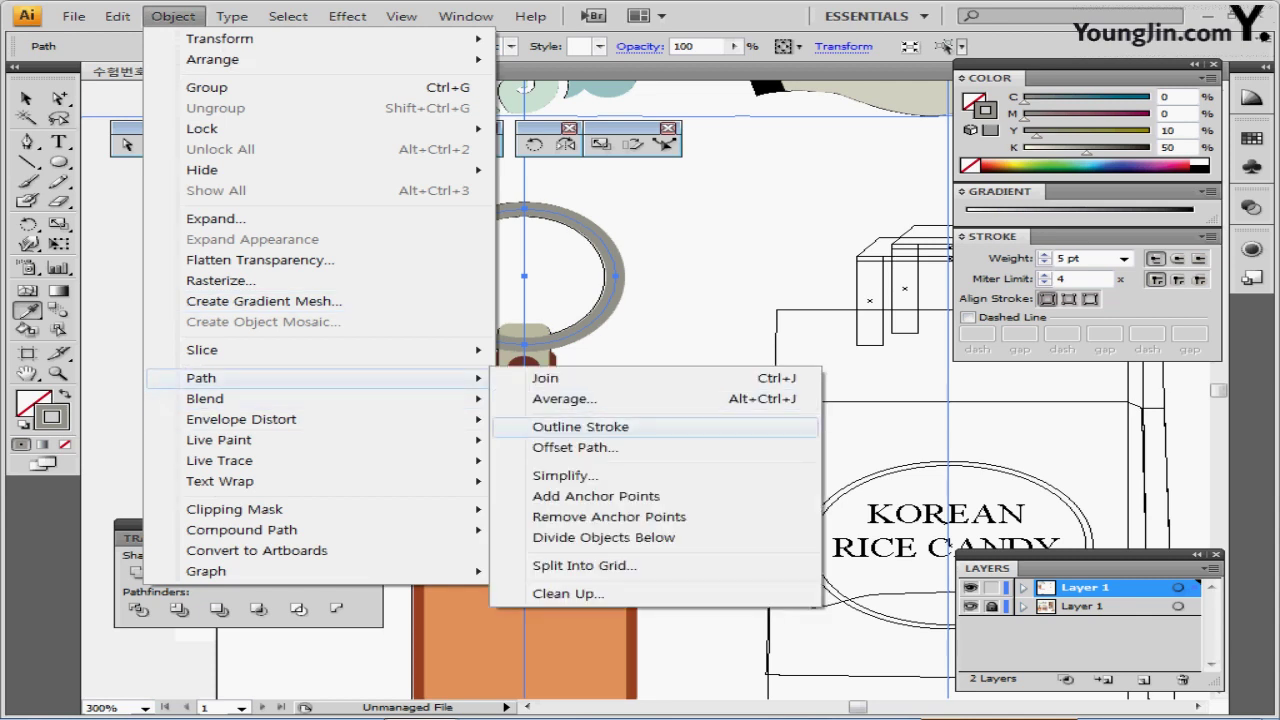
click(580, 426)
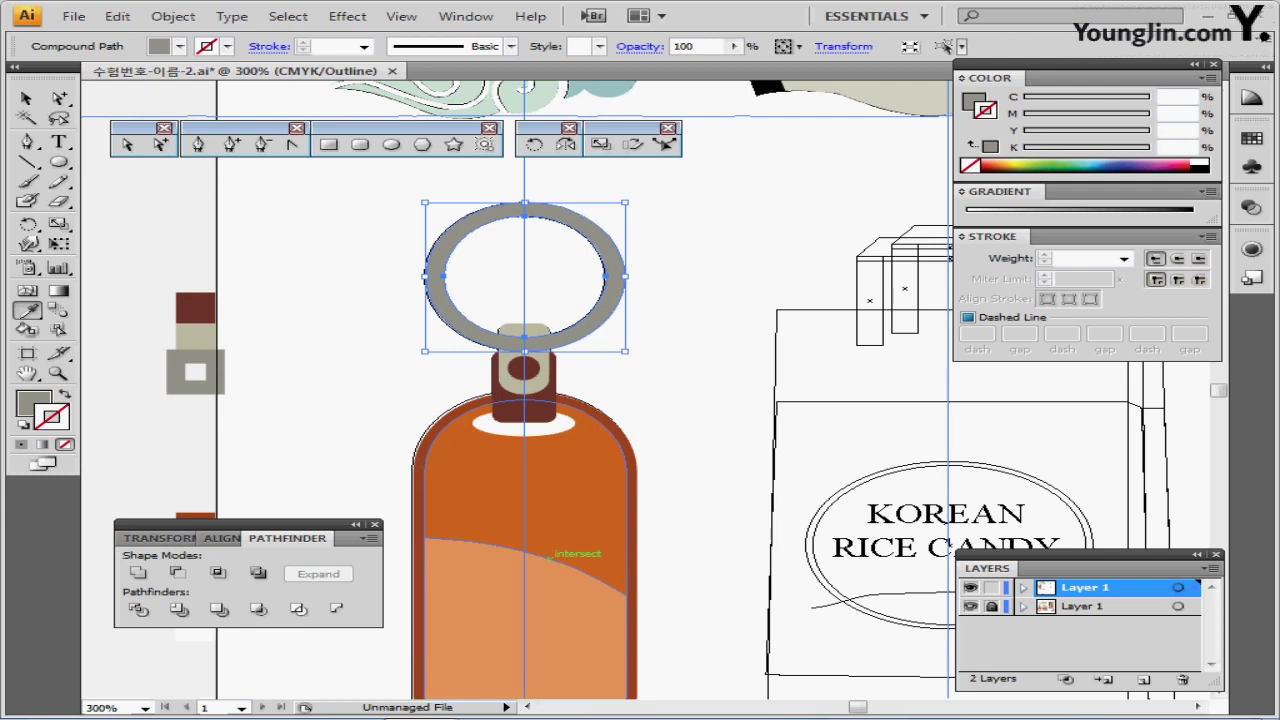
key(ctrl+shift+b)
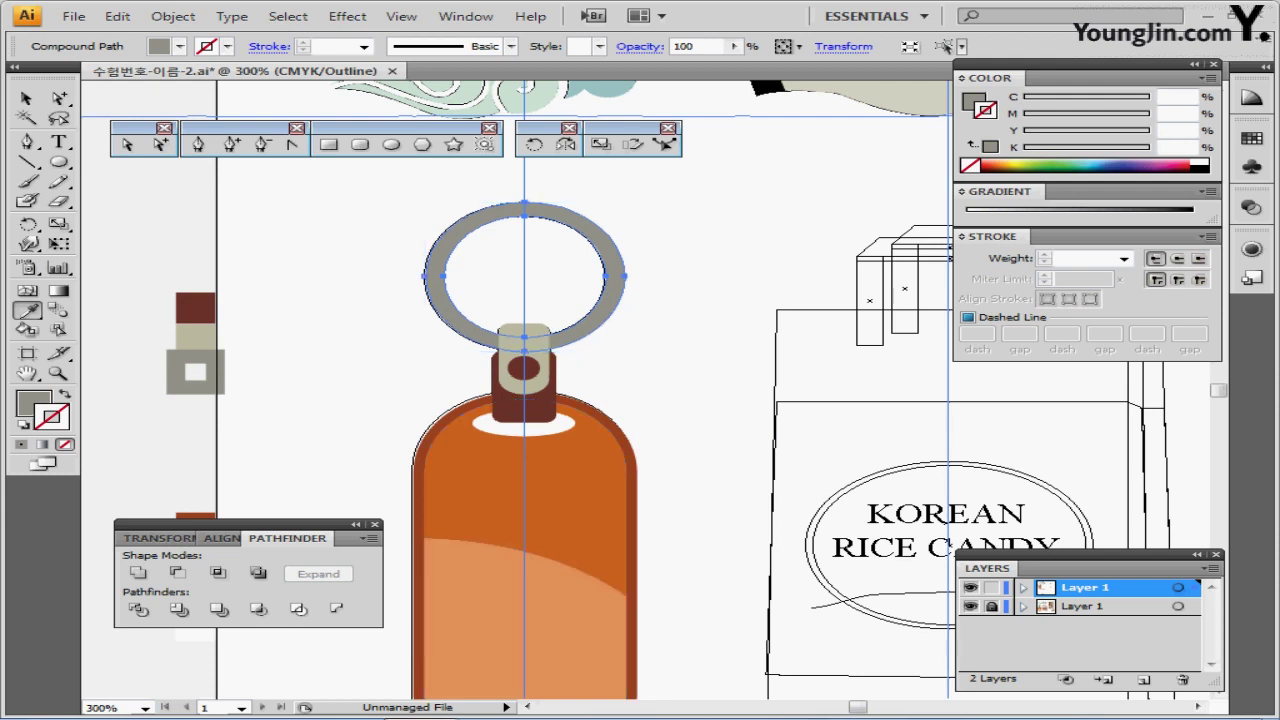
Step: Return the reference layer from outline to preview, hide it and save the document
ctrl+click(970, 606)
ctrl+click(970, 606)
click(970, 606)
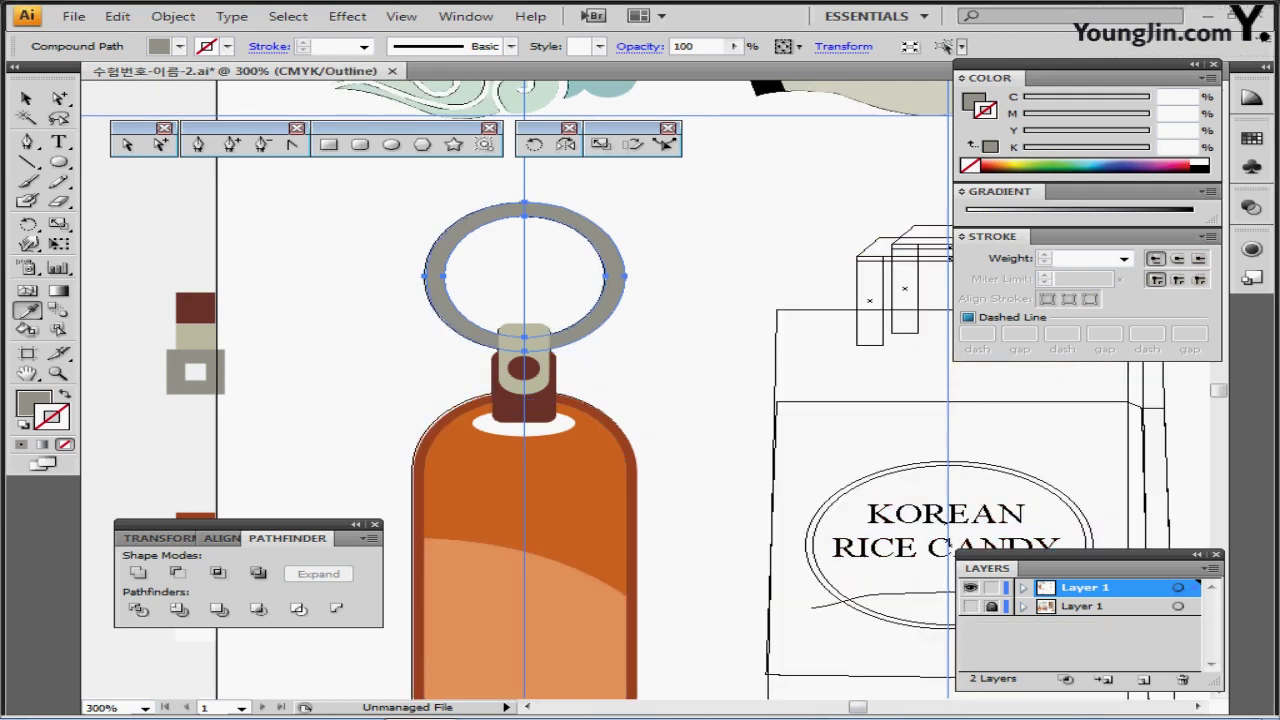
key(ctrl+s)
Step: Select all the keyring parts together, from the grey ring down to the orange body
key(ctrl+minus)
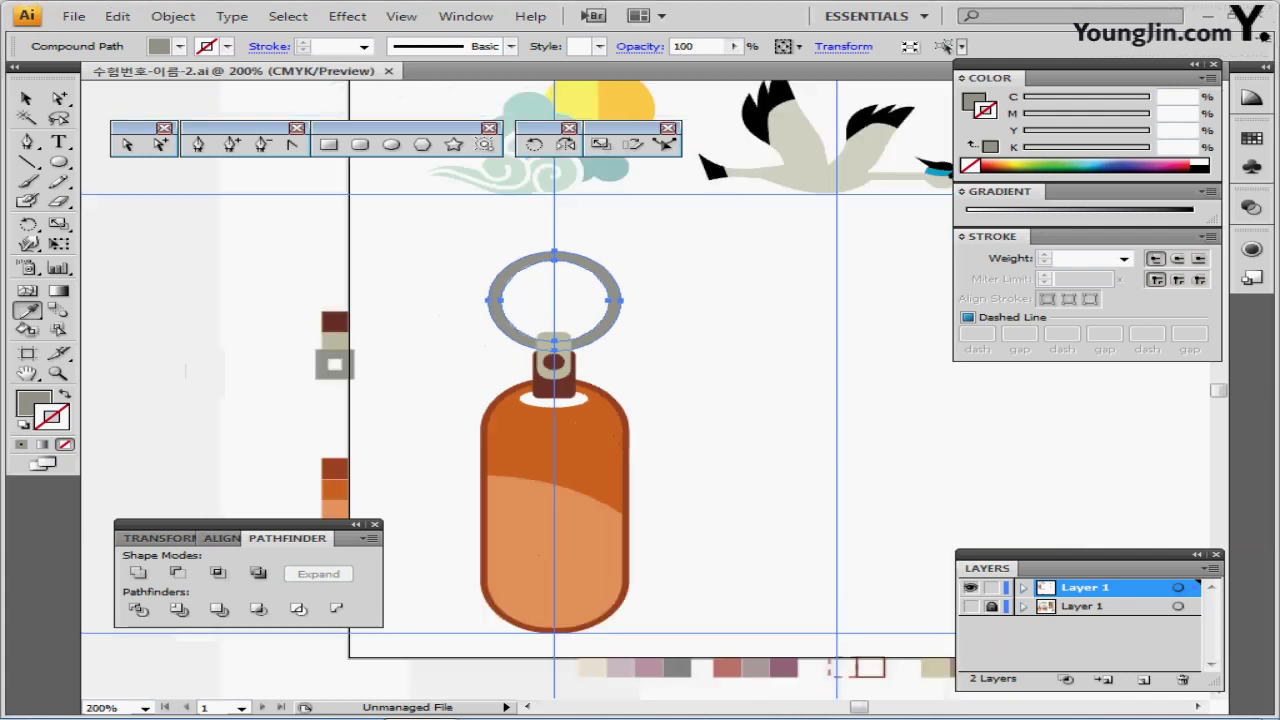
drag(626, 412, 577, 346)
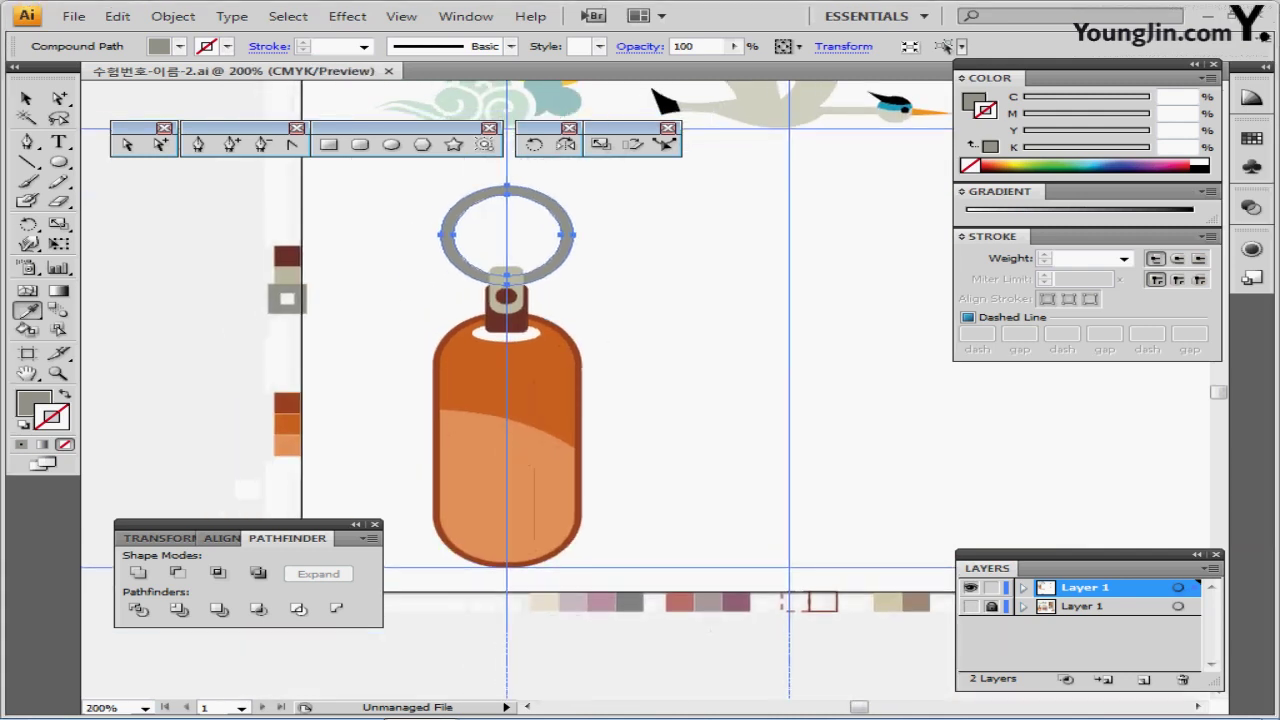
key(v)
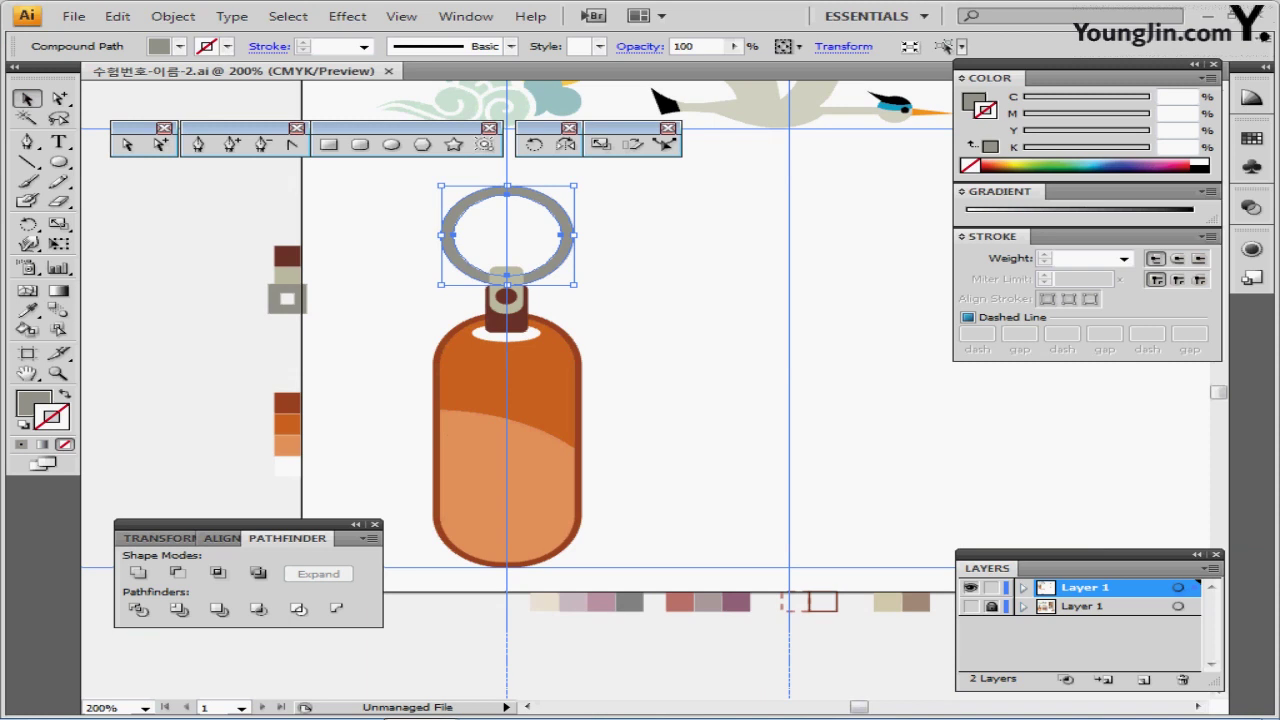
drag(422, 212, 587, 534)
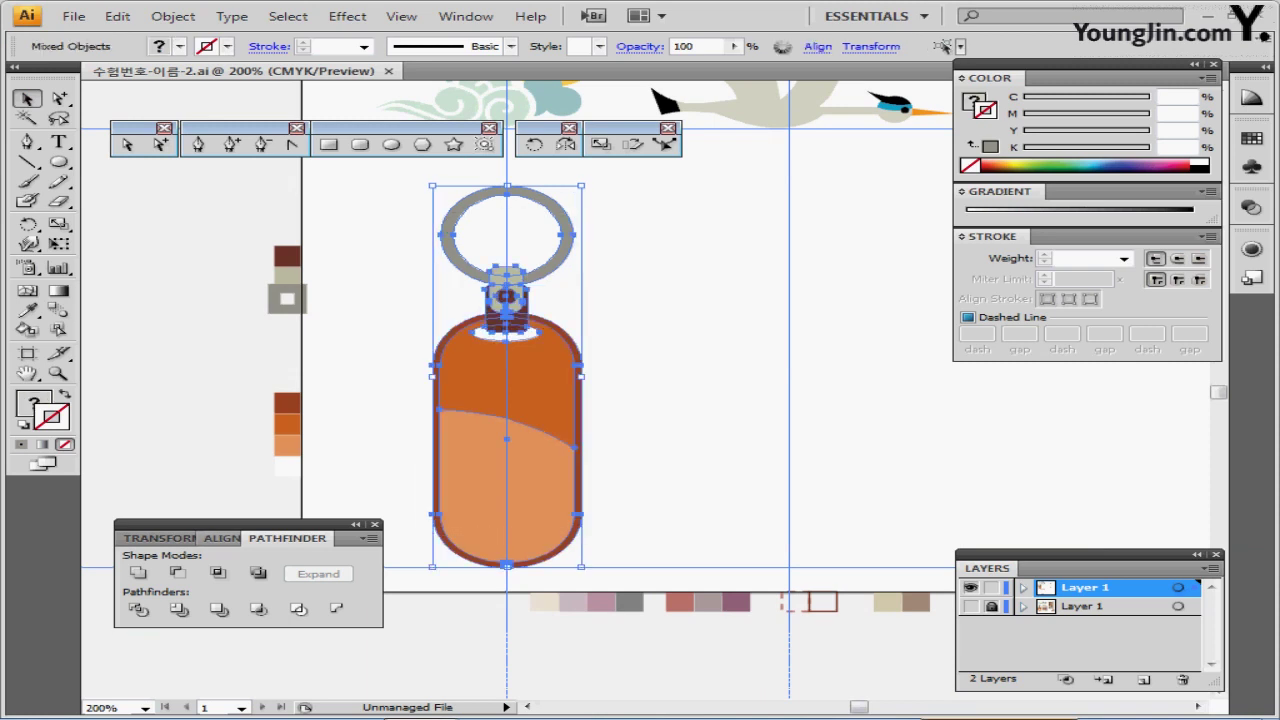
Step: Align all parts of the selected key ring on their horizontal centre and deselect them
click(222, 538)
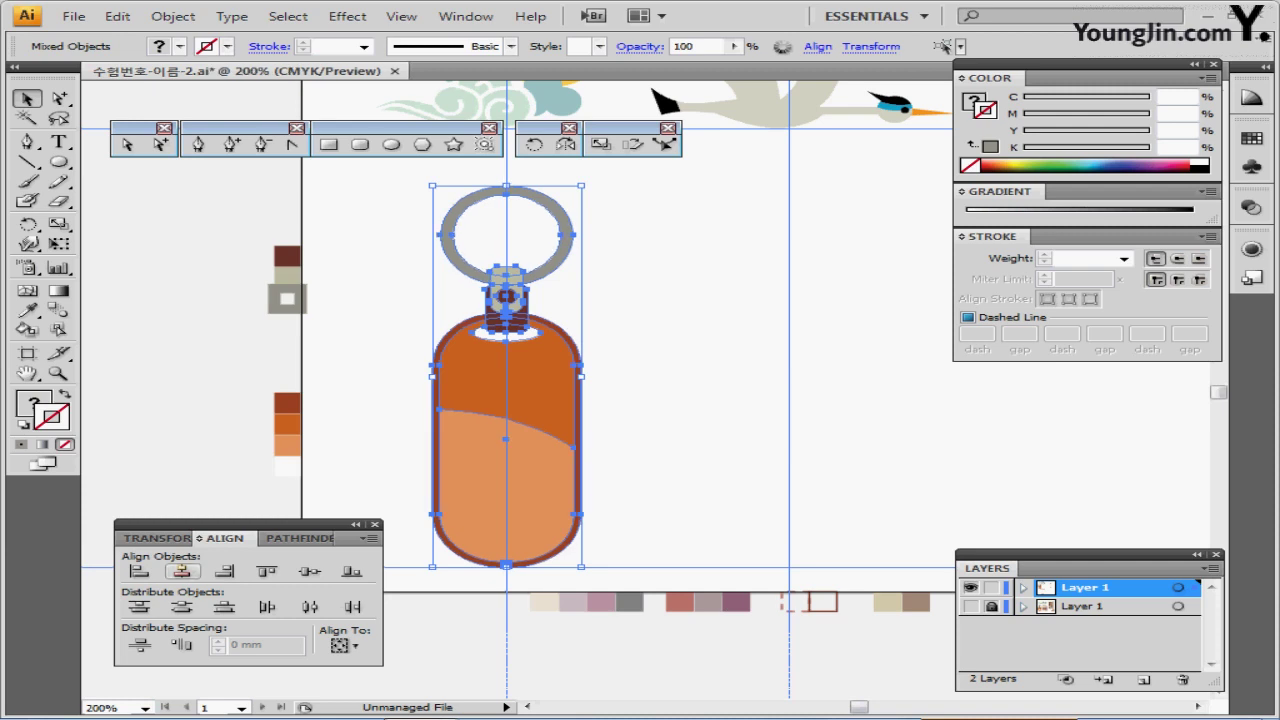
key(ctrl+shift+b)
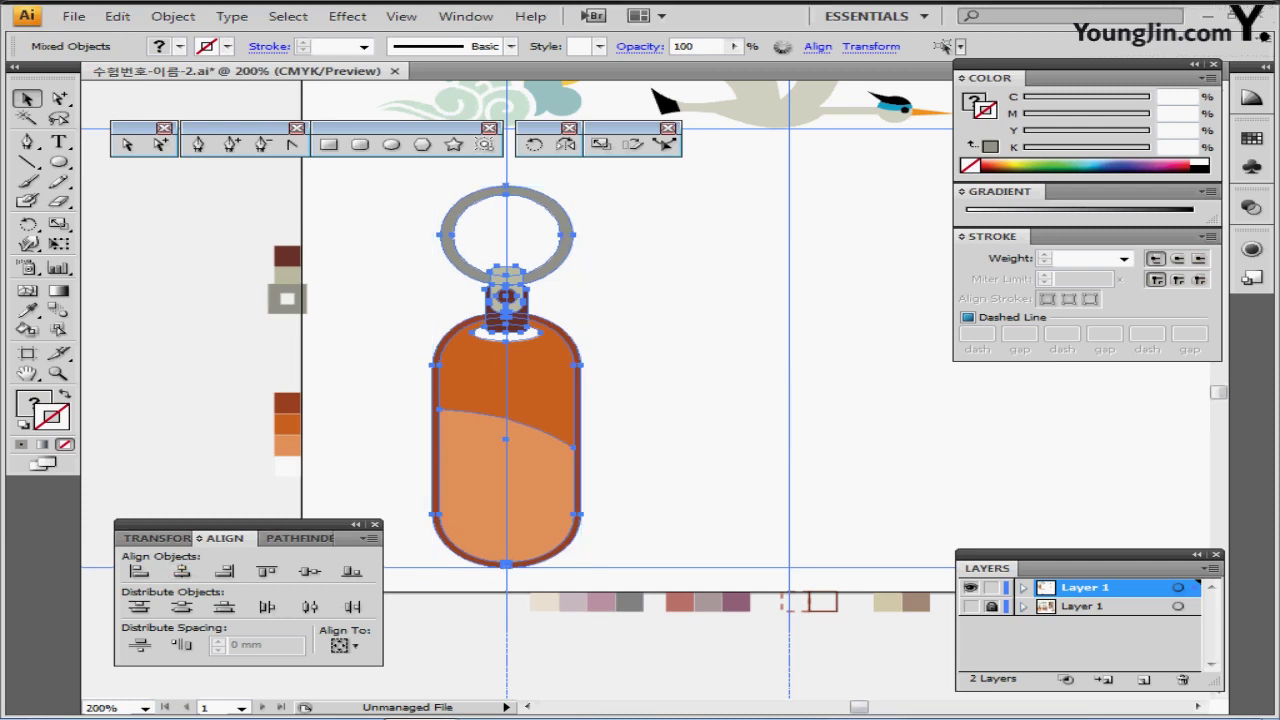
key(ctrl+shift+a)
Step: Copy the pale cloud, the swirl and the darker cloud without the sun onto the lower part of the orange key ring tag
key(ctrl+minus)
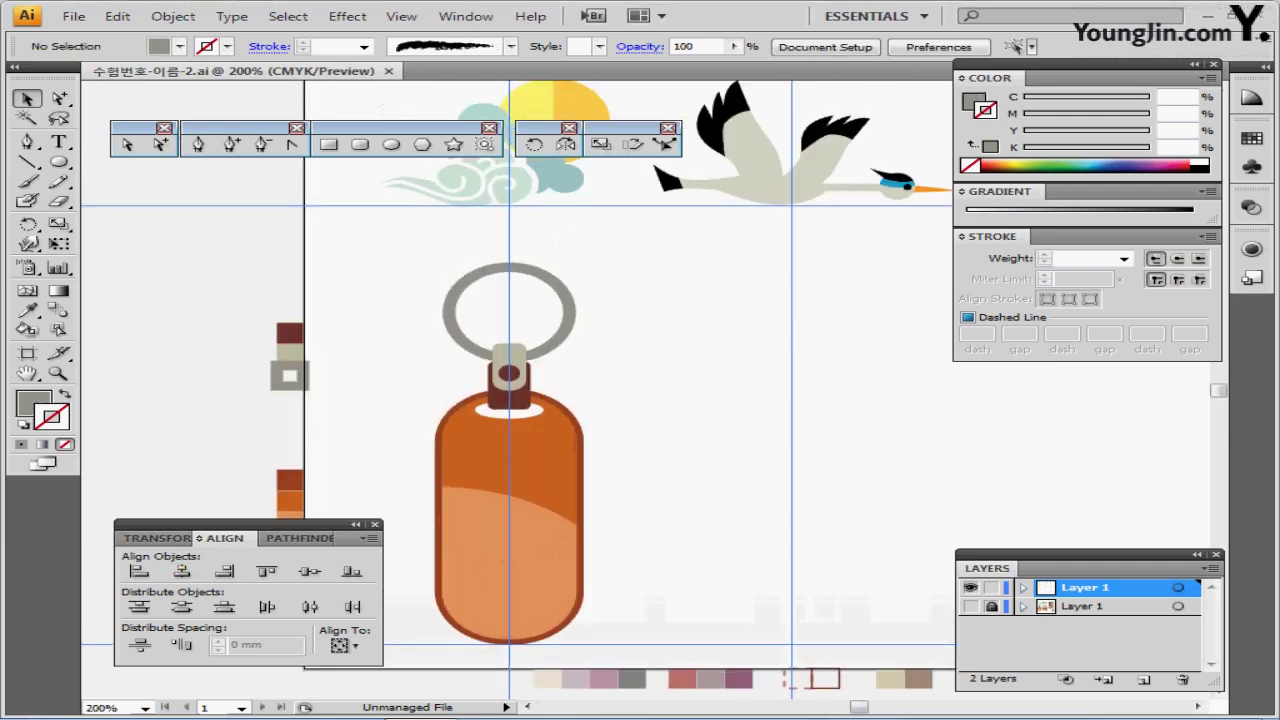
drag(680, 400, 598, 404)
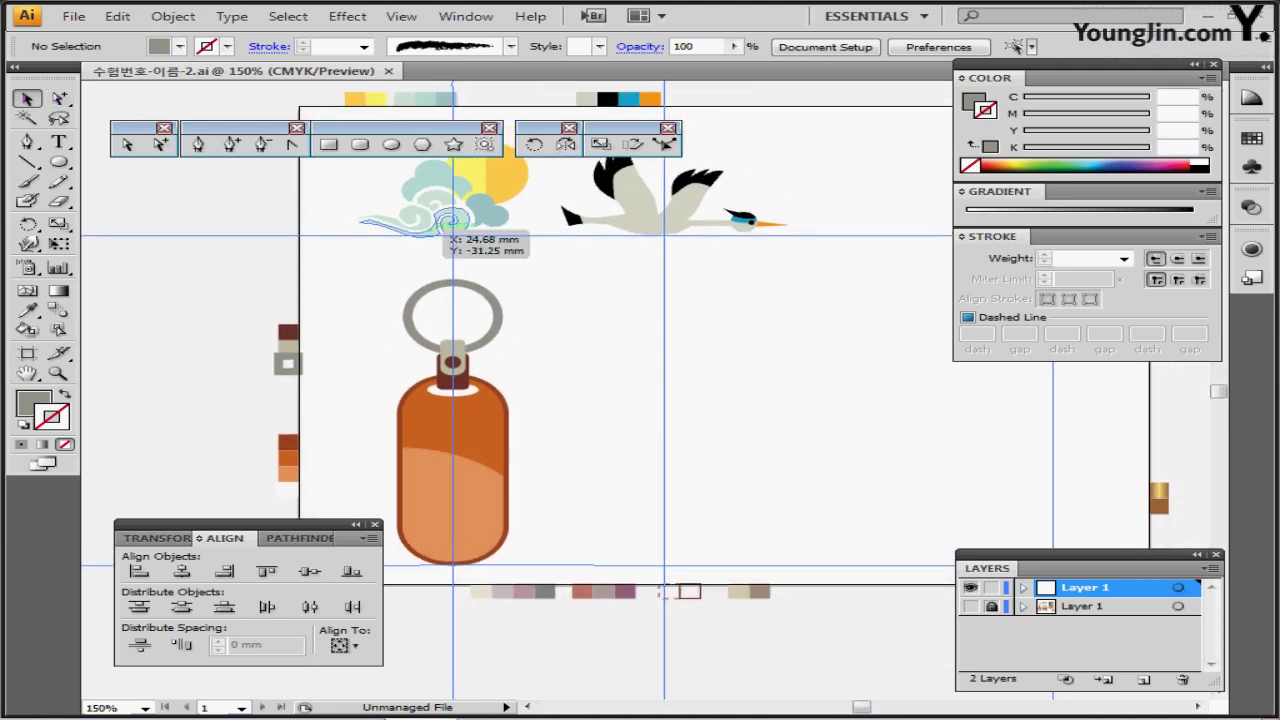
click(443, 226)
shift+click(432, 178)
shift+click(489, 210)
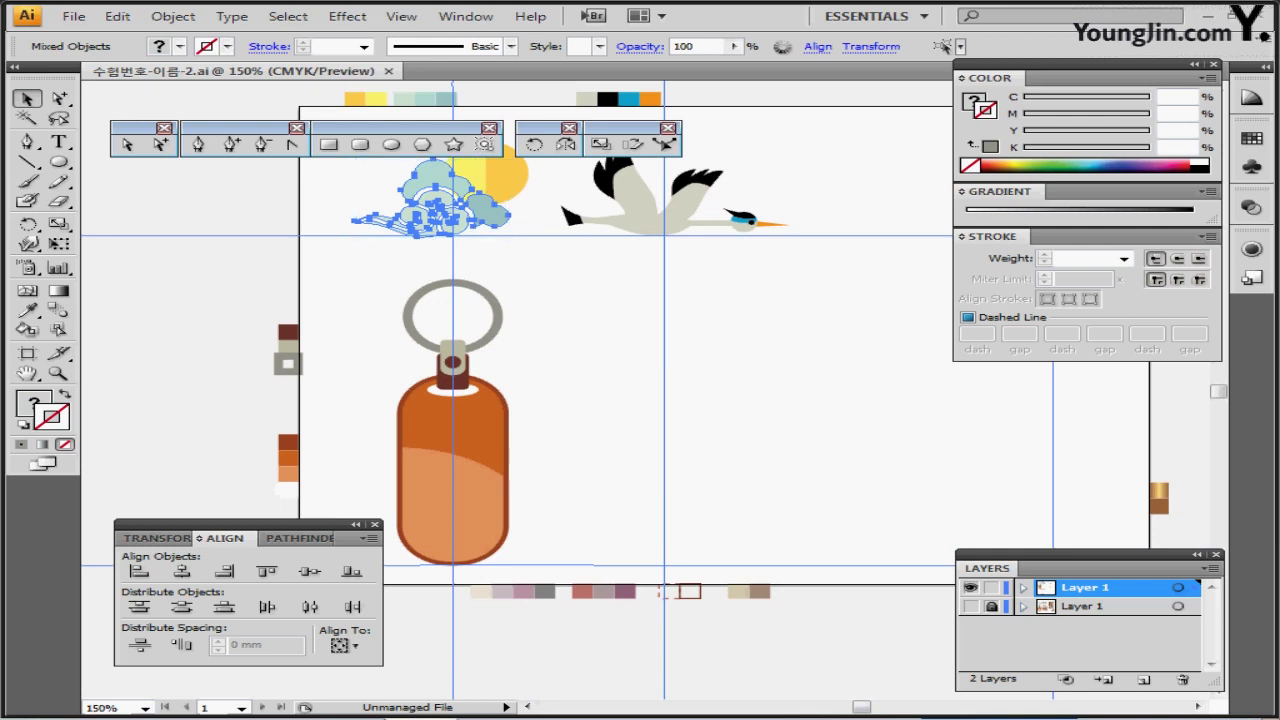
drag(440, 205, 455, 515)
key(ctrl+equal)
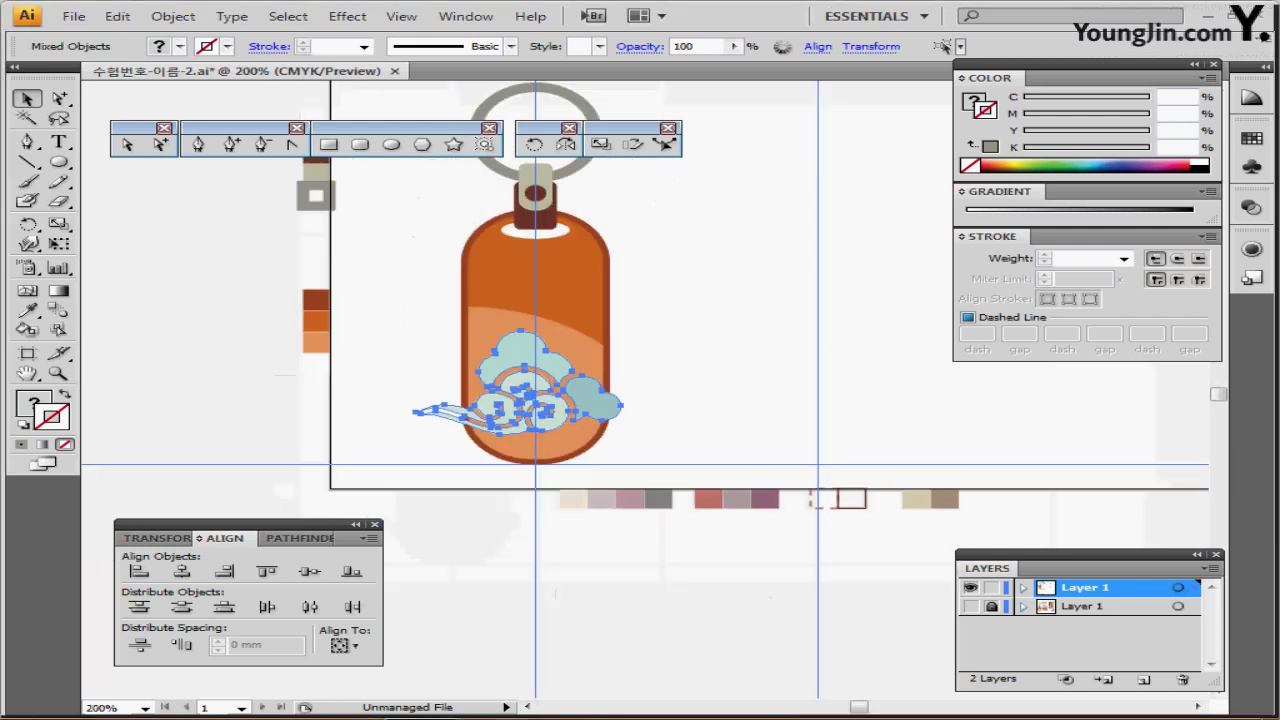
Step: Fill the copied cloud shapes with white and scale them uniformly to 50%
key(x)
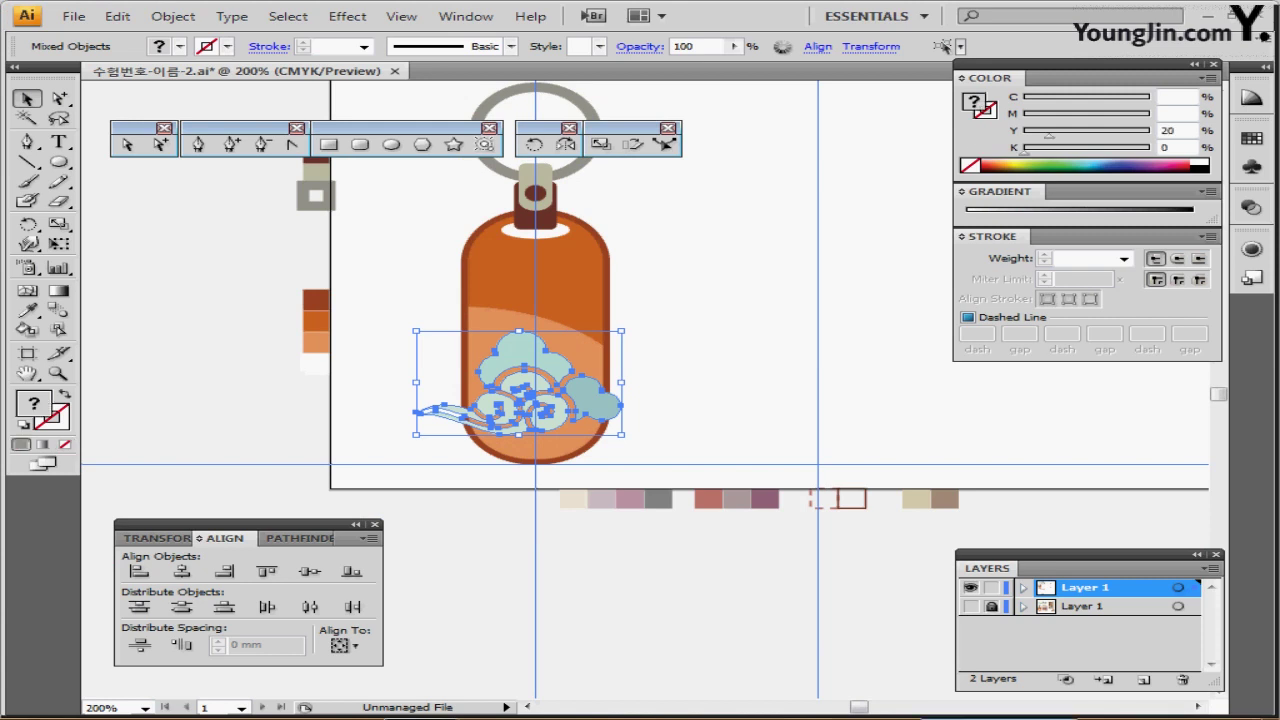
click(1200, 162)
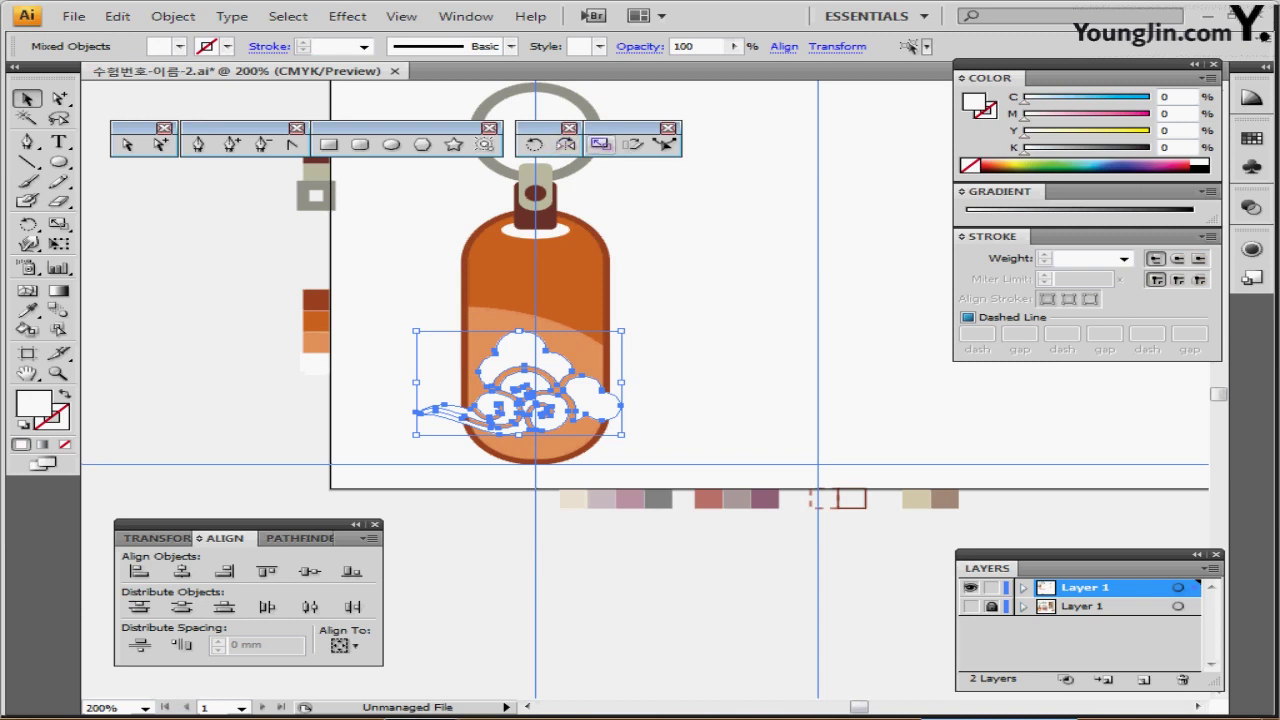
double_click(601, 145)
text(50)
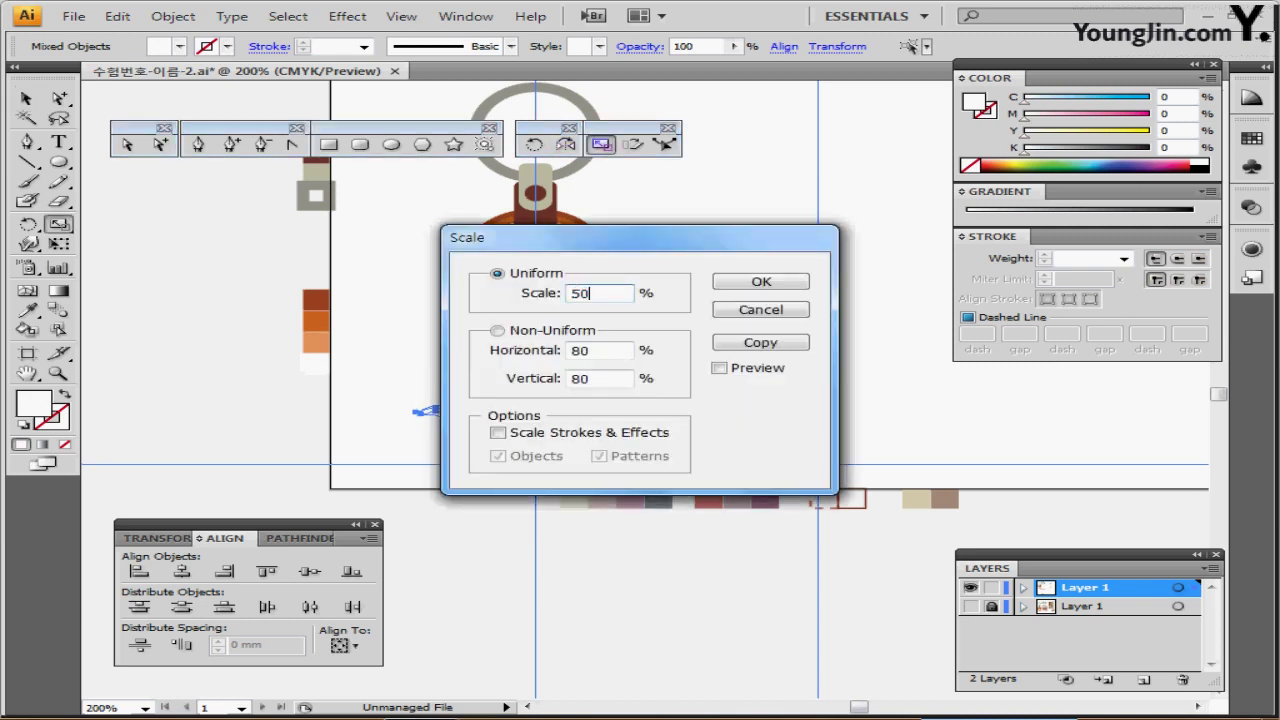
key(Return)
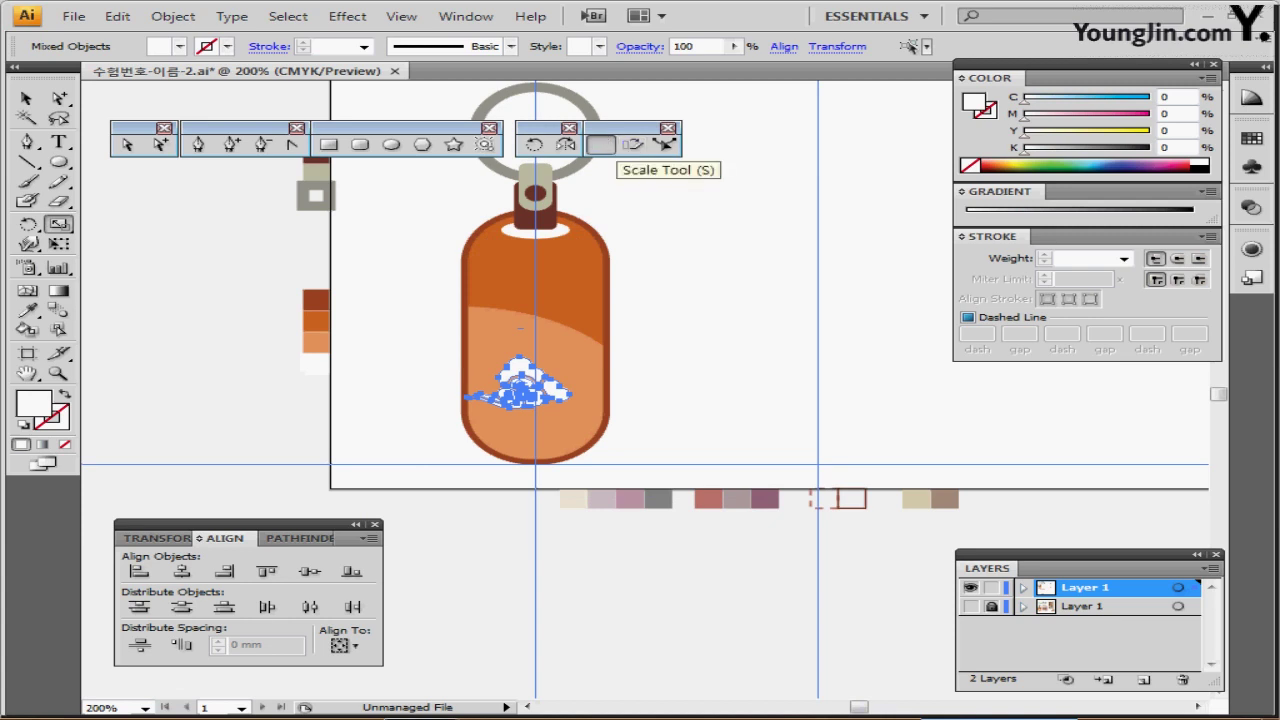
Step: Reflect the white cloud across the vertical axis and nudge it to the middle of the tag
double_click(566, 145)
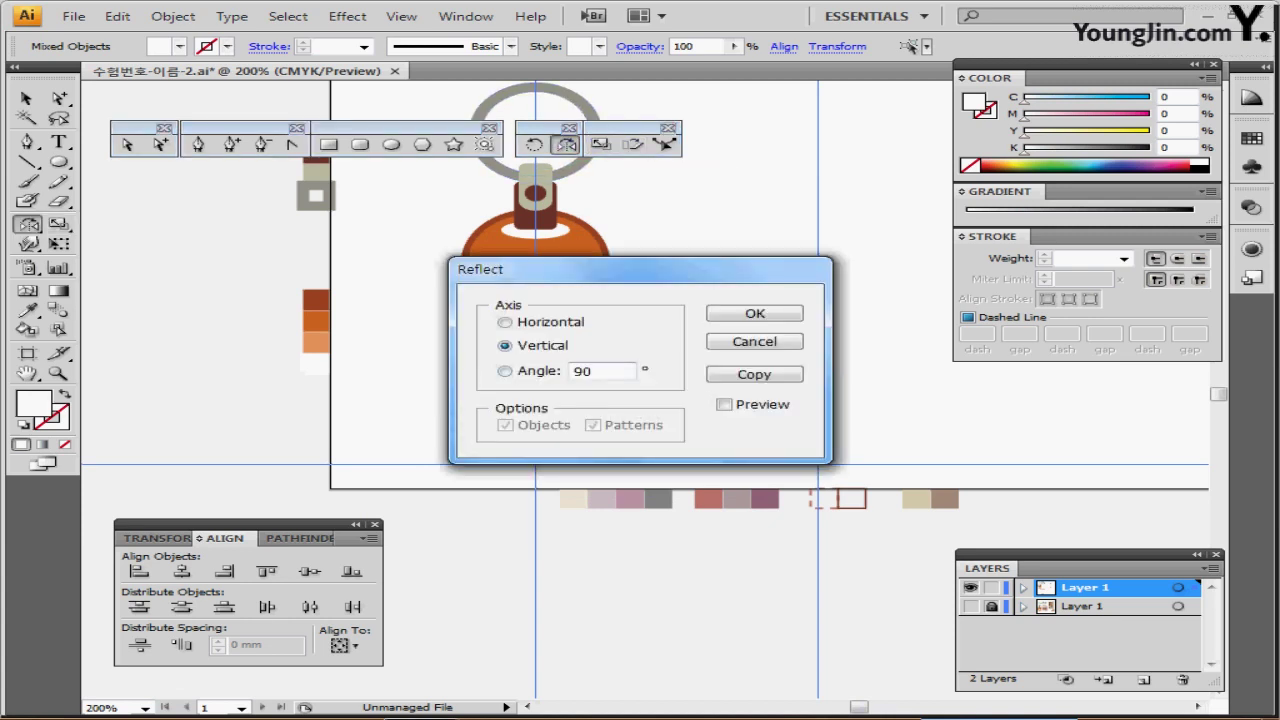
click(754, 313)
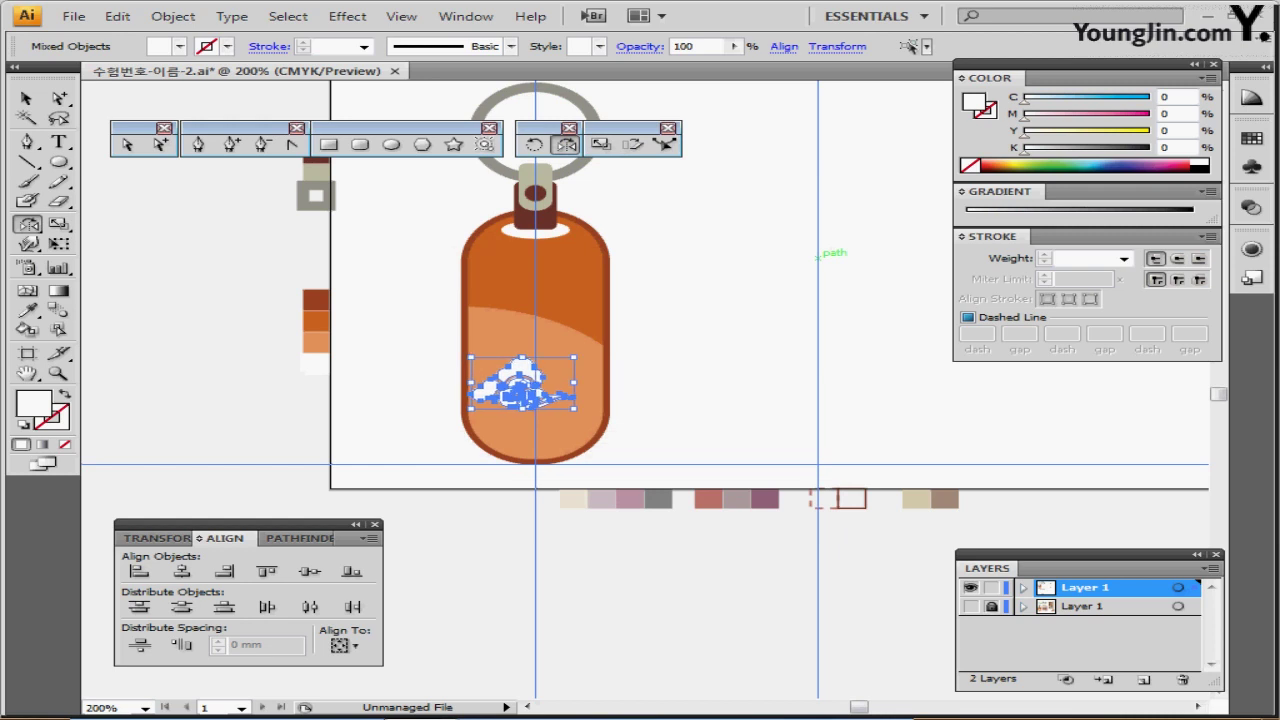
key(Right)
key(Right)
key(Right)
key(Right)
key(Right)
key(Down)
key(Down)
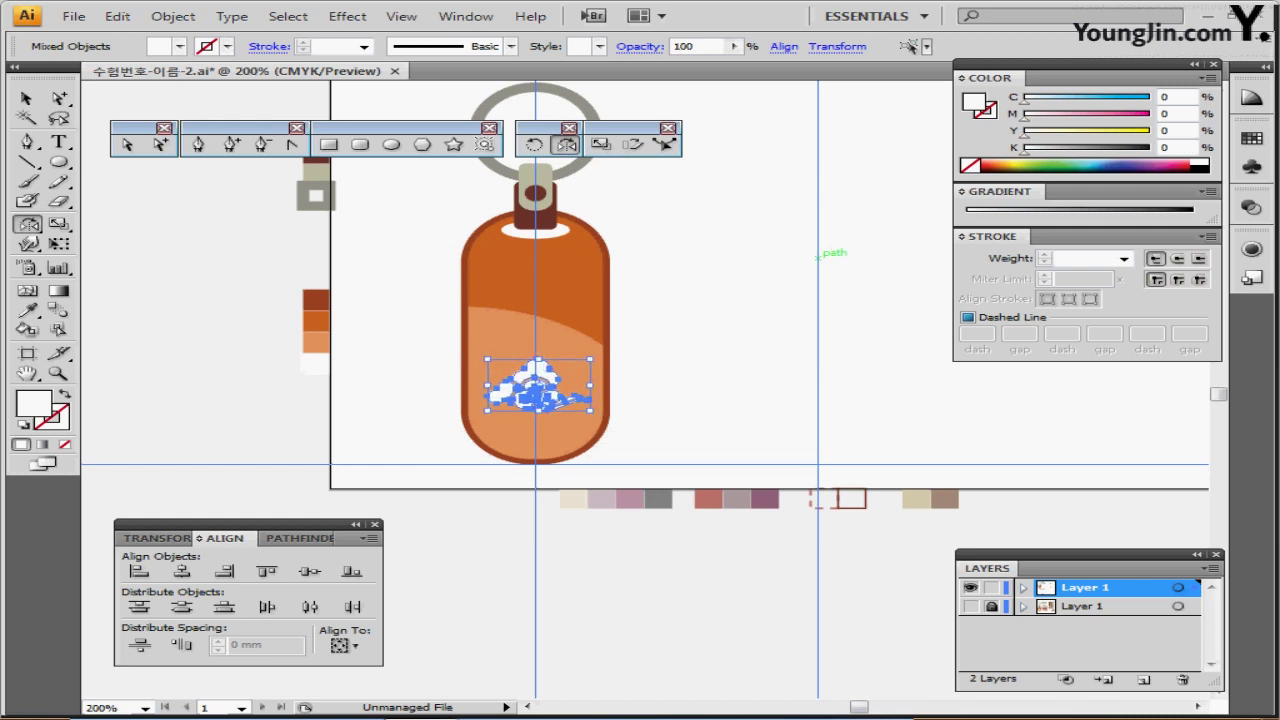
key(ctrl+shift+b)
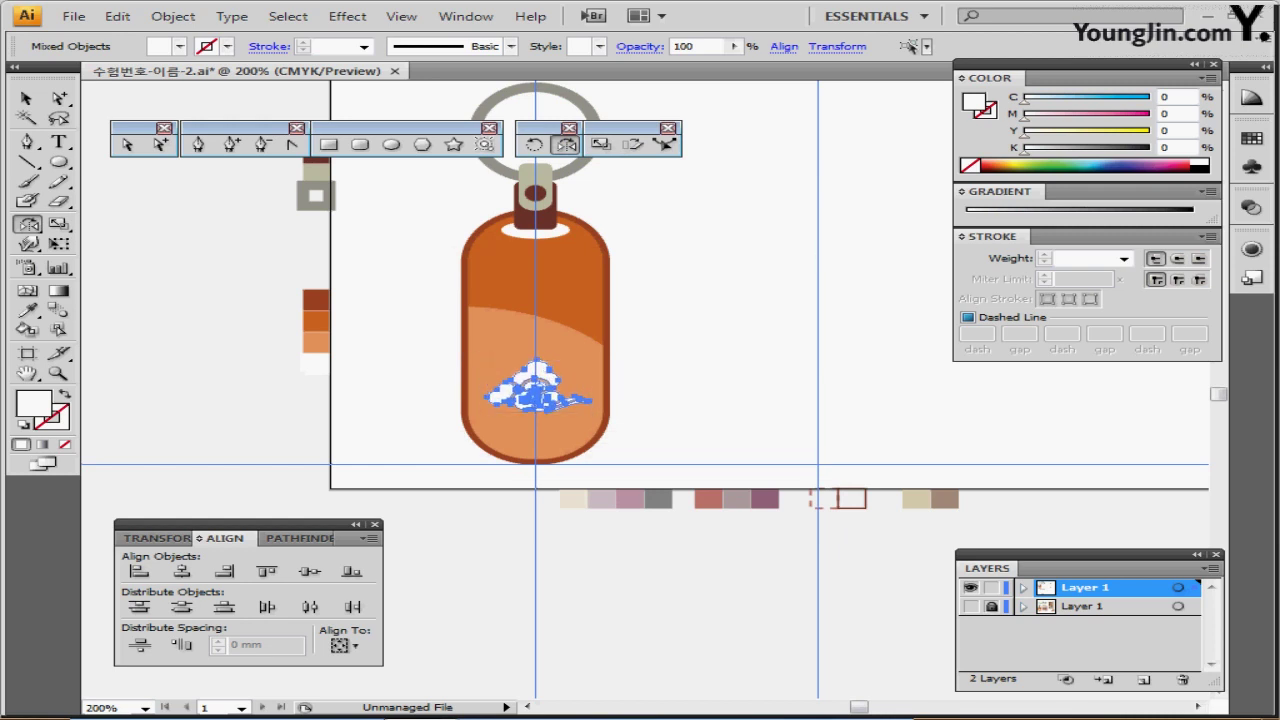
Step: Fine-tune the white cloud's position against the reference layer's outlines, hide the reference layer again and save the document
key(ctrl+y)
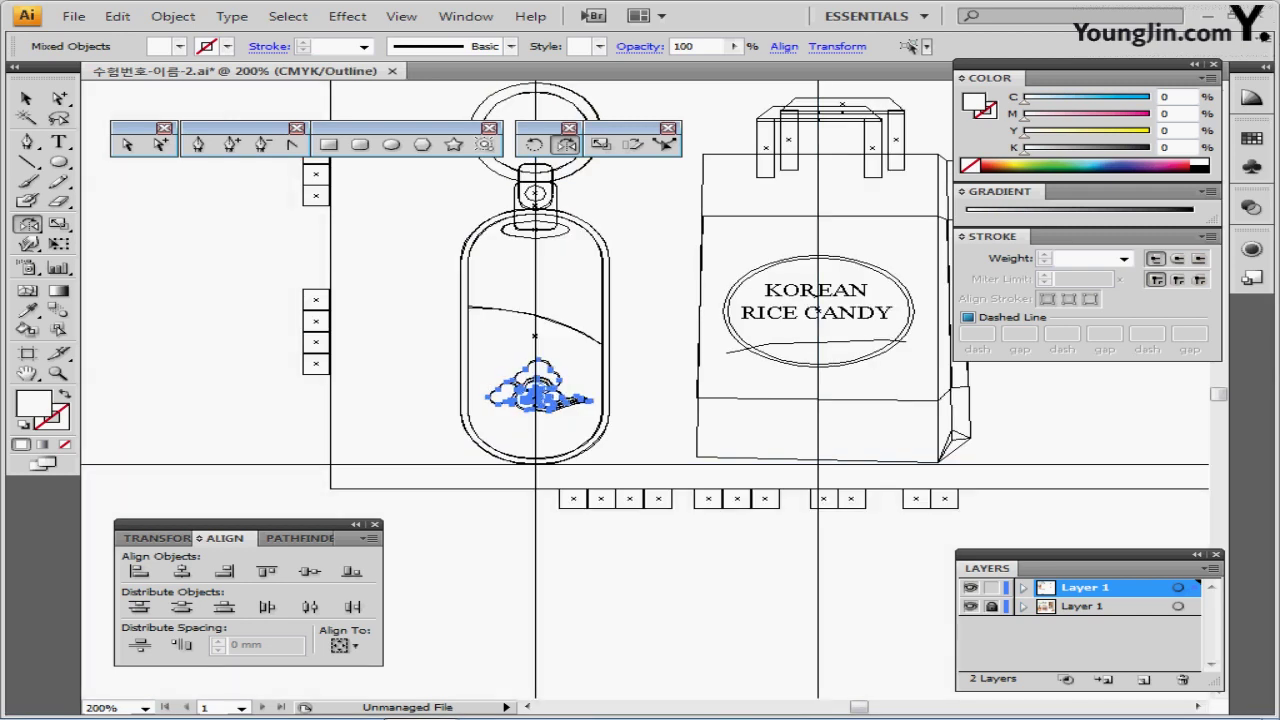
key(Right)
key(Down)
key(Right)
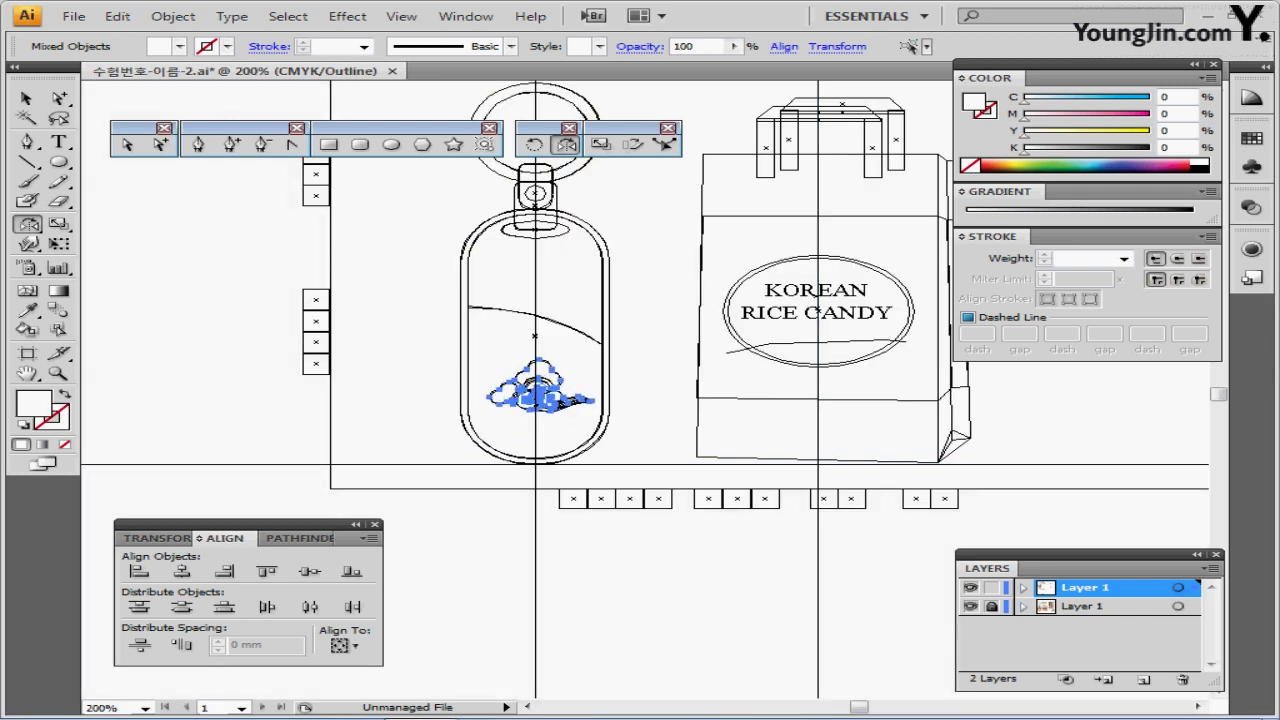
click(970, 606)
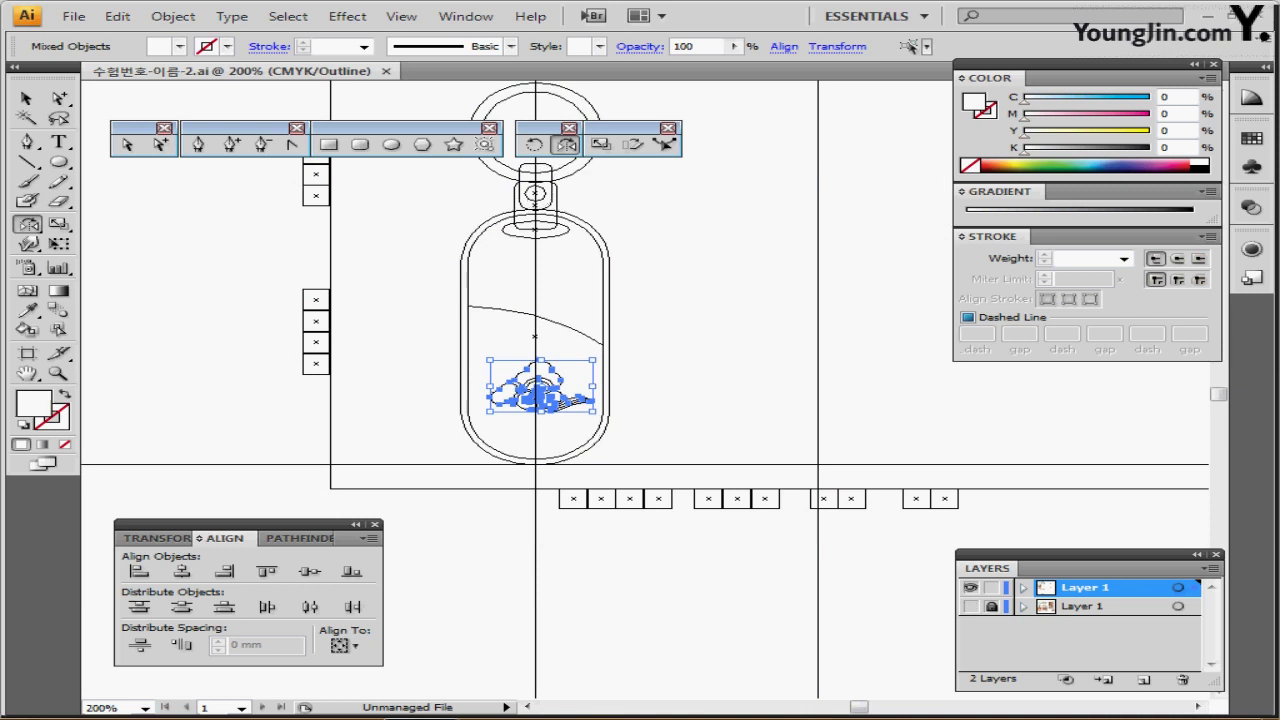
key(ctrl+y)
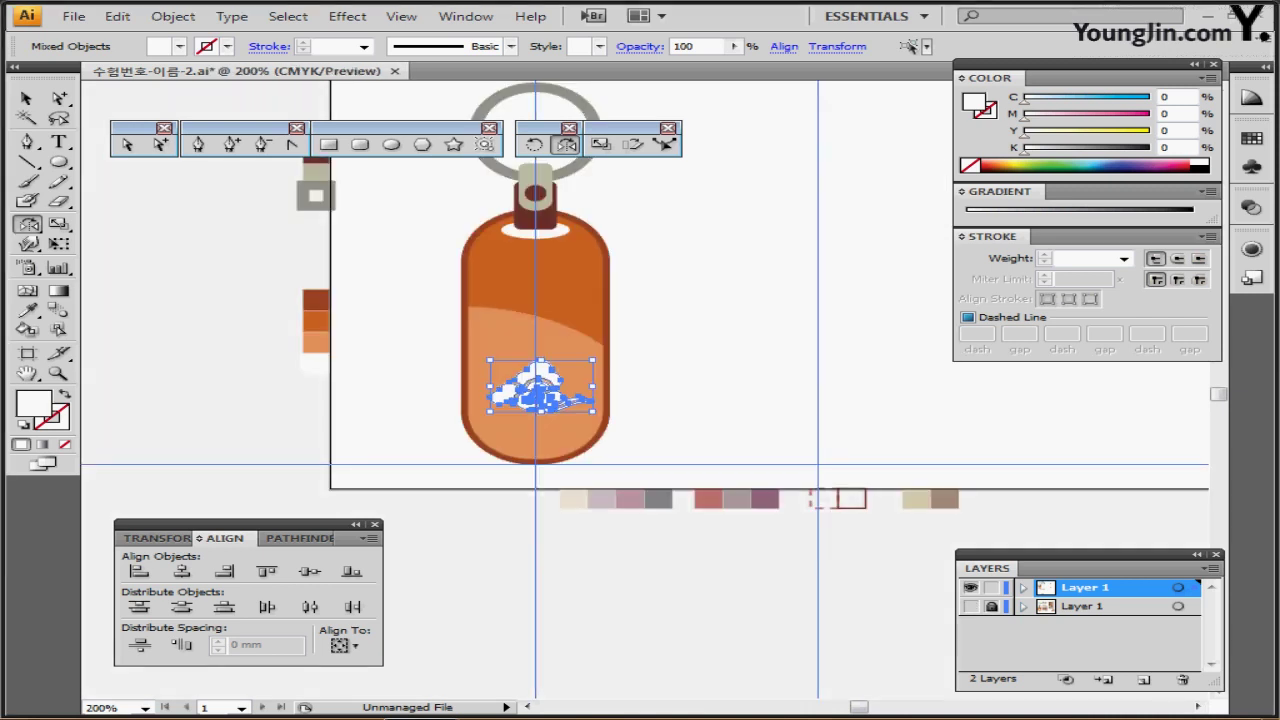
key(ctrl+1)
key(ctrl+s)
drag(620, 400, 552, 336)
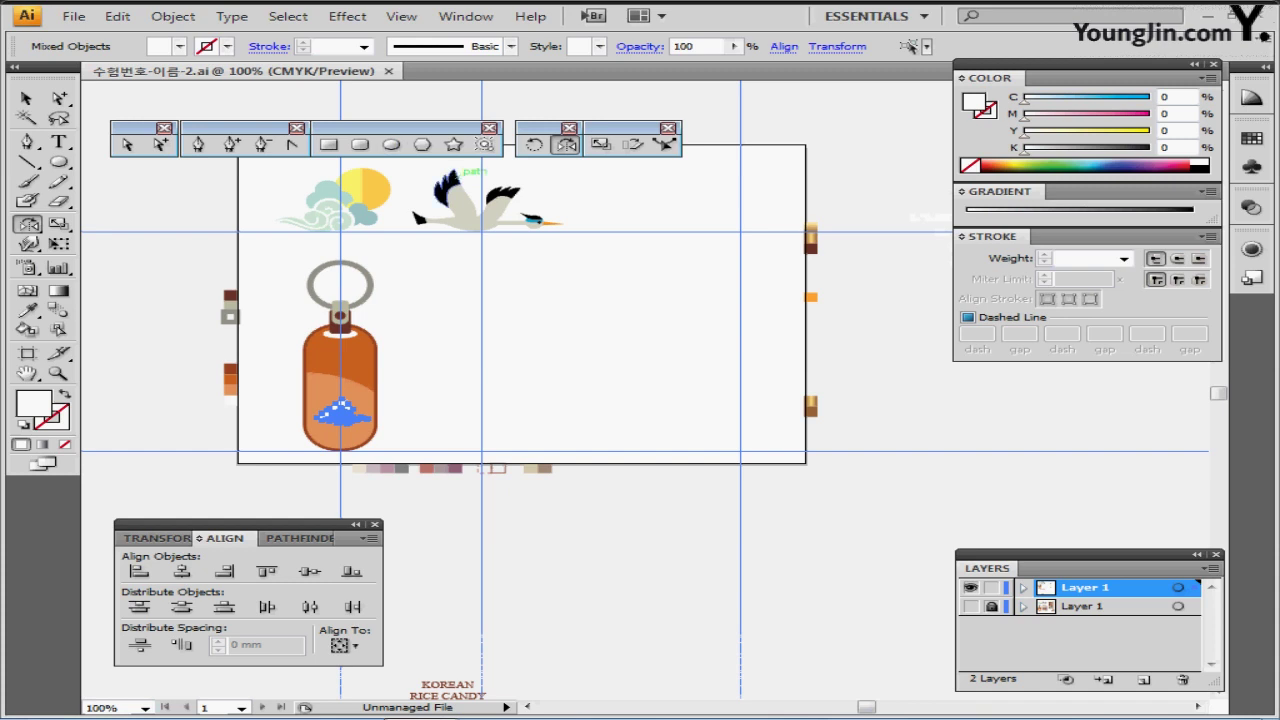
drag(450, 189, 458, 197)
scroll(541, 442, down, 8)
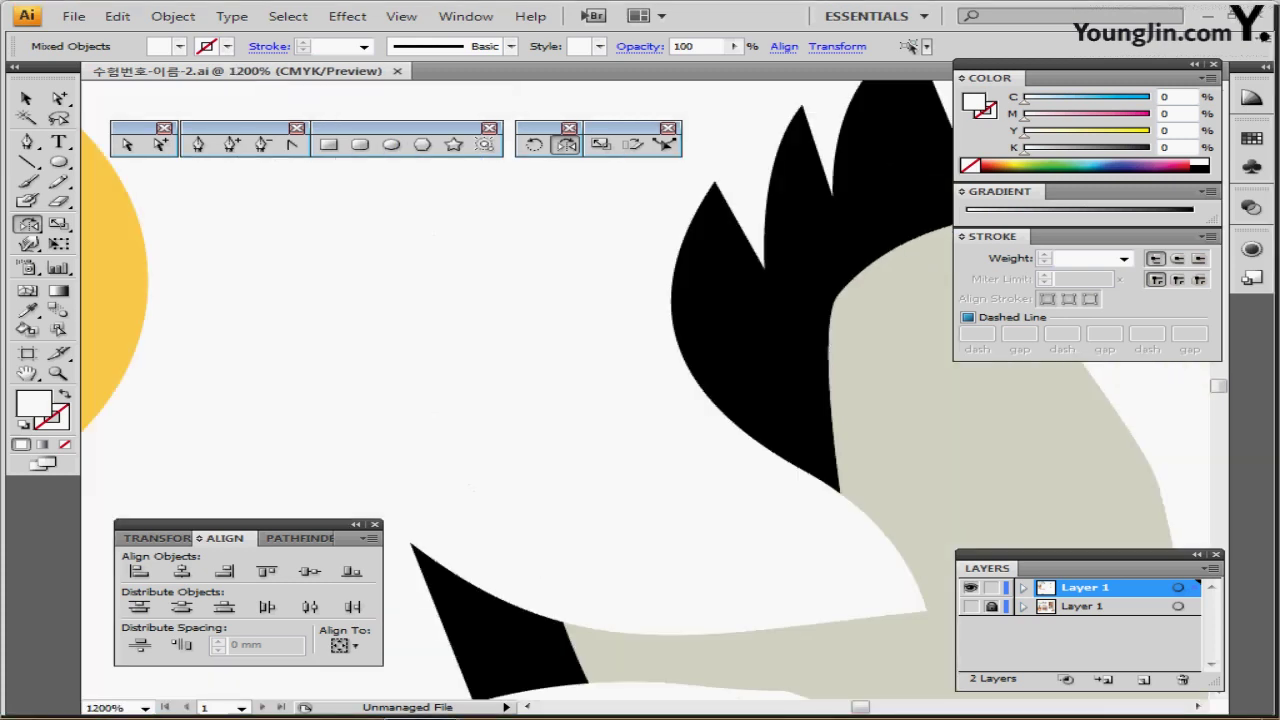
drag(541, 442, 300, 160)
scroll(762, 550, down, 2)
Step: Deselect the cloud and pick up the light beige swatch below the artboard as the fill for a new rectangle
drag(762, 550, 553, 344)
key(m)
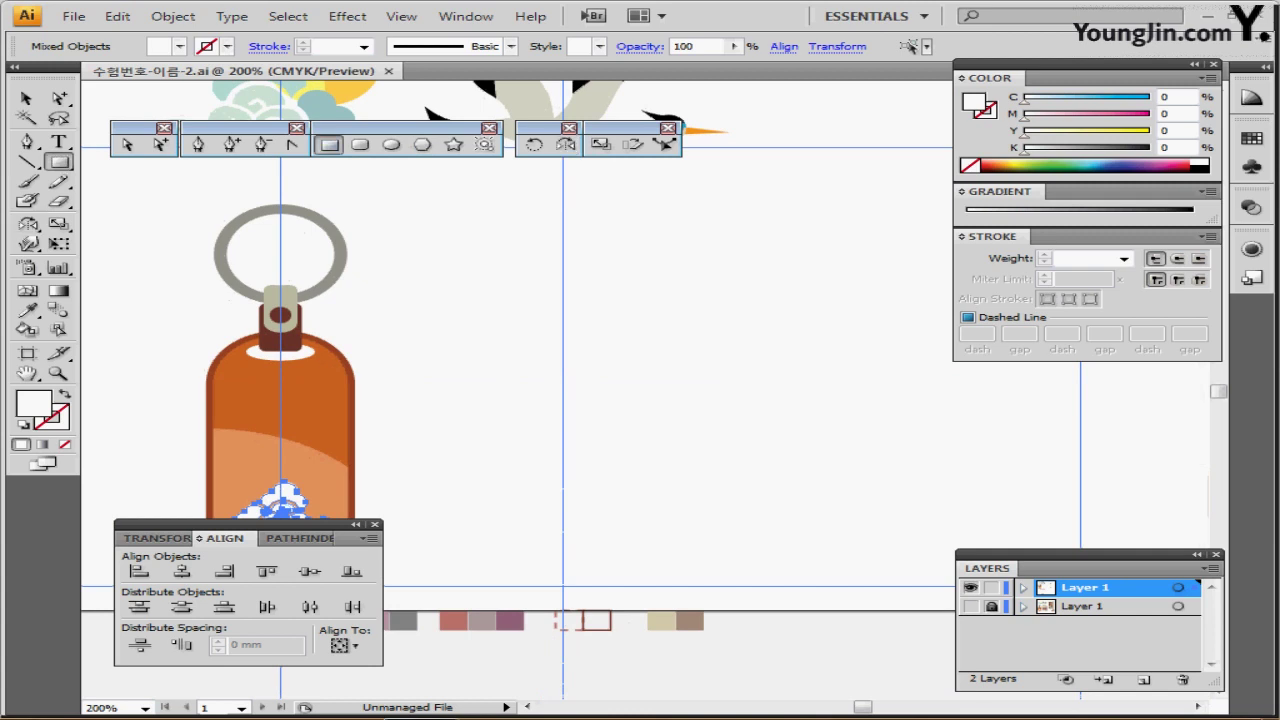
drag(410, 470, 490, 395)
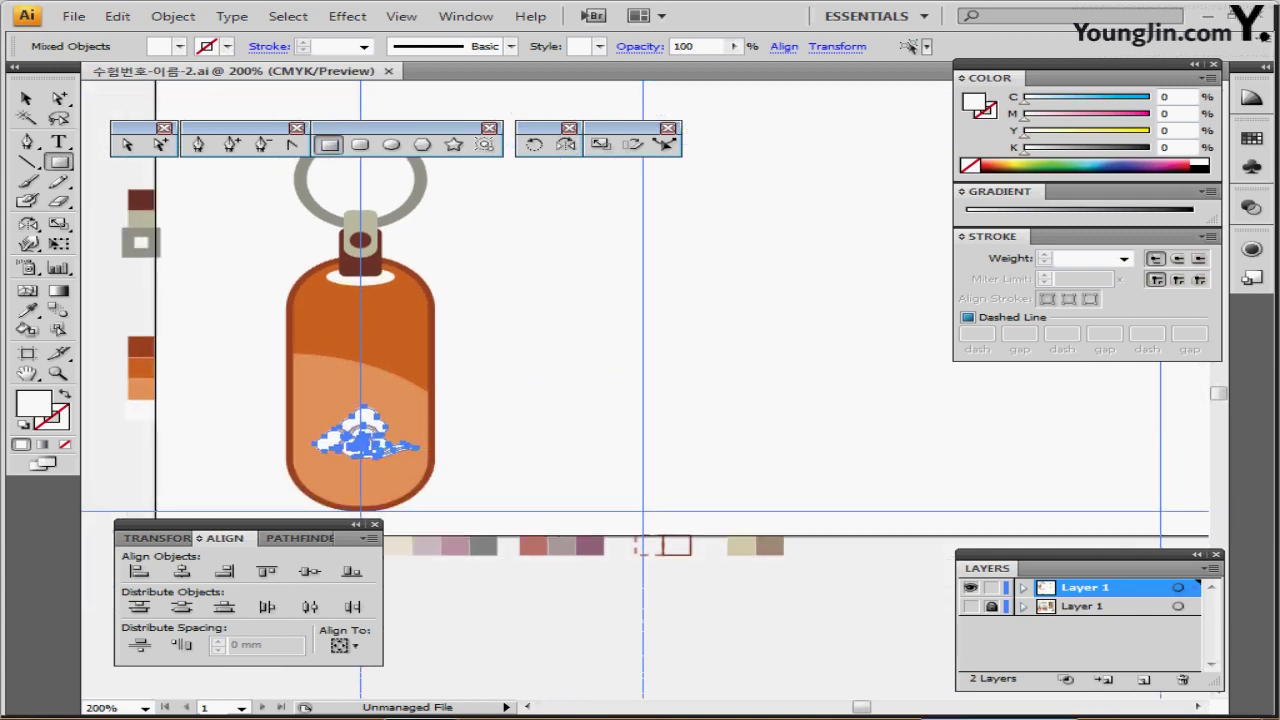
key(ctrl+shift+a)
ctrl+click(426, 546)
ctrl+click(400, 546)
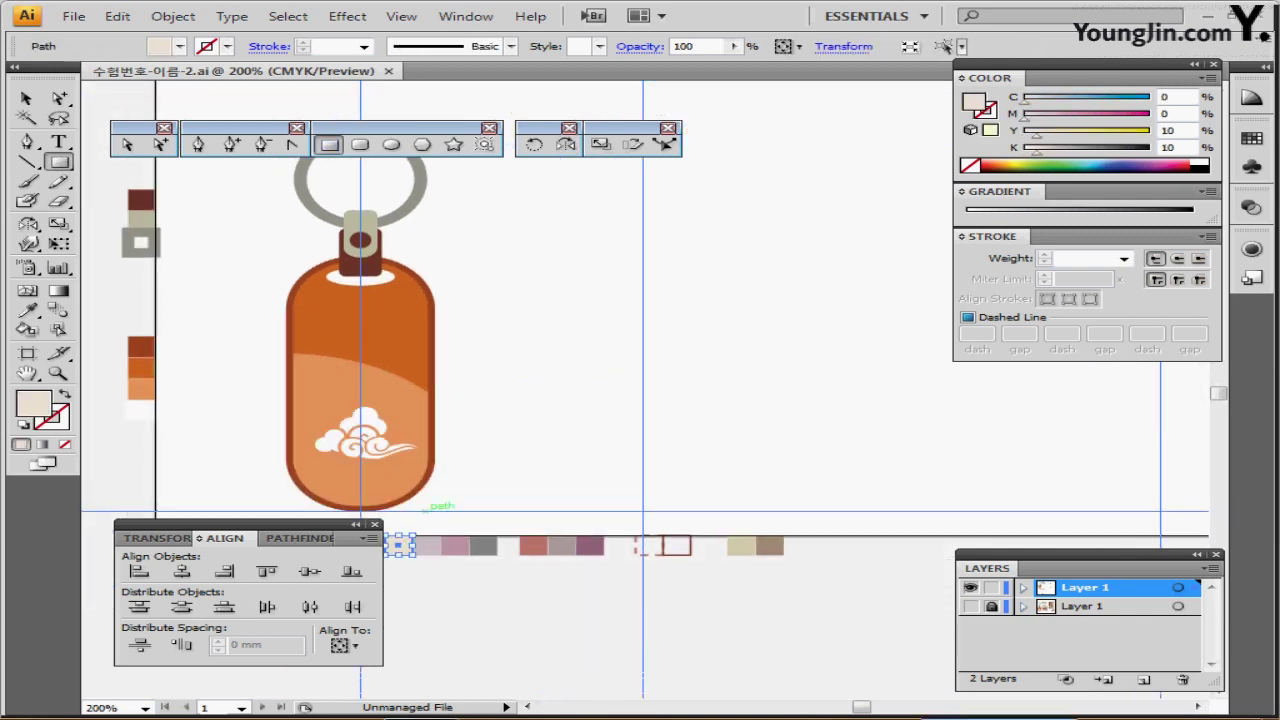
Step: Draw a beige rectangle 33 mm wide and 58 mm high beside the key ring
drag(422, 506, 353, 660)
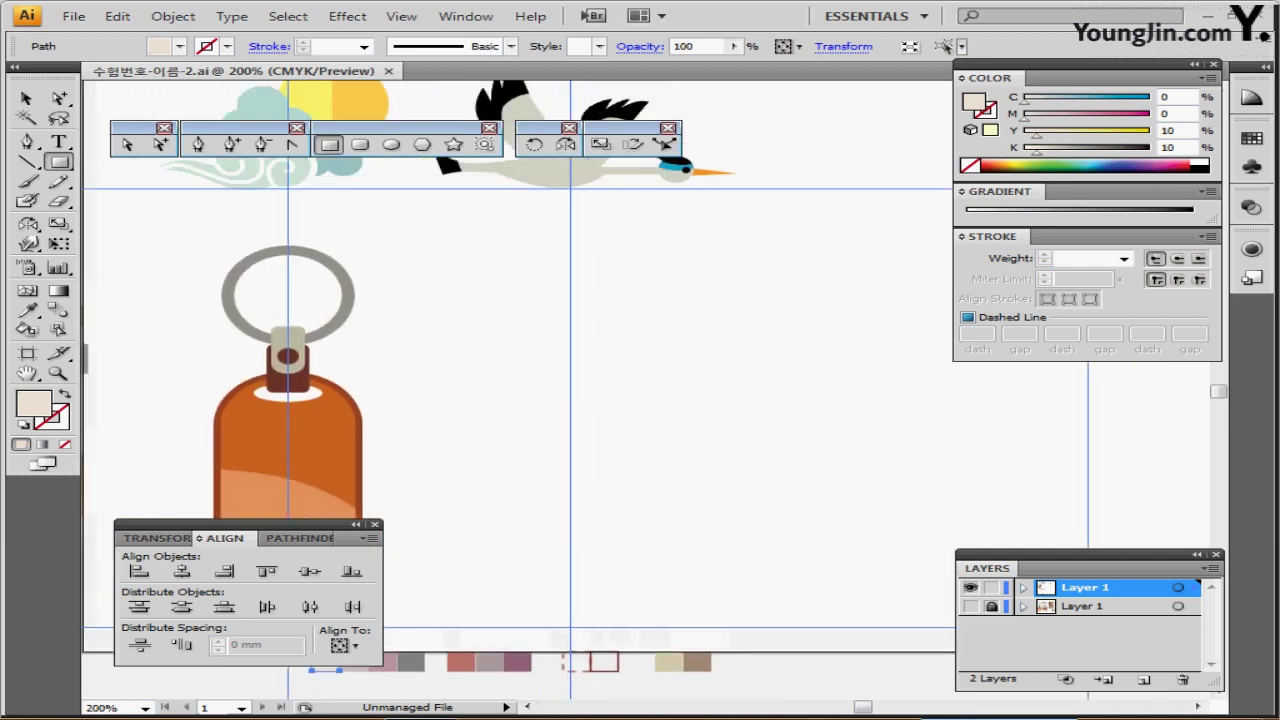
click(490, 318)
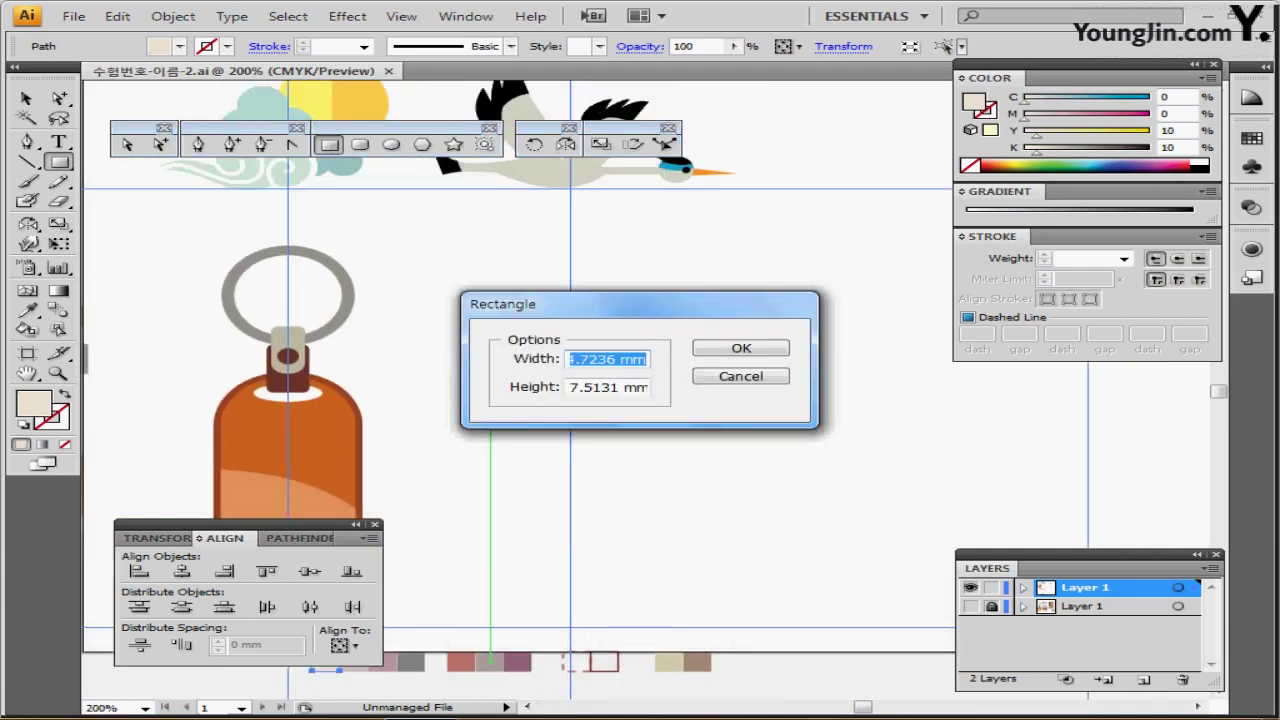
text(33)
key(Tab)
text(58)
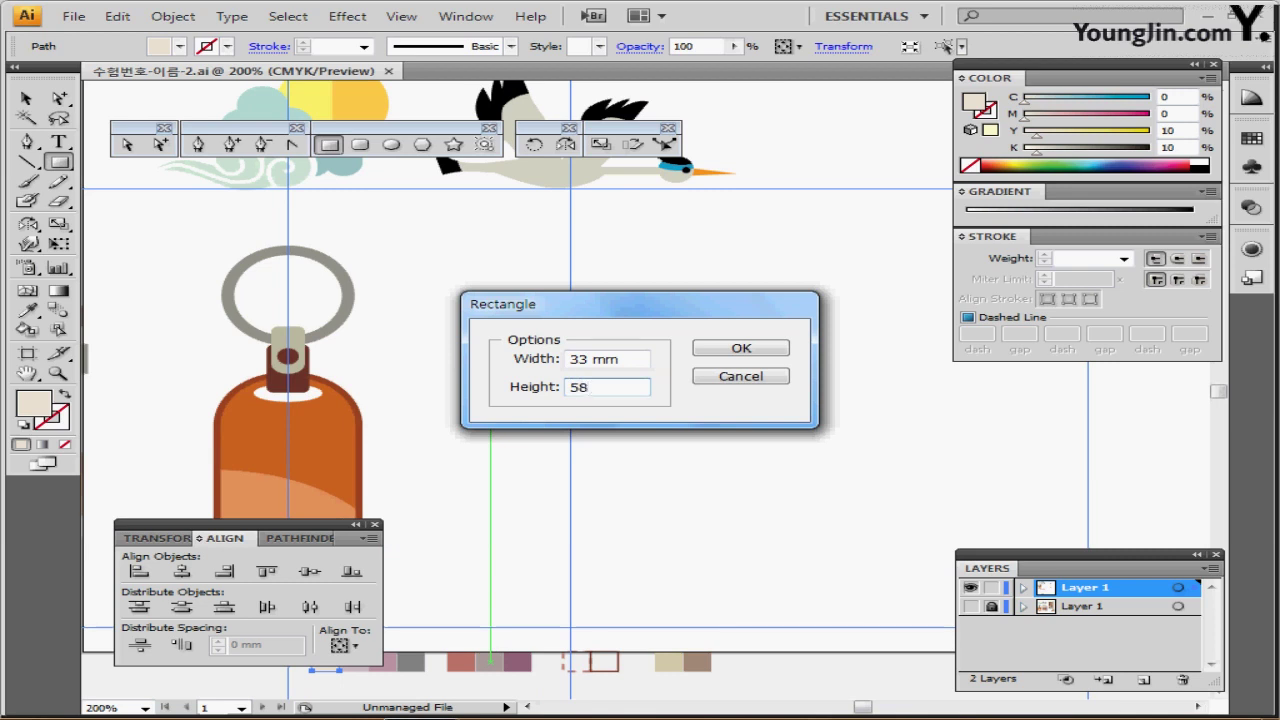
key(Return)
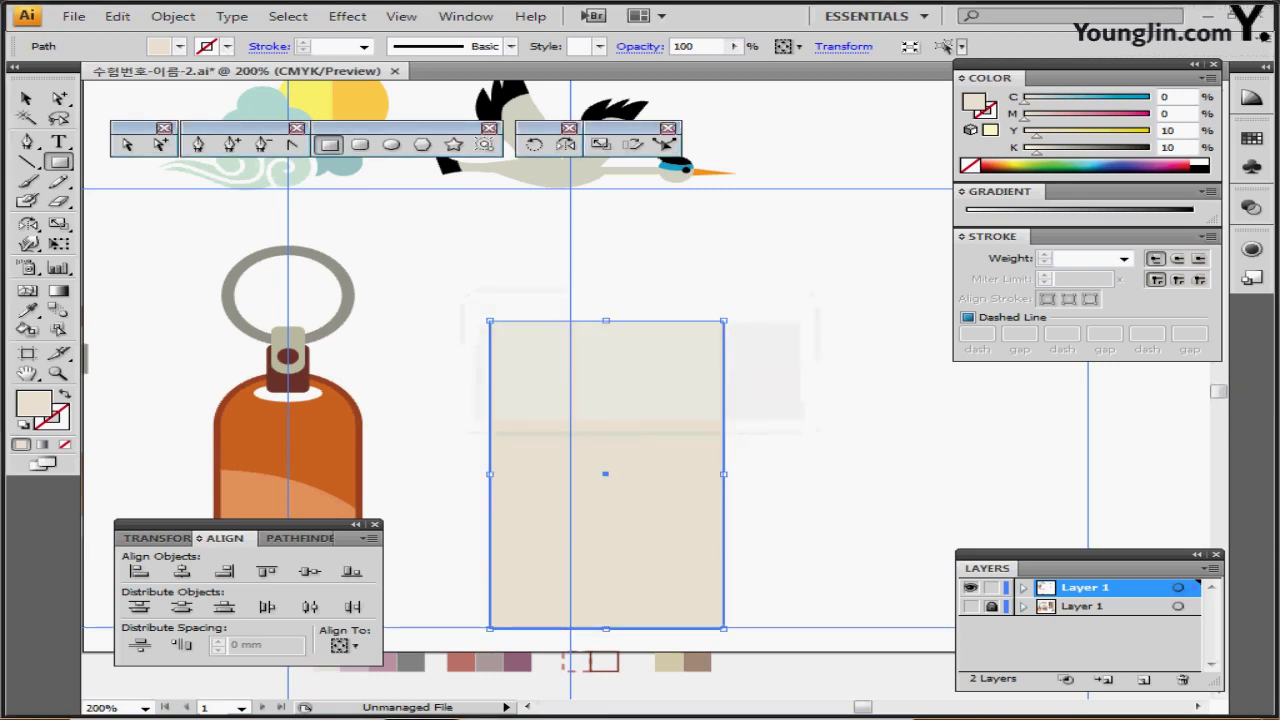
Step: Show the reference layer, move the beige rectangle onto the front of the reference shopping bag, and hide the reference layer again
click(970, 588)
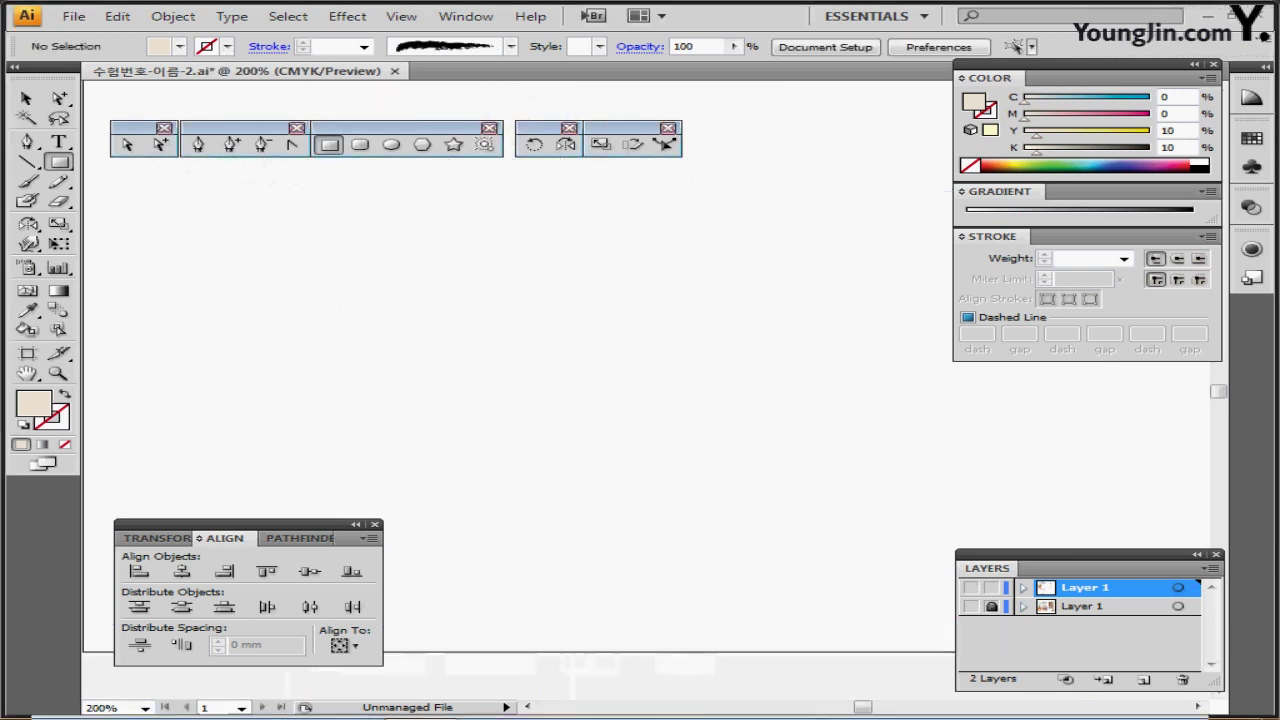
key(ctrl+y)
click(970, 588)
click(970, 606)
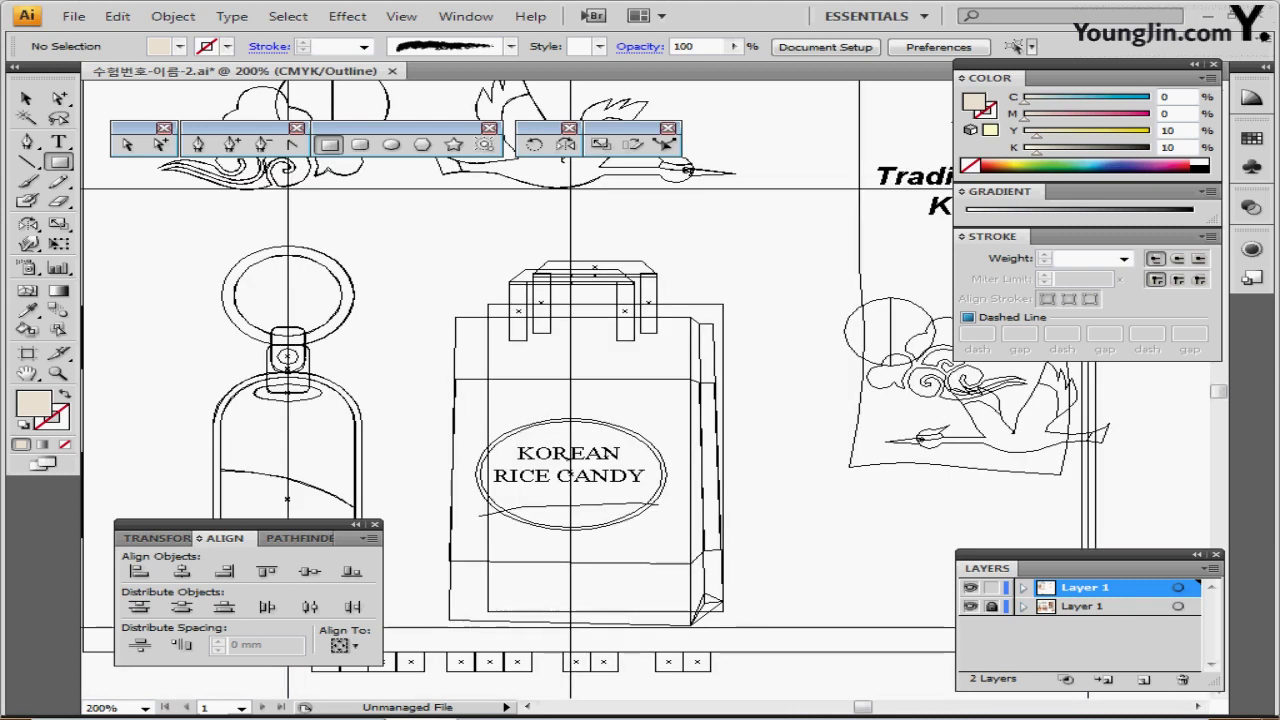
key(ctrl+y)
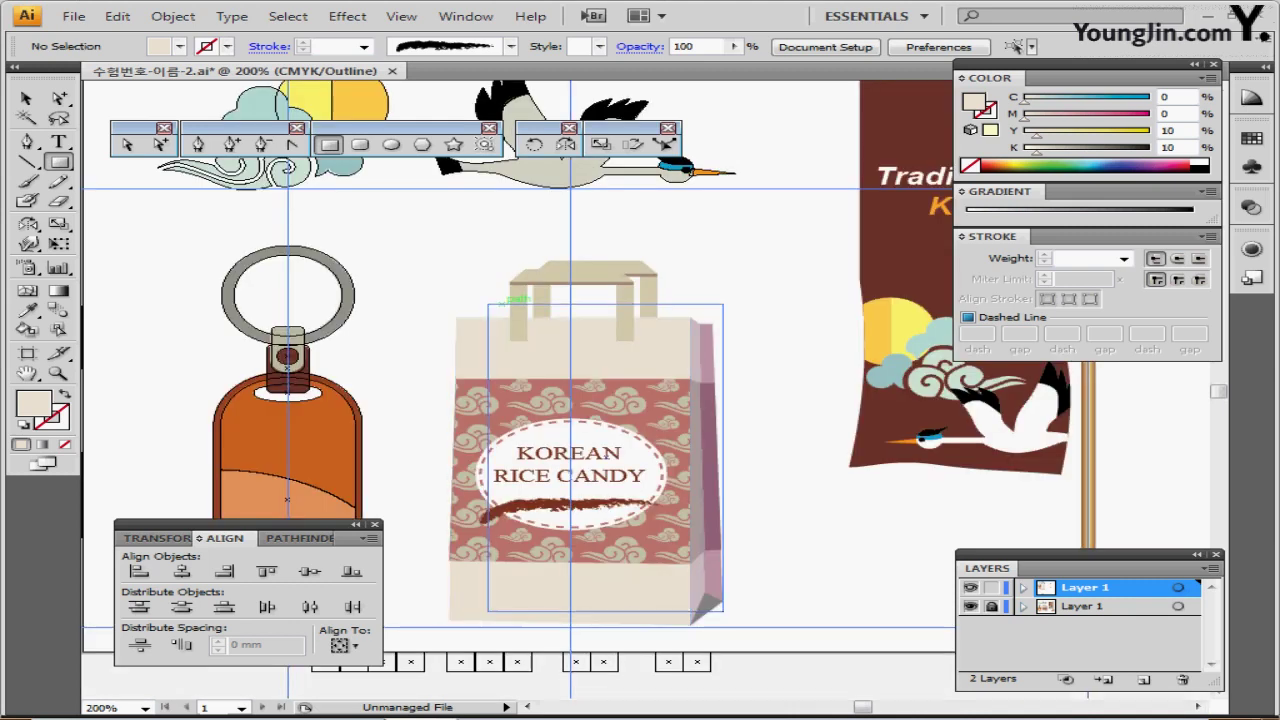
drag(512, 303, 476, 317)
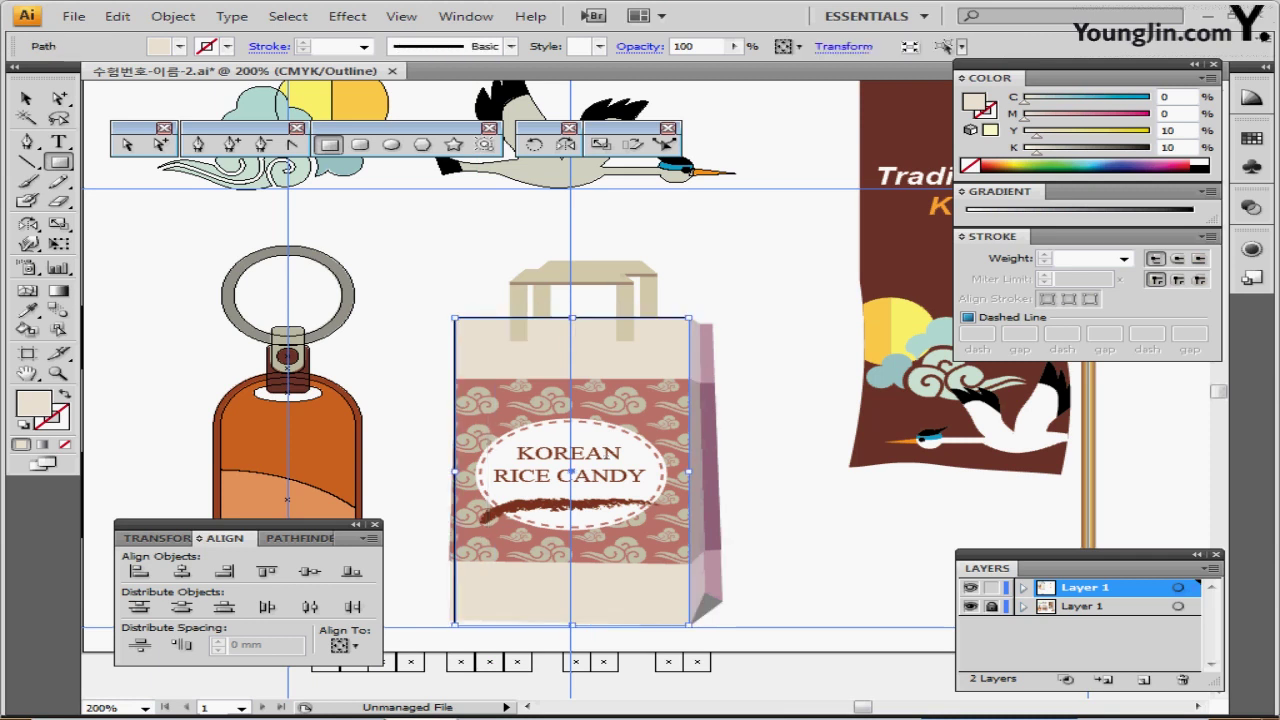
click(970, 606)
key(ctrl+y)
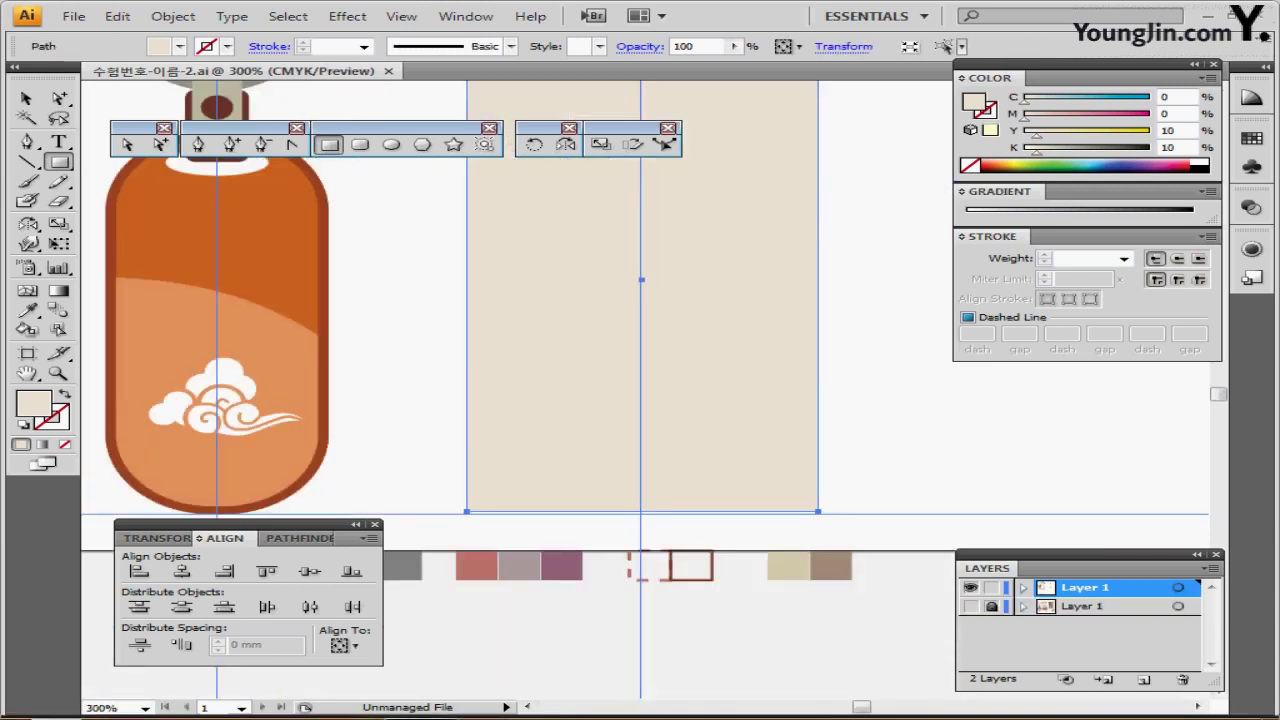
Step: Move the beige rectangle's lower-left anchor point by -1 mm horizontally and 1 mm vertically to give the bag front perspective
drag(440, 300, 461, 364)
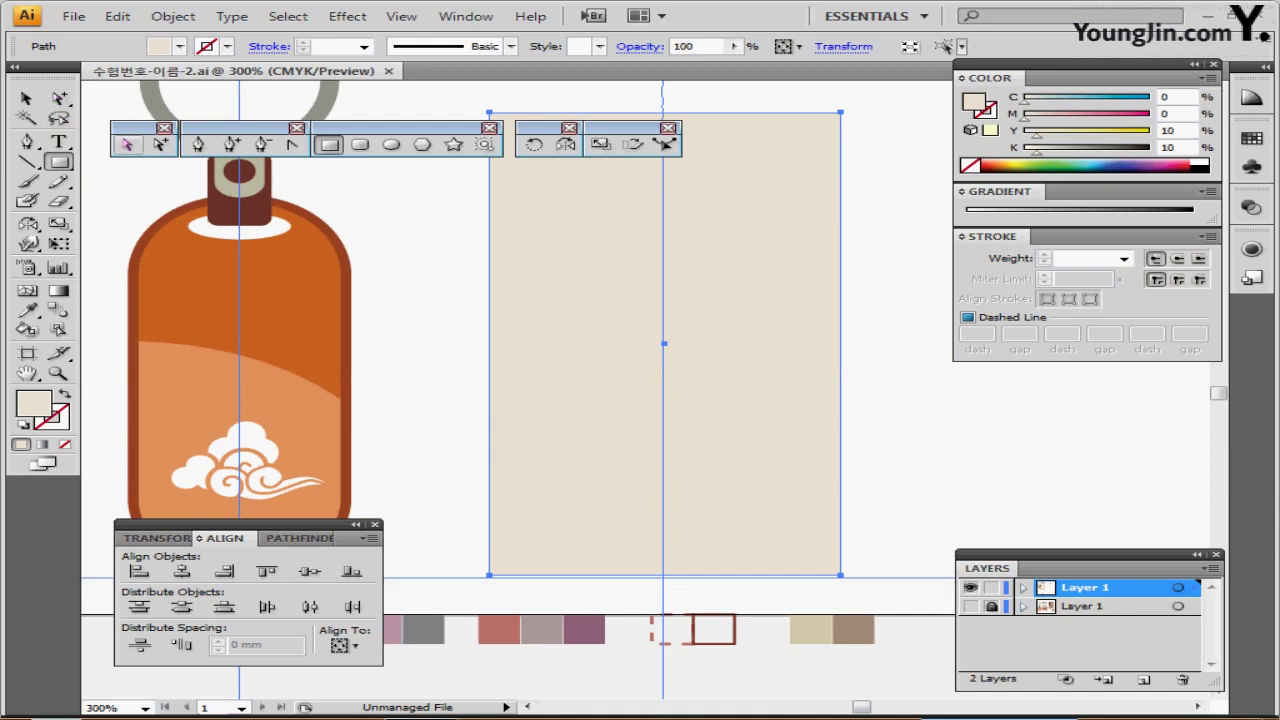
click(128, 145)
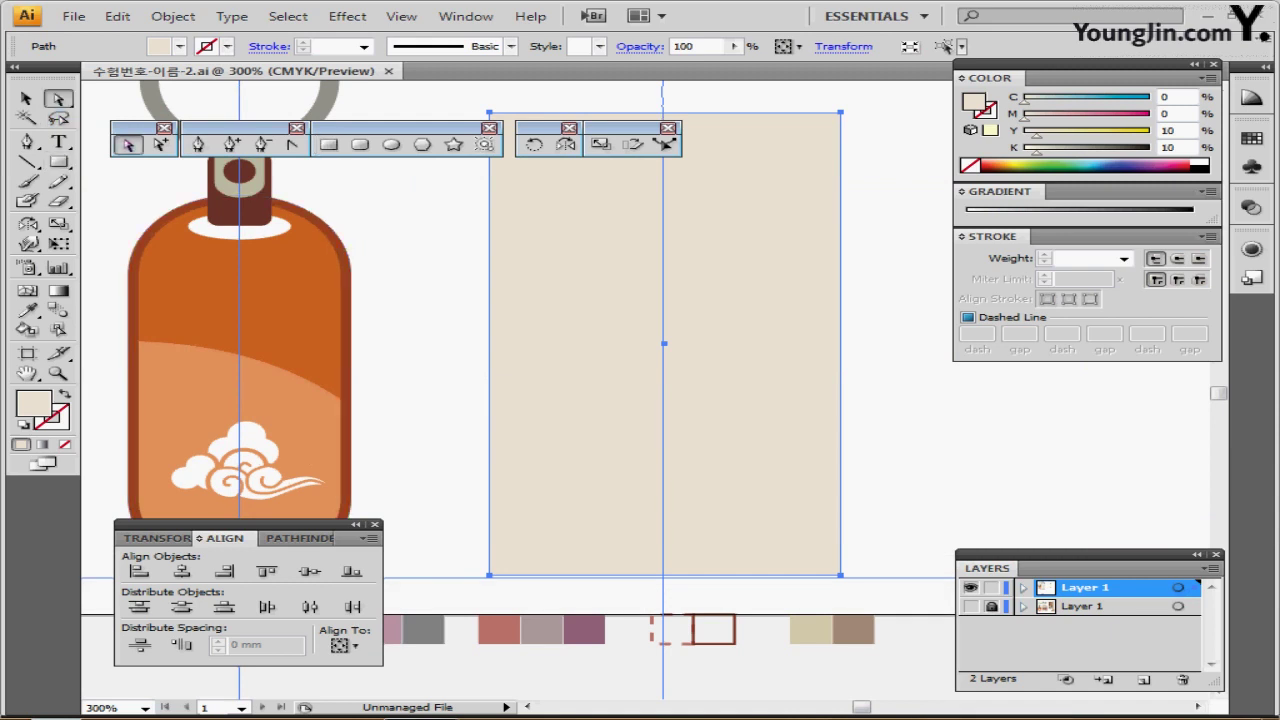
drag(471, 547, 507, 584)
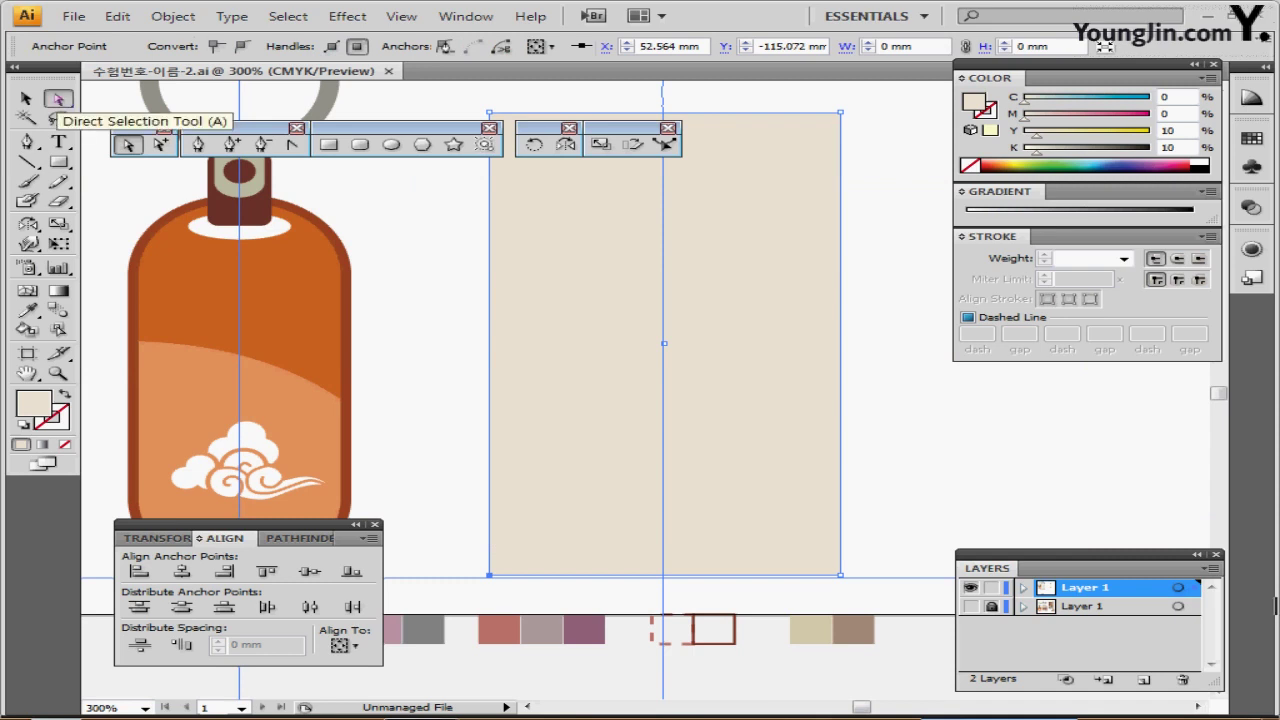
double_click(57, 99)
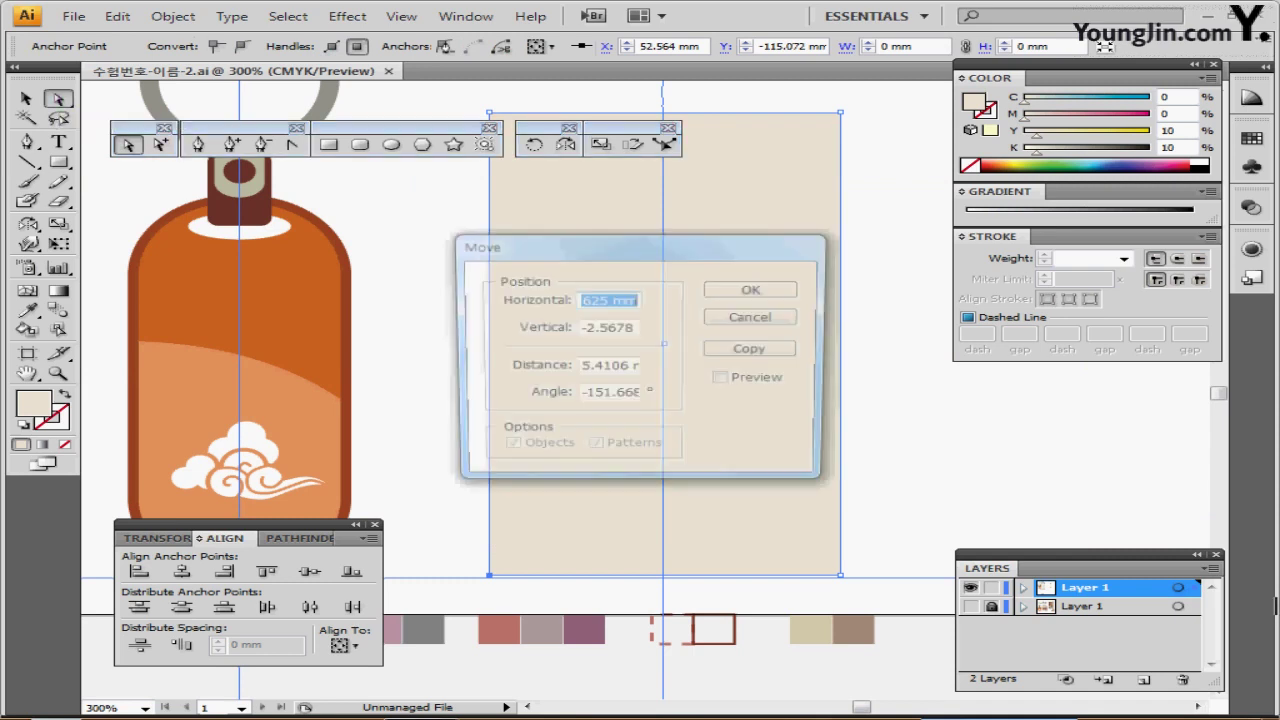
drag(780, 242, 819, 267)
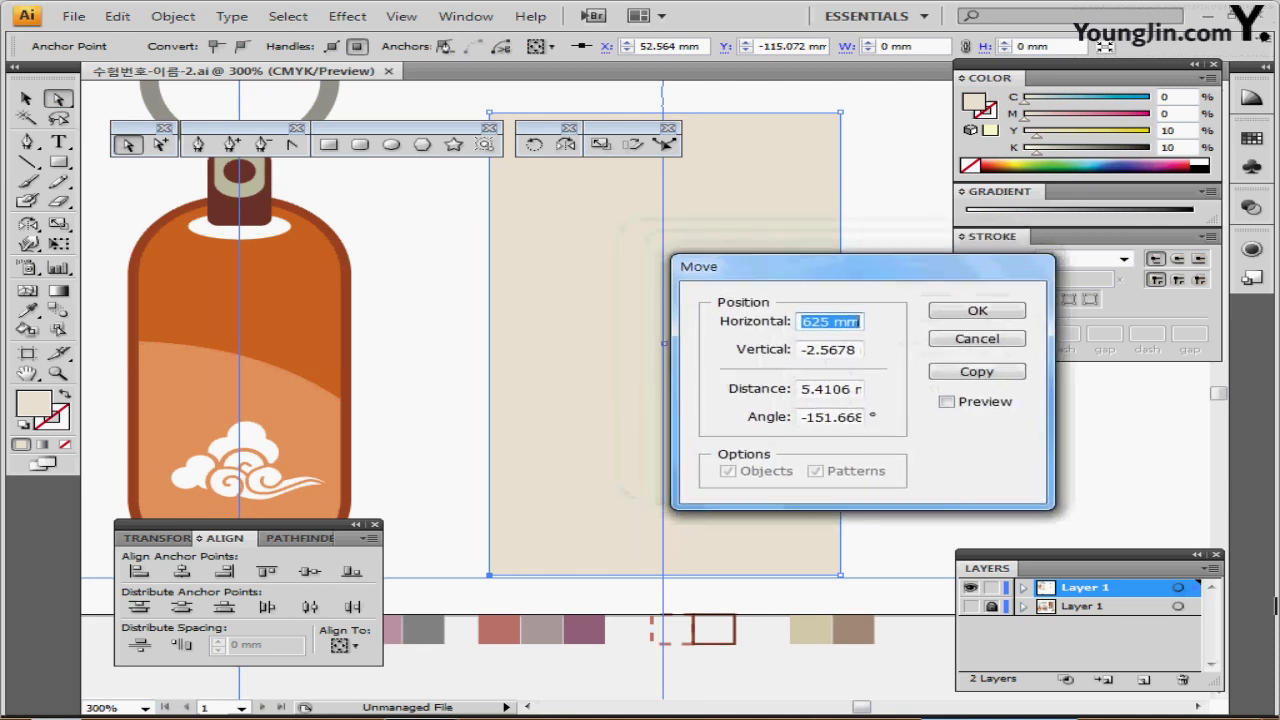
text(-)
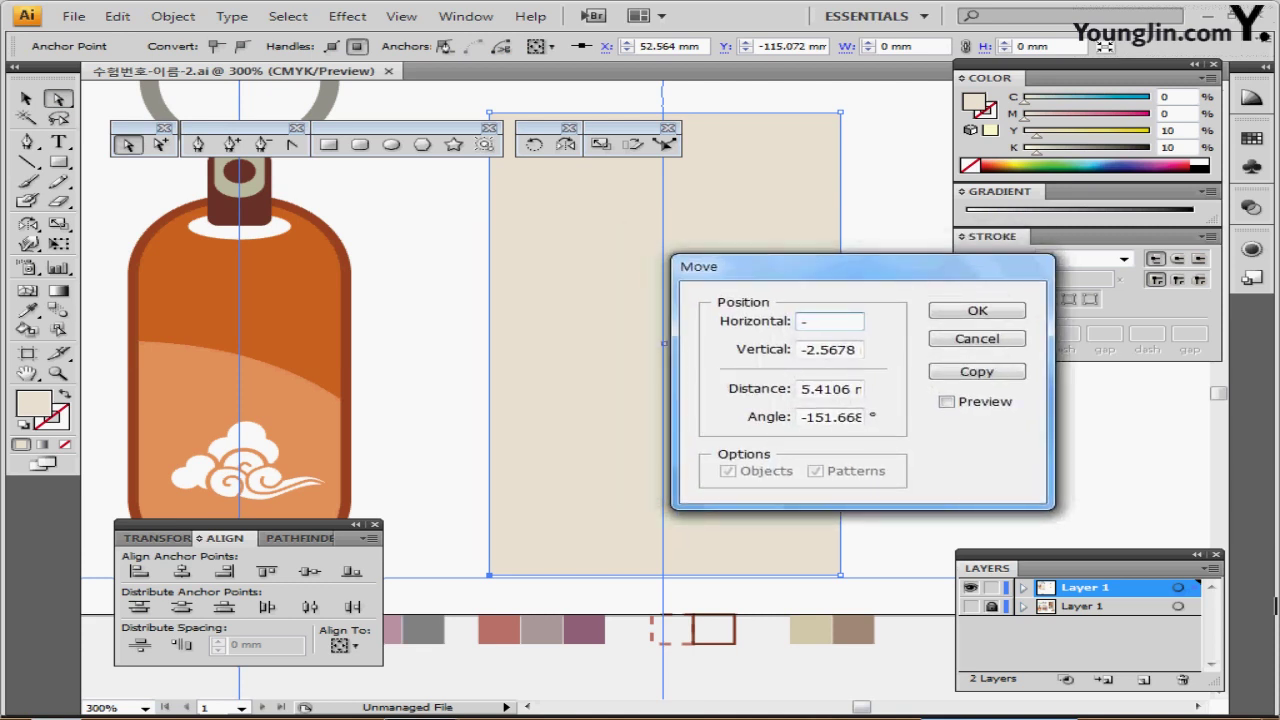
text(1)
key(Tab)
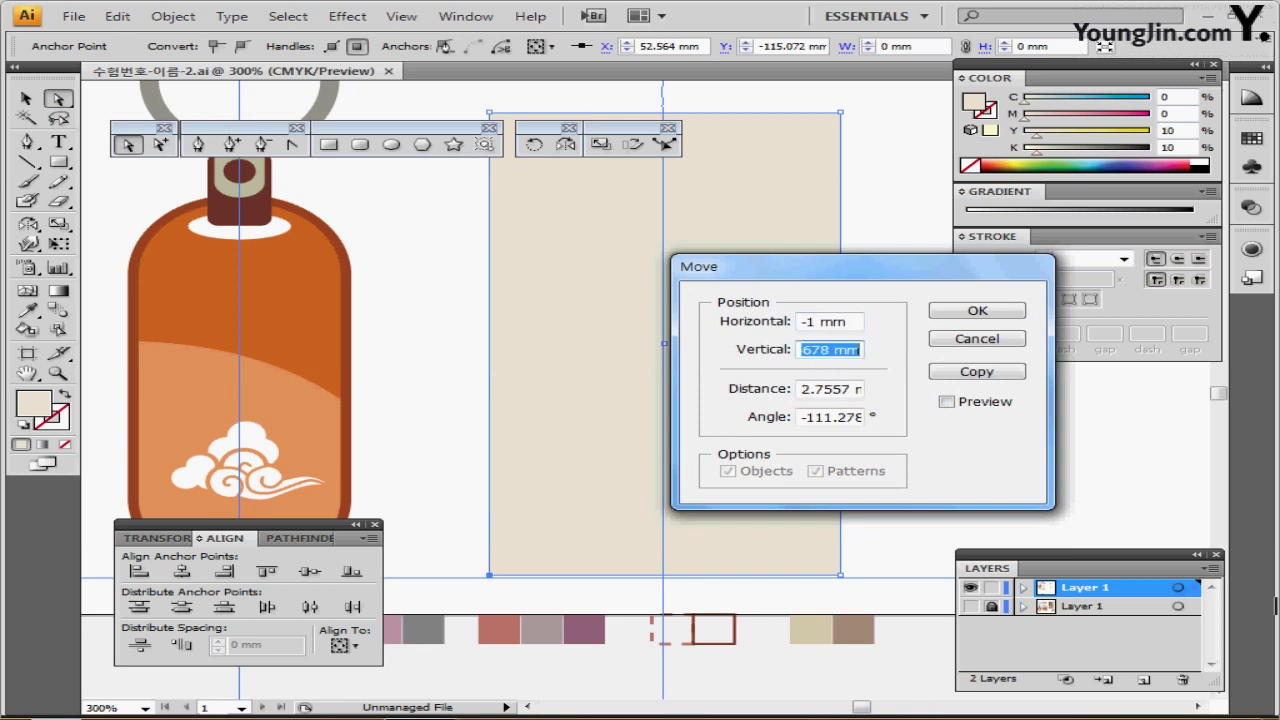
text(1)
key(Return)
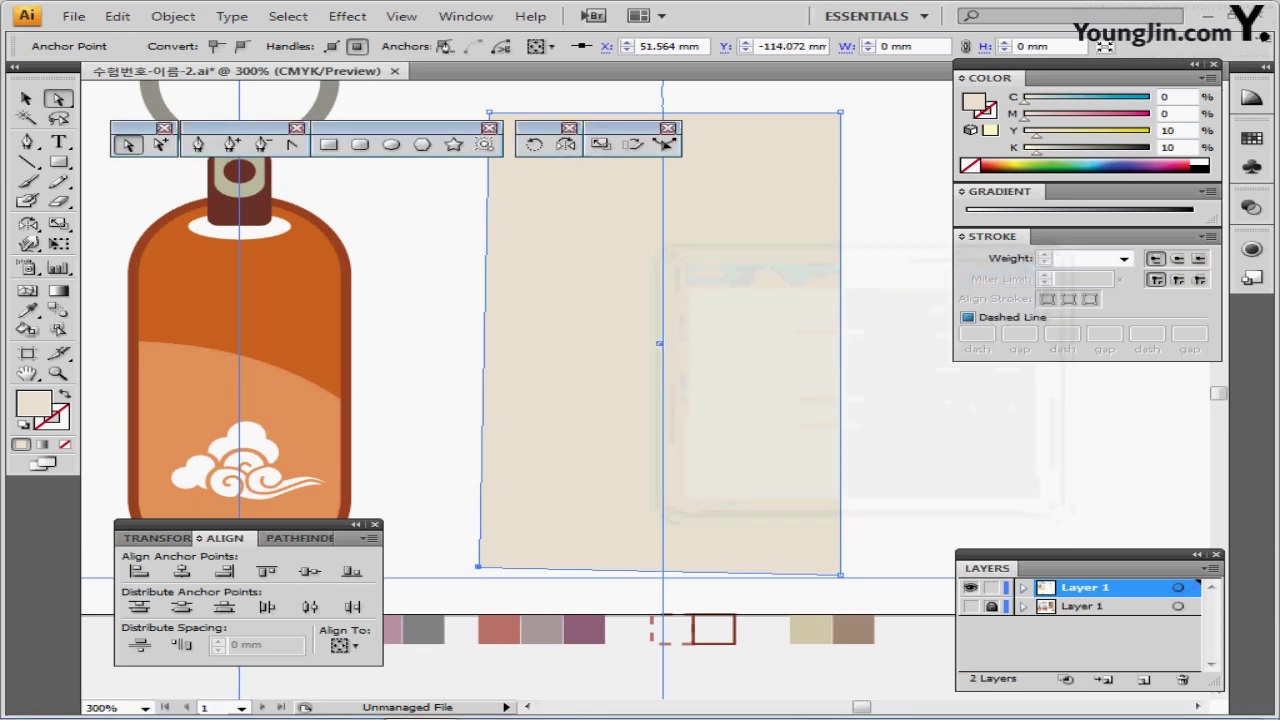
Step: Unlock and show the reference layer, hide the working layer, and copy the reference bag's side panel and bottom corner shapes
key(ctrl+minus)
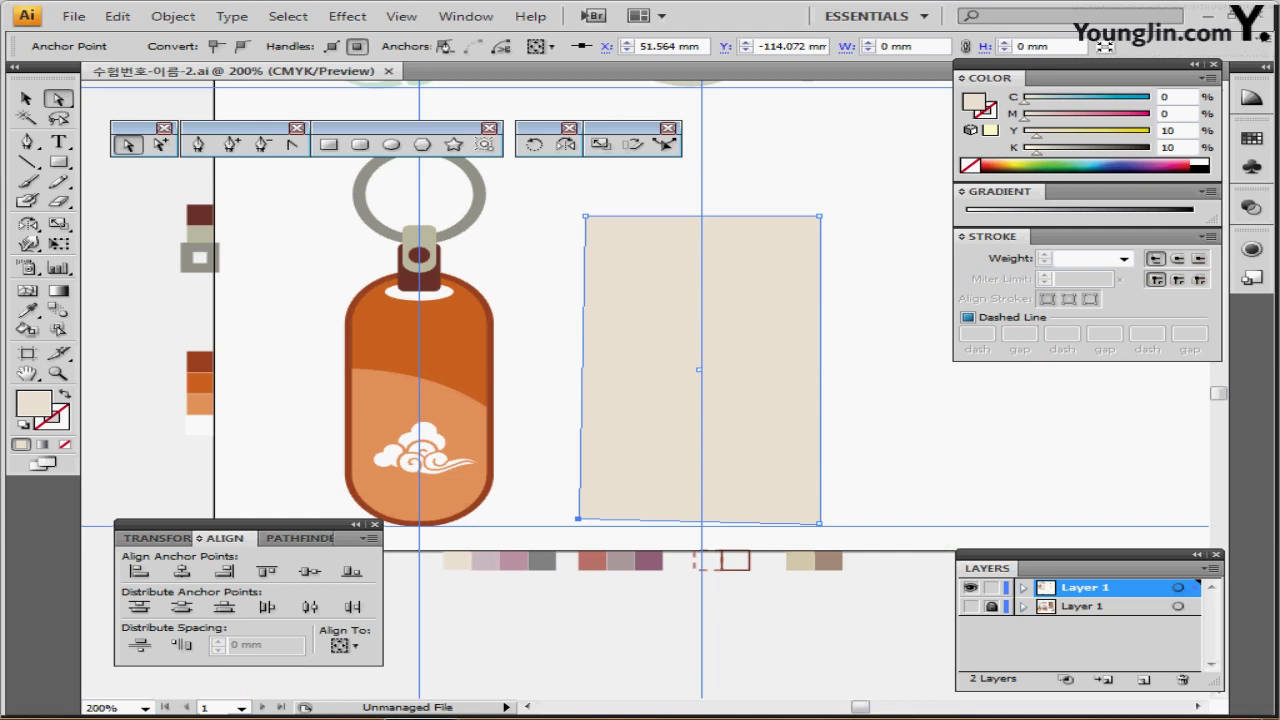
drag(840, 300, 752, 300)
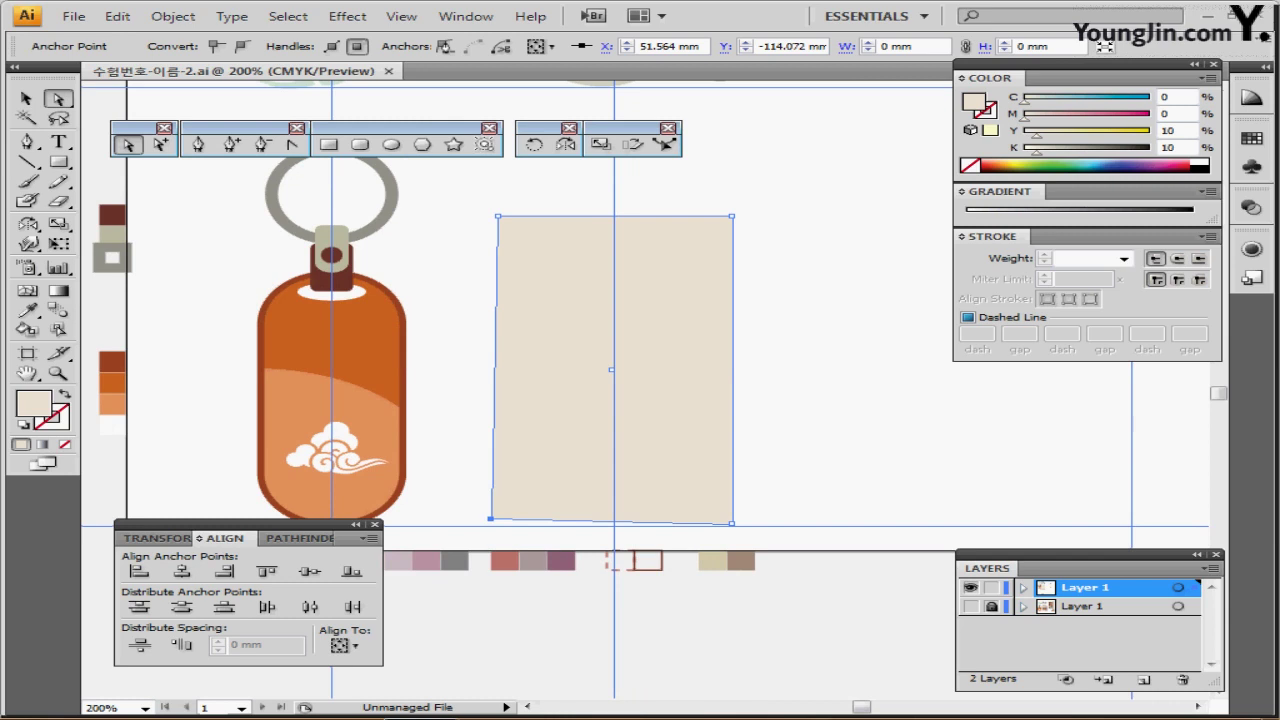
click(992, 606)
click(971, 606)
click(971, 588)
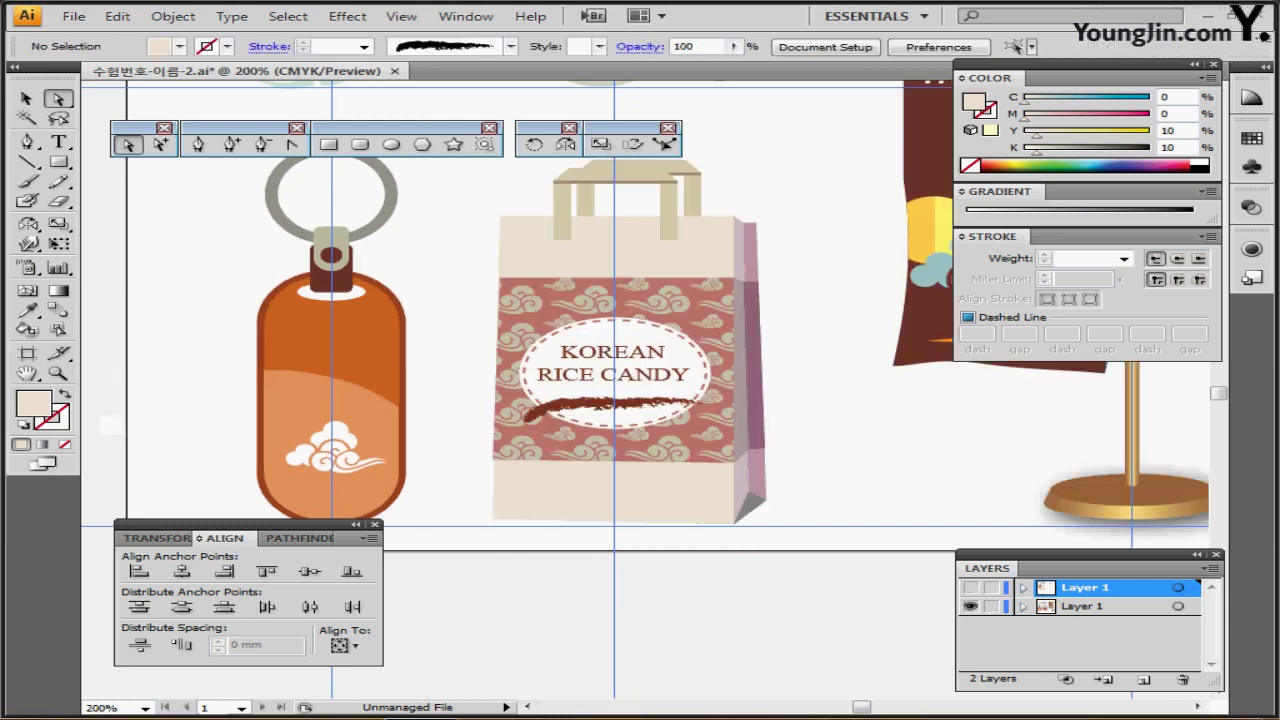
click(734, 217)
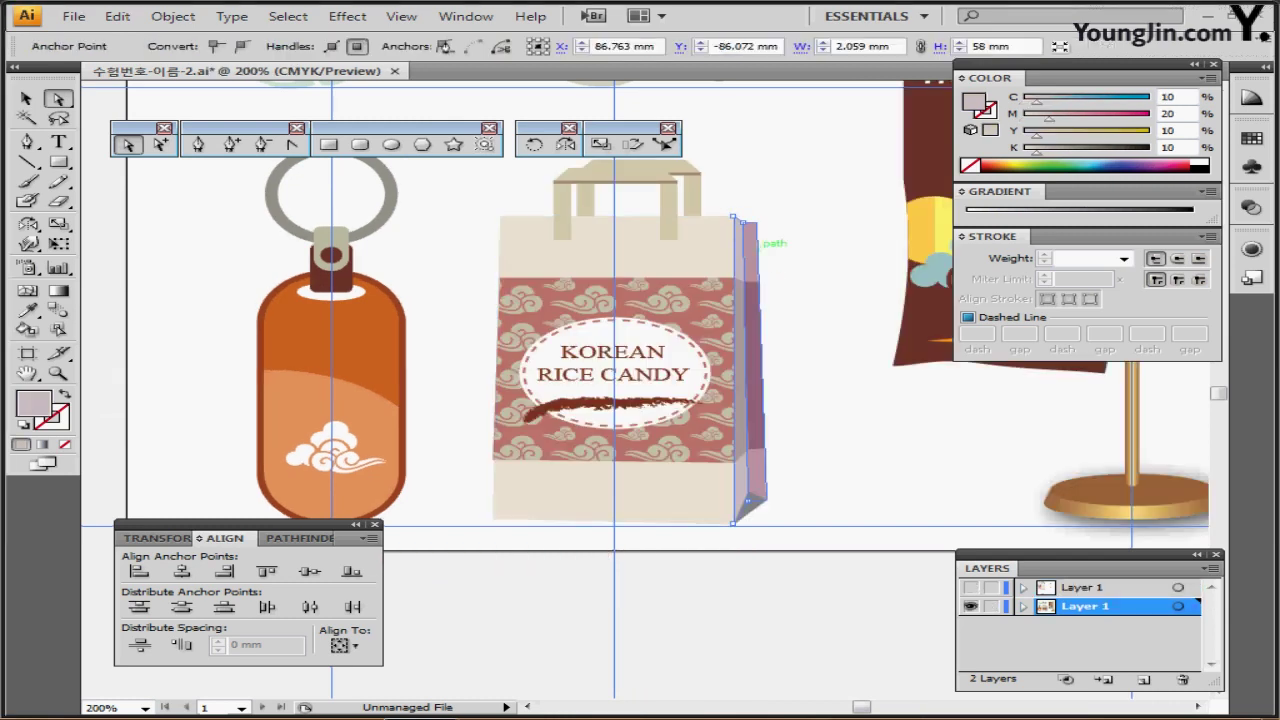
key(v)
mouse_move(793, 225)
mouse_down()
mouse_move(738, 258)
mouse_move(750, 261)
mouse_up()
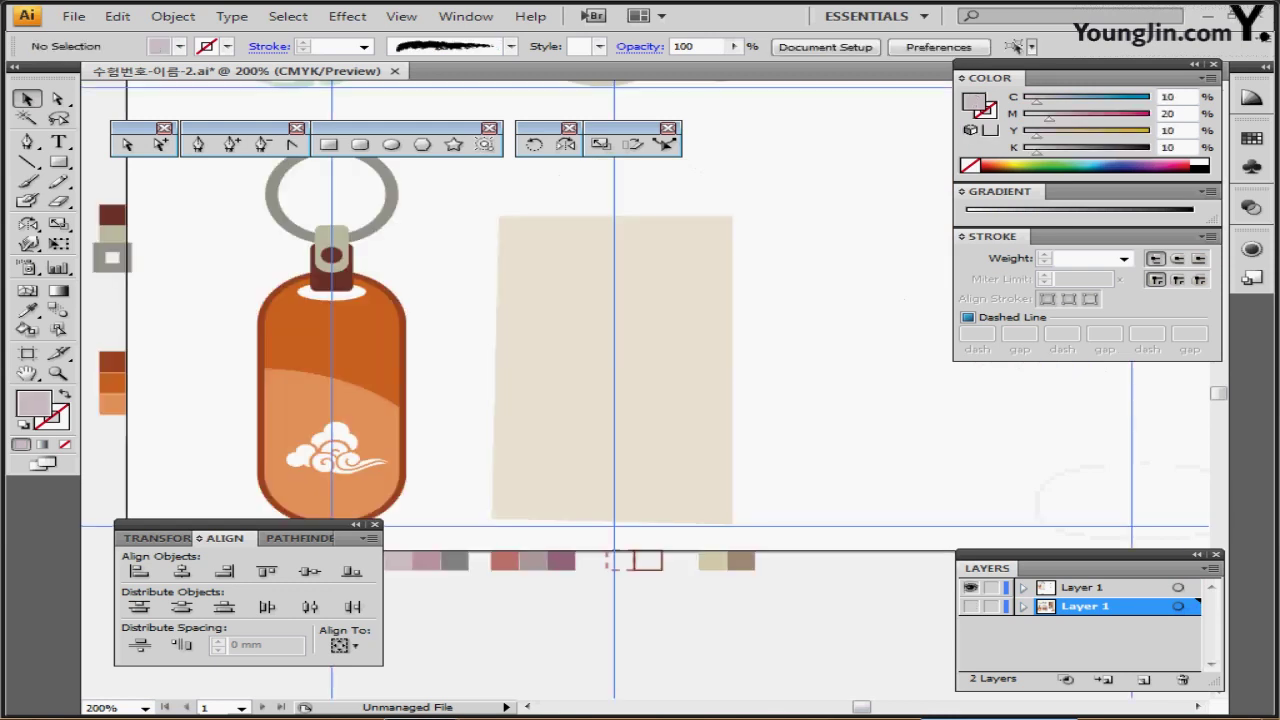
Step: Paste the copied side pieces in place on the working layer, check the individual panels, and deselect them
click(1085, 587)
key(ctrl+f)
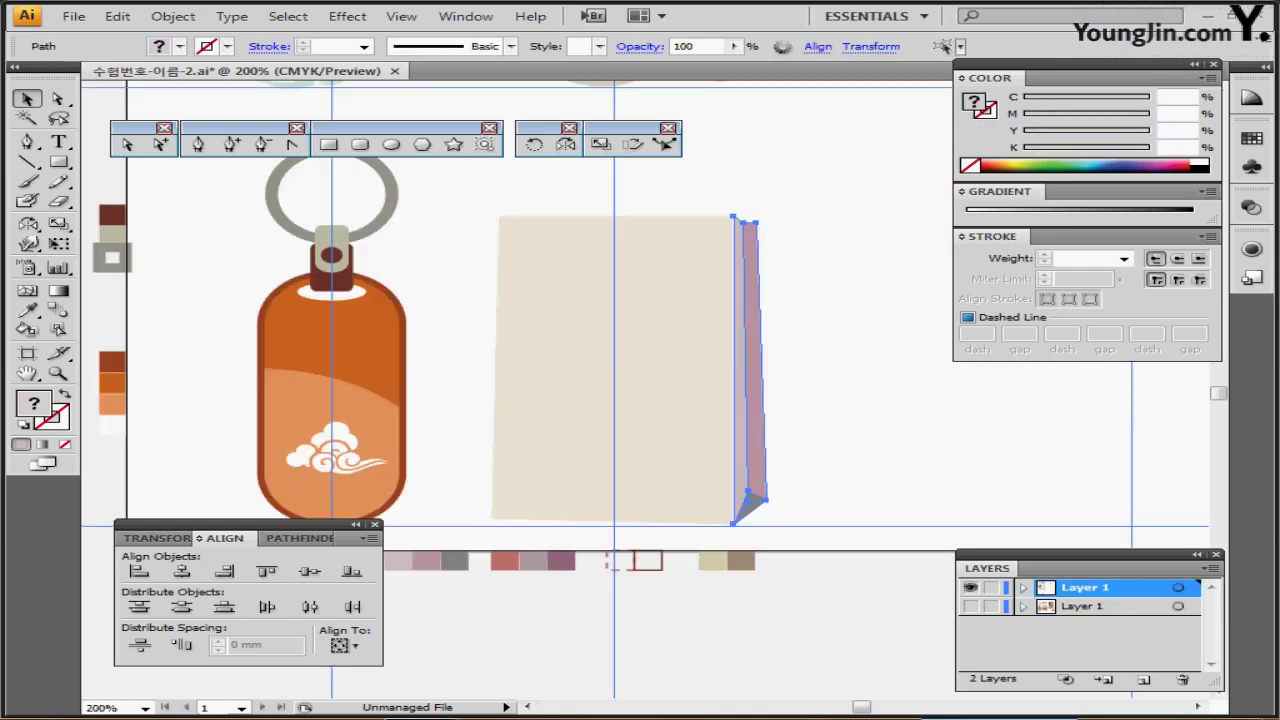
click(815, 435)
ctrl+click(747, 438)
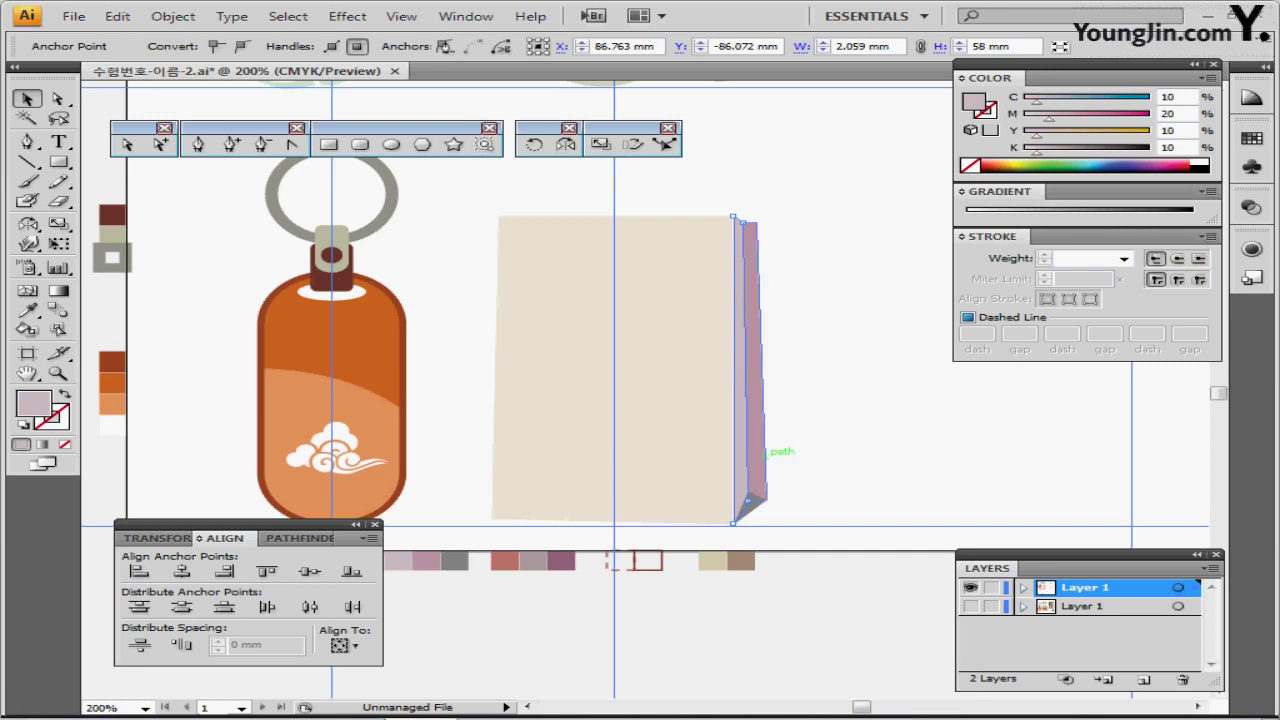
ctrl+click(765, 457)
click(815, 470)
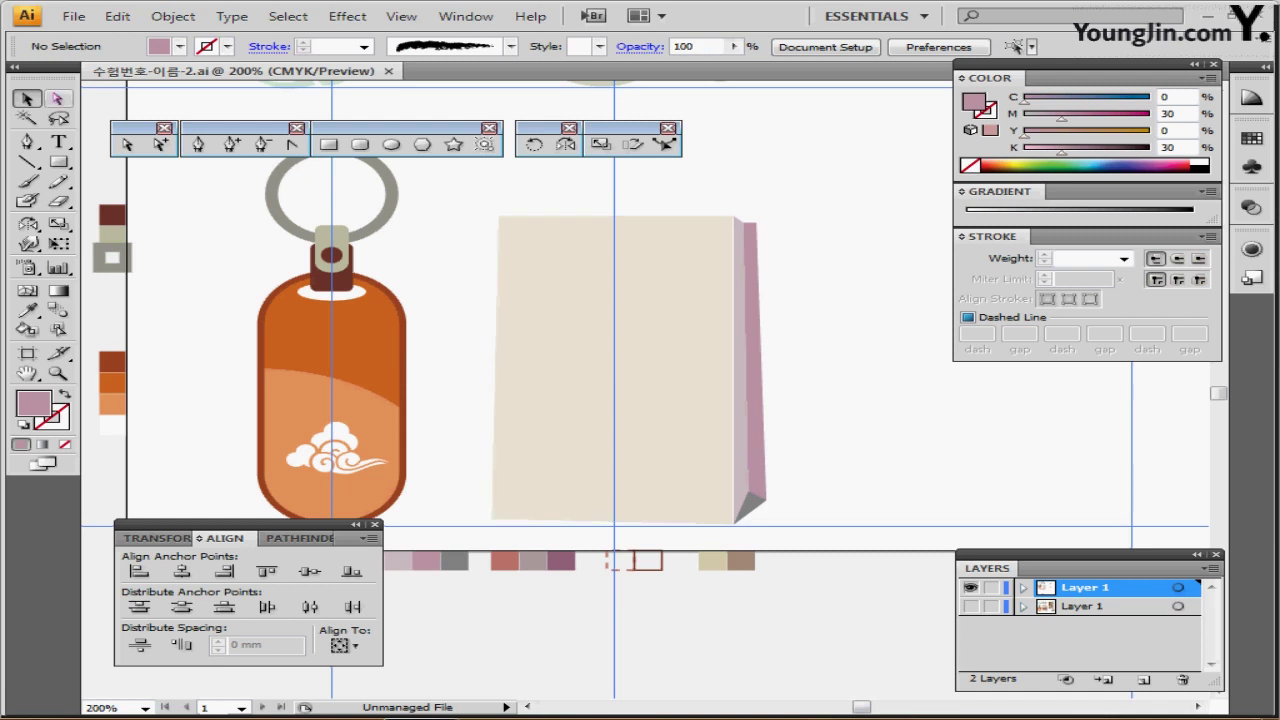
Step: Nudge the beige front panel slightly to the right so it meets the side panel, and deselect it
drag(473, 193, 791, 262)
click(812, 275)
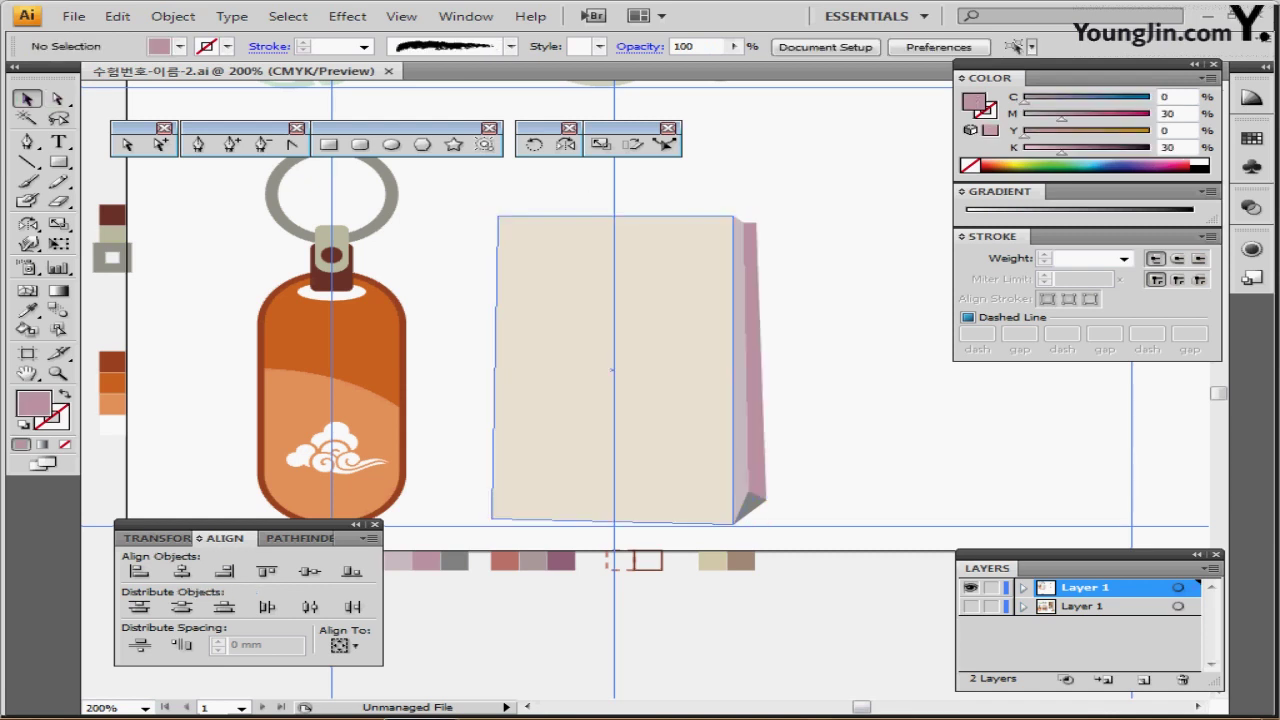
click(680, 300)
key(ctrl+2)
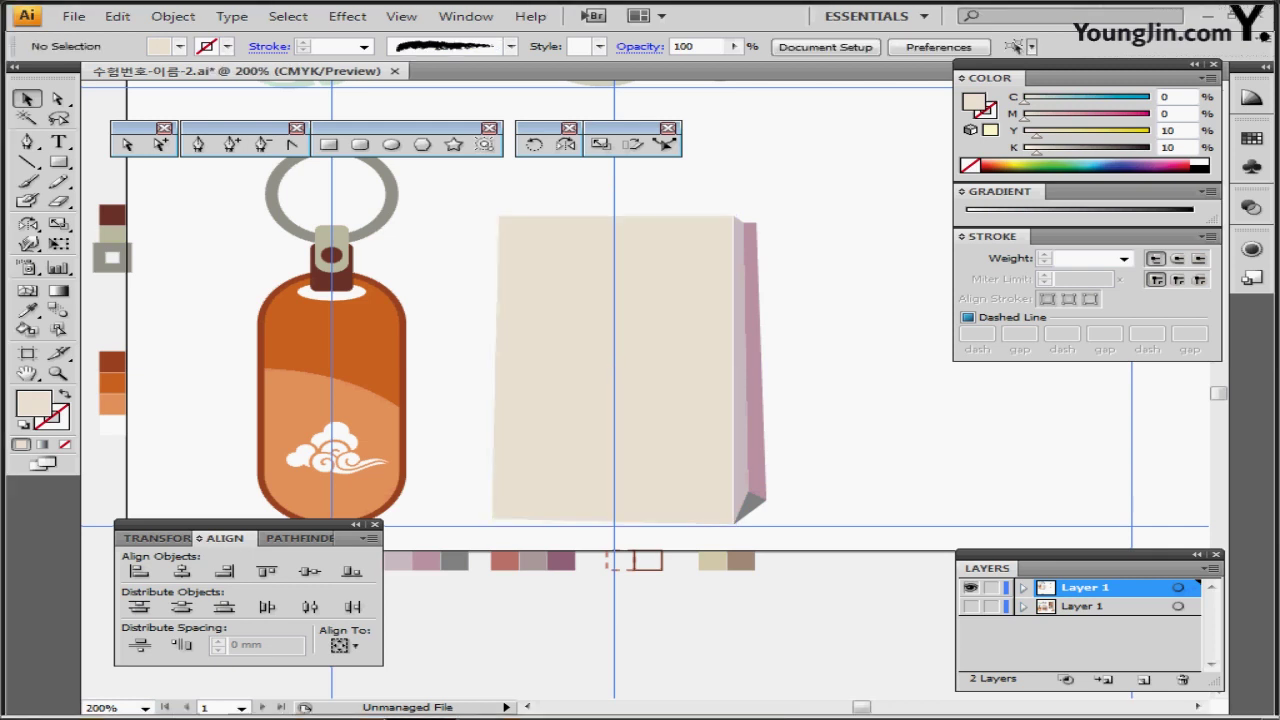
click(680, 300)
key(Right)
click(830, 290)
Step: Make a copy of the front and two side panels scaled non-uniformly to 100% horizontally and 60% vertically
drag(563, 200, 818, 312)
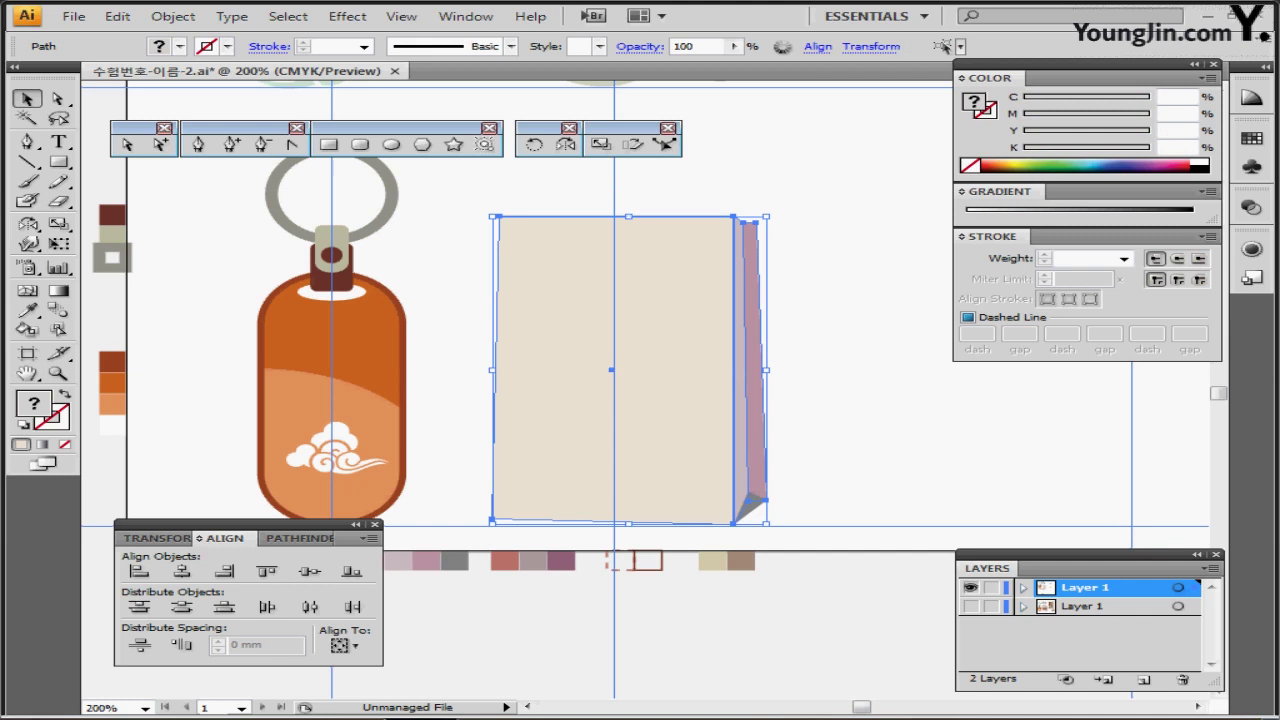
double_click(600, 144)
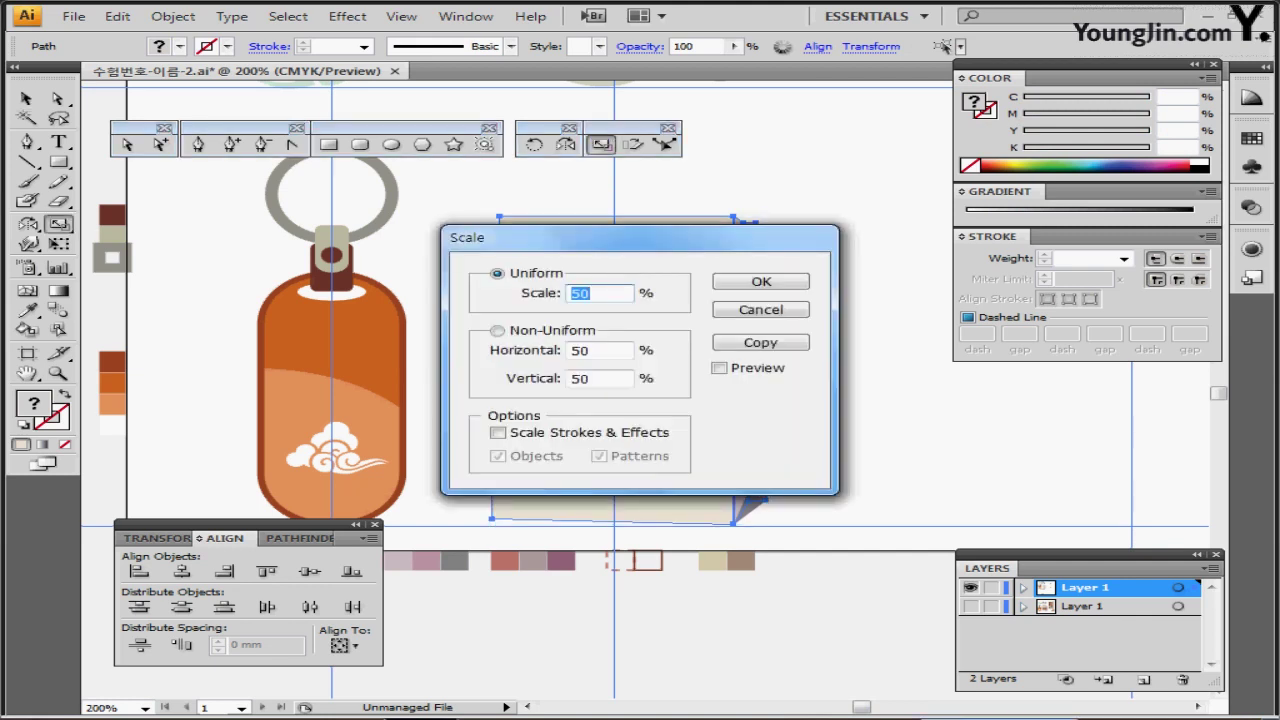
drag(620, 238, 801, 271)
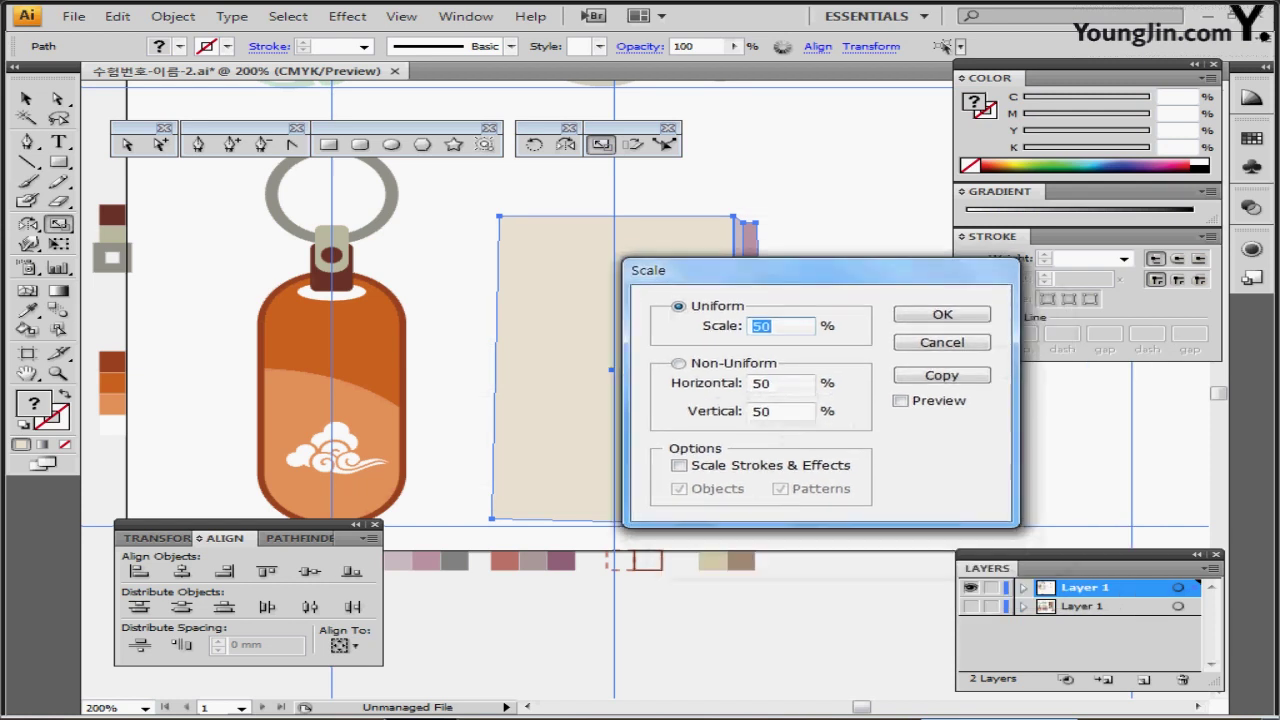
key(Tab)
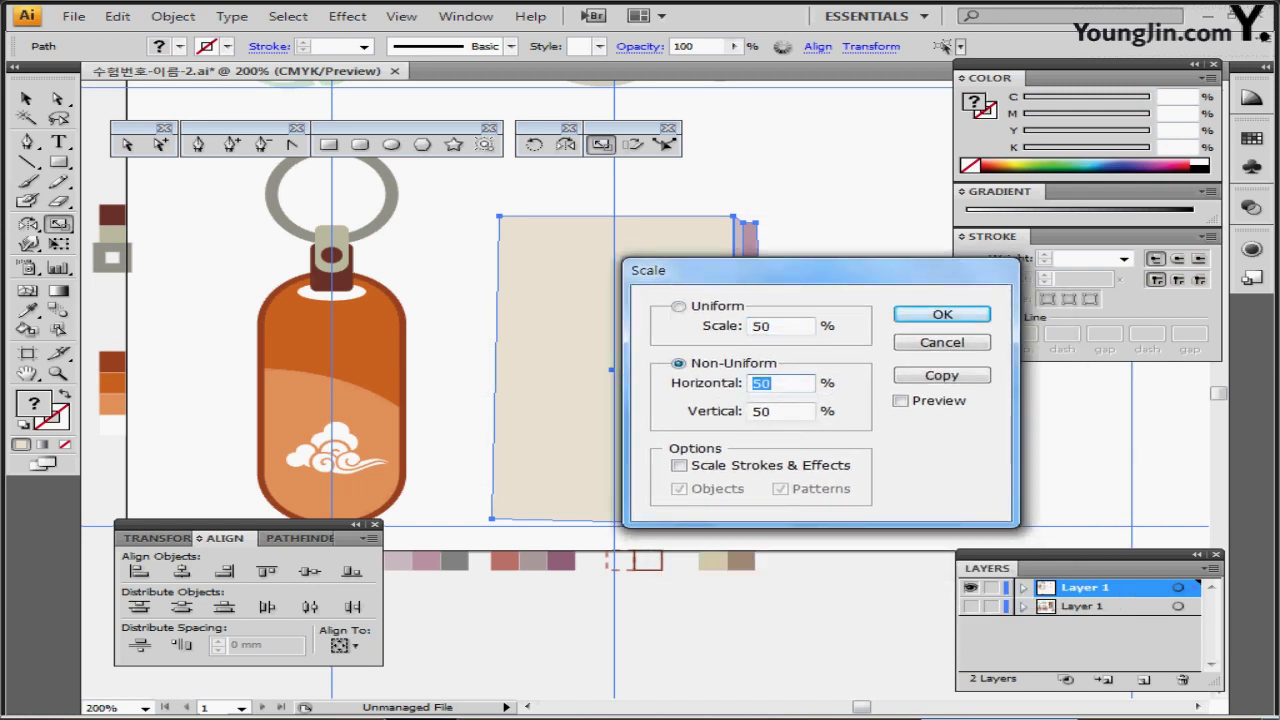
text(100)
key(Tab)
text(60)
drag(790, 270, 897, 231)
key(Return)
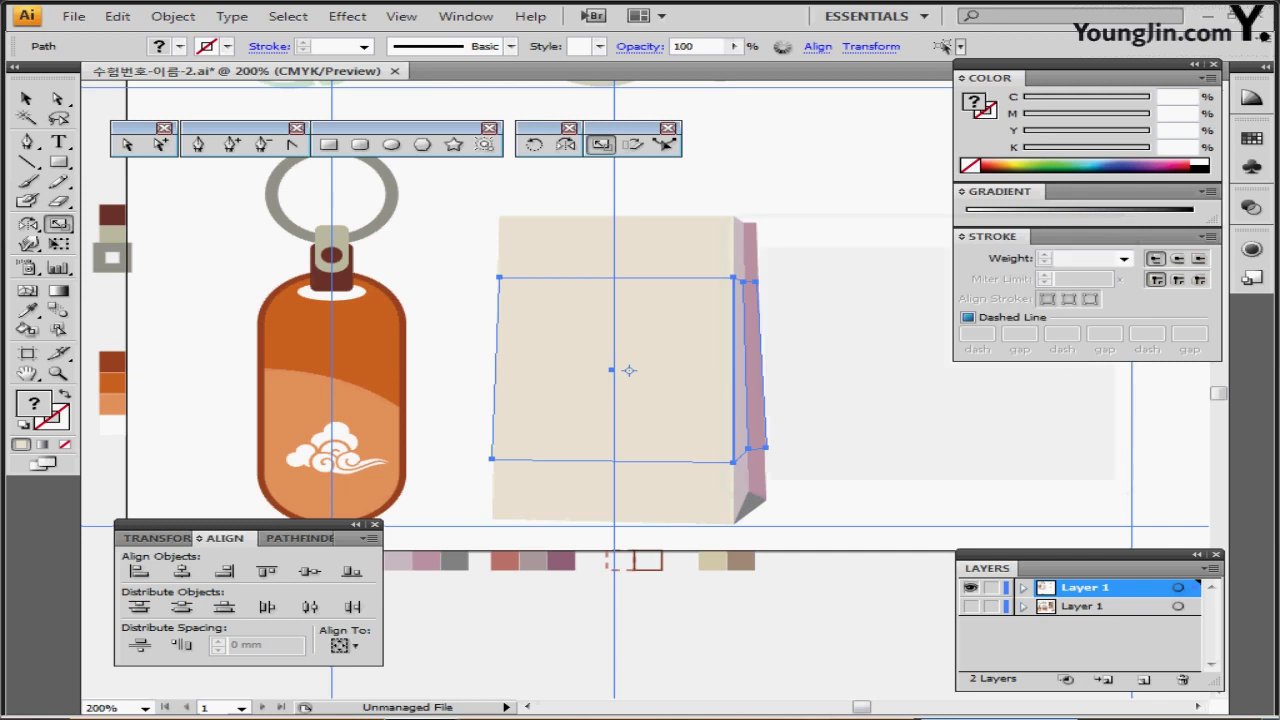
Step: Fill the front band with the brick red swatch, the inner side band with the grey-mauve swatch and the outer one with plum
ctrl+click(600, 420)
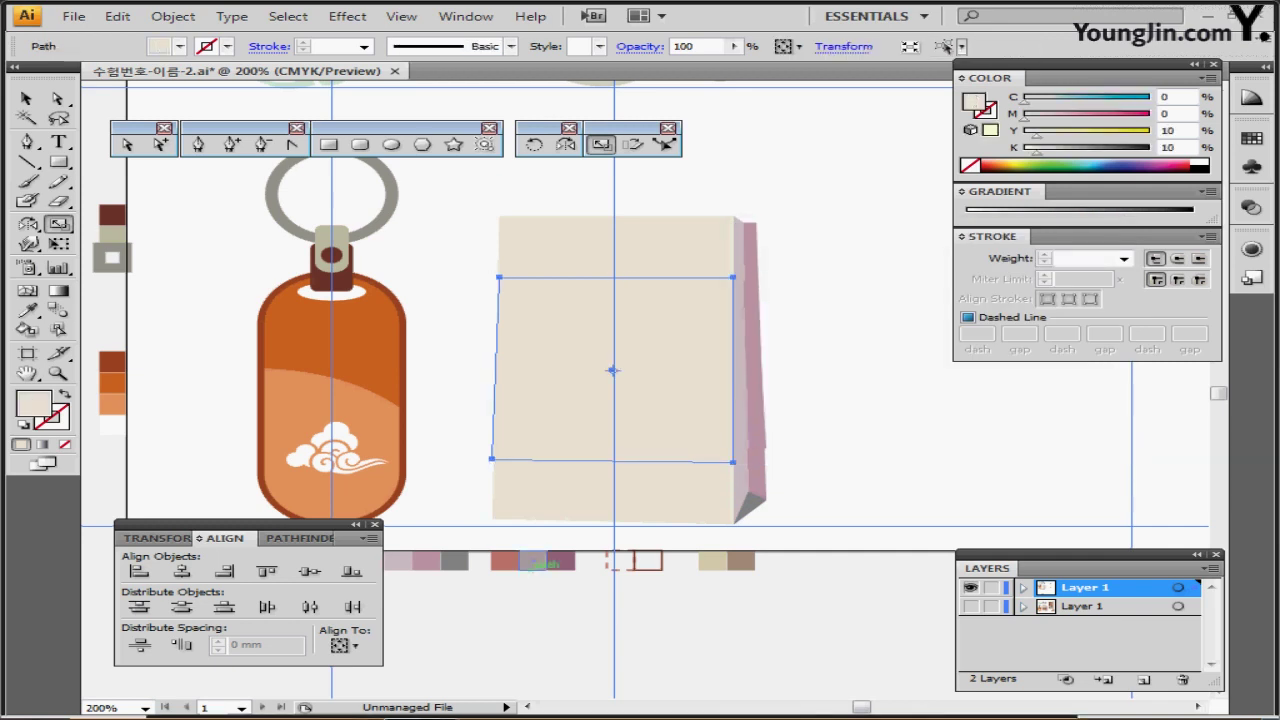
key(i)
click(505, 561)
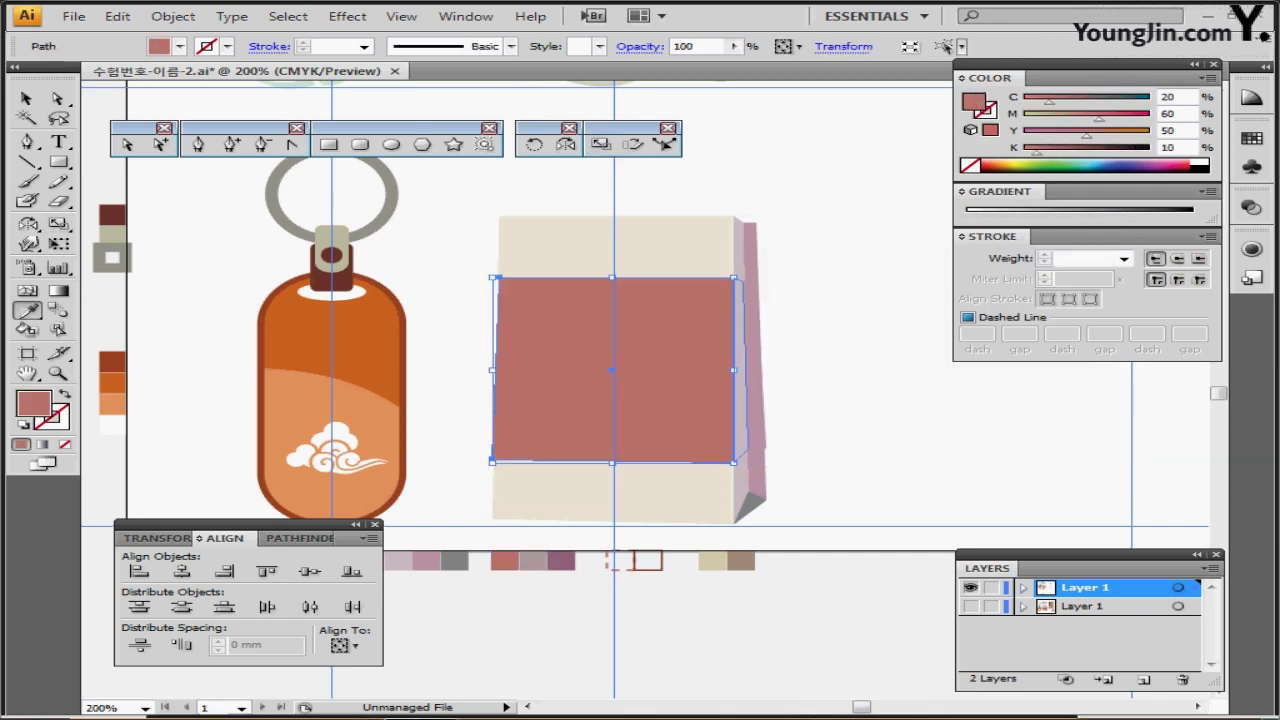
ctrl+click(741, 400)
click(533, 561)
ctrl+click(756, 410)
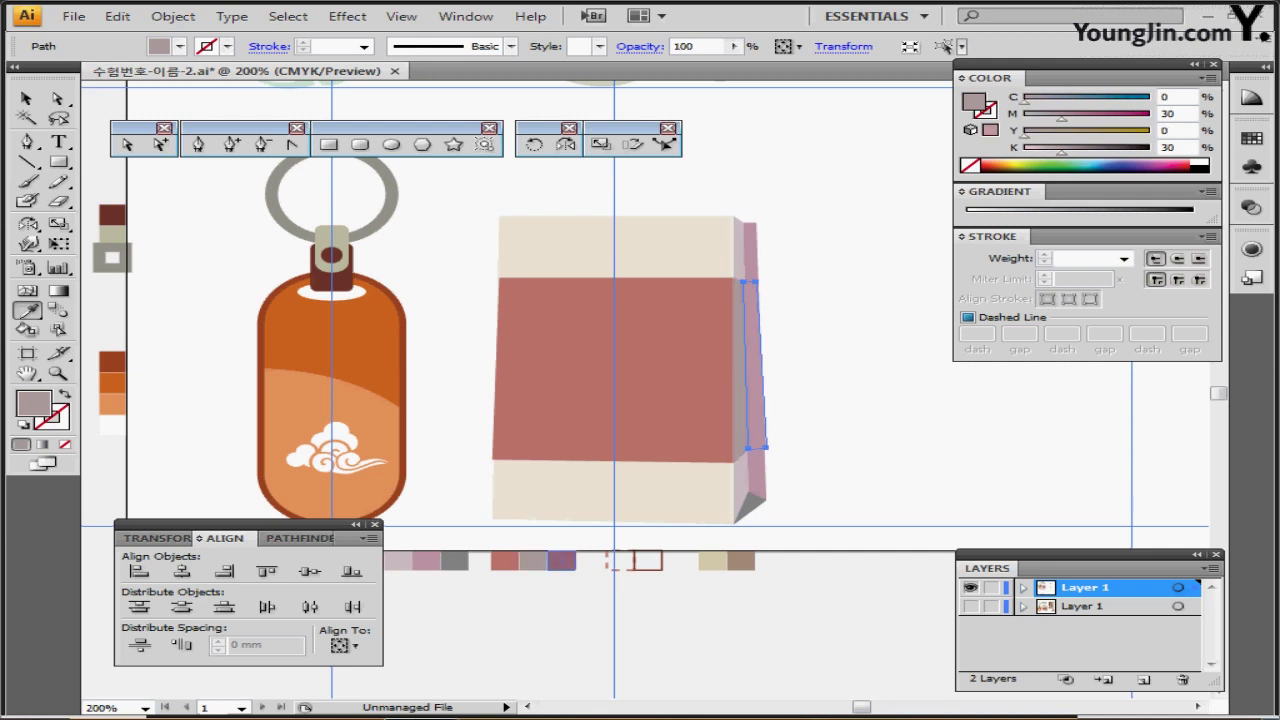
click(561, 560)
Step: Nudge the plum band's upper and lower outer anchor points to follow the bag's outer side edge, and deselect the band
key(ctrl+plus)
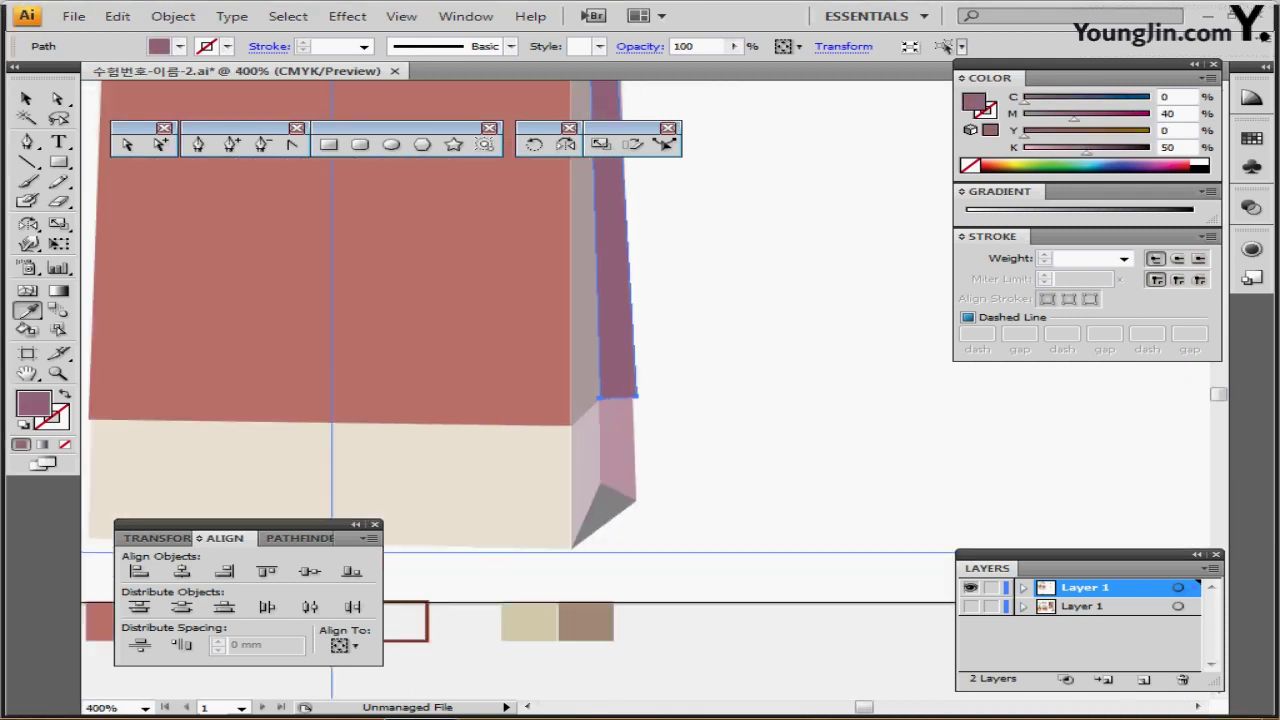
drag(640, 360, 720, 529)
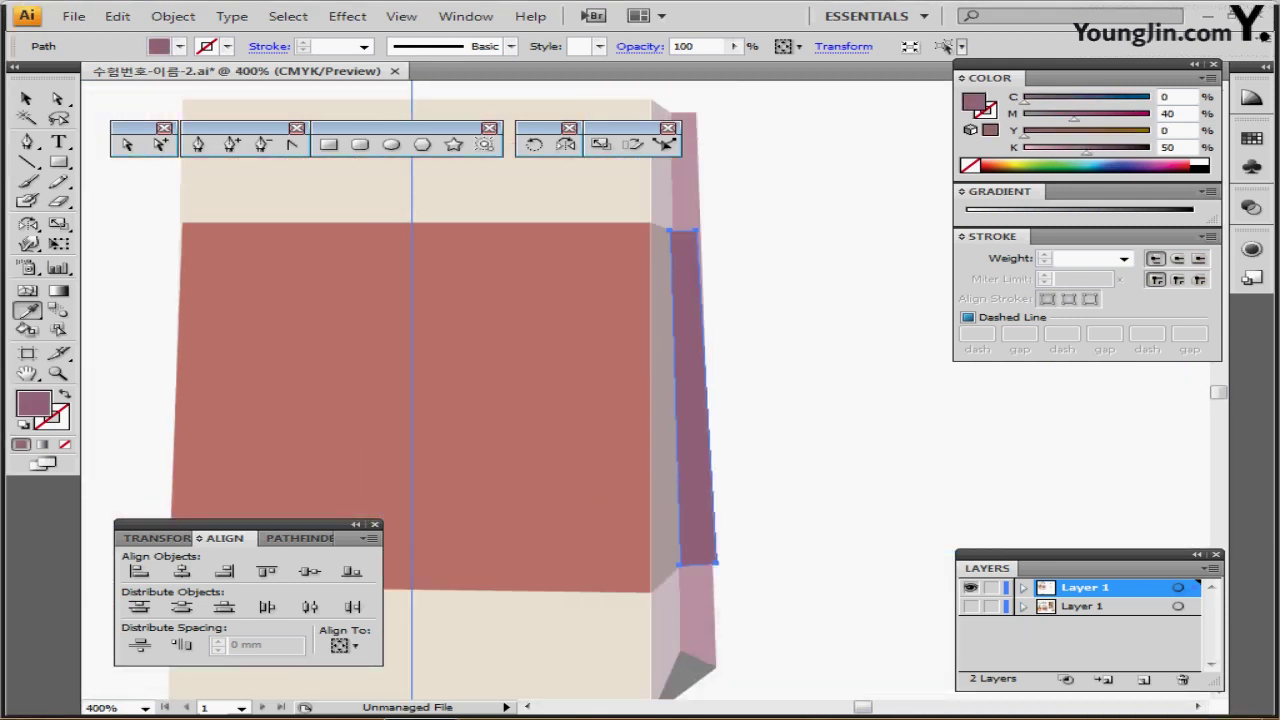
key(a)
click(760, 235)
click(697, 231)
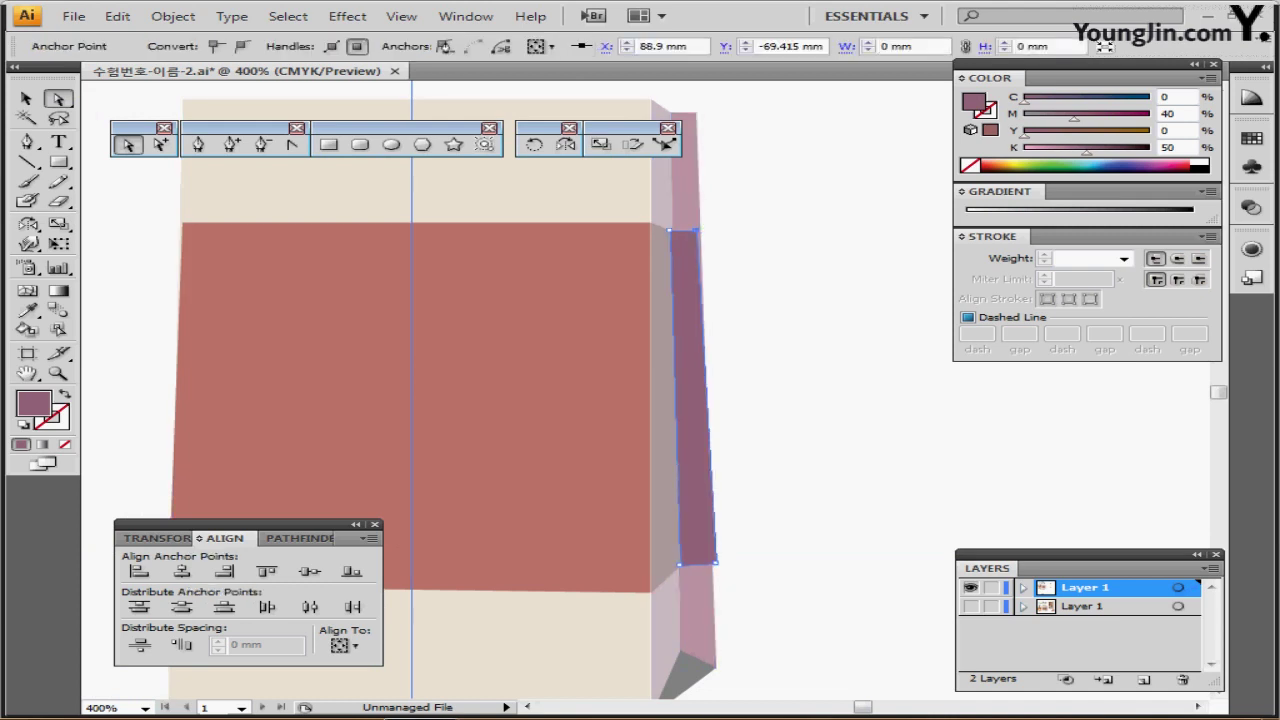
key(Right)
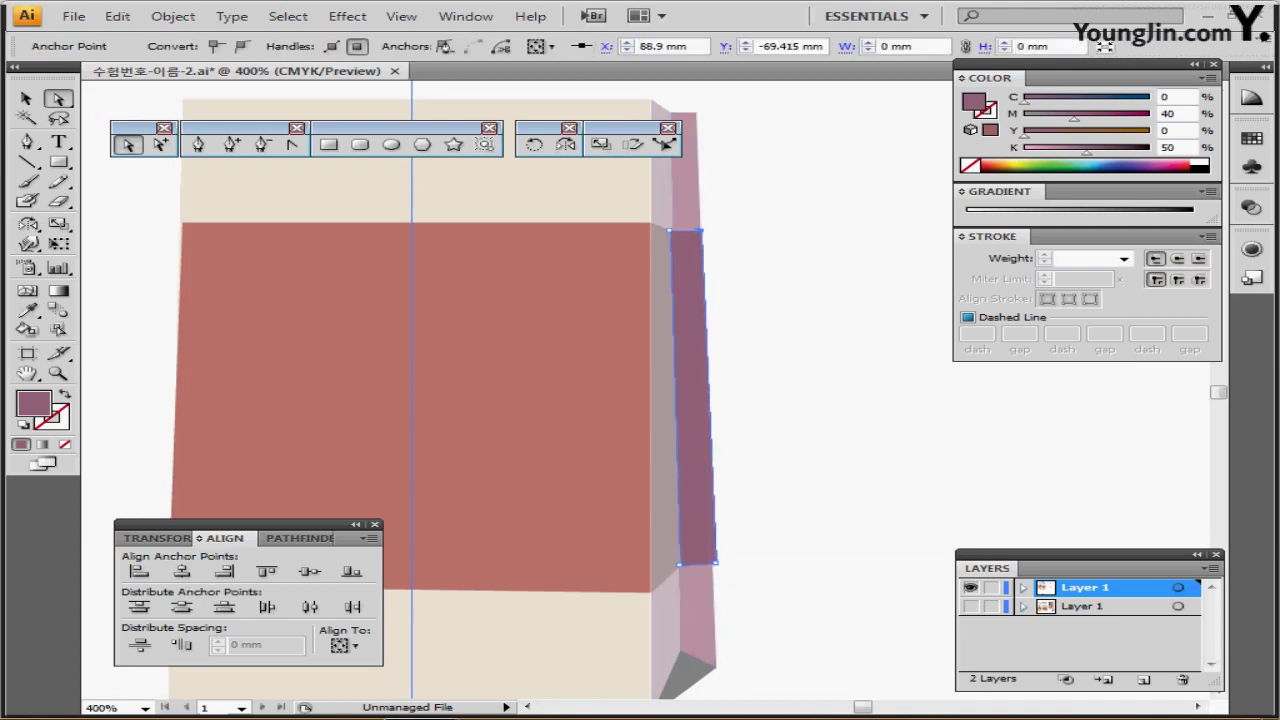
click(790, 475)
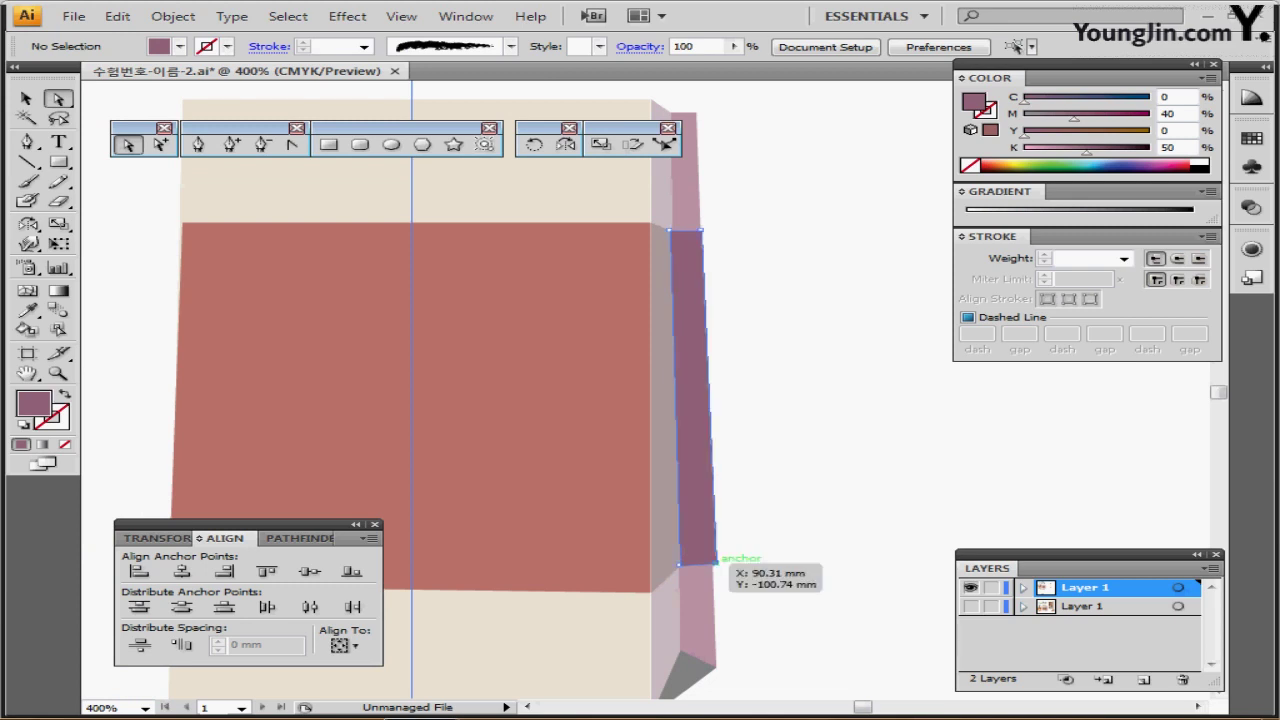
click(712, 563)
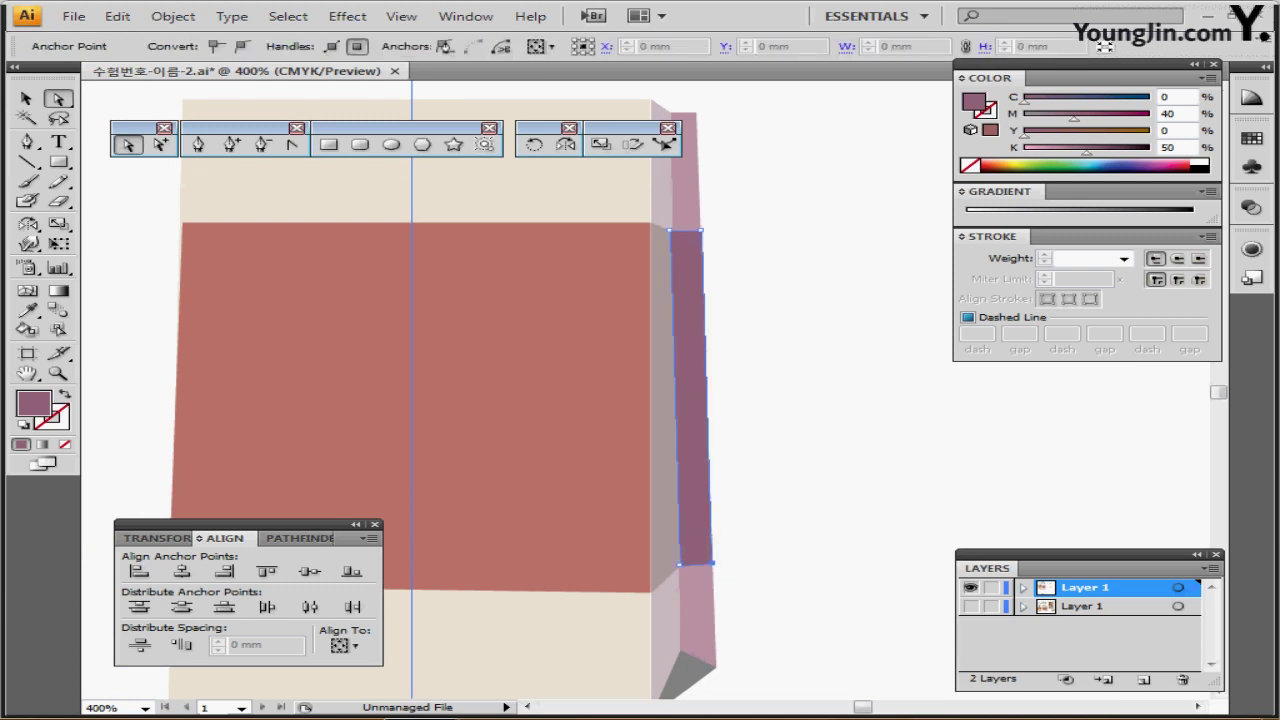
key(ctrl+shift+a)
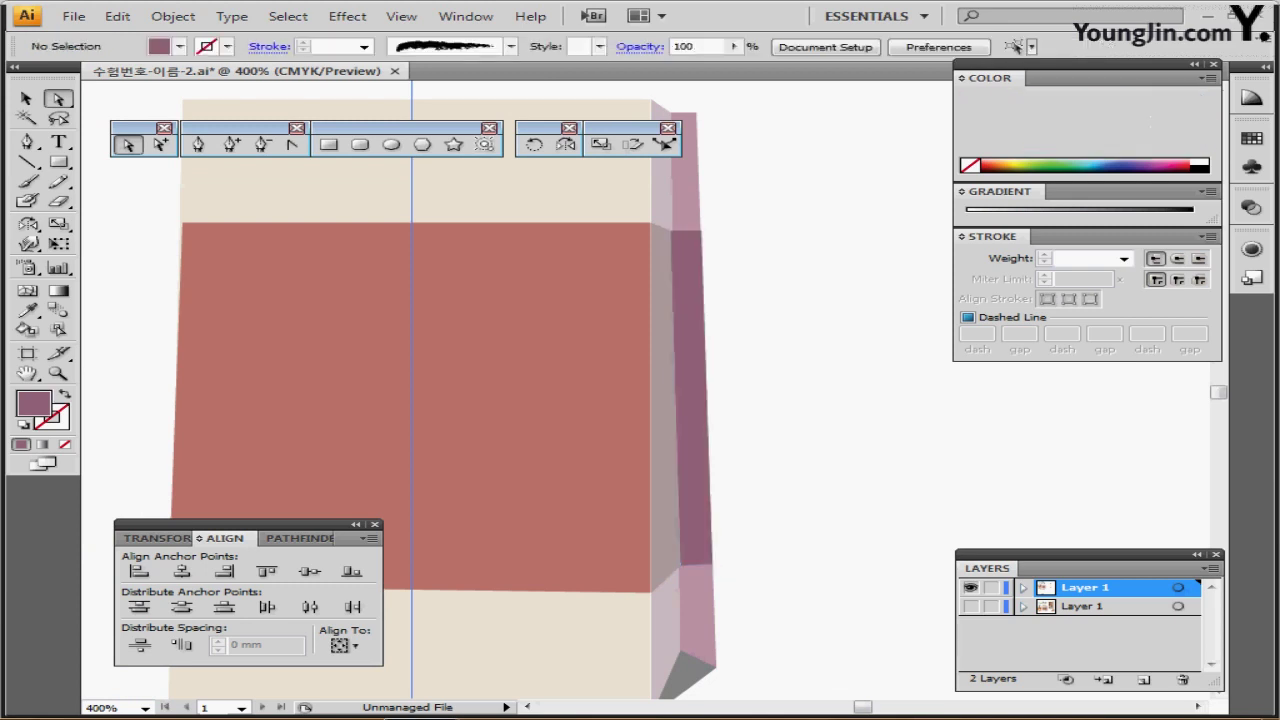
Step: Save the document and bring the whole shopping bag back into view
key(ctrl+minus)
scroll(567, 401, up, 1)
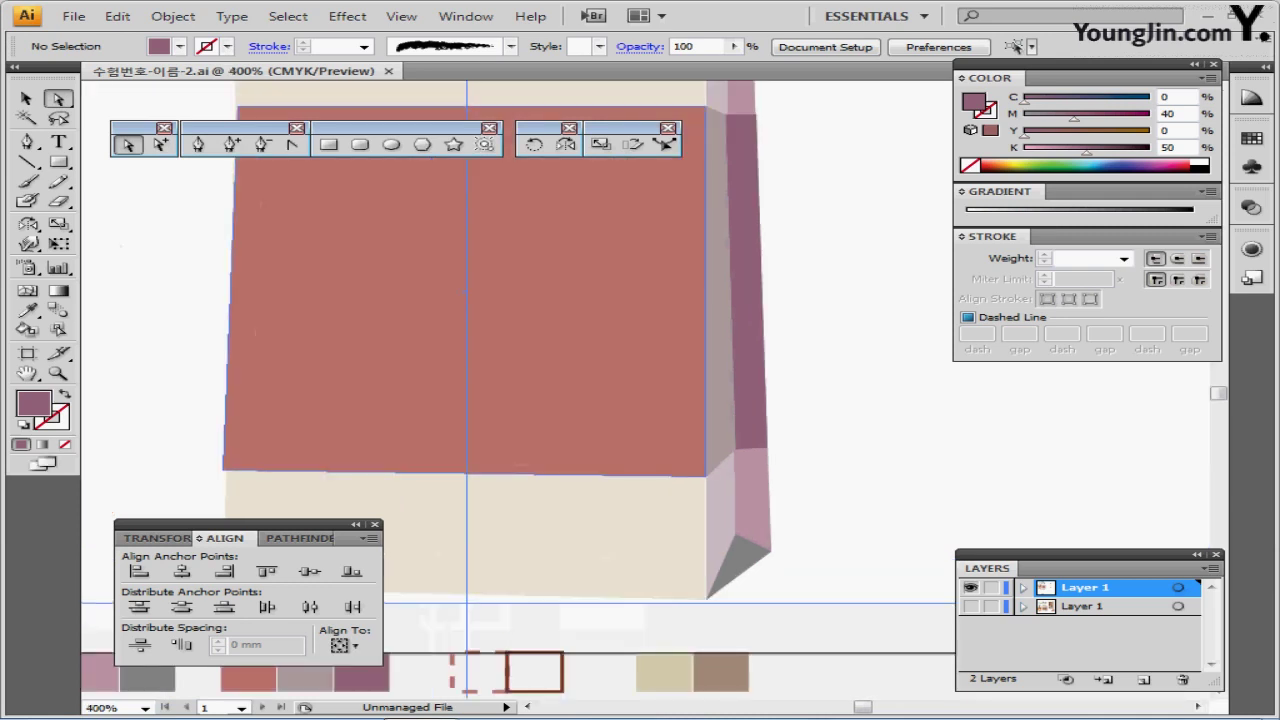
scroll(567, 401, down, 1)
drag(567, 401, 581, 495)
scroll(520, 390, up, 1)
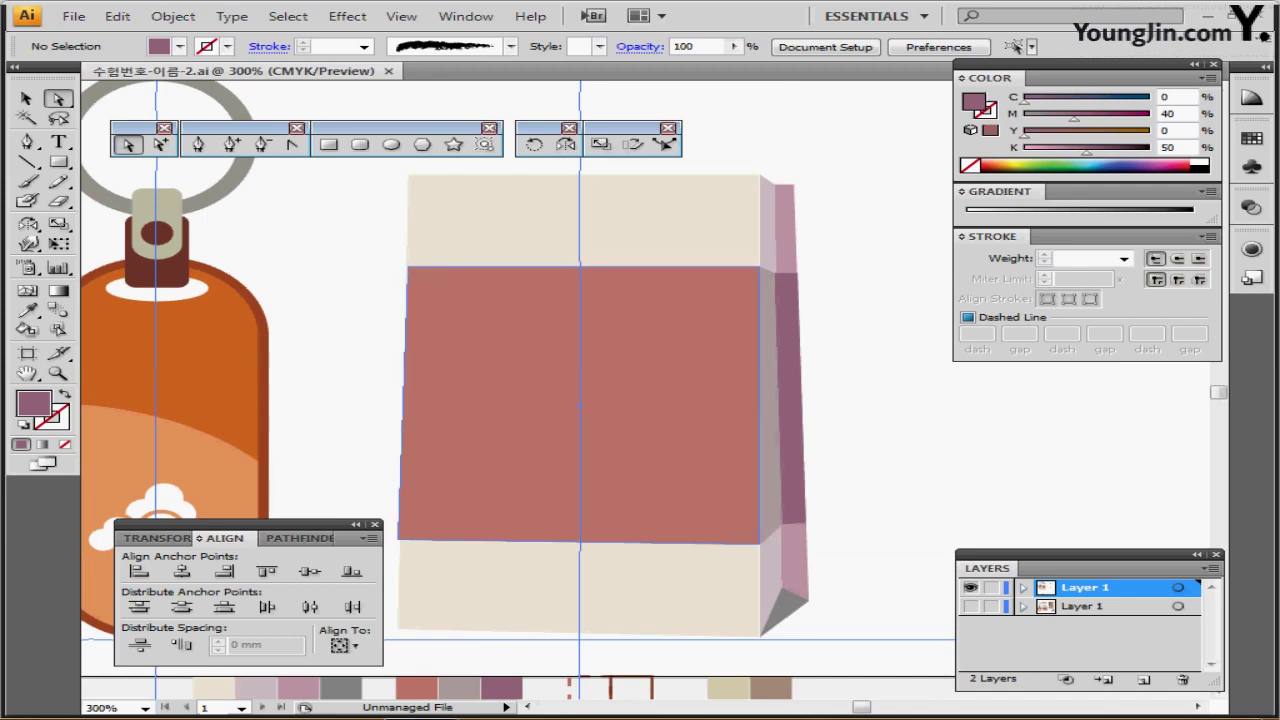
Step: Duplicate the brick red front band in place and fill the copy with the cloud pattern swatch
click(560, 405)
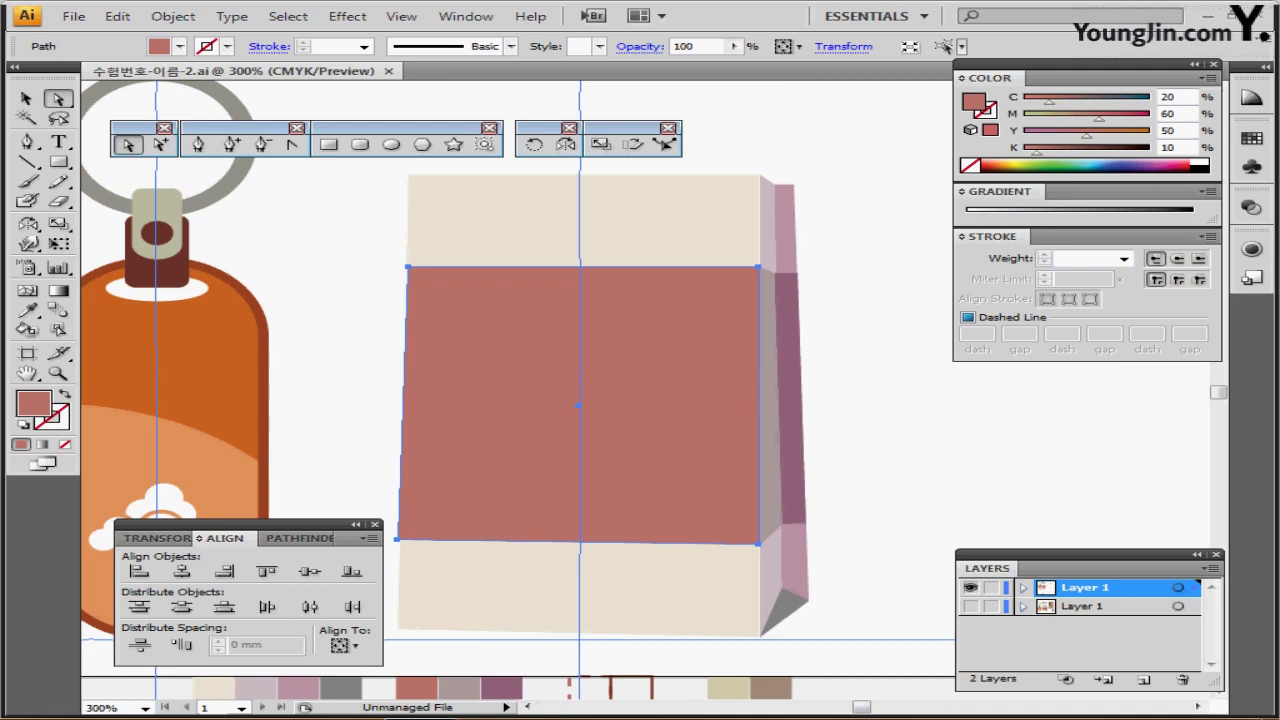
key(ctrl+c)
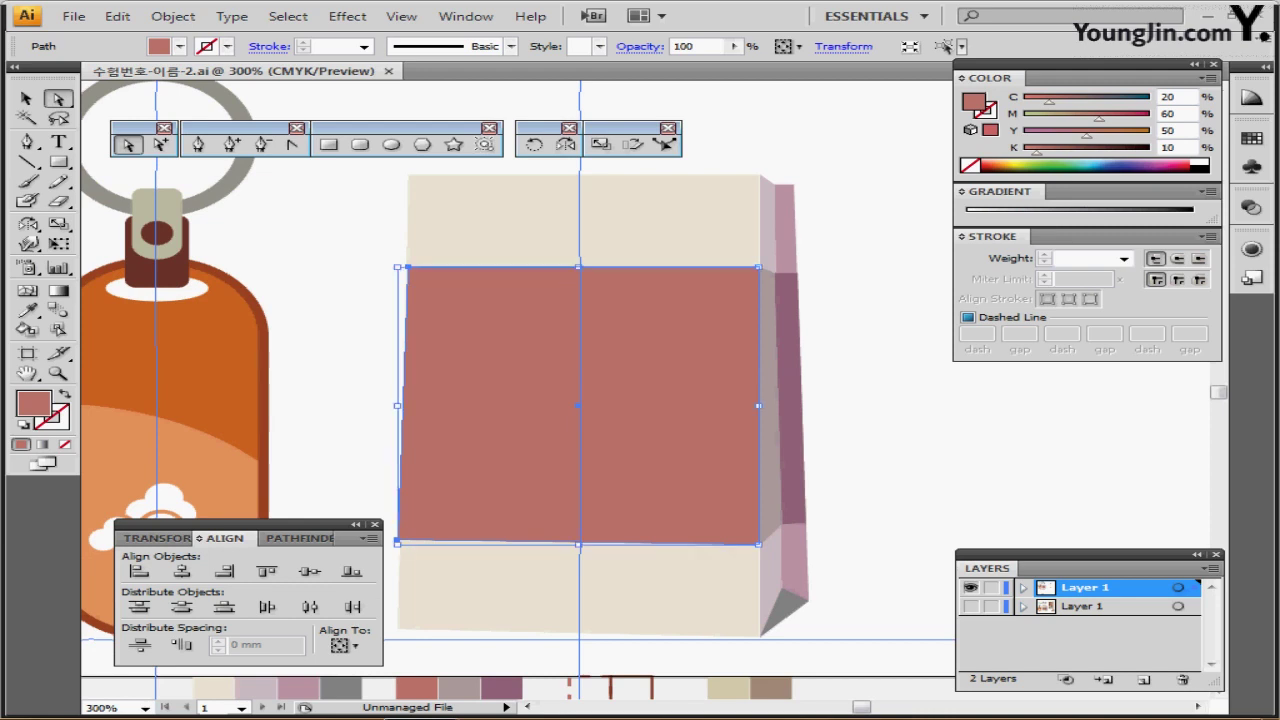
key(ctrl+f)
key(a)
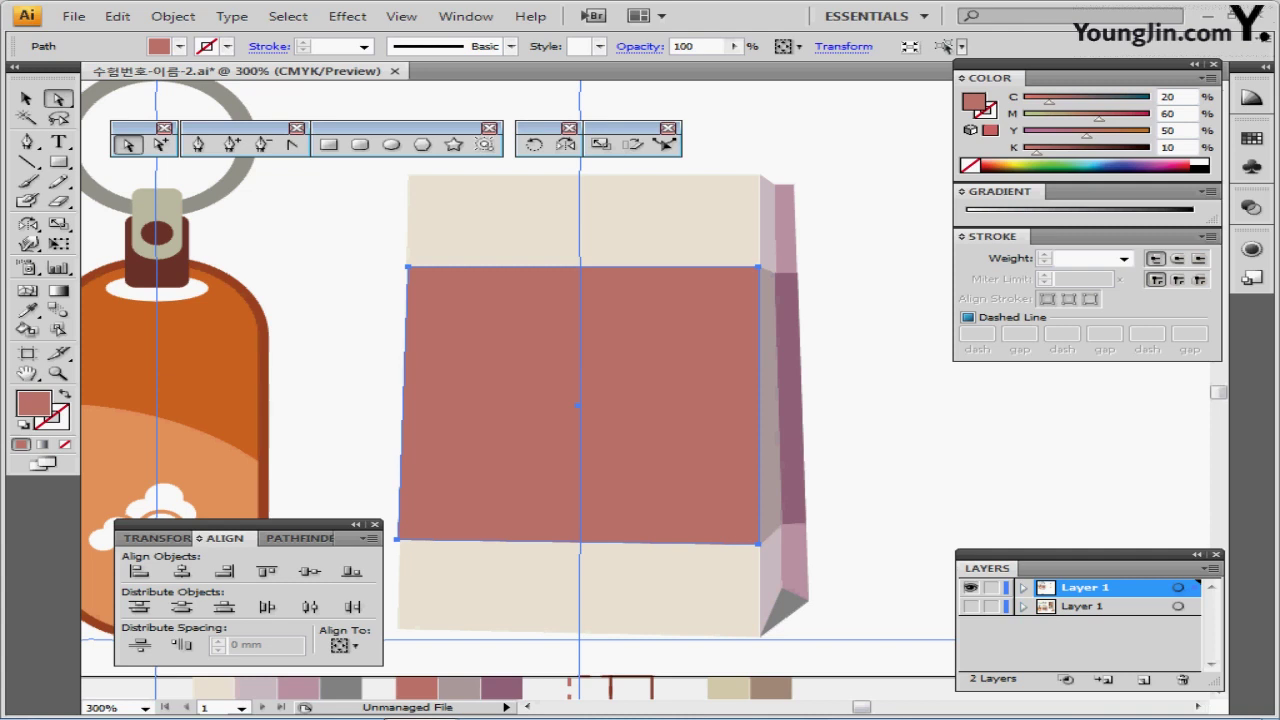
click(1251, 138)
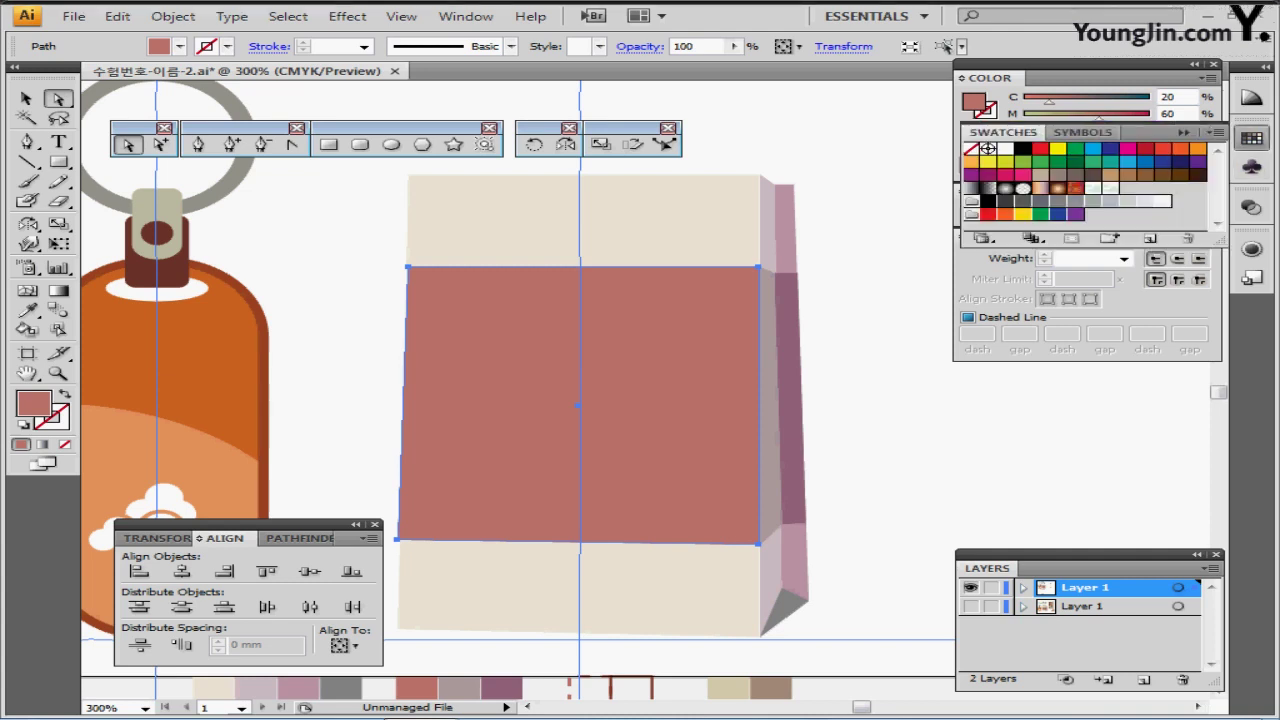
click(1111, 188)
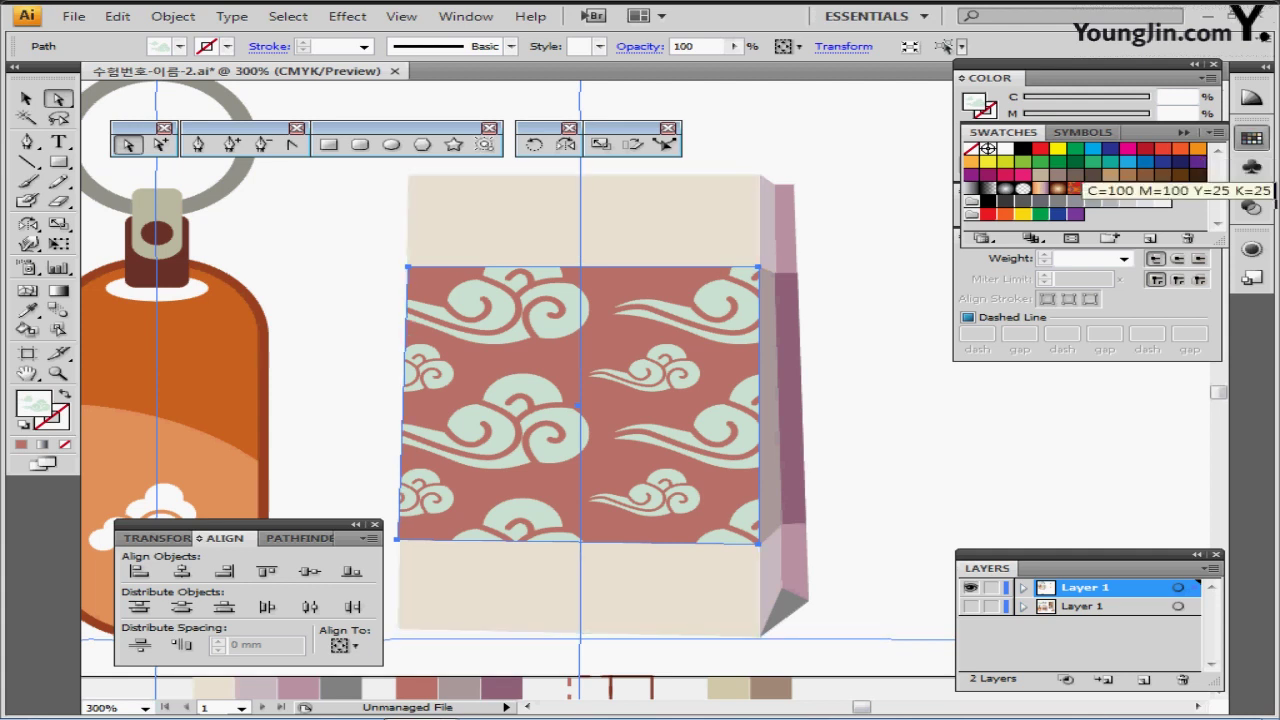
click(1252, 138)
Step: Scale only the cloud pattern uniformly to 45%, leaving the band object out of the transformation
double_click(600, 144)
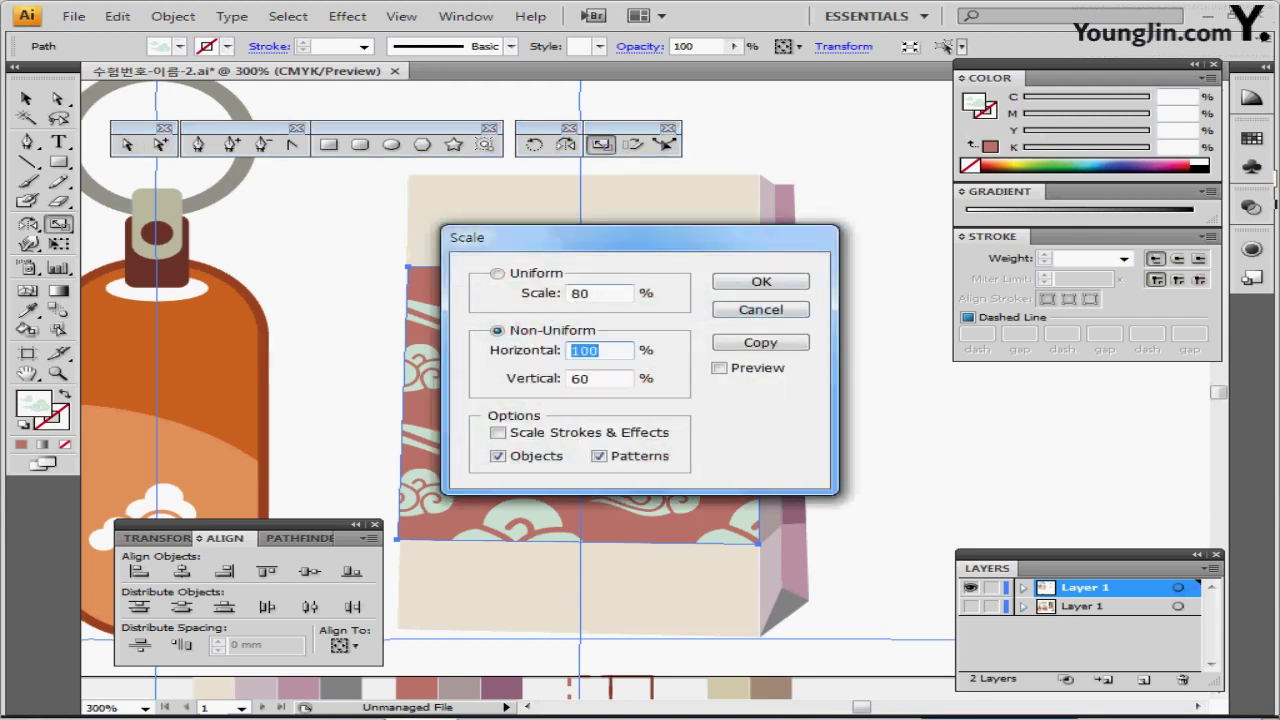
double_click(581, 293)
text(45)
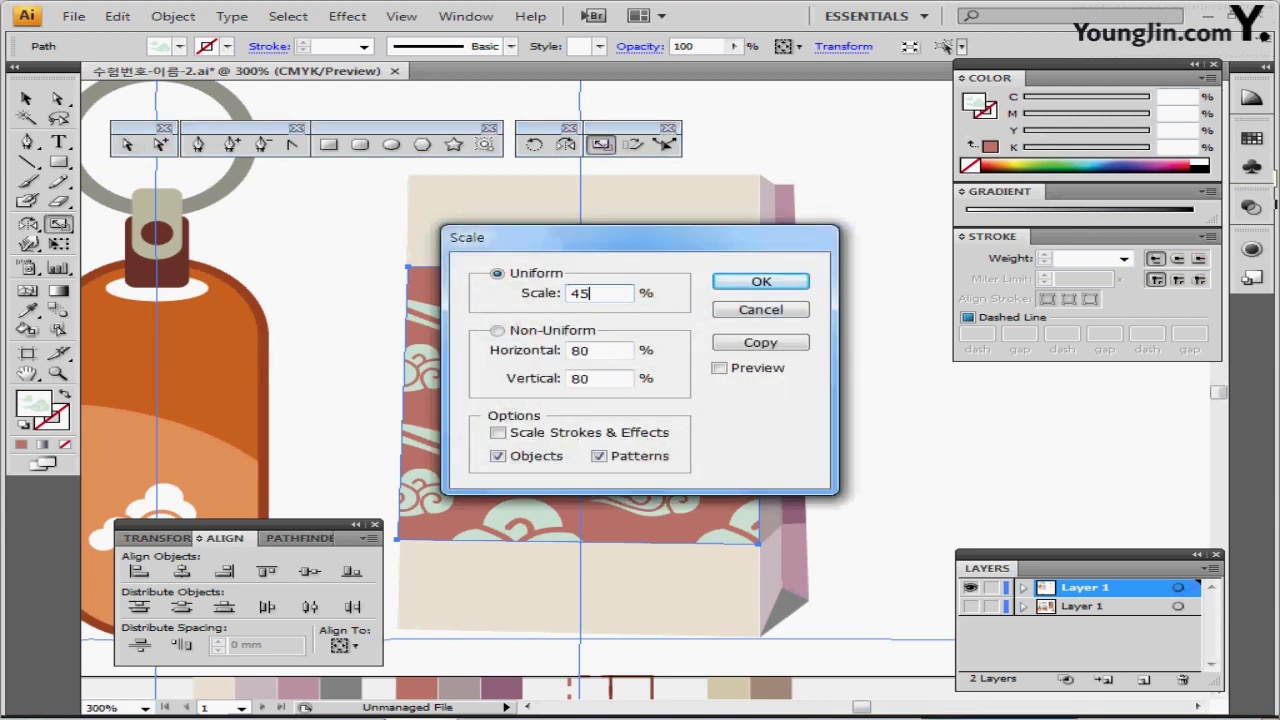
drag(640, 238, 959, 147)
click(960, 301)
key(alt+p)
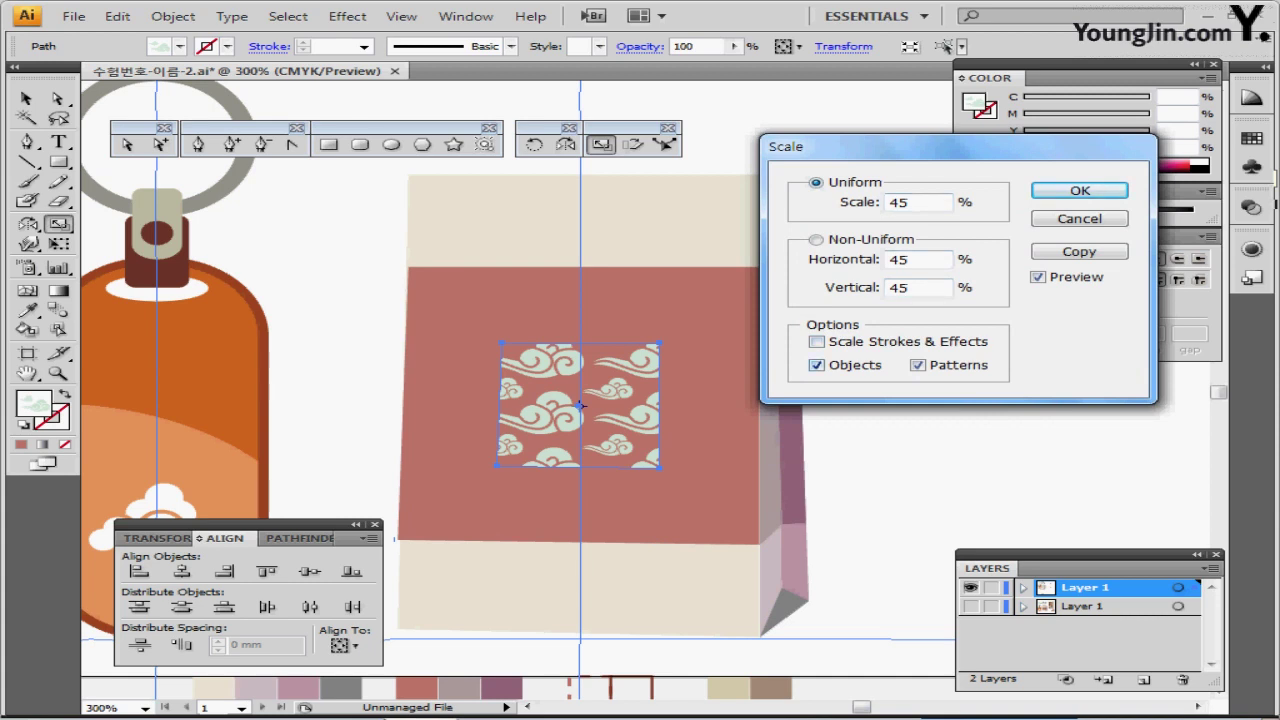
click(817, 365)
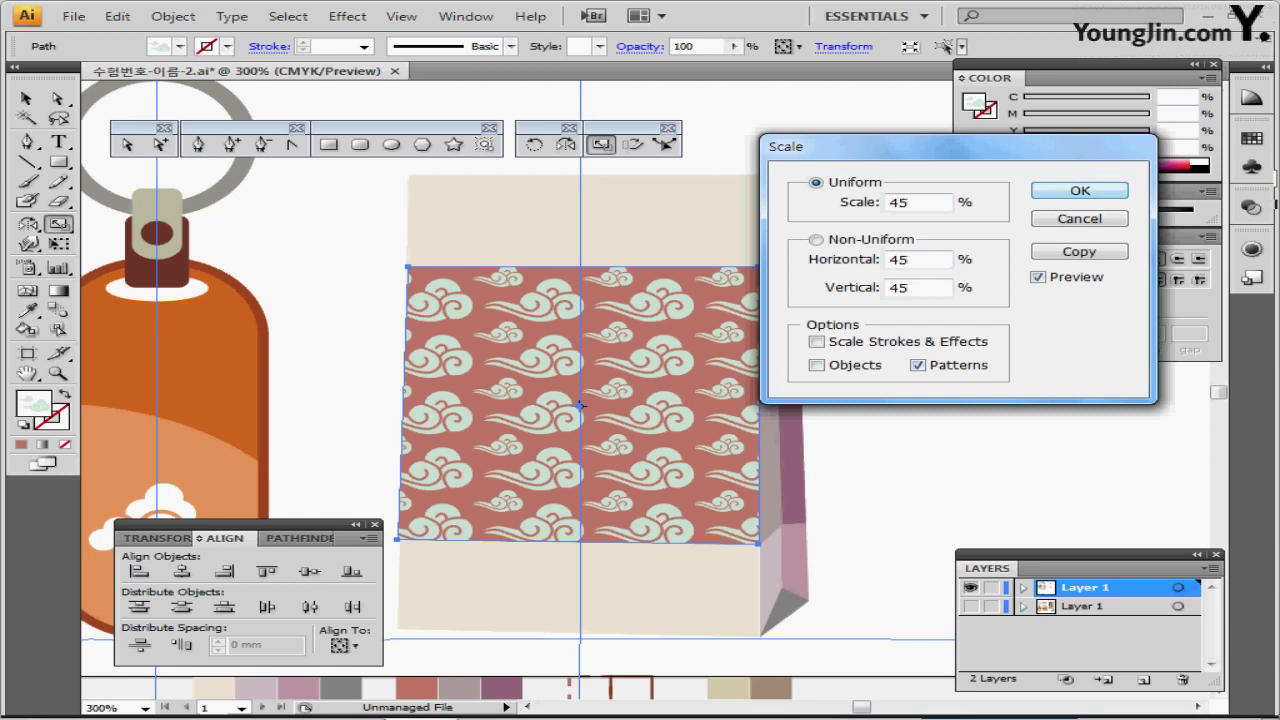
key(Return)
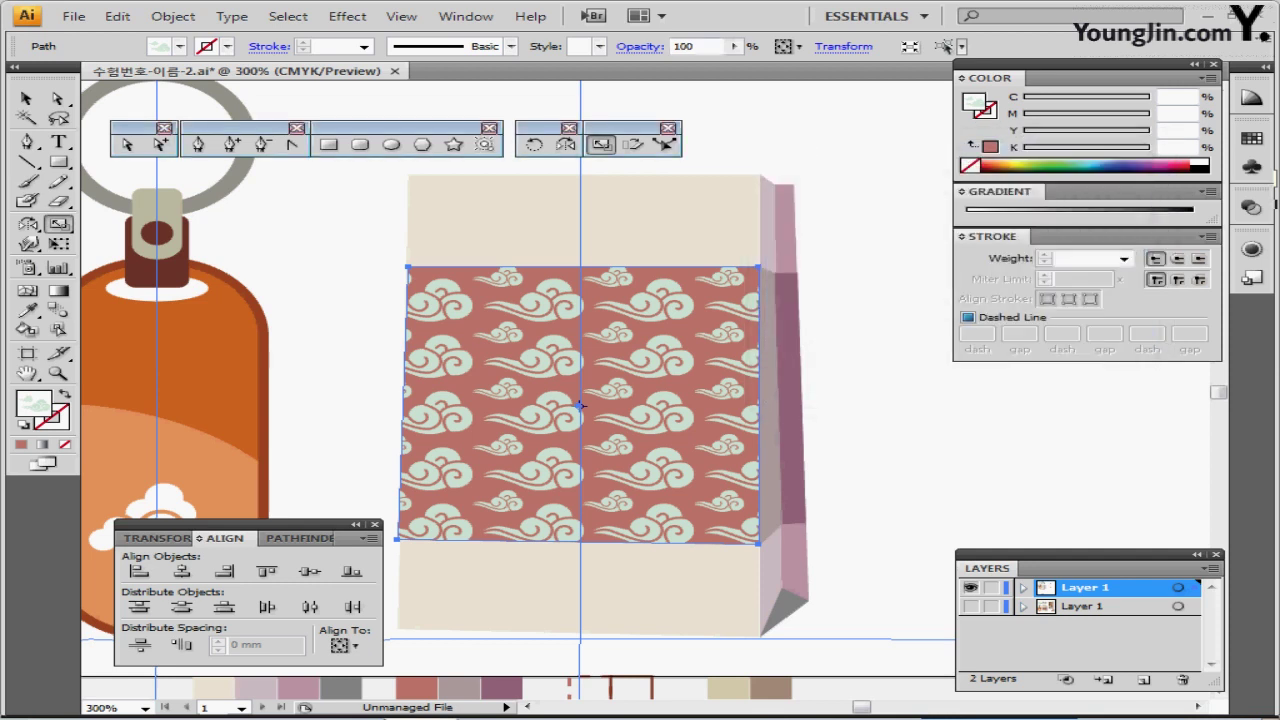
Step: Set the opacity of the cloud-patterned band to 70%
click(698, 46)
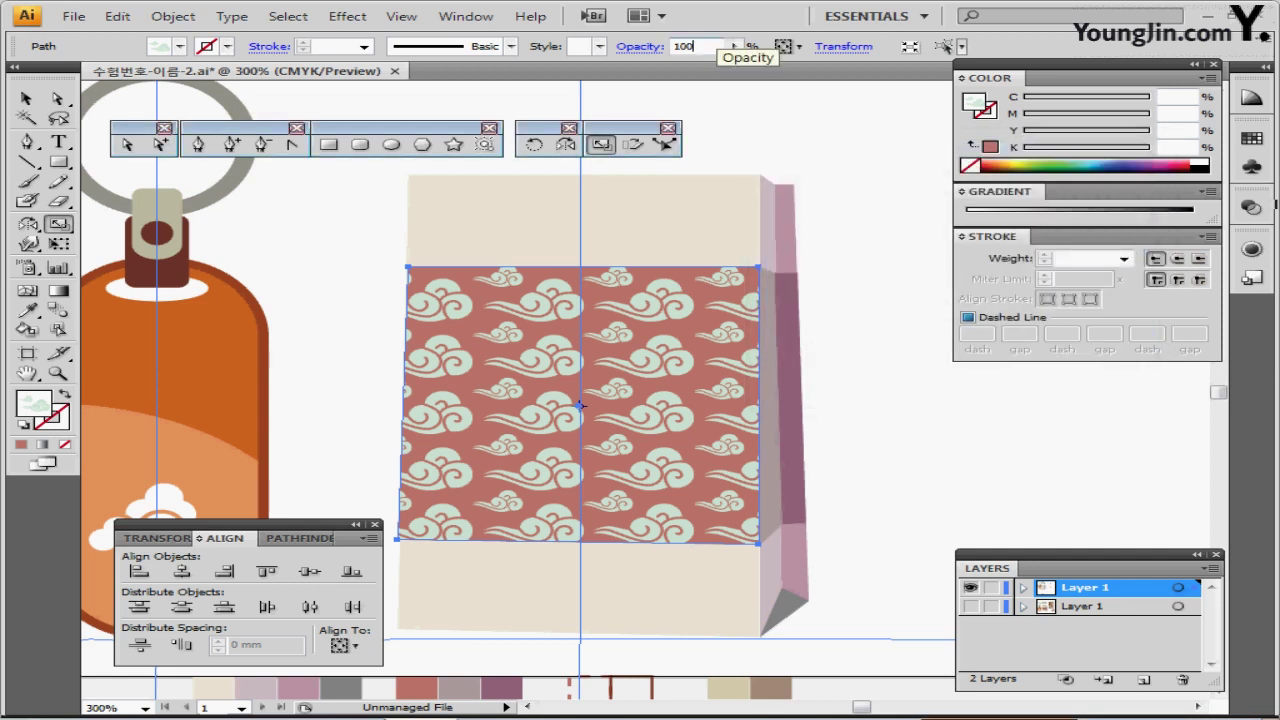
key(BackSpace)
key(BackSpace)
text(000)
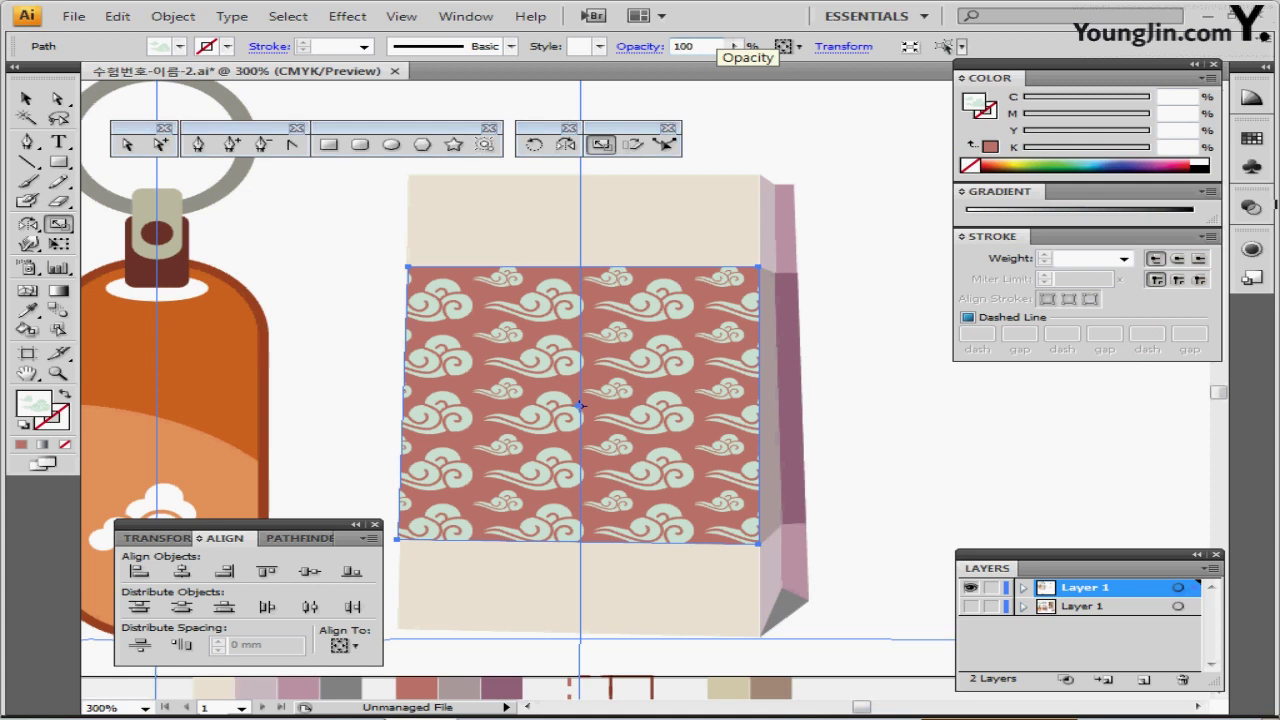
key(Return)
key(Return)
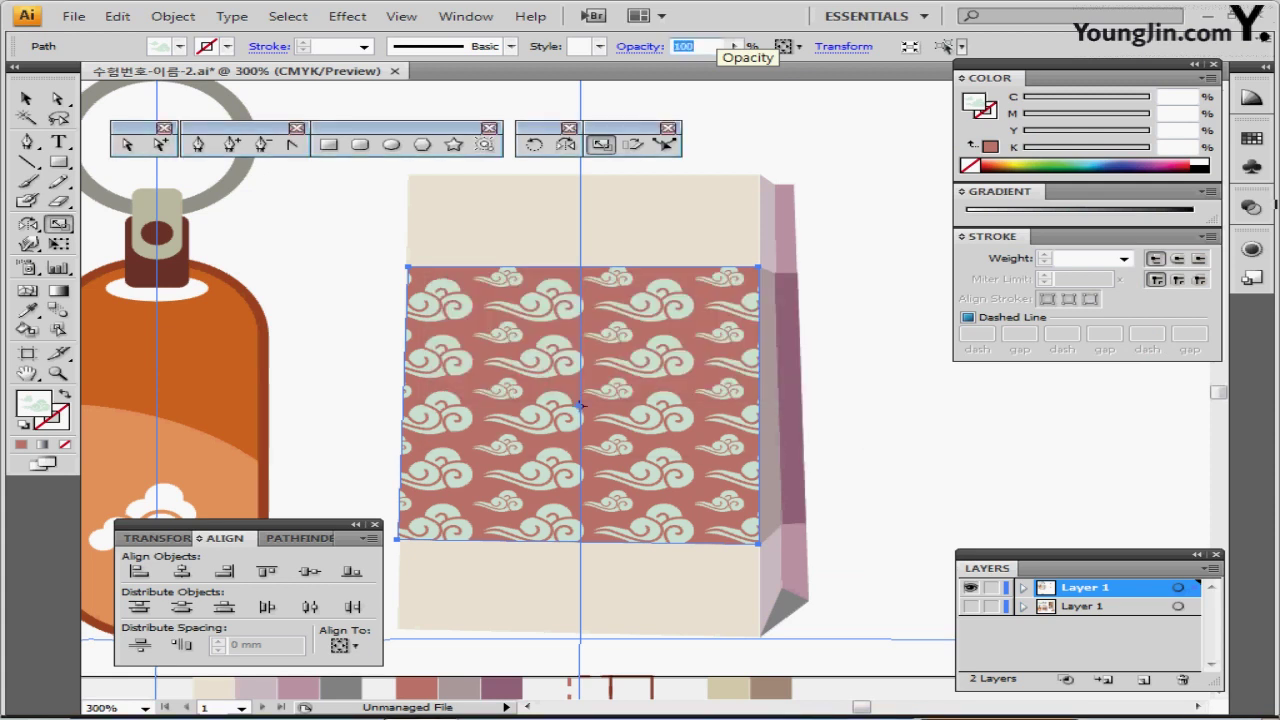
text(70)
key(Return)
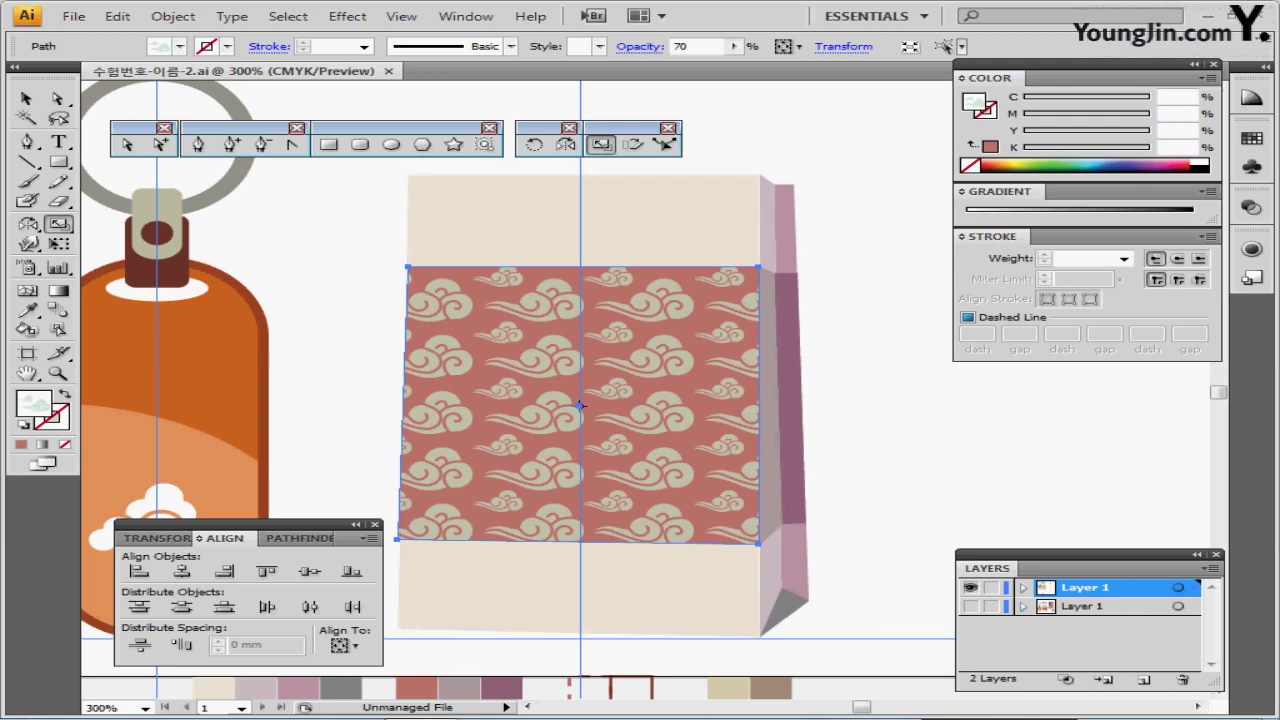
Step: Deselect the patterned band and pick up the beige fill from the colour swatches below the artboard
ctrl+alt+click(668, 531)
drag(684, 496, 698, 574)
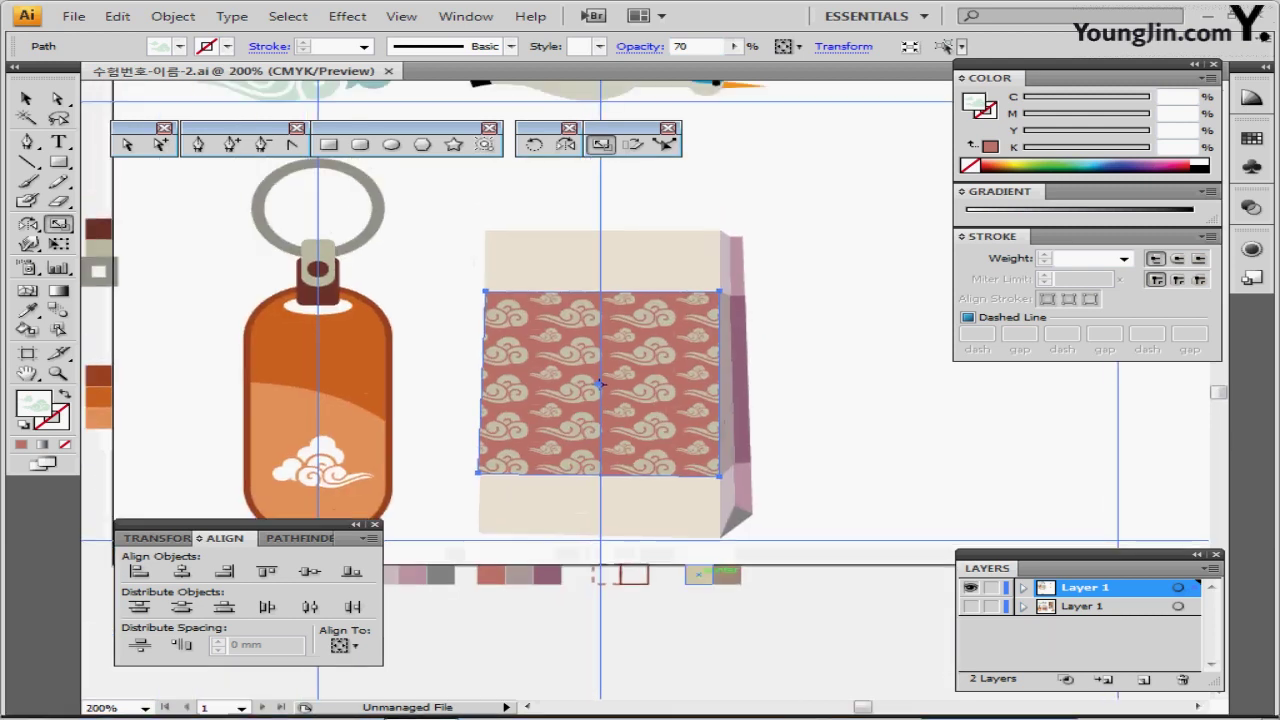
key(ctrl+shift+a)
key(ctrl+plus)
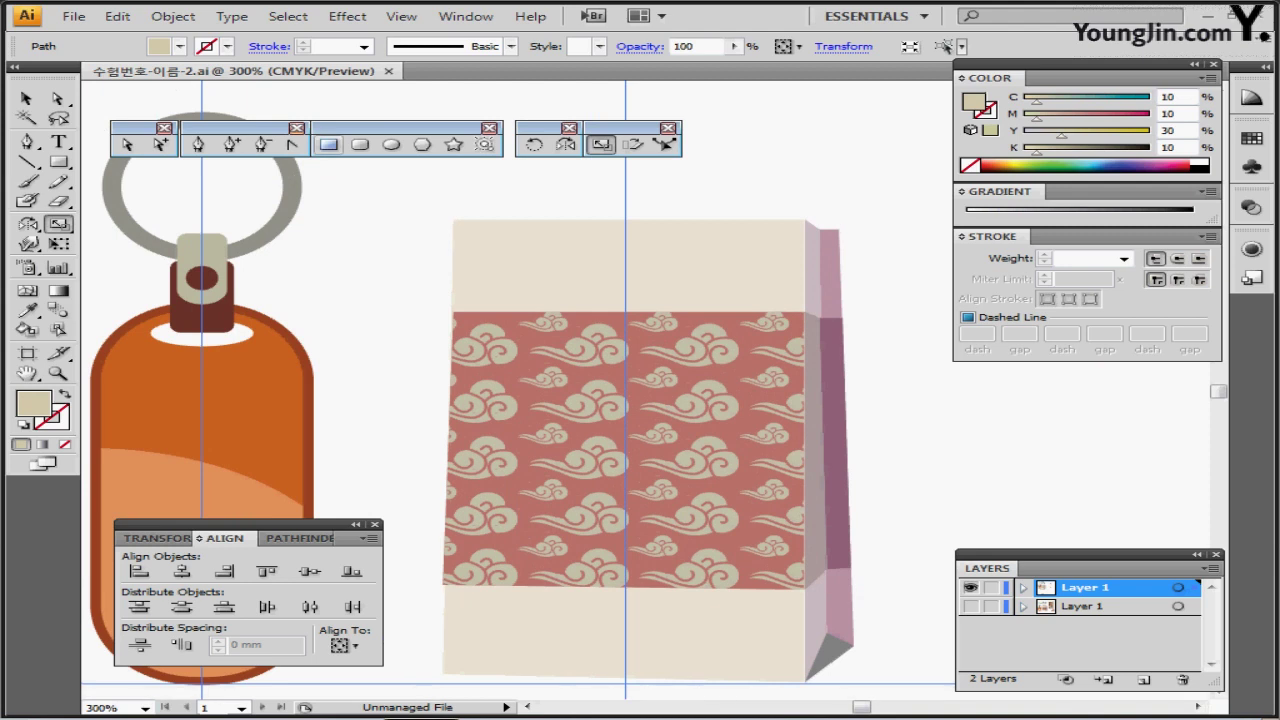
Step: Show and lock the outlined reference layer, and draw a tall beige rectangle over the front handle's first upright, overlapping the bag's upper edge
key(m)
drag(826, 449, 798, 464)
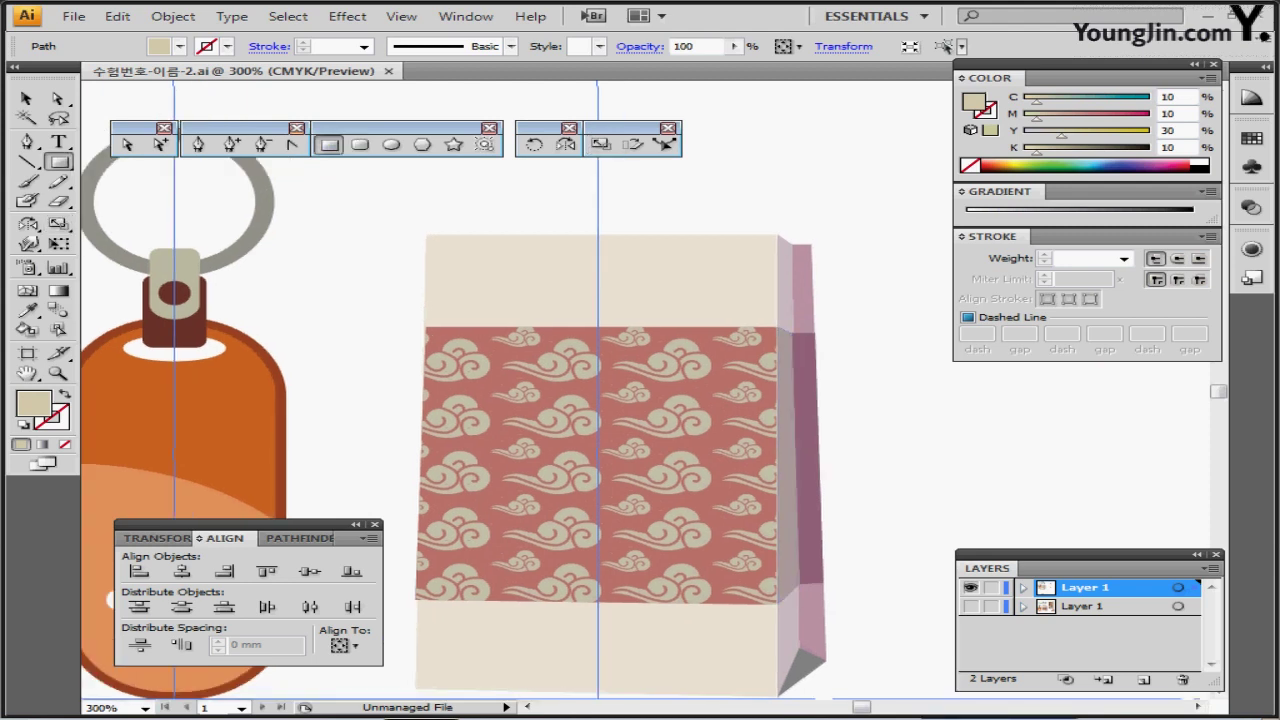
click(991, 606)
click(970, 606)
drag(601, 281, 410, 375)
ctrl+click(505, 302)
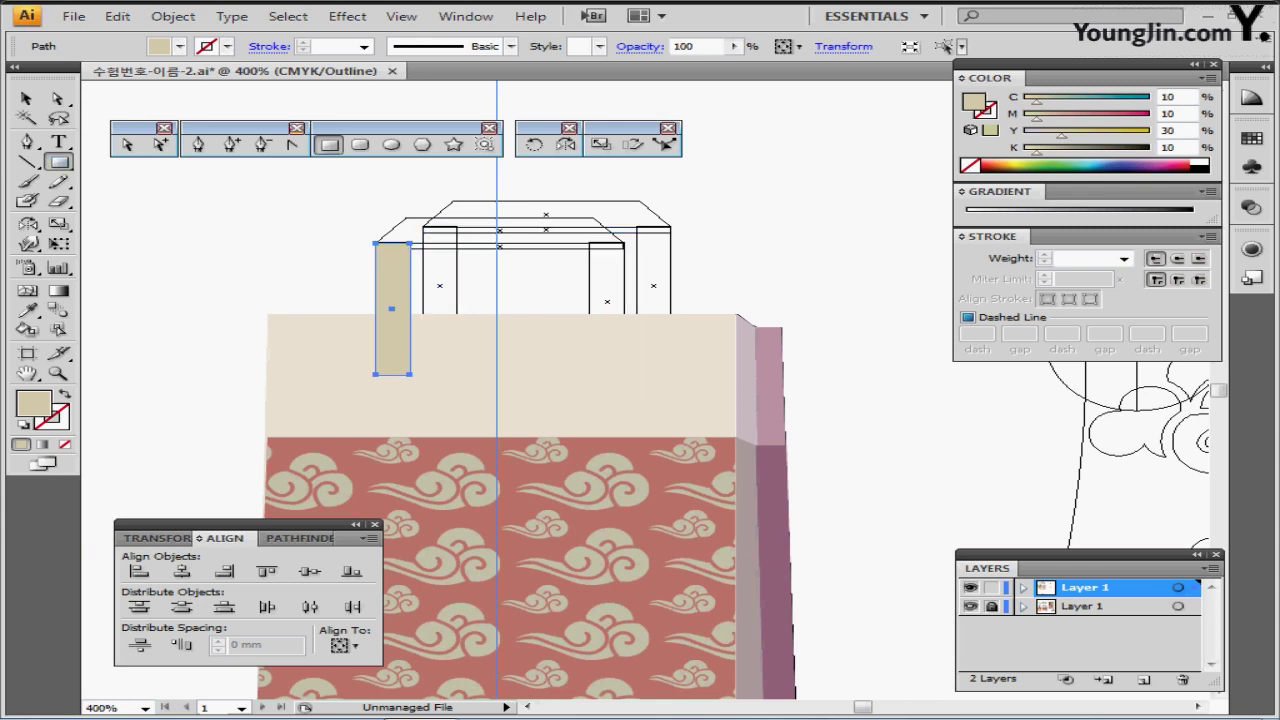
Step: Copy the beige upright horizontally onto the front handle's other upright and save the document
key(v)
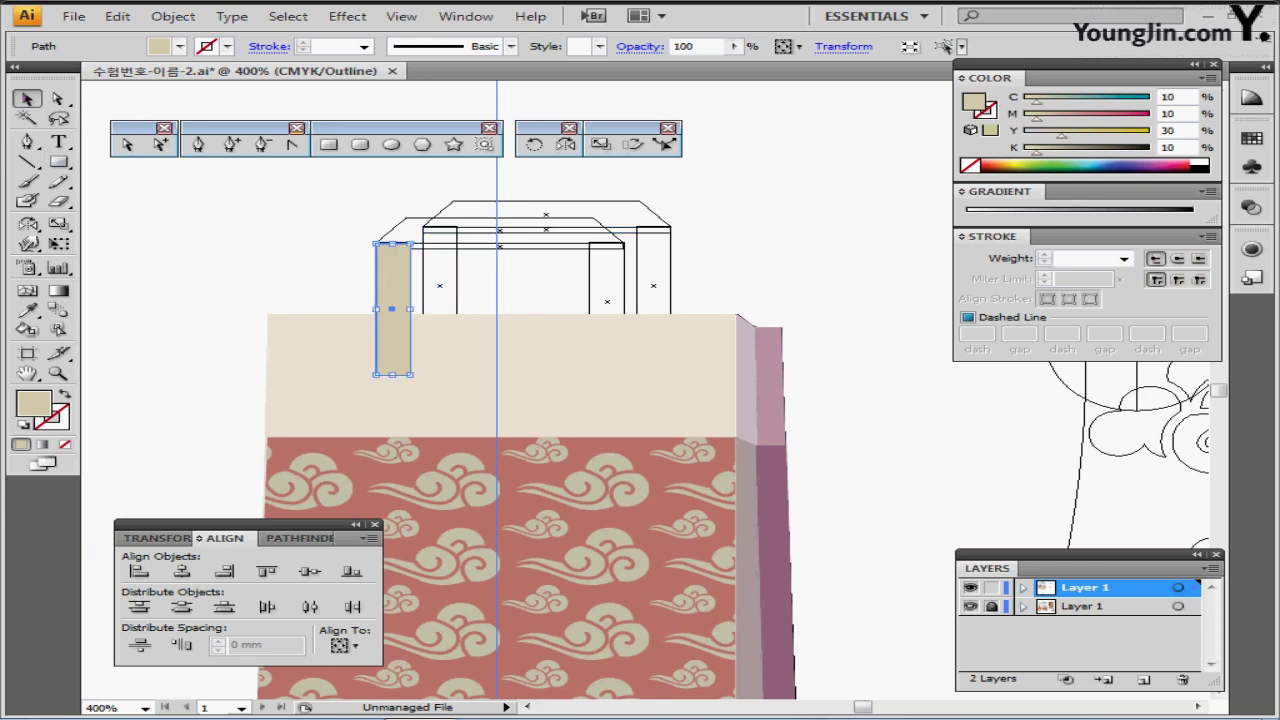
drag(410, 309, 607, 304)
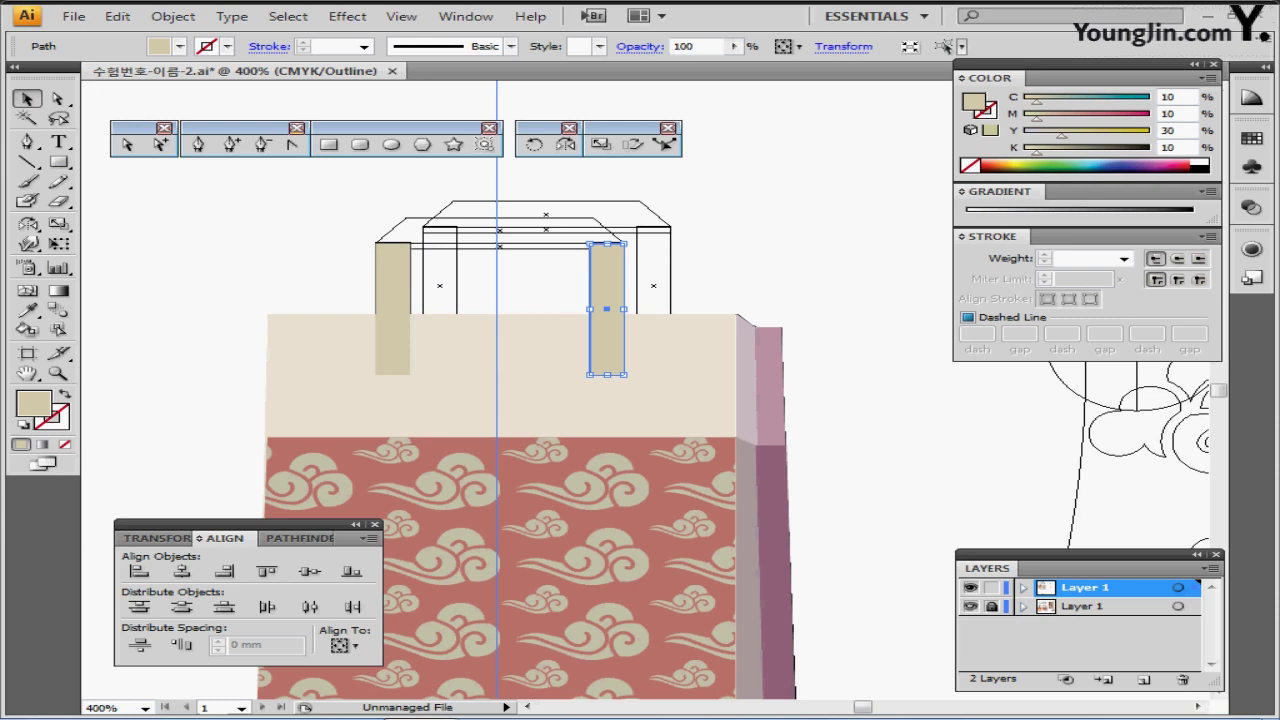
key(ctrl)
key(ctrl+s)
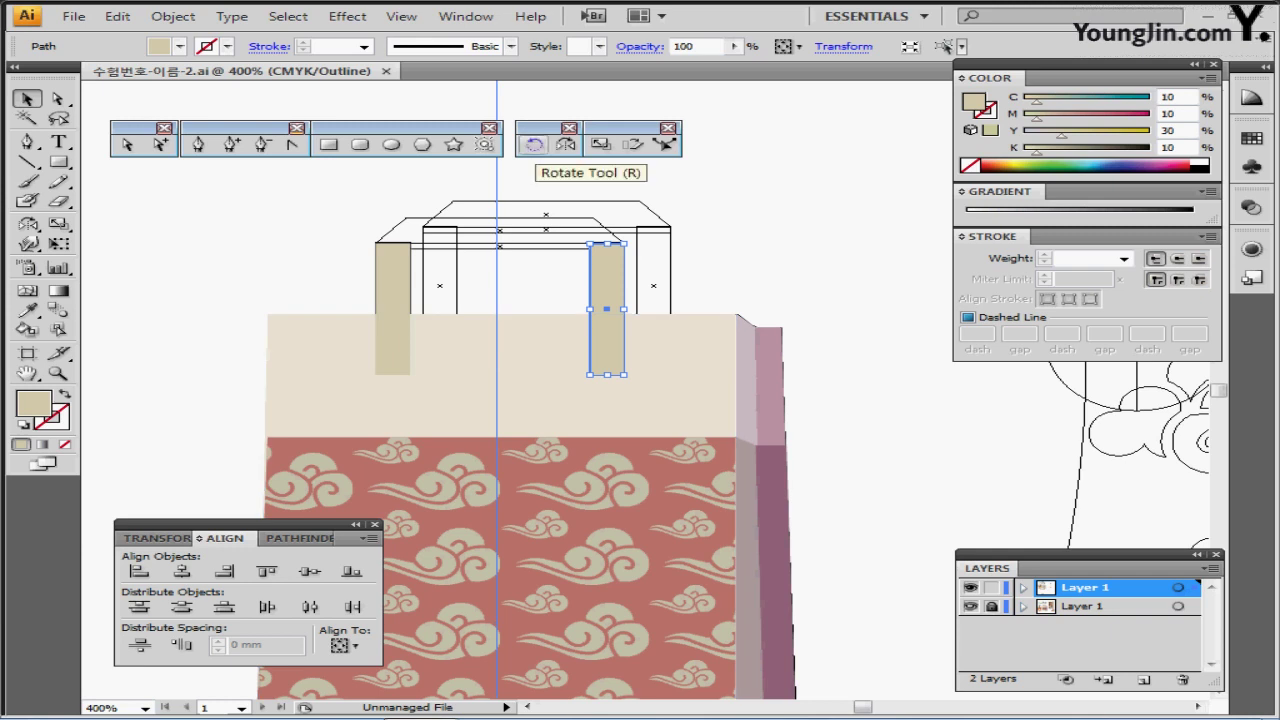
Step: Make a copy of the upright rotated 90° and place it across the top of the front handle
double_click(534, 145)
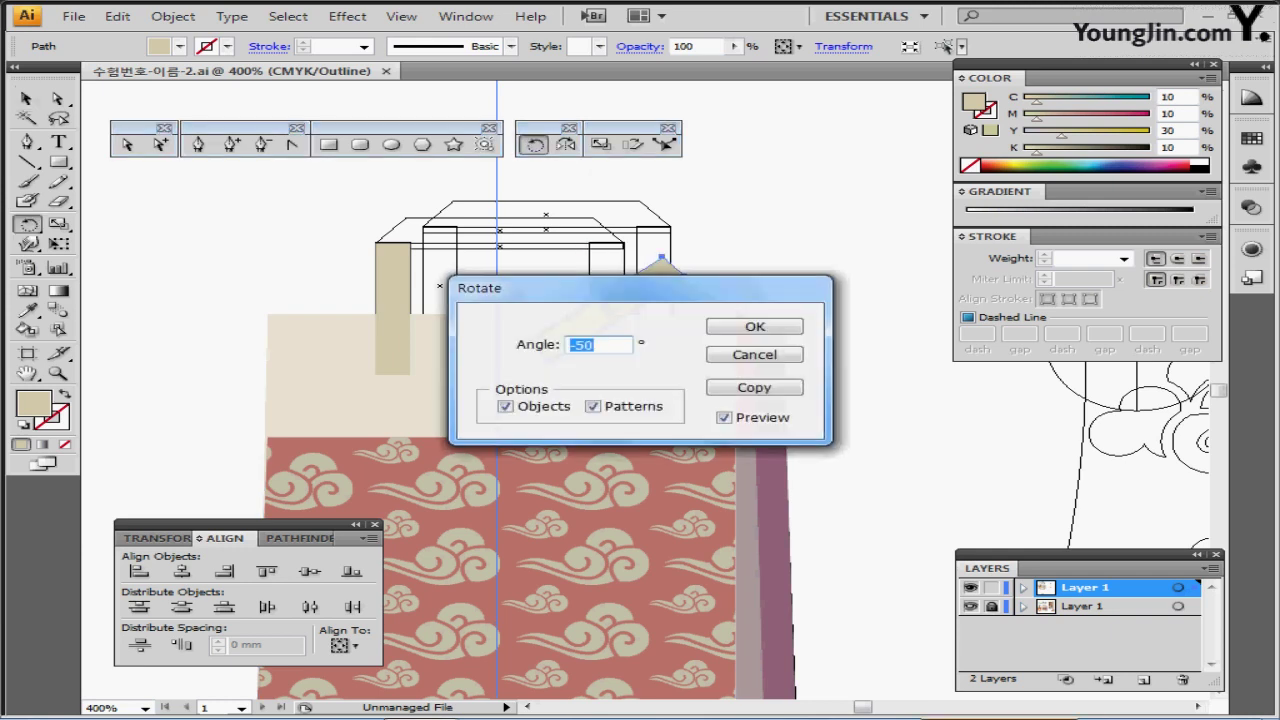
text(90)
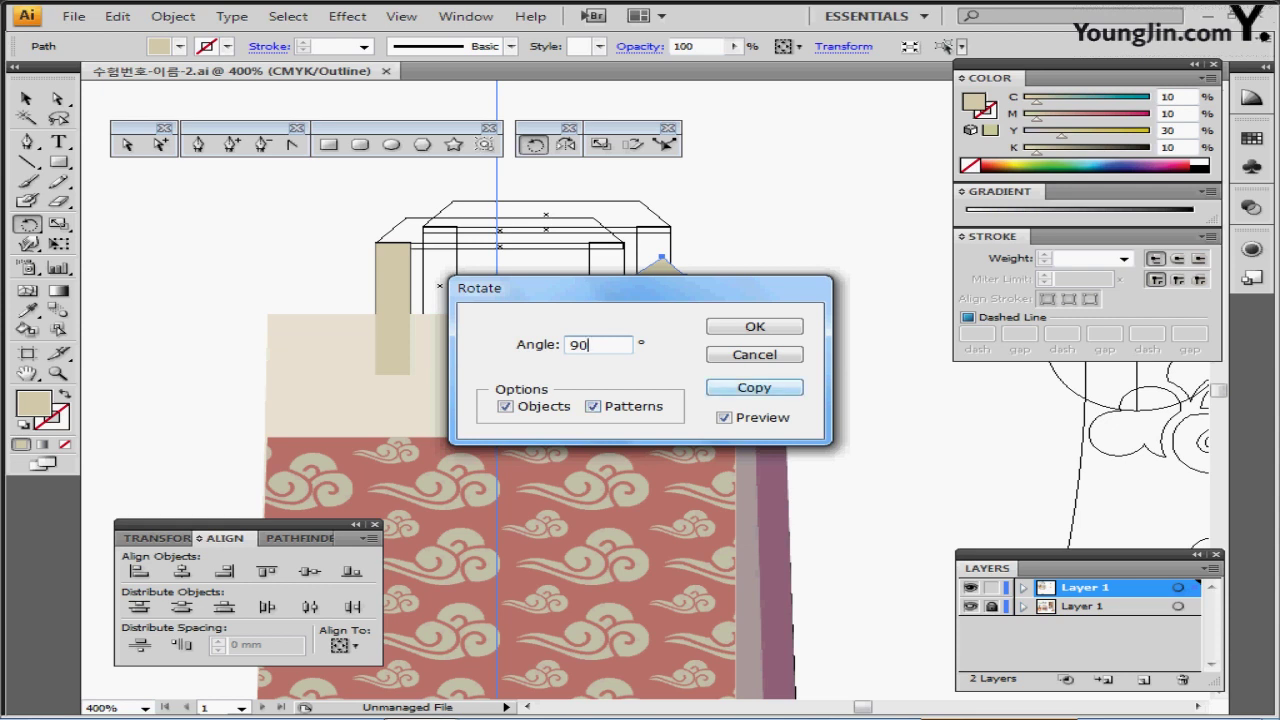
click(755, 387)
click(754, 387)
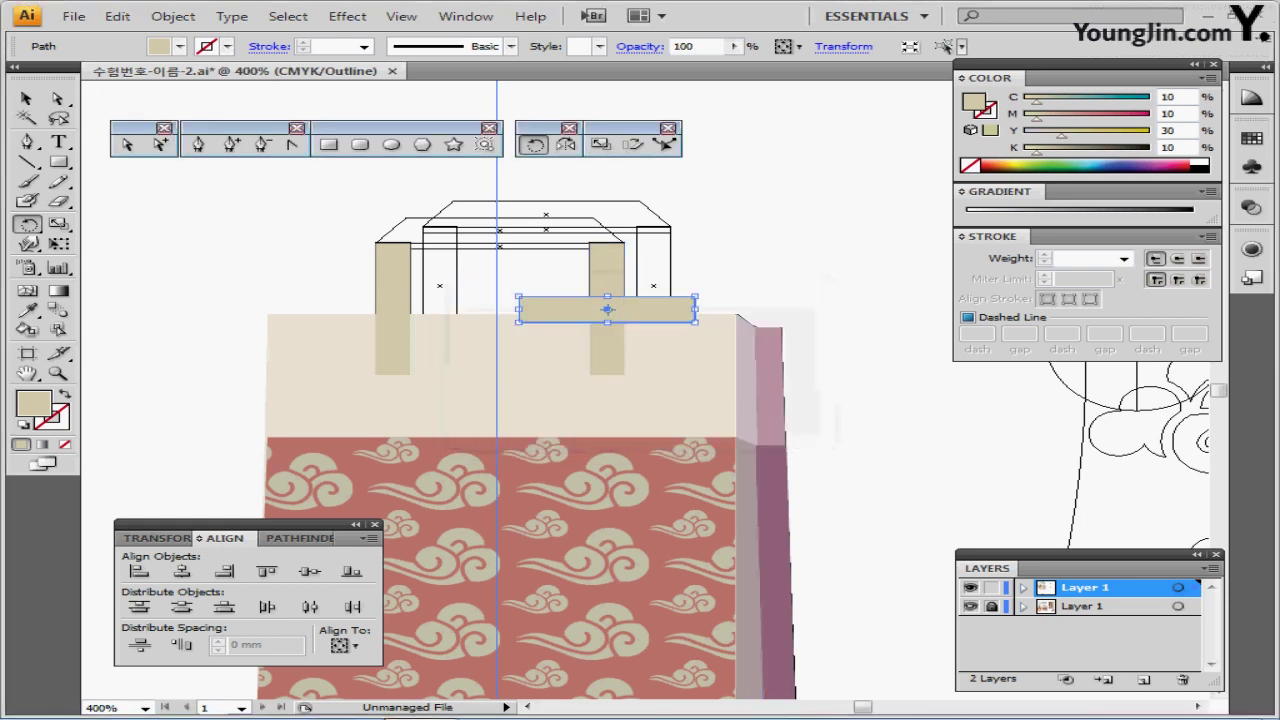
drag(657, 312, 512, 231)
Step: Align the left edges of the horizontal bar and the first upright, save the document, and deselect them
shift+click(393, 300)
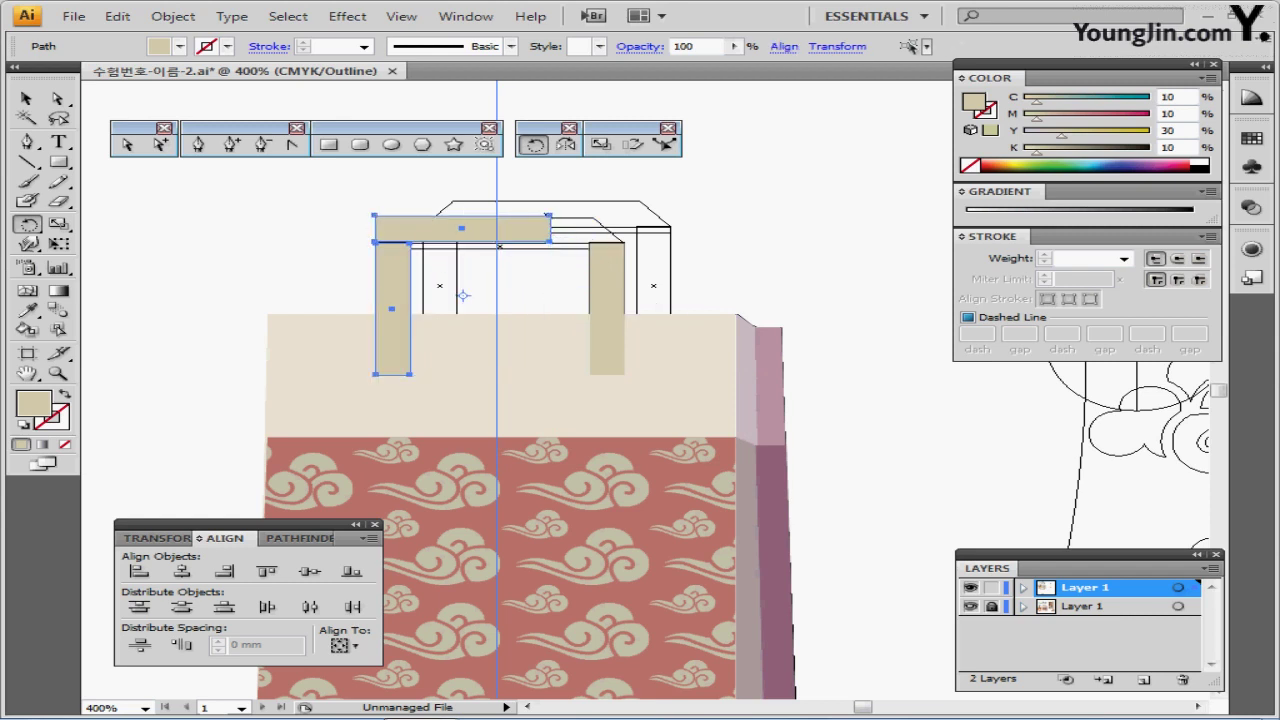
click(139, 571)
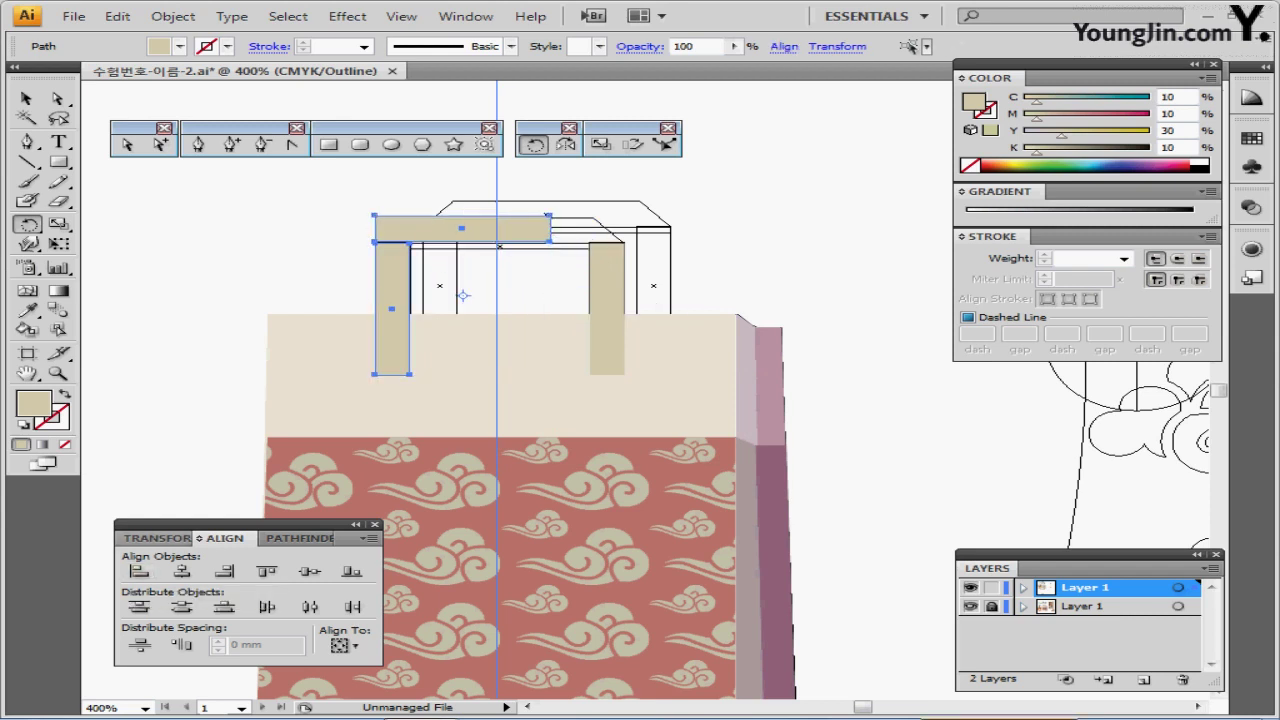
key(ctrl+s)
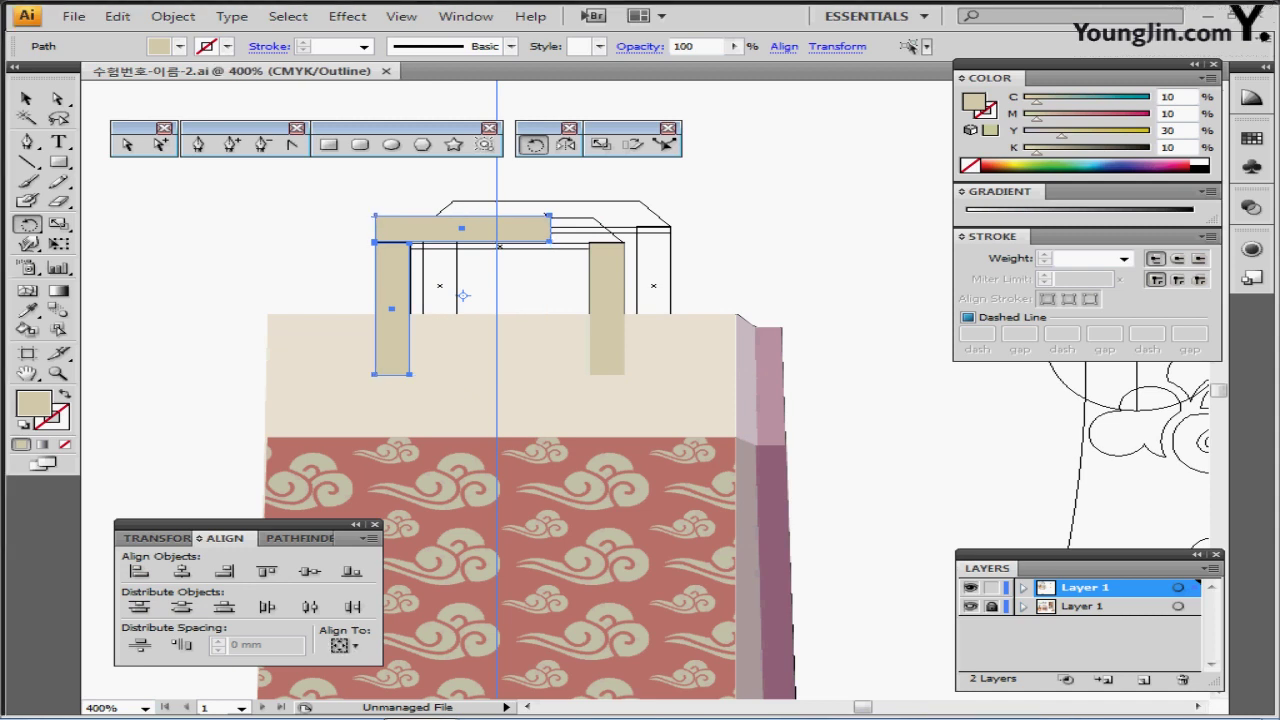
key(ctrl+shift+a)
Step: Stretch the horizontal handle bar to reach the outer edge of the second upright
click(514, 232)
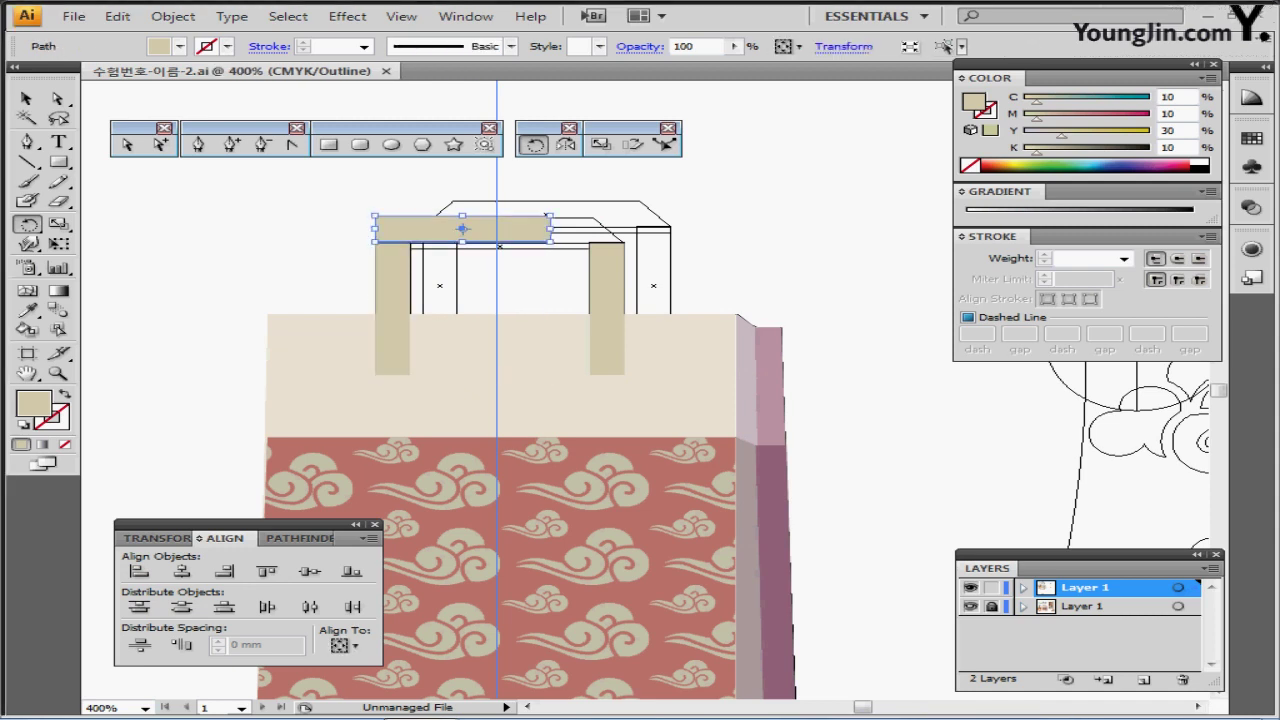
click(27, 98)
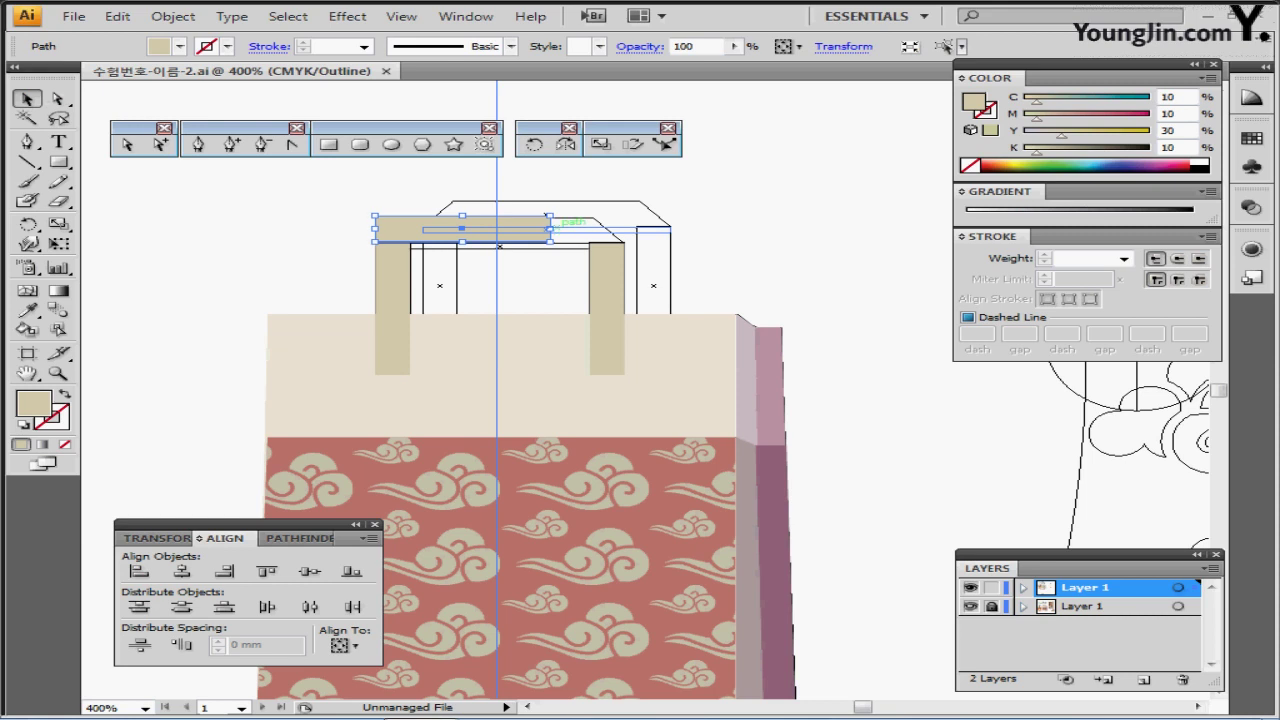
ctrl+click(634, 306)
drag(634, 306, 634, 262)
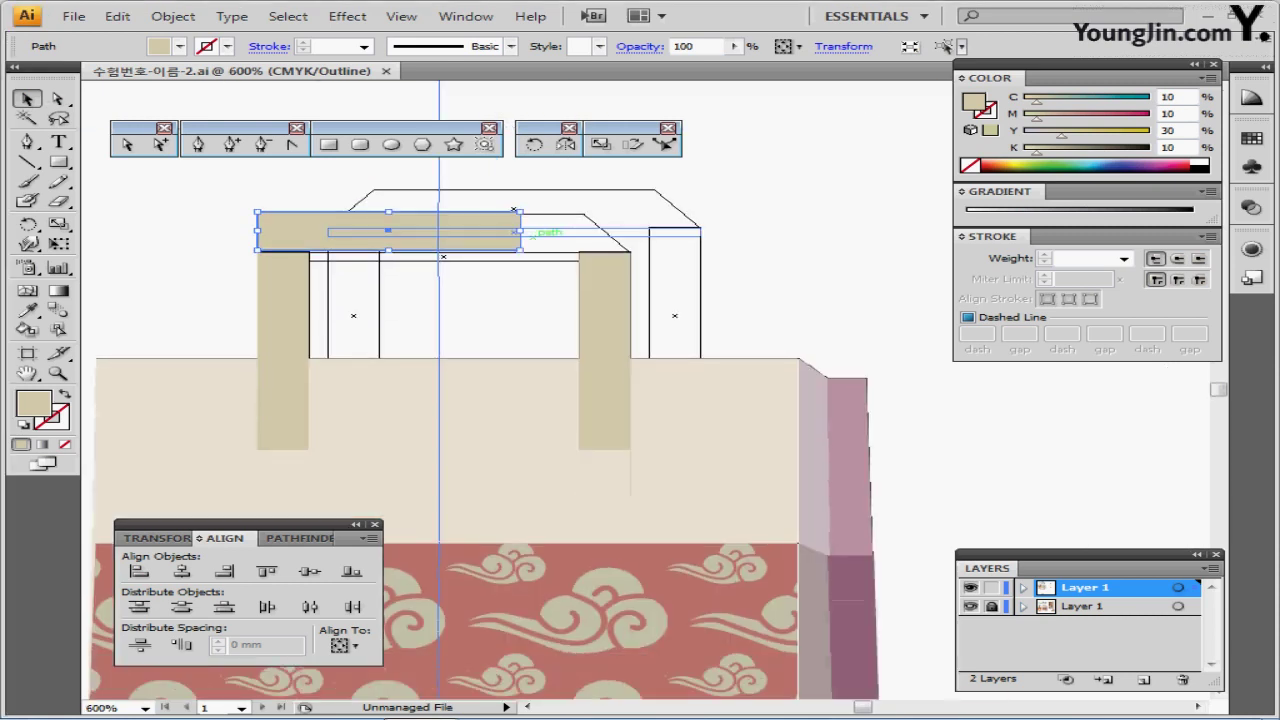
drag(520, 230, 630, 231)
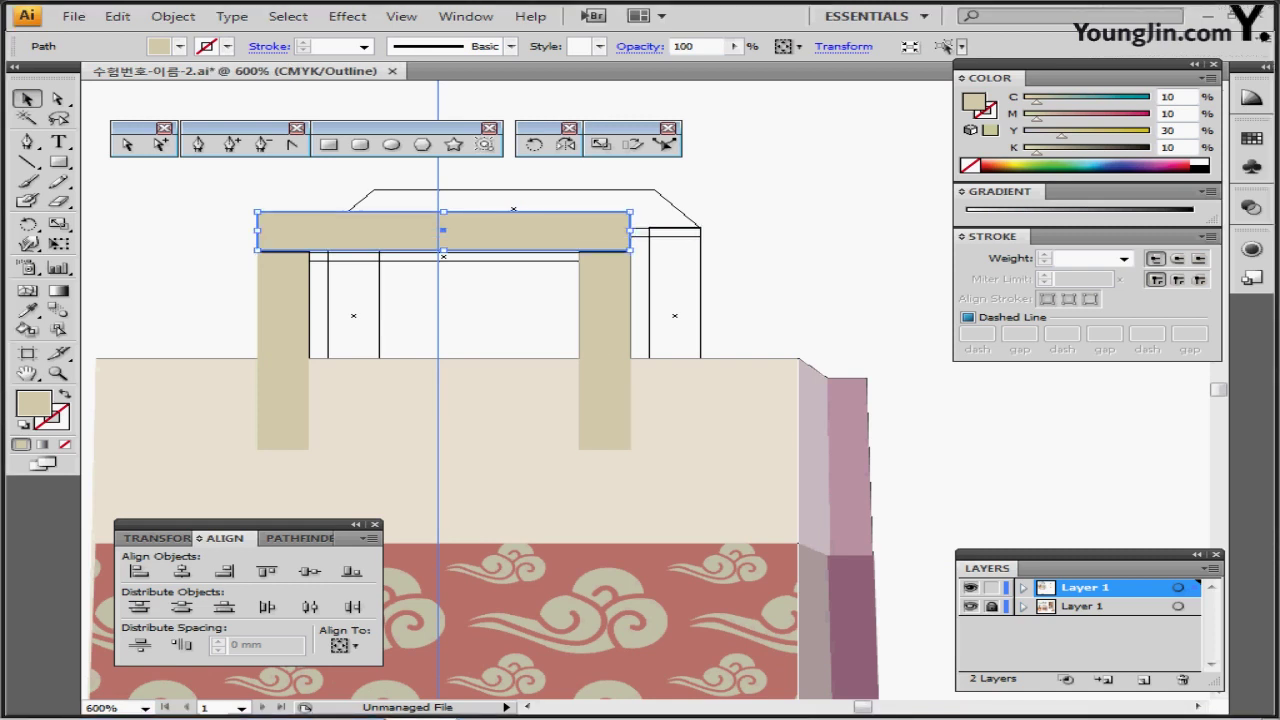
Step: Copy the top bar down and flatten it into a thin strip along the bar's lower edge, matching the reference outline
click(401, 16)
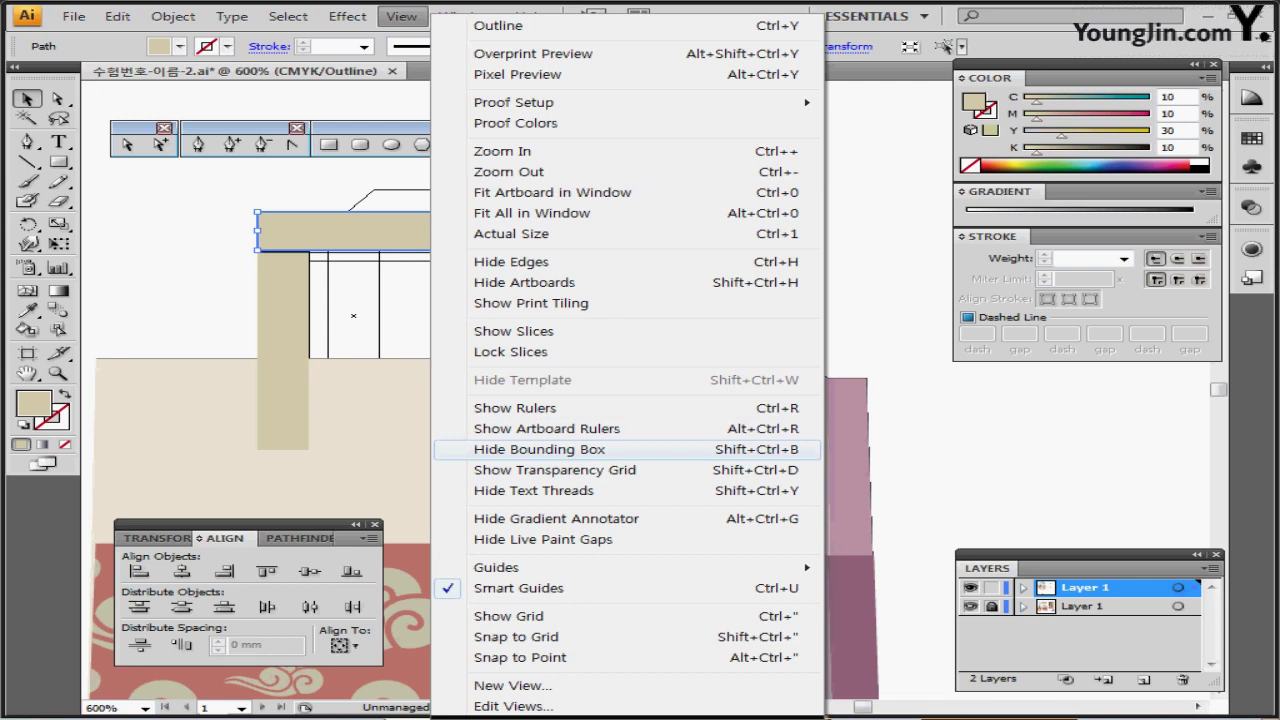
click(401, 16)
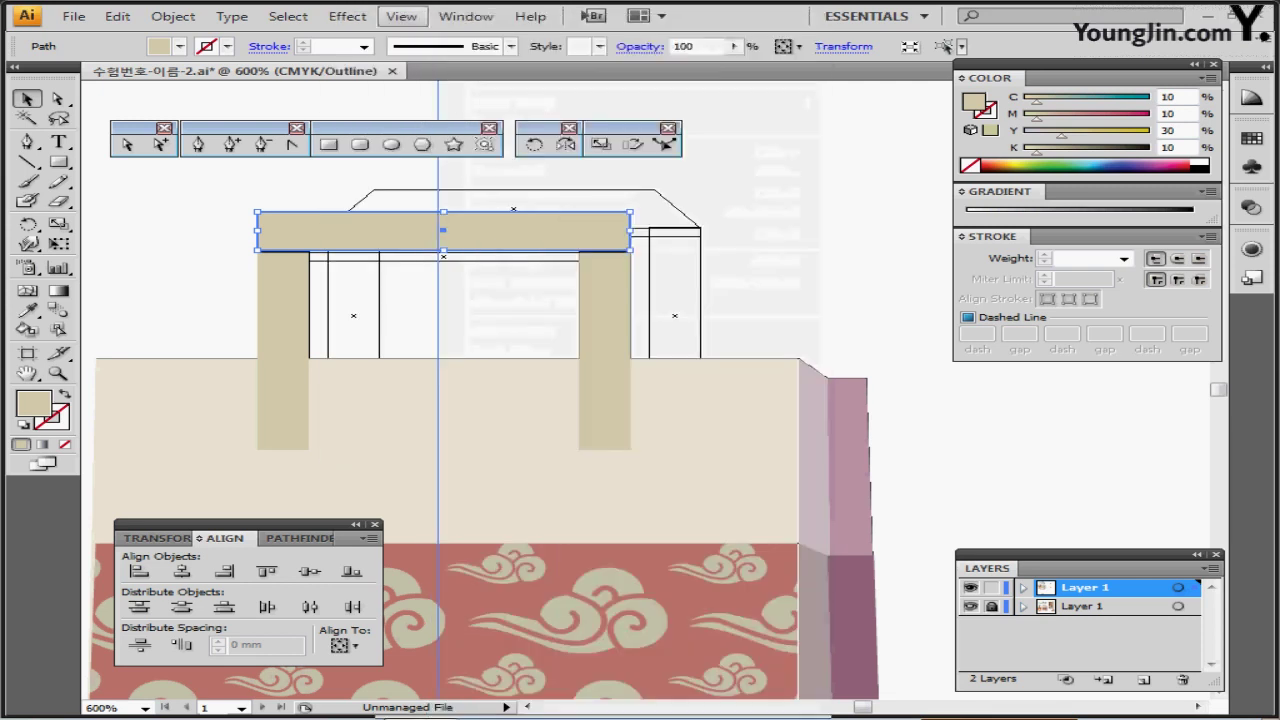
key(ctrl+shift+b)
drag(505, 230, 443, 256)
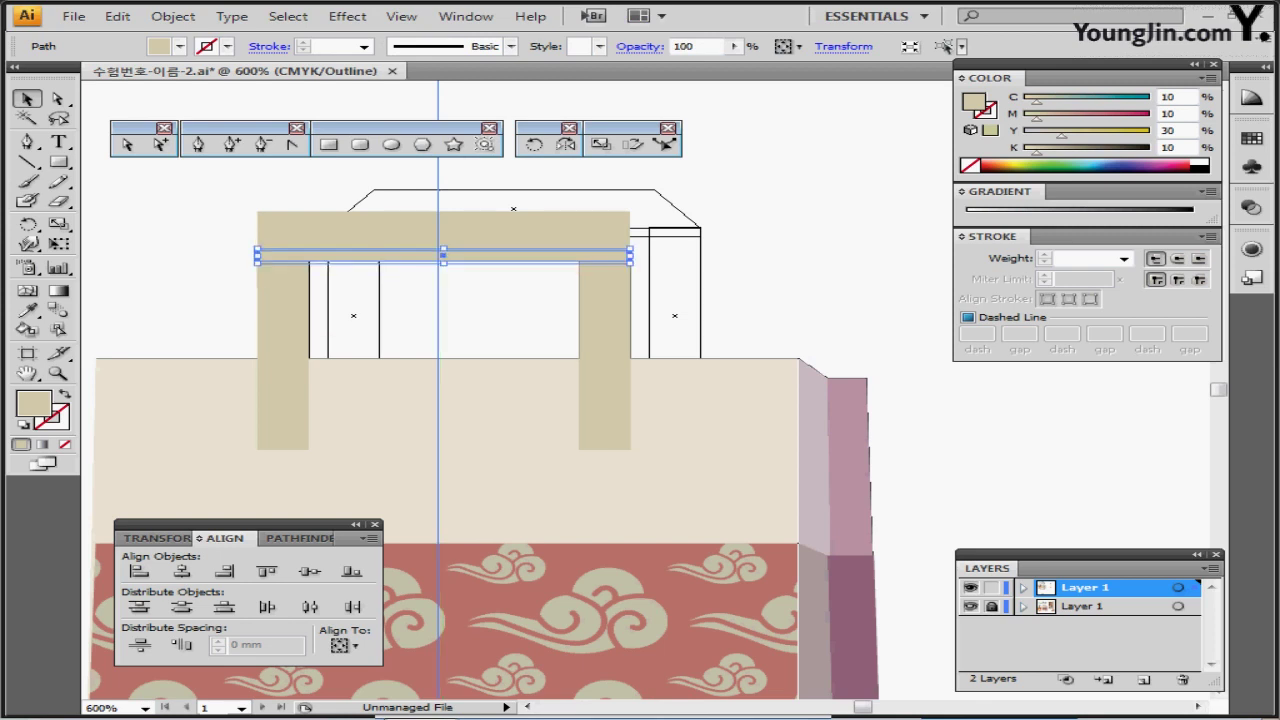
Step: Fill the thin strip under the handle's top bar with the brown reference swatch below the artboard and save the document
key(ctrl+minus)
key(ctrl+minus)
drag(650, 450, 546, 188)
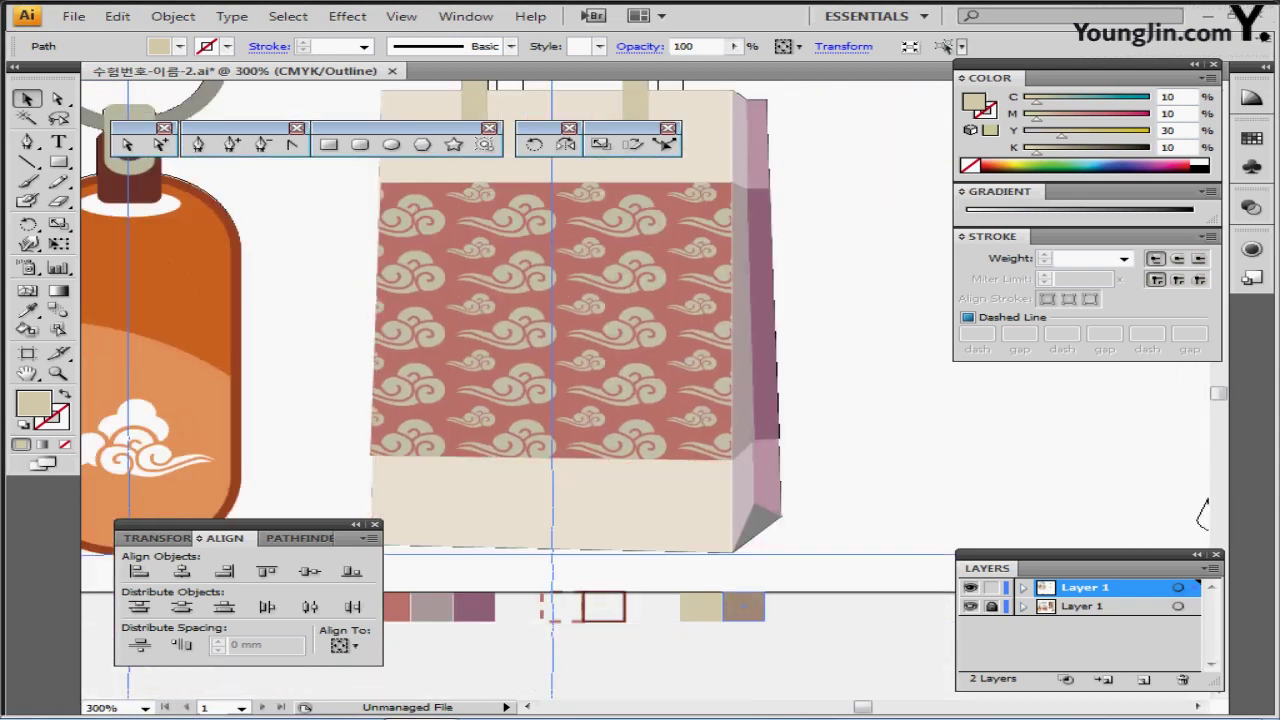
key(i)
click(741, 607)
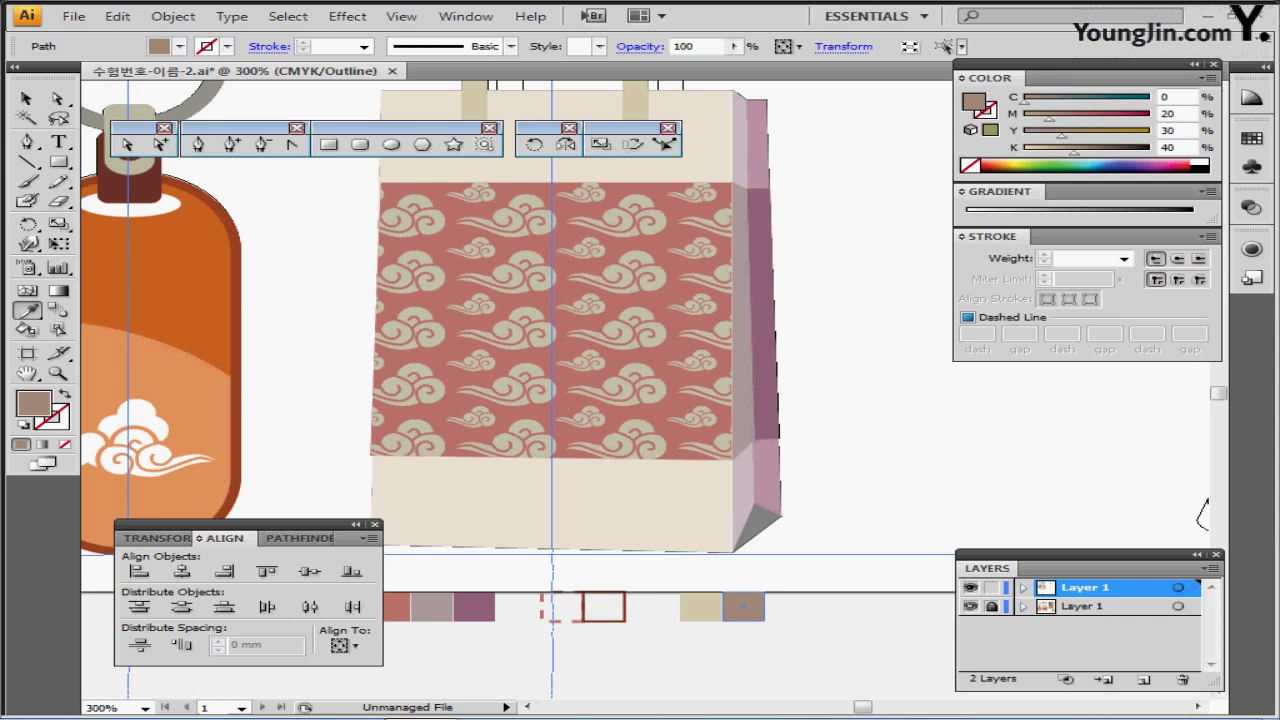
key(ctrl+s)
drag(550, 230, 498, 439)
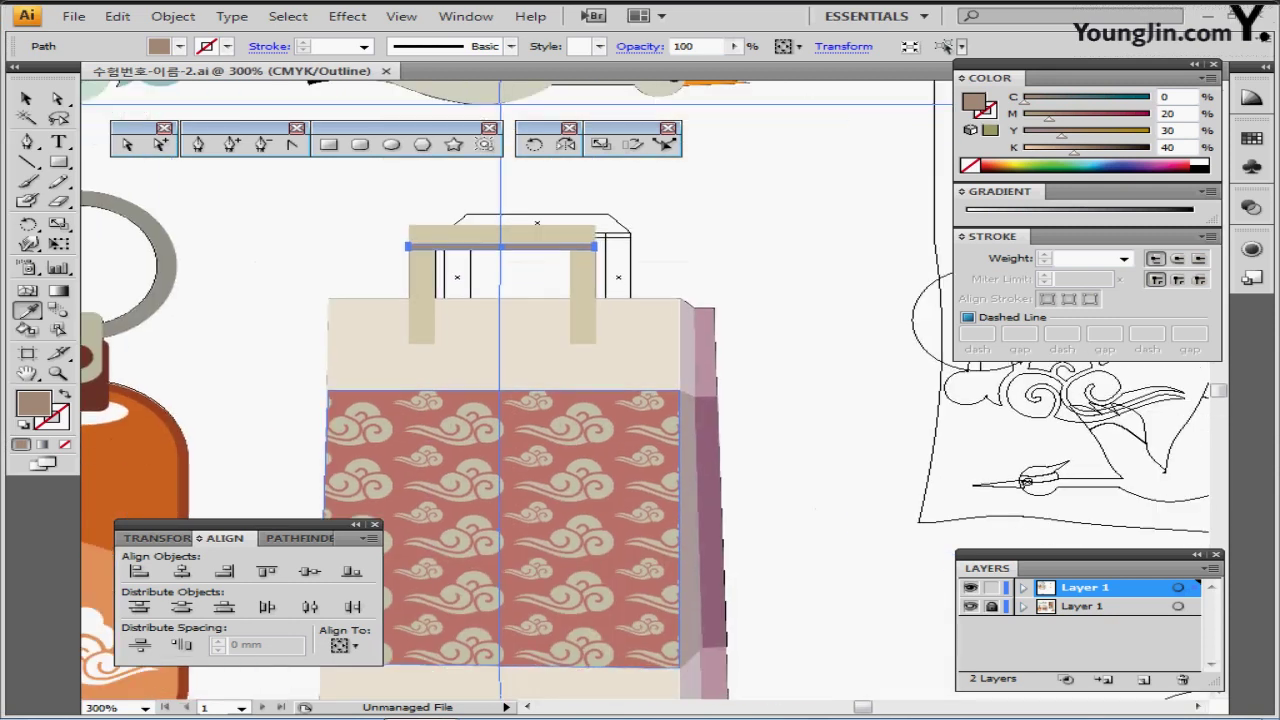
Step: Hide the reference layer and scale the upper anchor points of the handle's top bar to 75% to taper it
ctrl+click(569, 330)
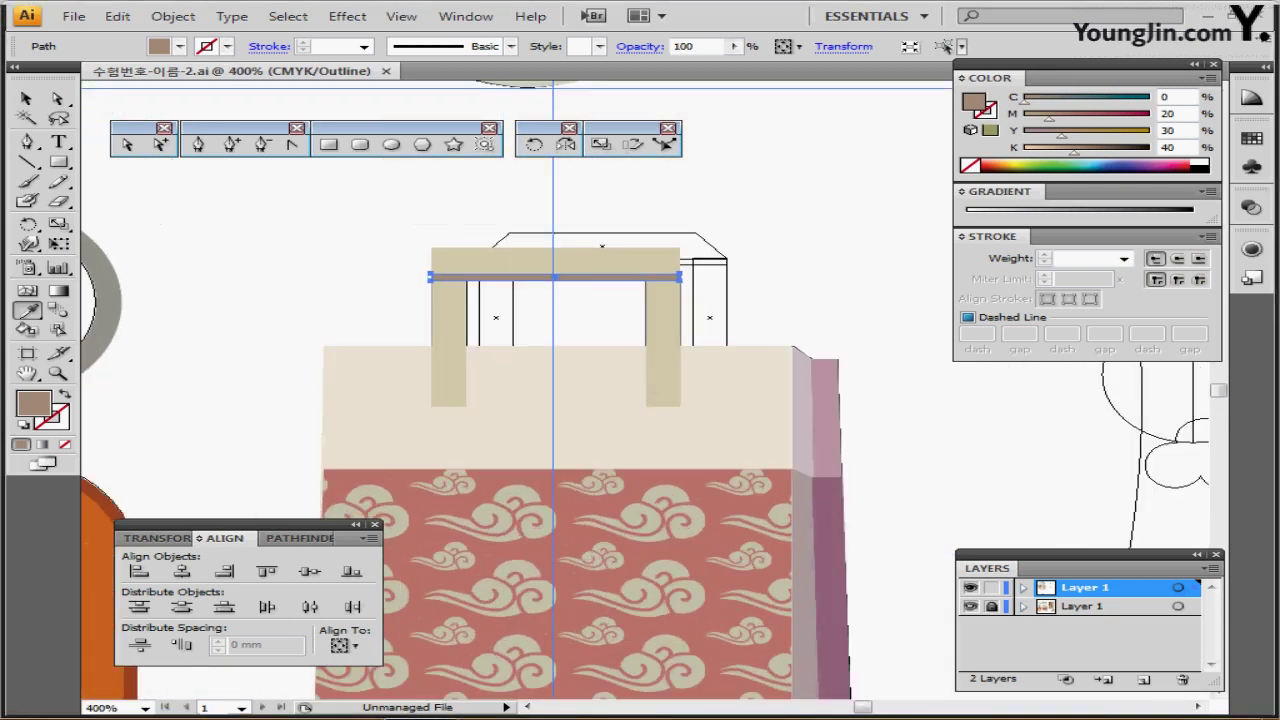
drag(569, 330, 526, 326)
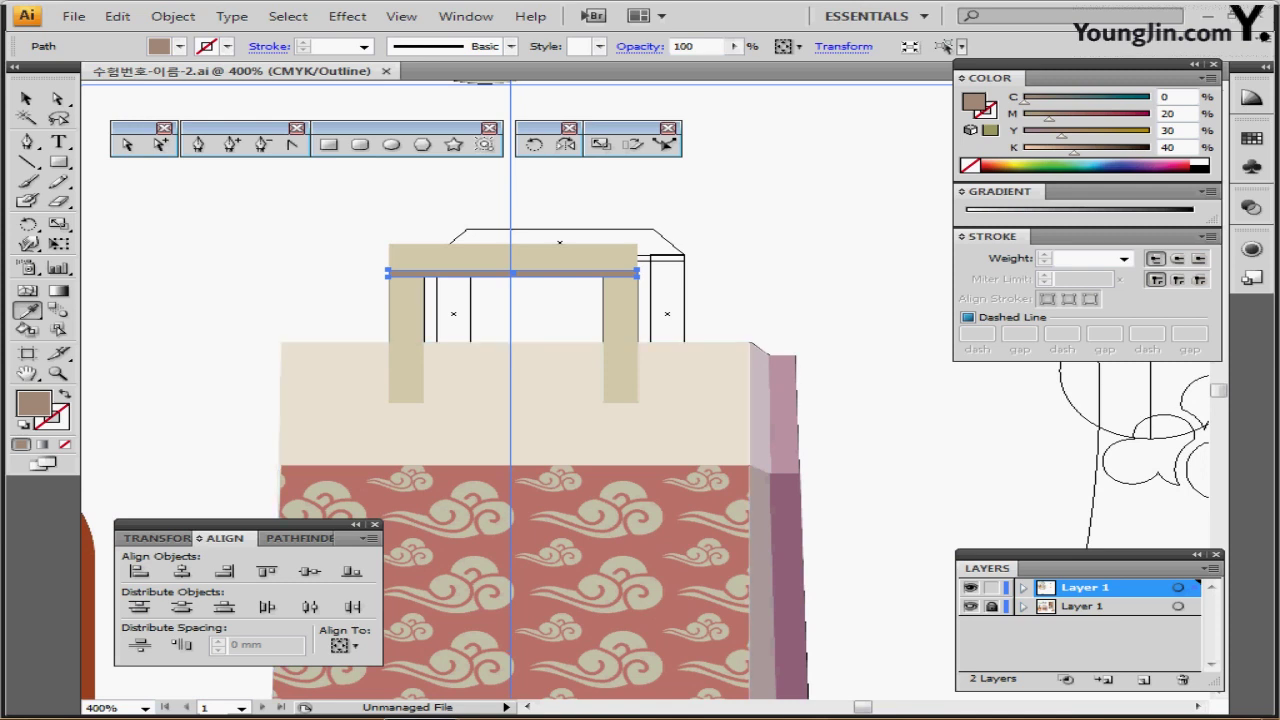
click(58, 98)
click(970, 607)
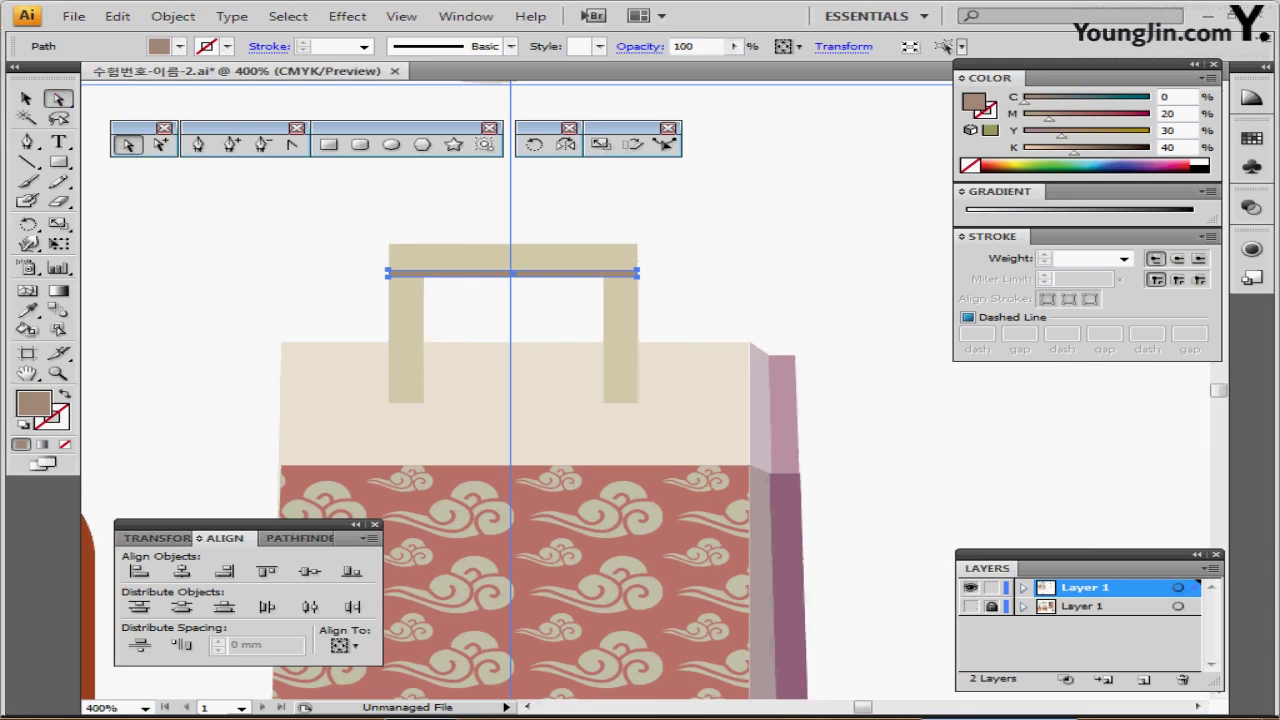
drag(355, 224, 675, 259)
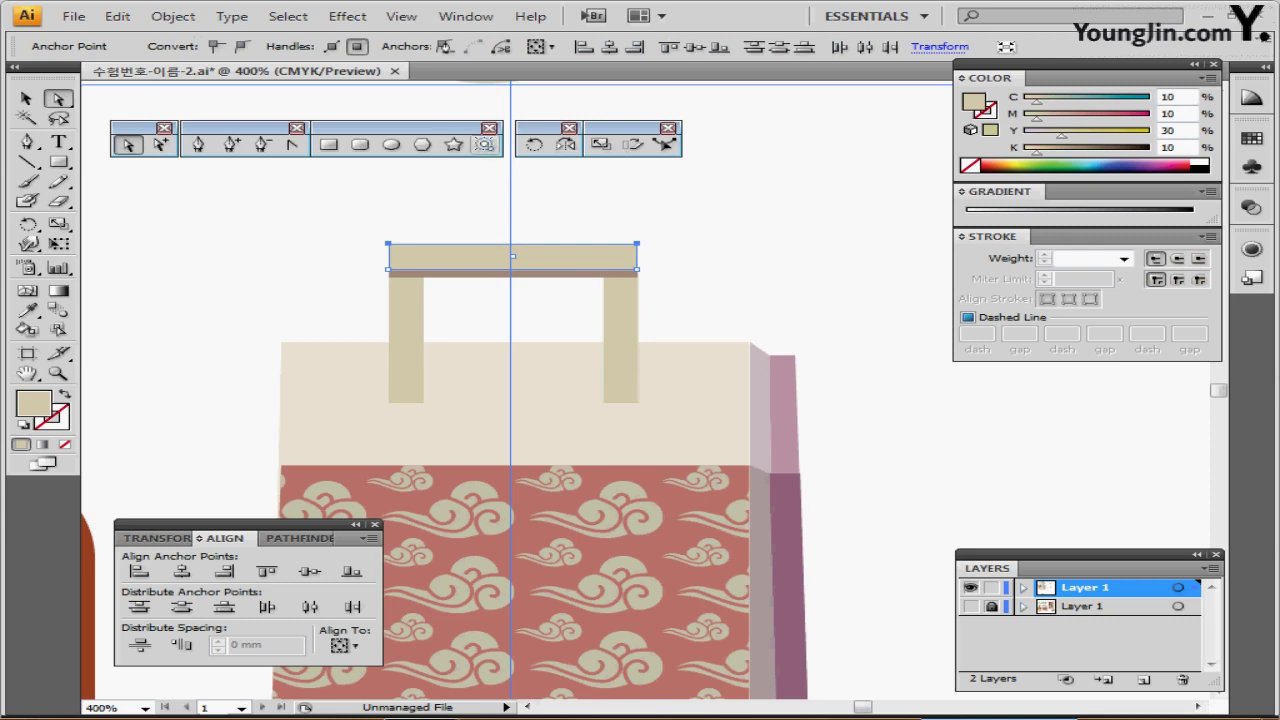
double_click(601, 144)
drag(660, 375, 699, 345)
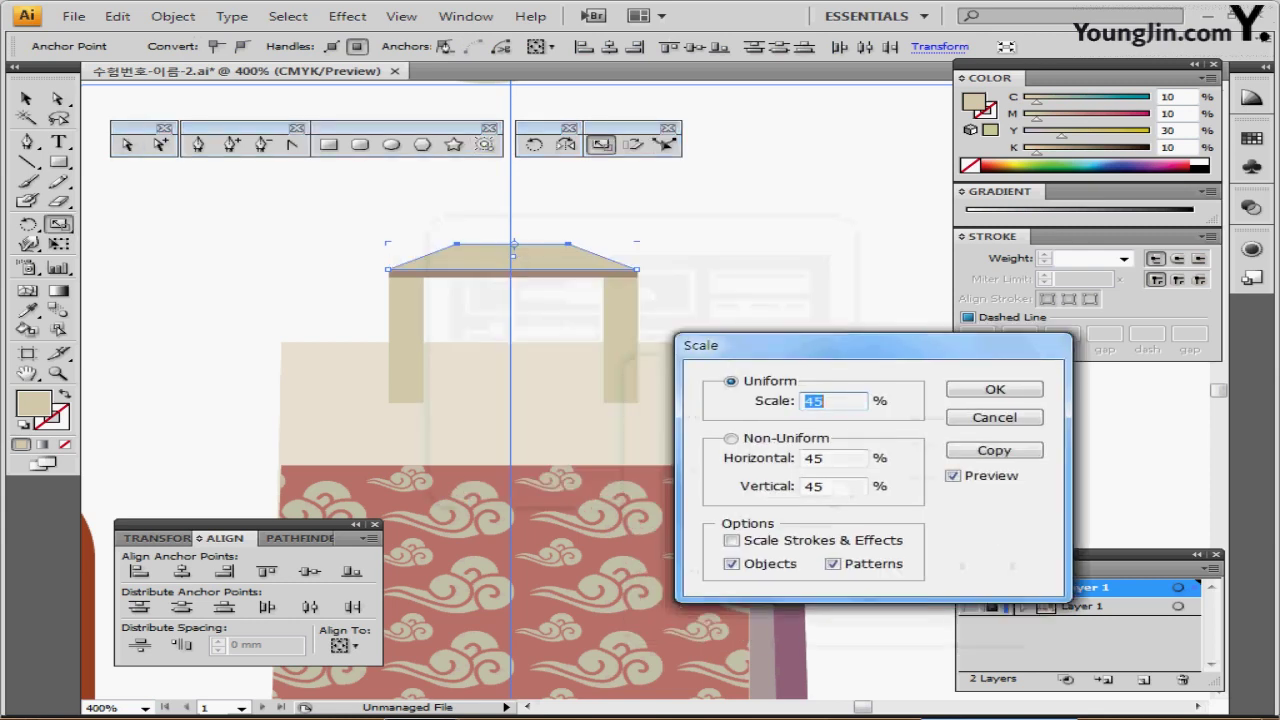
text(75)
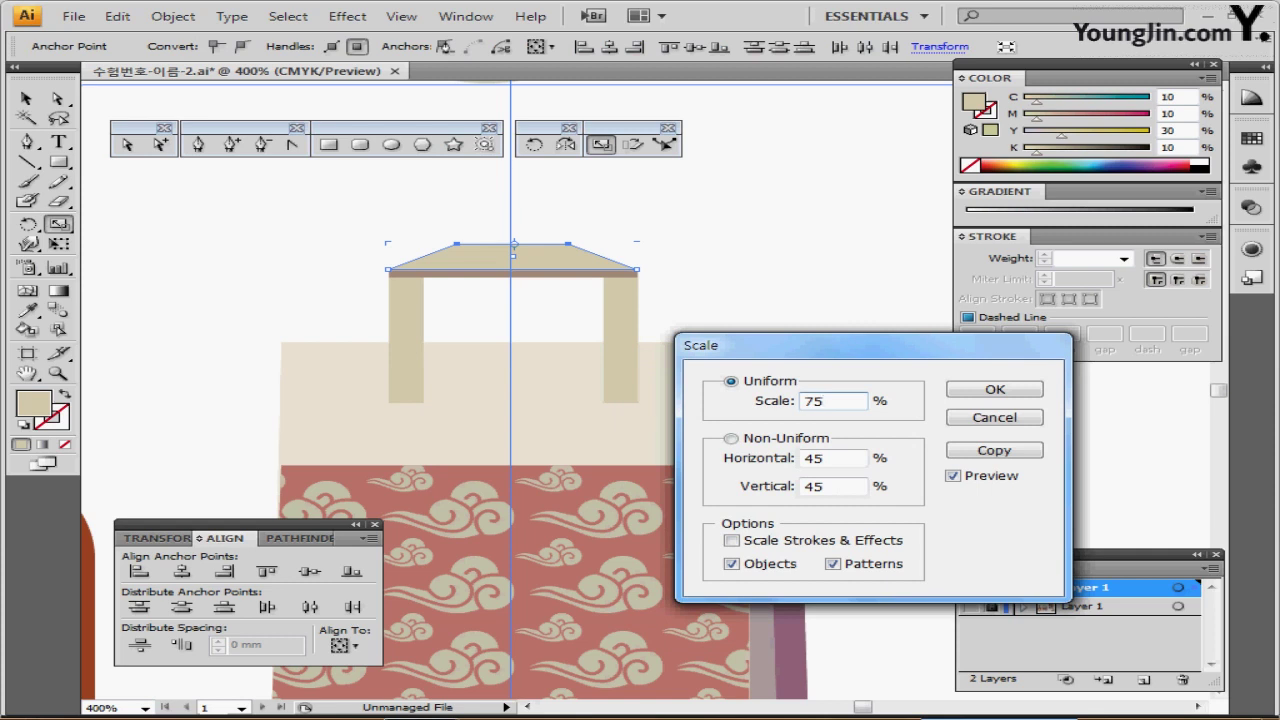
key(Return)
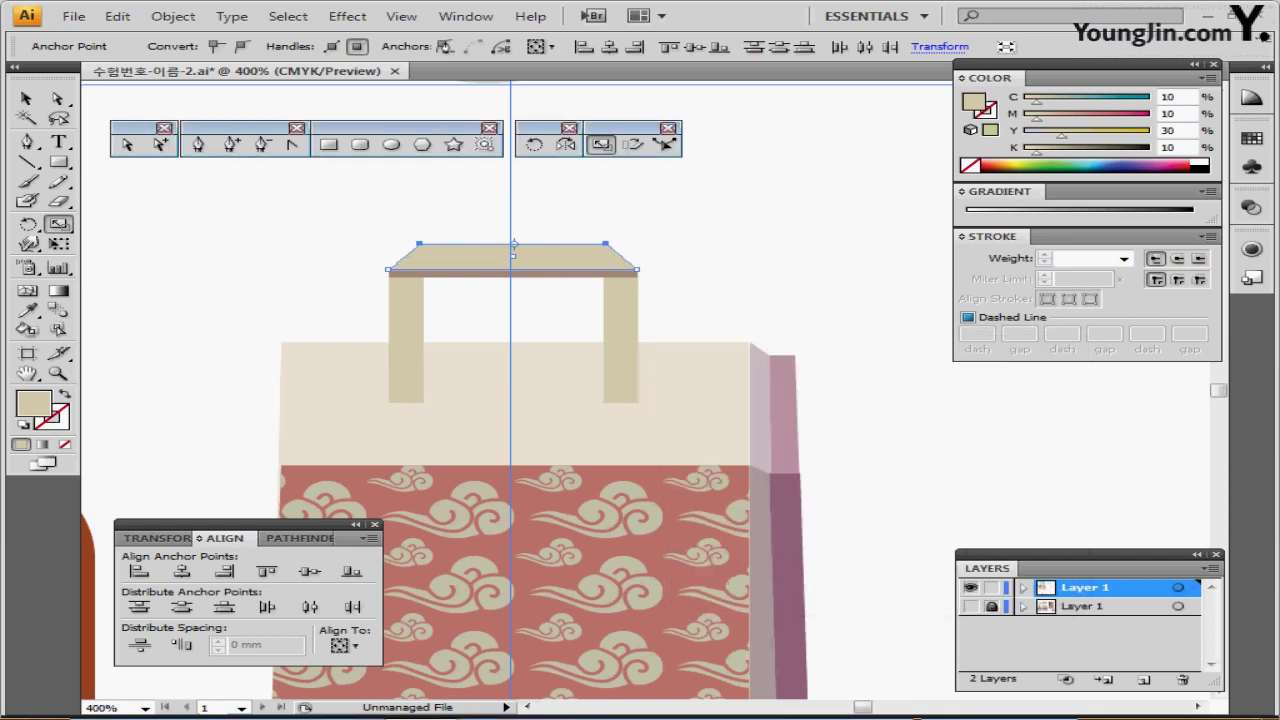
Step: Show the reference layer again, copy the whole handle onto the rear handle's outline, and send the copy behind the bag
click(27, 98)
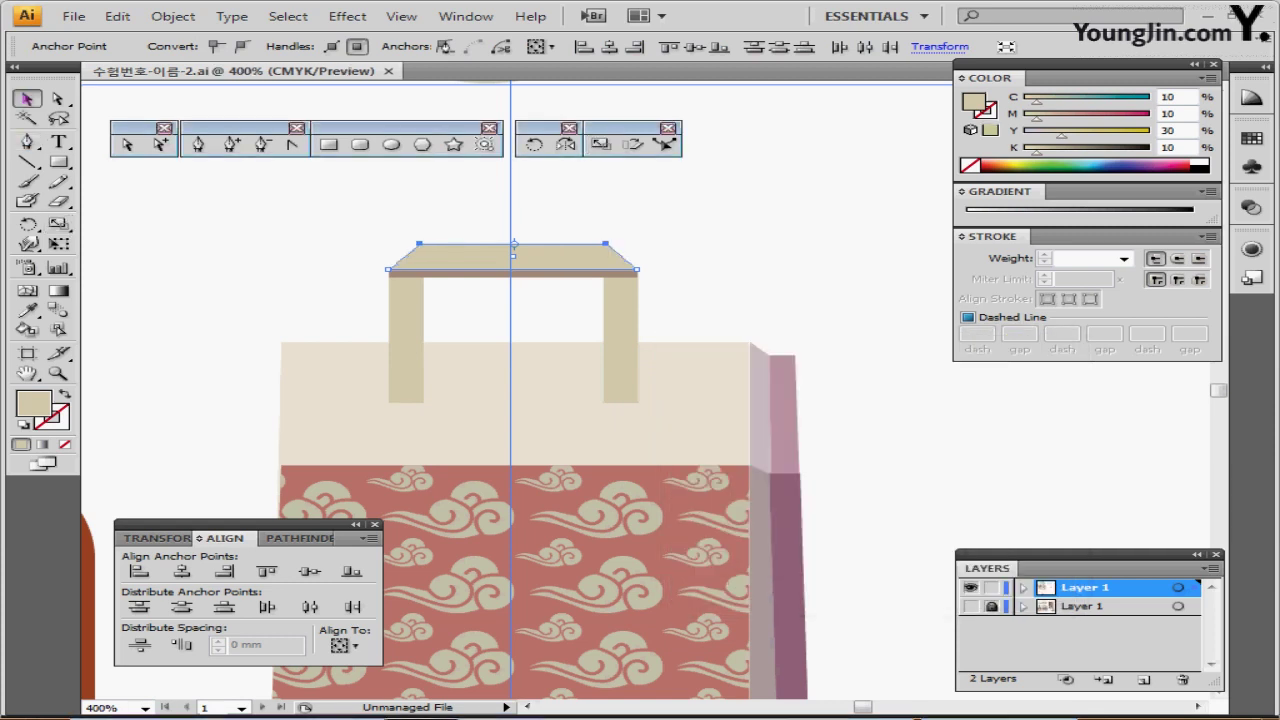
drag(318, 241, 636, 294)
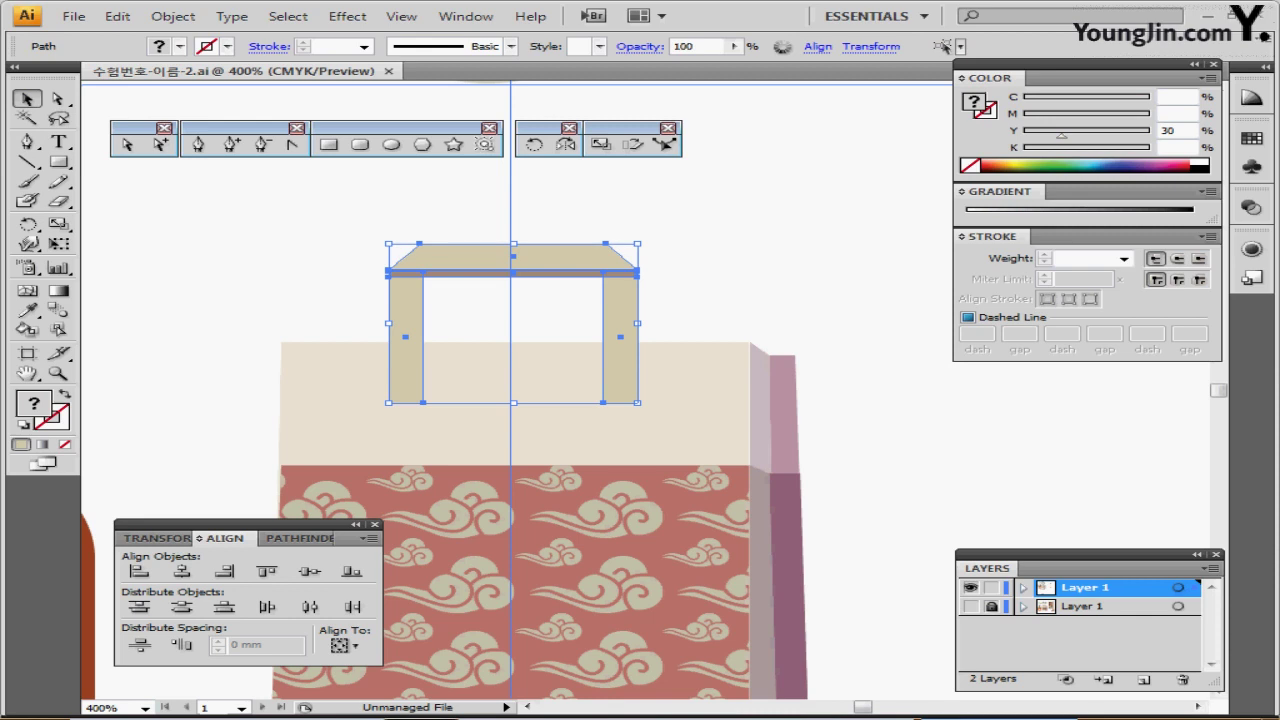
click(970, 606)
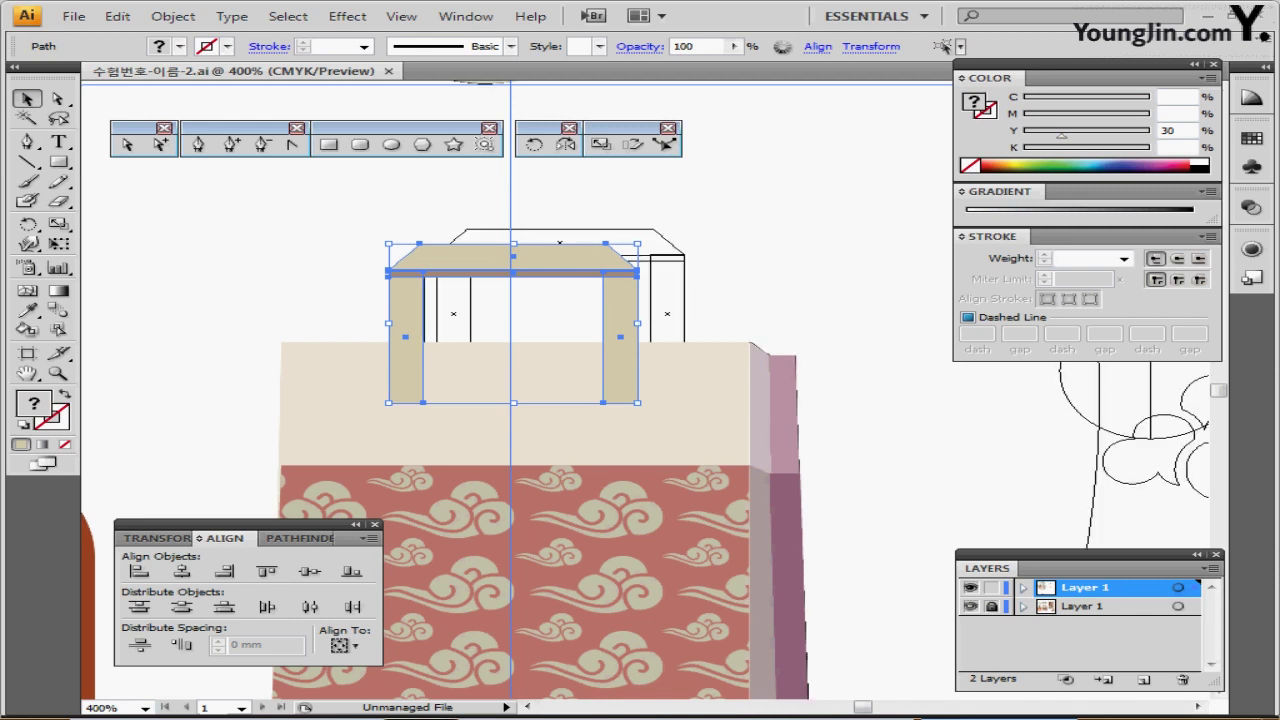
drag(621, 289, 683, 286)
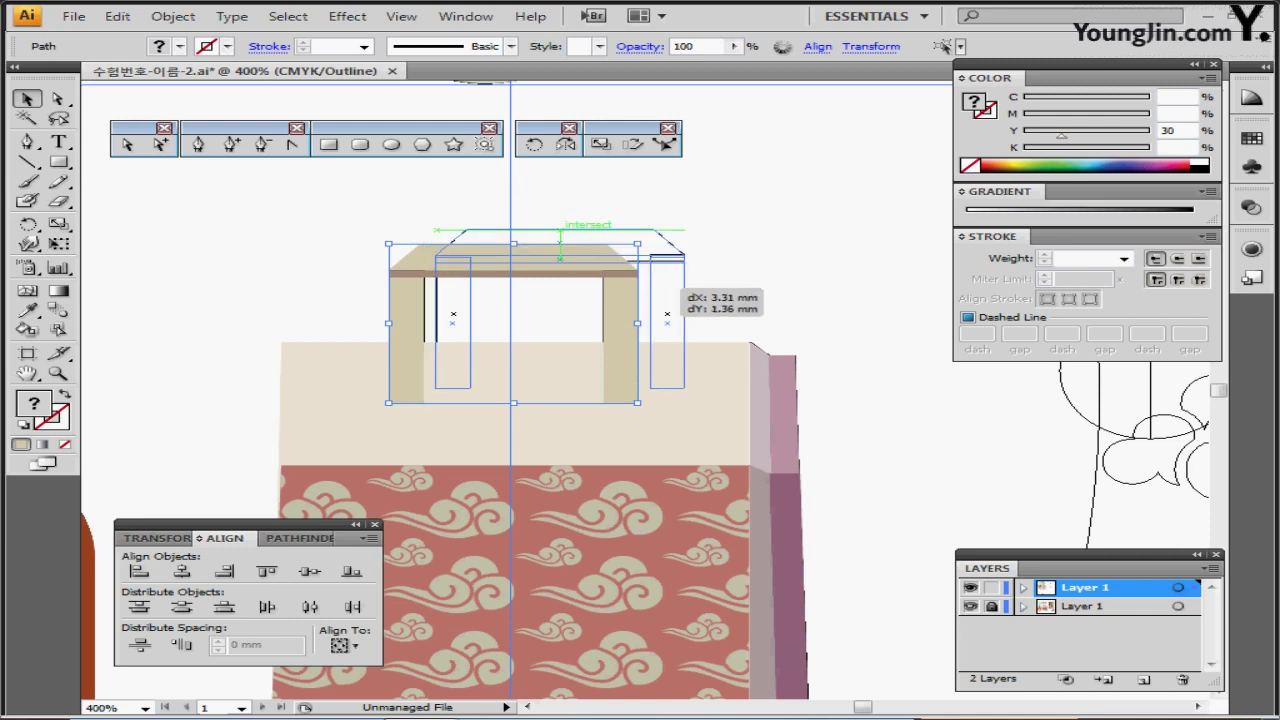
drag(683, 286, 683, 286)
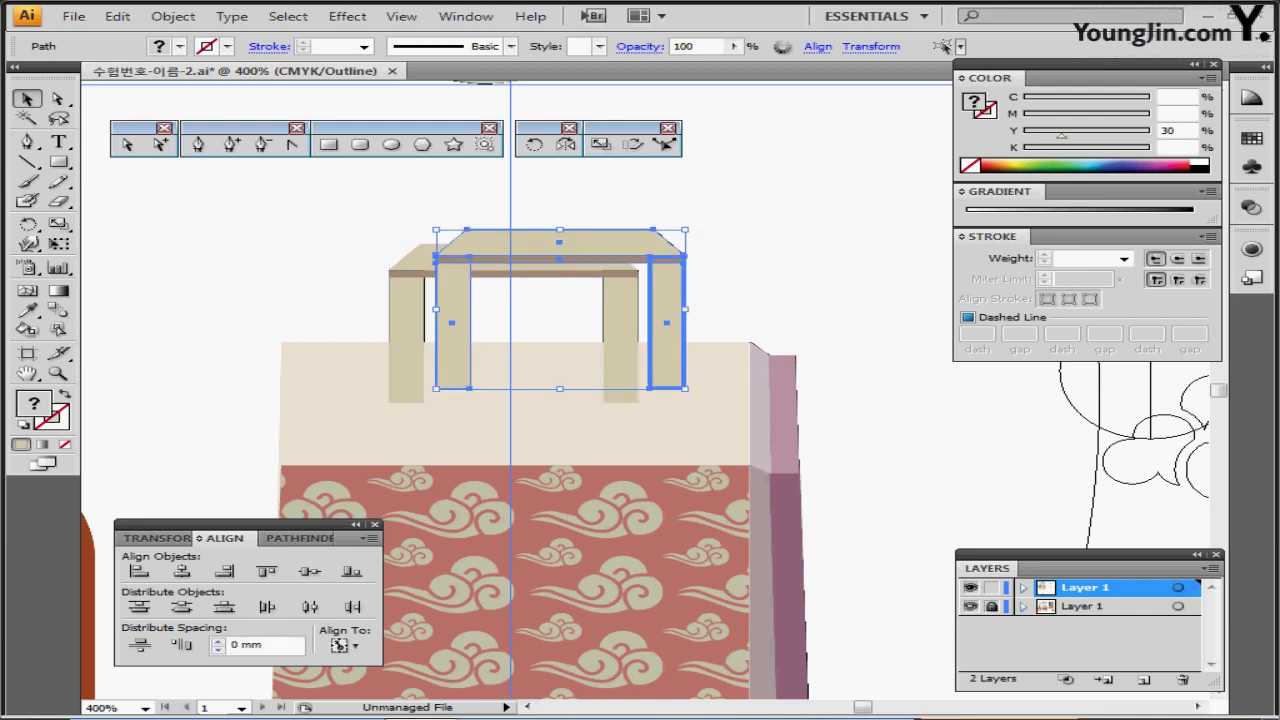
key(ctrl+shift+[)
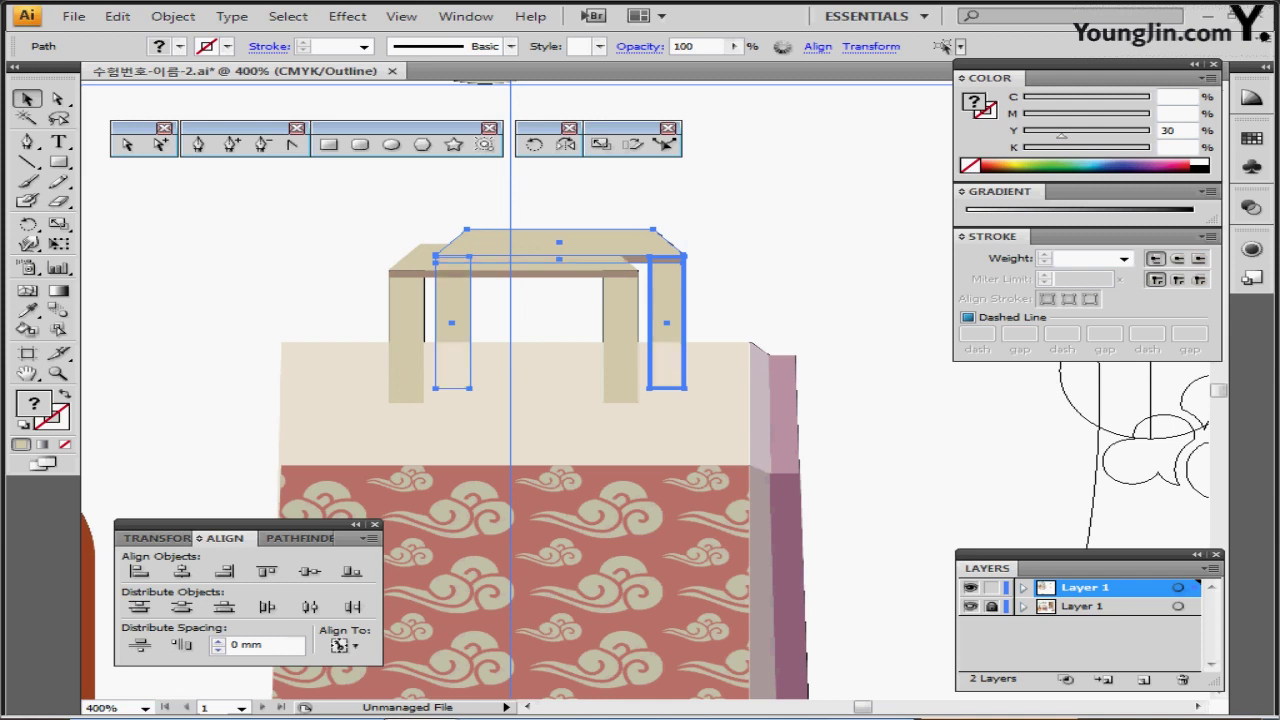
key(ctrl+shift+a)
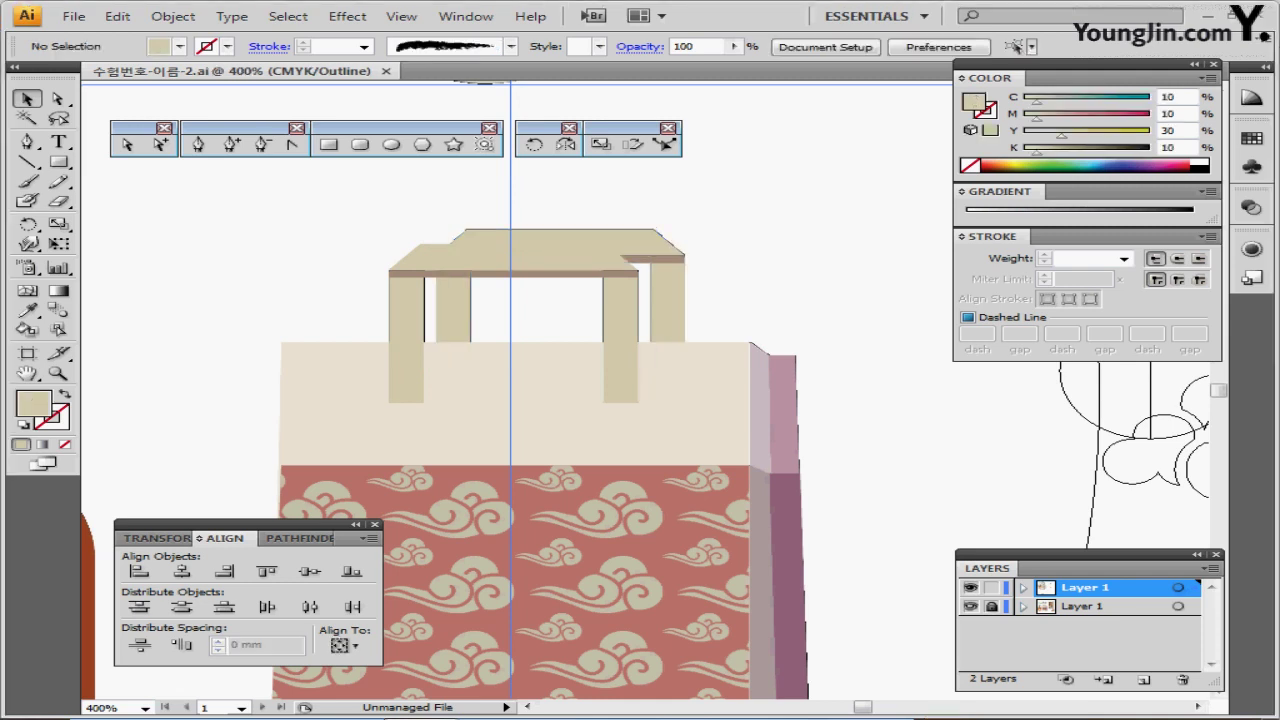
Step: Create a 27 × 21 mm ellipse centered on the bag's cloud-patterned band and fill it white
key(ctrl+minus)
key(ctrl+minus)
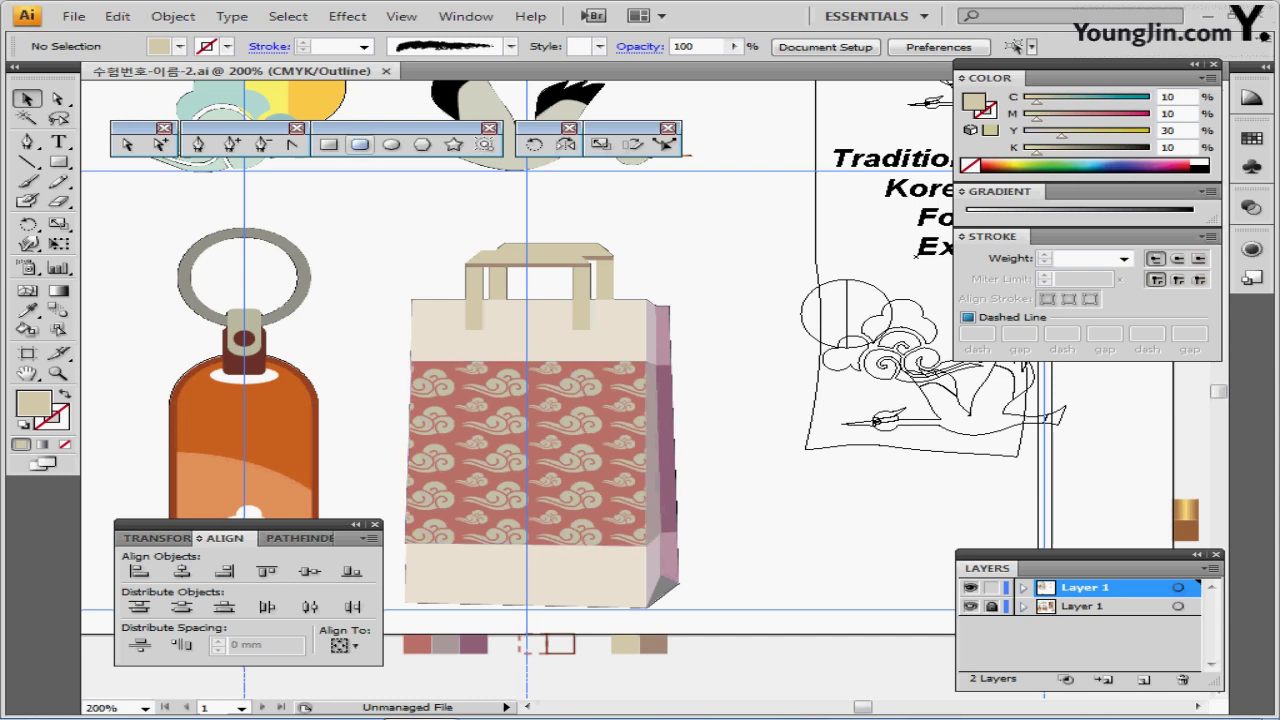
click(391, 144)
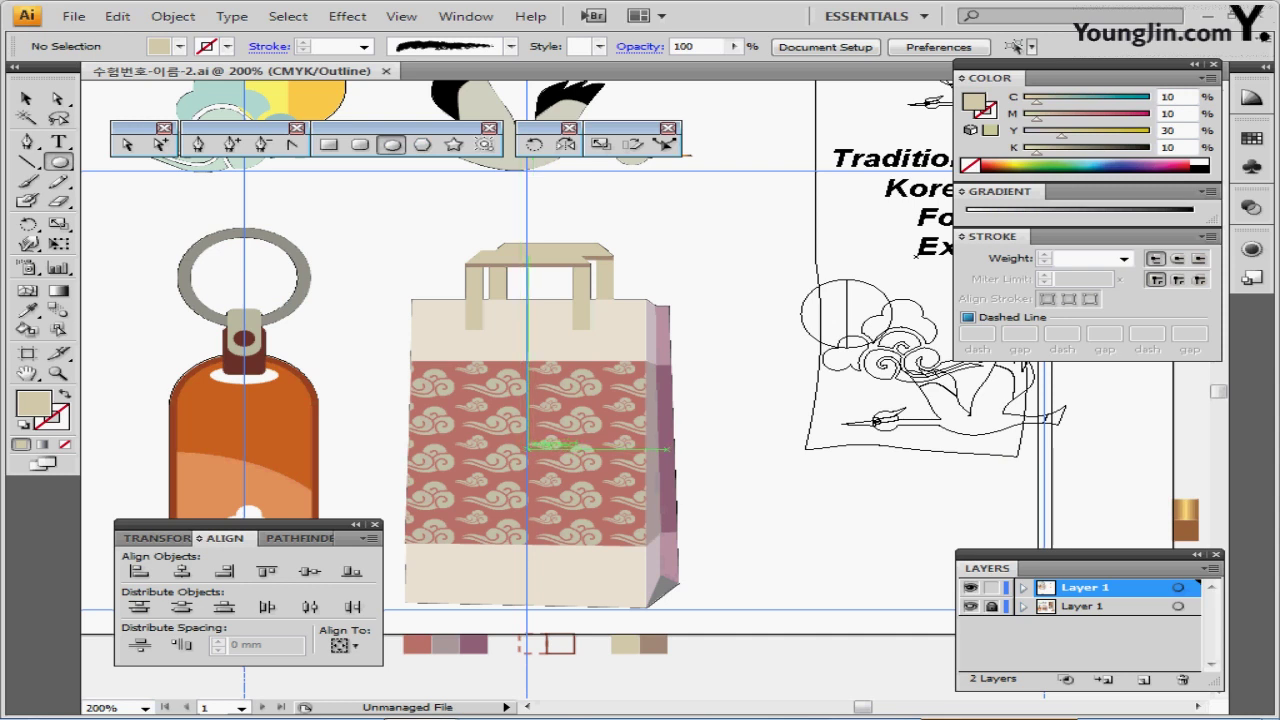
click(528, 444)
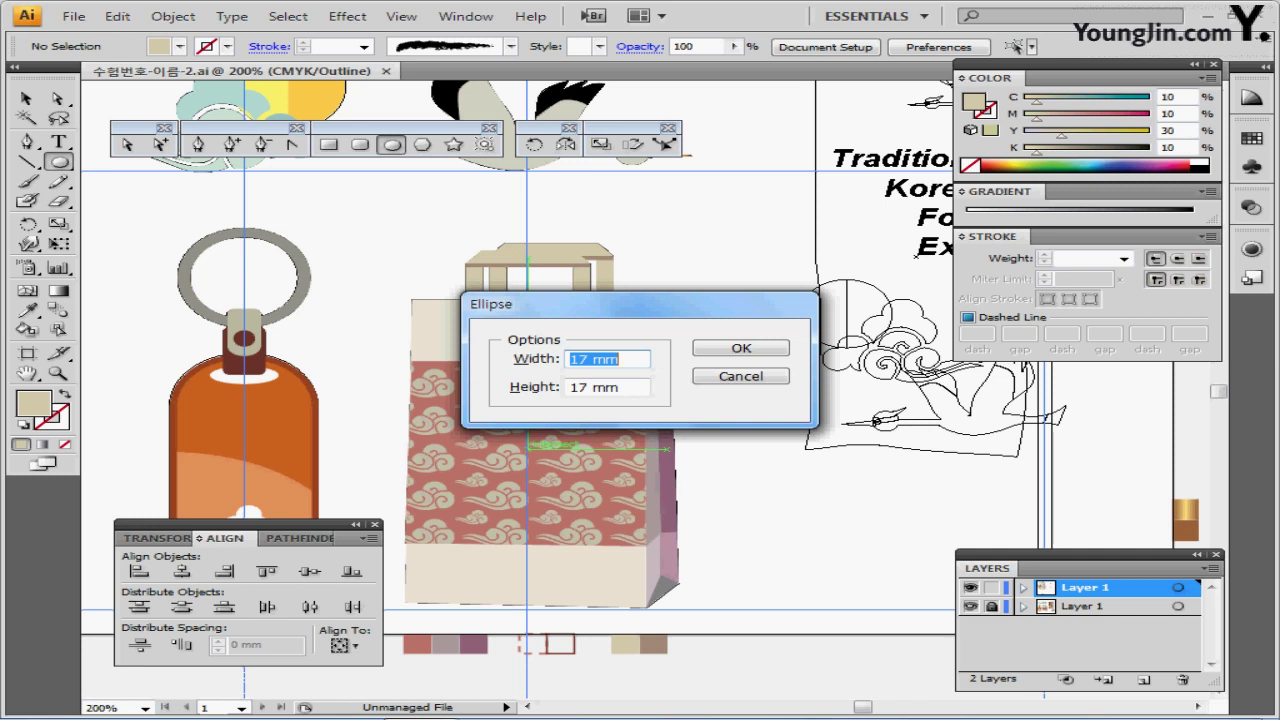
text(27)
key(Tab)
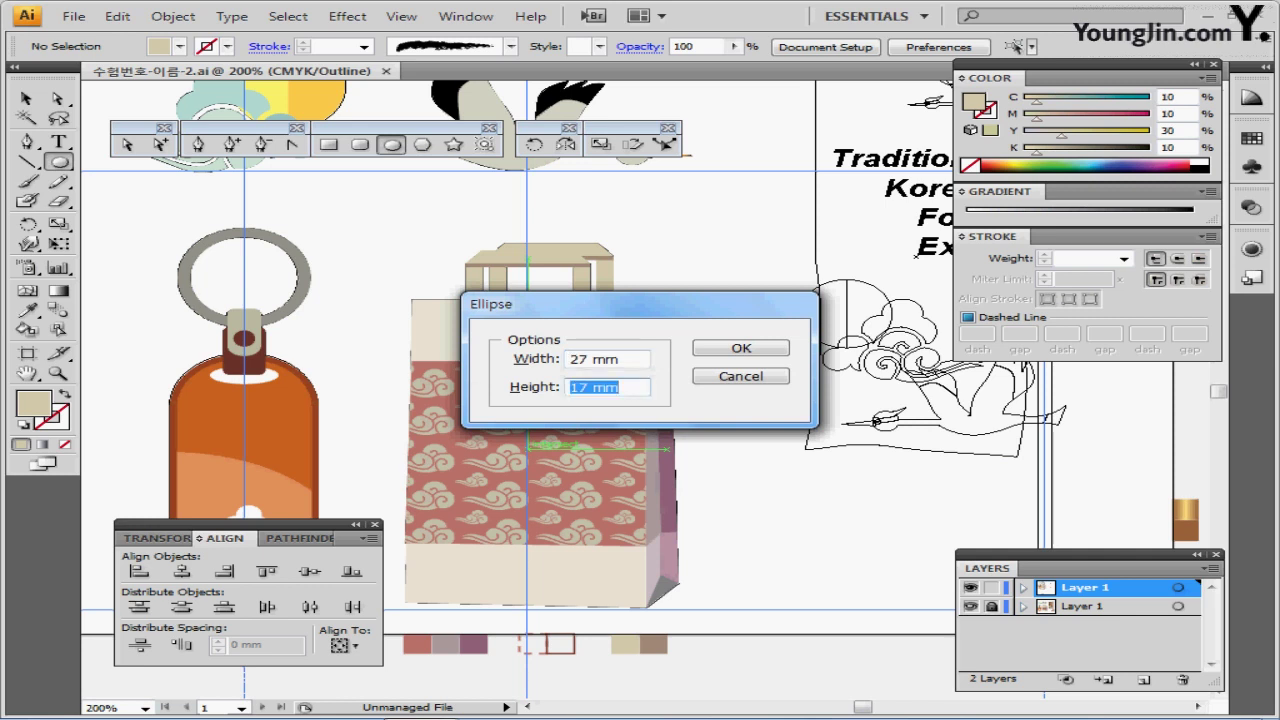
text(21)
key(Return)
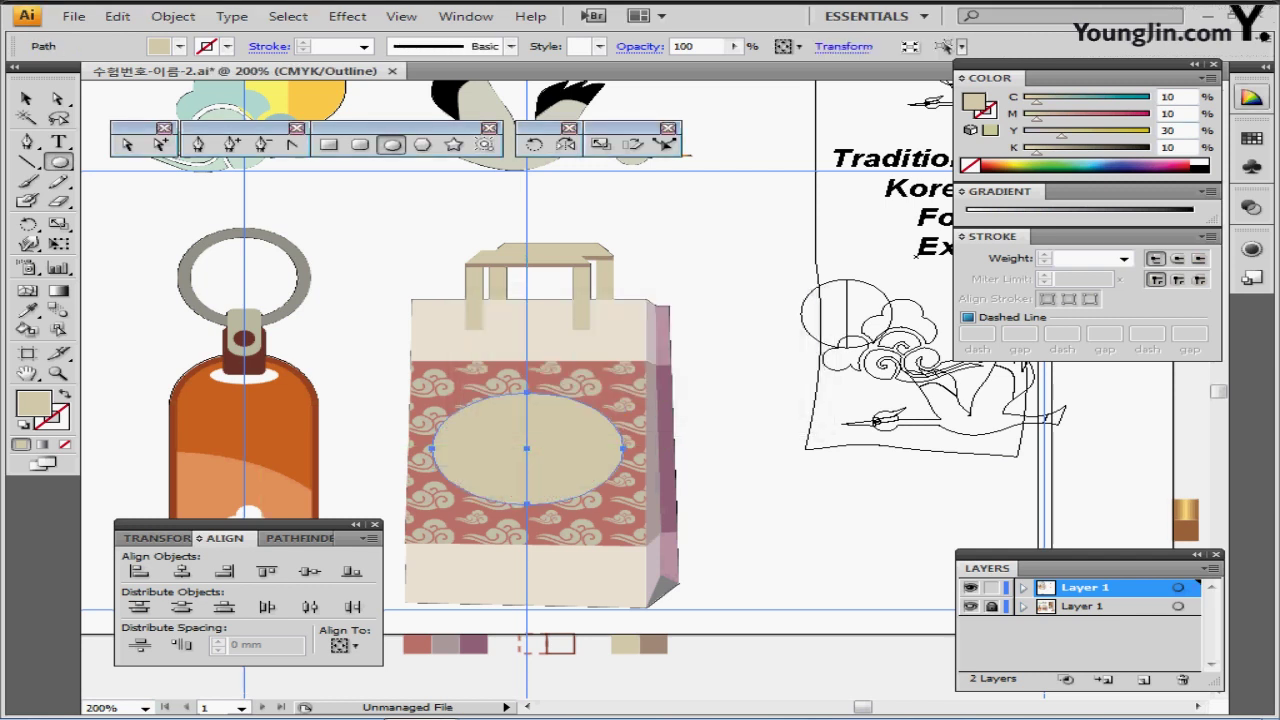
click(1200, 162)
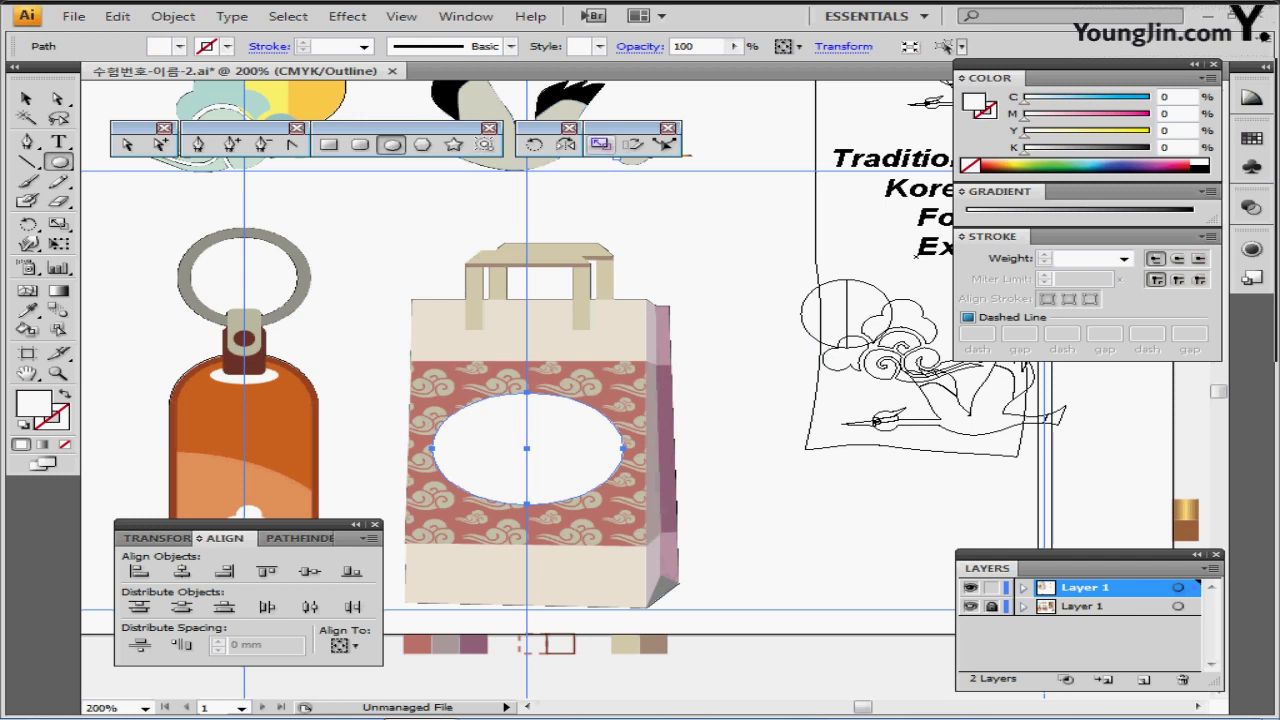
Step: Make a concentric copy of the white ellipse scaled uniformly to 95%
double_click(600, 144)
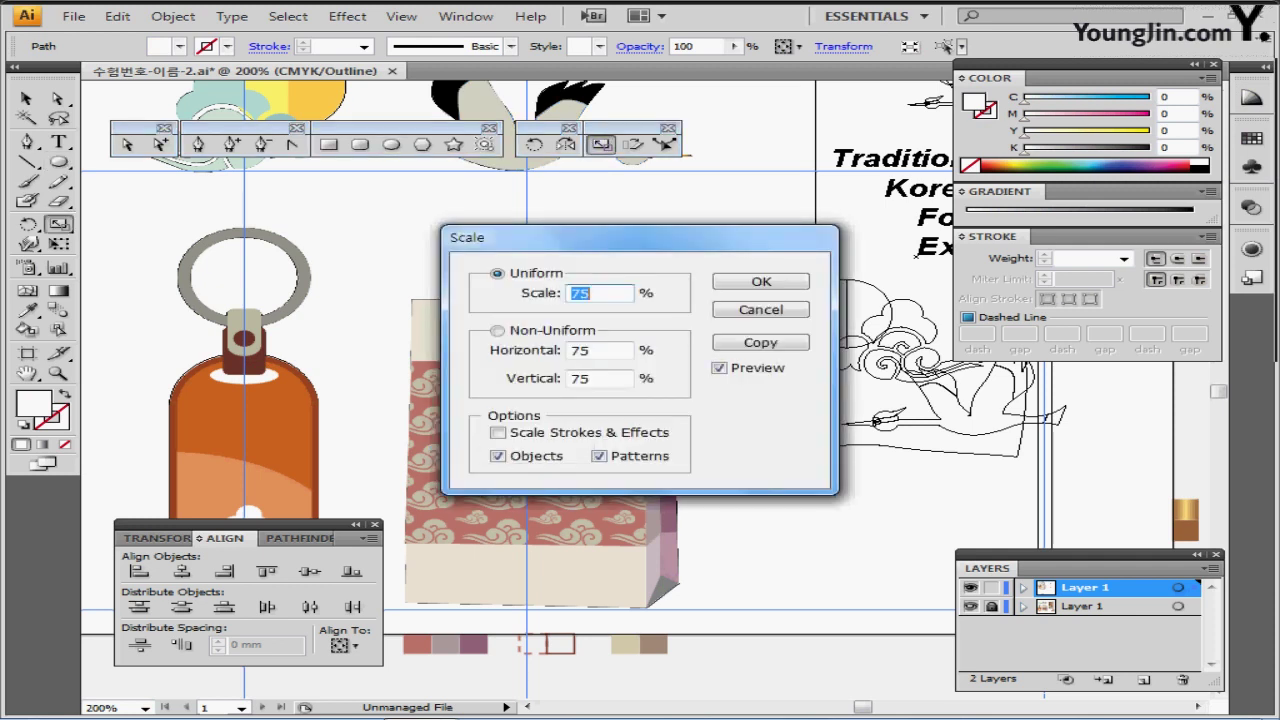
text(95)
click(760, 343)
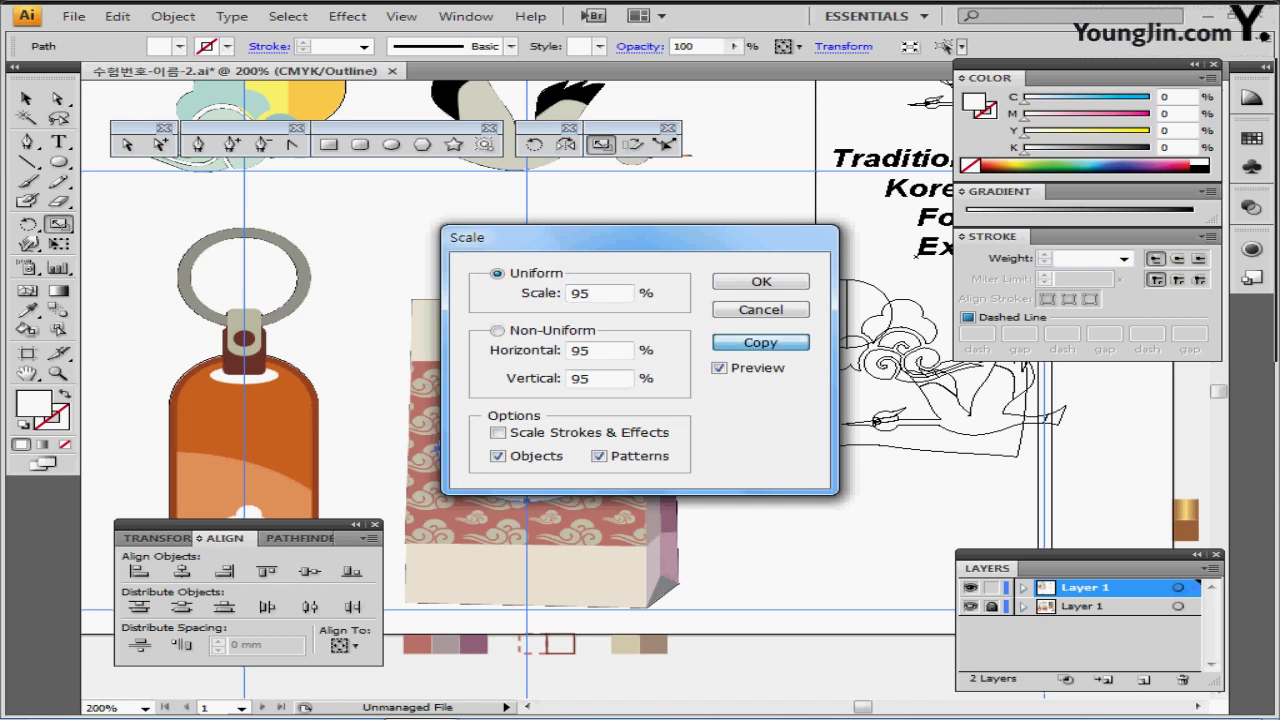
key(Return)
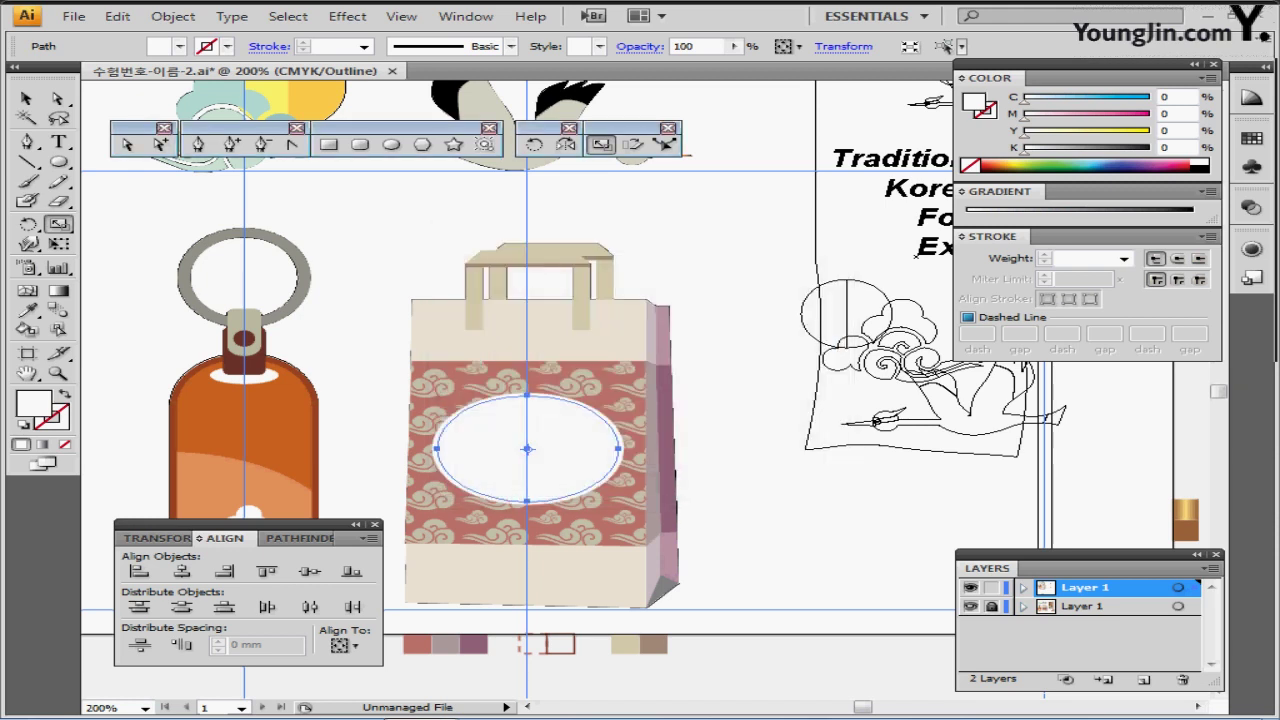
Step: Remove the inner ellipse's fill and give it the 1 pt, 3 pt dashed red outline sampled from the reference swatch
key(shift+x)
key(x)
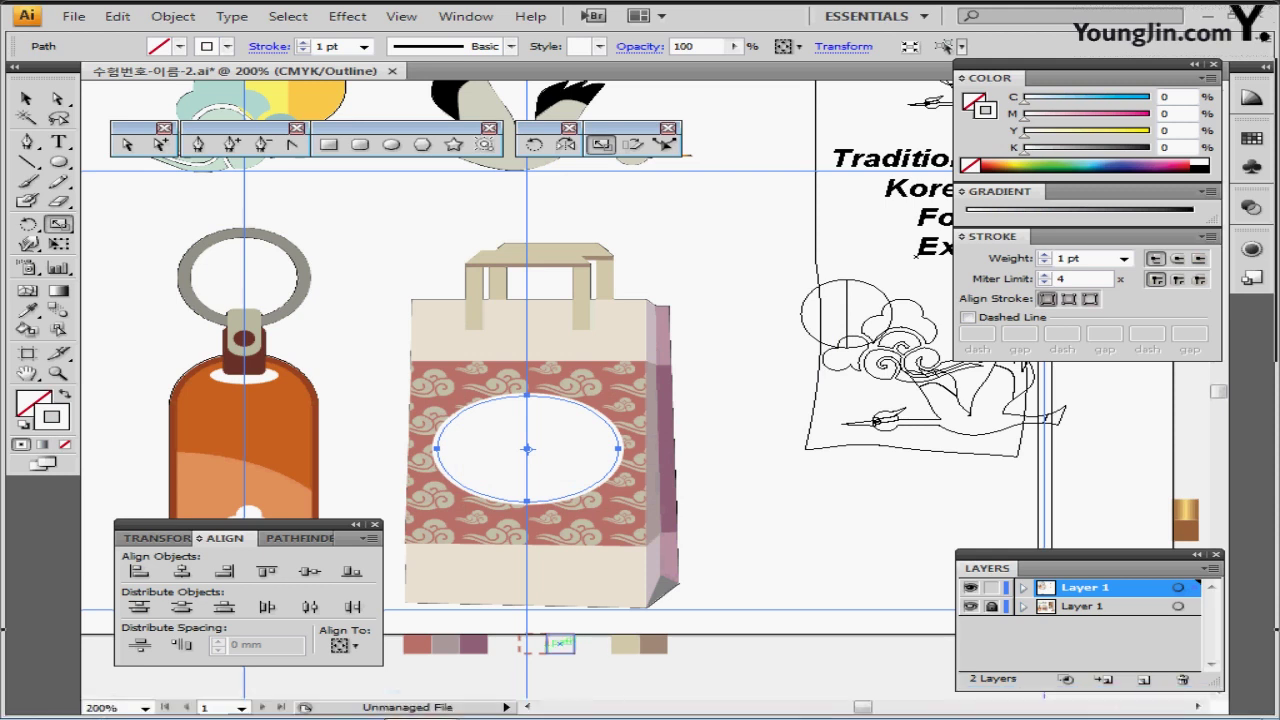
key(i)
click(546, 643)
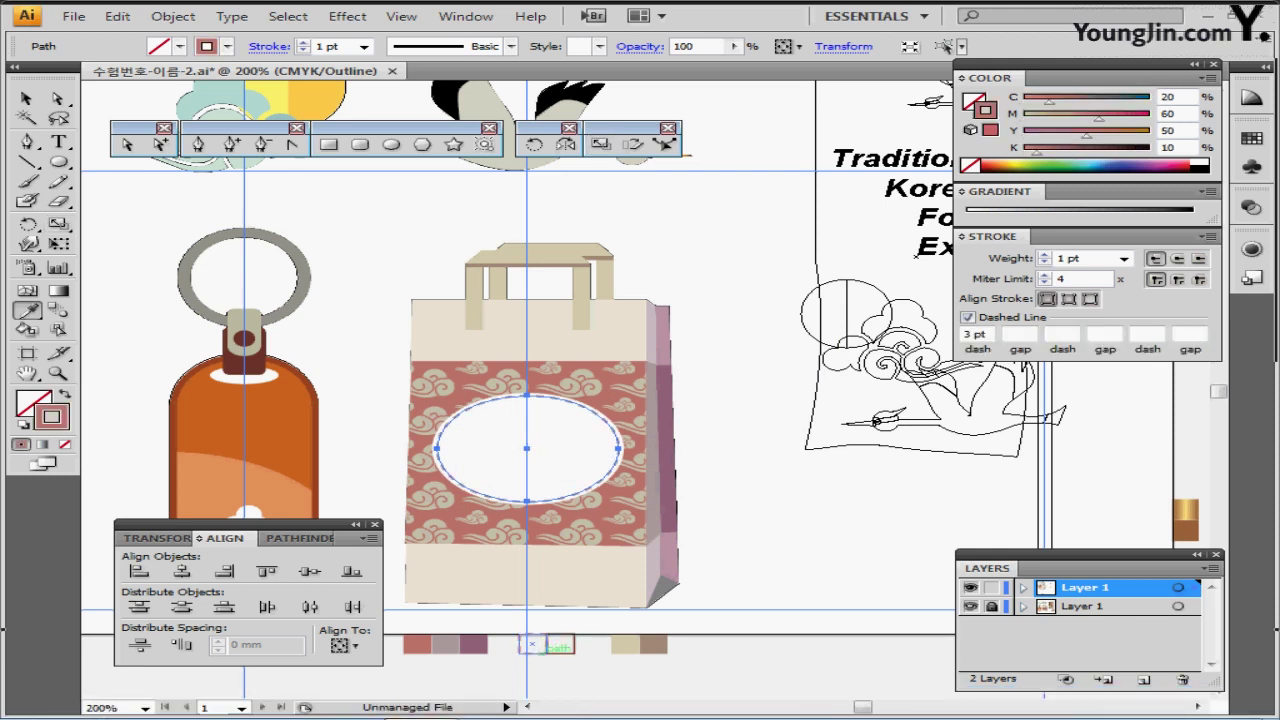
ctrl+click(610, 577)
drag(610, 560, 654, 681)
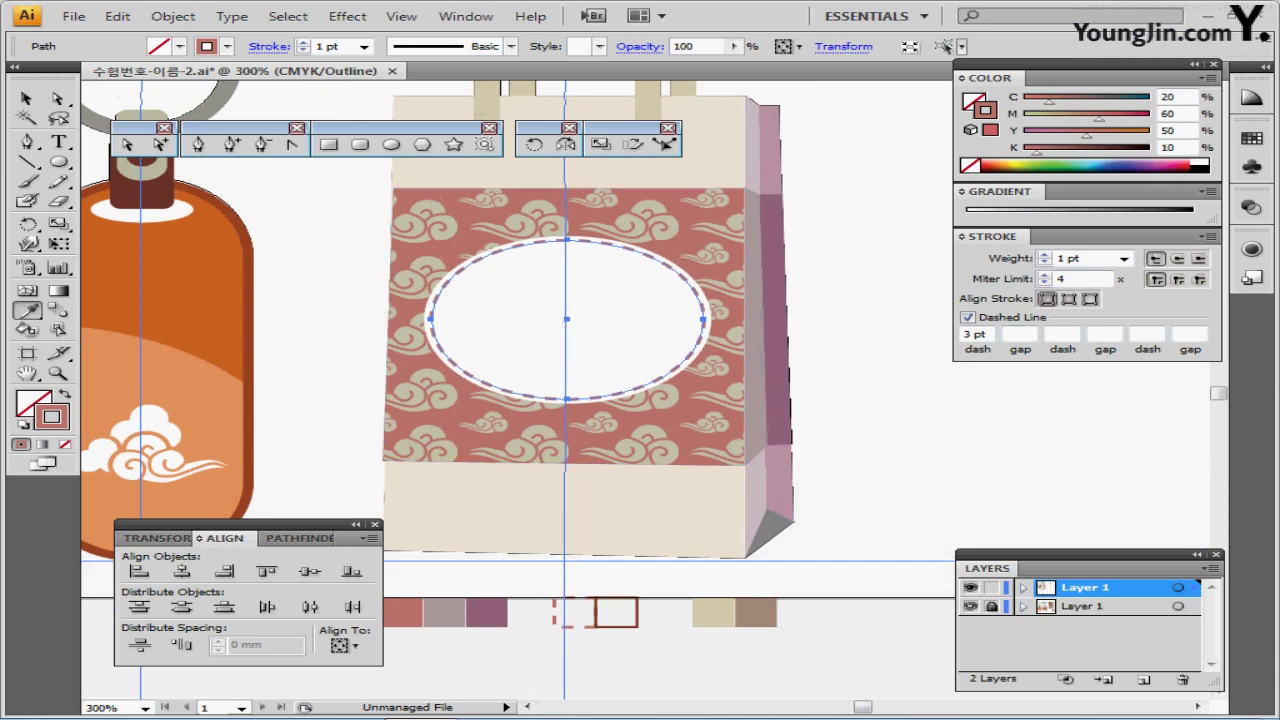
double_click(1068, 259)
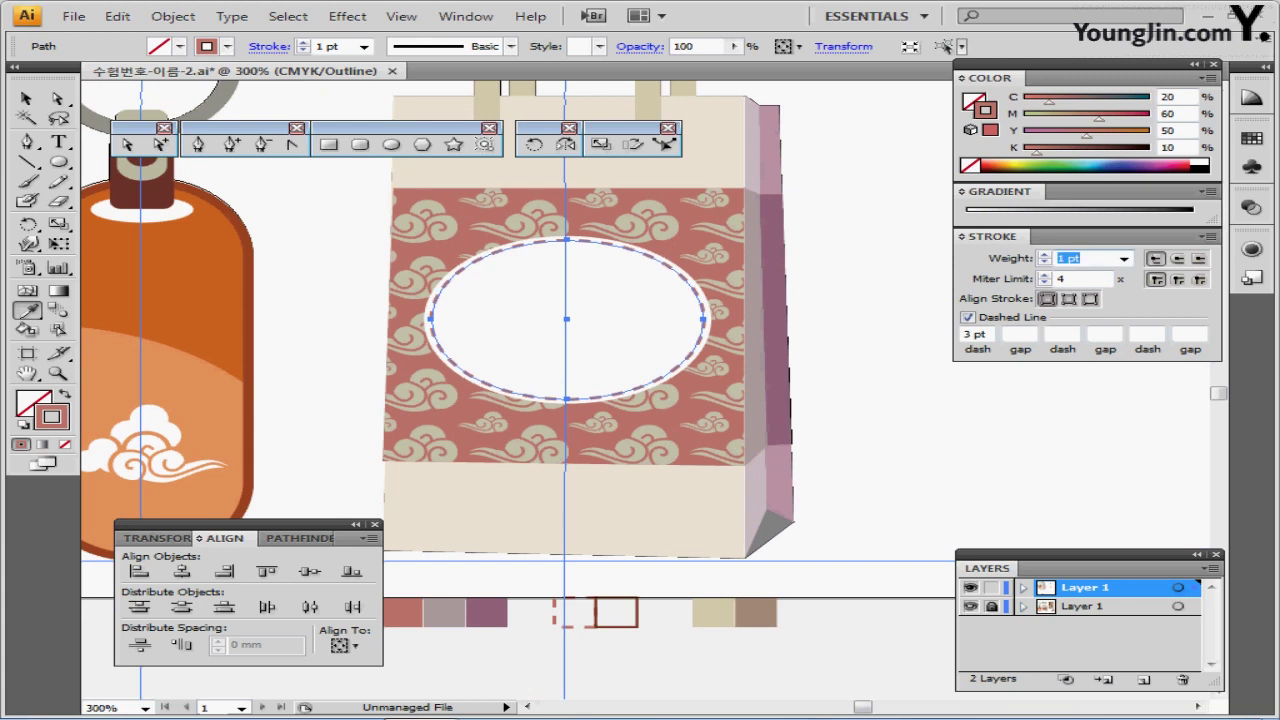
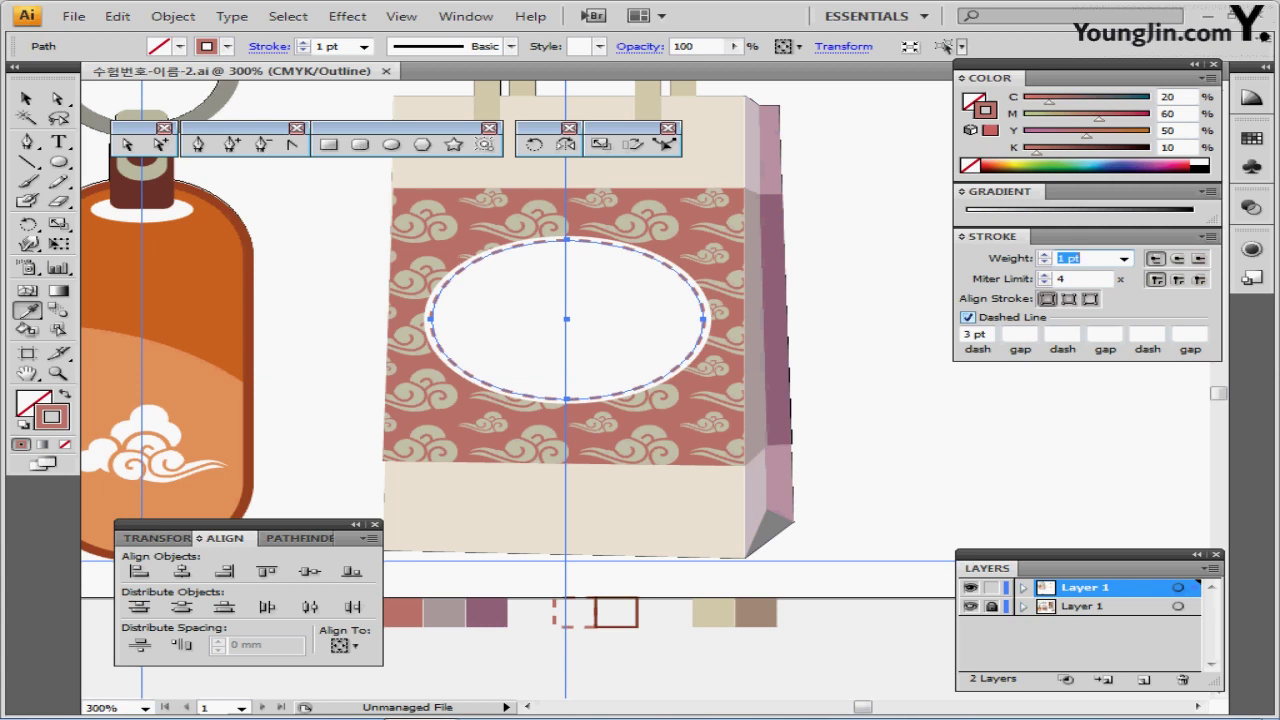
Step: Clear the inner ellipse's stroke and bring the KOREAN RICE CANDY text from below the artboard into the white oval
key(BackSpace)
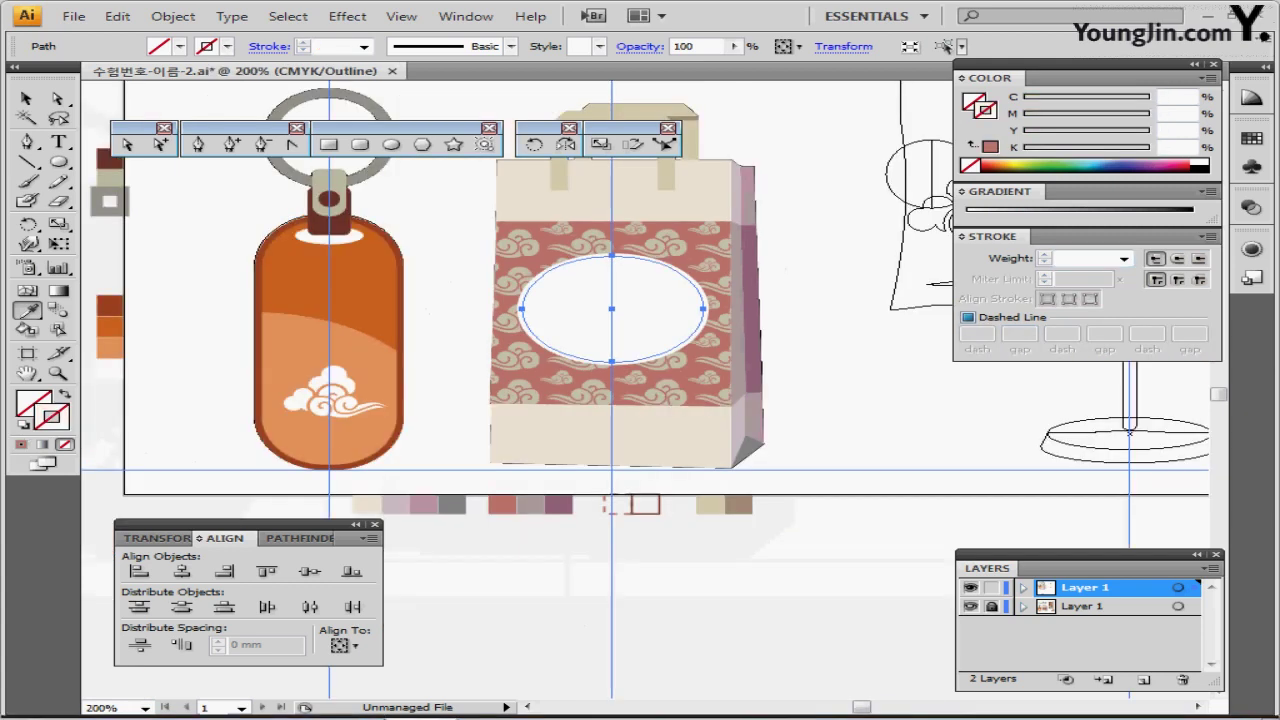
click(59, 142)
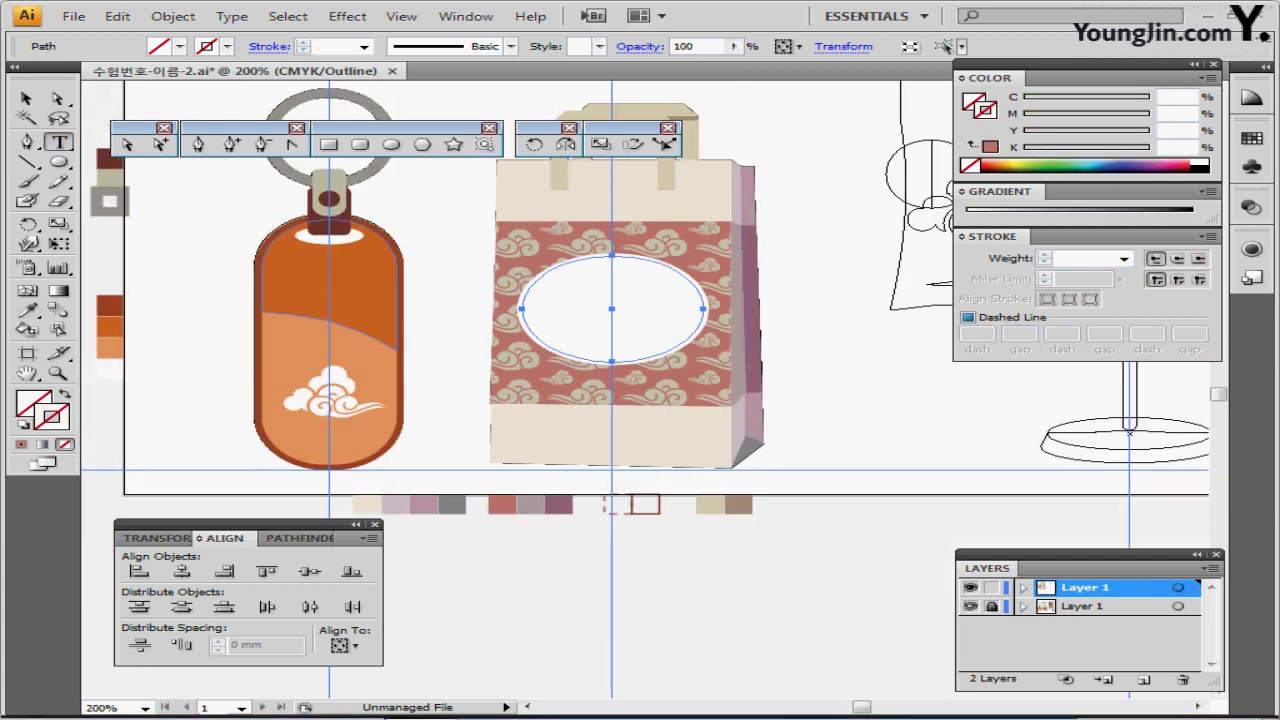
drag(612, 400, 664, 304)
scroll(640, 390, down, 4)
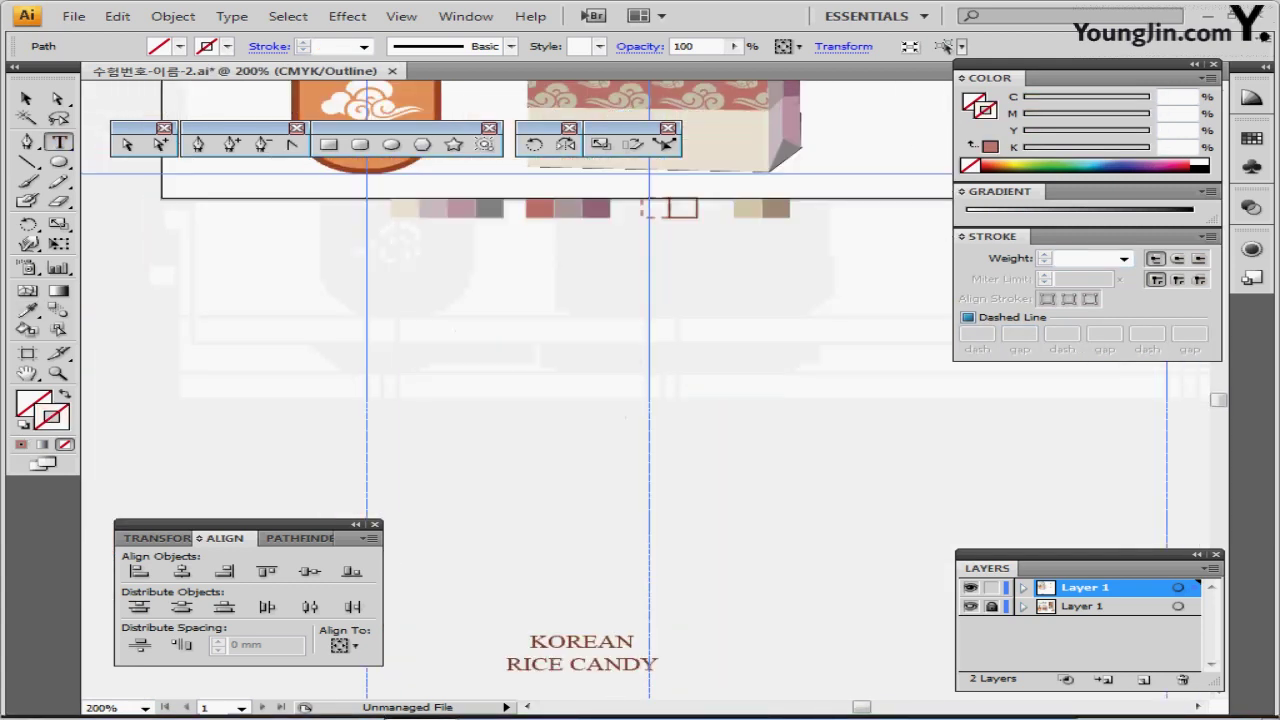
drag(599, 622, 684, 212)
drag(684, 212, 636, 229)
scroll(636, 229, up, 5)
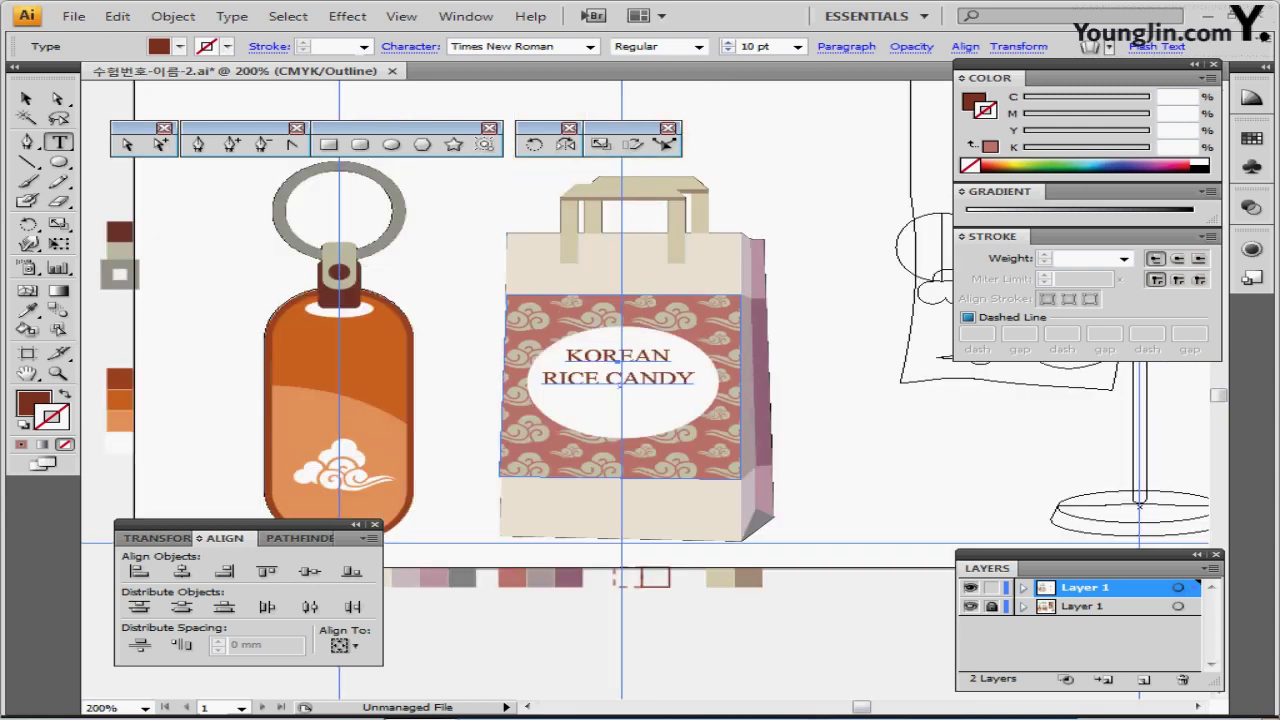
Step: Nudge the KOREAN RICE CANDY lettering down inside the white oval and check its centered paragraph alignment
scroll(620, 300, down, 3)
key(Down)
key(Down)
key(Down)
key(Down)
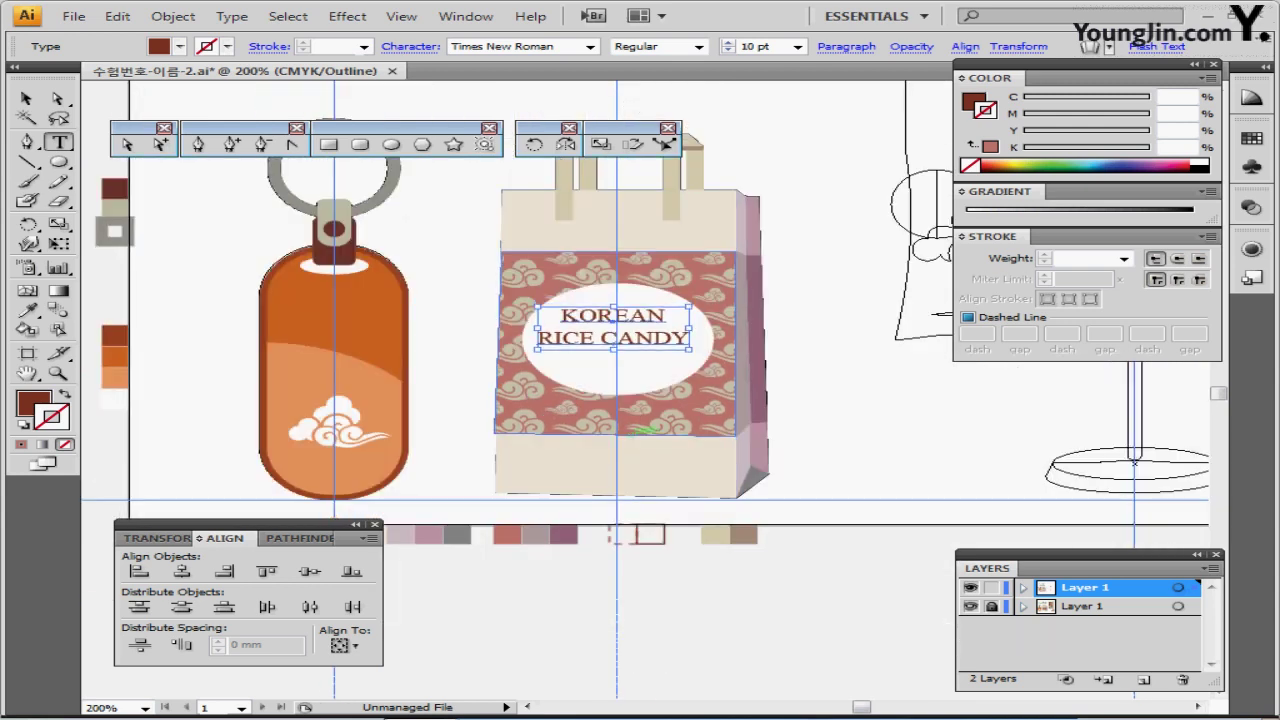
key(Down)
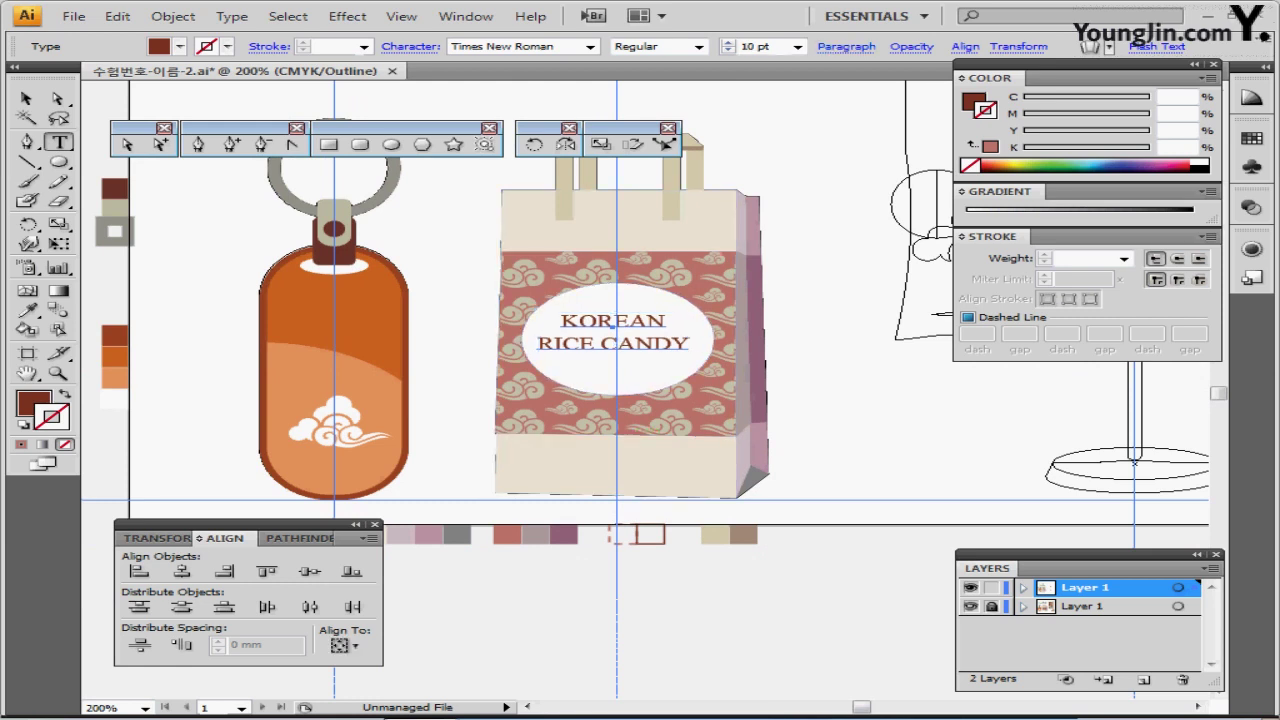
click(846, 46)
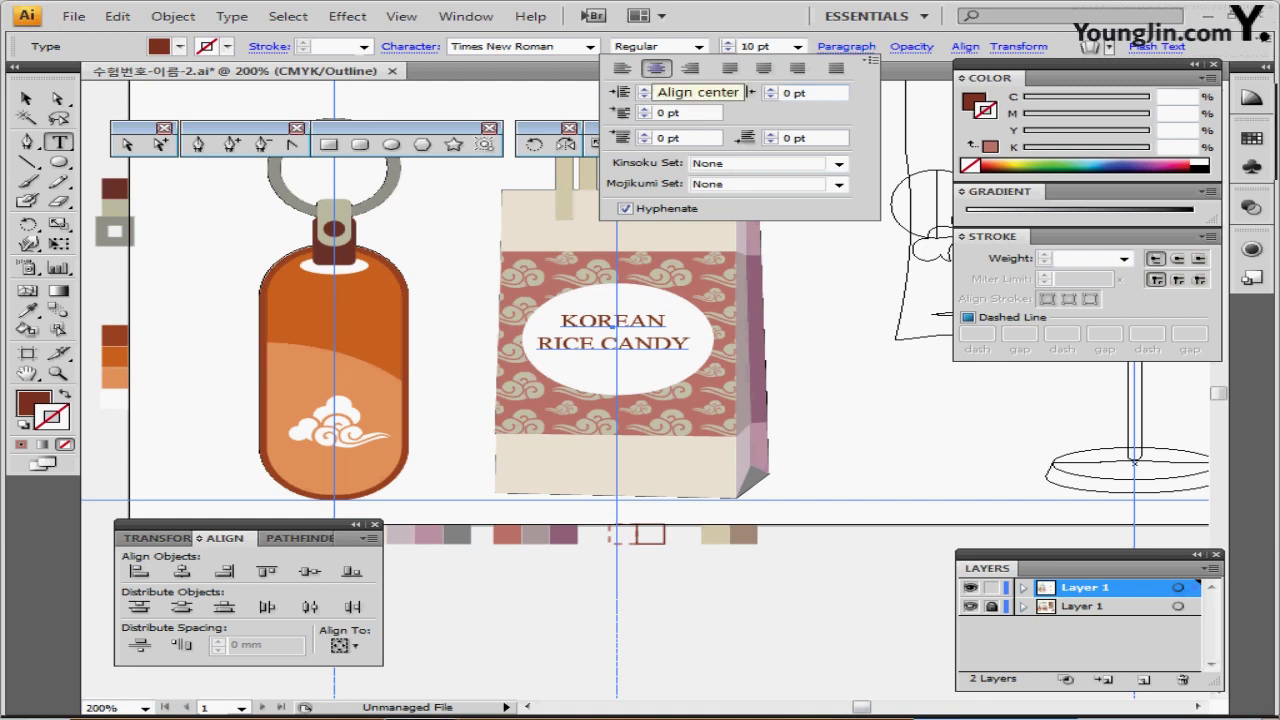
click(846, 47)
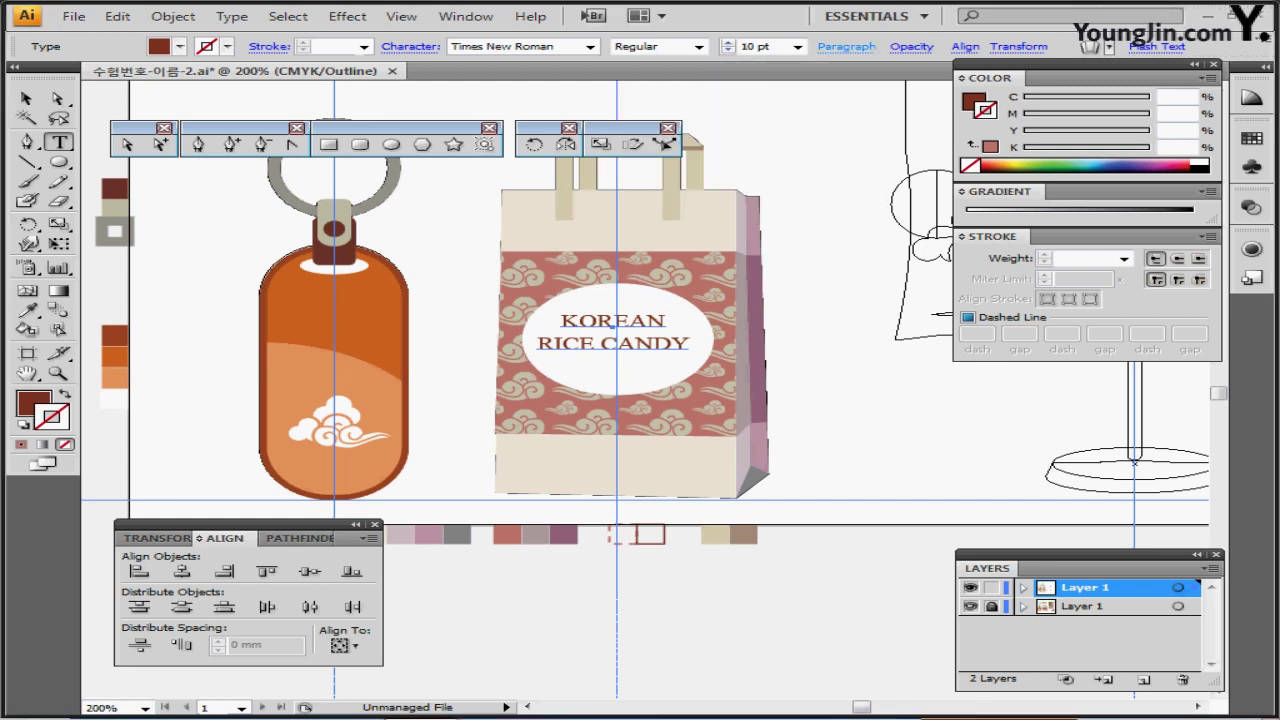
Step: Save the document, then nudge the KOREAN RICE CANDY lettering slightly up in the oval and deselect it
key(ctrl+s)
key(Up)
key(Up)
key(Up)
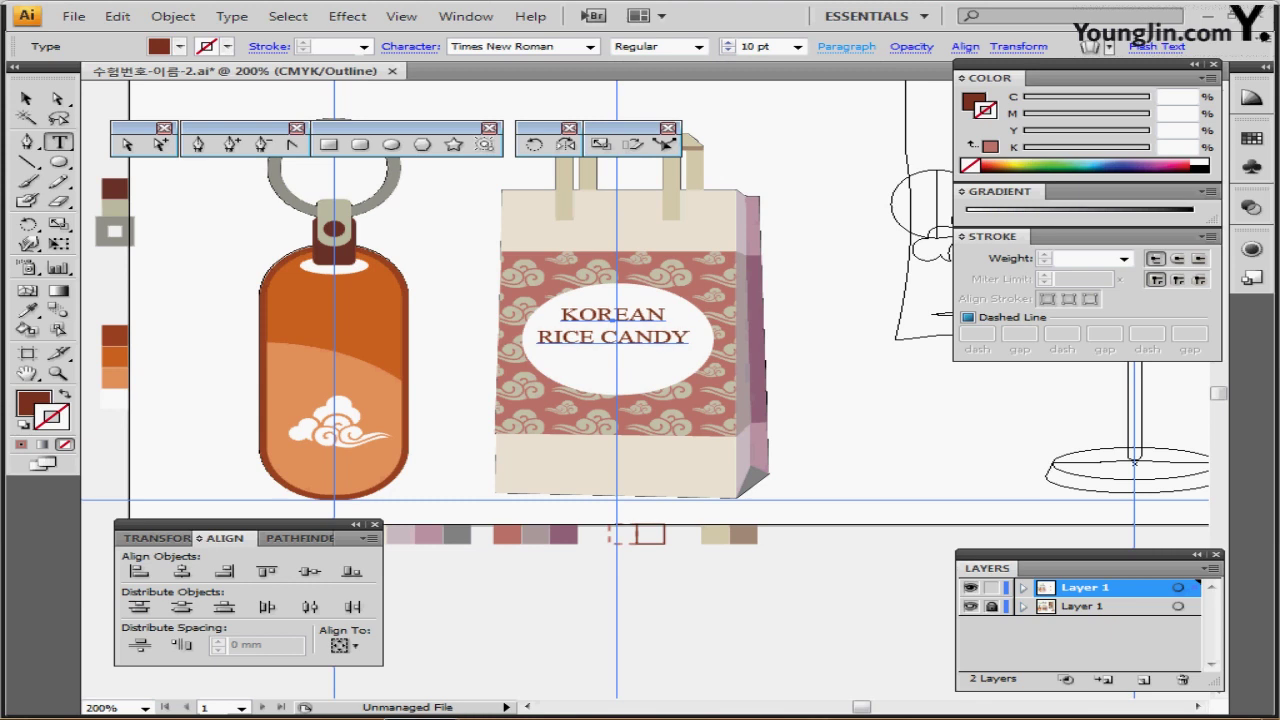
key(ctrl+shift+a)
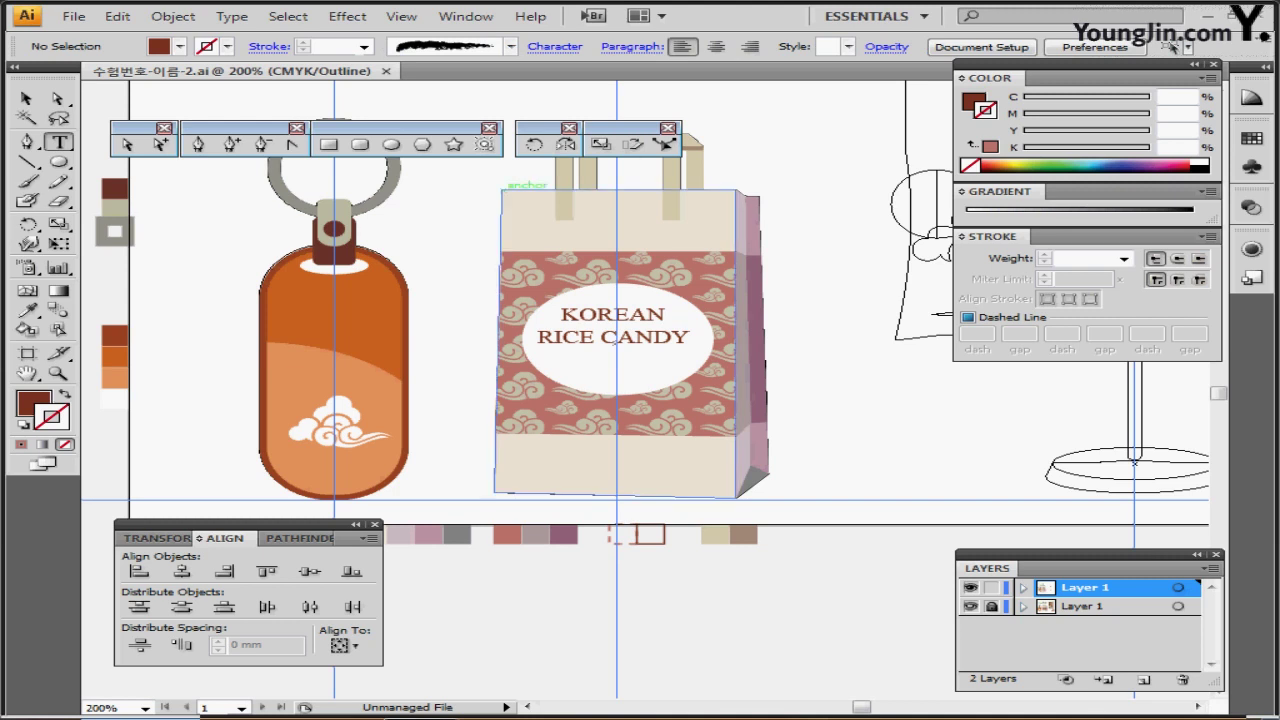
Step: Load the Artistic_ChalkCharcoalPencil brush library and pick its rough charcoal brush that tapers at the end
click(510, 46)
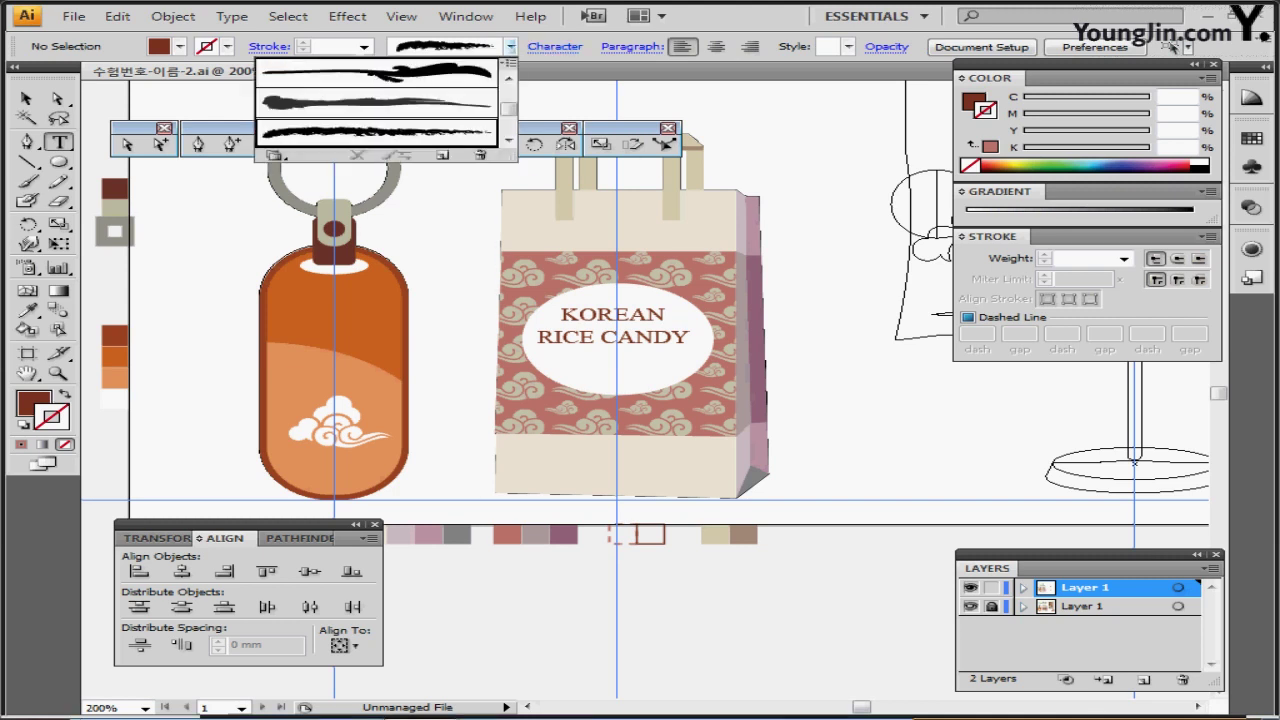
click(275, 155)
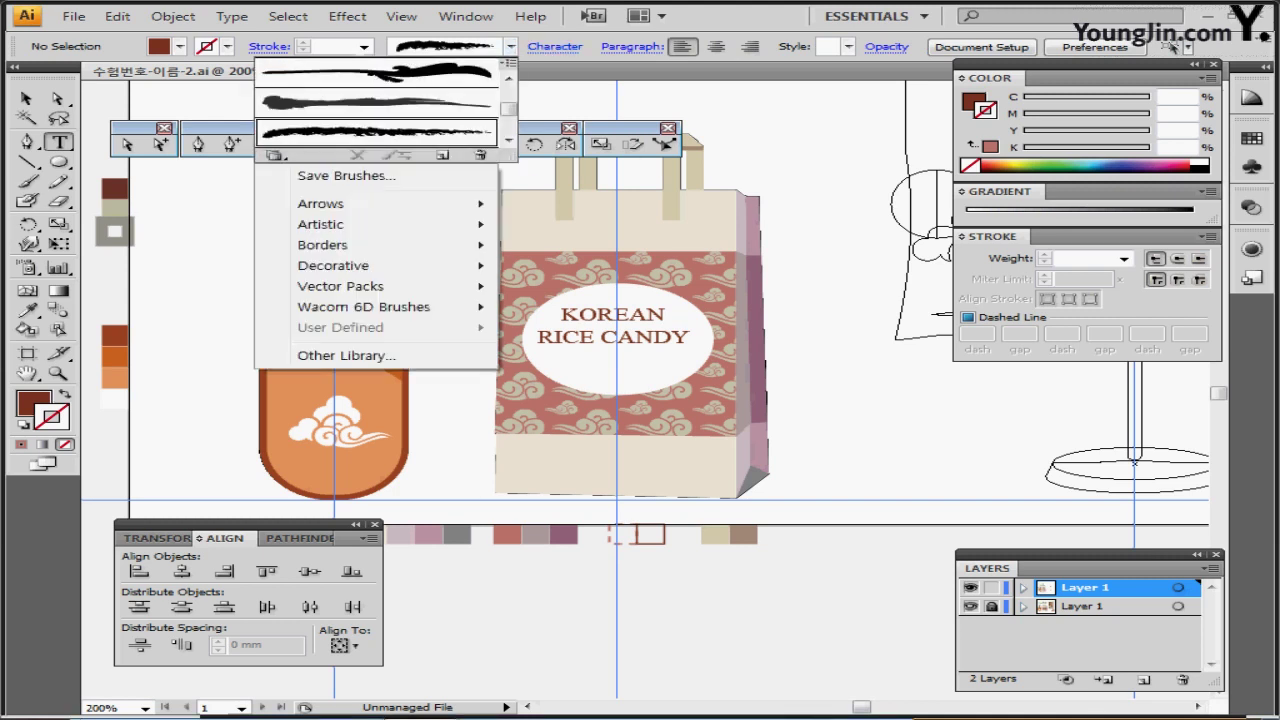
mouse_move(322, 245)
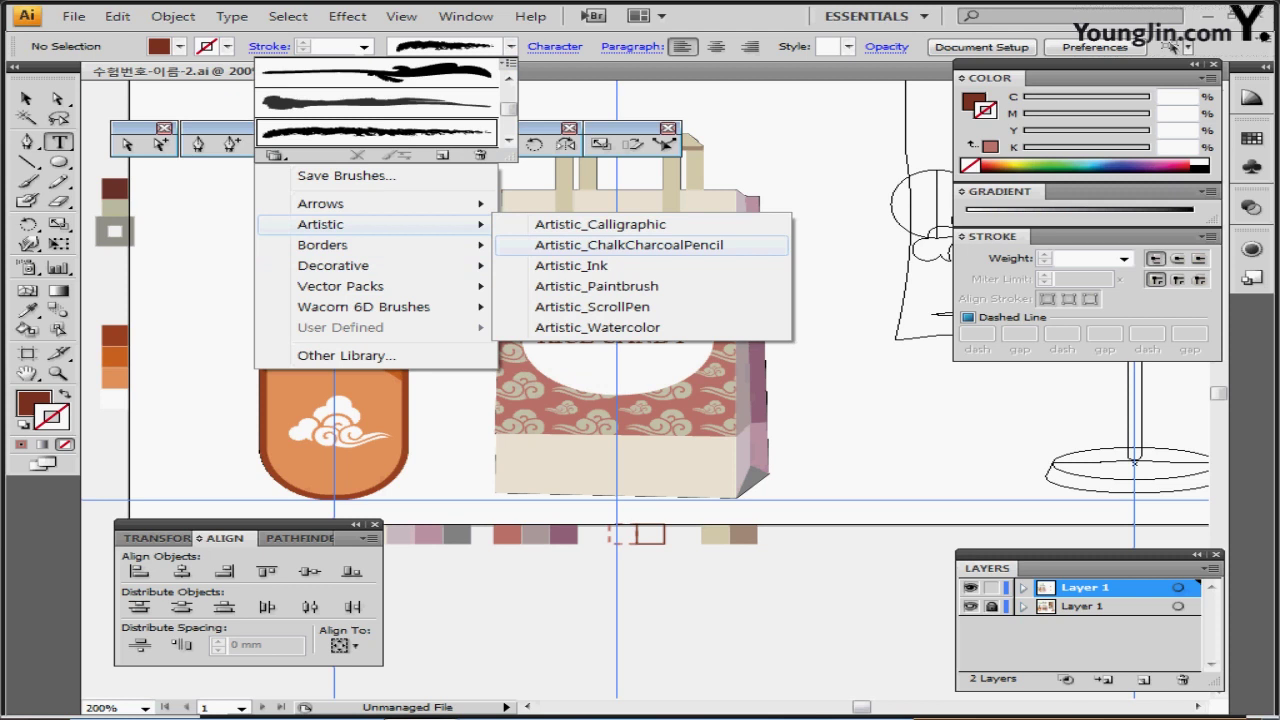
click(629, 245)
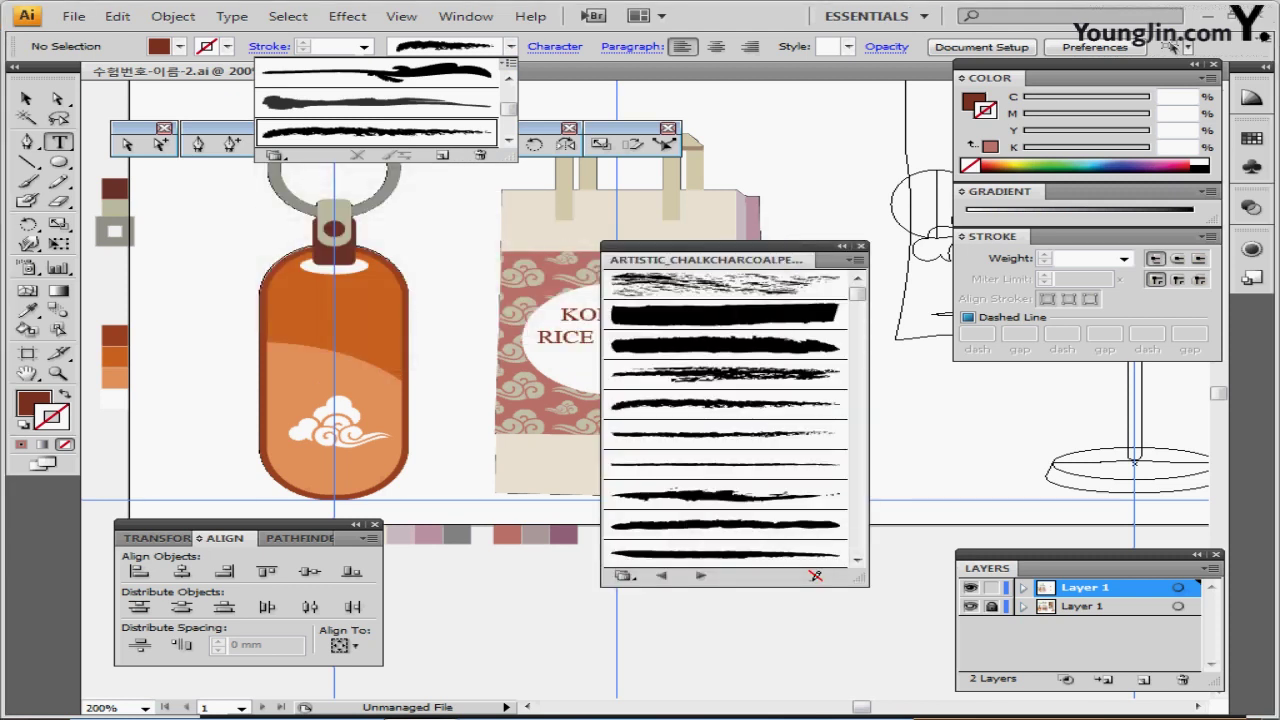
click(745, 404)
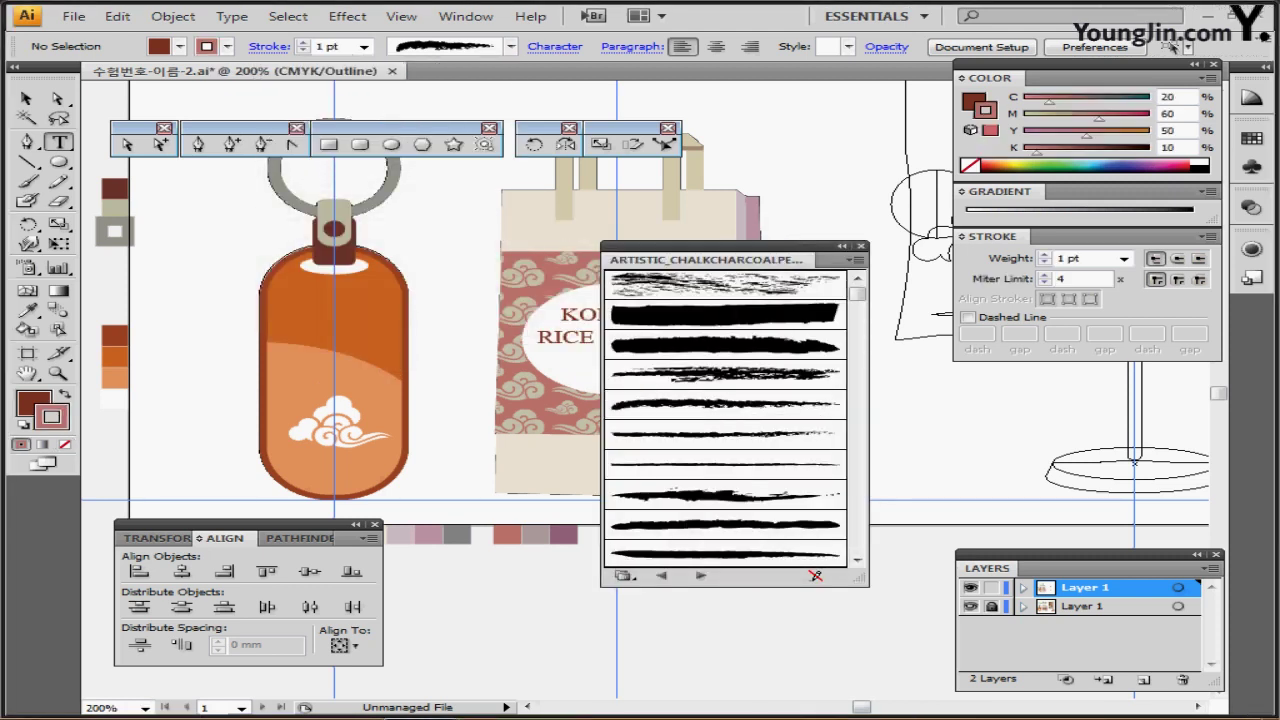
click(861, 246)
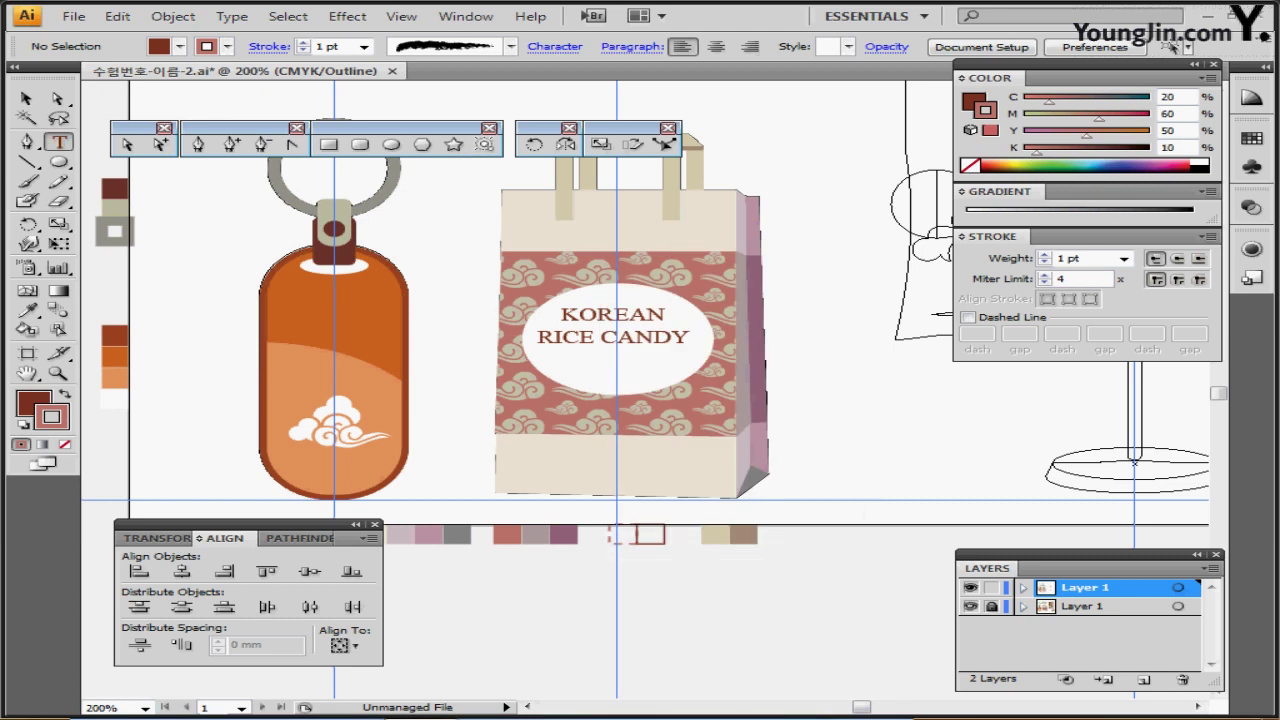
Step: Set the fill to none and paint a gently arched Paintbrush stroke across the oval beneath RICE CANDY
click(30, 401)
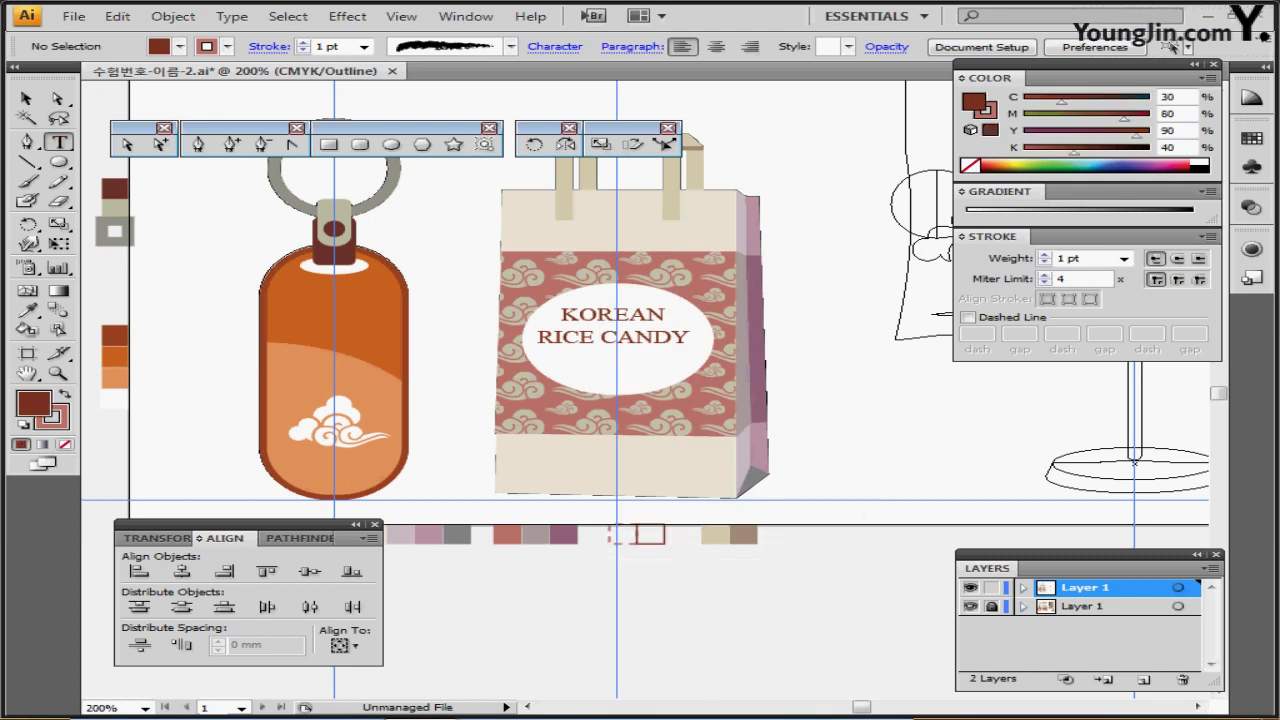
key(slash)
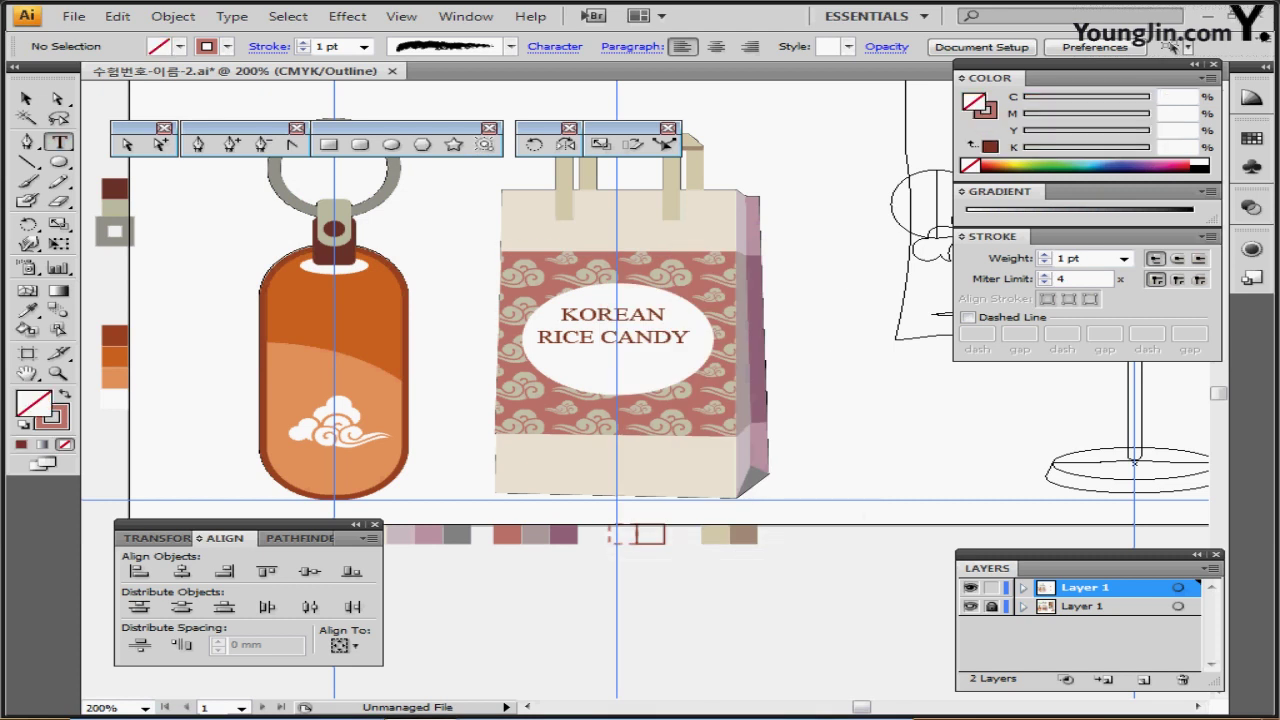
key(x)
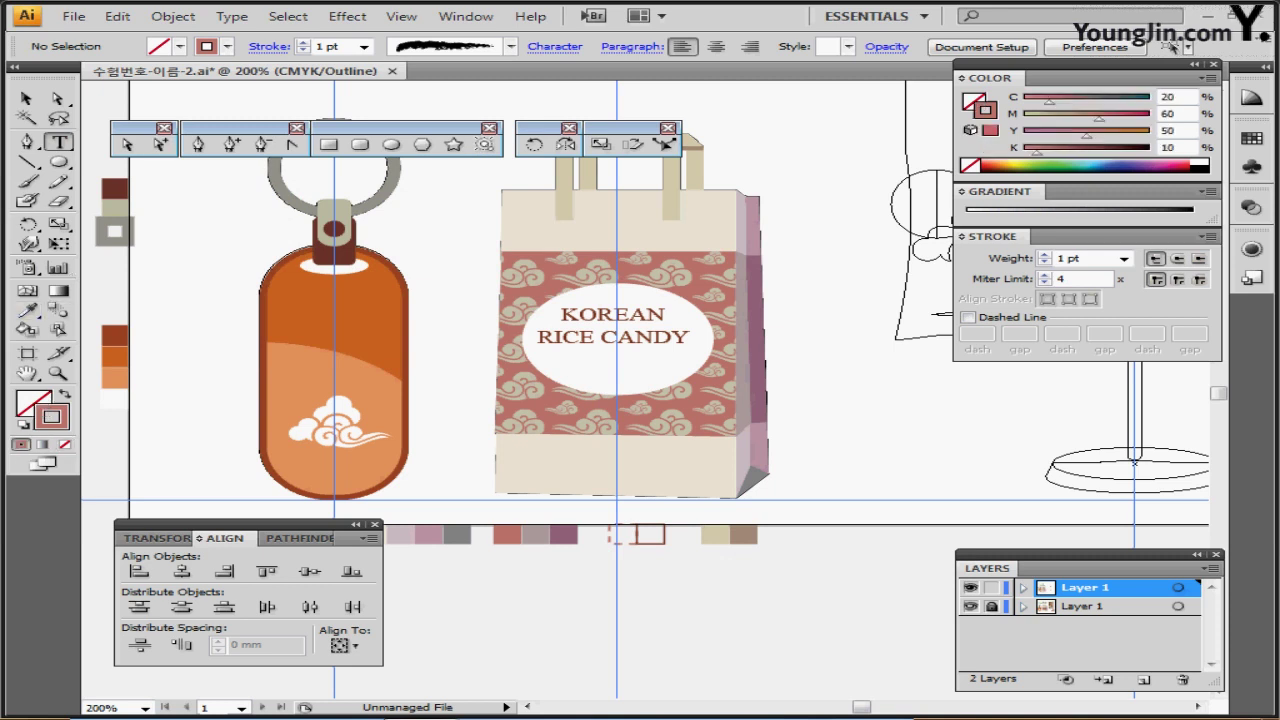
click(27, 181)
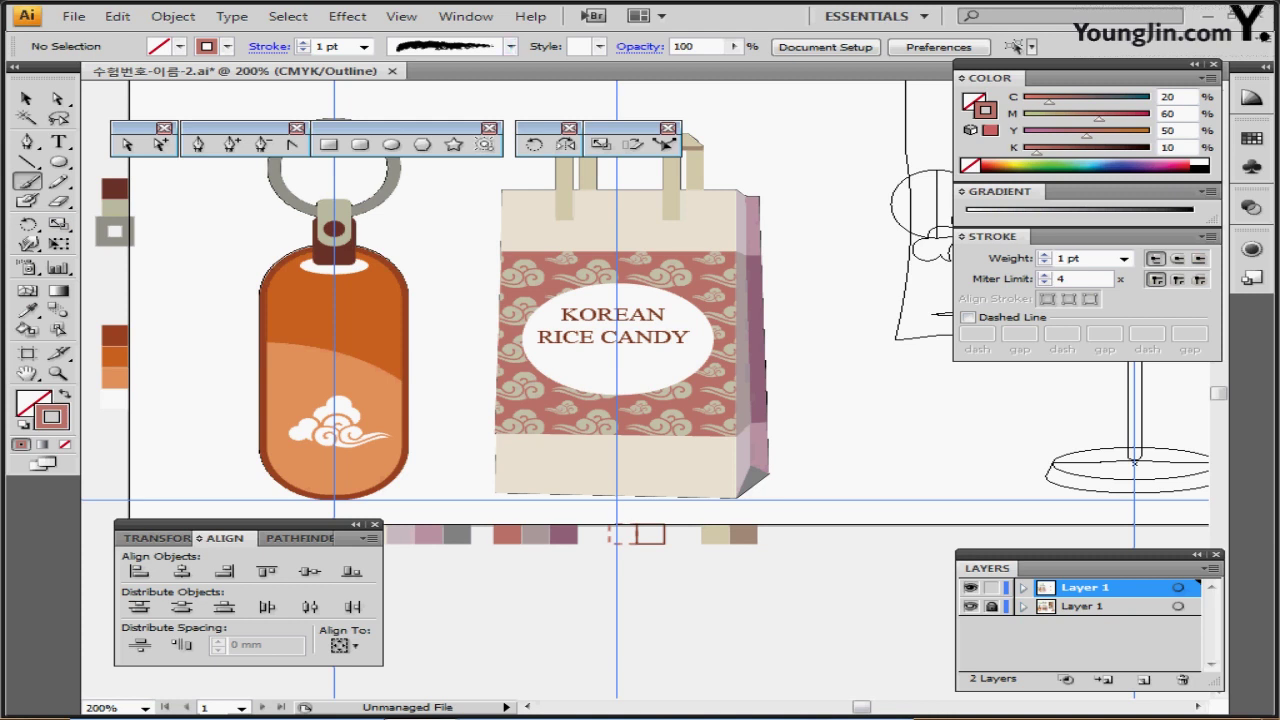
drag(524, 376, 708, 360)
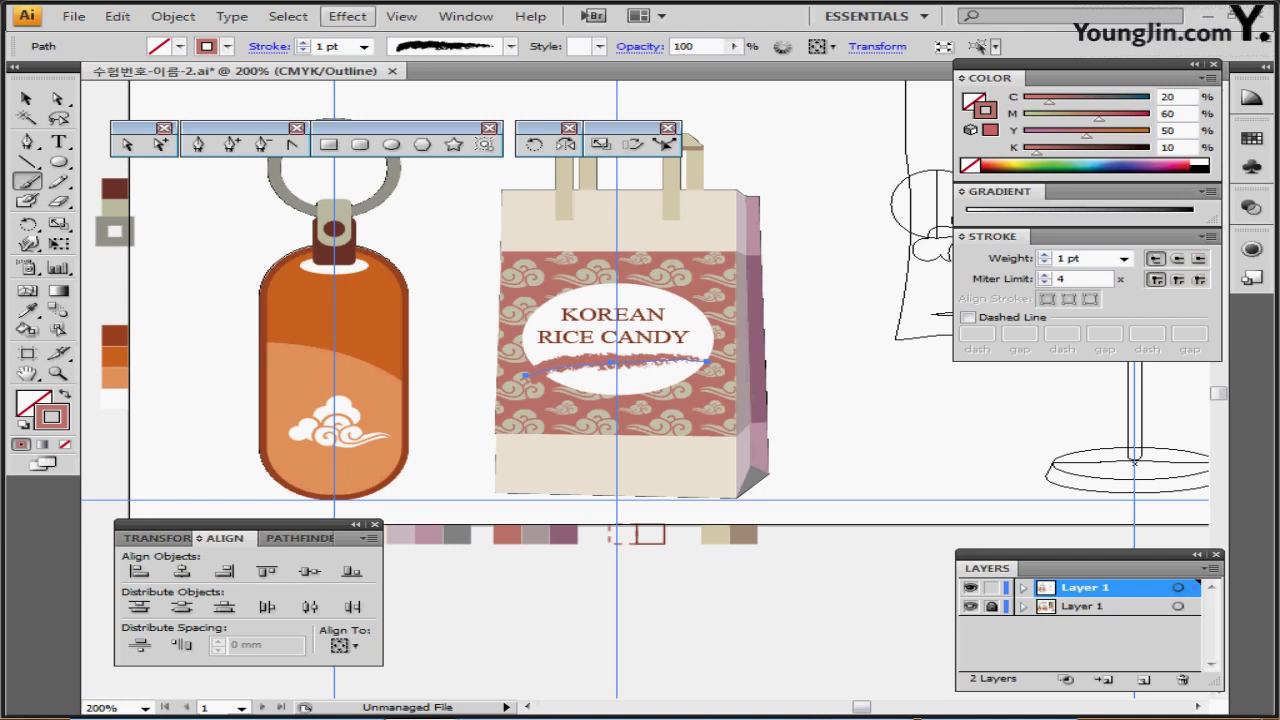
Step: Set the painted brush stroke's weight to 0.75 pt
double_click(334, 47)
text(0.75)
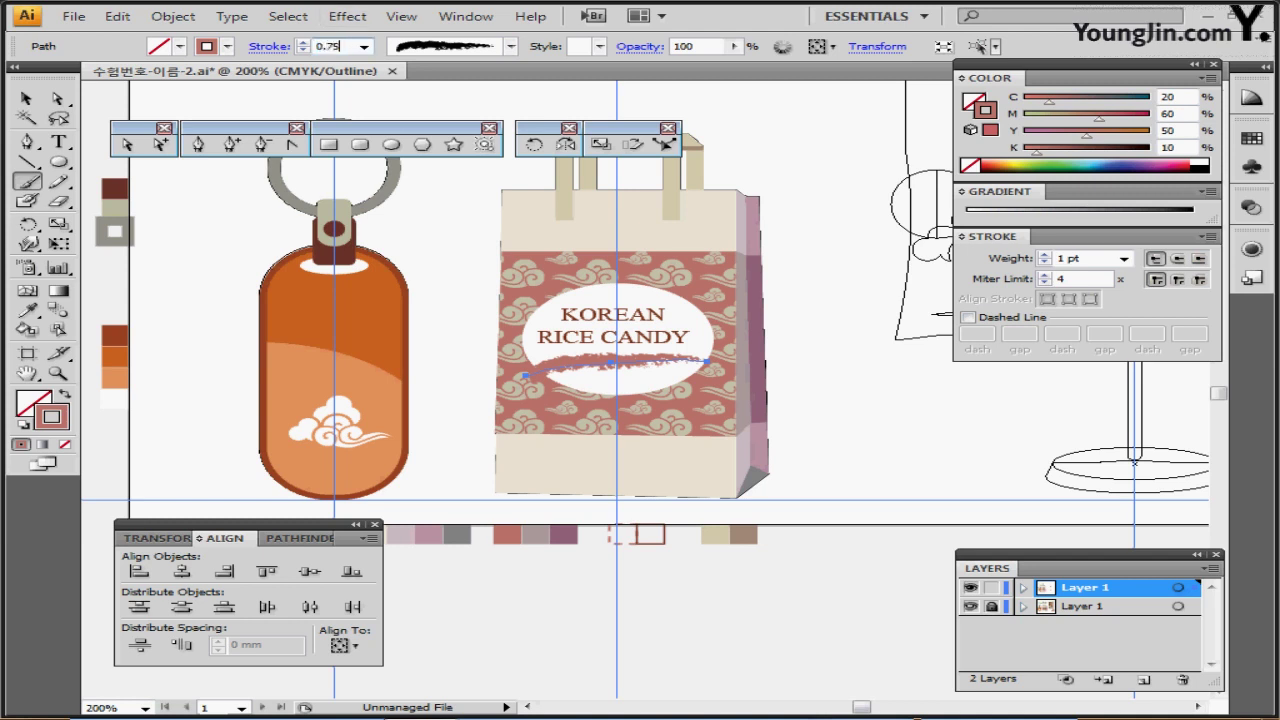
key(Return)
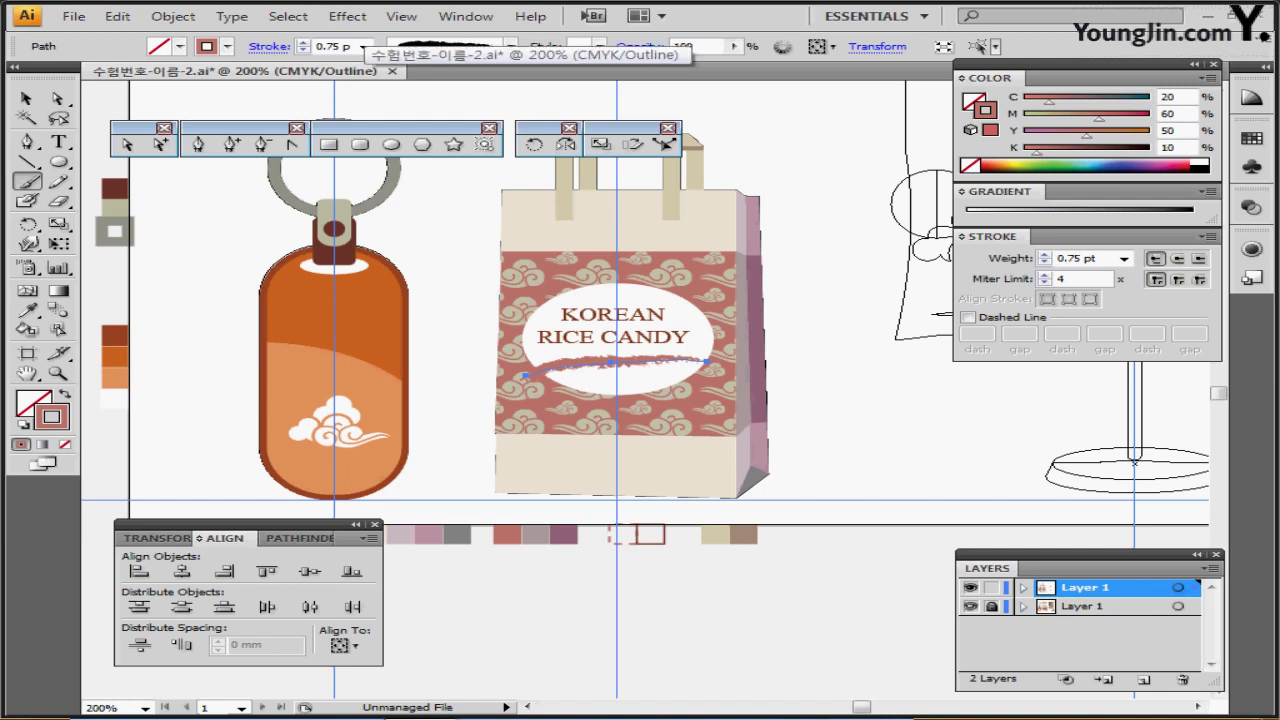
Step: Check the dark red outline swatch below the artboard and recolor the brush stroke to C 30, M 80, Y 90, K 40
click(648, 535)
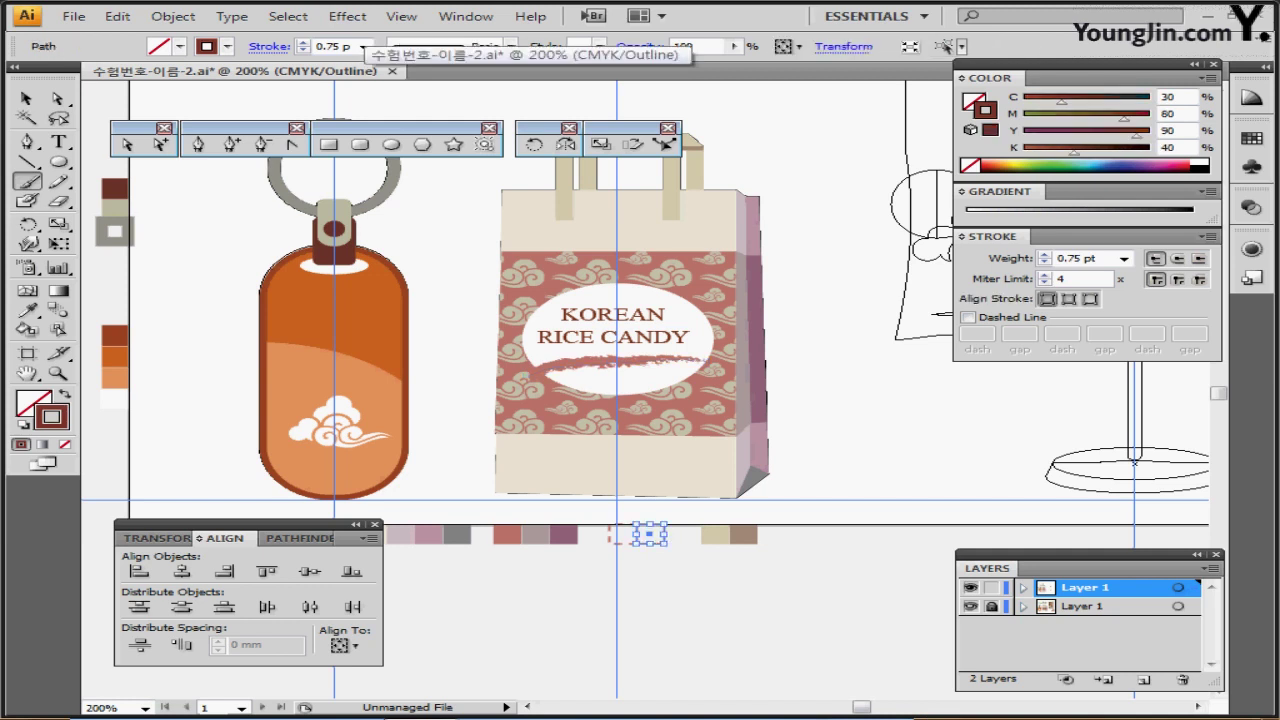
key(ctrl+shift+a)
ctrl+click(617, 362)
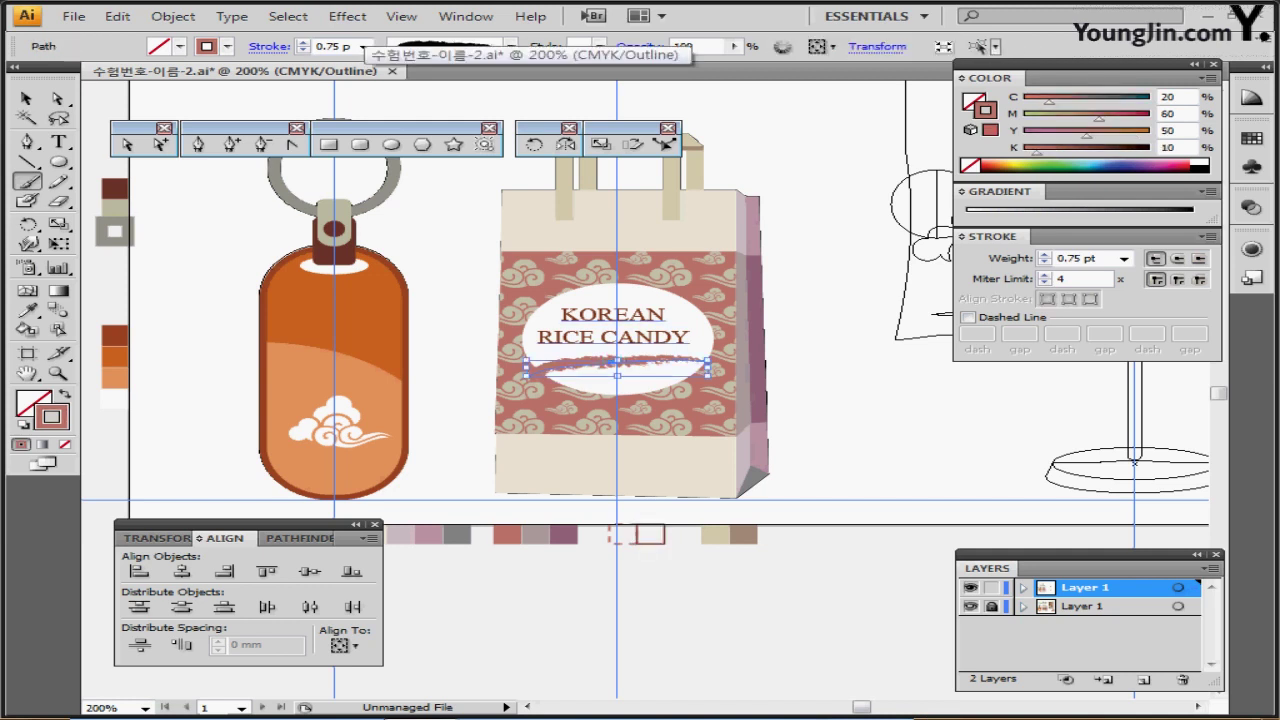
click(1175, 97)
double_click(1173, 97)
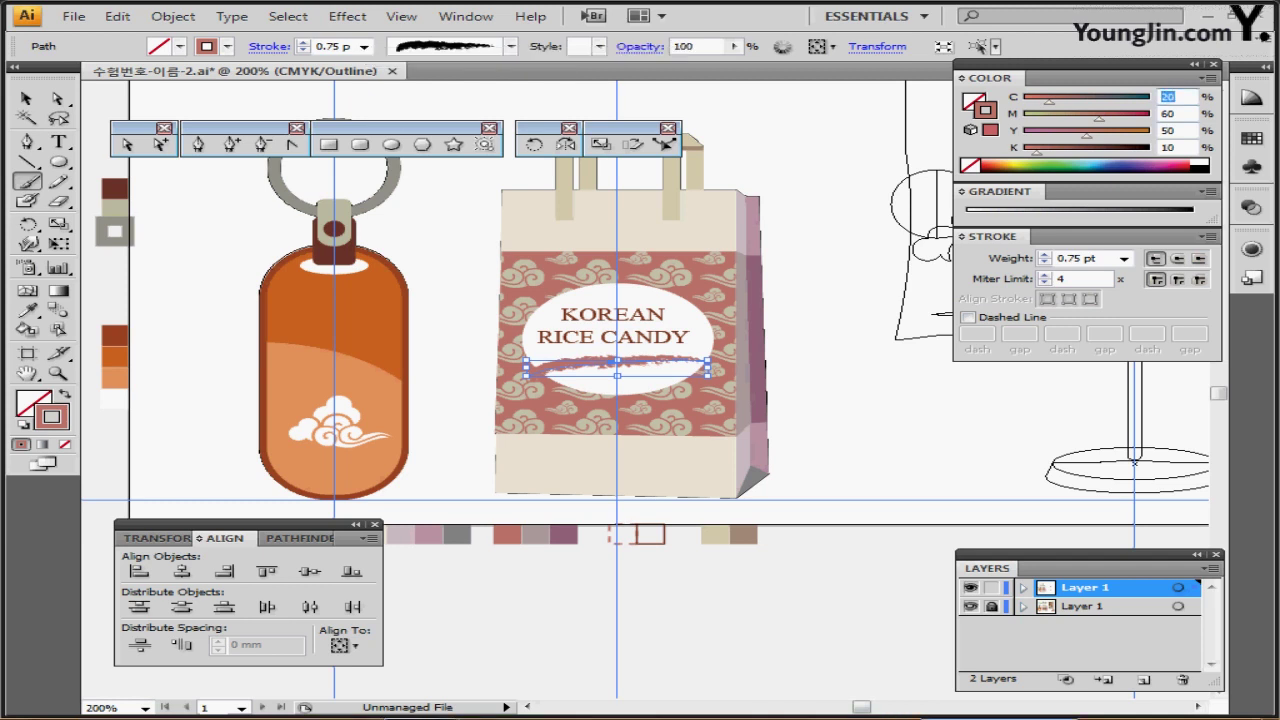
text(30)
key(Tab)
text(80)
key(Tab)
text(90)
key(Tab)
text(40)
key(Tab)
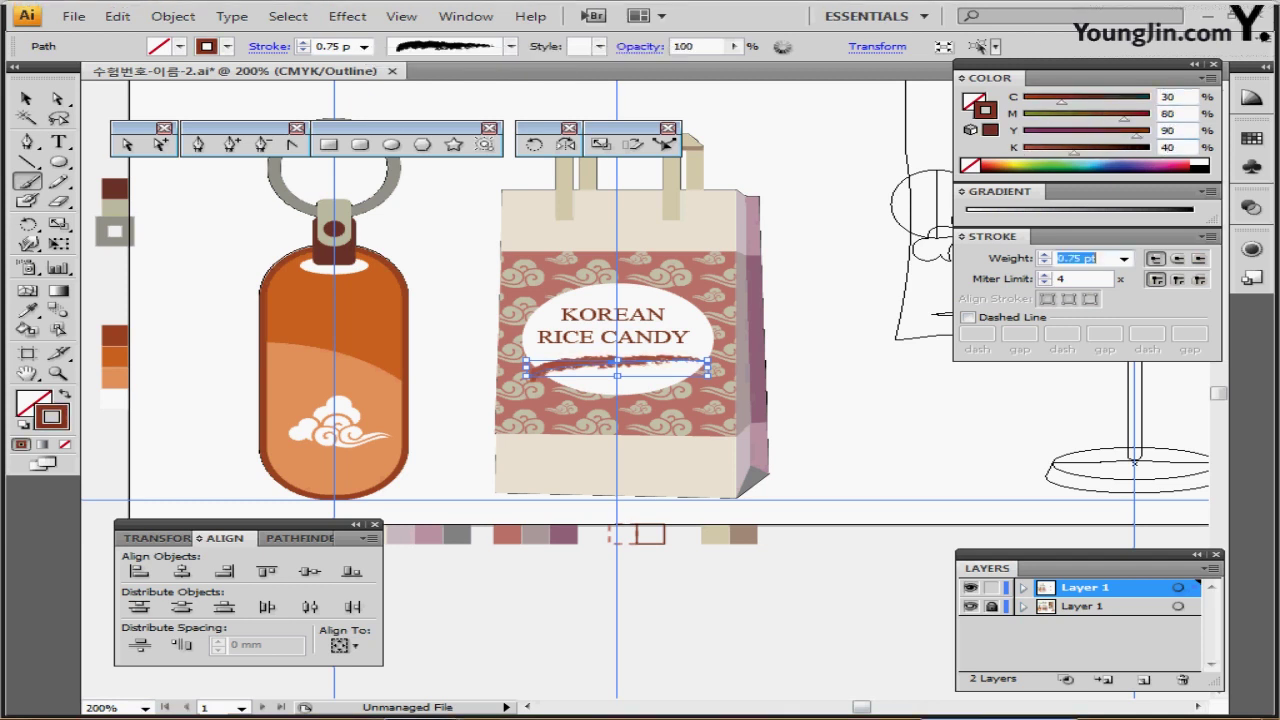
key(Return)
Step: Nudge the brush stroke slightly down and to the right under the lettering, and save the document
key(Down)
key(Down)
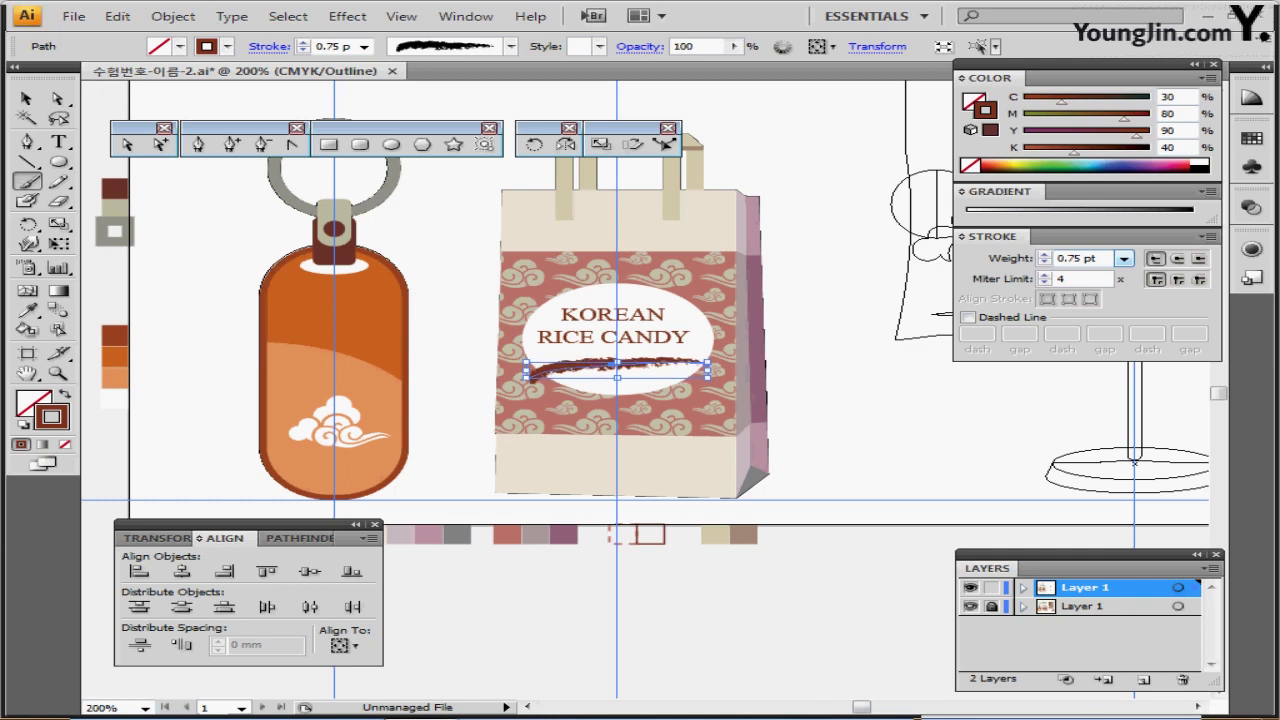
key(Right)
key(Right)
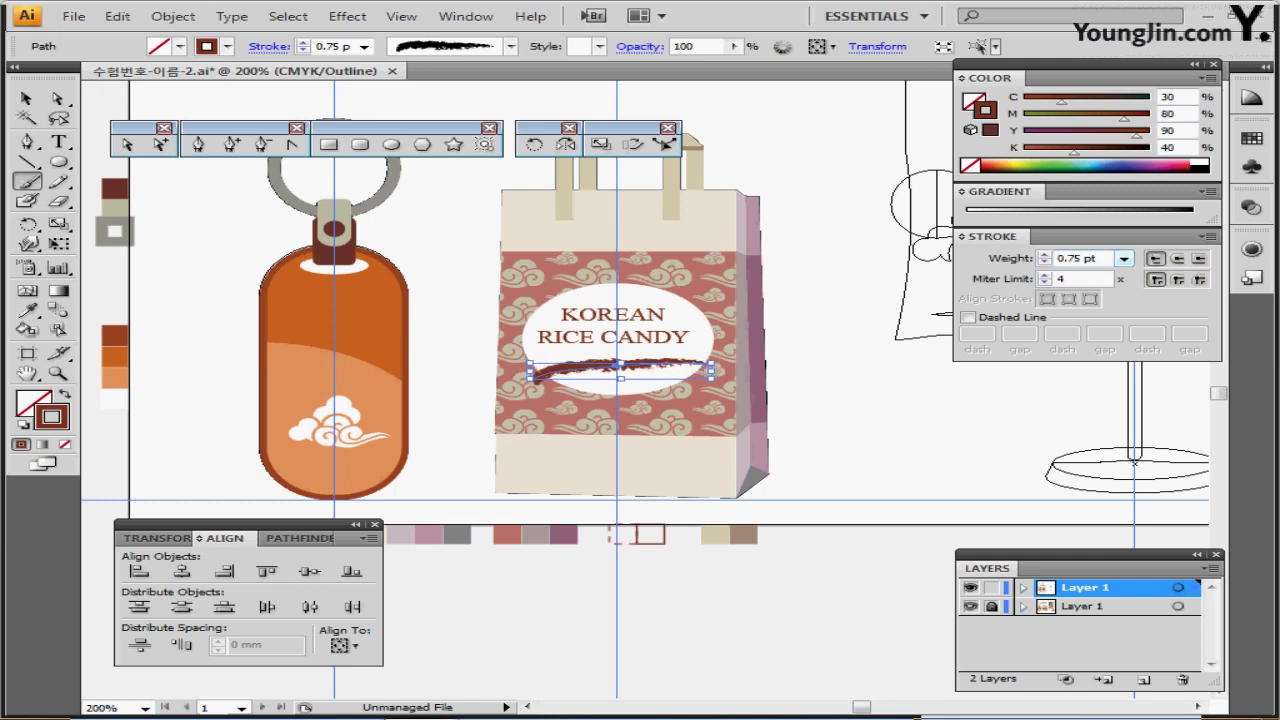
mouse_move(840, 300)
mouse_down()
mouse_move(682, 322)
mouse_move(660, 500)
mouse_up()
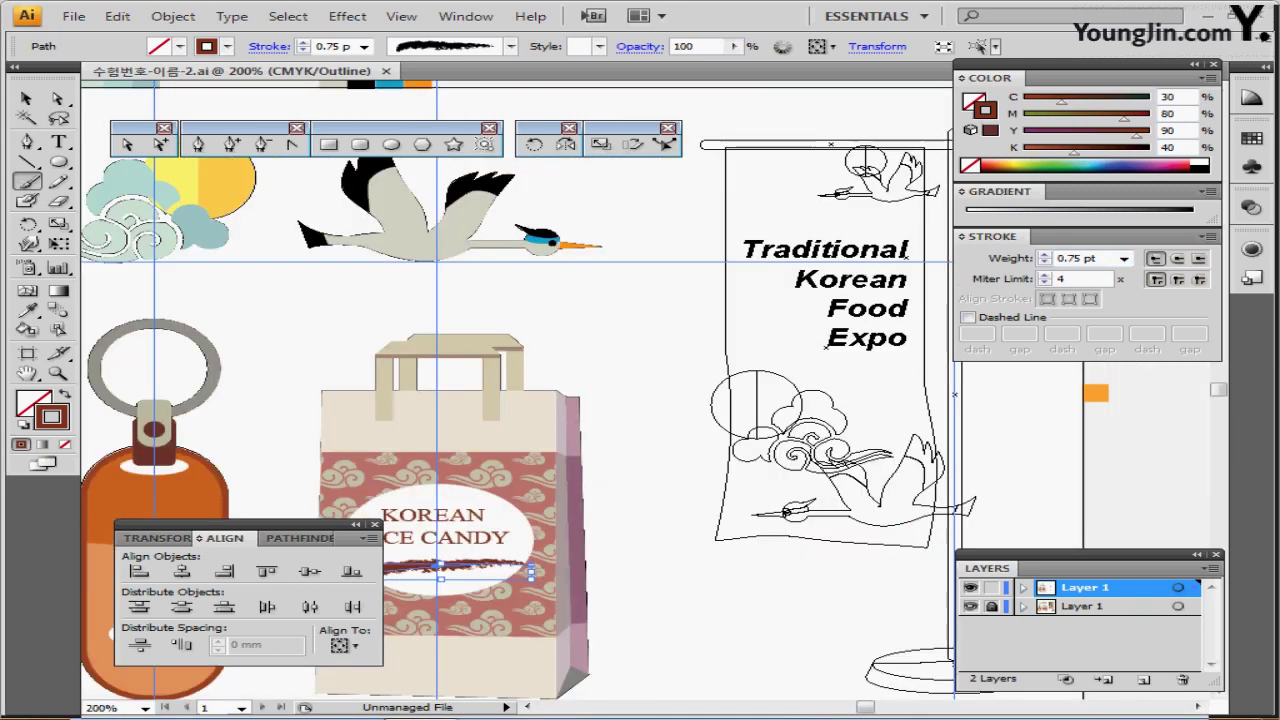
key(ctrl+s)
Step: Draw a 37 × 1.7 mm rounded rectangle with a 7 mm corner radius over the banner stand's upper crossbar outline
ctrl+alt+click(660, 462)
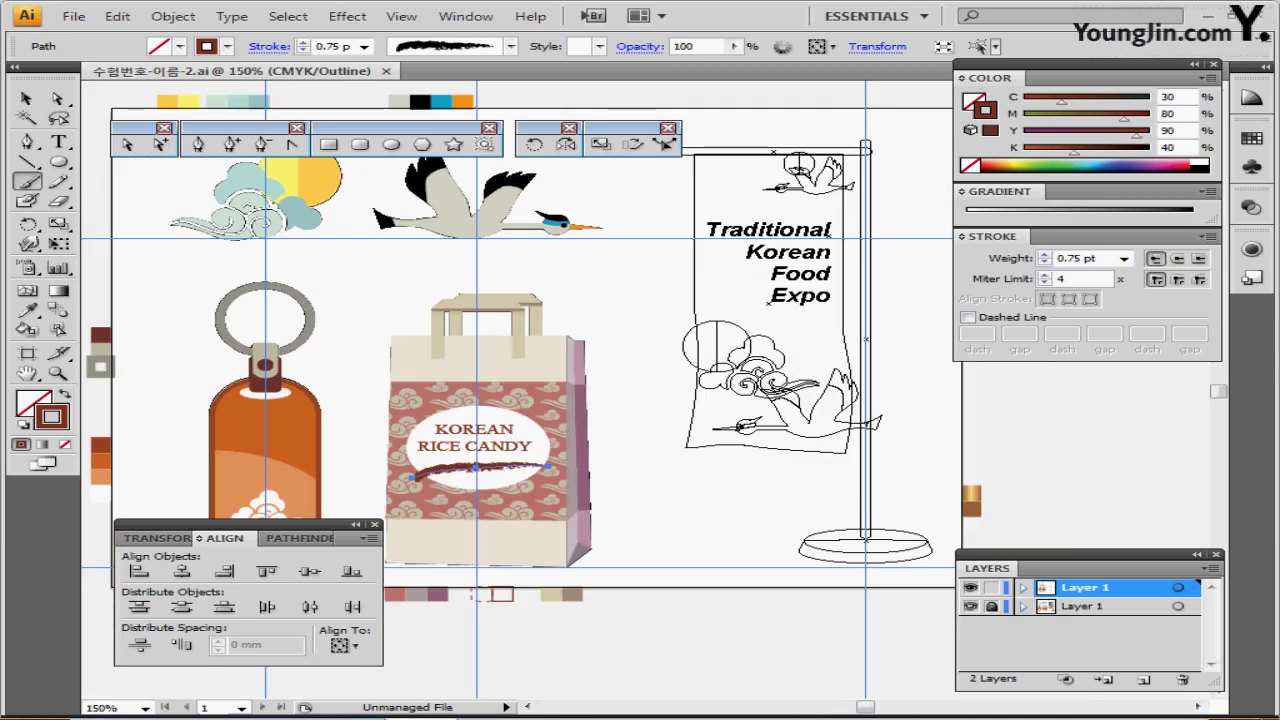
drag(600, 400, 557, 451)
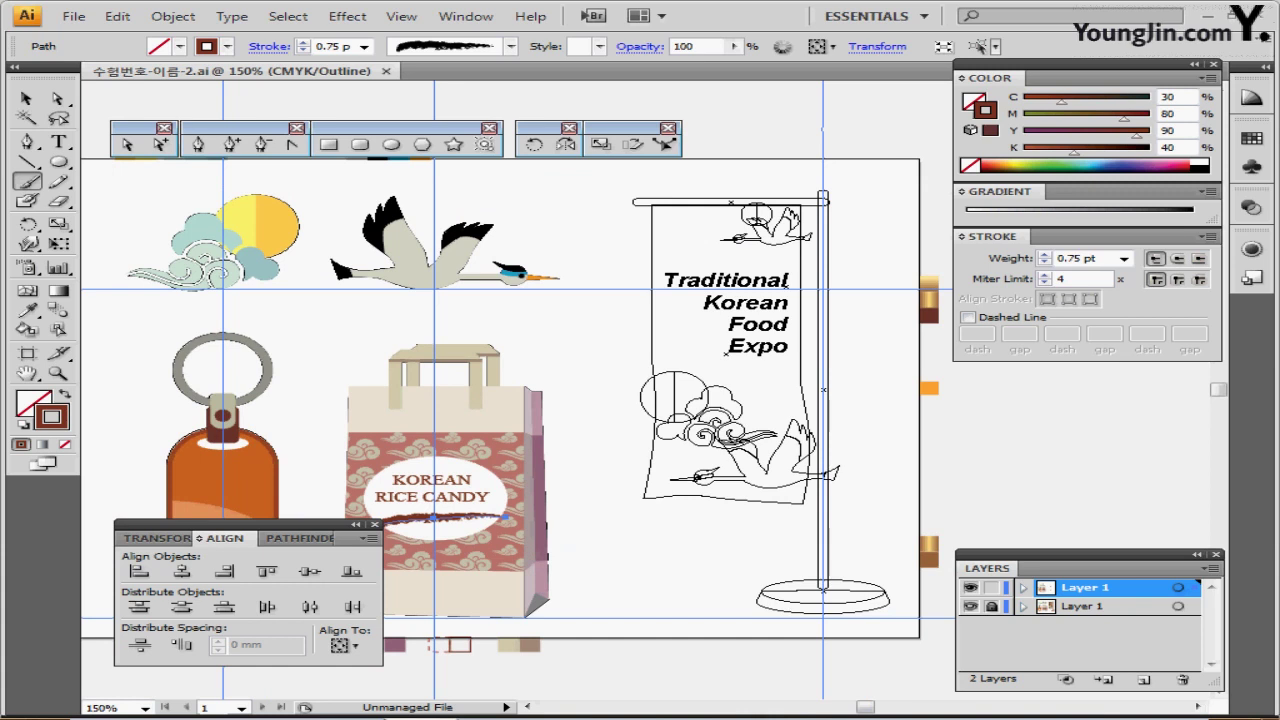
key(ctrl)
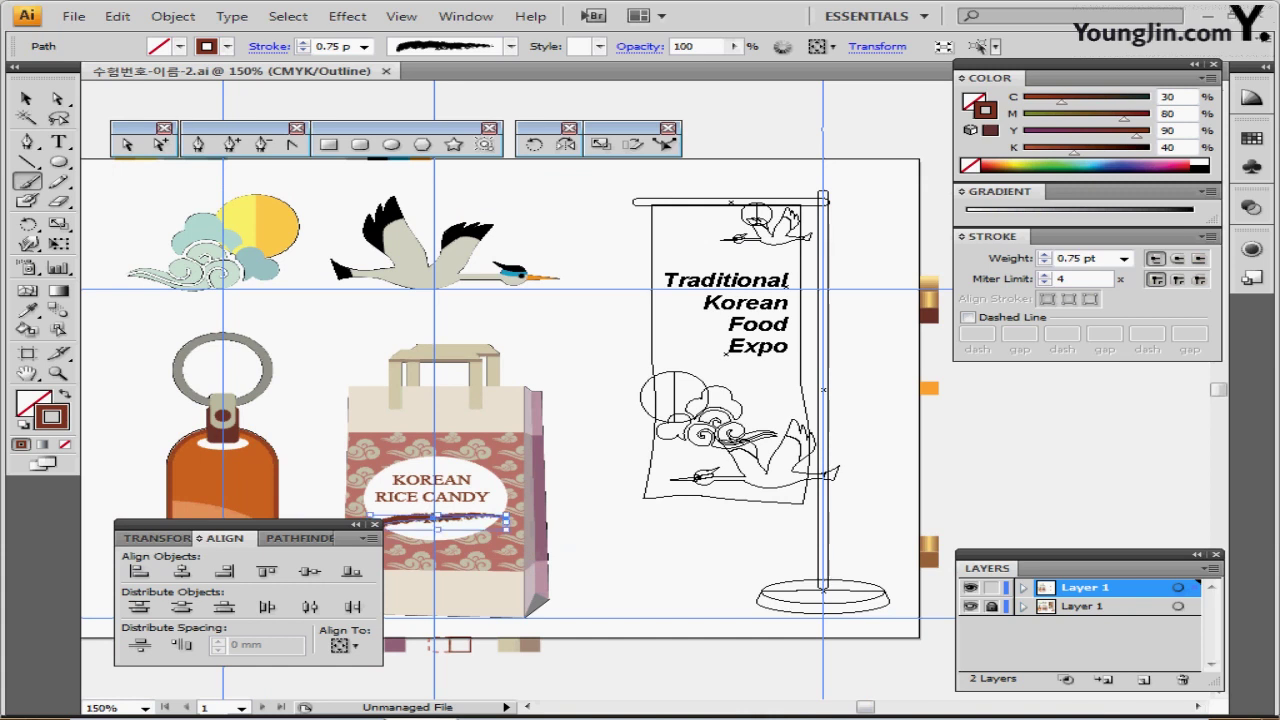
ctrl+click(777, 267)
drag(777, 267, 806, 161)
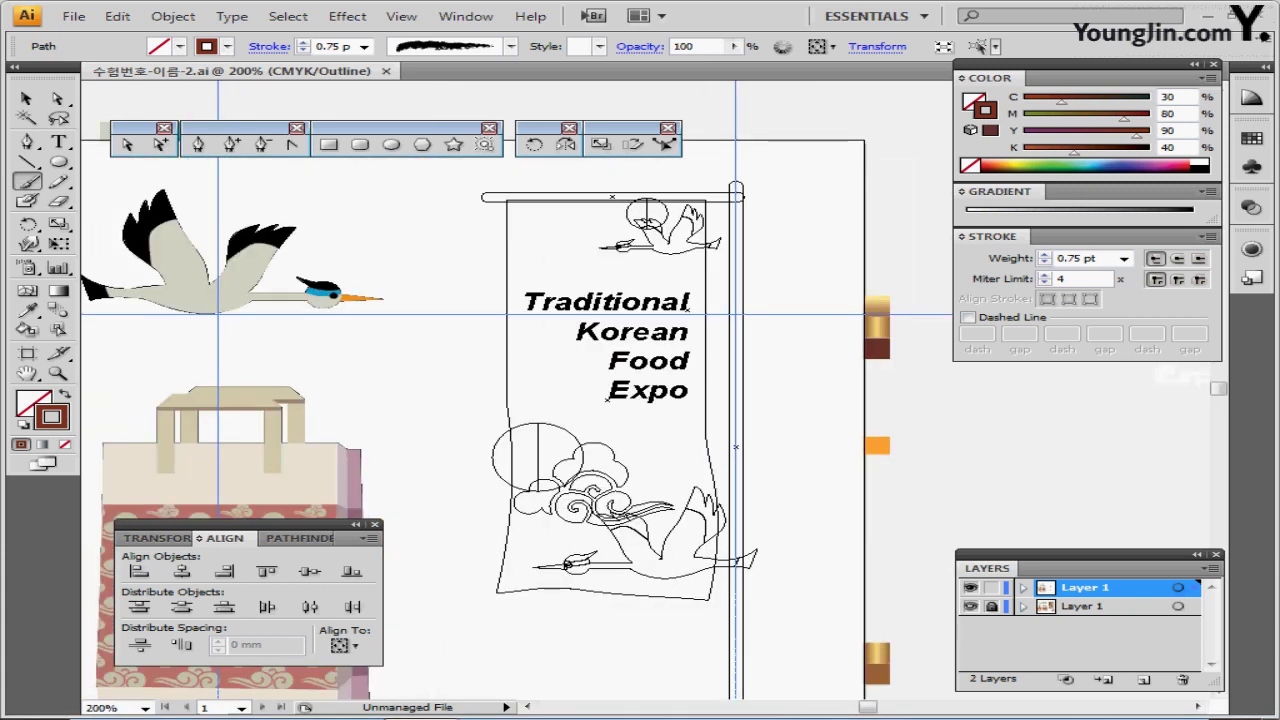
click(328, 145)
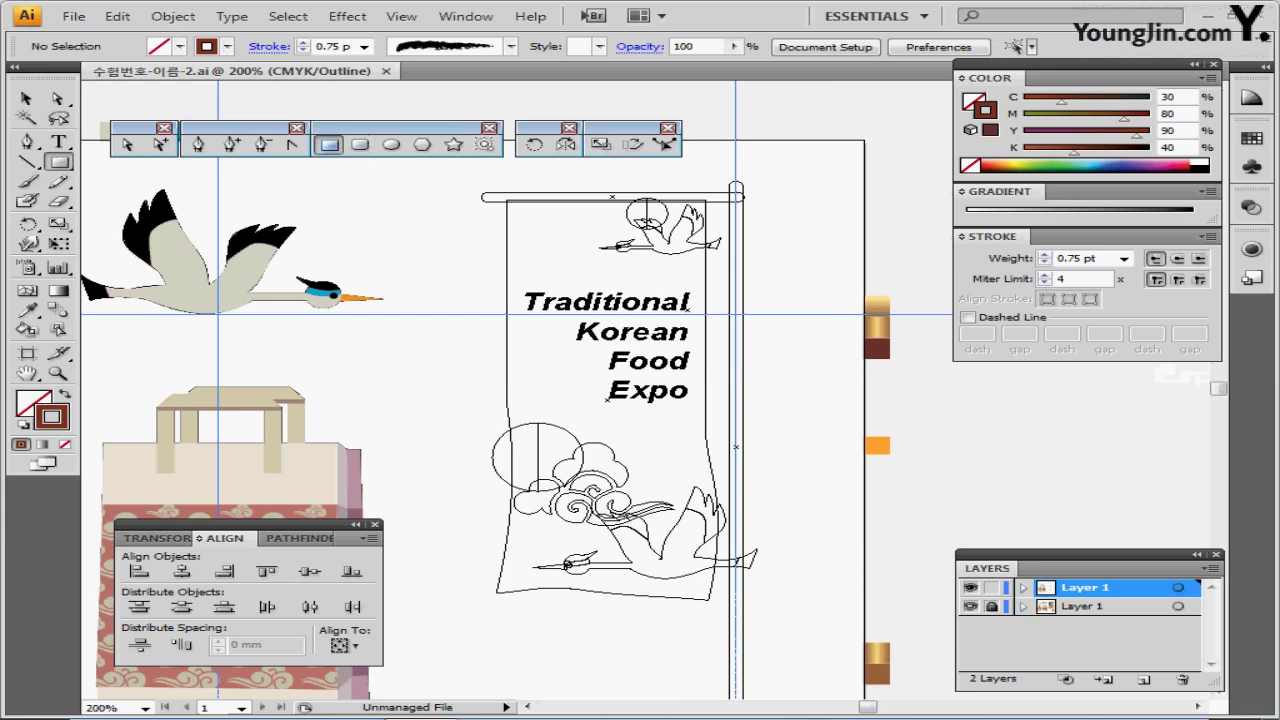
click(361, 145)
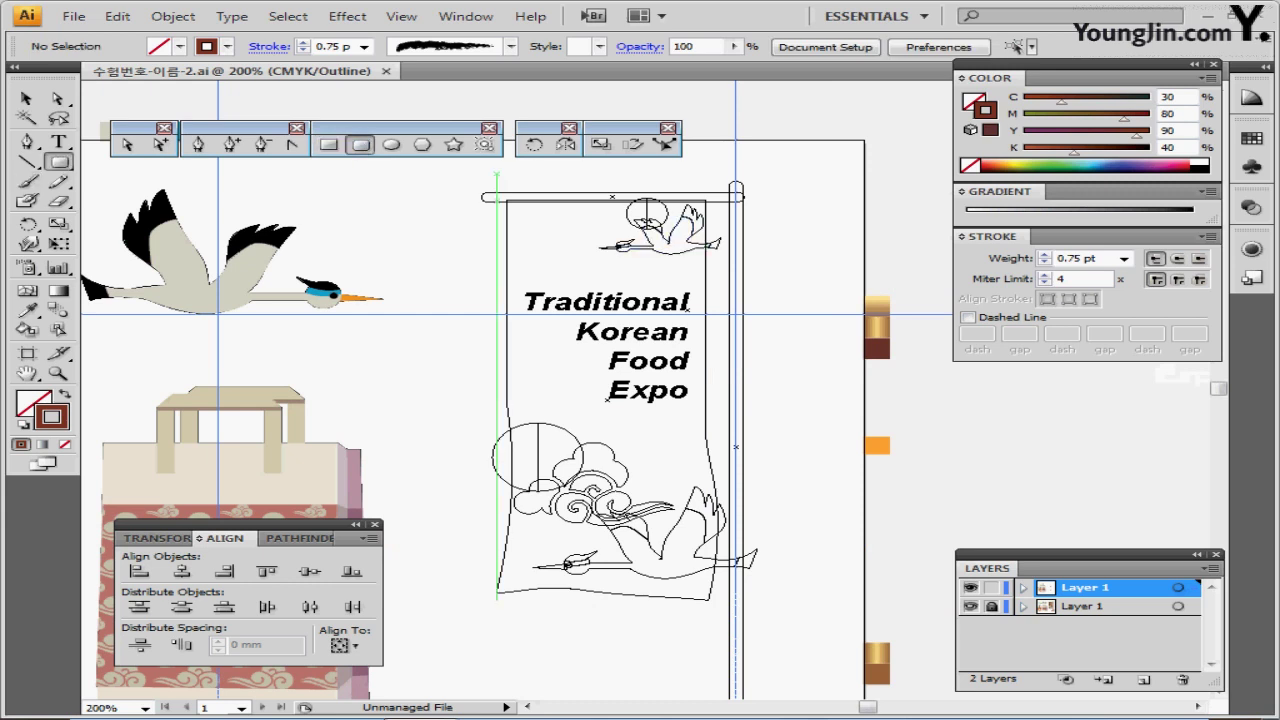
click(483, 195)
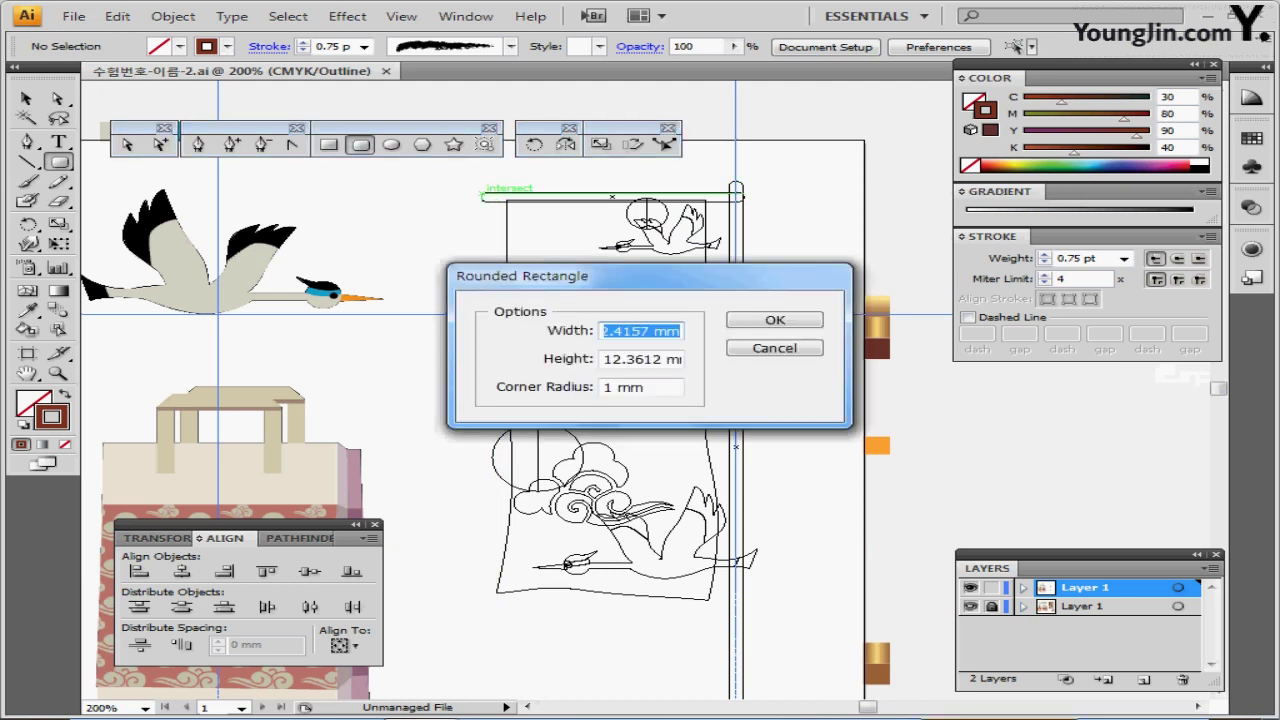
text(37)
key(Tab)
text(1,)
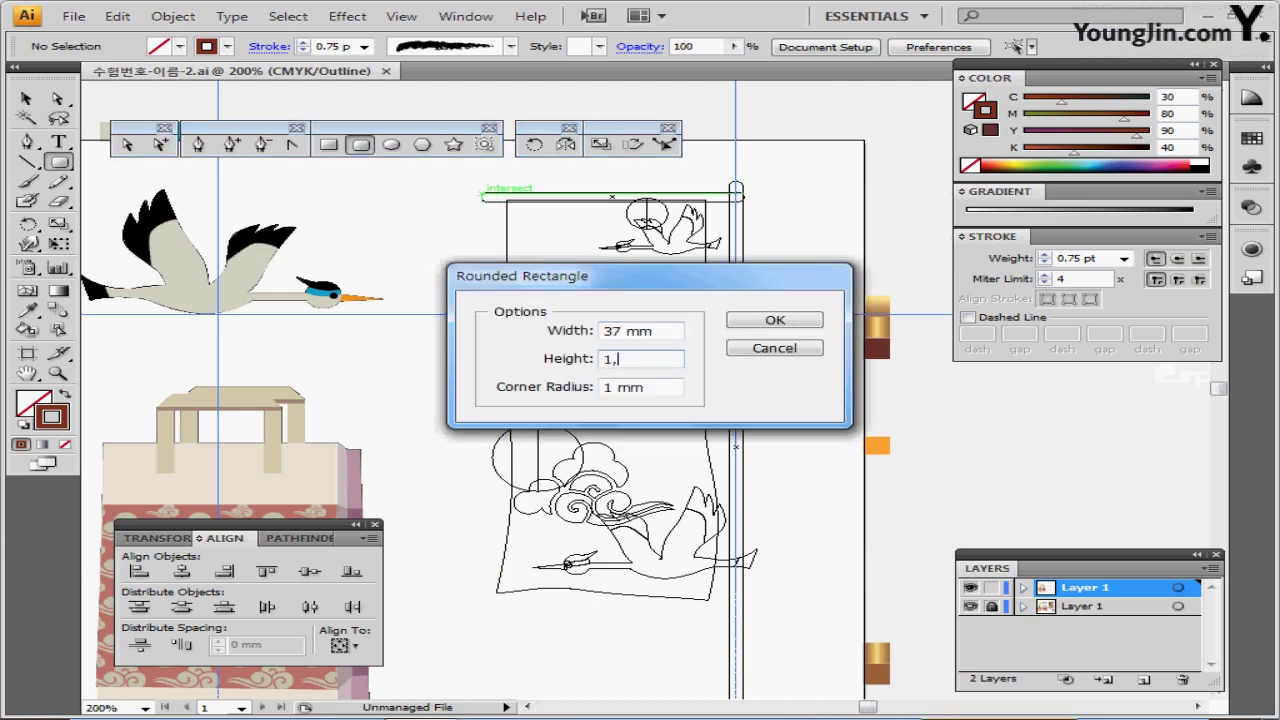
key(BackSpace)
key(Tab)
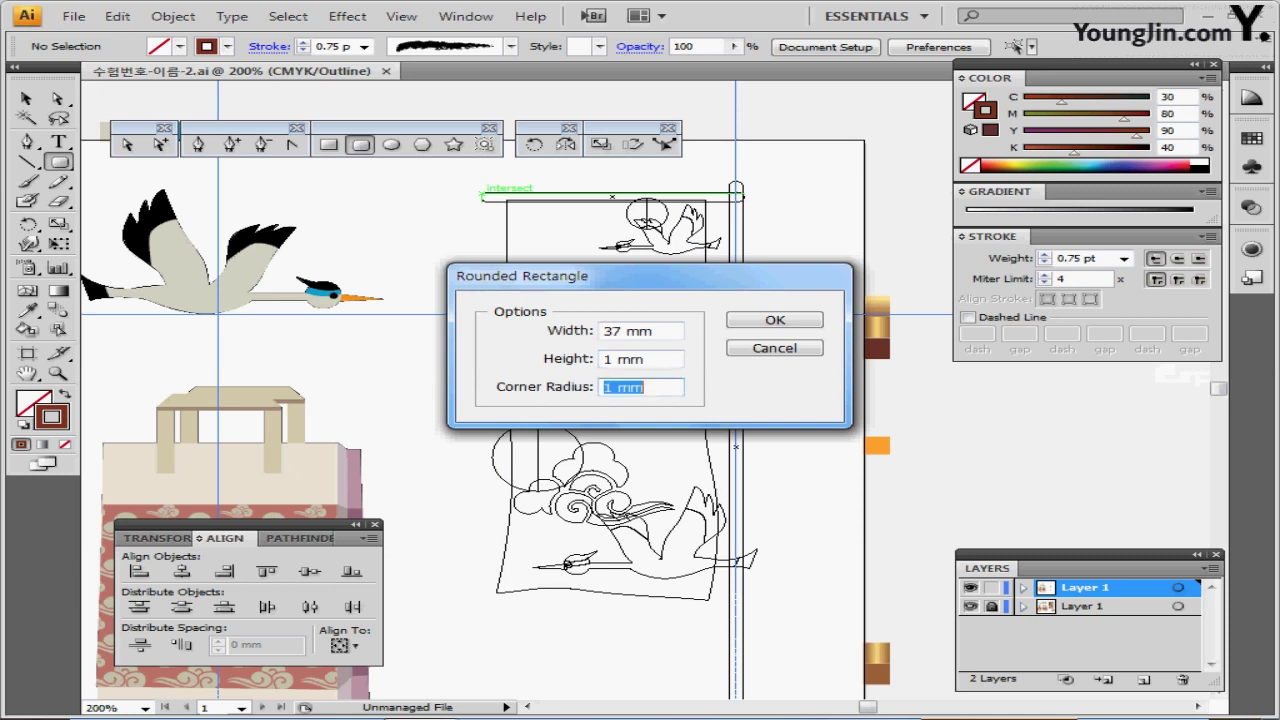
text(7)
key(shift+Tab)
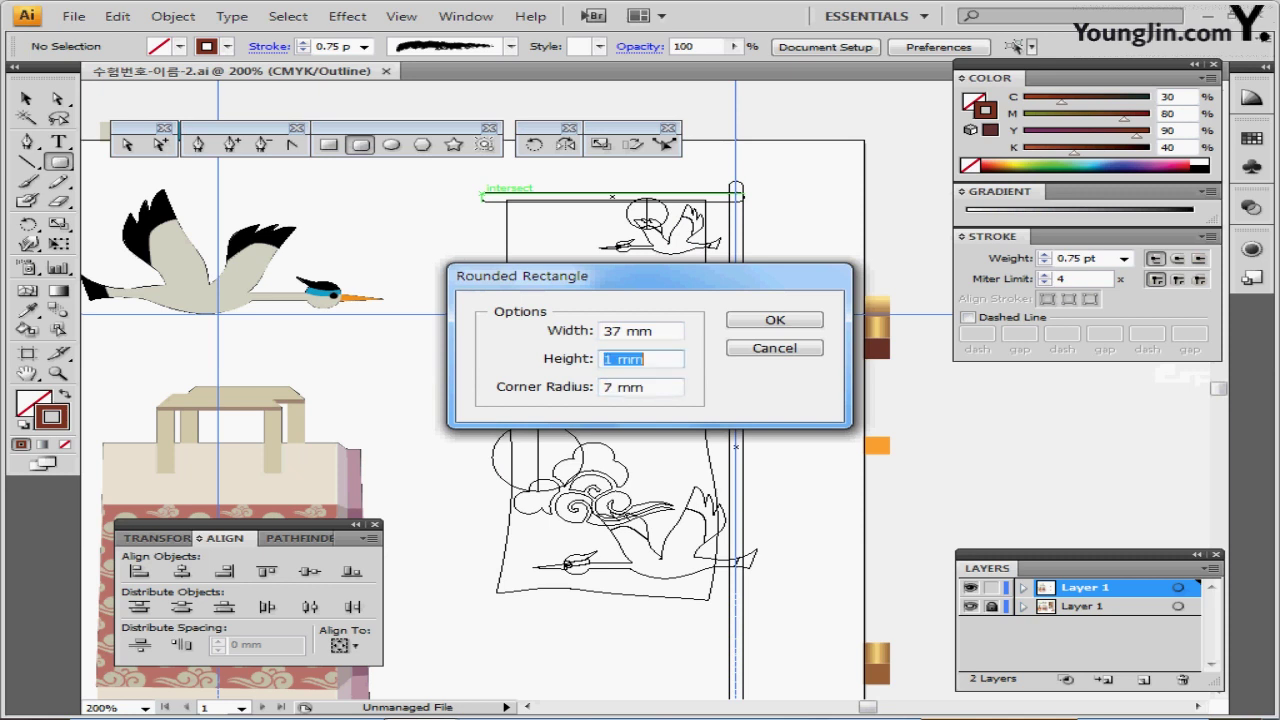
text(1.7)
key(Tab)
key(Return)
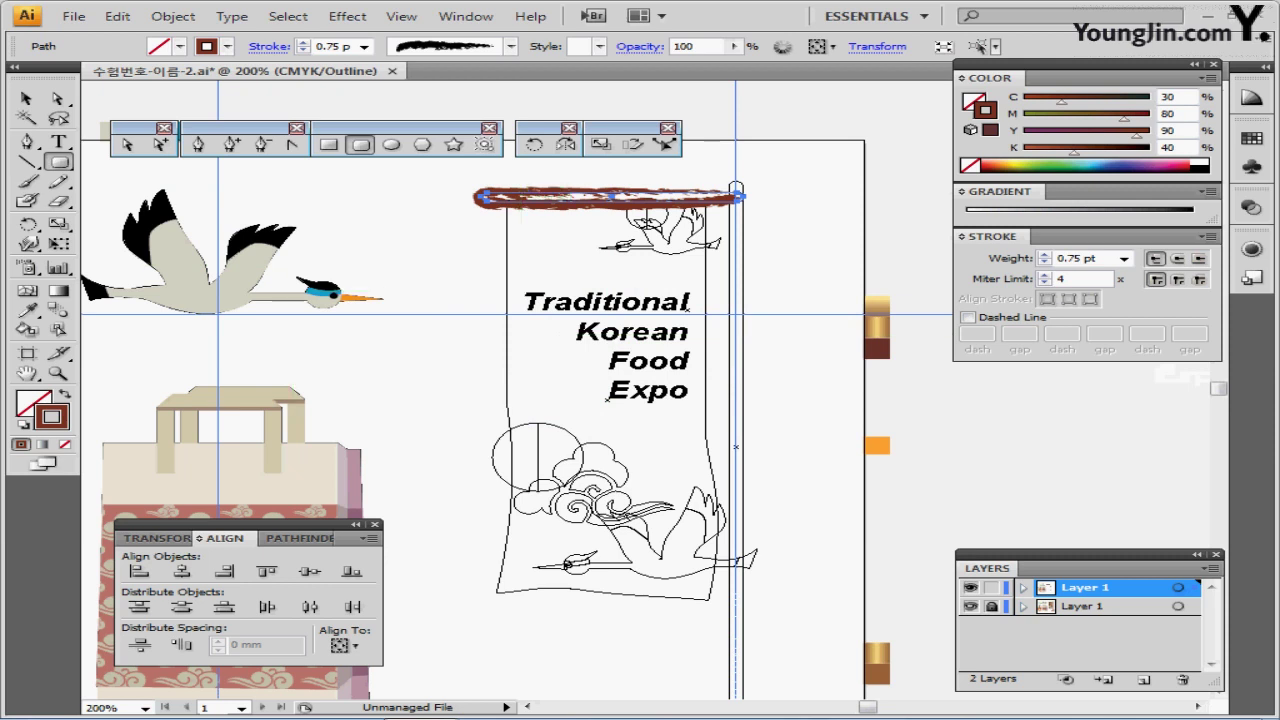
Step: Clear the crossbar's brush stroke and fill it with the brown-to-yellow gradient sampled from the uppermost swatch beside the artboard
key(d)
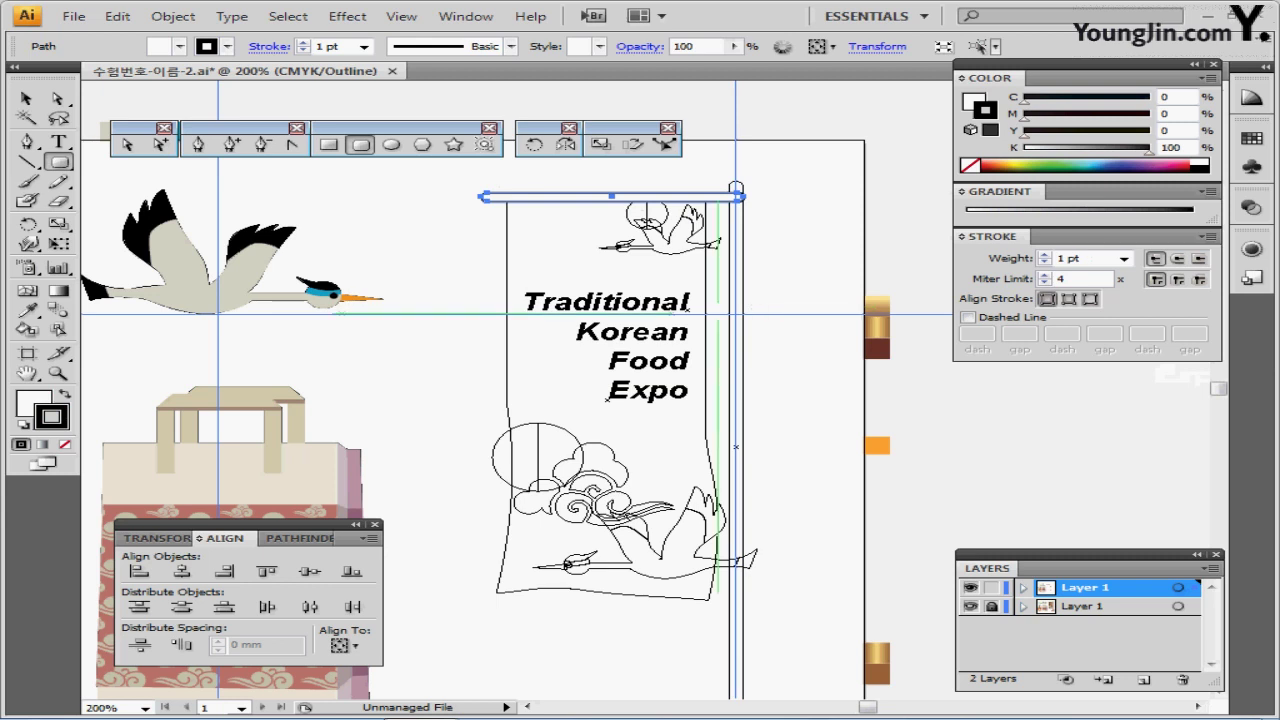
key(slash)
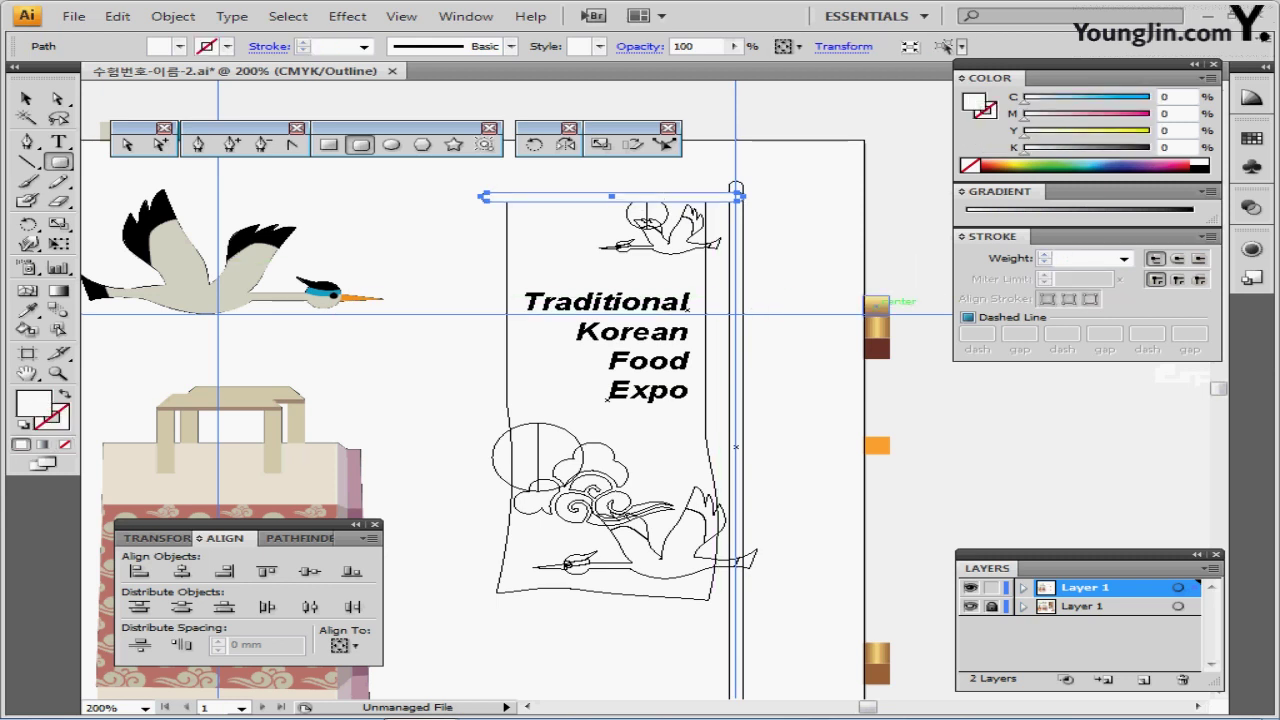
key(i)
click(872, 304)
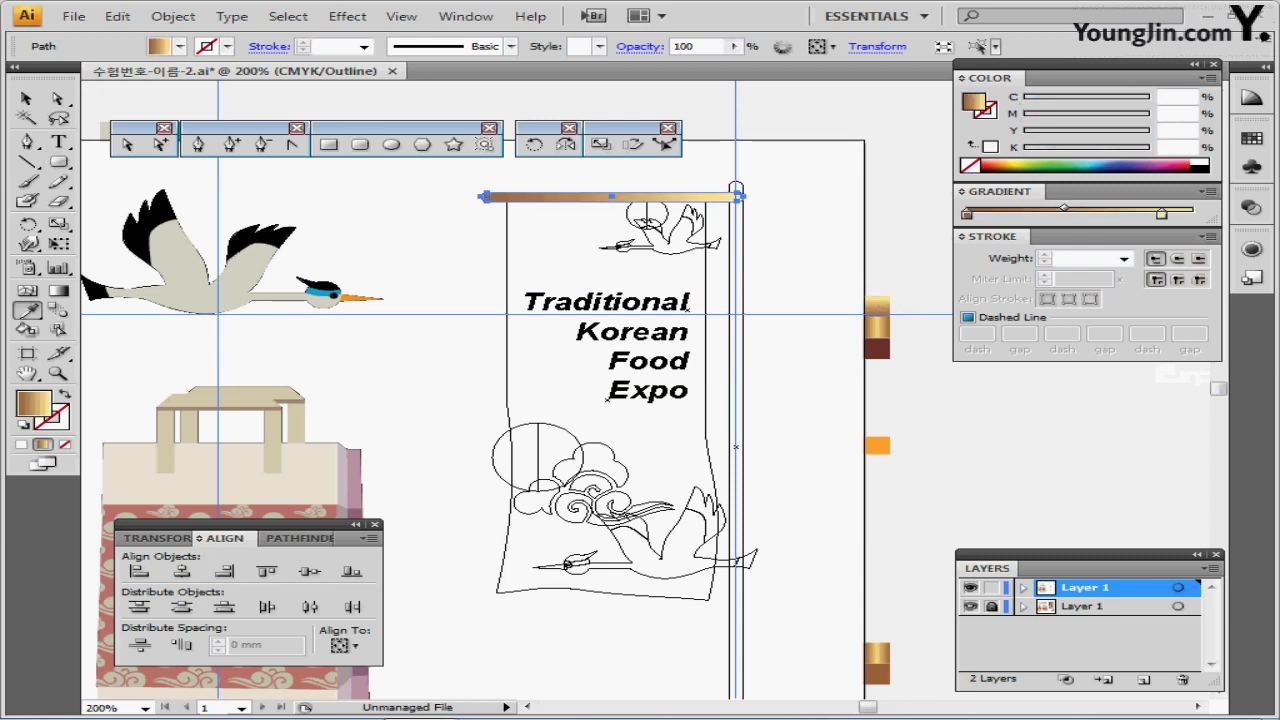
Step: Set the crossbar's linear gradient angle to 90° and check the color values of its brown and yellow stops
click(962, 191)
click(962, 191)
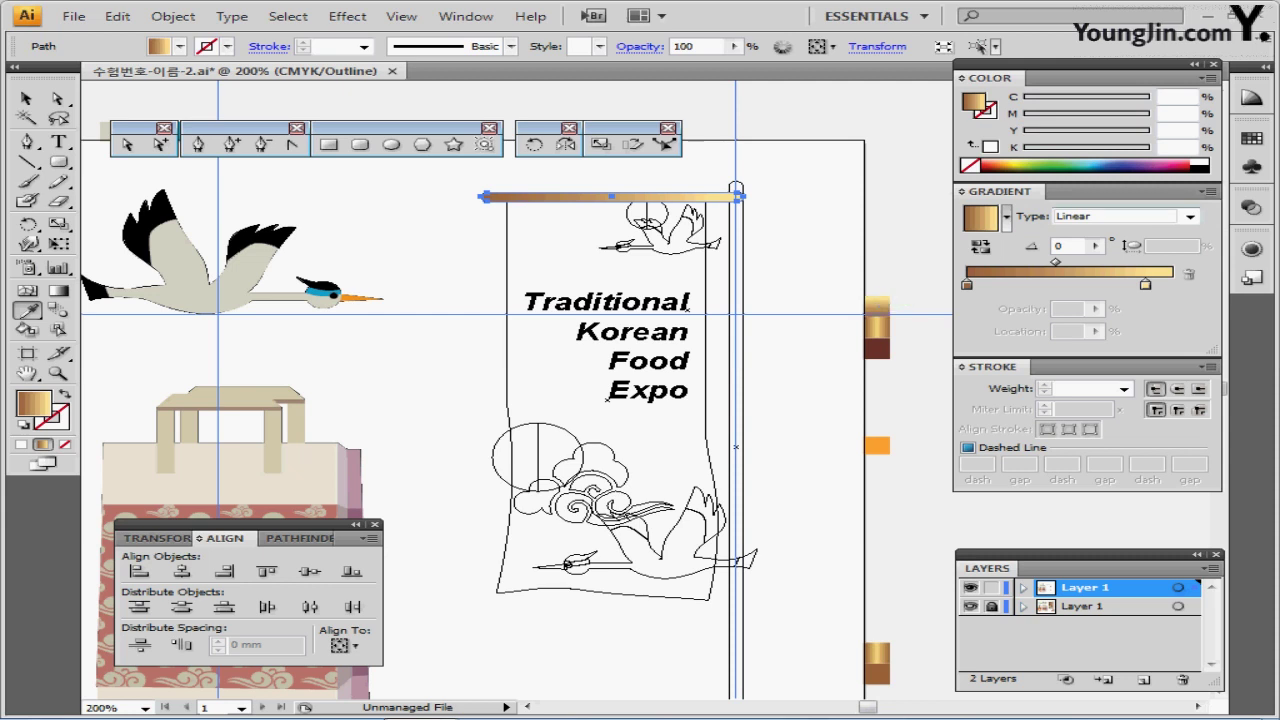
click(1190, 216)
click(1080, 246)
click(1066, 246)
double_click(1060, 246)
text(90)
key(Return)
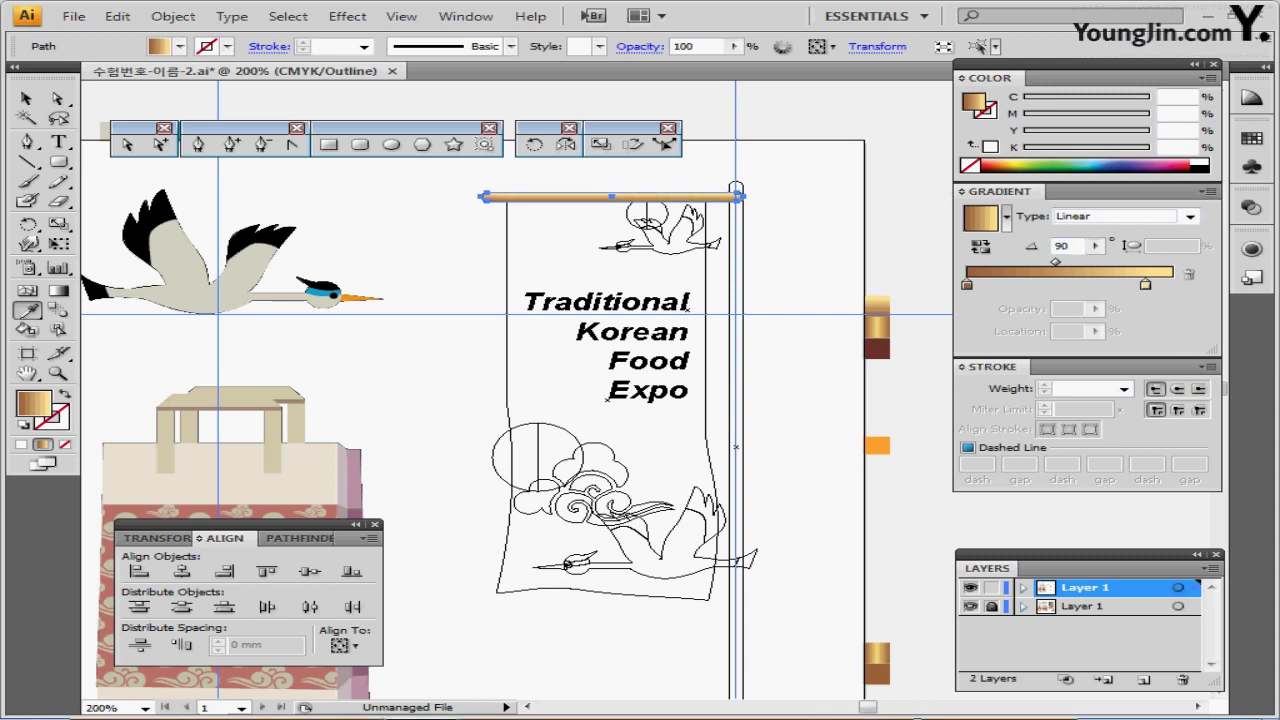
double_click(967, 285)
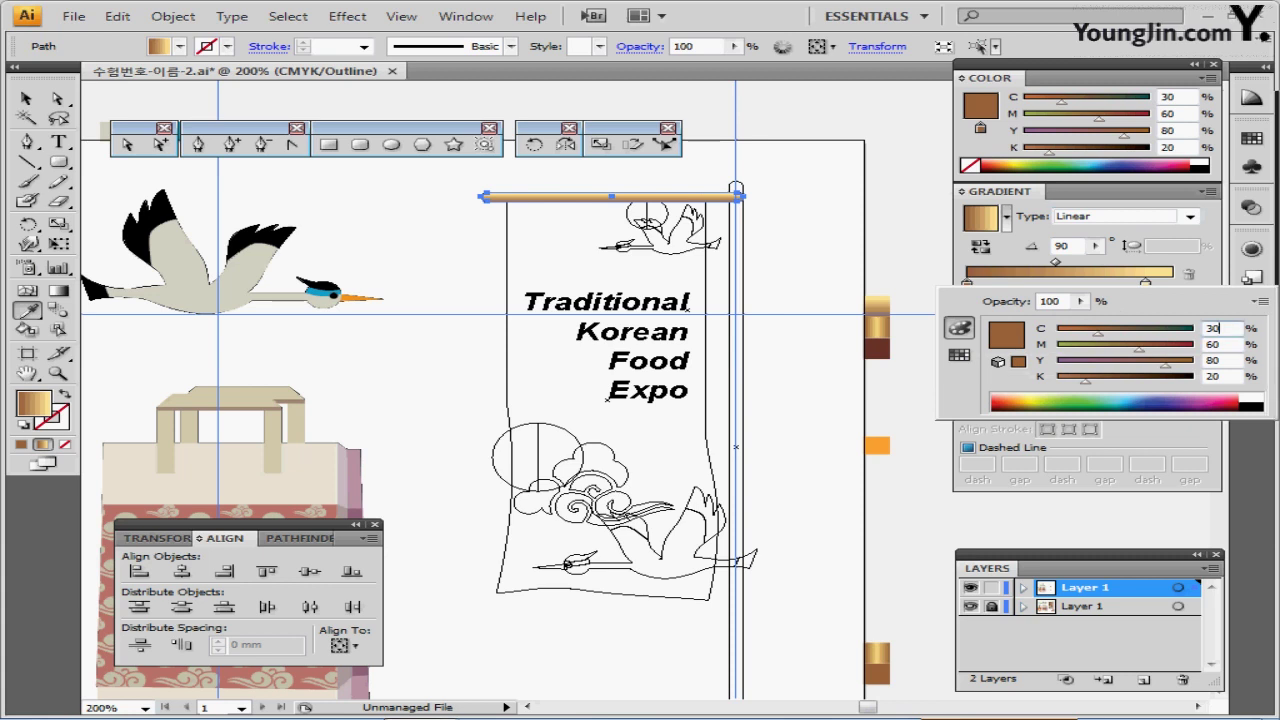
click(1146, 284)
double_click(1145, 285)
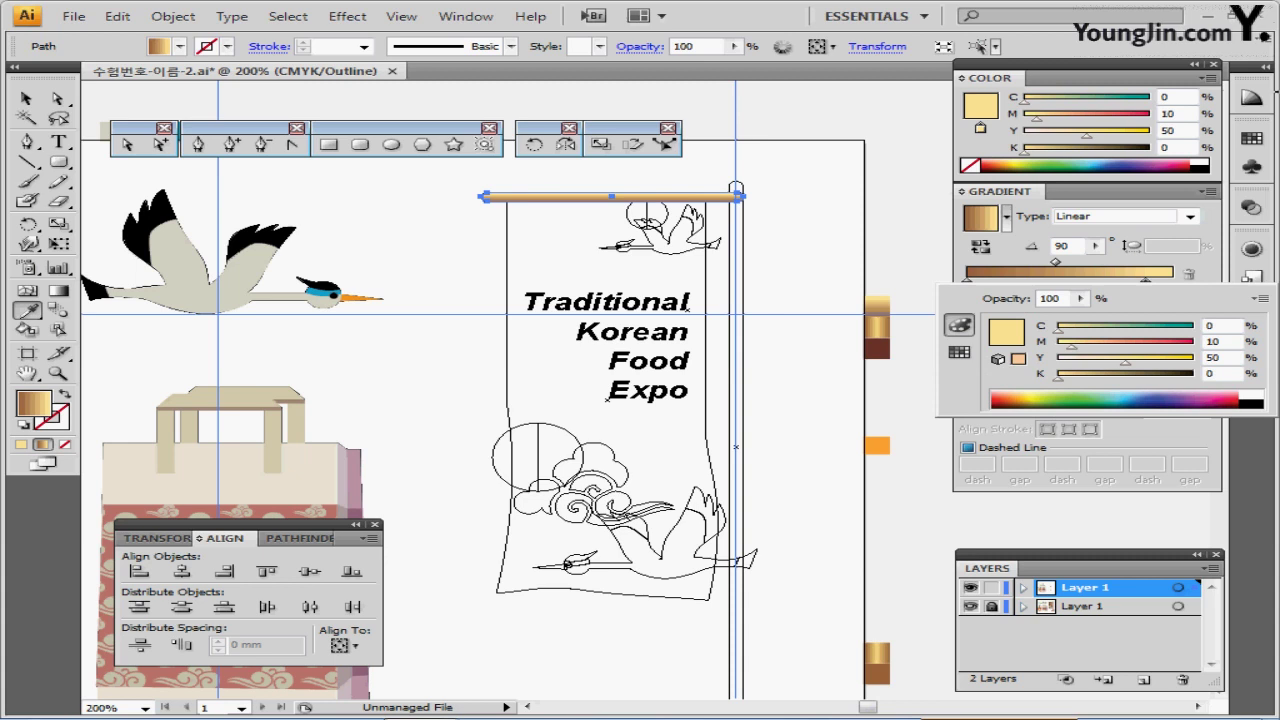
key(Escape)
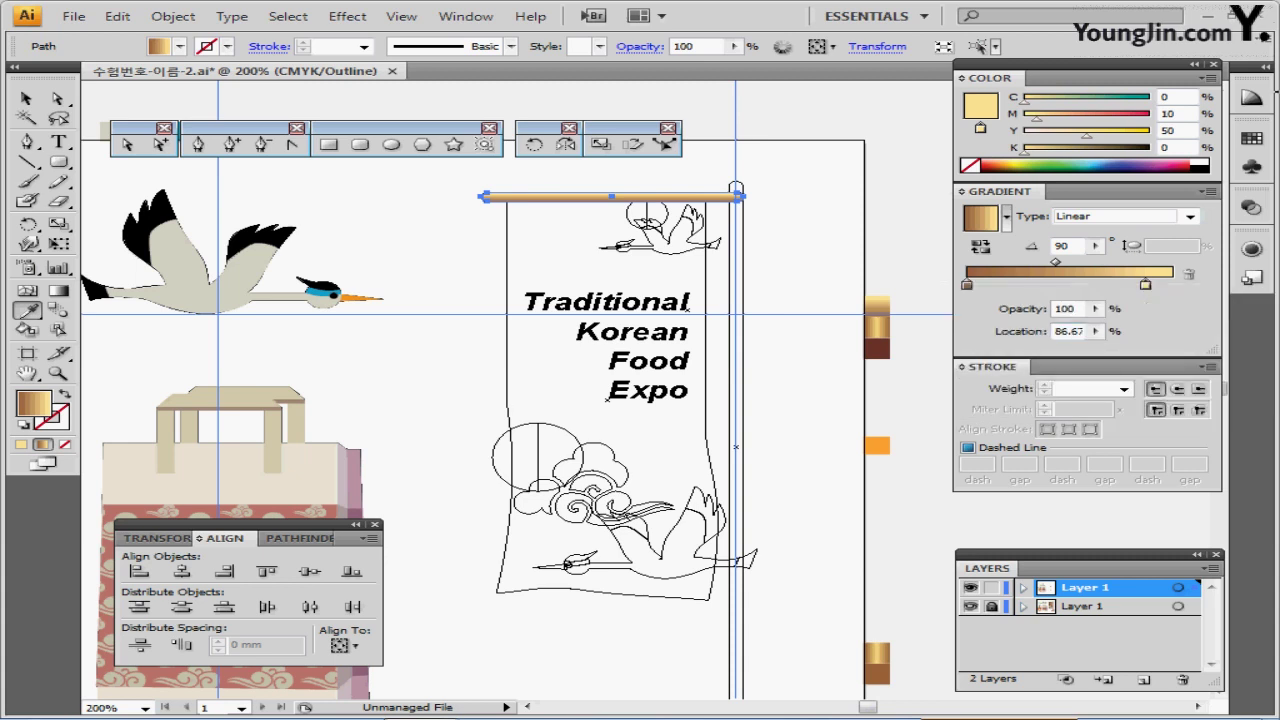
Step: Draw a 2 × 100 mm rounded rectangle with a 7 mm corner radius over the banner stand's vertical pole outline
click(360, 144)
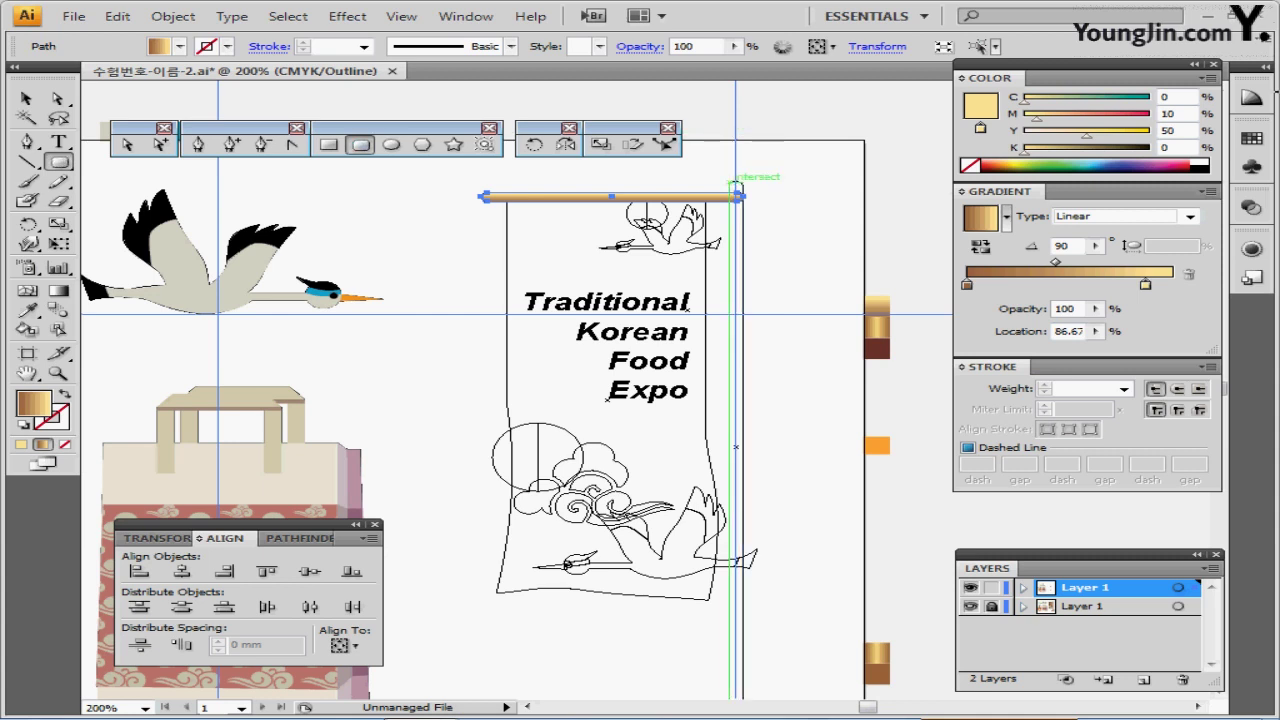
click(737, 188)
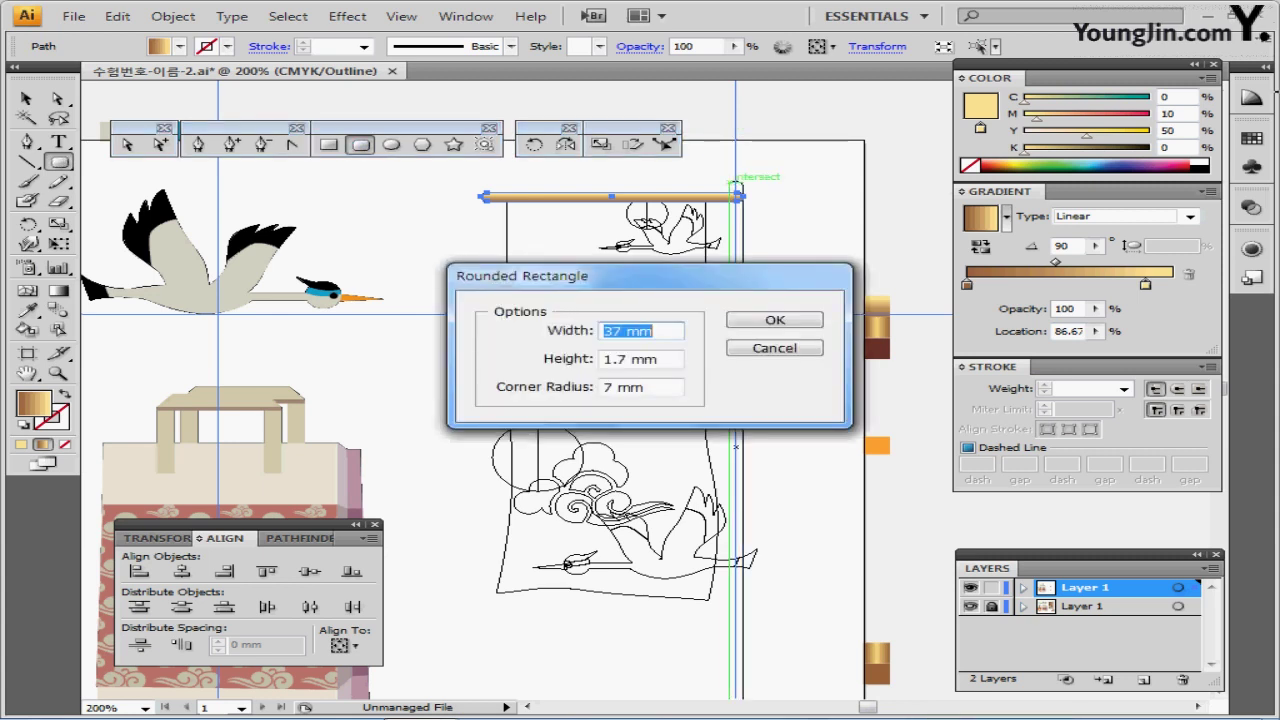
text(2)
key(Tab)
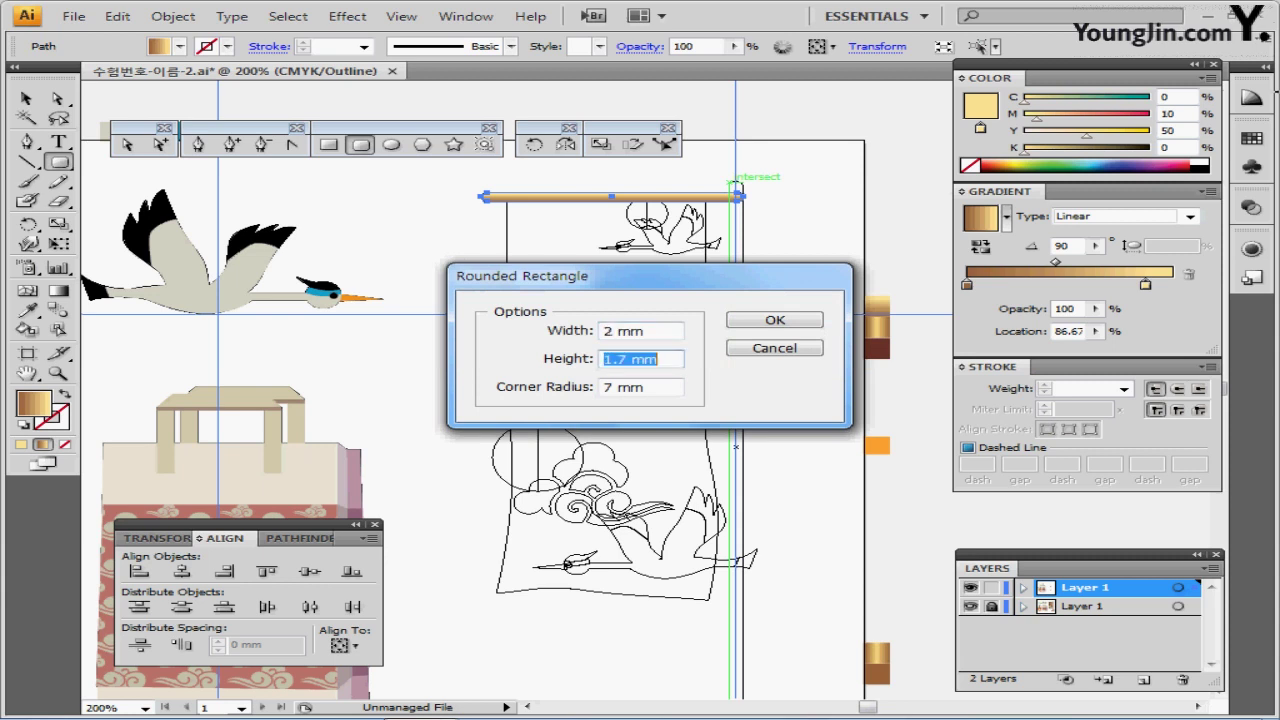
text(100)
key(Tab)
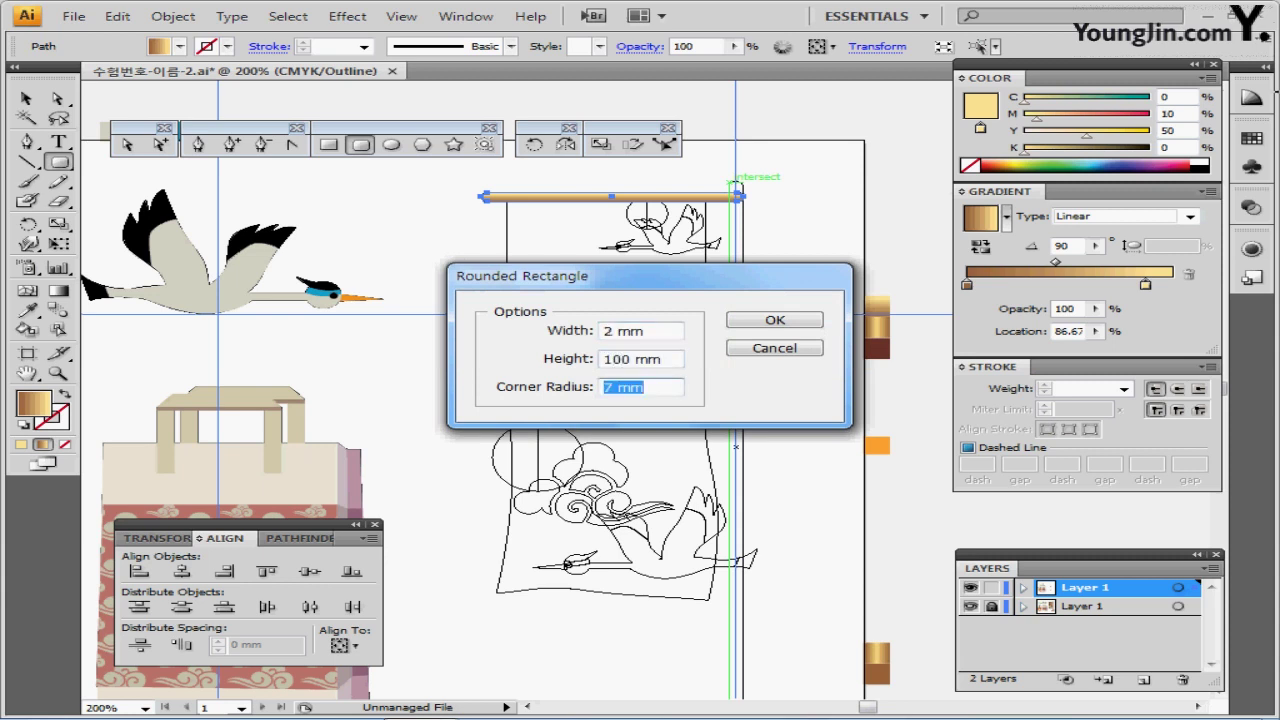
key(Return)
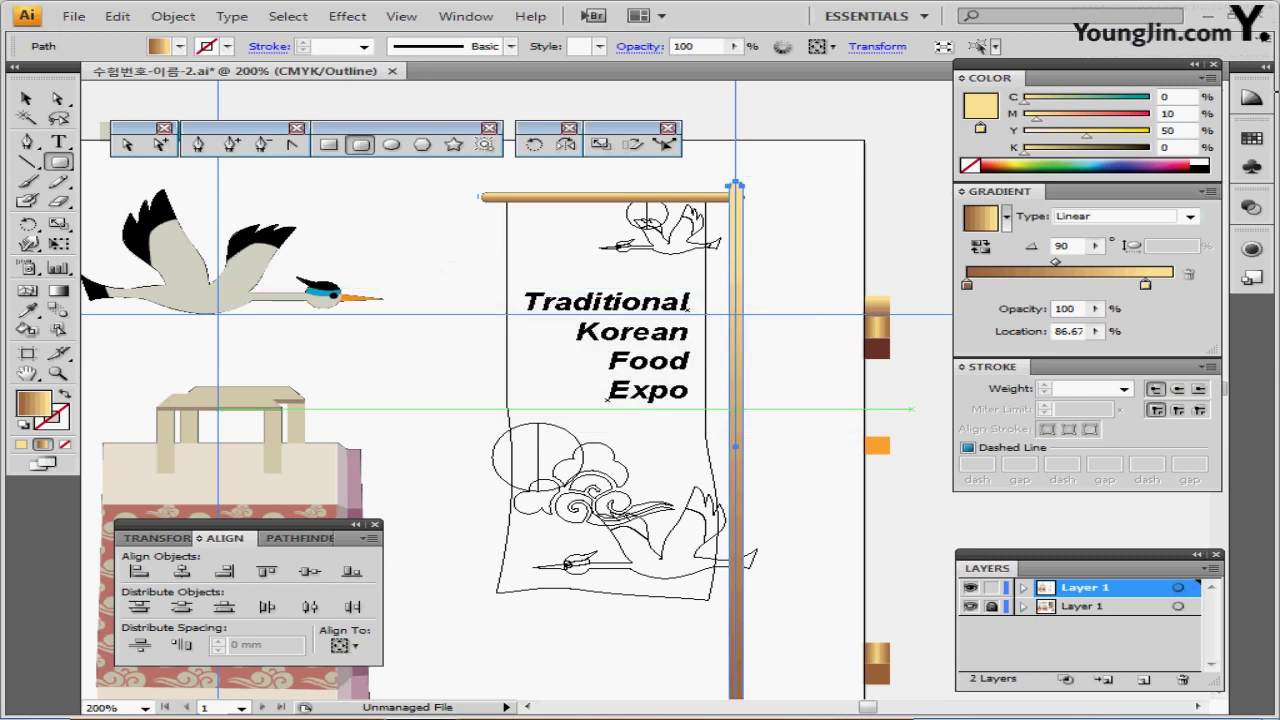
Step: Fill the pole with the sampled brown-yellow-brown gradient swatch at an angle of 0°, and save the document
ctrl+click(716, 536)
scroll(716, 536, down, 1)
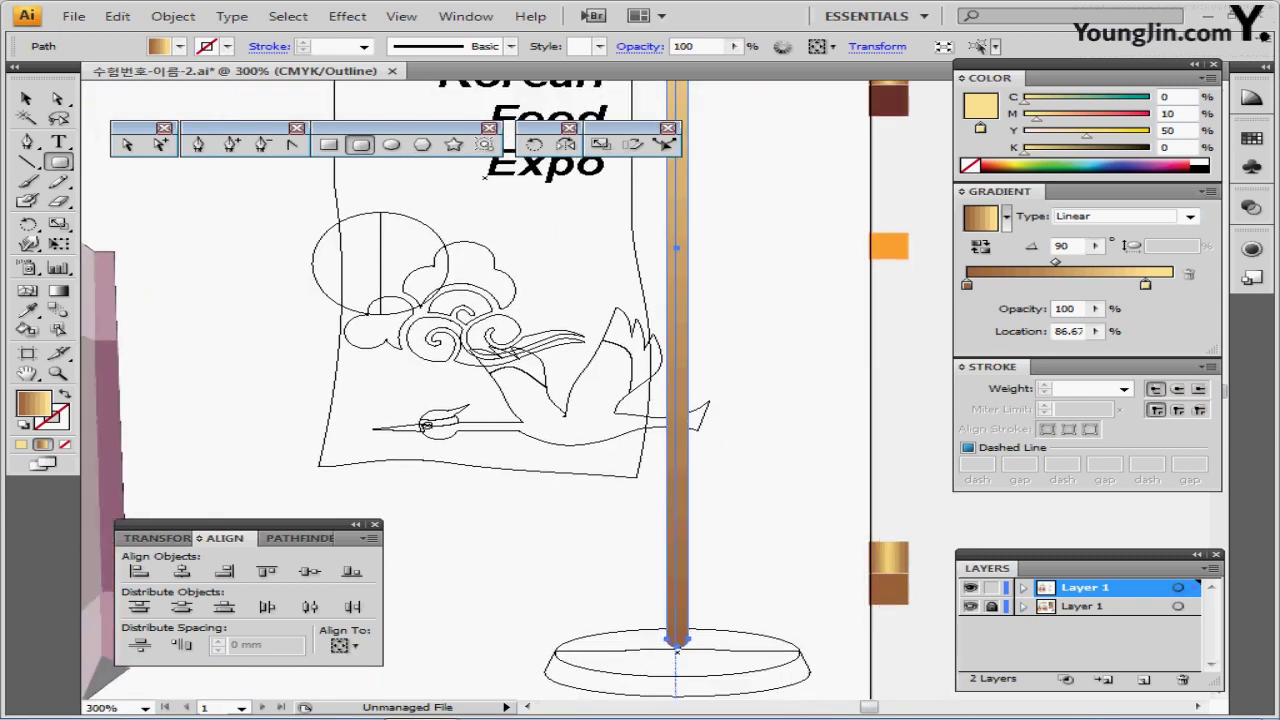
key(ctrl+minus)
scroll(495, 390, up, 3)
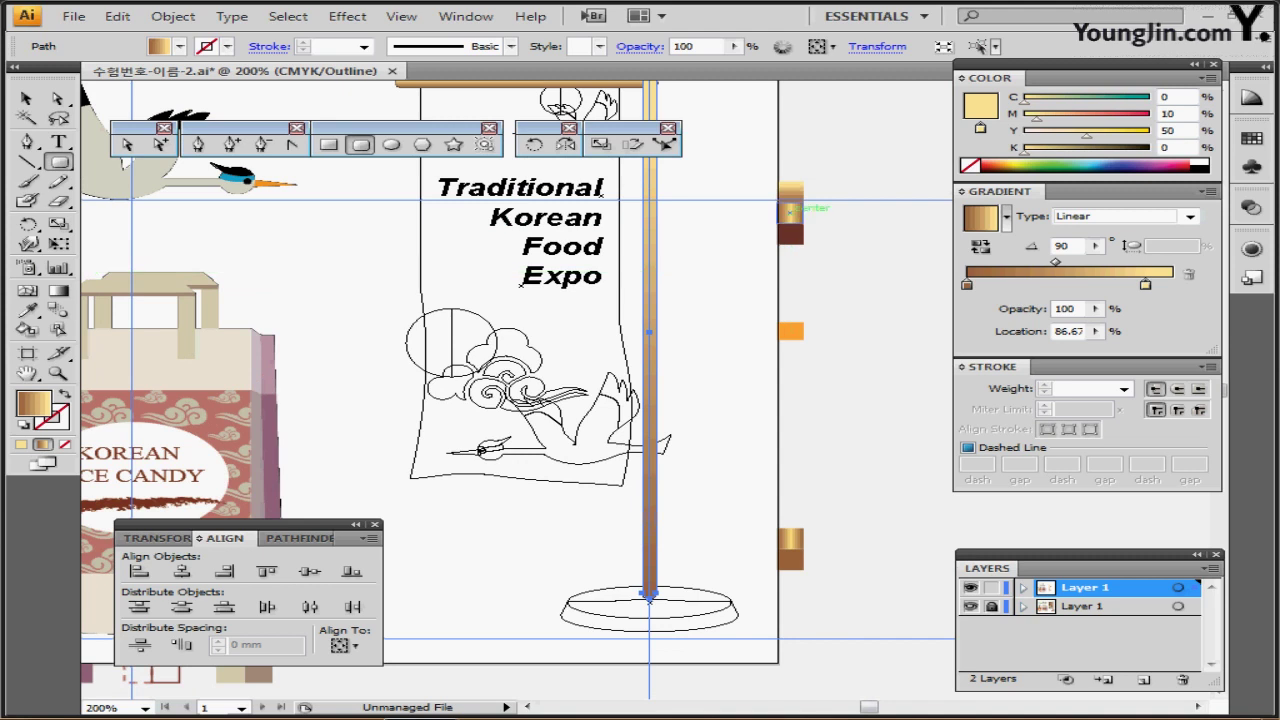
key(i)
click(790, 212)
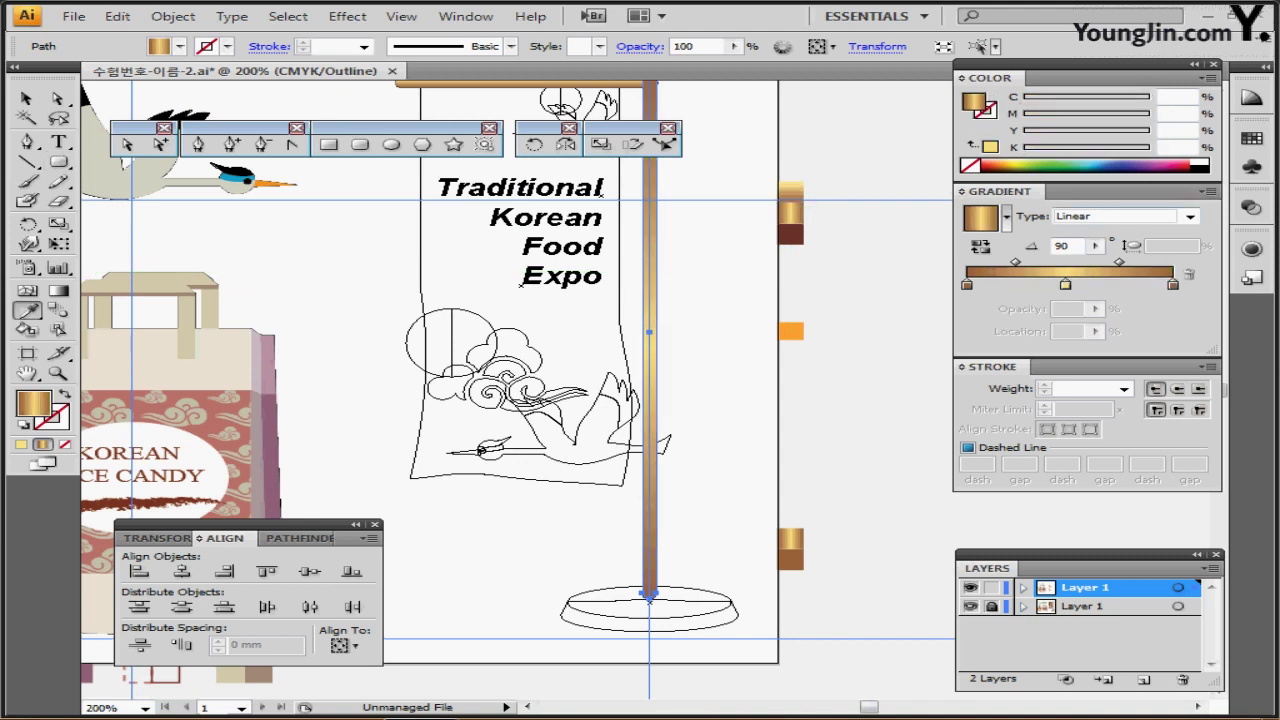
double_click(1062, 246)
text(0)
key(Return)
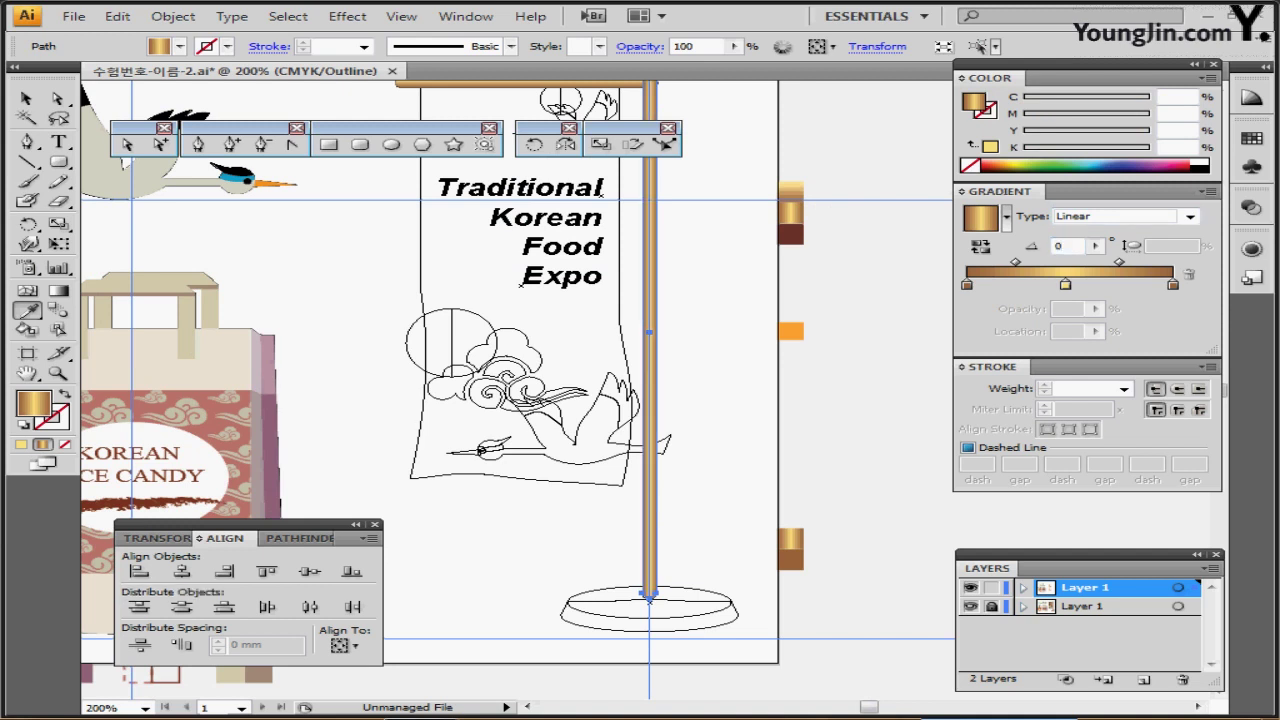
key(ctrl+s)
drag(700, 400, 705, 484)
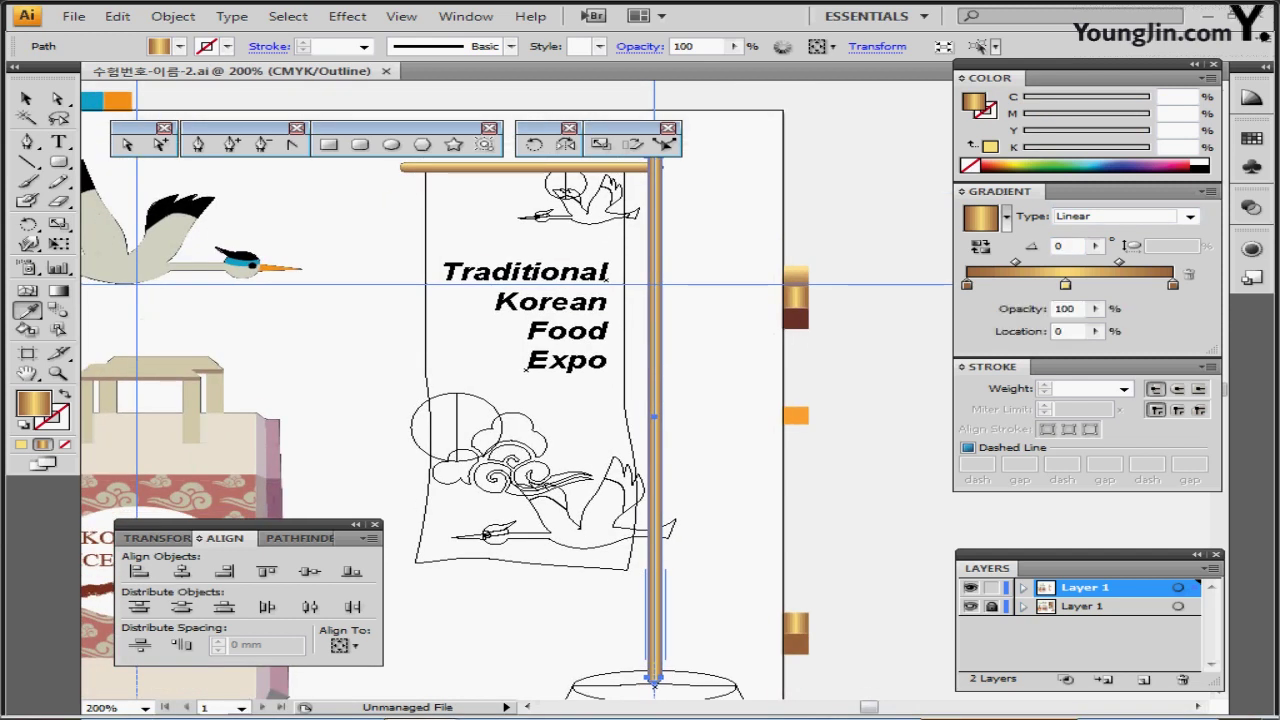
Step: Delete the pole gradient's end brown stop and recreate it by copying the starting brown stop to the 100% location
click(966, 285)
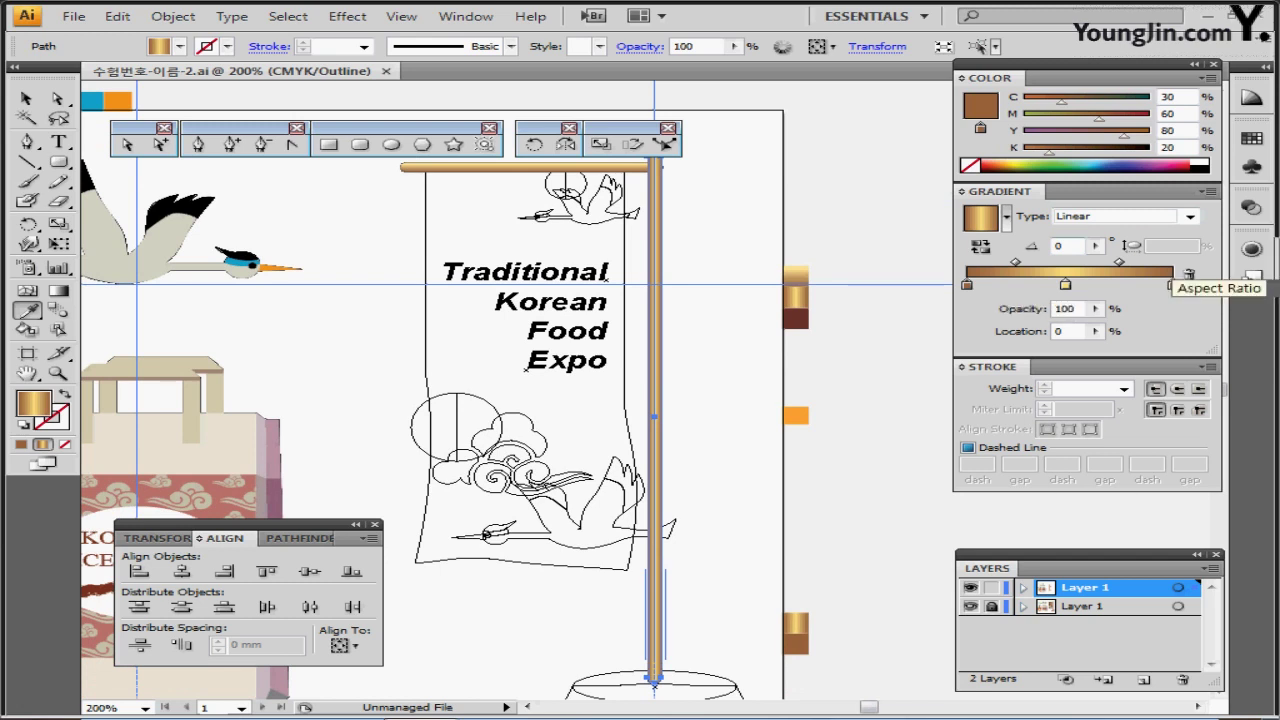
click(1173, 285)
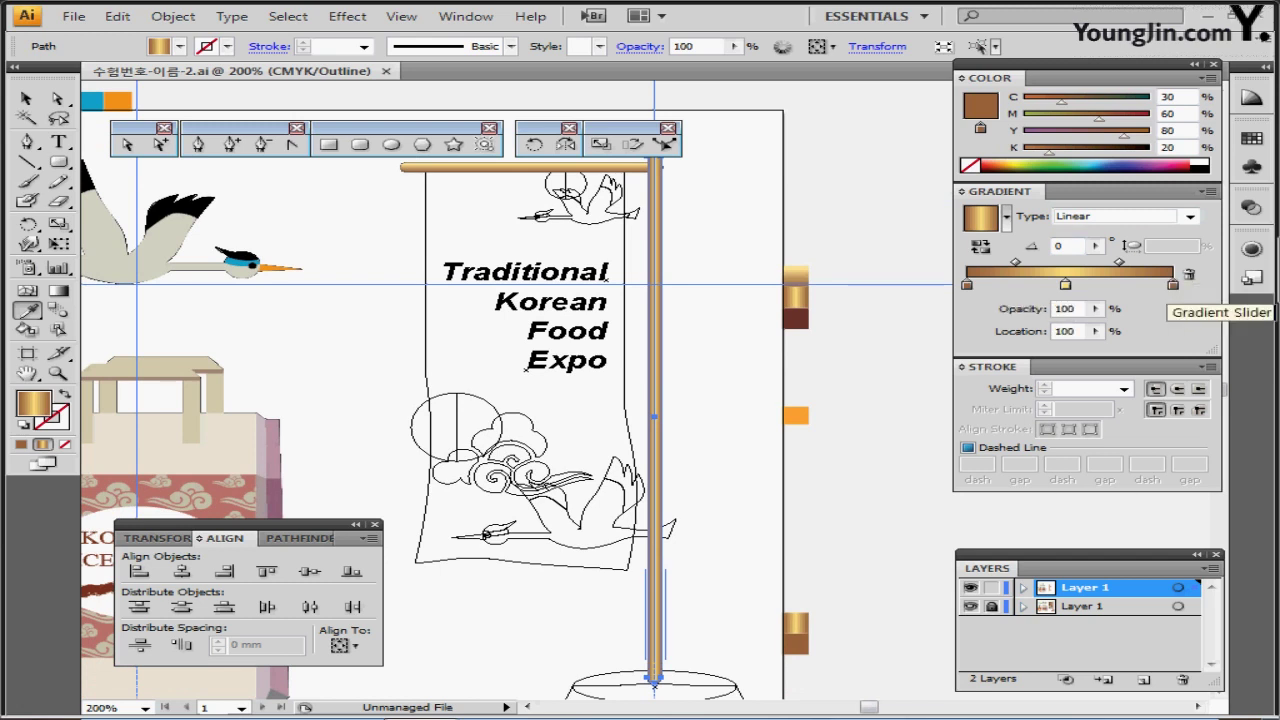
click(1189, 273)
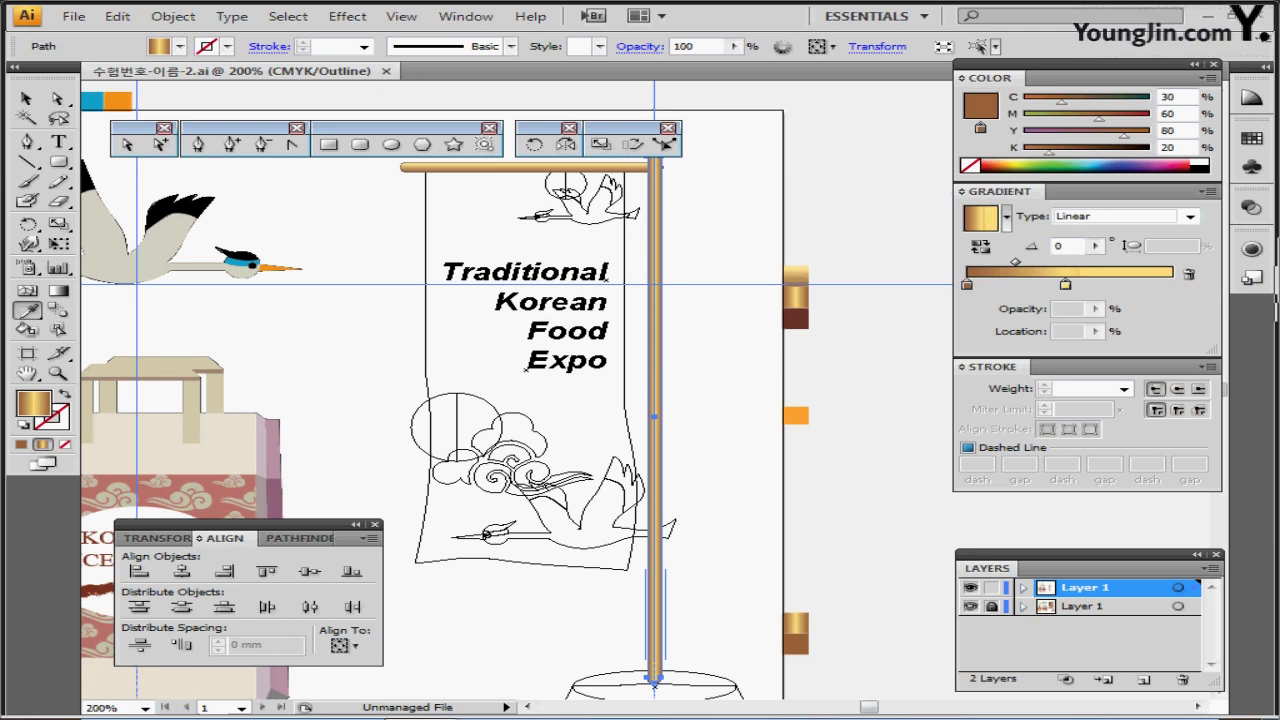
click(966, 285)
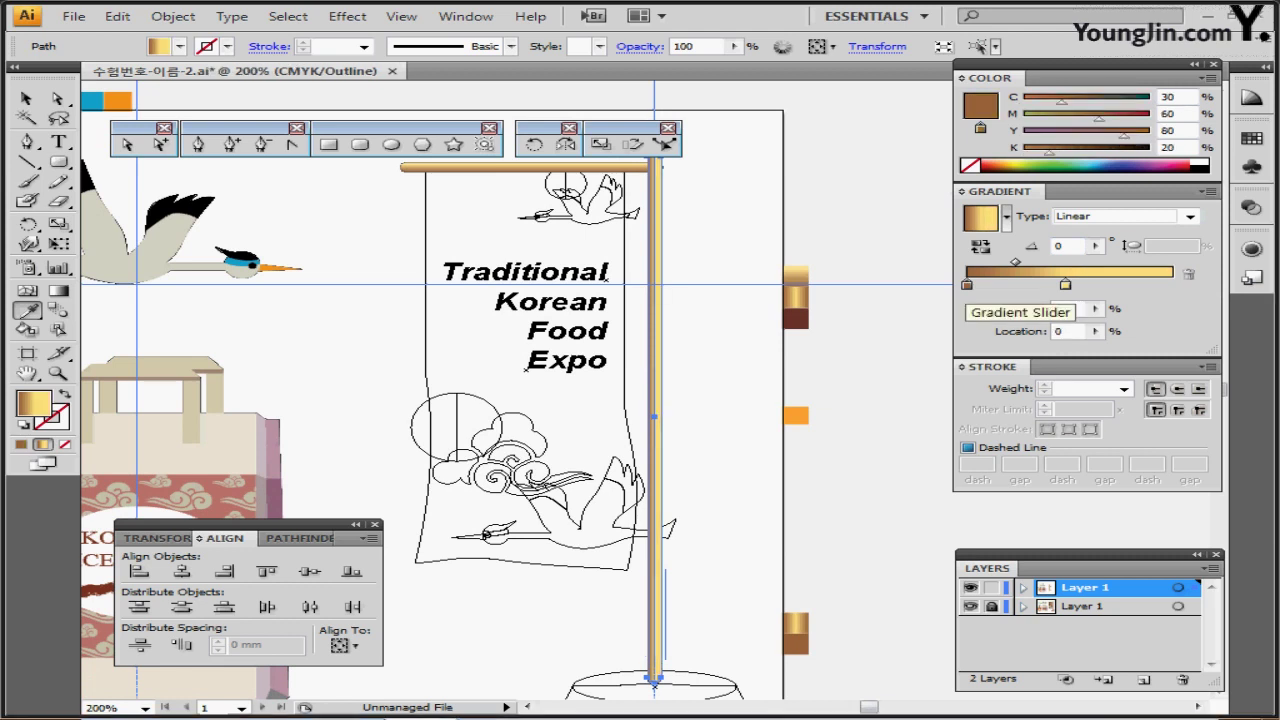
drag(966, 285, 1173, 286)
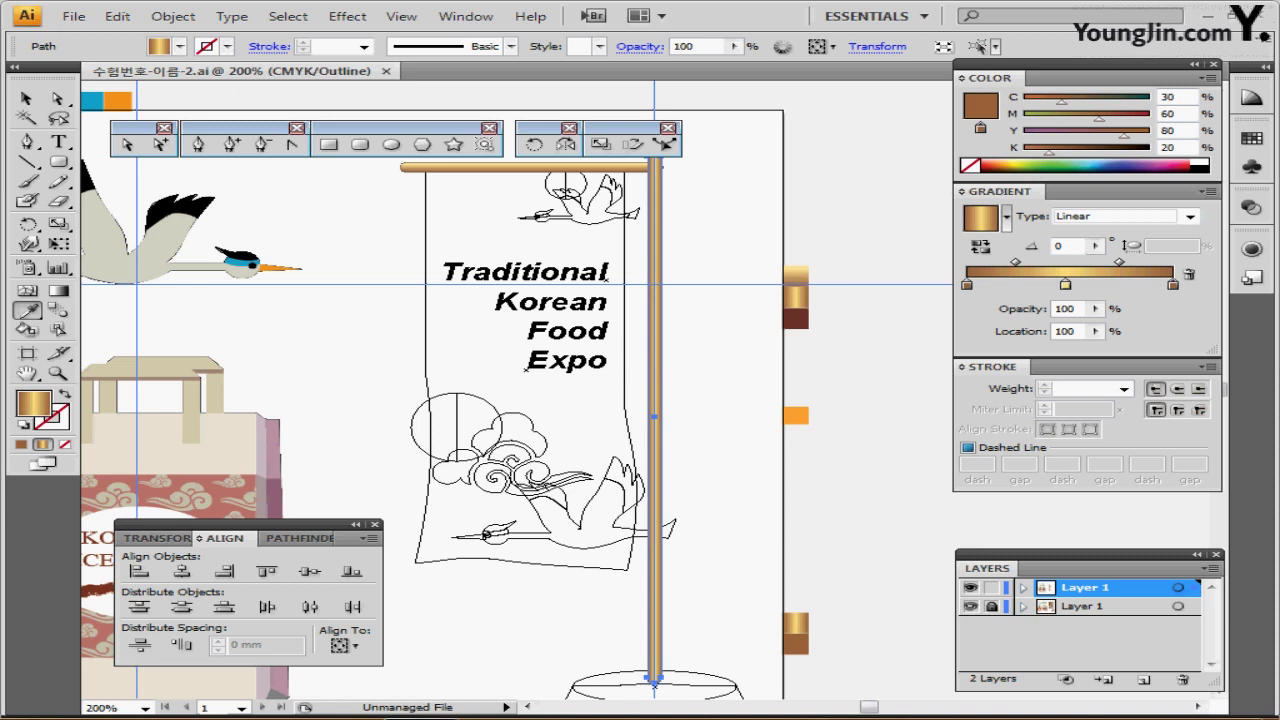
Step: Draw a 23 mm wide ellipse over the upper oval outline of the banner stand's base
ctrl+click(697, 623)
ctrl+click(657, 515)
drag(657, 515, 762, 526)
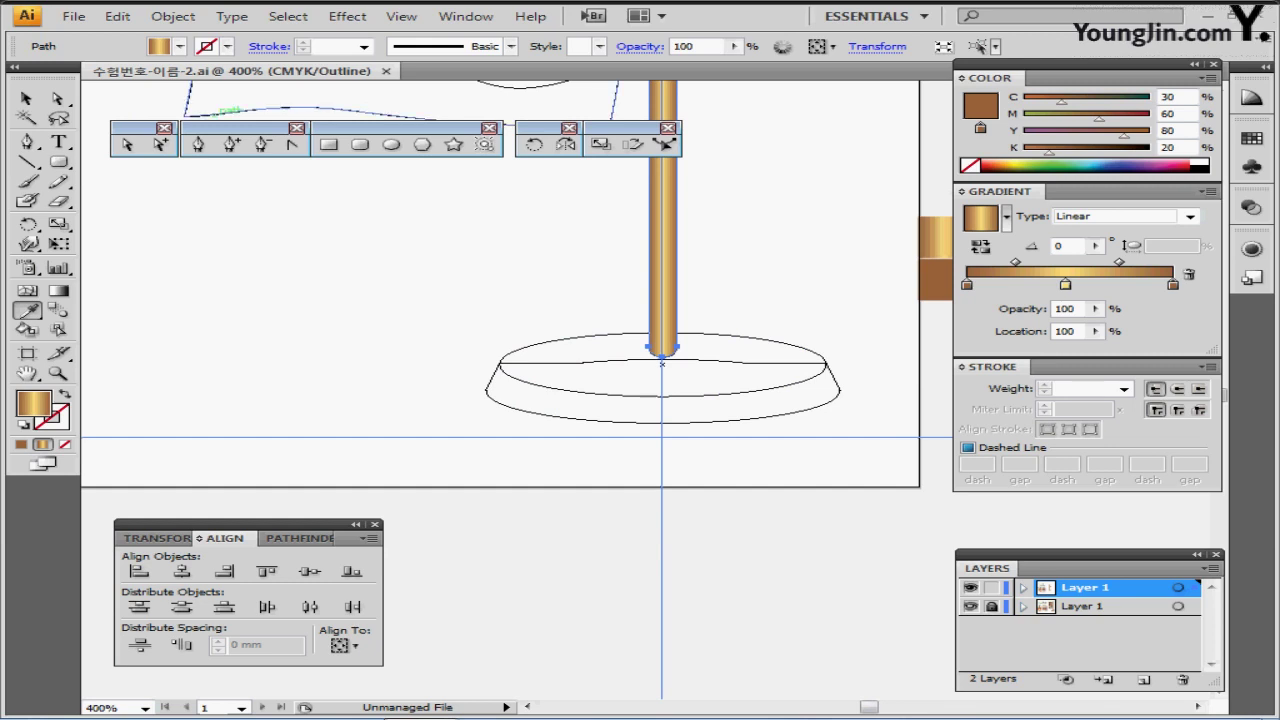
click(391, 145)
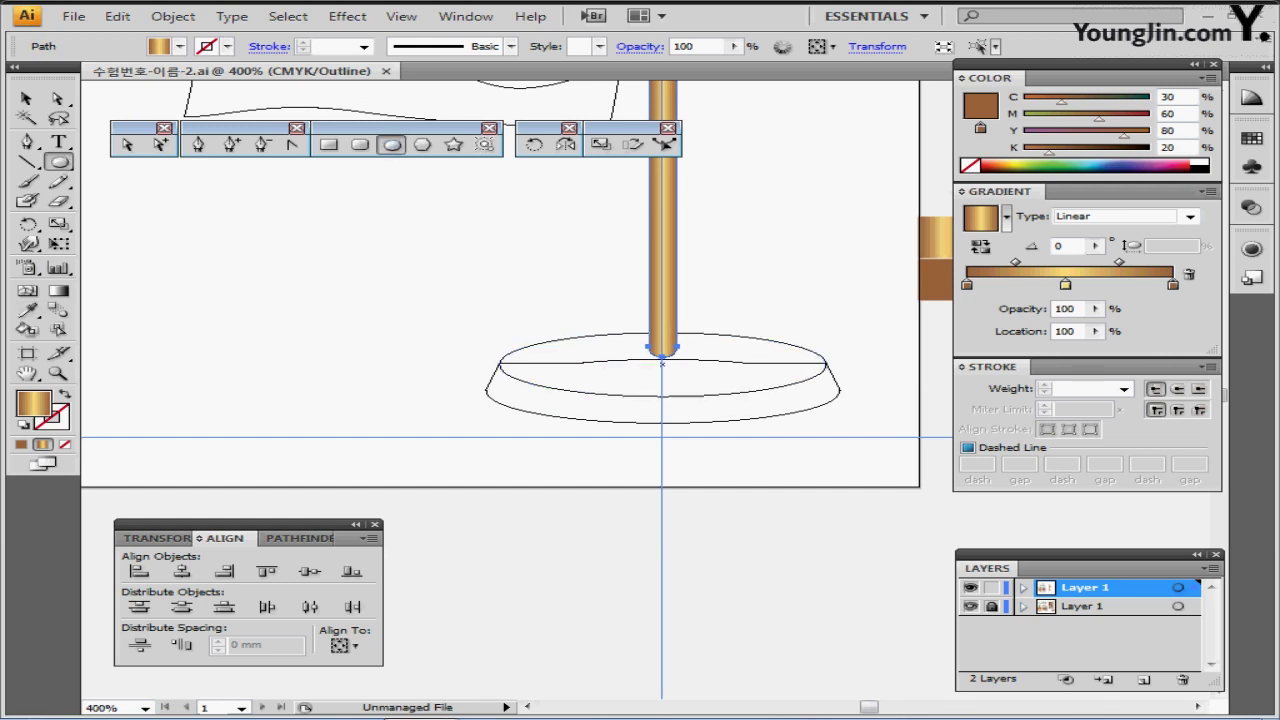
click(662, 364)
text(25)
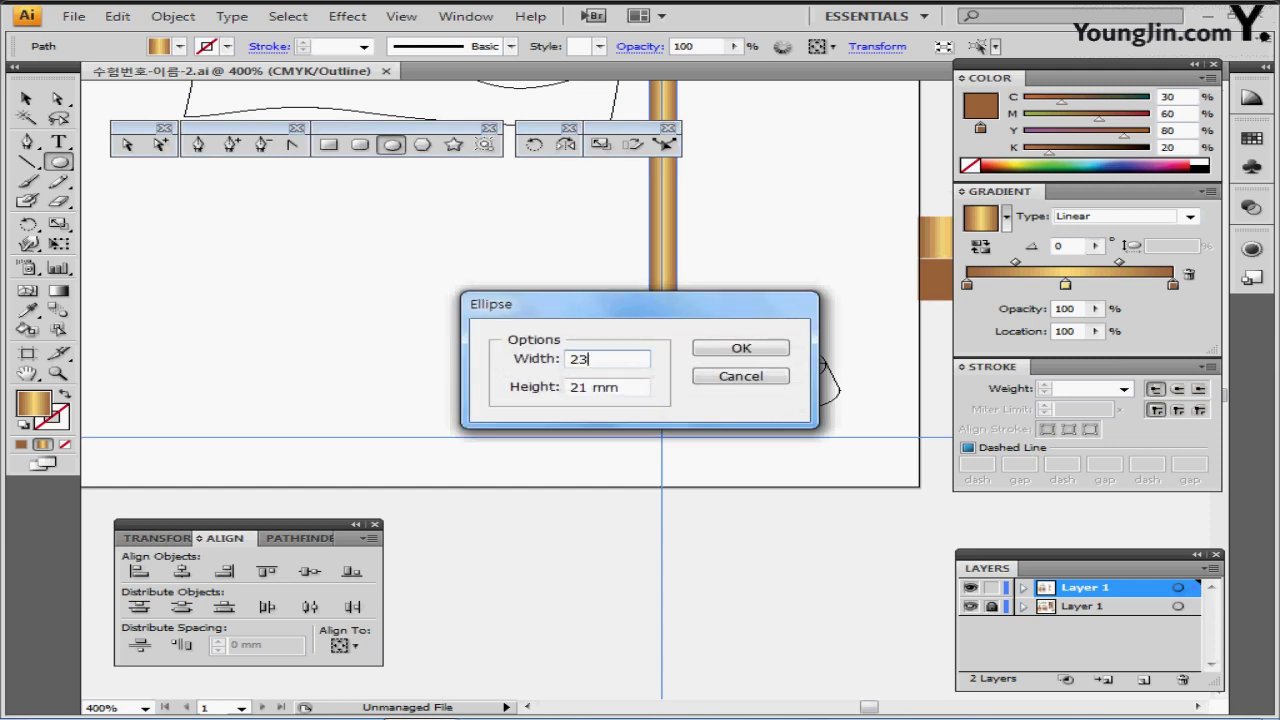
key(Tab)
text(5)
key(Return)
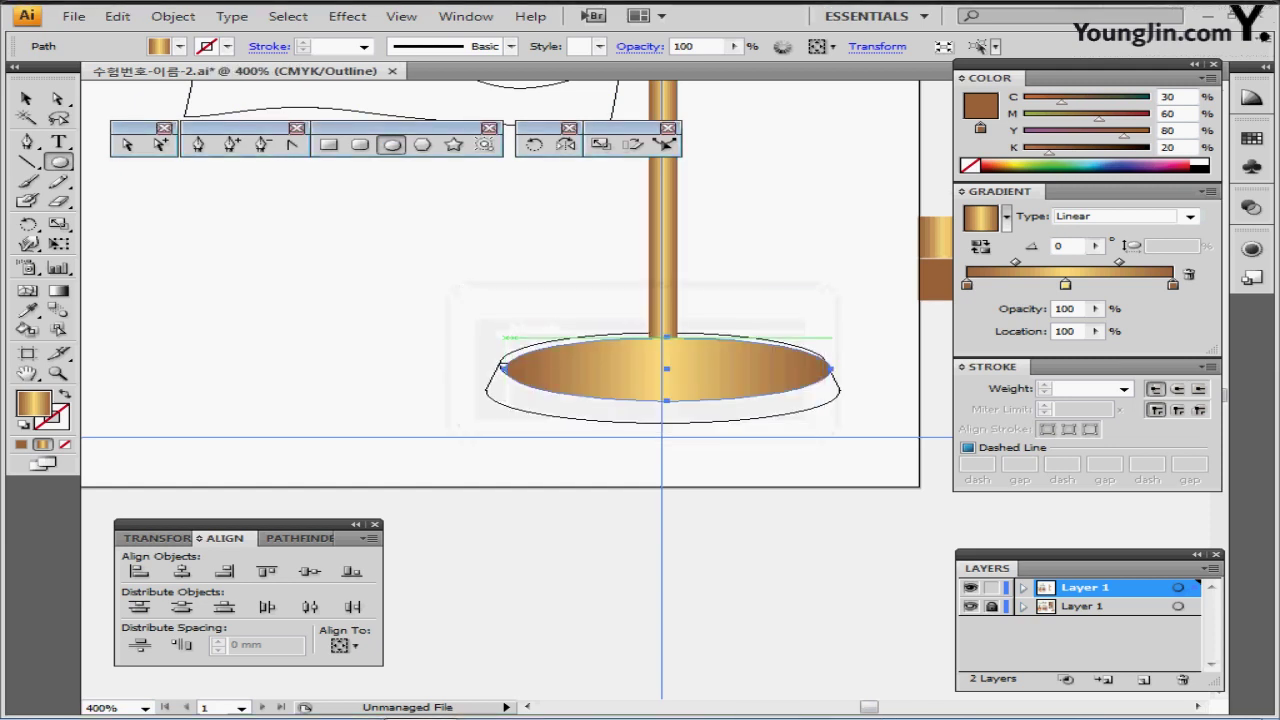
Step: Nudge the ellipse up and left onto the base outline and apply the default white fill and black stroke
key(ctrl)
key(Up)
key(Up)
key(Left)
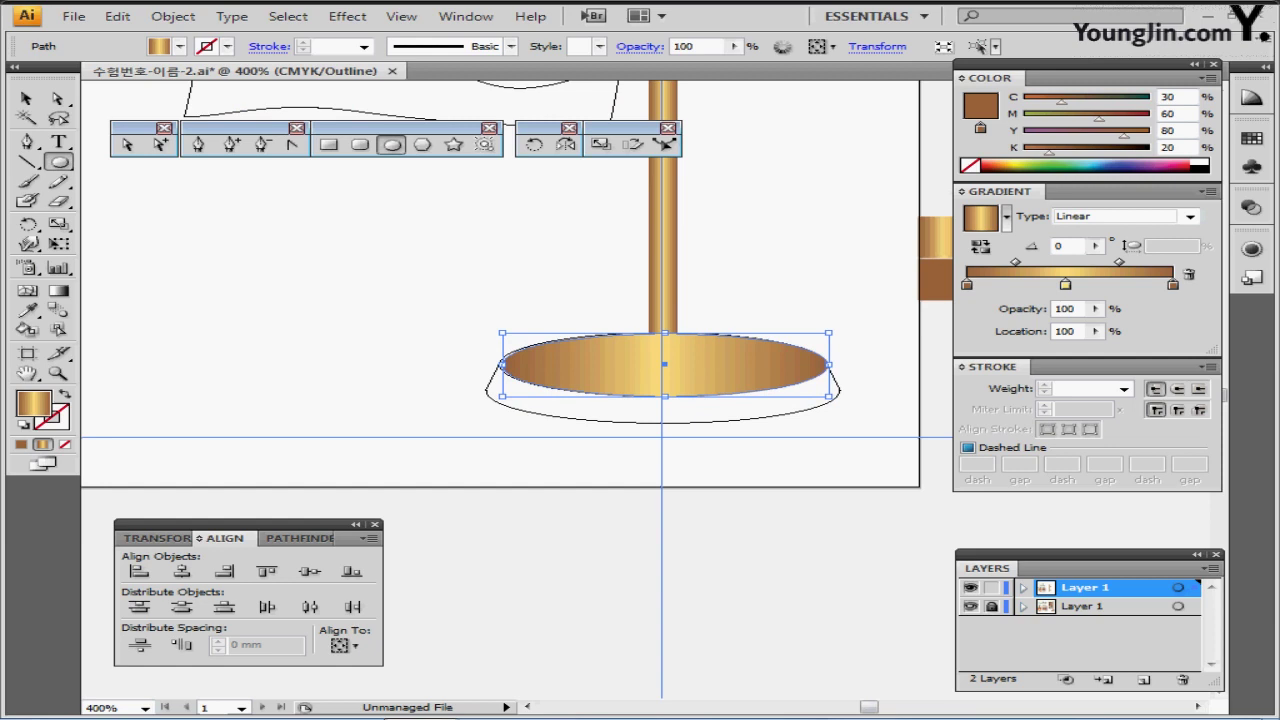
key(ctrl+shift+b)
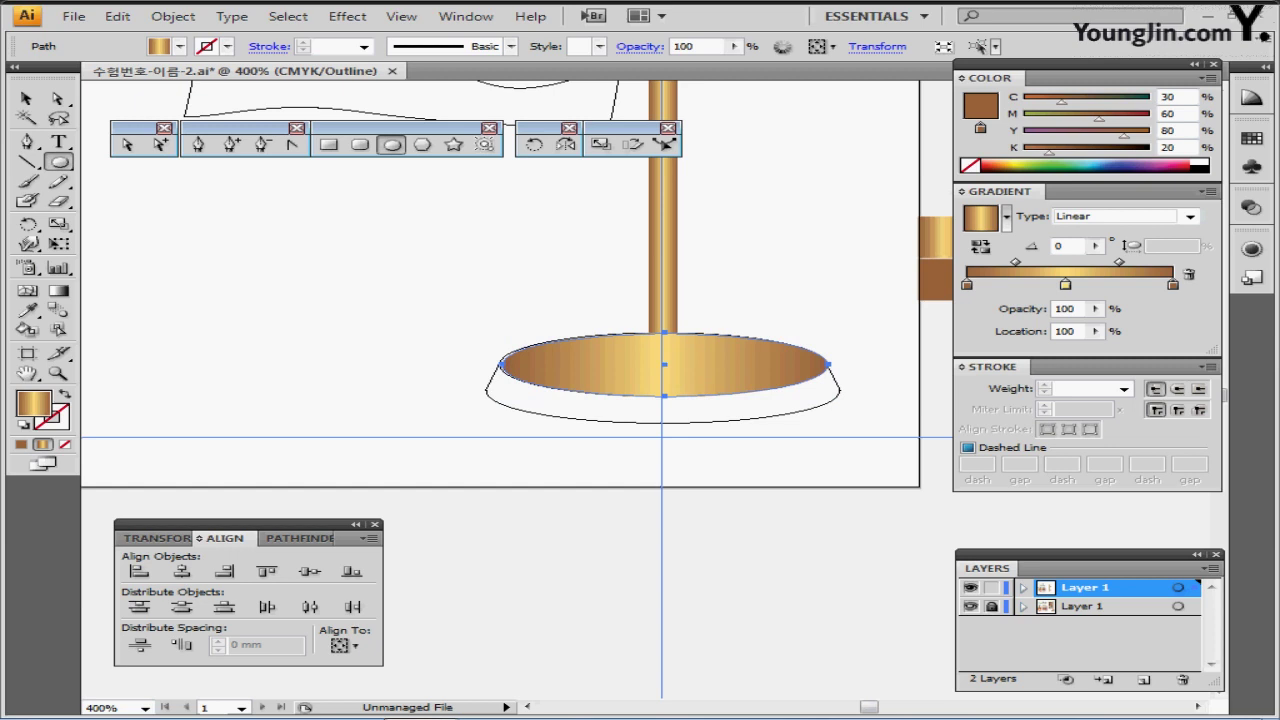
key(d)
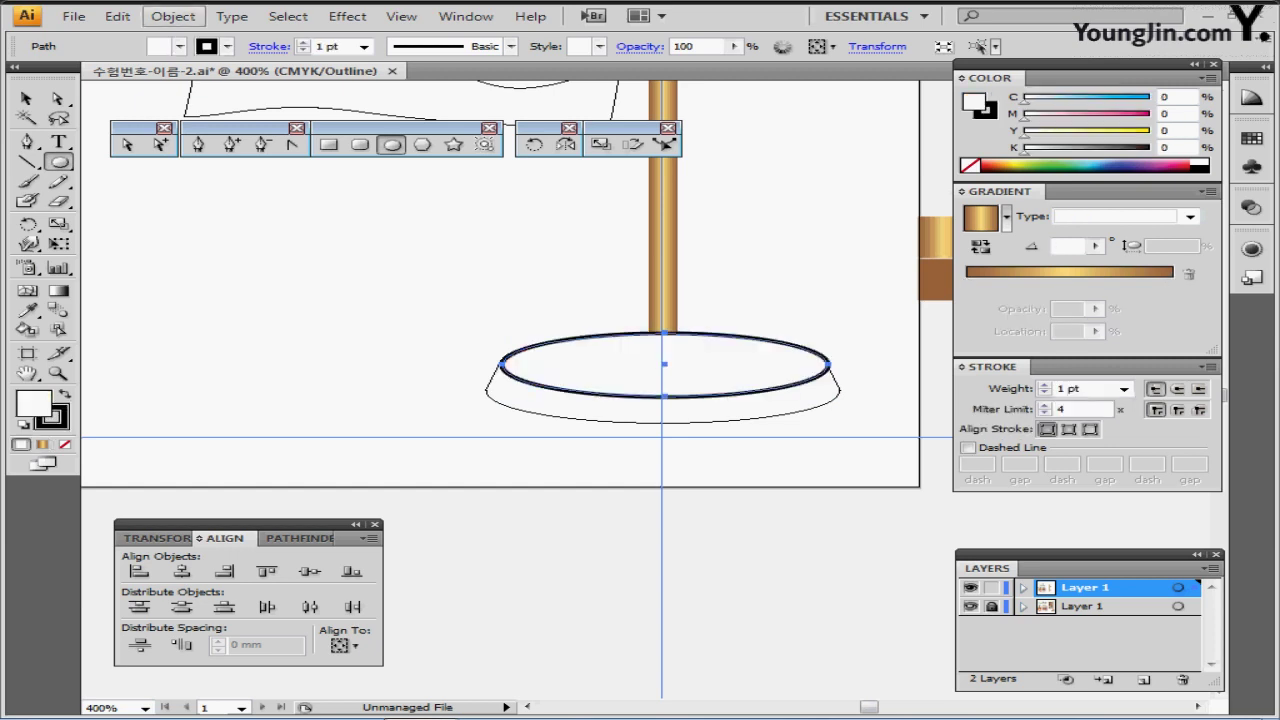
Step: With Transform Each and its preview on, set the base ellipse's horizontal scale to 108%
click(173, 16)
mouse_move(219, 38)
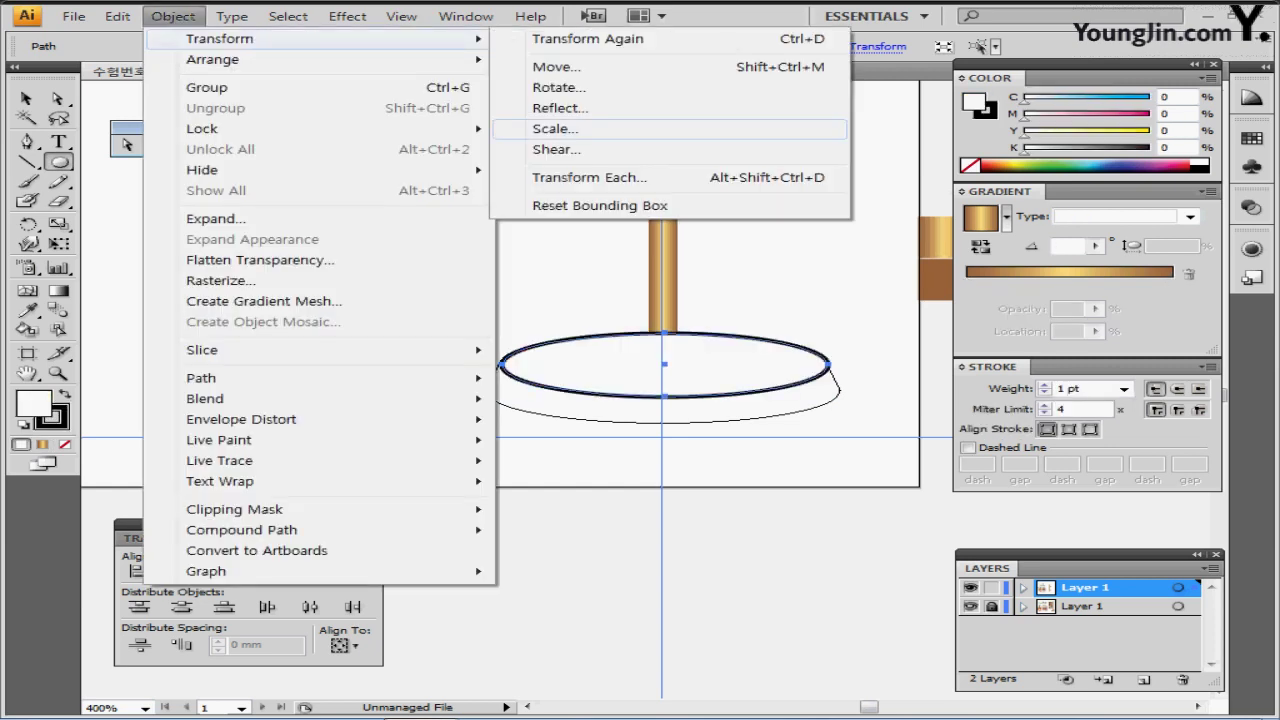
click(589, 177)
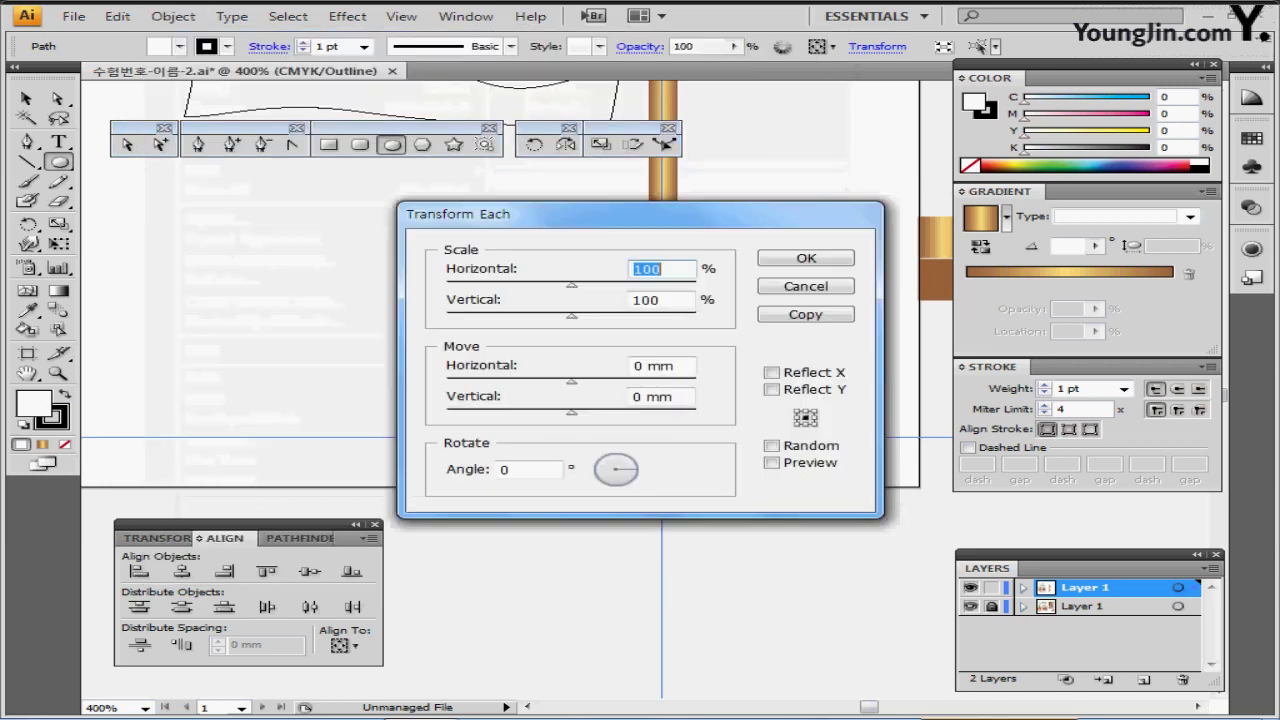
drag(500, 214, 833, 133)
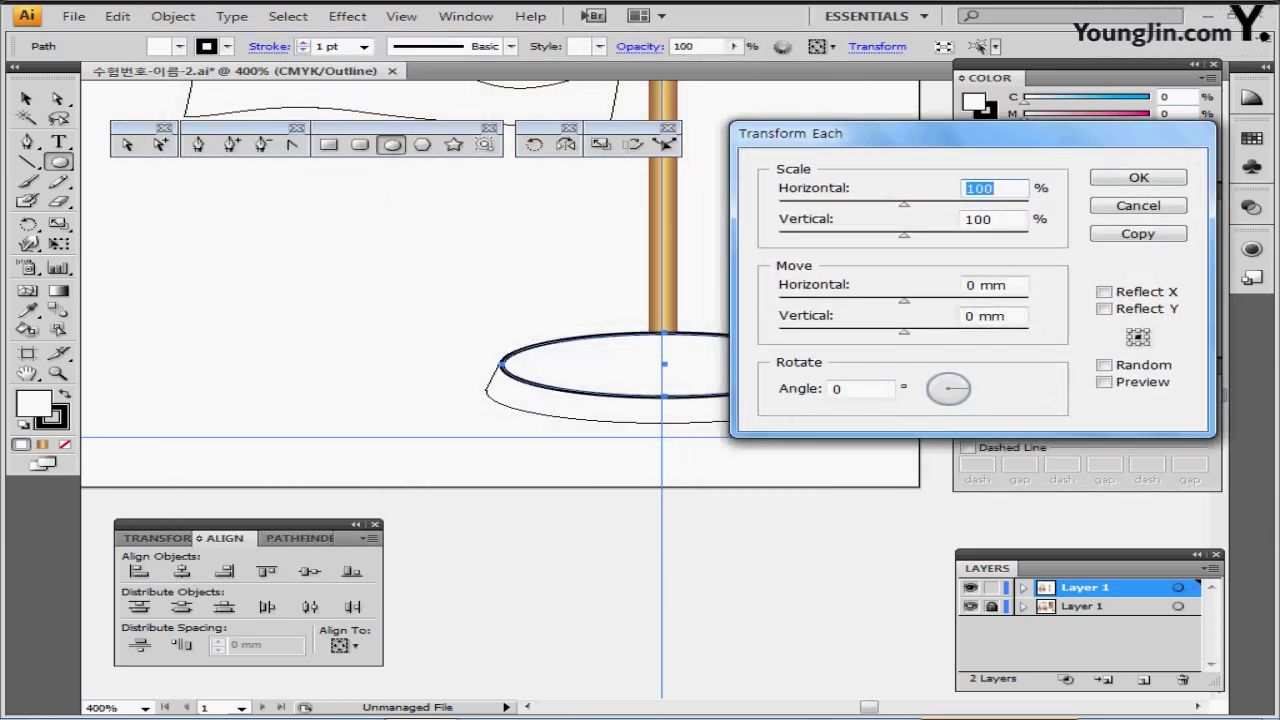
click(1105, 382)
drag(930, 133, 954, 147)
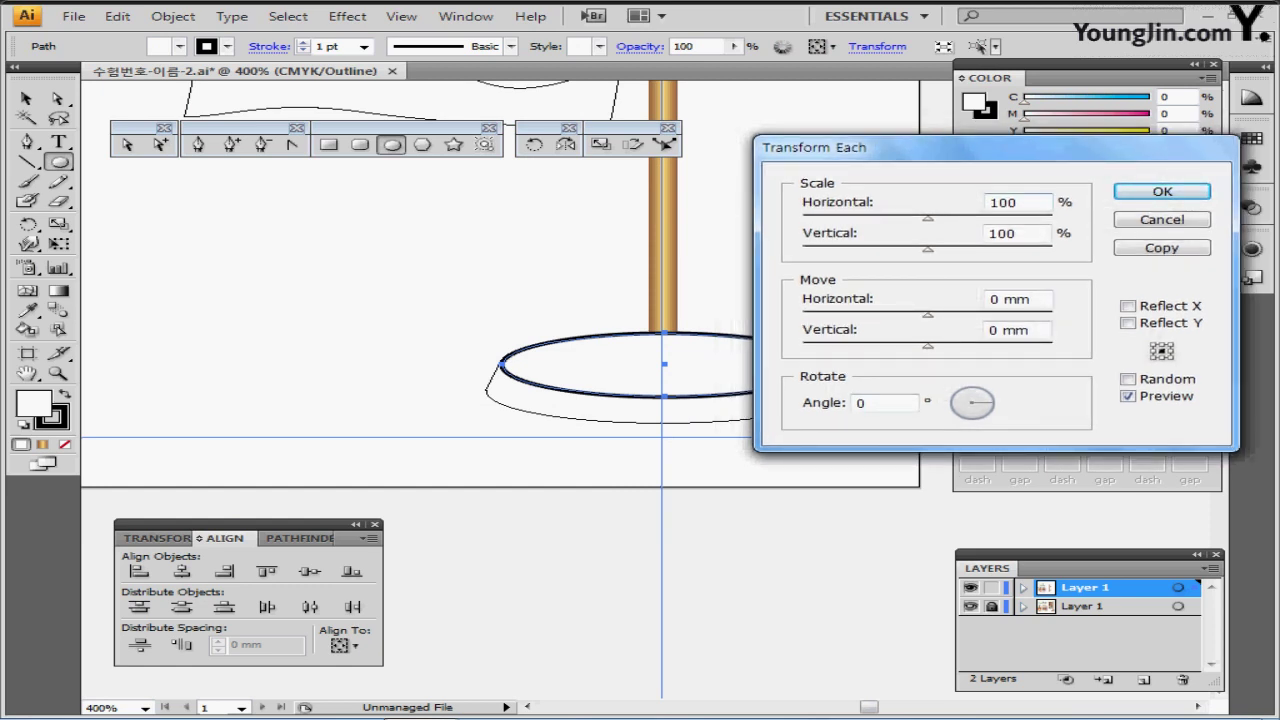
double_click(1003, 203)
text(108)
key(Tab)
key(Tab)
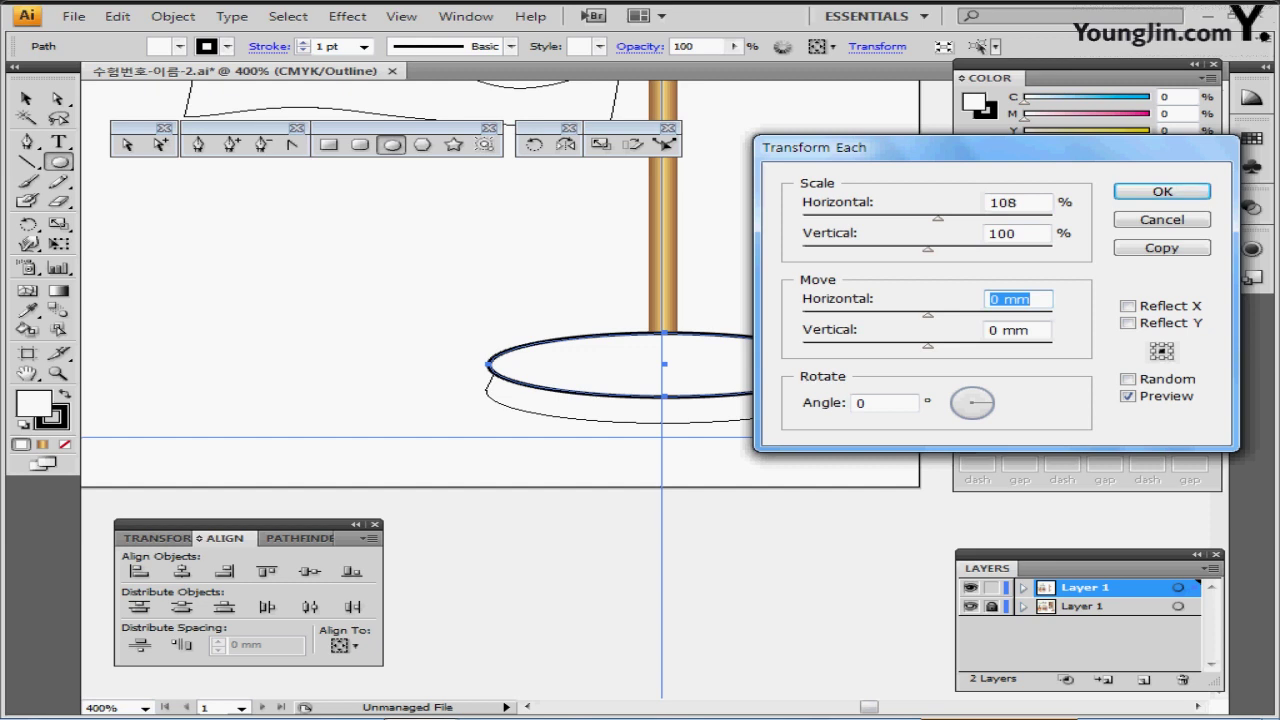
Step: Set the vertical move to -2.5 mm, create the transformed ellipse as a copy, and save the document
key(Tab)
text(-)
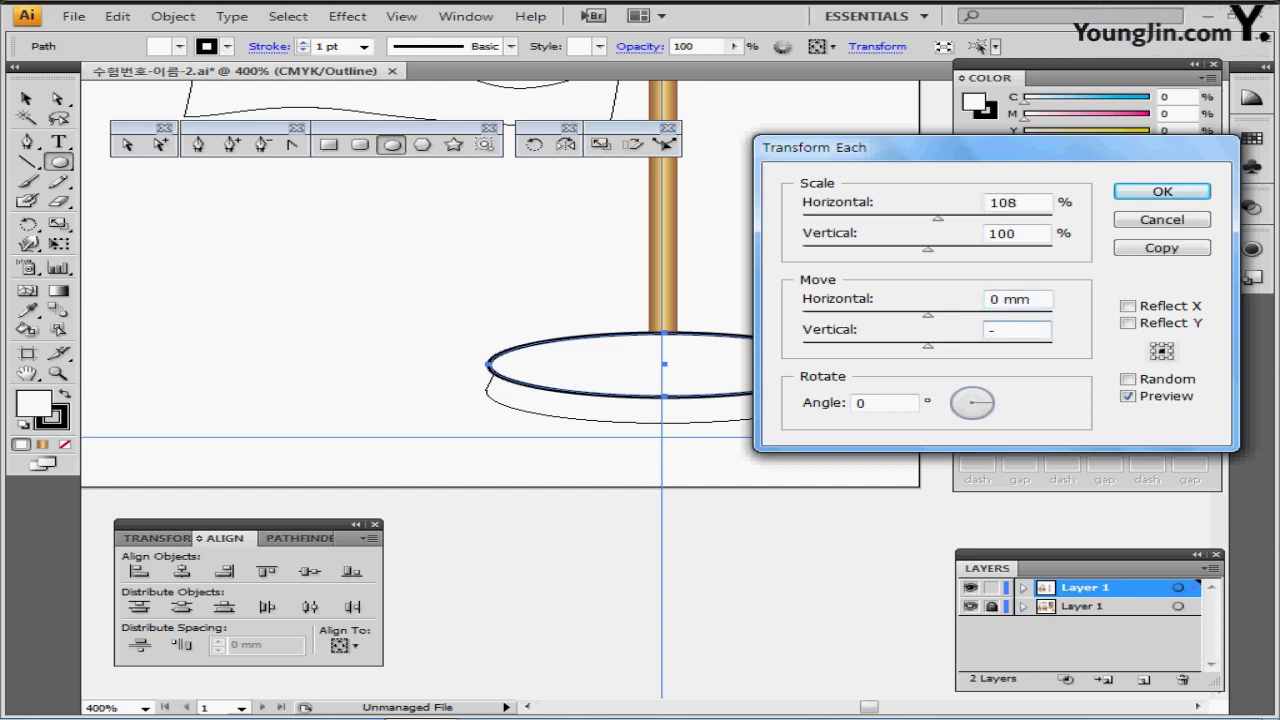
text(2.5)
key(Tab)
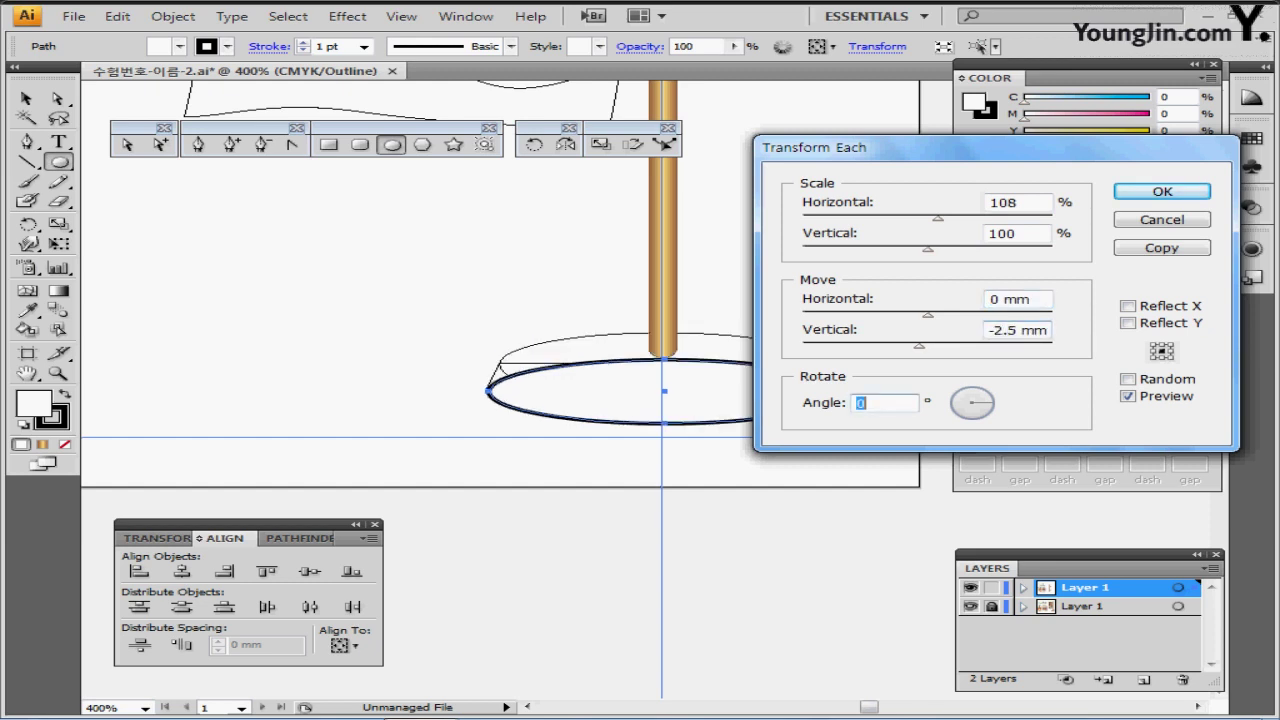
drag(968, 147, 988, 119)
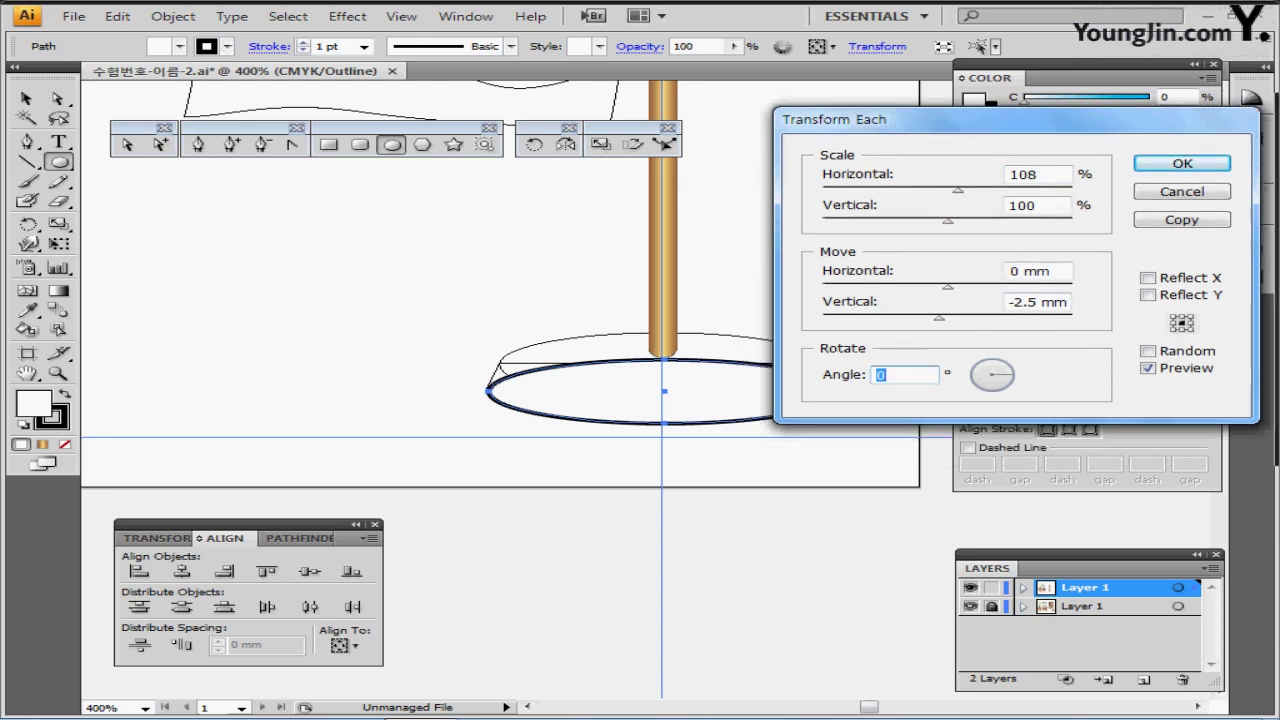
click(1182, 219)
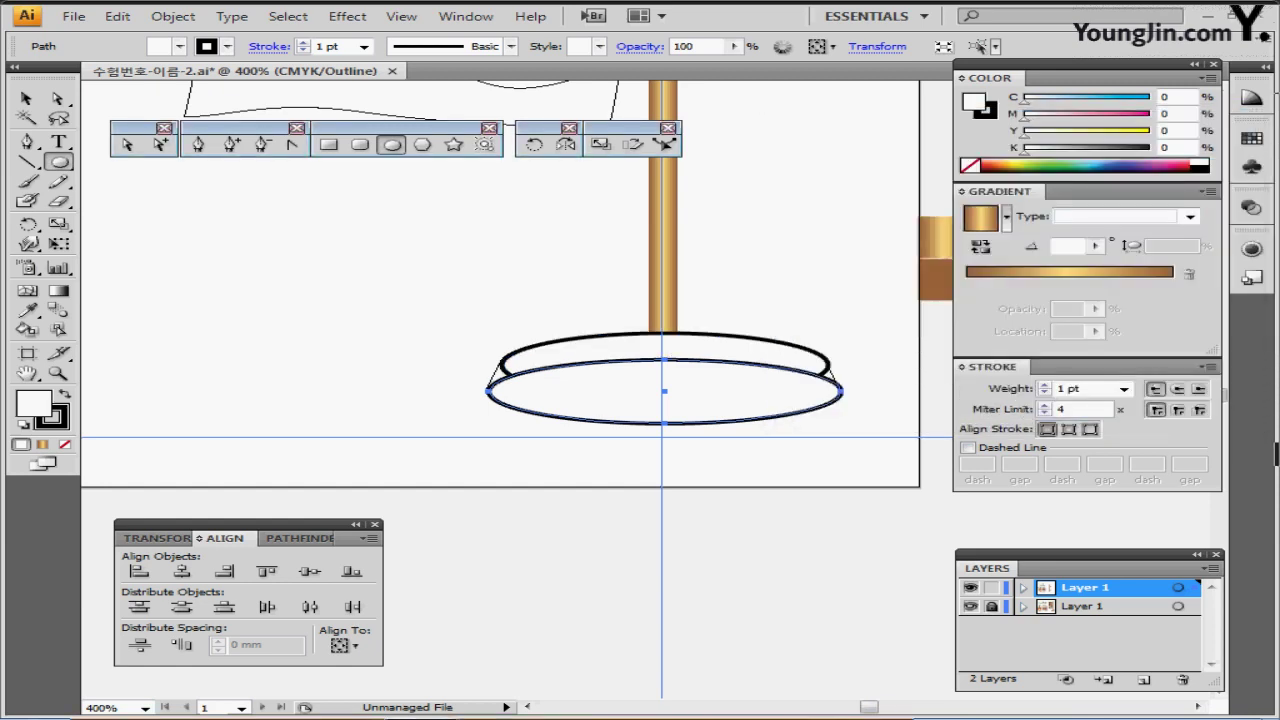
key(ctrl+shift+b)
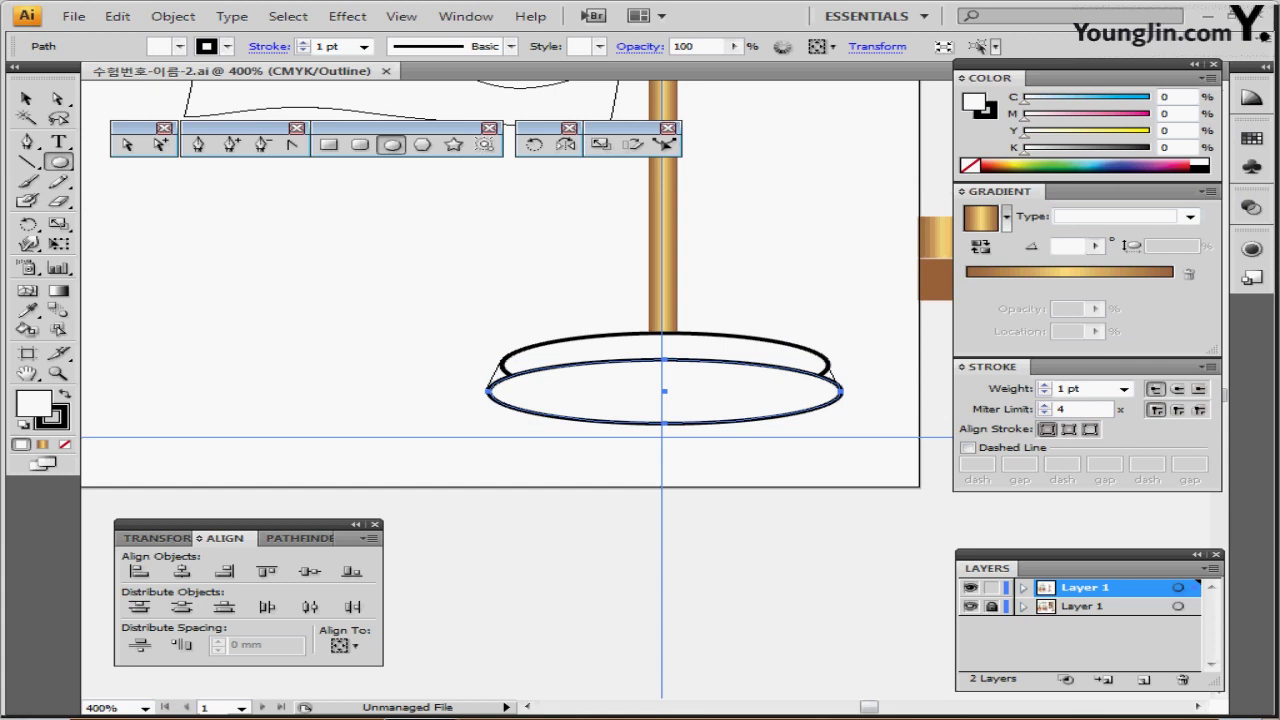
Step: Draw a 25 mm wide rectangle and place it across the two base ellipses, matching the lower ellipse's width
drag(600, 484, 482, 493)
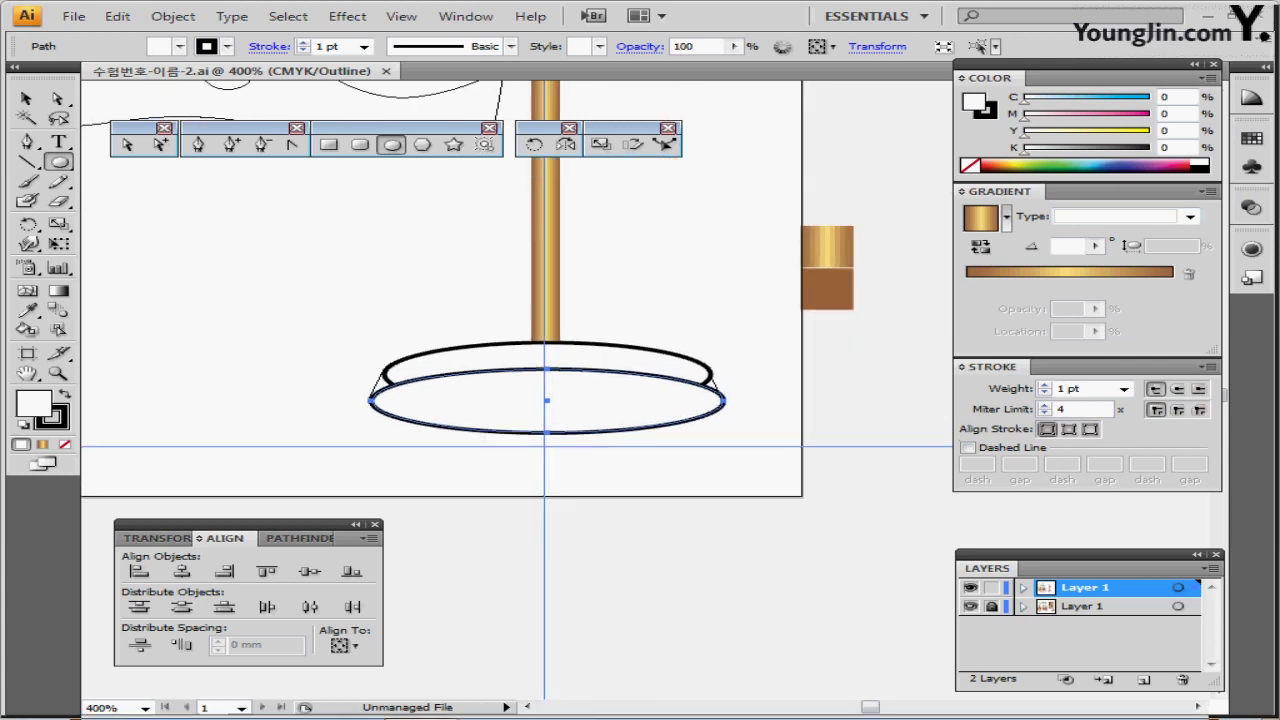
click(329, 144)
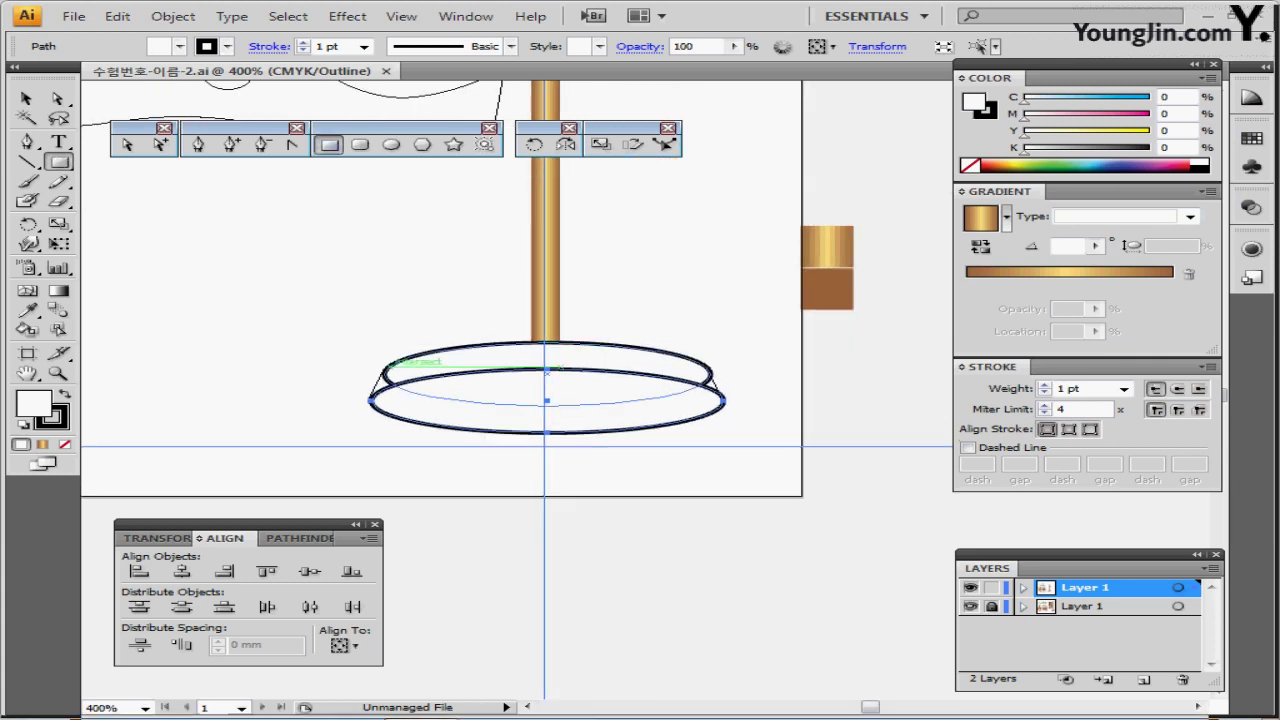
click(385, 345)
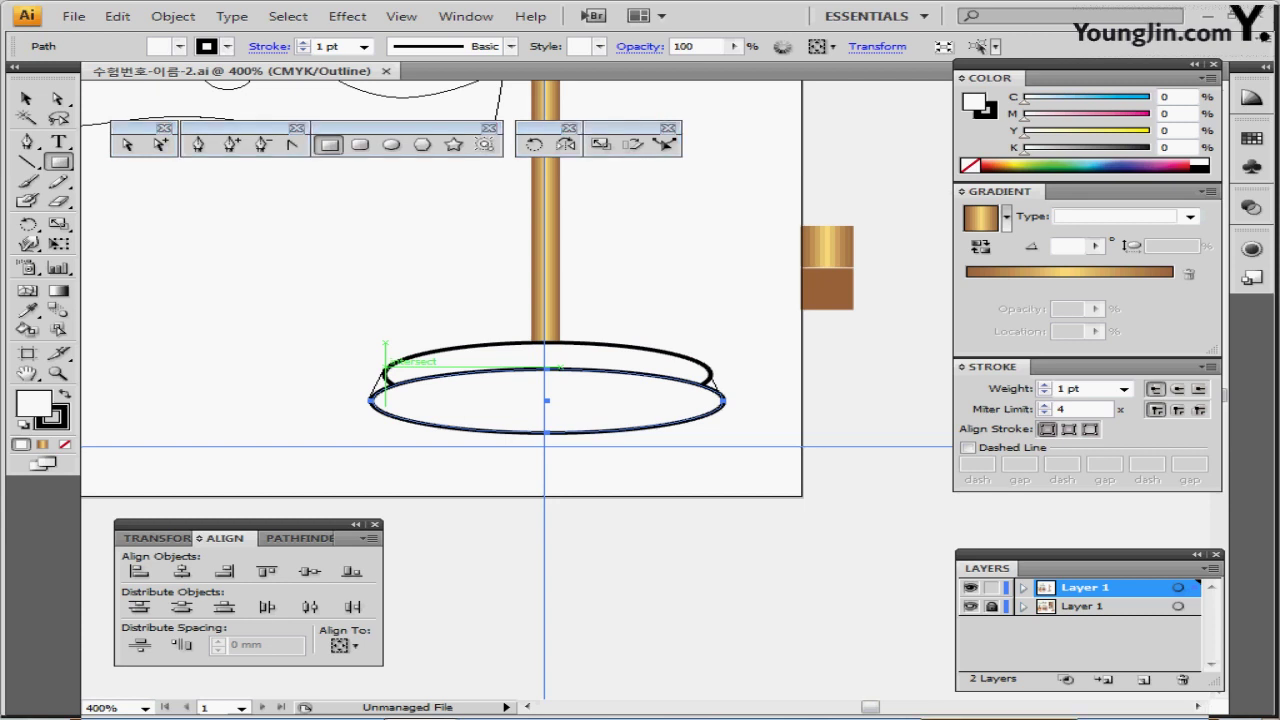
text(2)
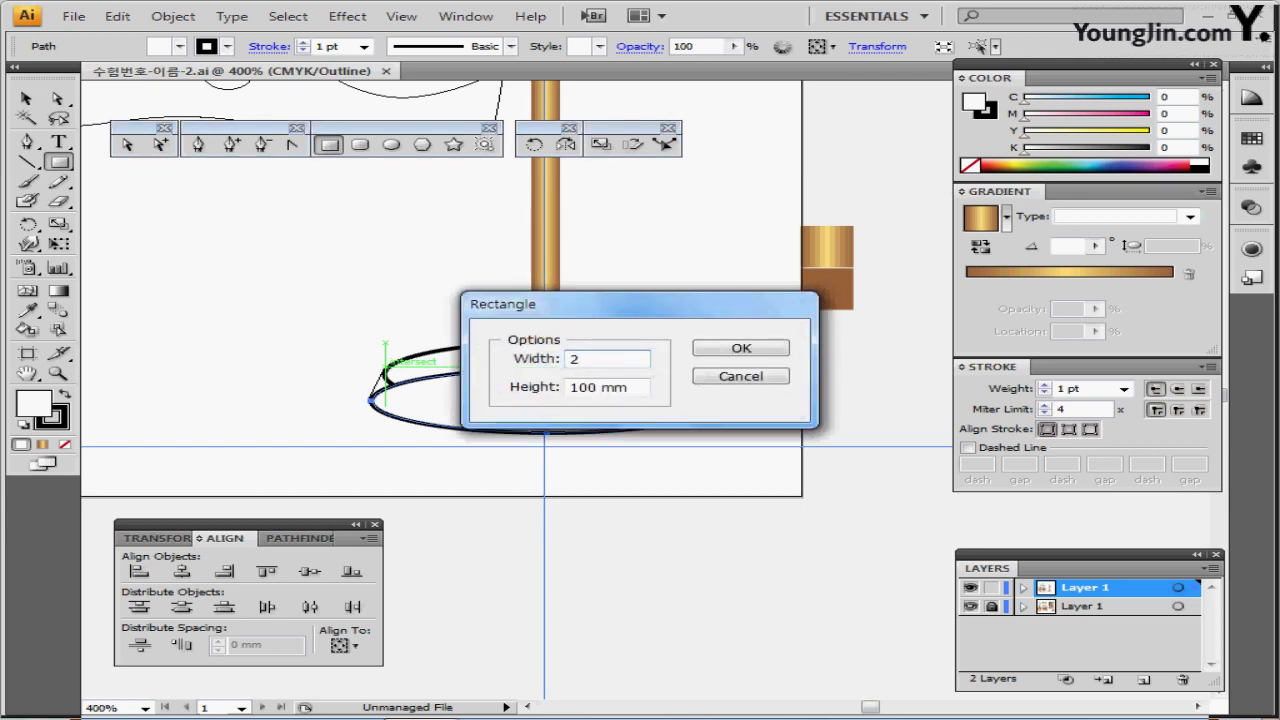
text(5)
key(Tab)
text(2.5)
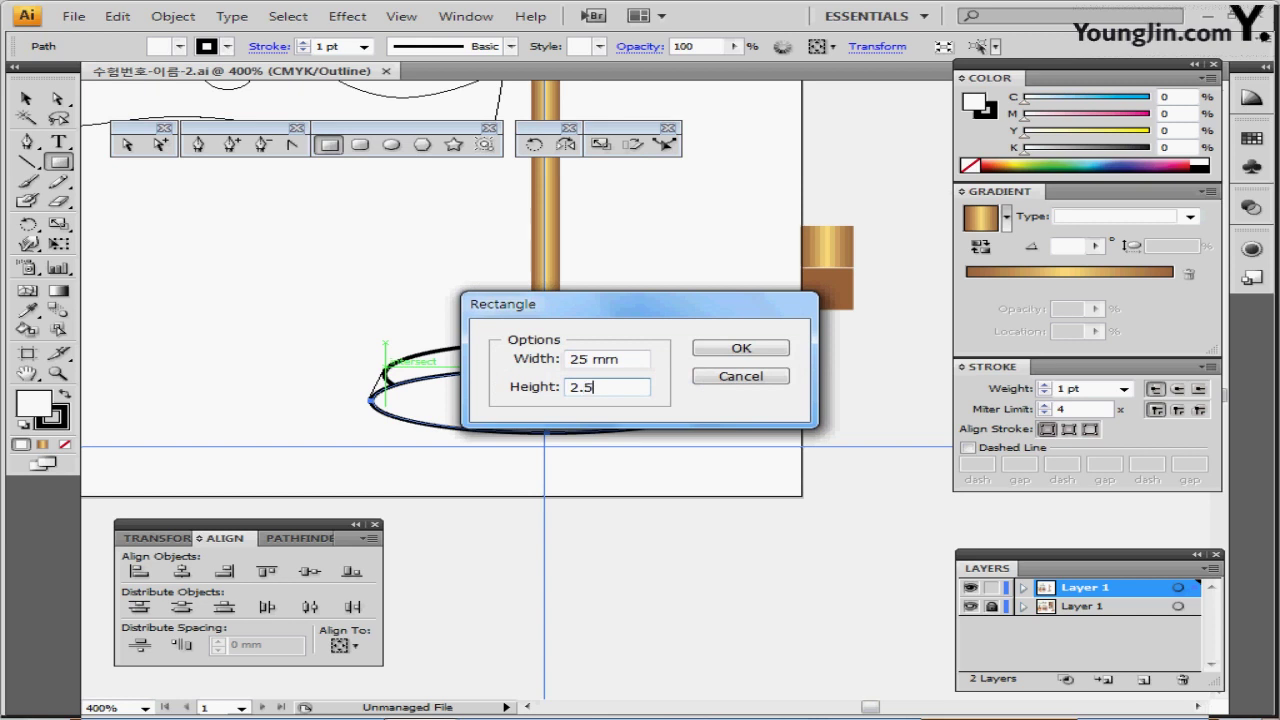
key(BackSpace)
key(Return)
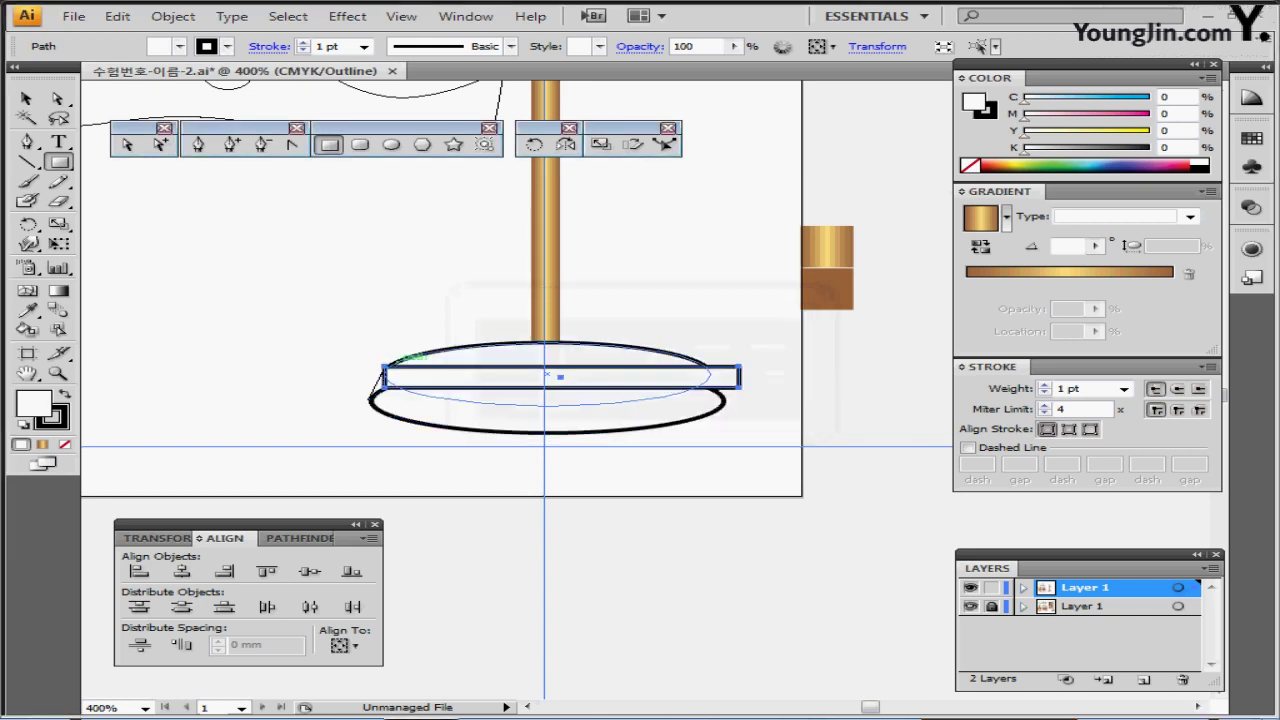
drag(555, 376, 546, 392)
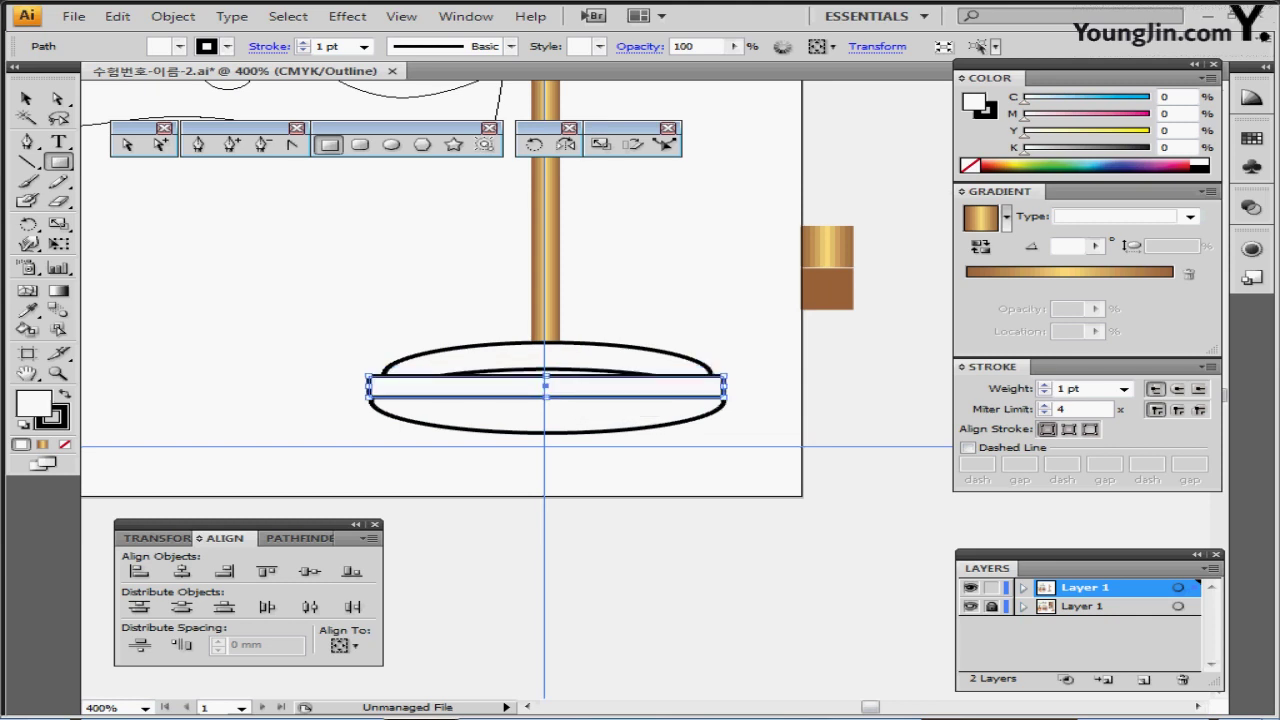
Step: Align the pole, both base ellipses and the rectangle by their horizontal centers
key(ctrl+plus)
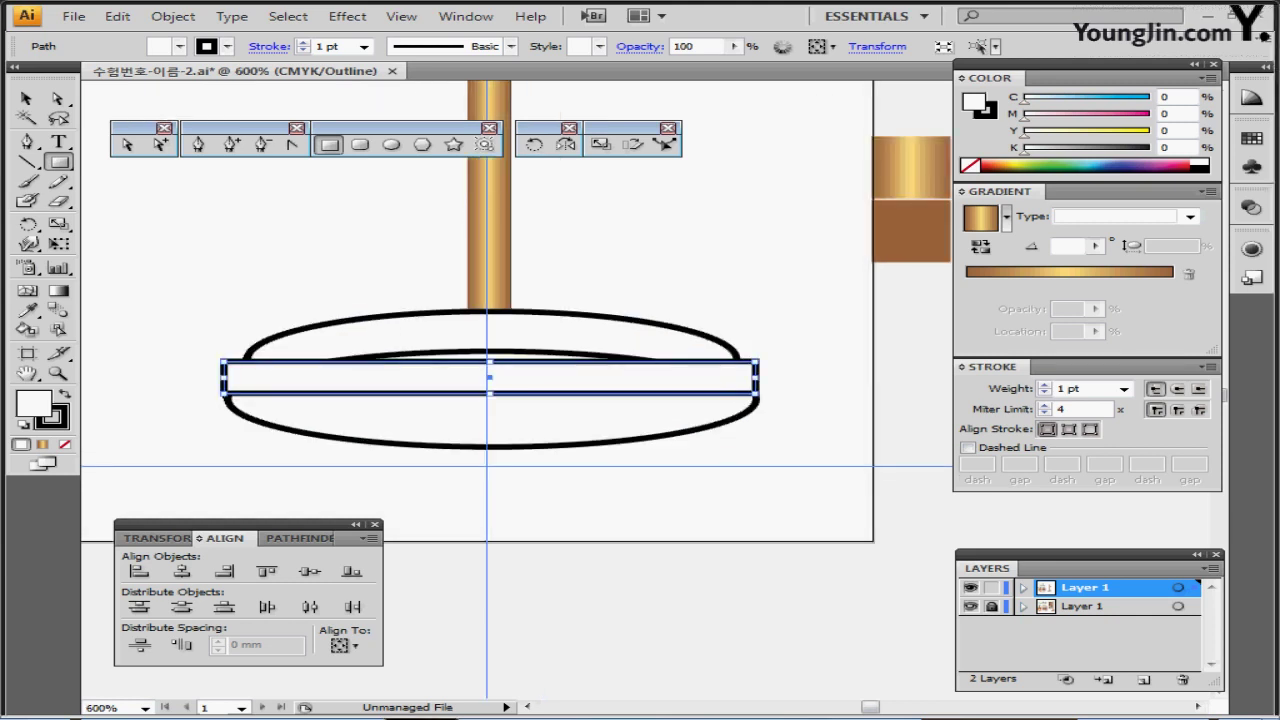
key(ctrl+shift+a)
drag(338, 190, 609, 491)
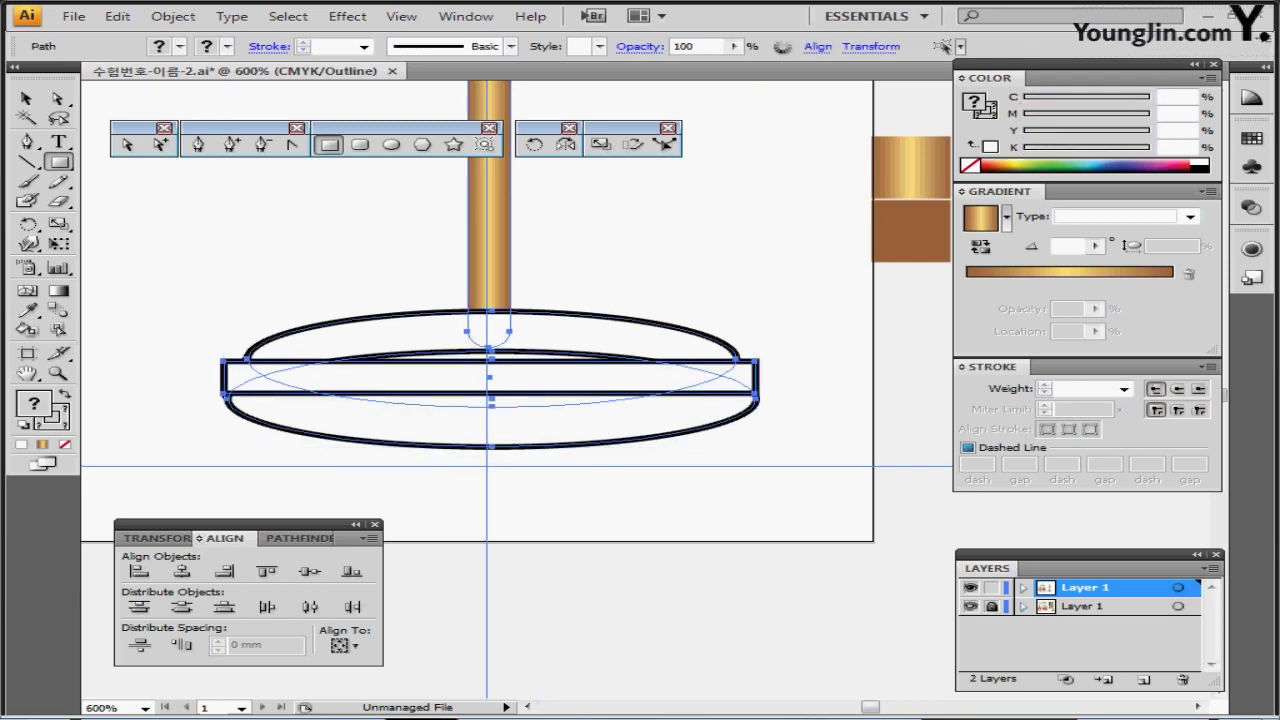
click(182, 571)
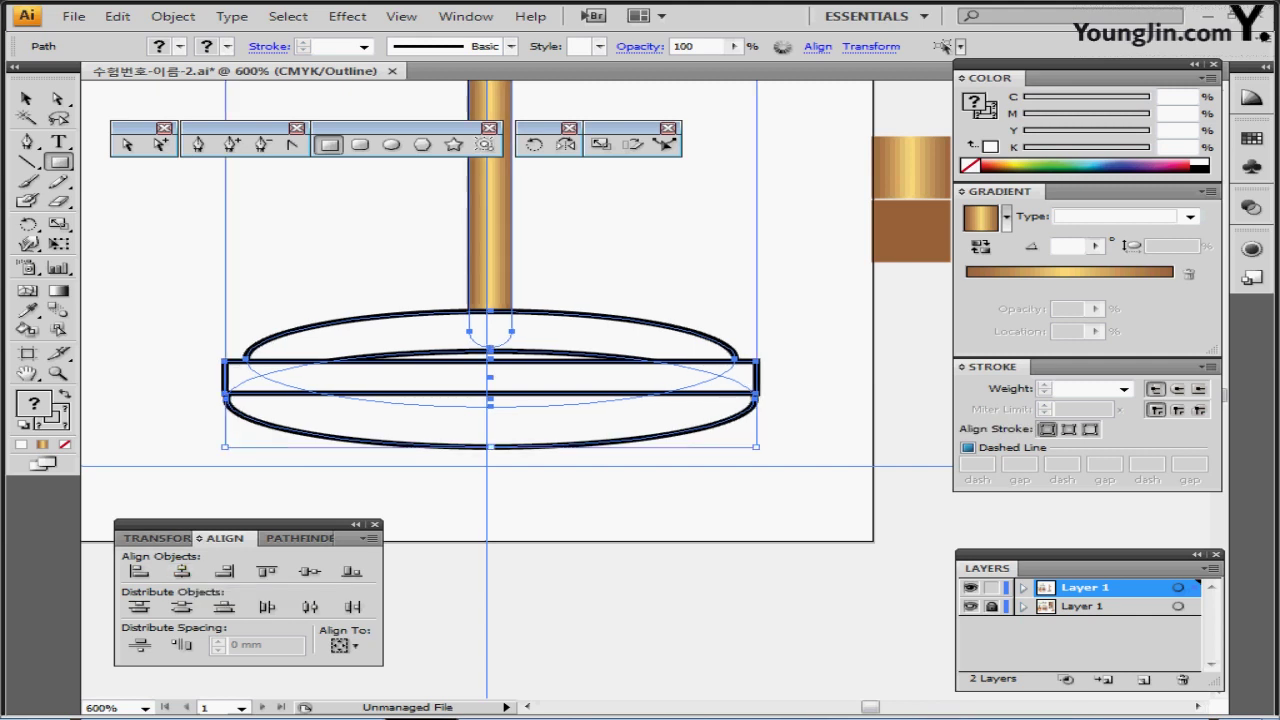
key(ctrl+shift+a)
Step: Isolate the base rectangle, scale its two top anchor points uniformly to 92% to taper it, and leave isolation mode
ctrl+click(472, 391)
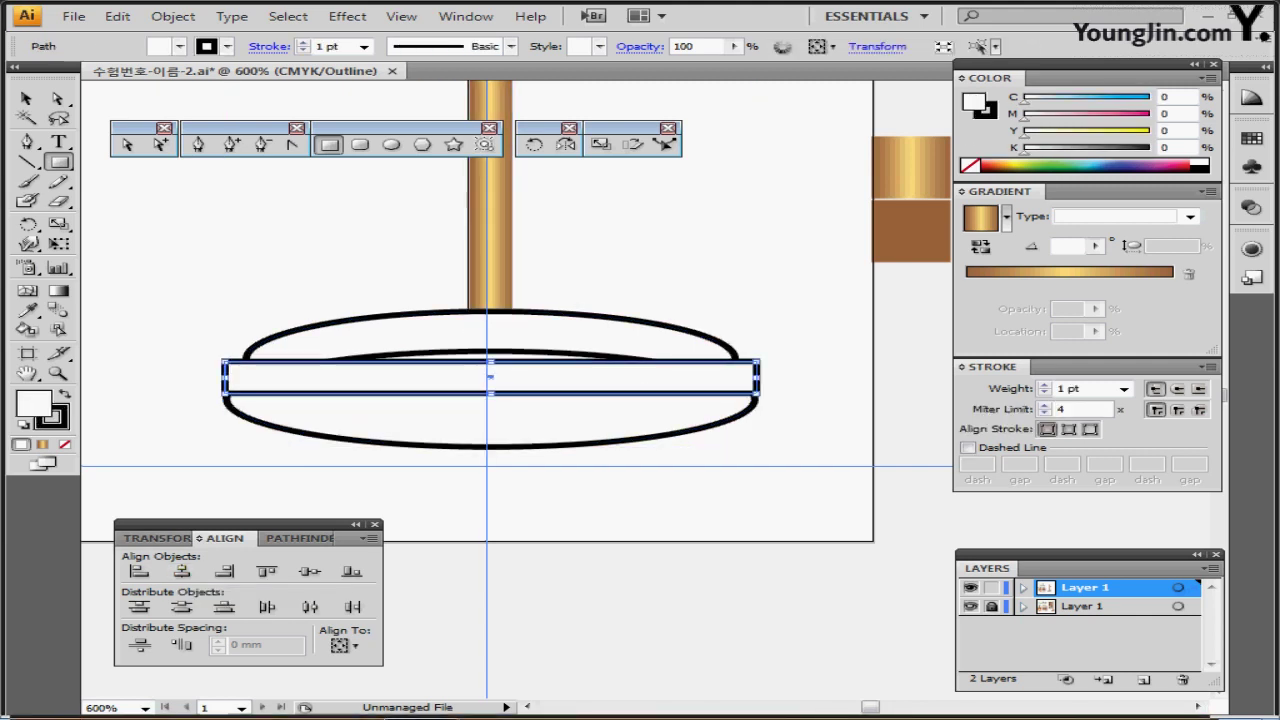
ctrl+double_click(472, 386)
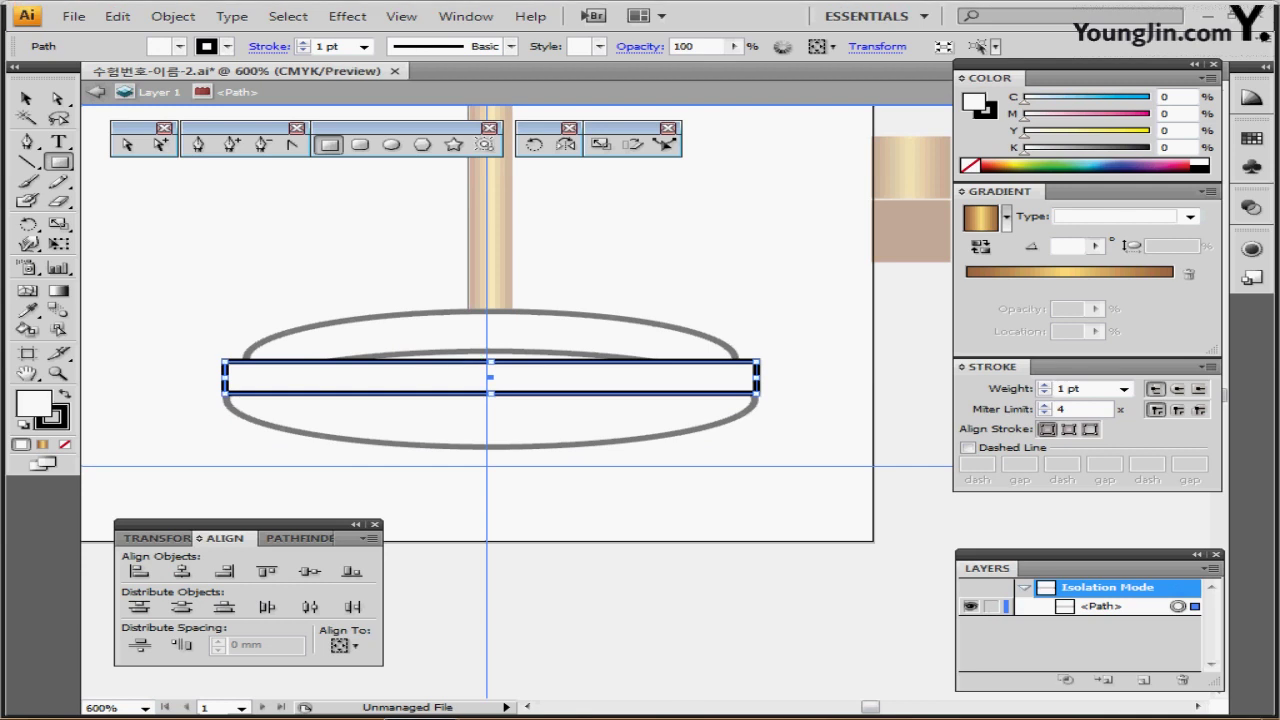
click(58, 98)
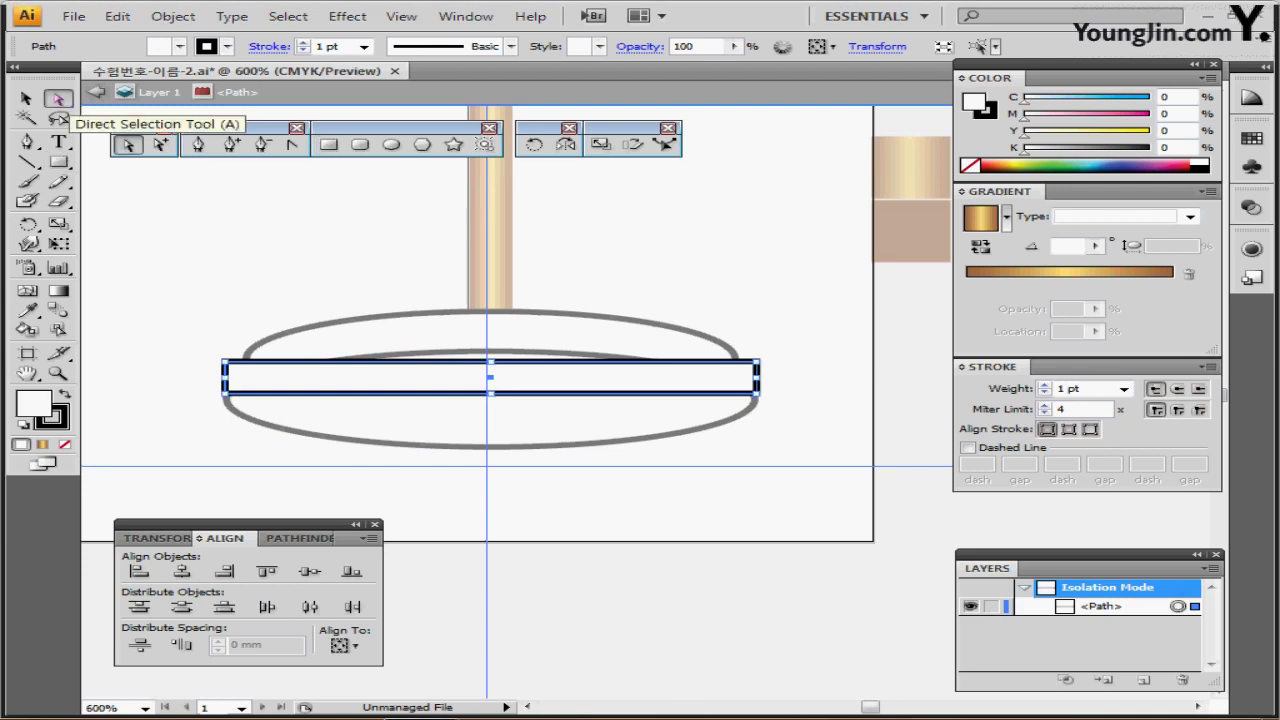
click(57, 98)
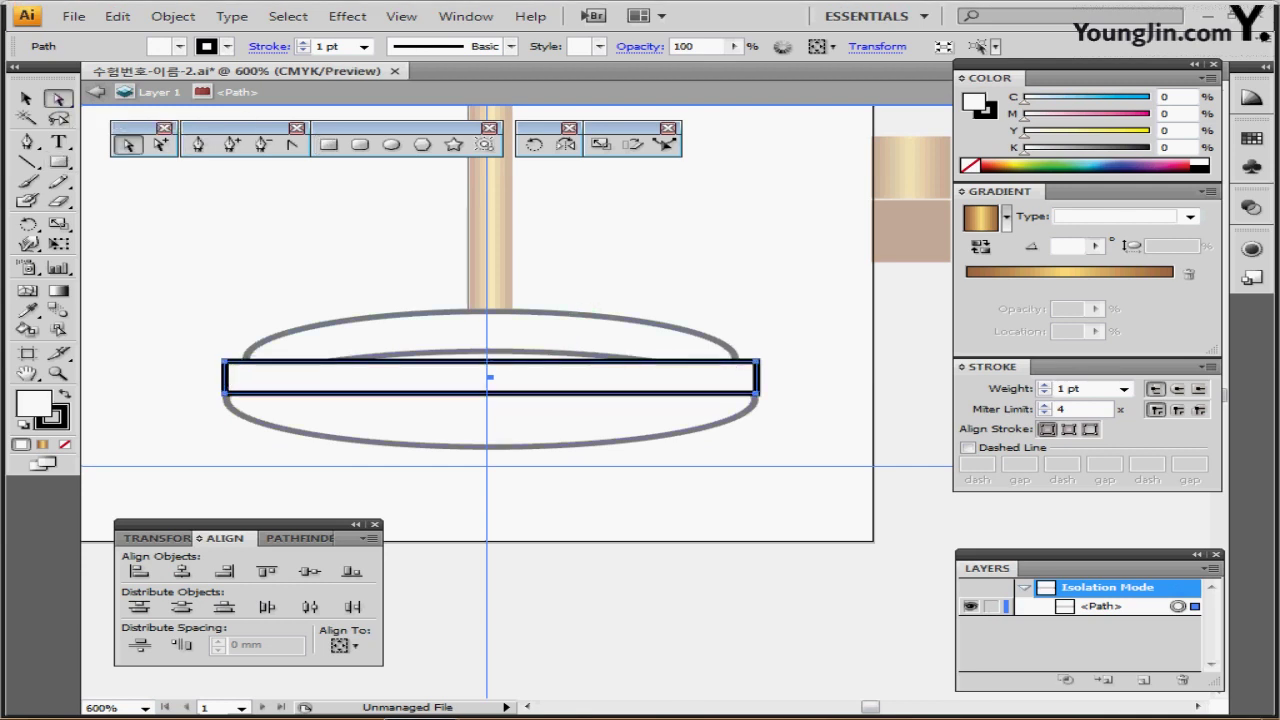
drag(203, 333, 787, 372)
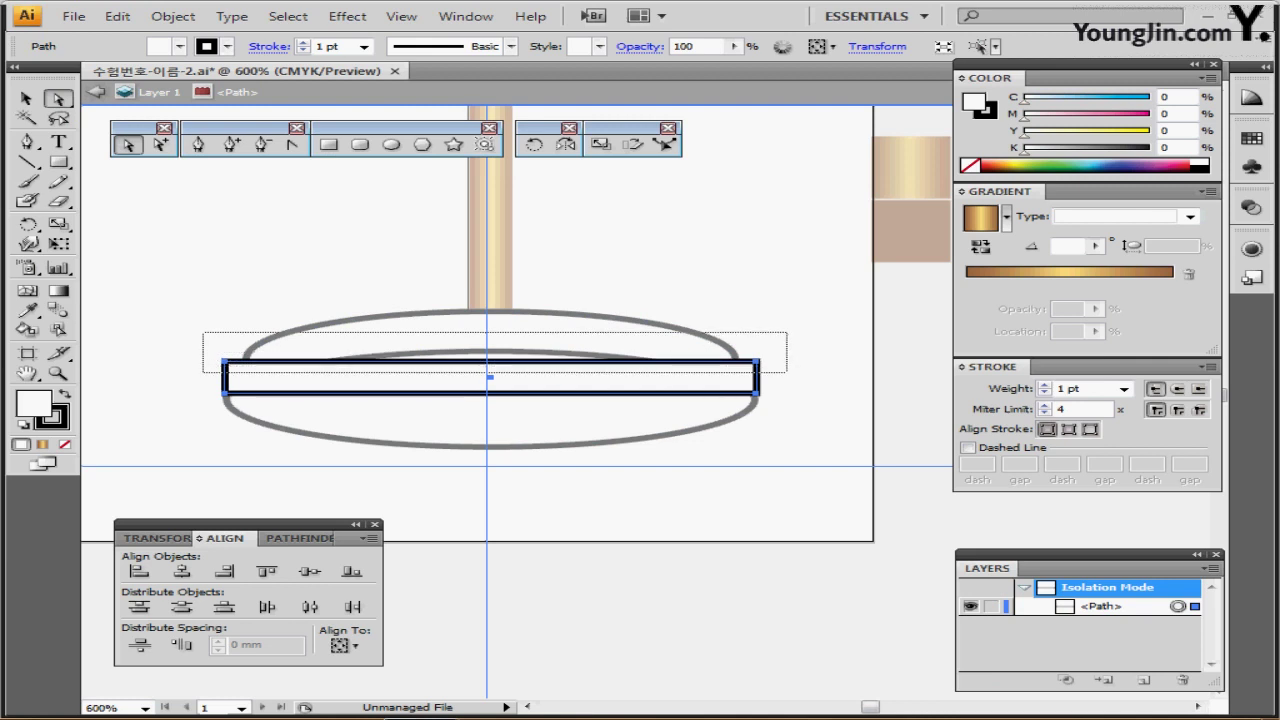
drag(787, 372, 787, 372)
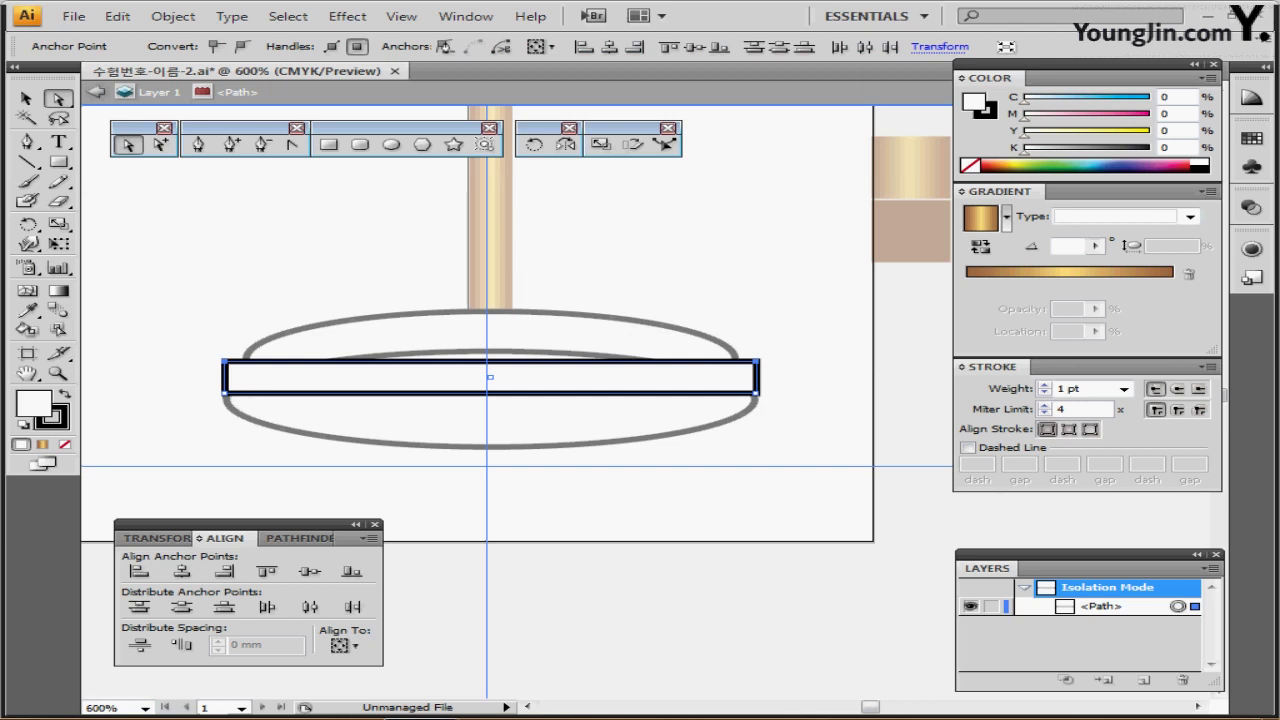
double_click(600, 144)
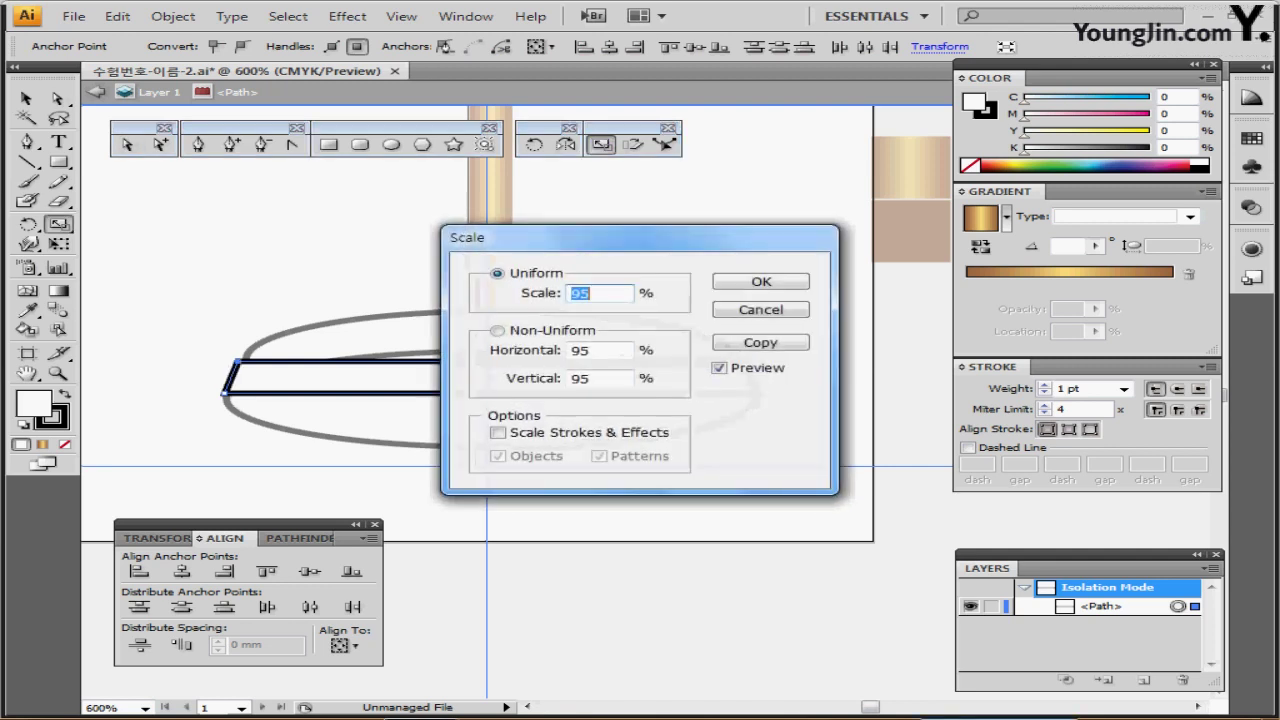
text(92)
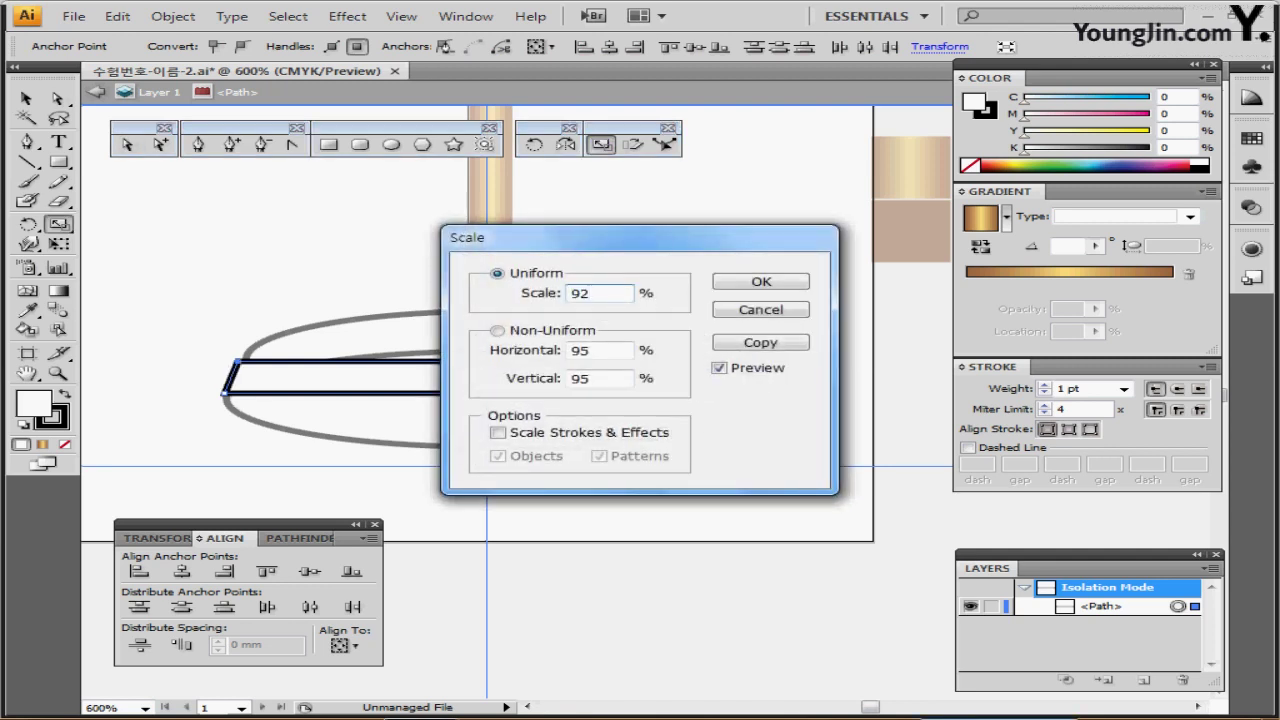
key(Return)
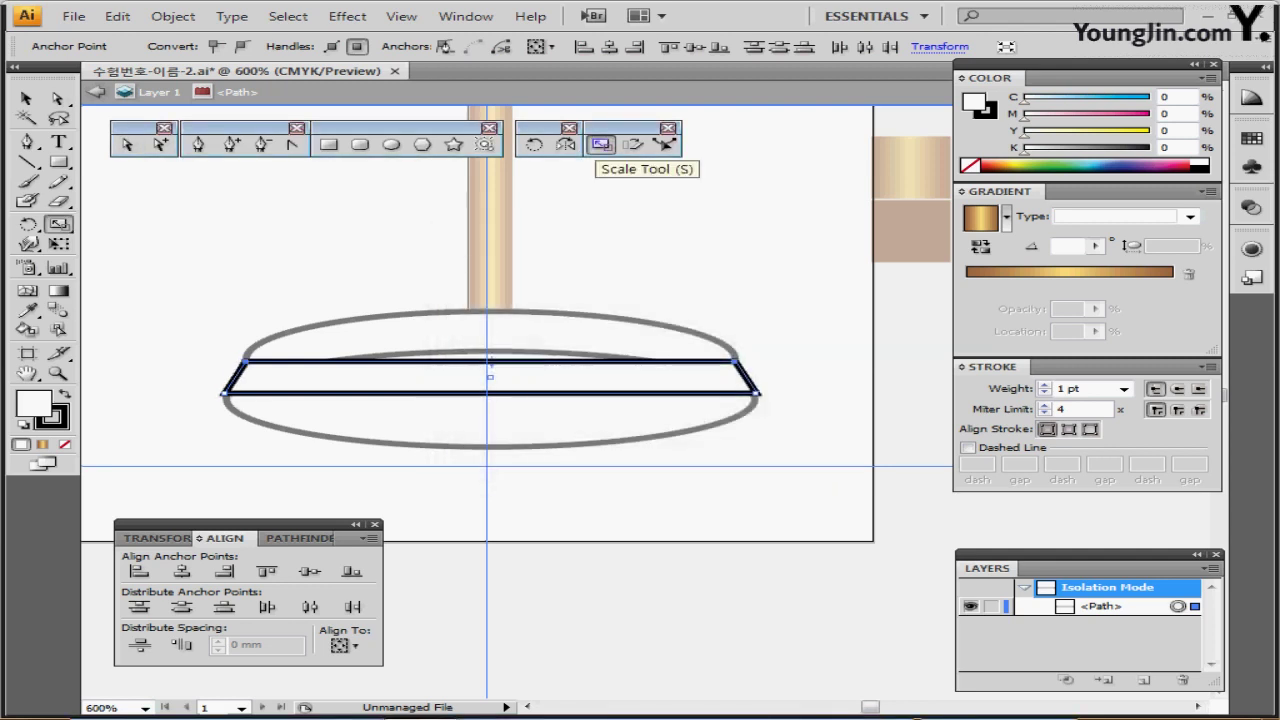
key(Escape)
key(ctrl+y)
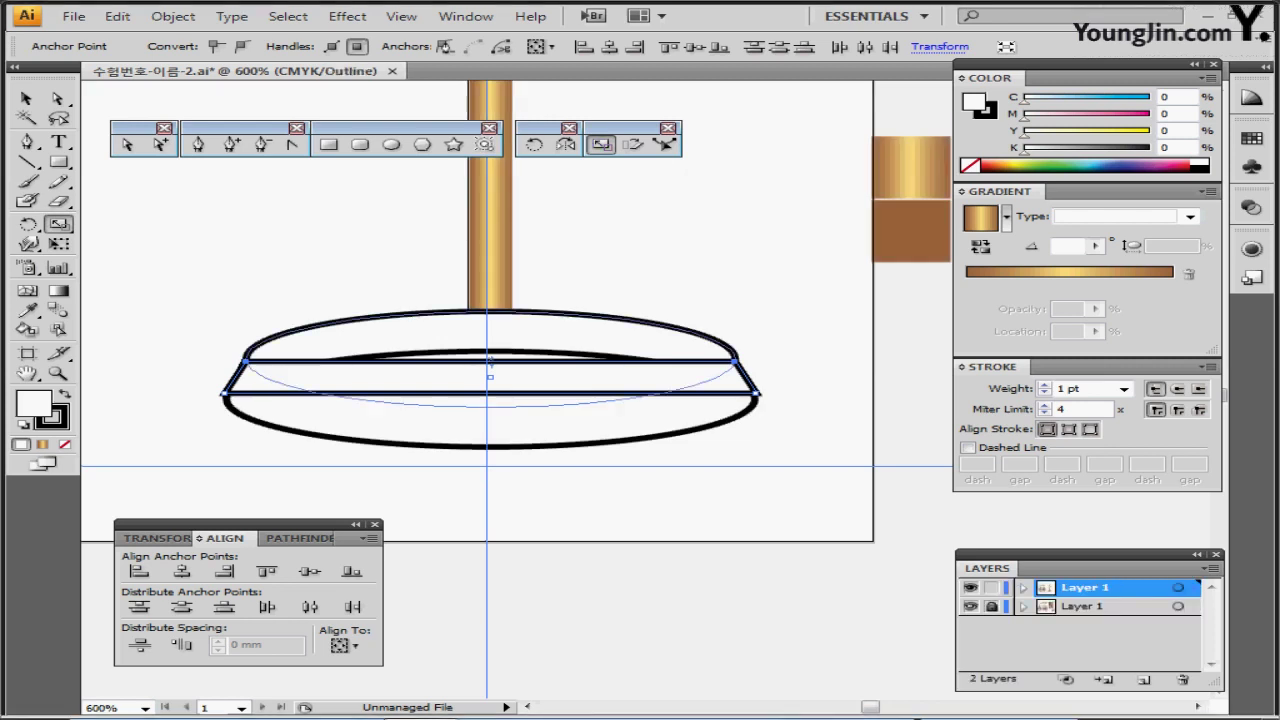
Step: Move the tapered rectangle slightly down and show the base in outline view with the locked reference layer hidden
key(ctrl+shift+a)
click(490, 378)
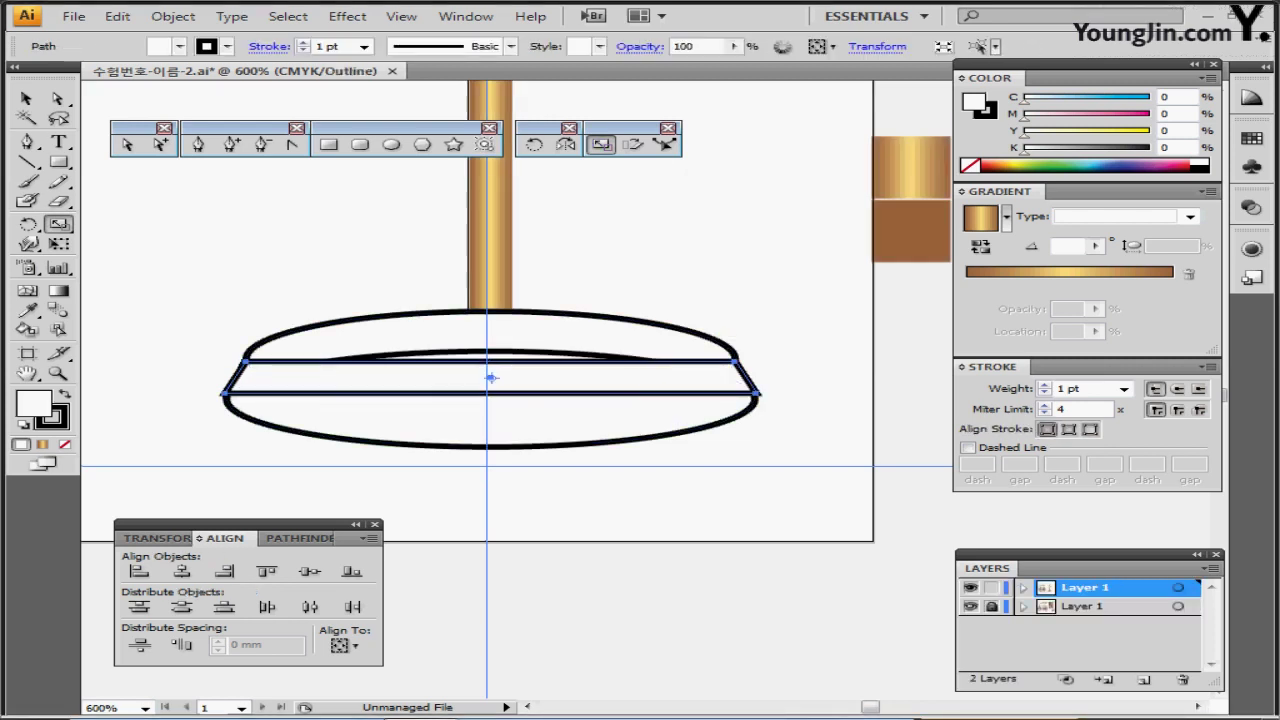
drag(490, 378, 490, 384)
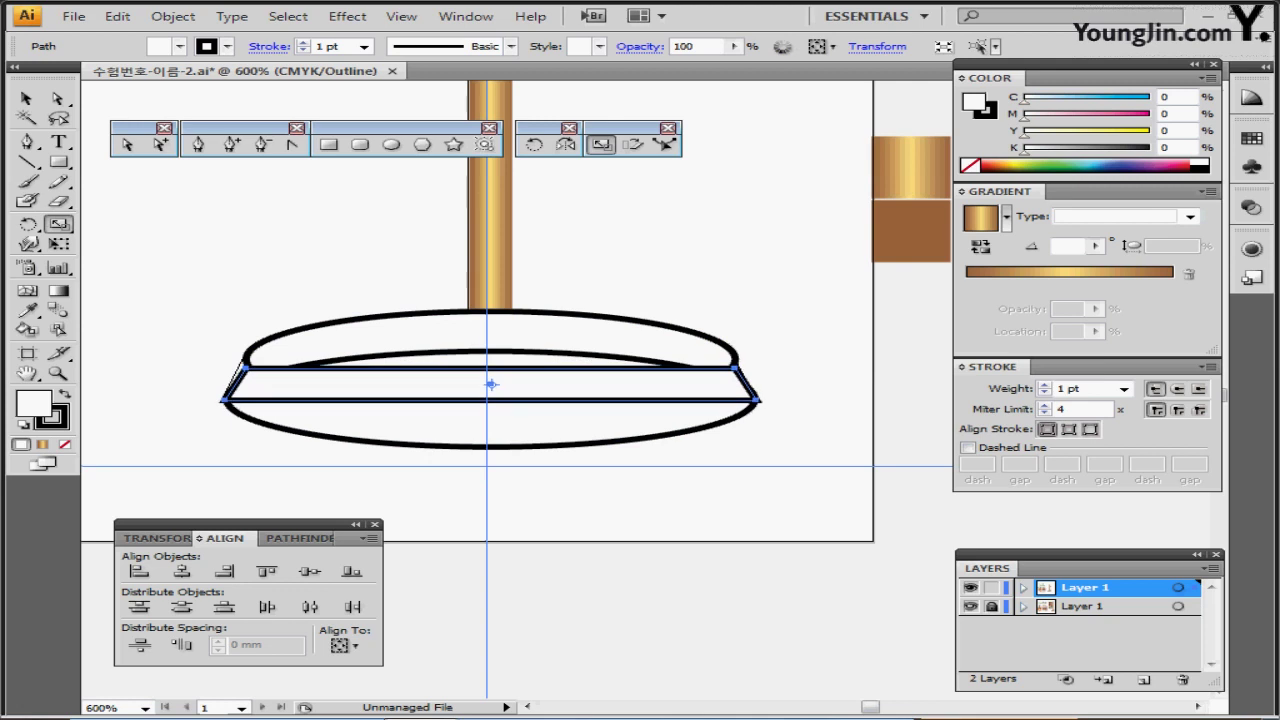
key(ctrl+y)
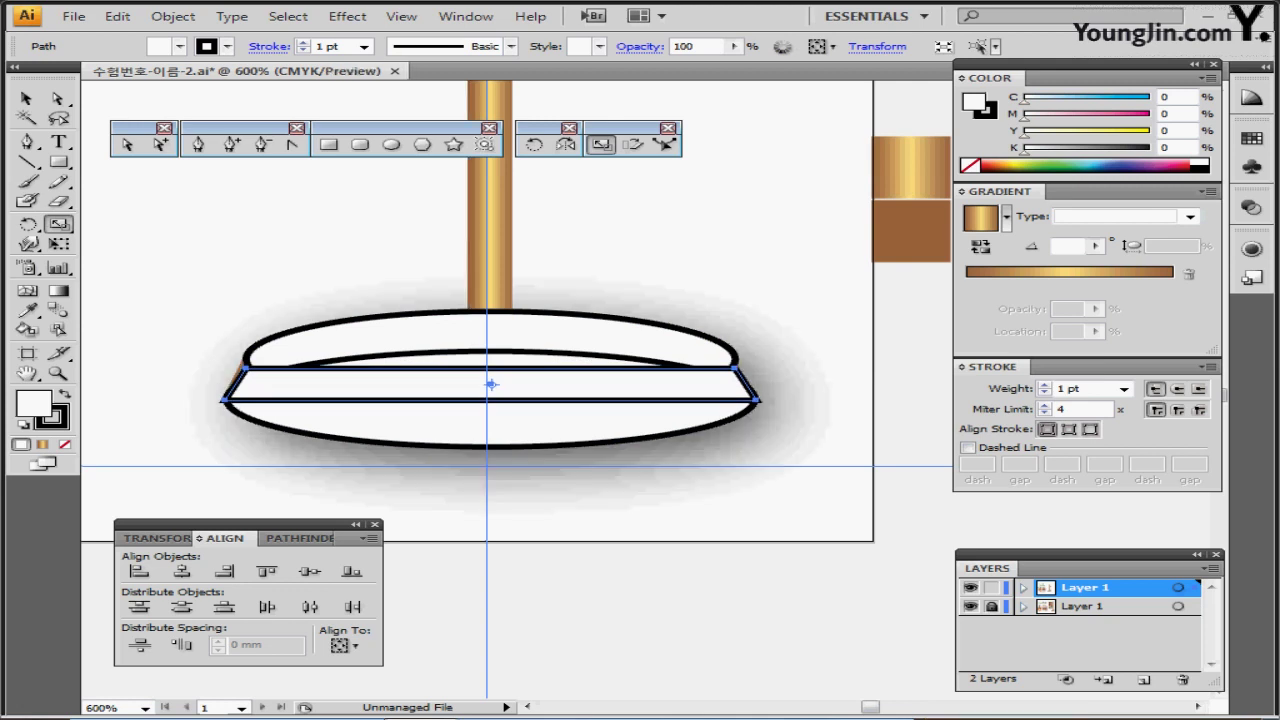
key(ctrl+y)
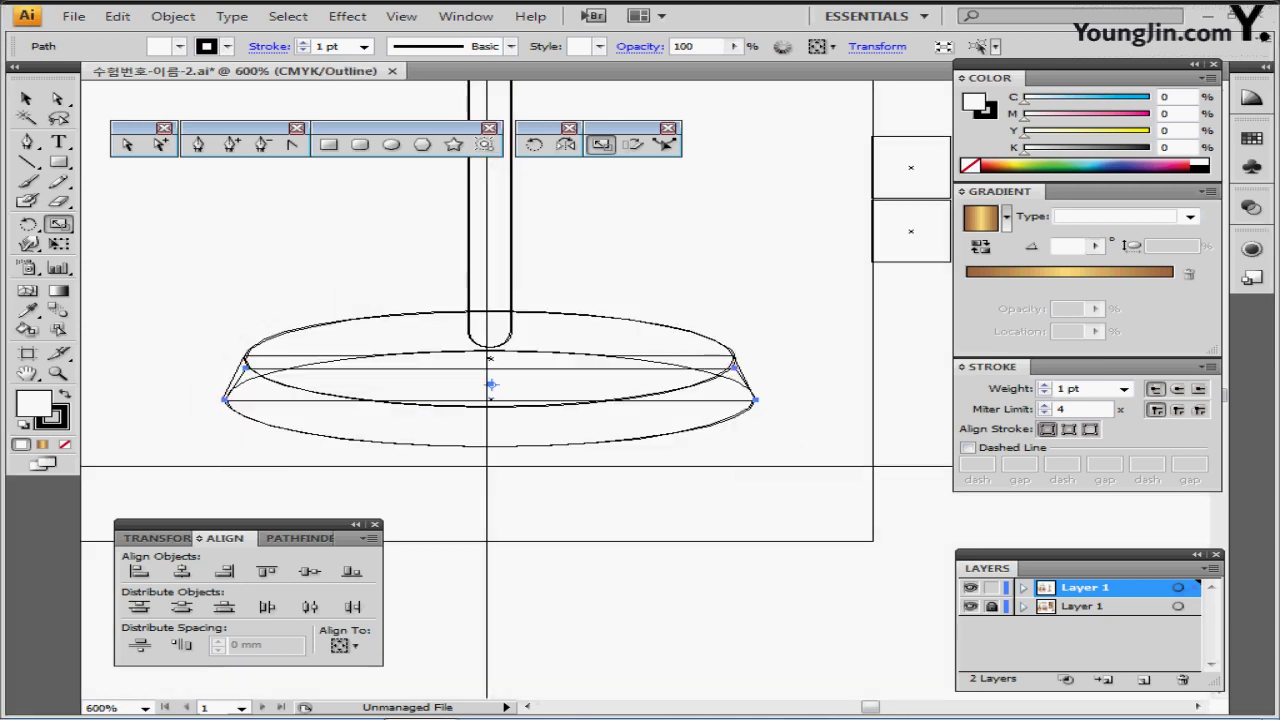
click(970, 606)
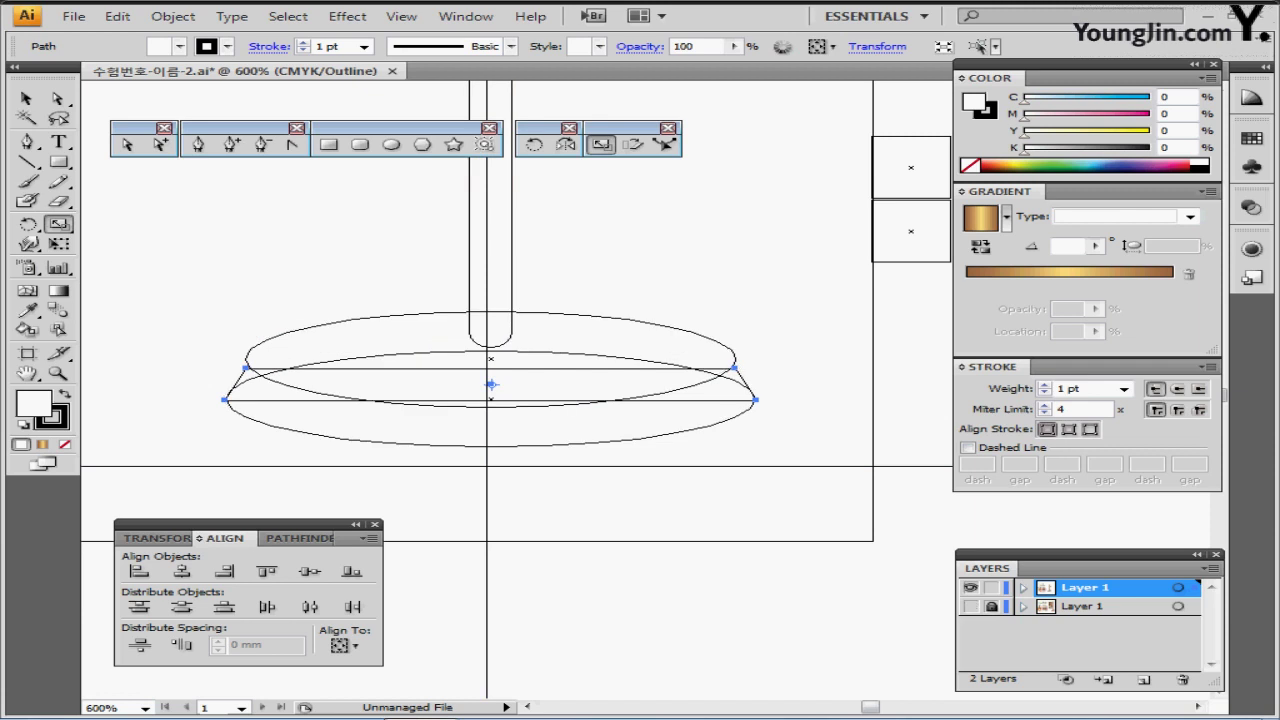
Step: Nudge the tapered rectangle vertically until its slanted sides join the side edges of both base ellipses
key(Up)
key(Up)
key(Up)
key(Up)
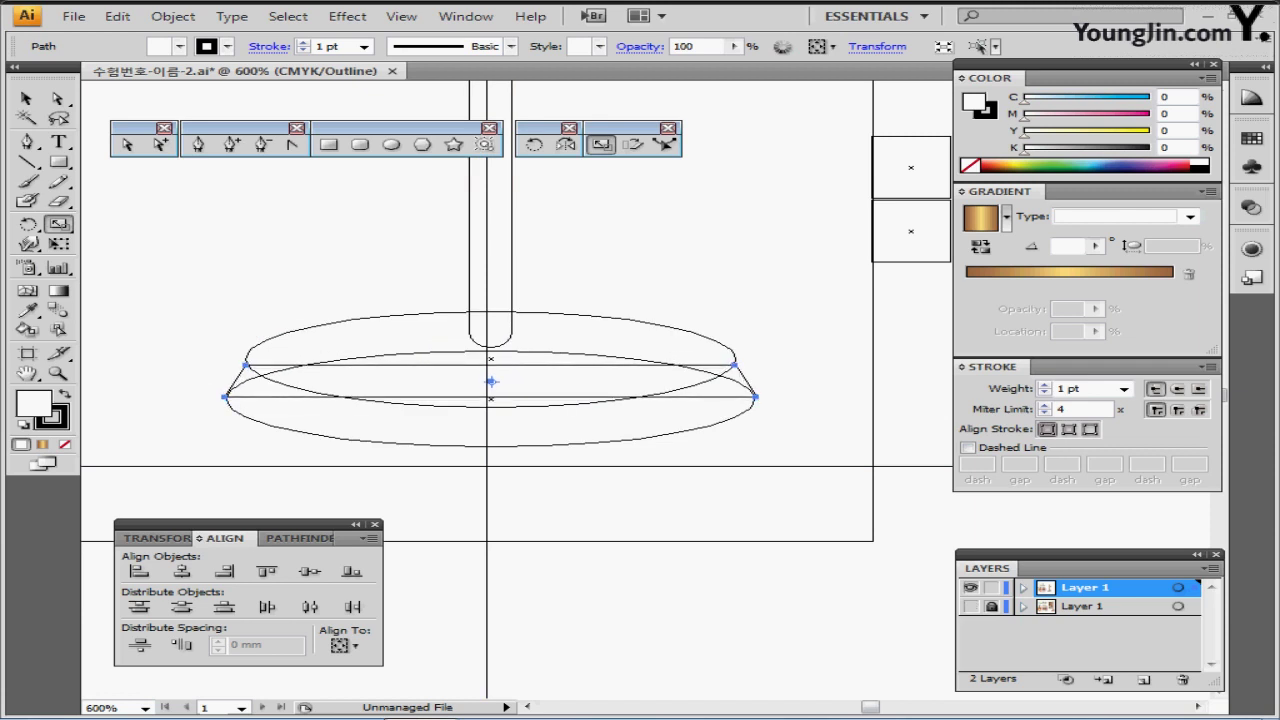
key(Up)
key(Up)
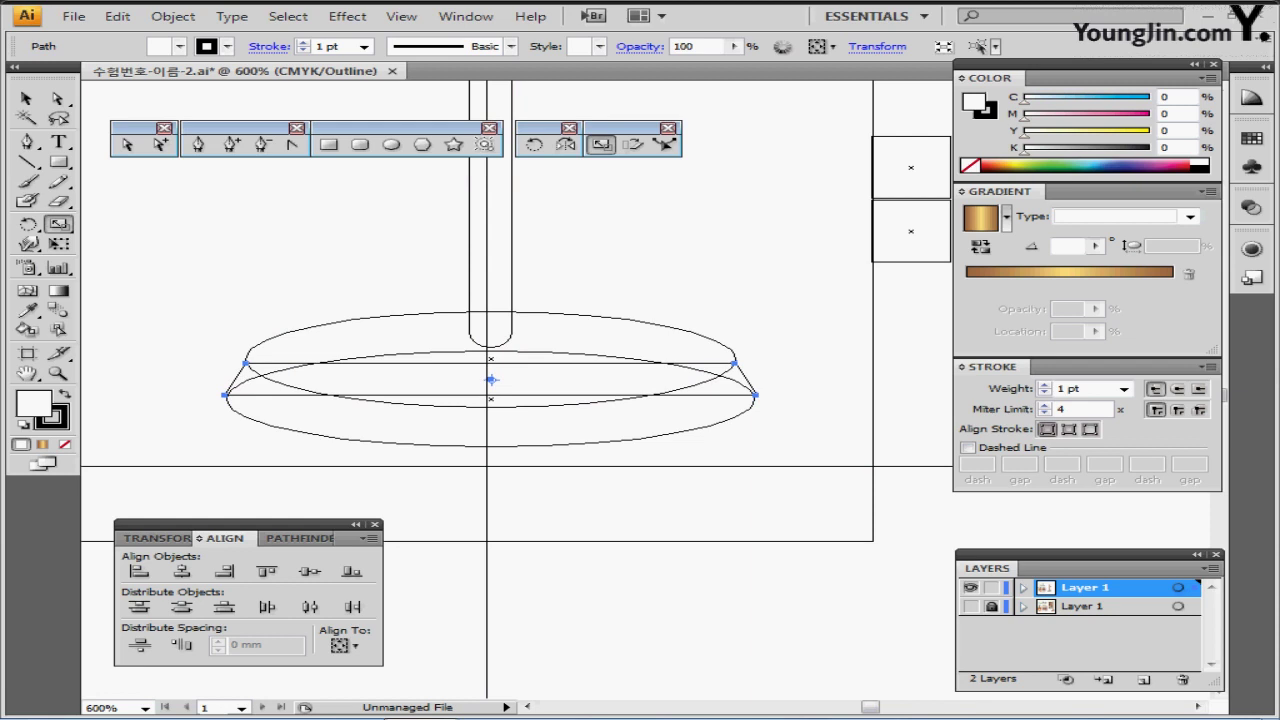
key(v)
key(ctrl+shift+a)
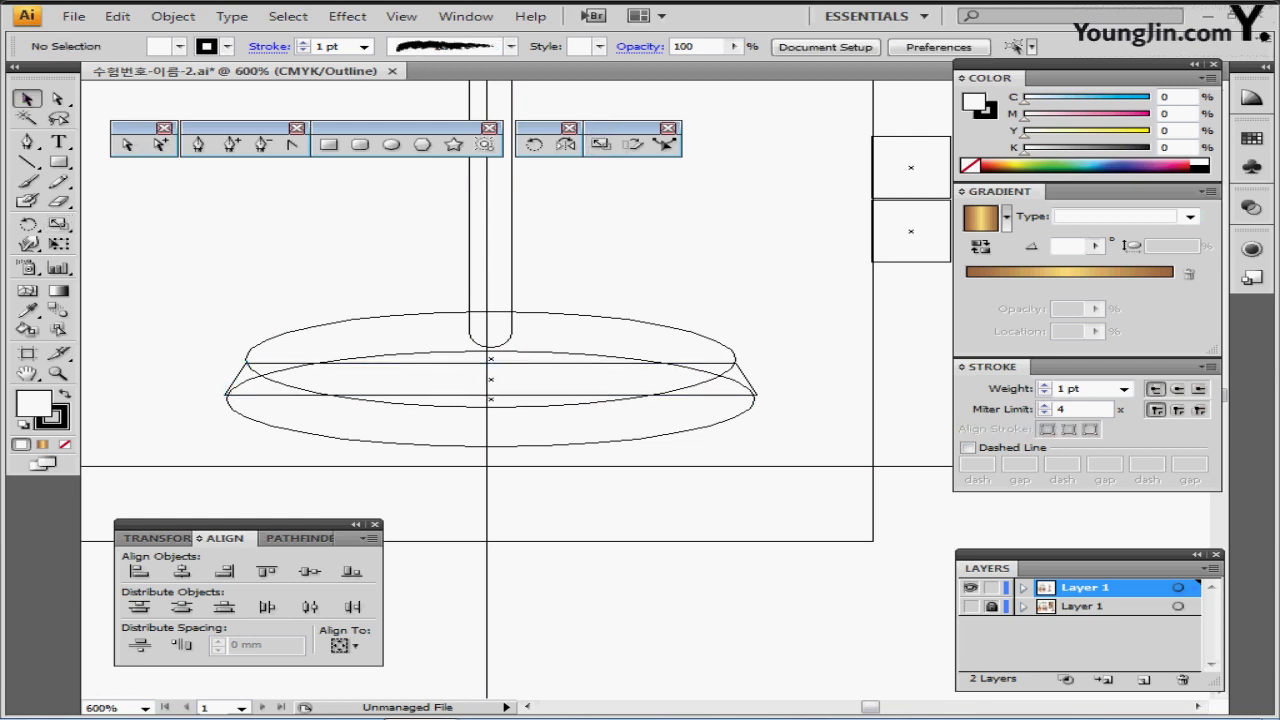
click(647, 395)
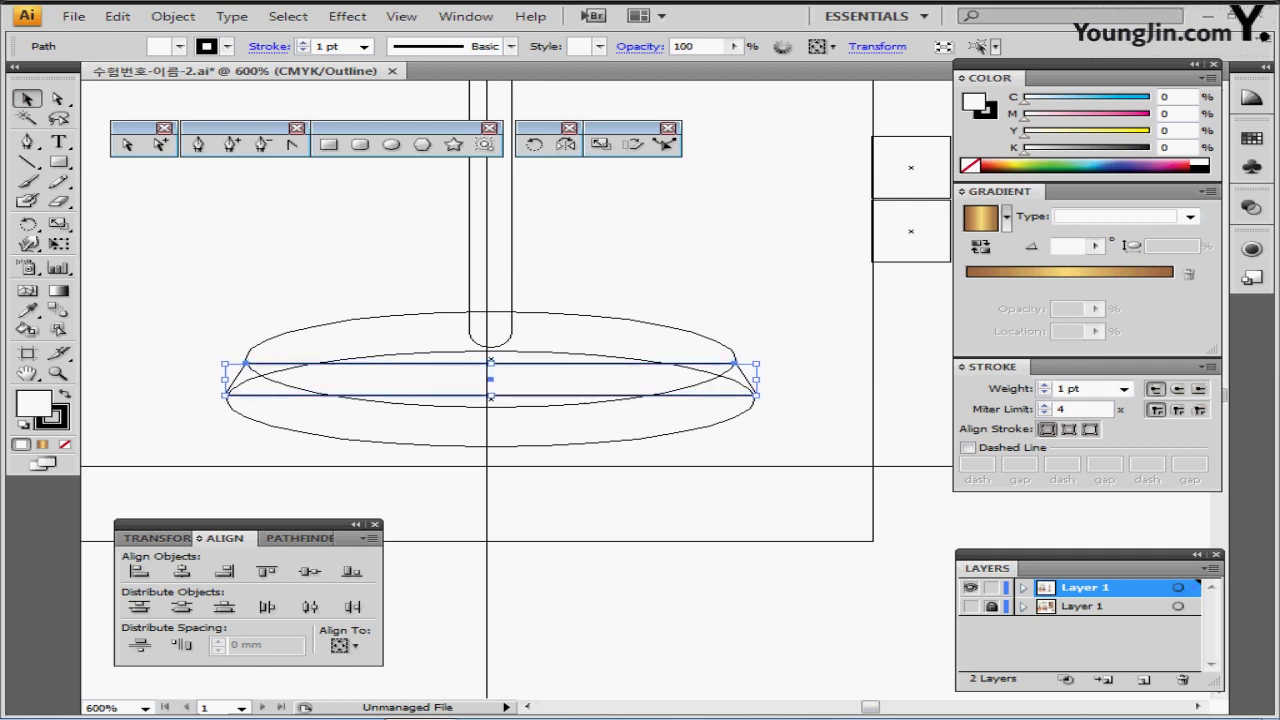
key(Down)
Step: Return the artwork to preview display and save the document
key(ctrl+minus)
key(ctrl+minus)
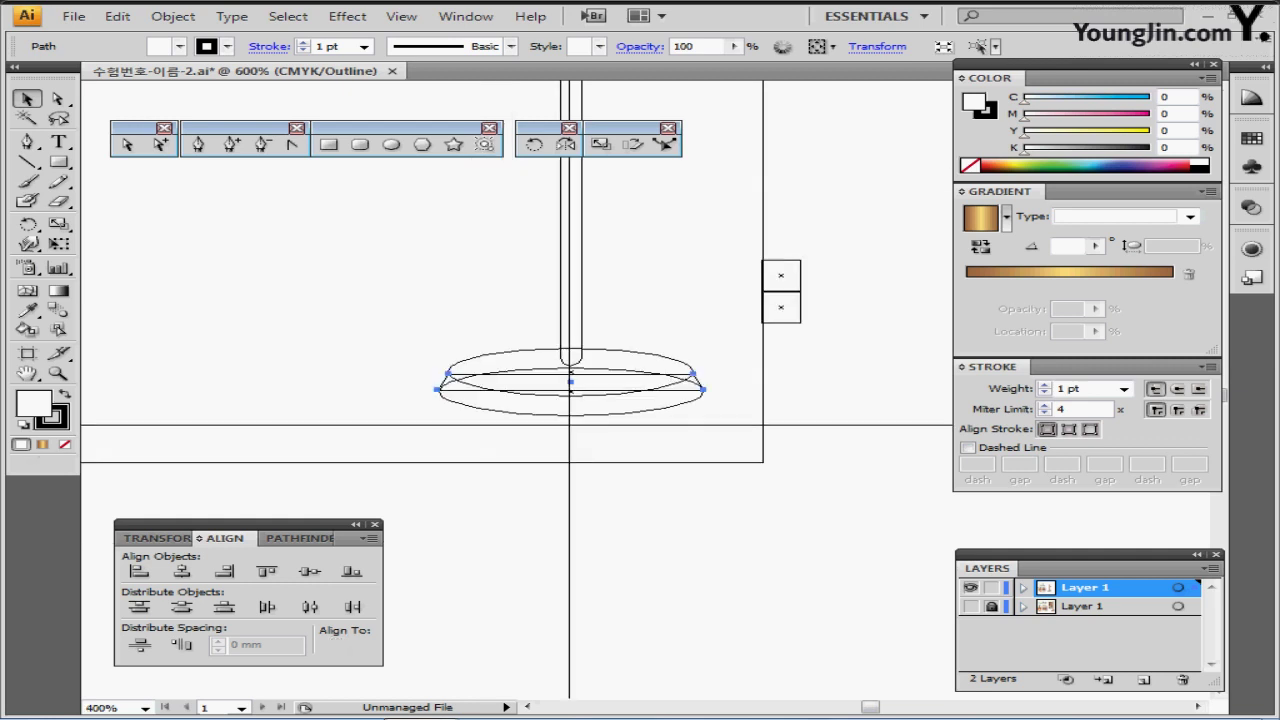
key(ctrl+s)
scroll(570, 380, up, 1)
key(ctrl+y)
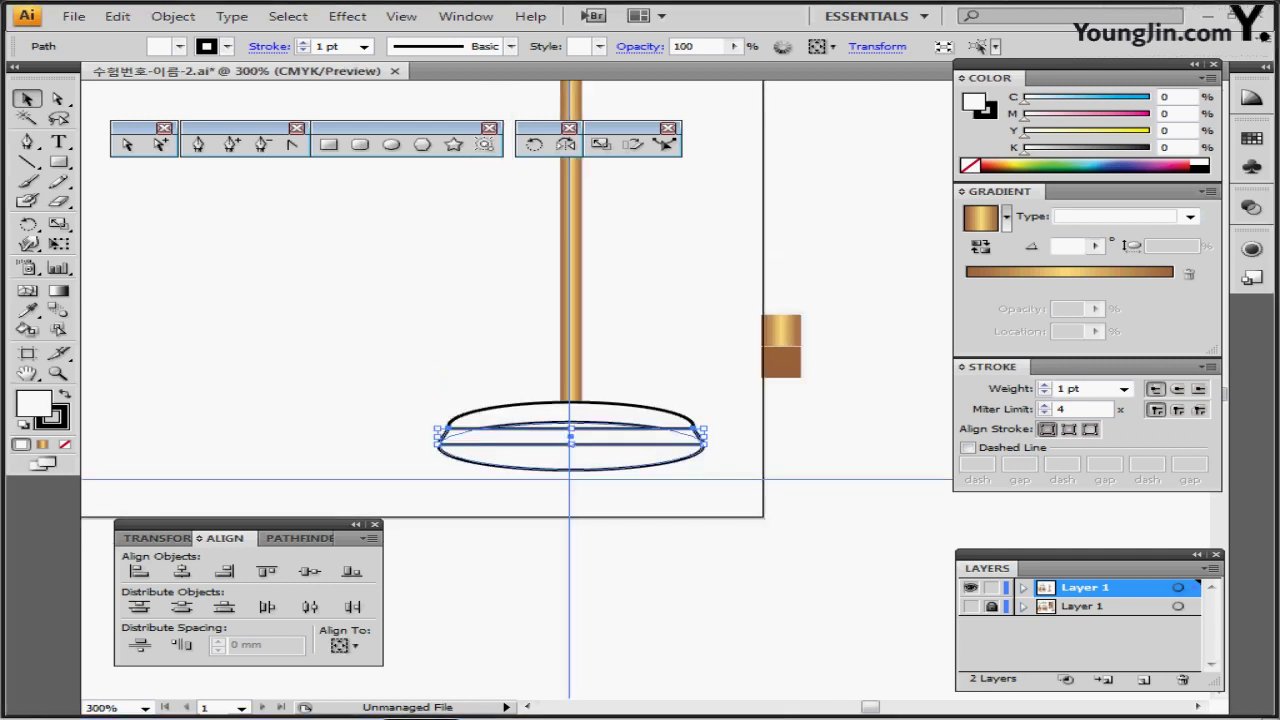
key(ctrl+s)
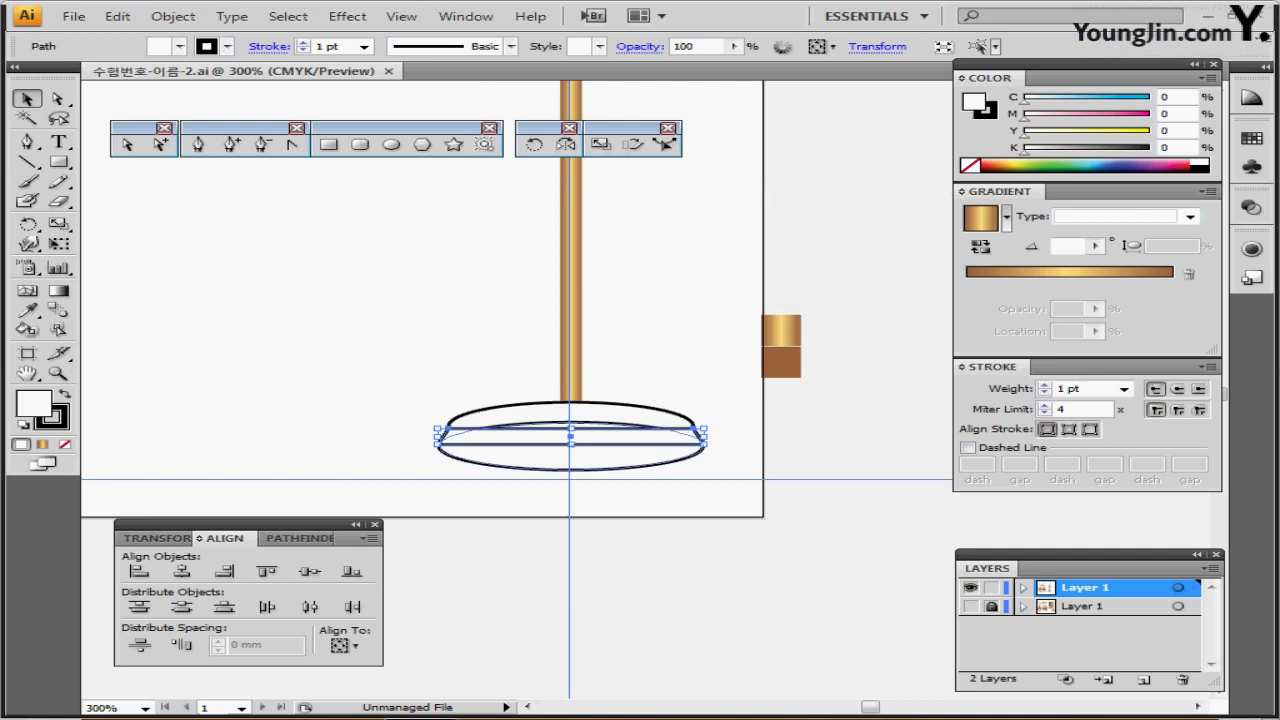
Step: Unite the tapered rectangle and the lower base ellipse into one shape with Pathfinder
shift+click(571, 469)
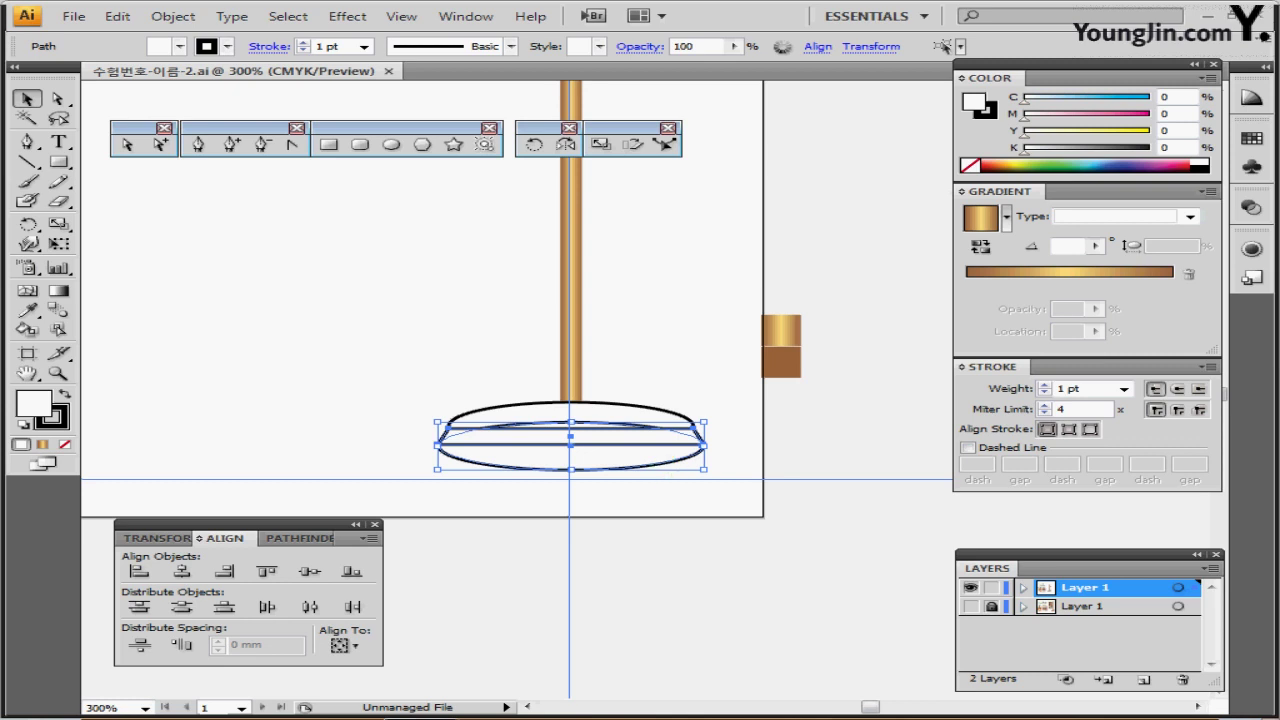
click(355, 525)
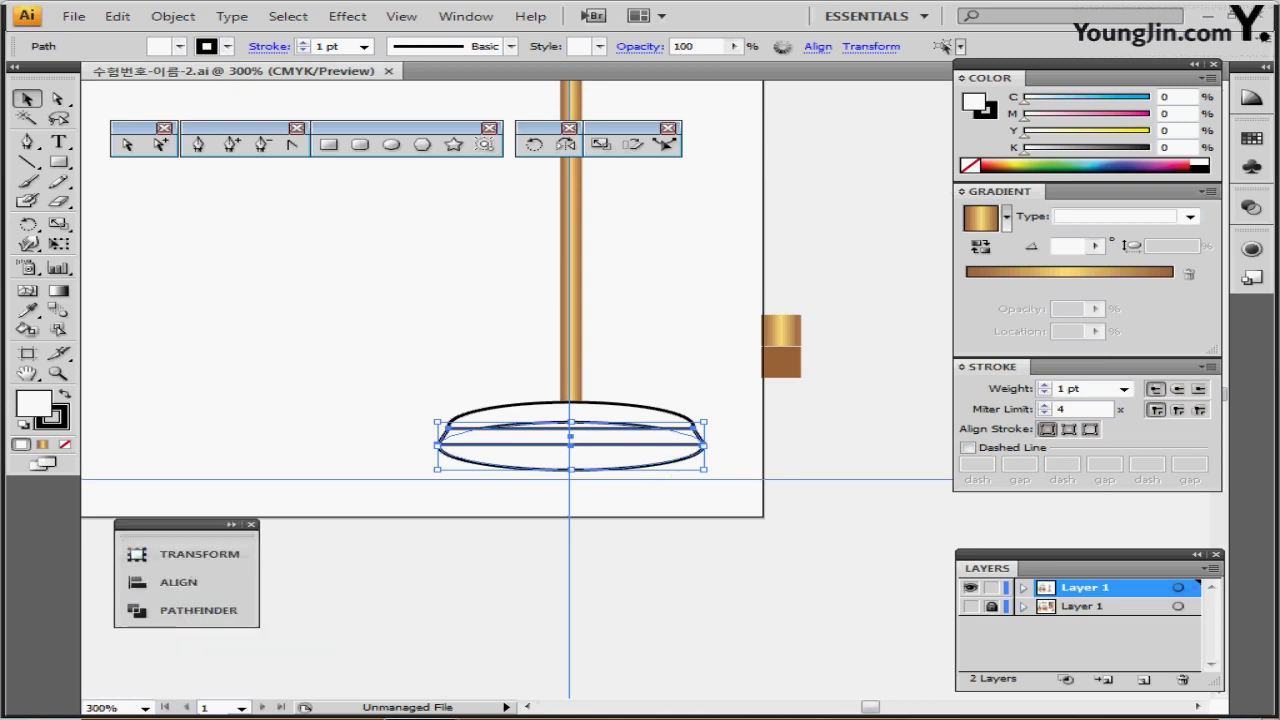
click(178, 582)
click(287, 538)
click(138, 573)
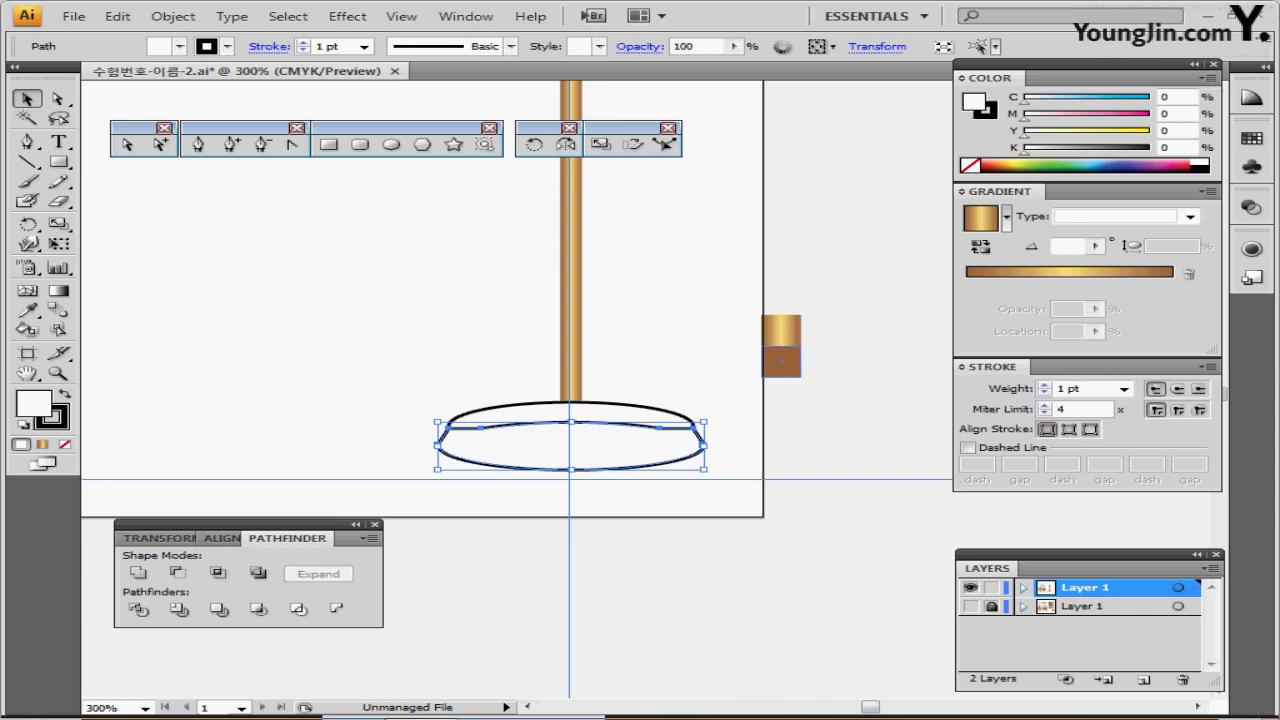
Step: Sample the gold gradient swatch onto the united base shape and the solid brown swatch onto the upper ellipse
key(i)
click(781, 330)
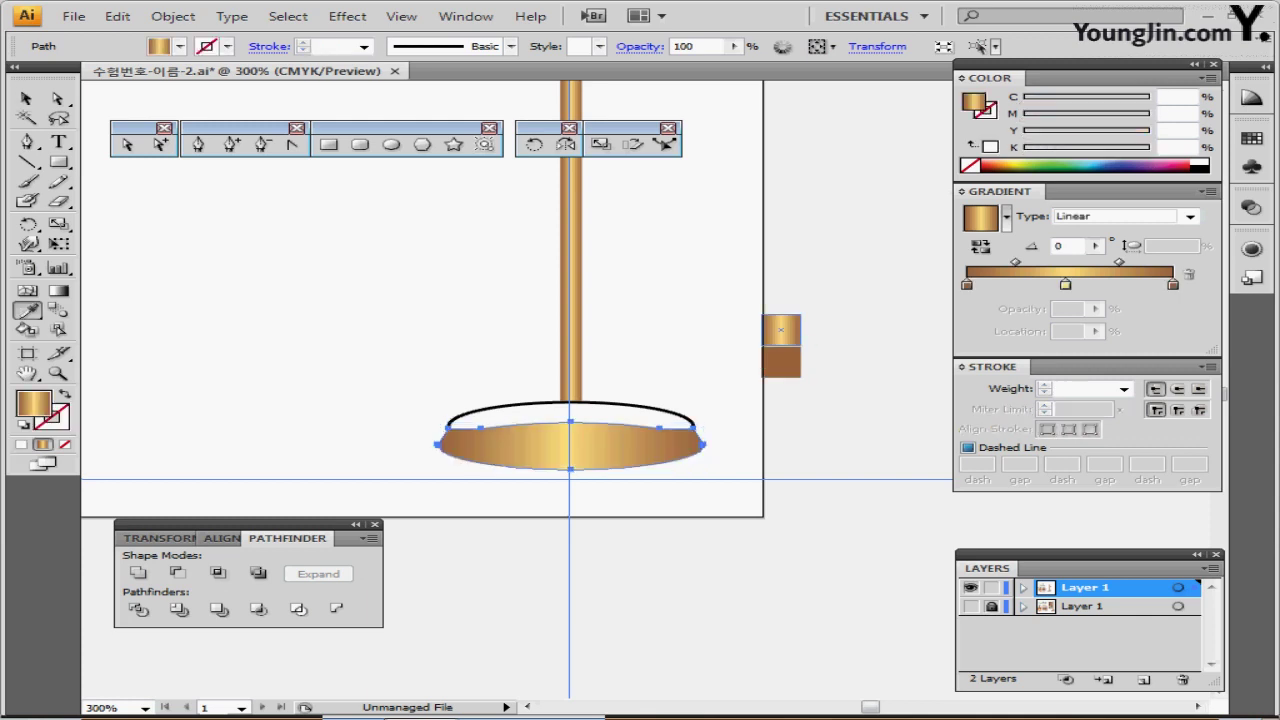
key(ctrl)
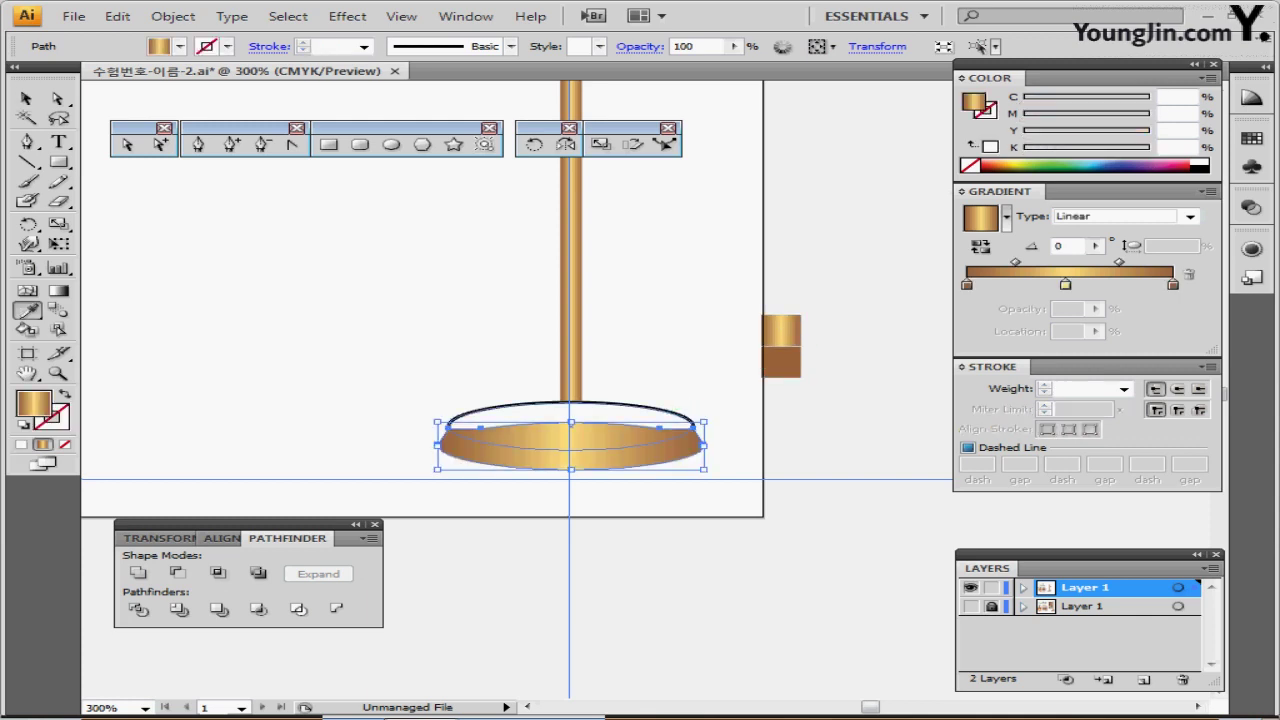
ctrl+click(630, 415)
click(783, 363)
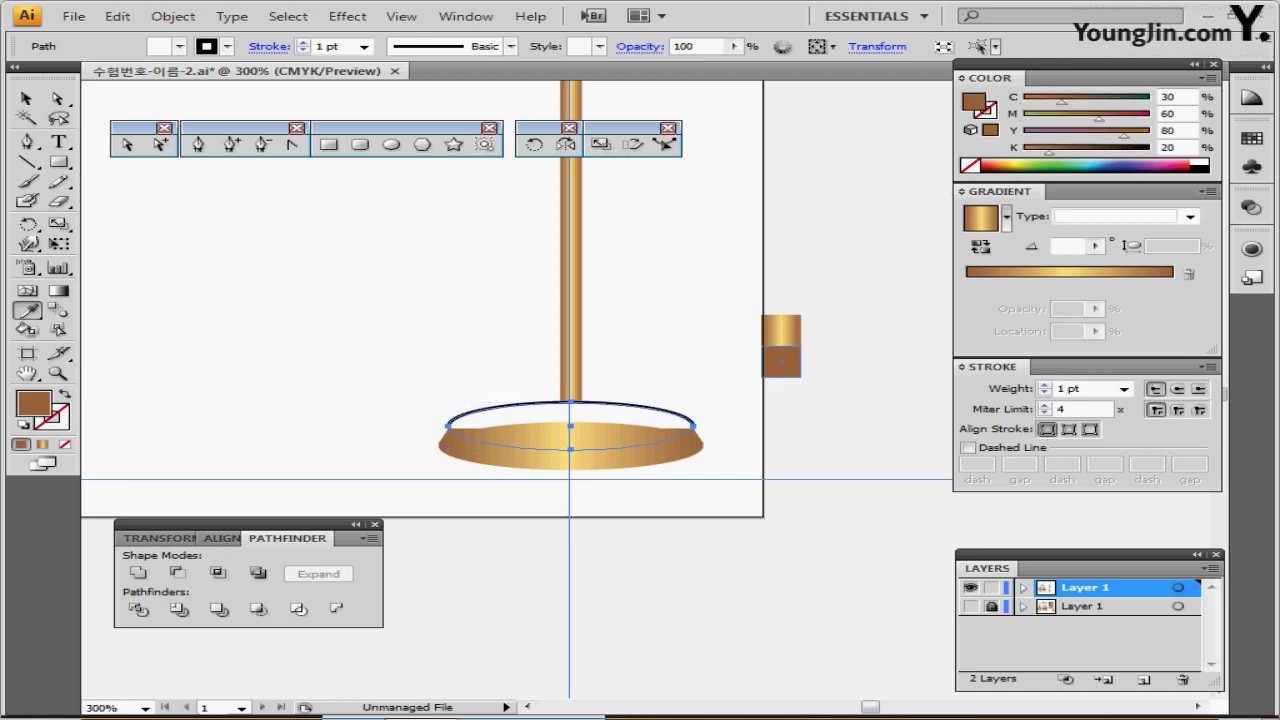
click(781, 361)
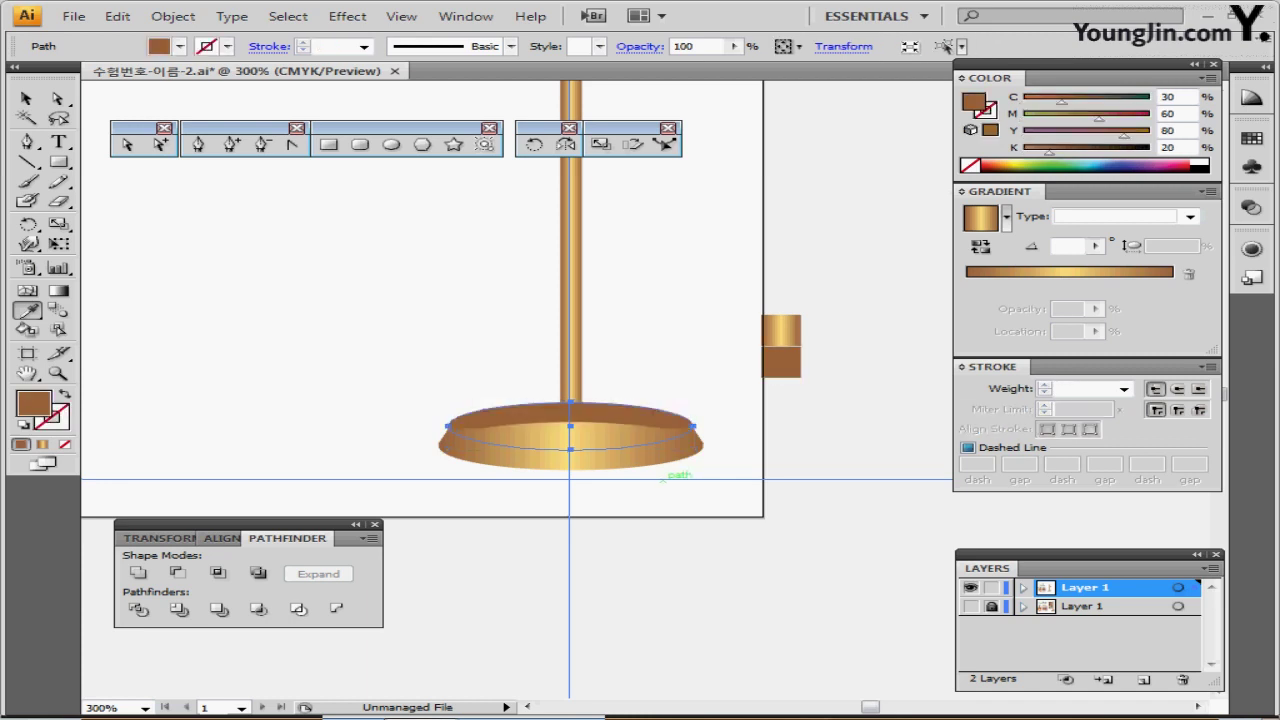
Step: Stack the brown ellipse in front of the gradient base and the pole in front of both, and save the document
key(ctrl+shift+])
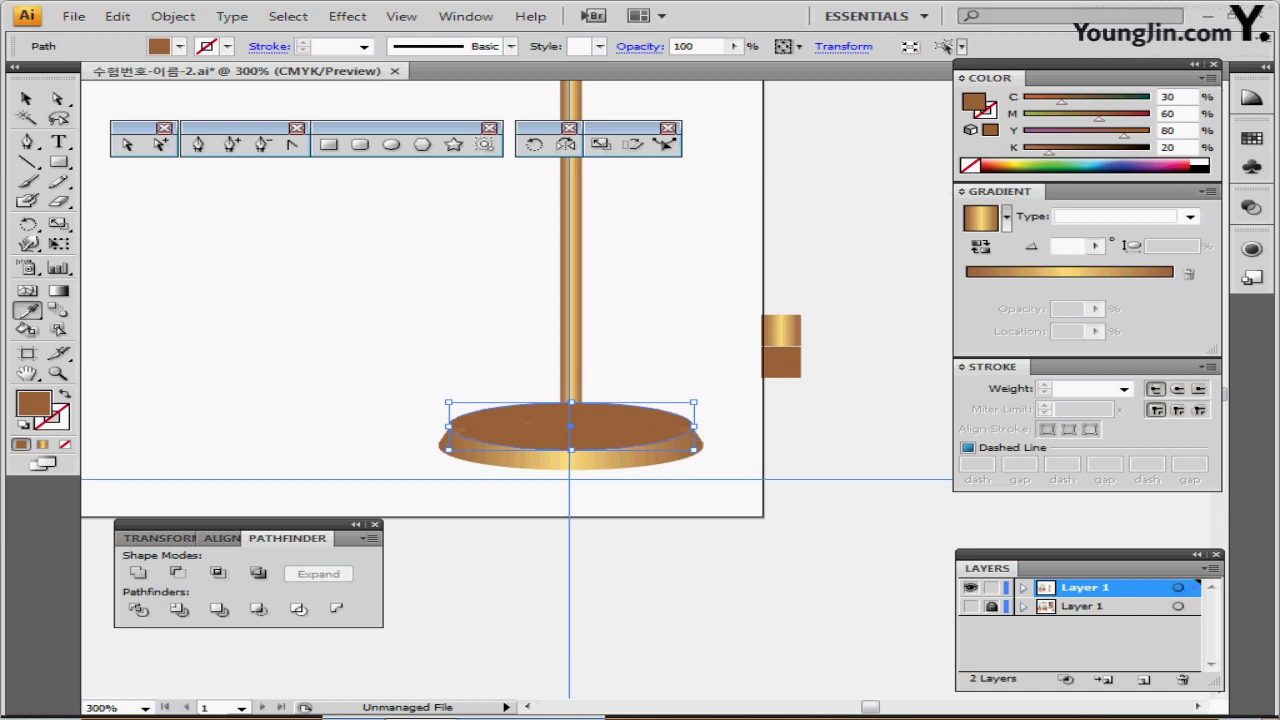
ctrl+click(711, 391)
drag(711, 391, 633, 508)
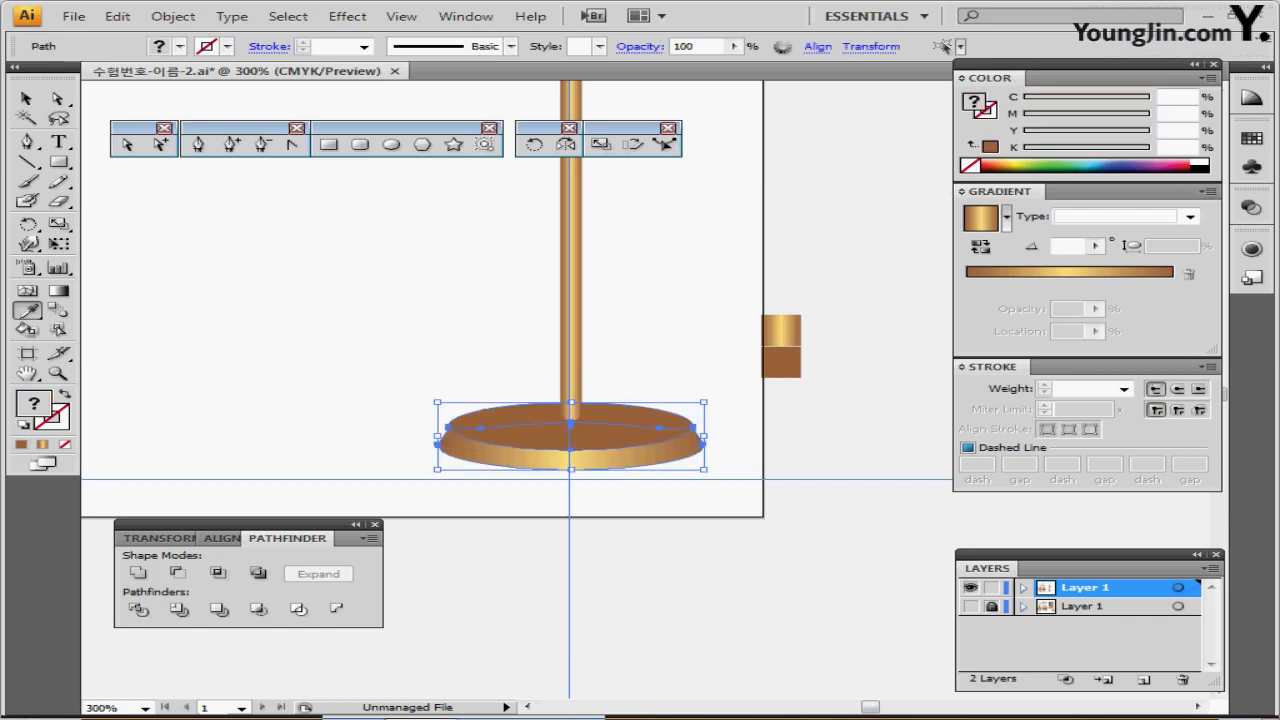
key(ctrl+shift+a)
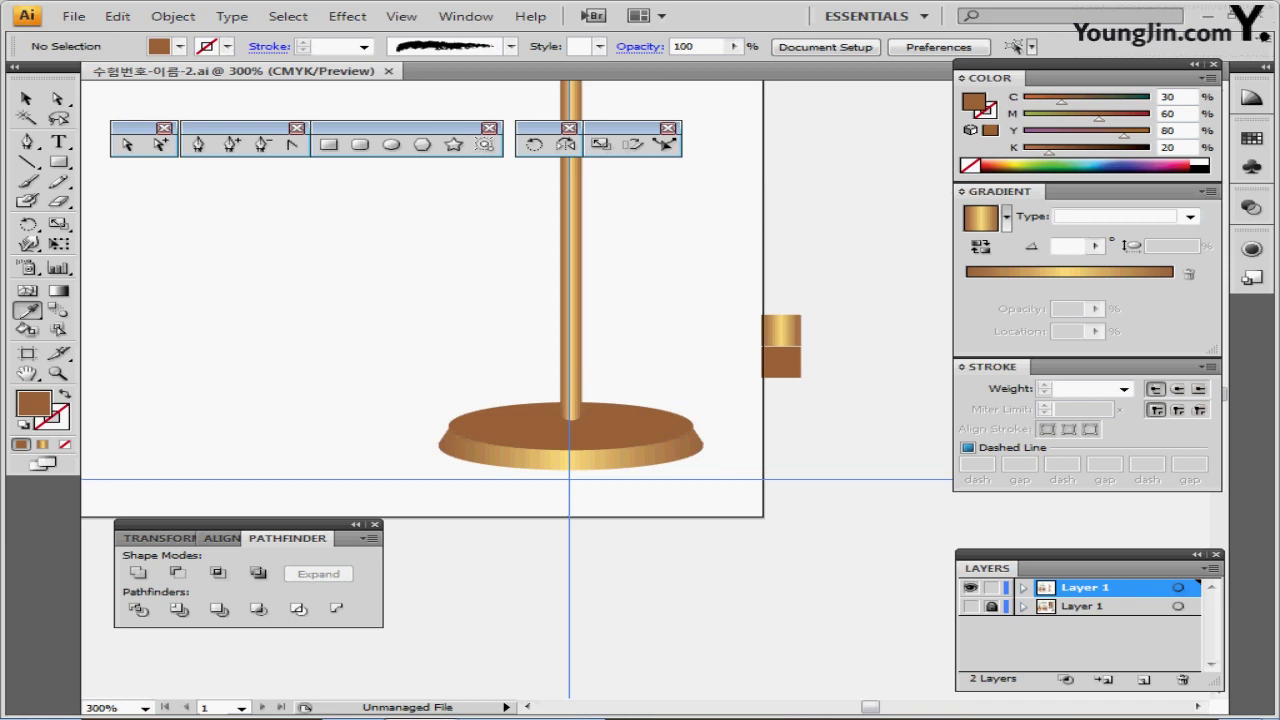
Step: Show and unlock the reference layer, and isolate its hanging banner group
key(ctrl+minus)
key(ctrl+minus)
drag(649, 391, 735, 580)
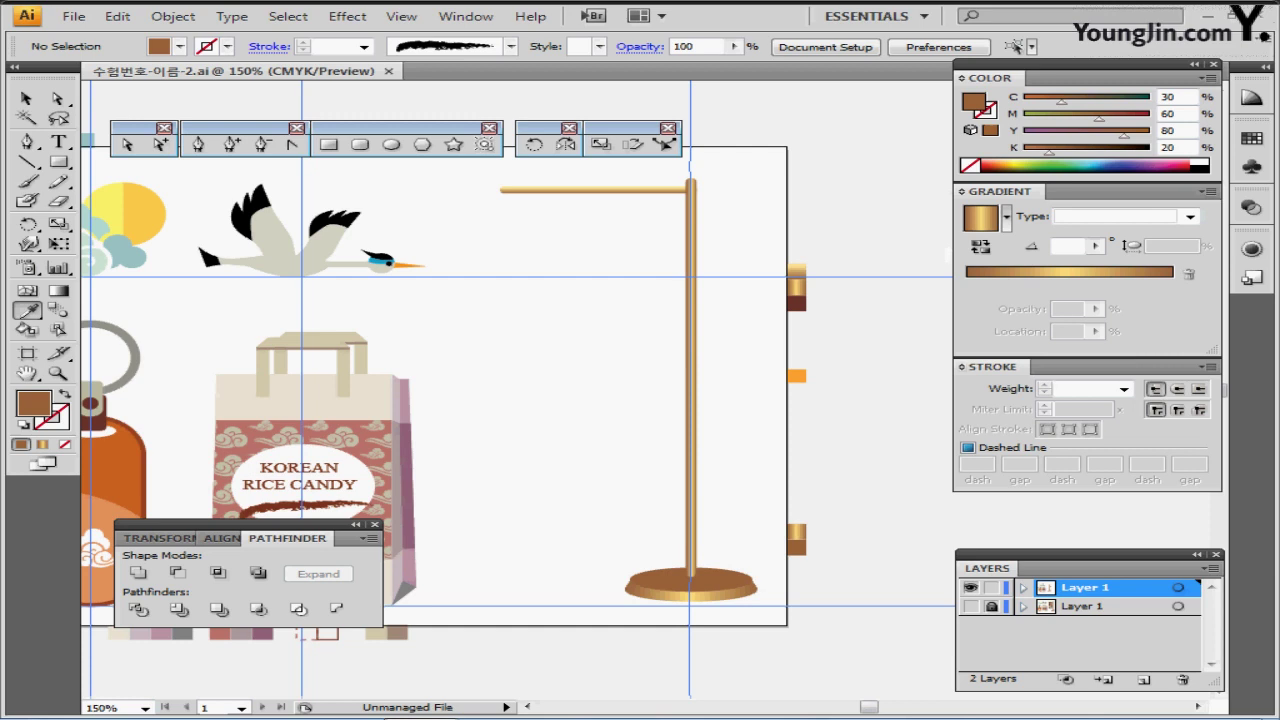
click(970, 606)
click(991, 606)
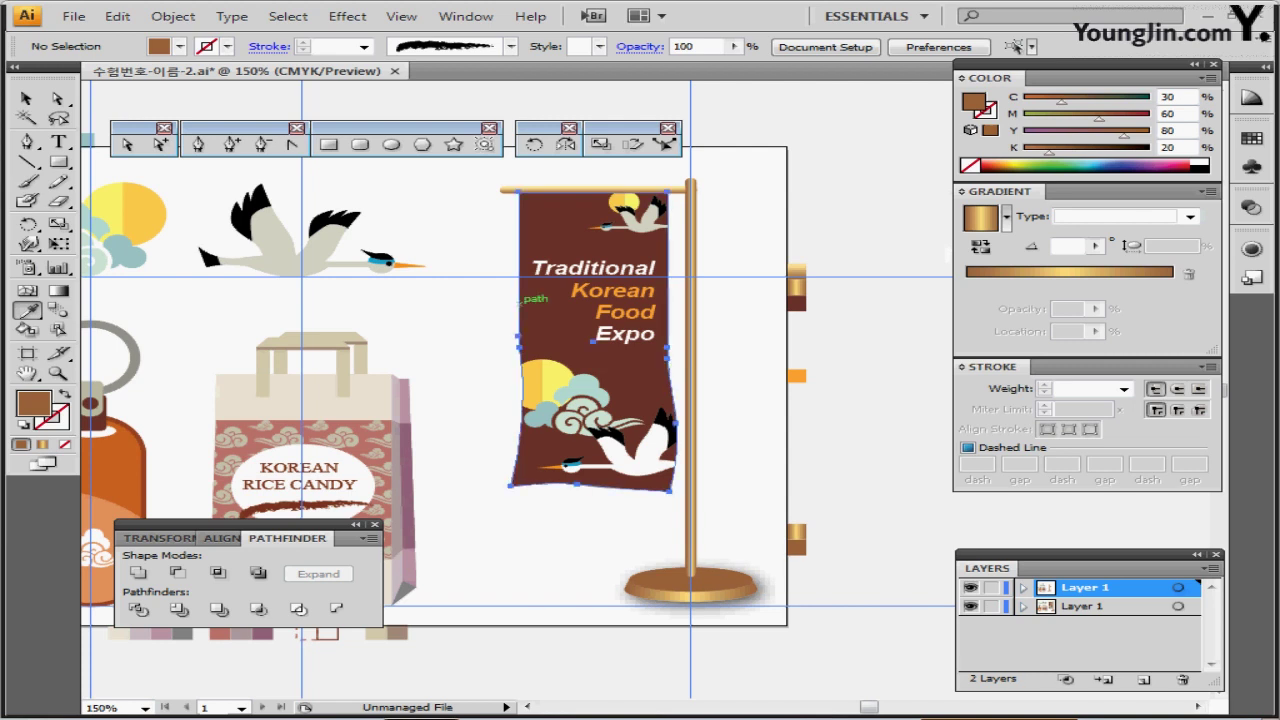
double_click(522, 298)
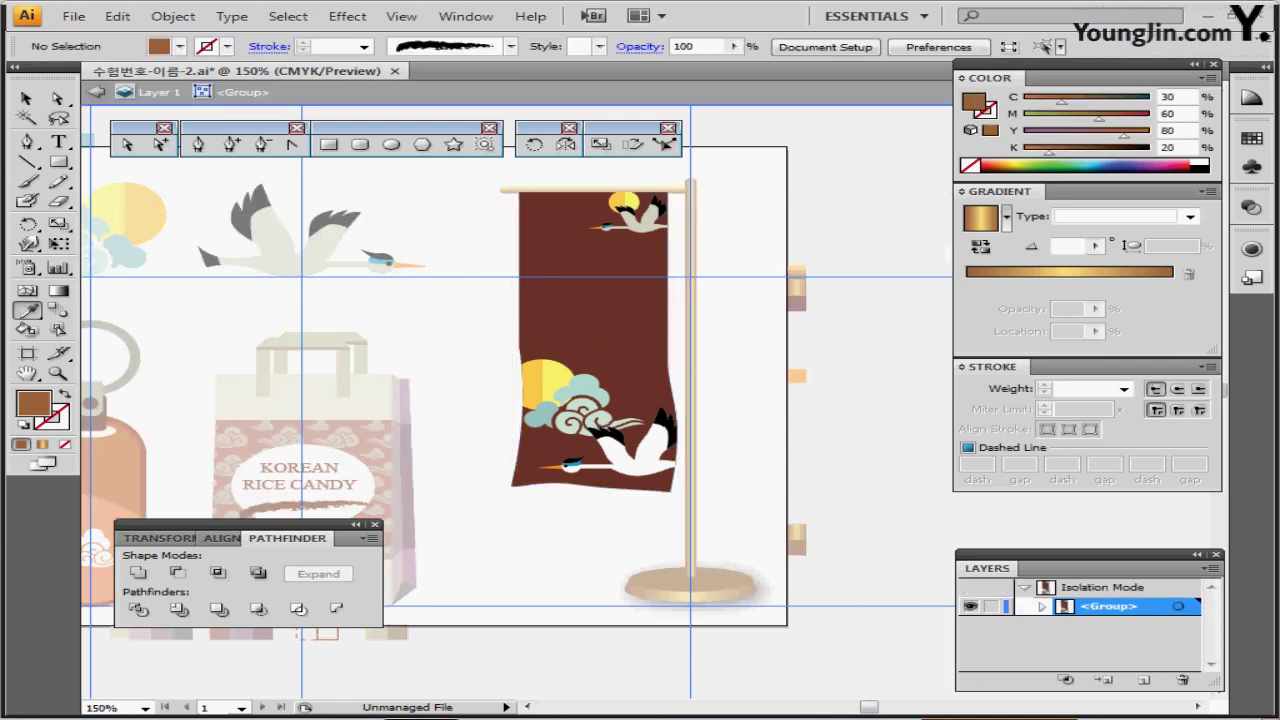
Step: Try to copy the banner's clipping path from the reference and paste it in front on the working layer
double_click(520, 299)
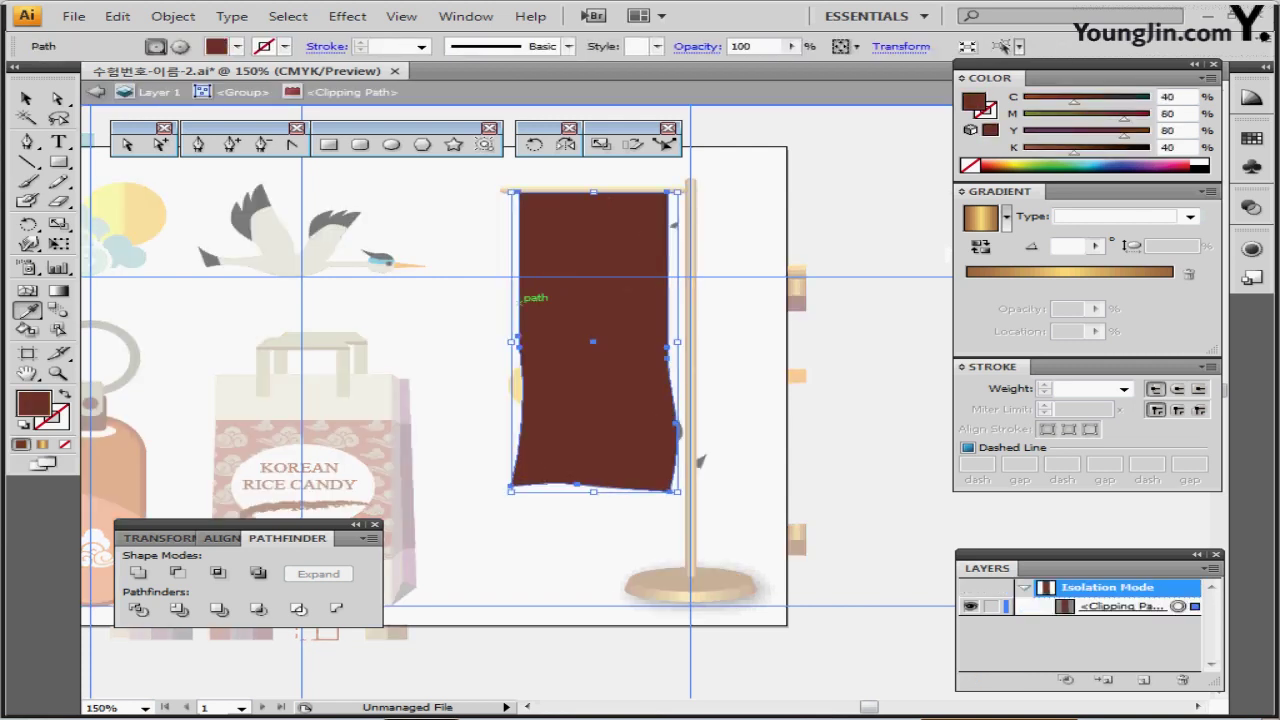
key(a)
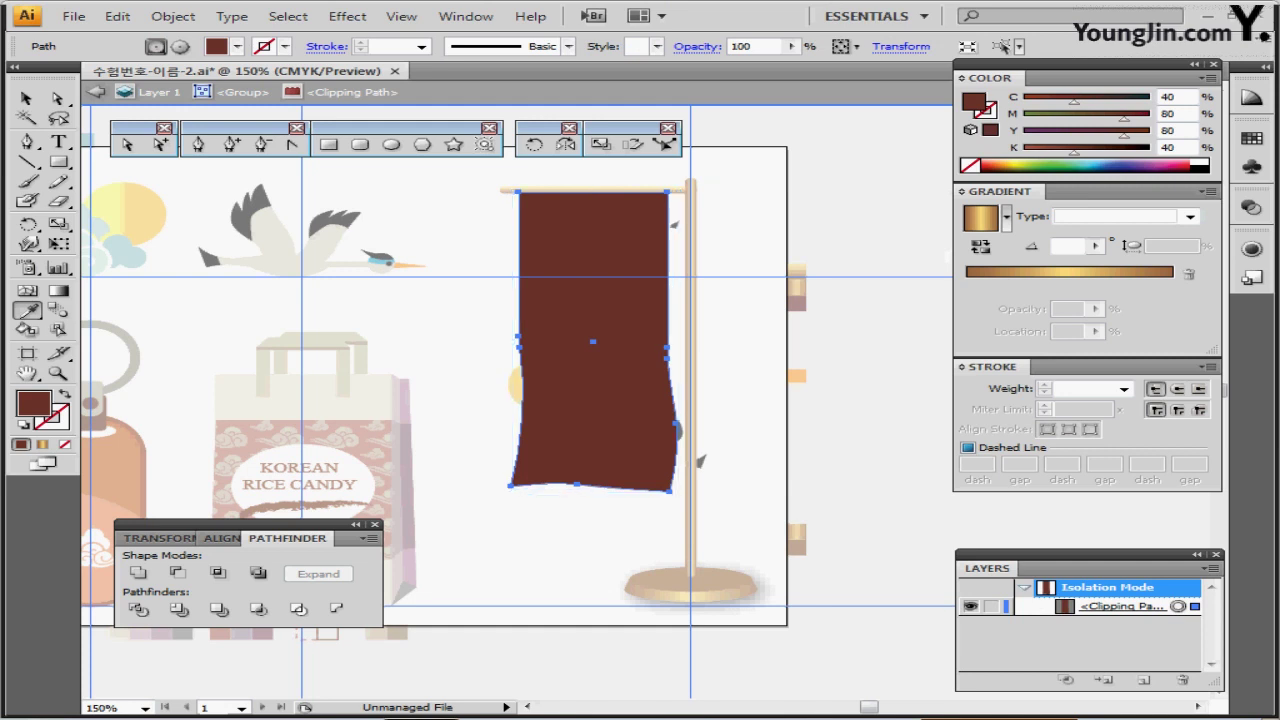
key(Escape)
click(991, 606)
click(970, 606)
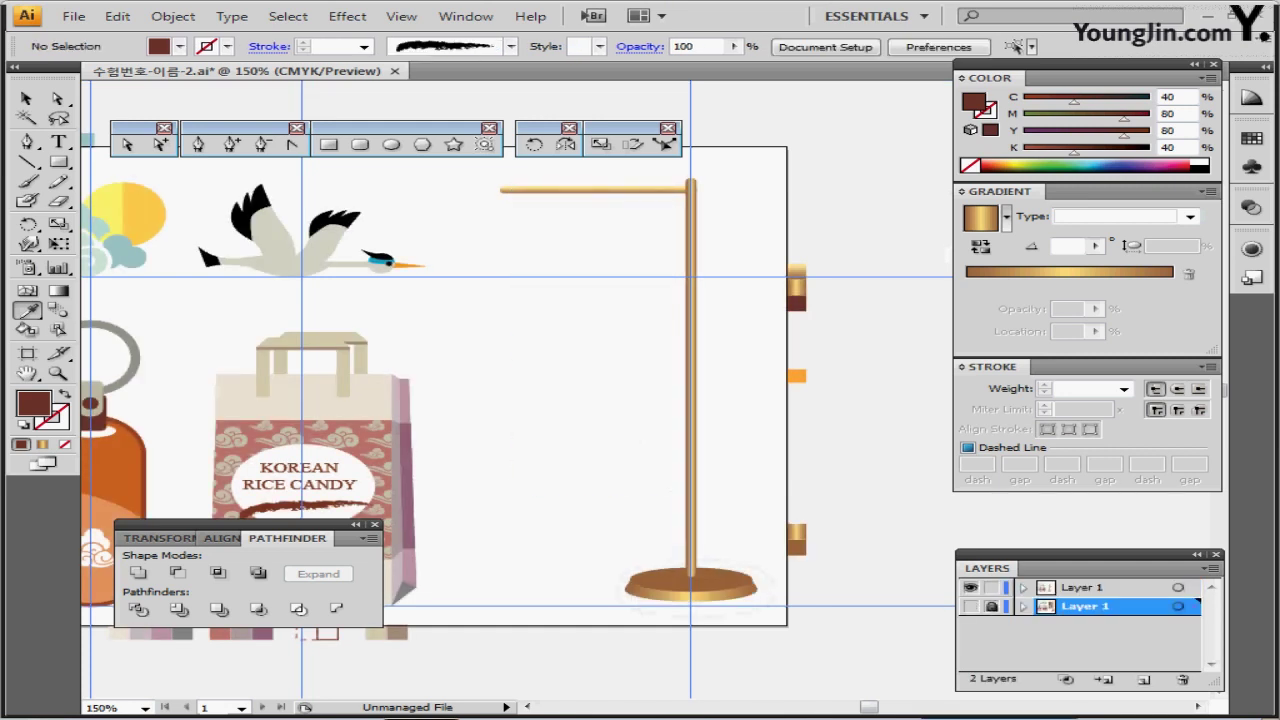
click(1085, 588)
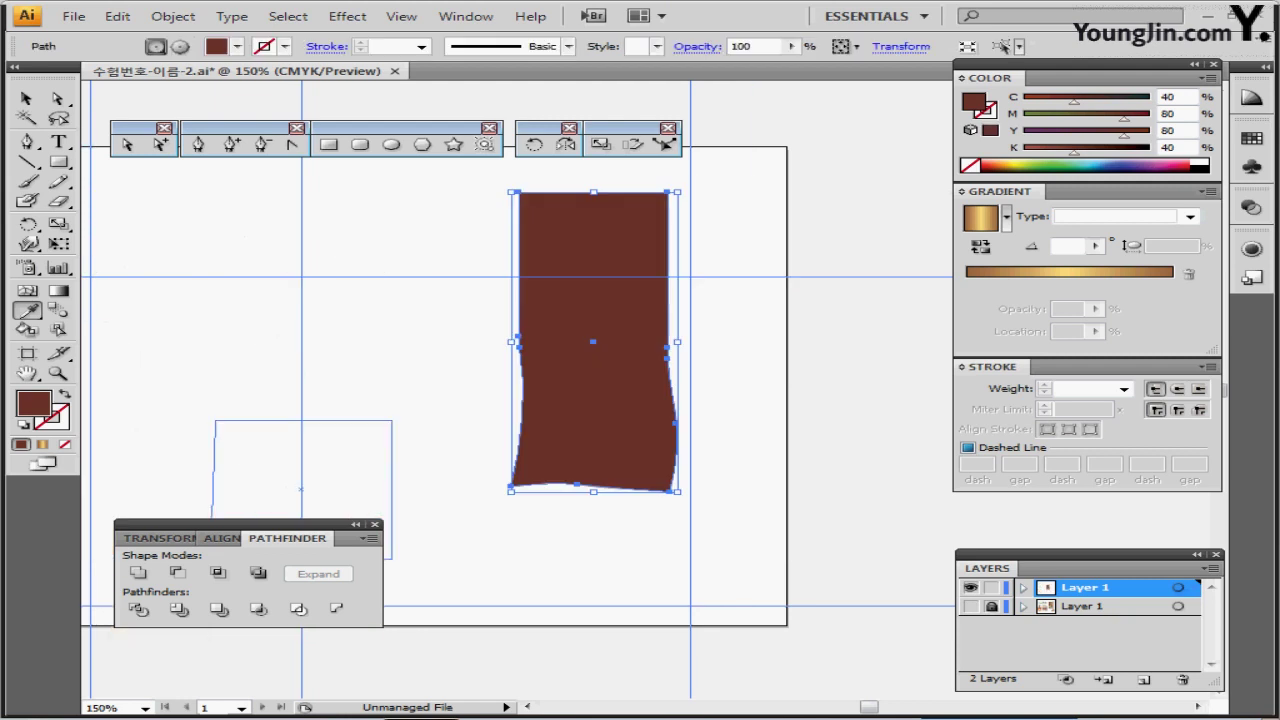
ctrl+click(786, 541)
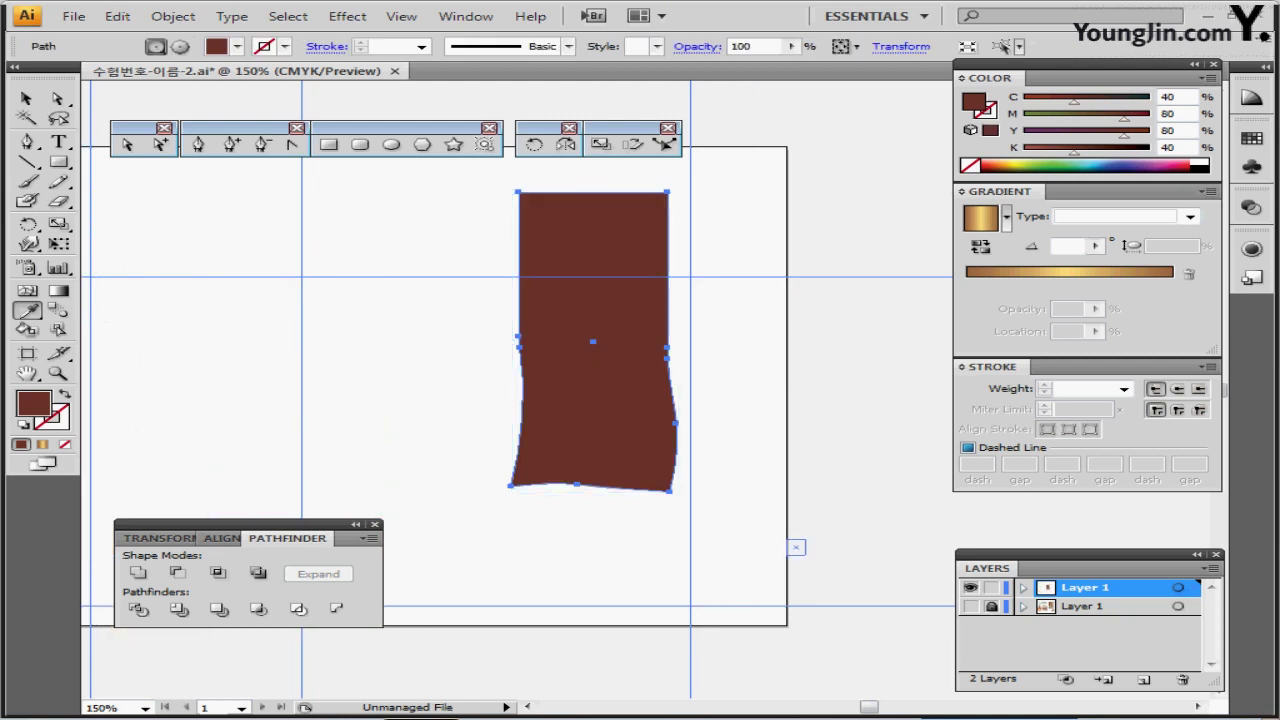
key(Delete)
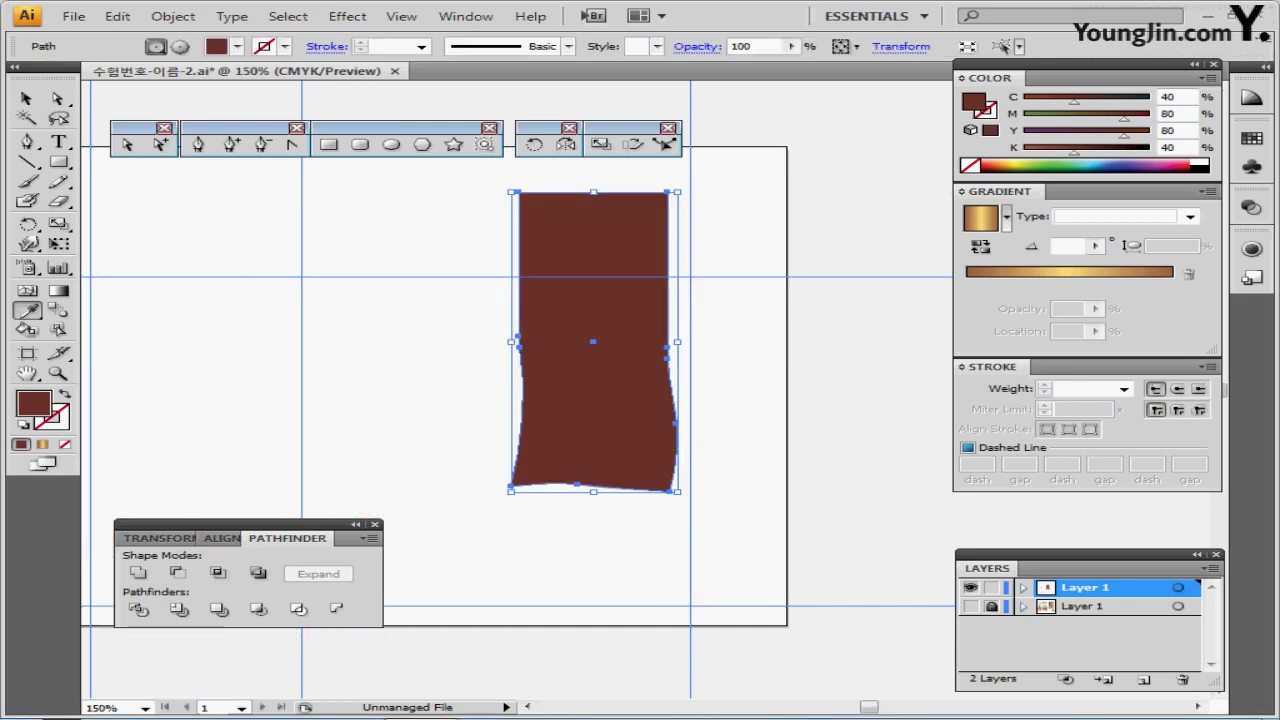
key(Delete)
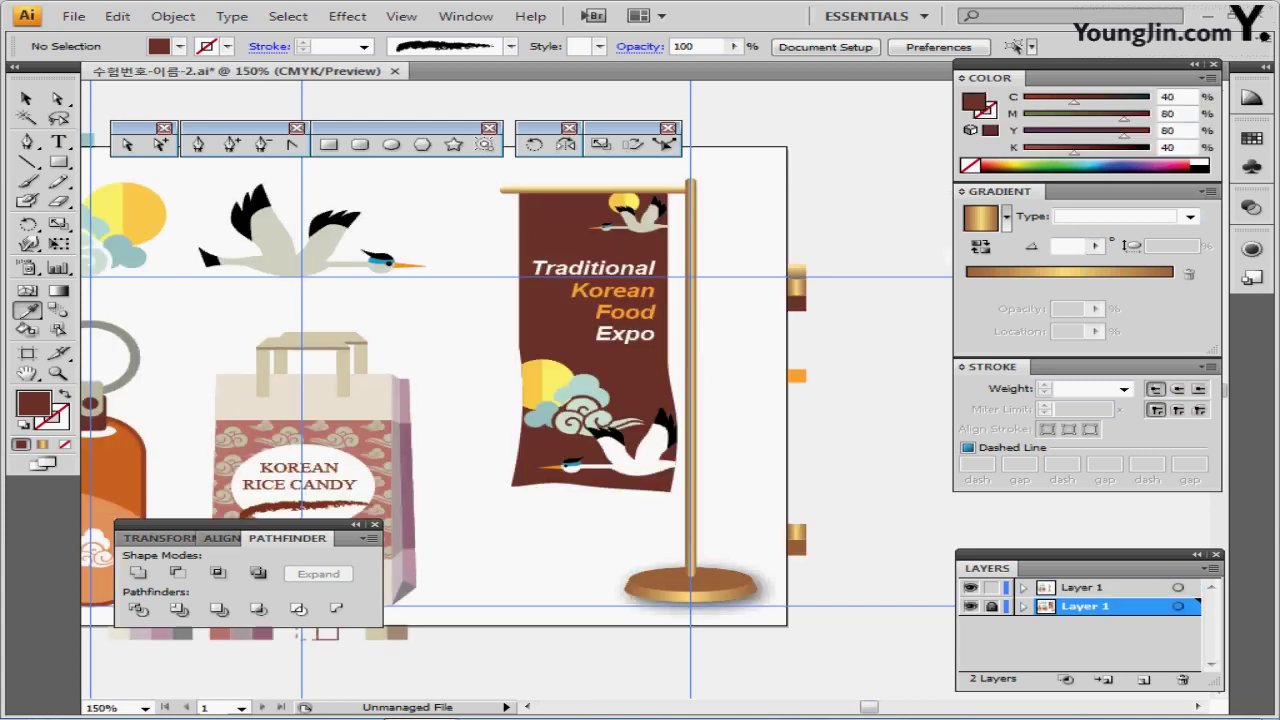
Step: Copy the reference banner's clipping path again, paste it in front on the working layer, and save the document
click(970, 588)
click(992, 607)
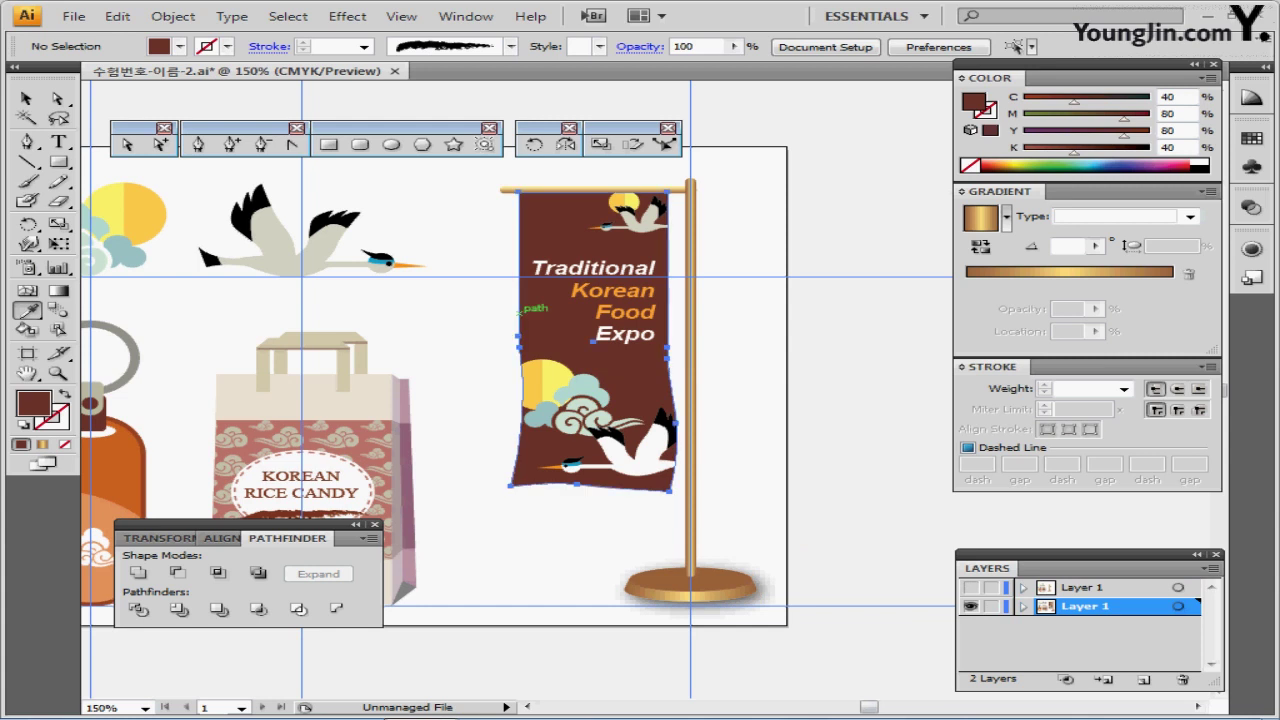
double_click(518, 312)
double_click(518, 312)
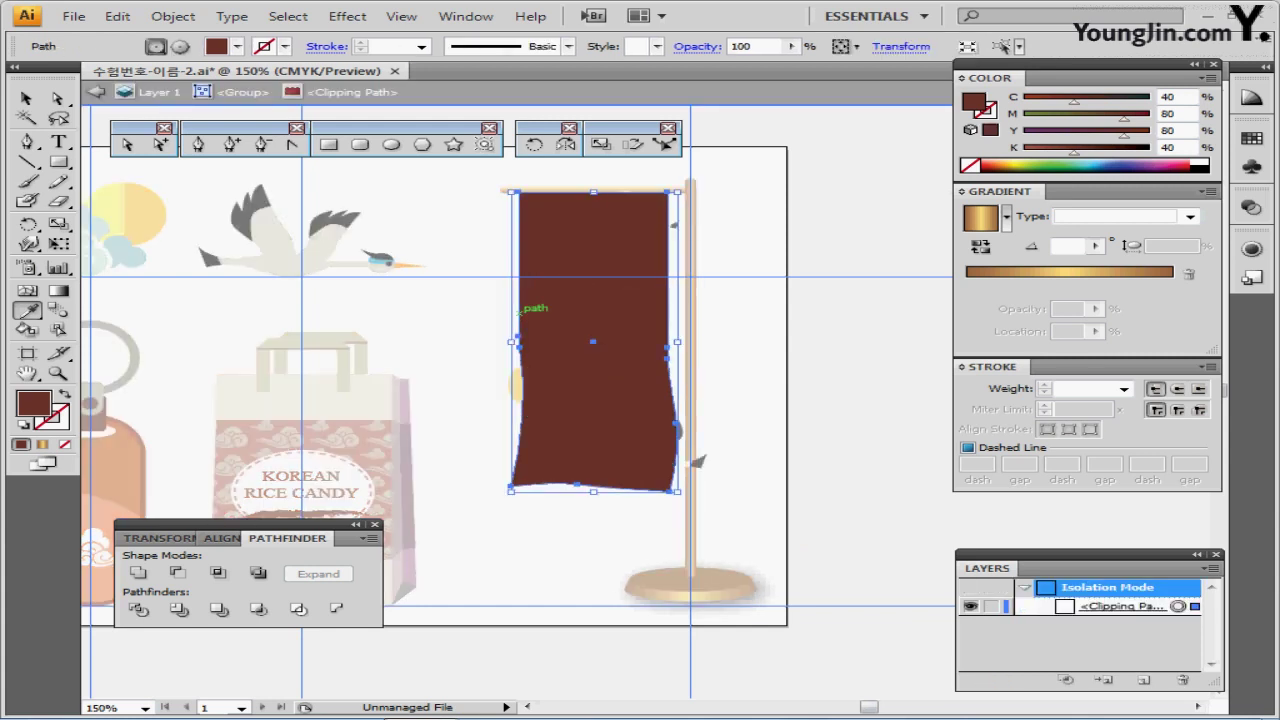
key(Escape)
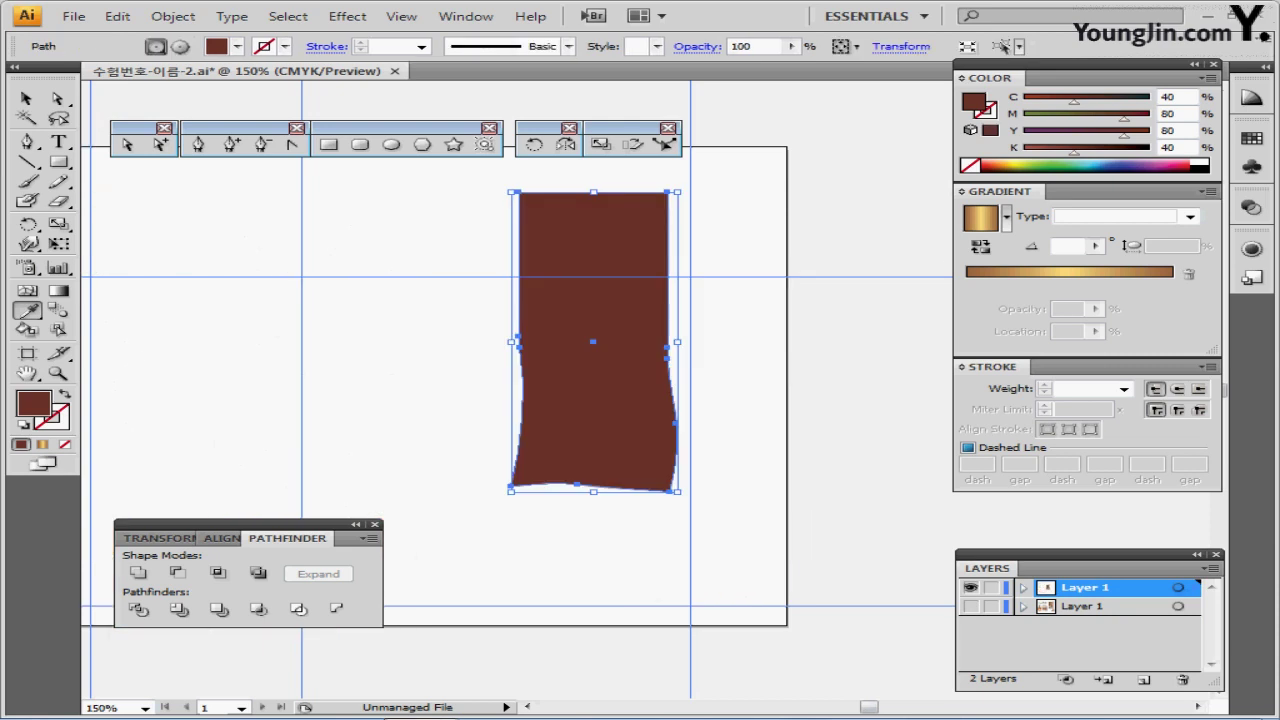
key(ctrl+shift+a)
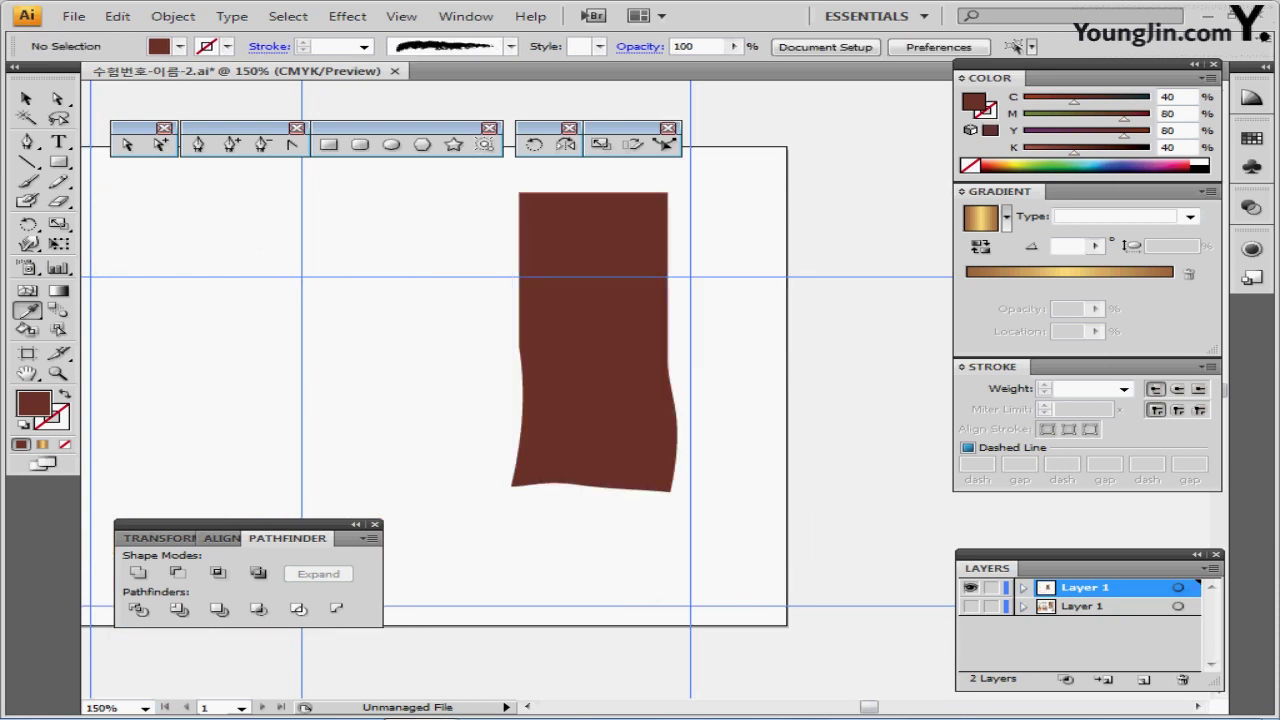
key(ctrl+minus)
key(ctrl+minus)
key(ctrl+minus)
key(ctrl+minus)
key(ctrl+equal)
key(ctrl+equal)
key(ctrl+equal)
key(ctrl+equal)
key(ctrl+equal)
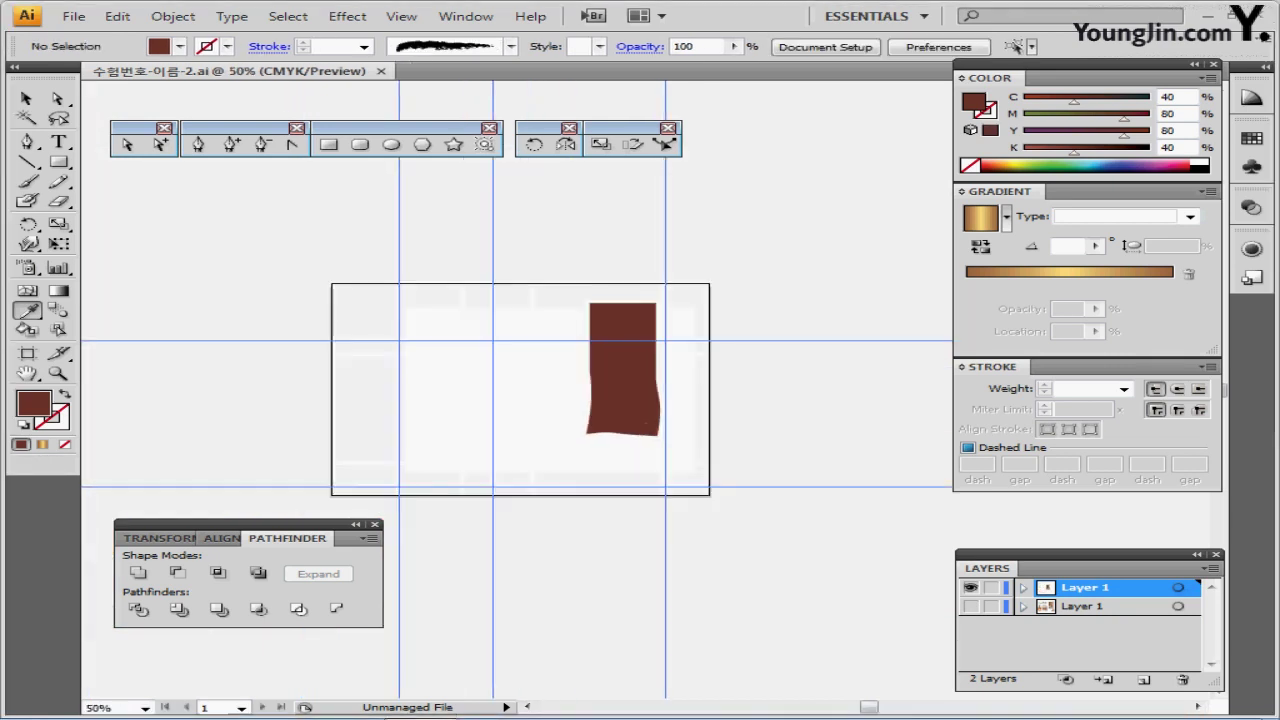
key(ctrl+s)
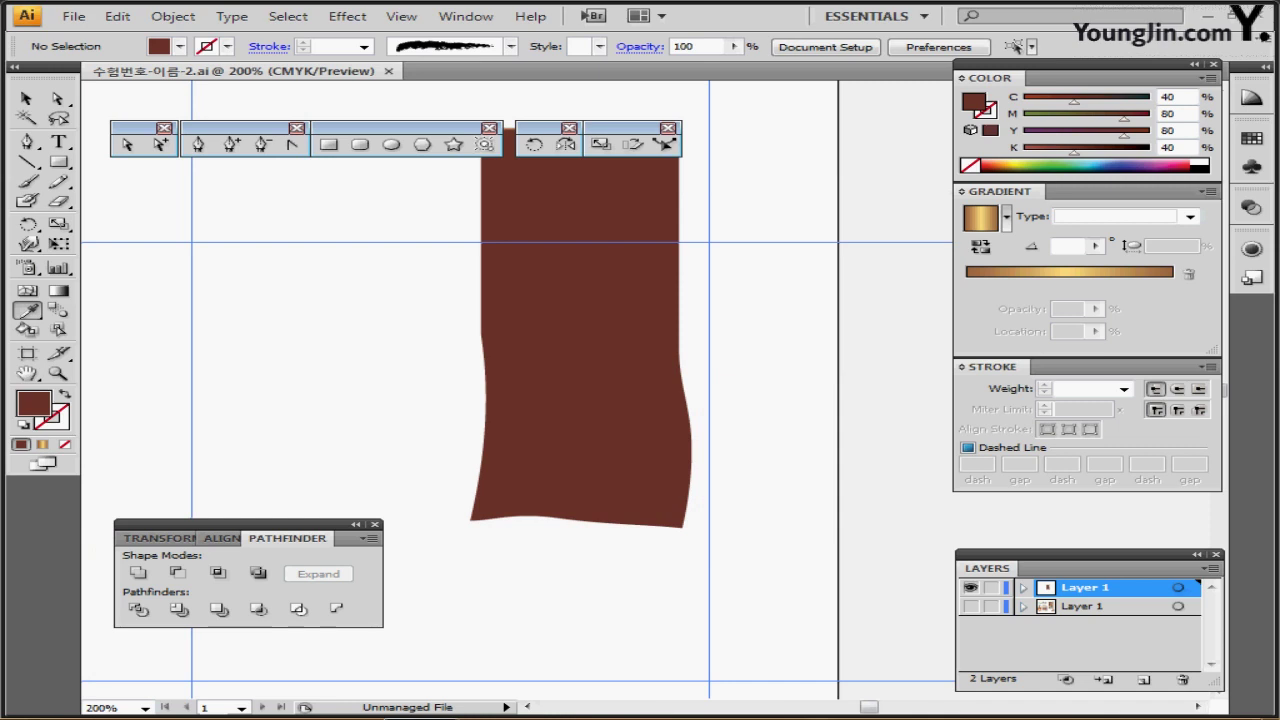
Step: Try to release the clipping mask on the pasted banner shape
right_click(481, 325)
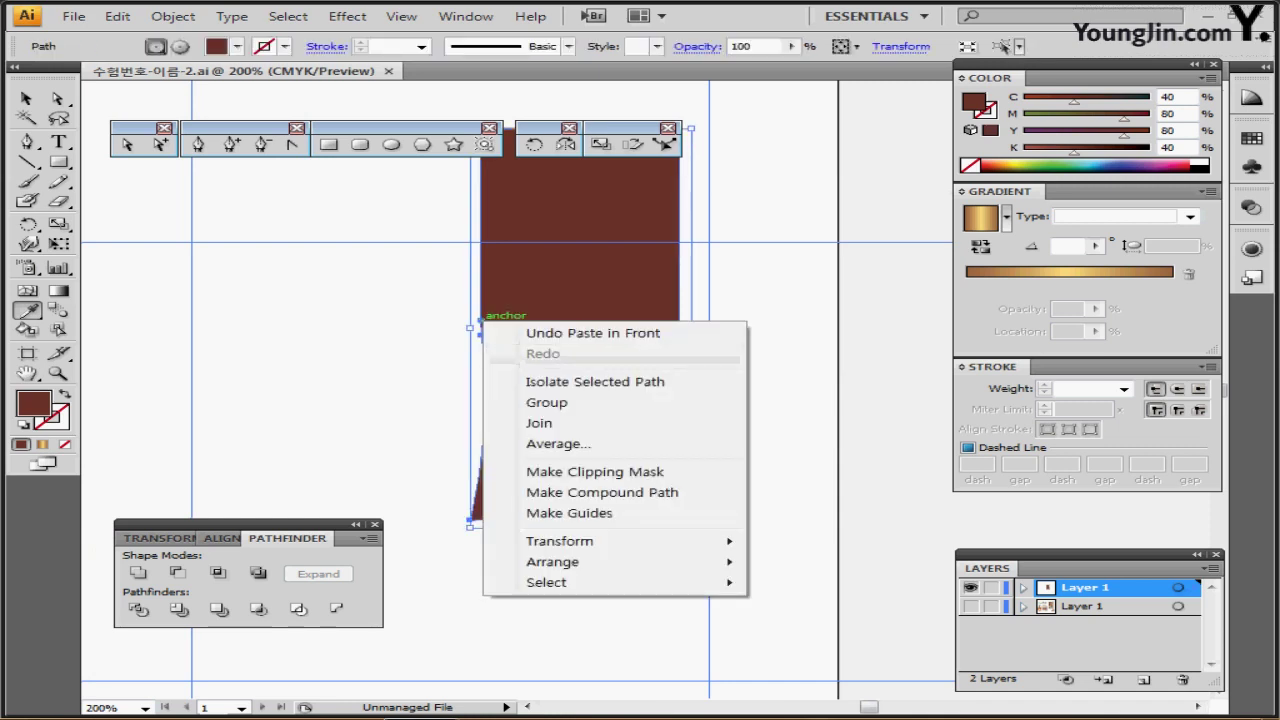
click(173, 16)
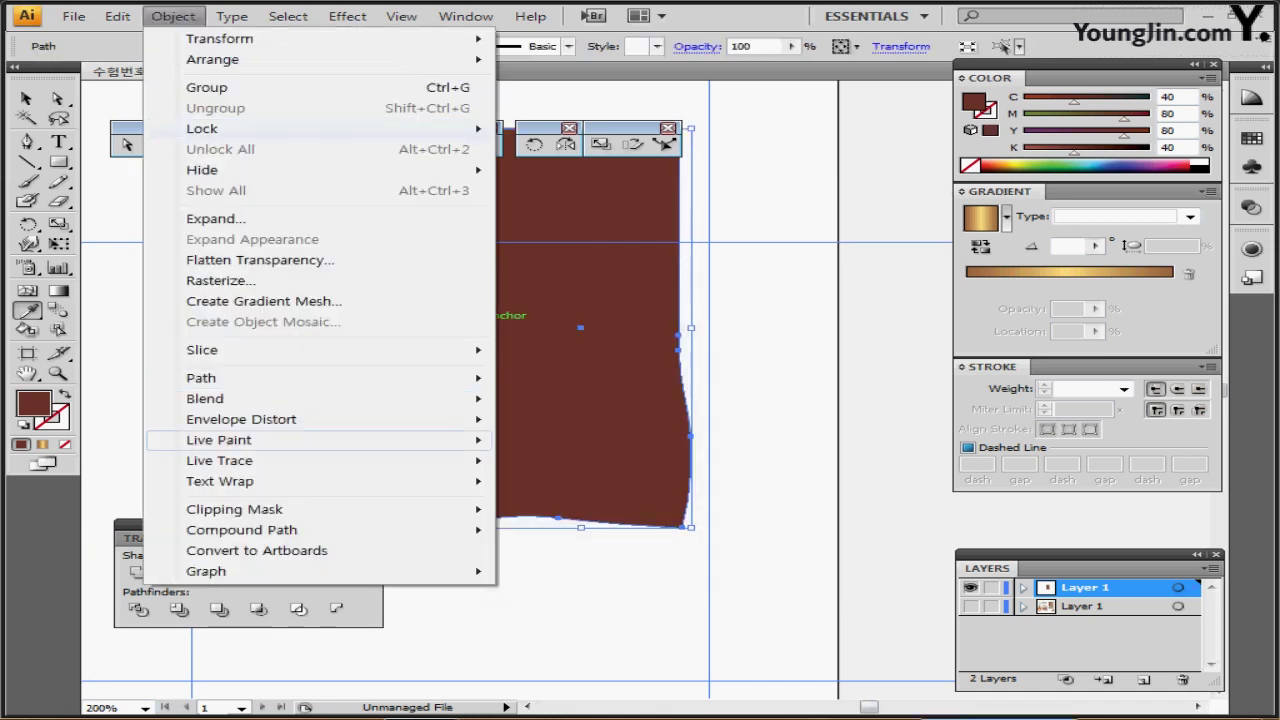
mouse_move(440, 509)
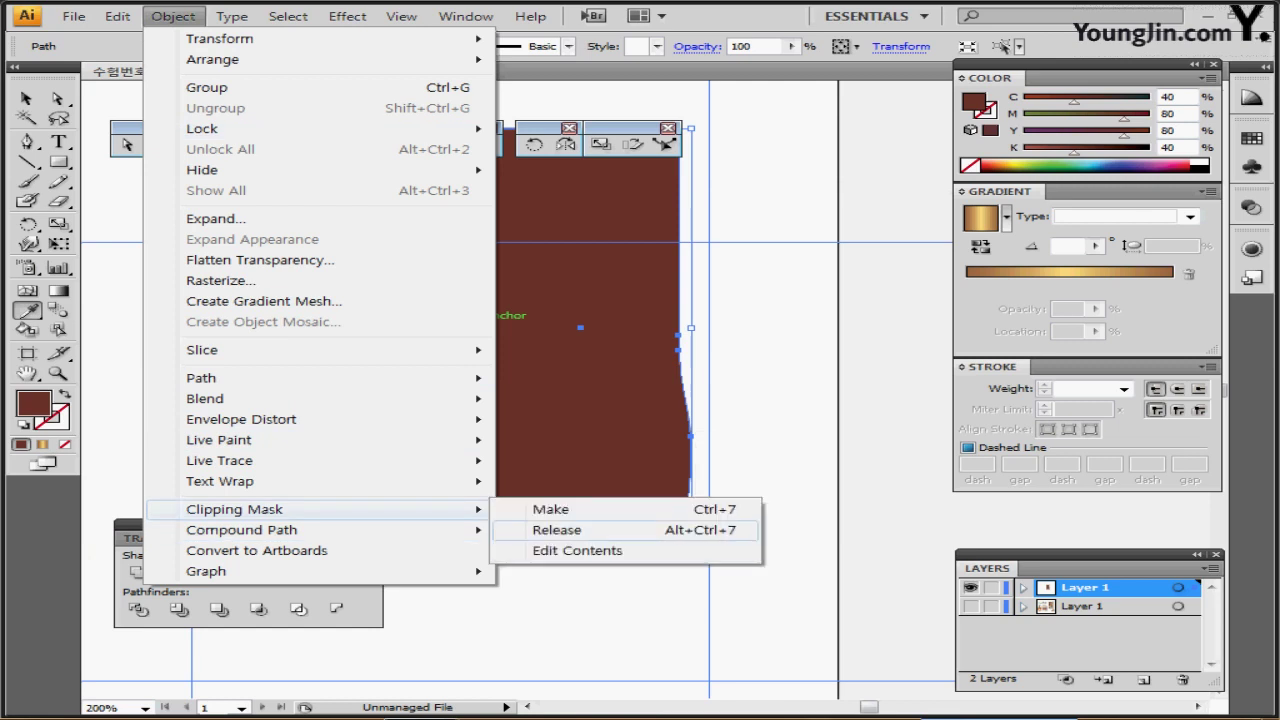
click(557, 529)
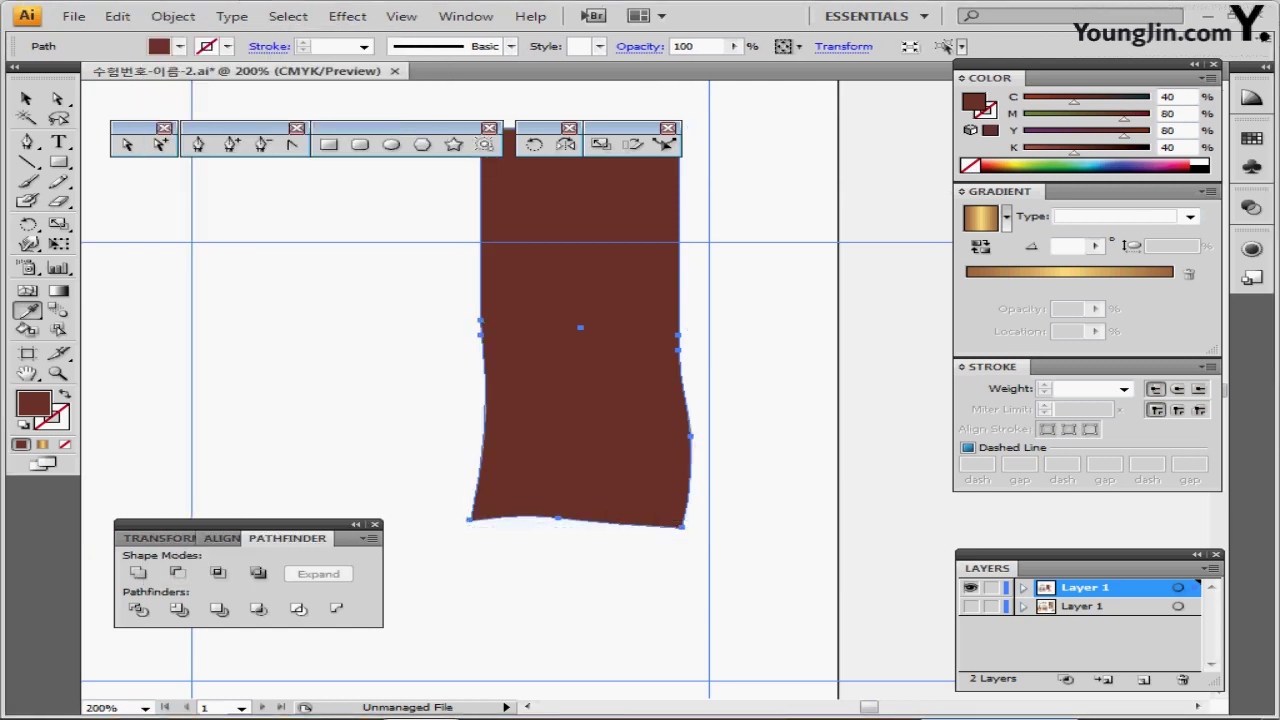
ctrl+click(755, 430)
ctrl+click(600, 420)
key(ctrl+z)
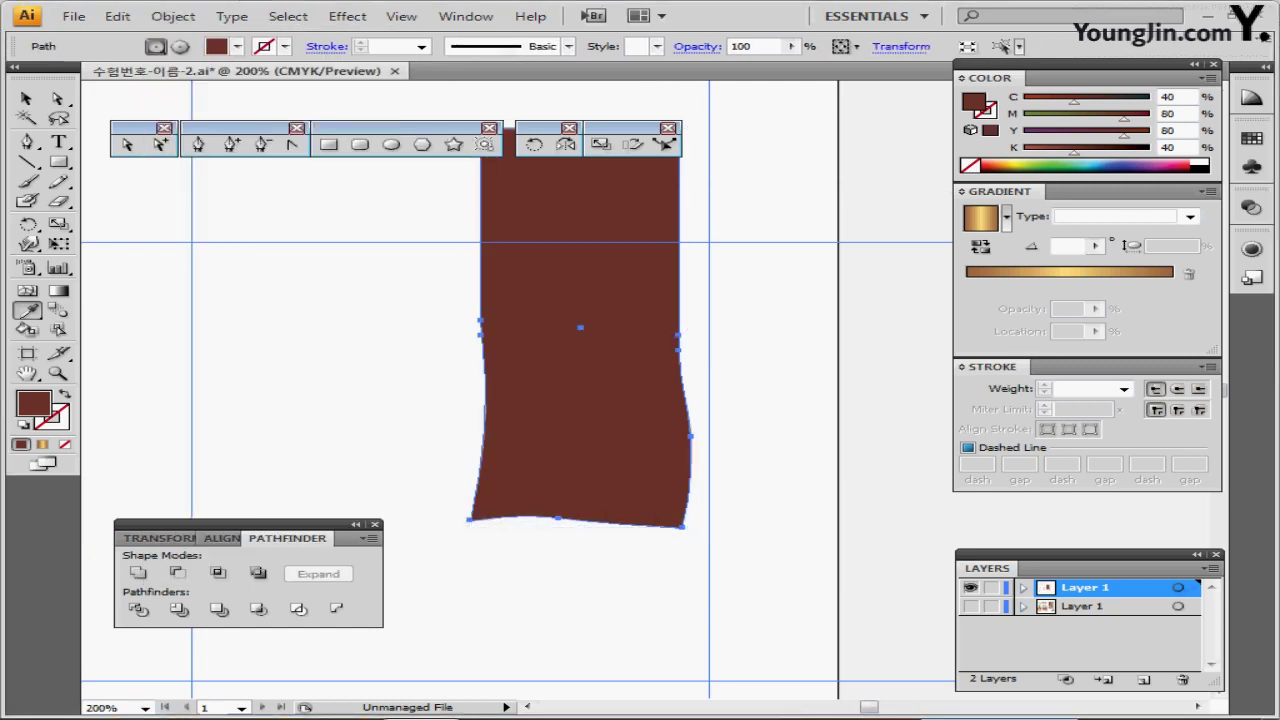
Step: Remove the pasted banner shape from the working layer
ctrl+alt+click(643, 451)
ctrl+alt+click(643, 451)
ctrl+alt+click(643, 451)
drag(543, 370, 605, 451)
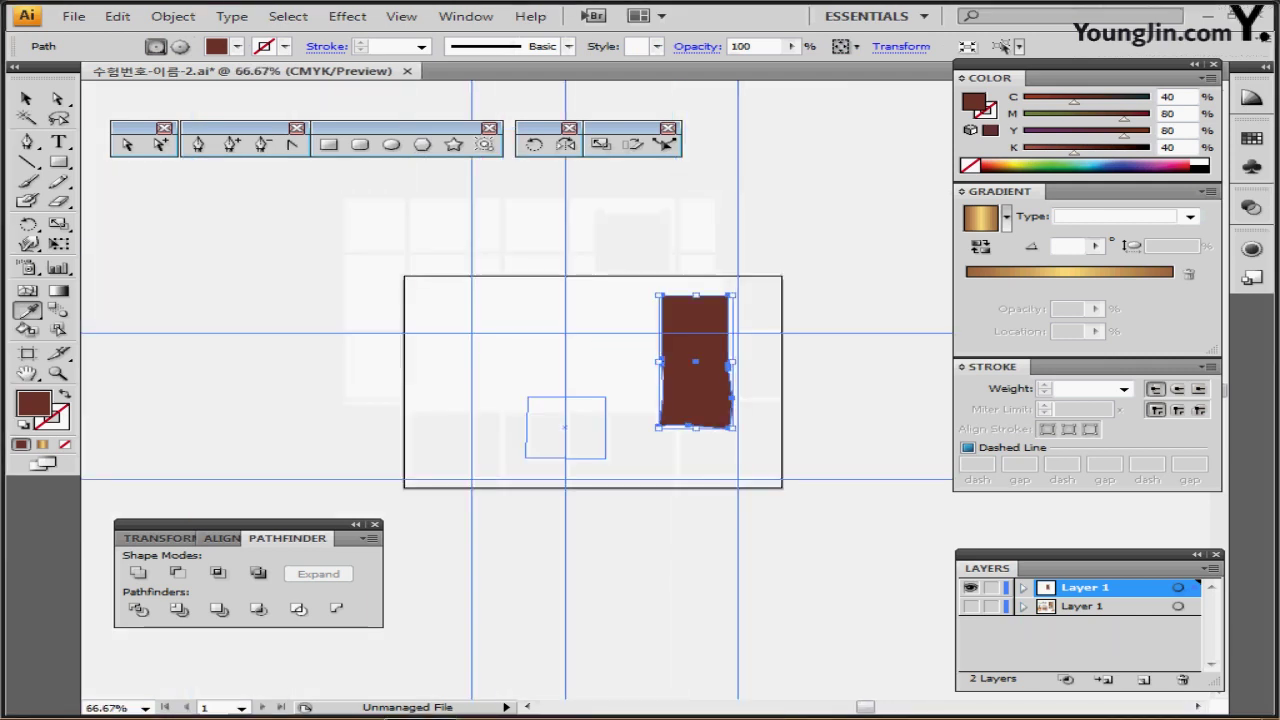
key(ctrl+plus)
key(ctrl)
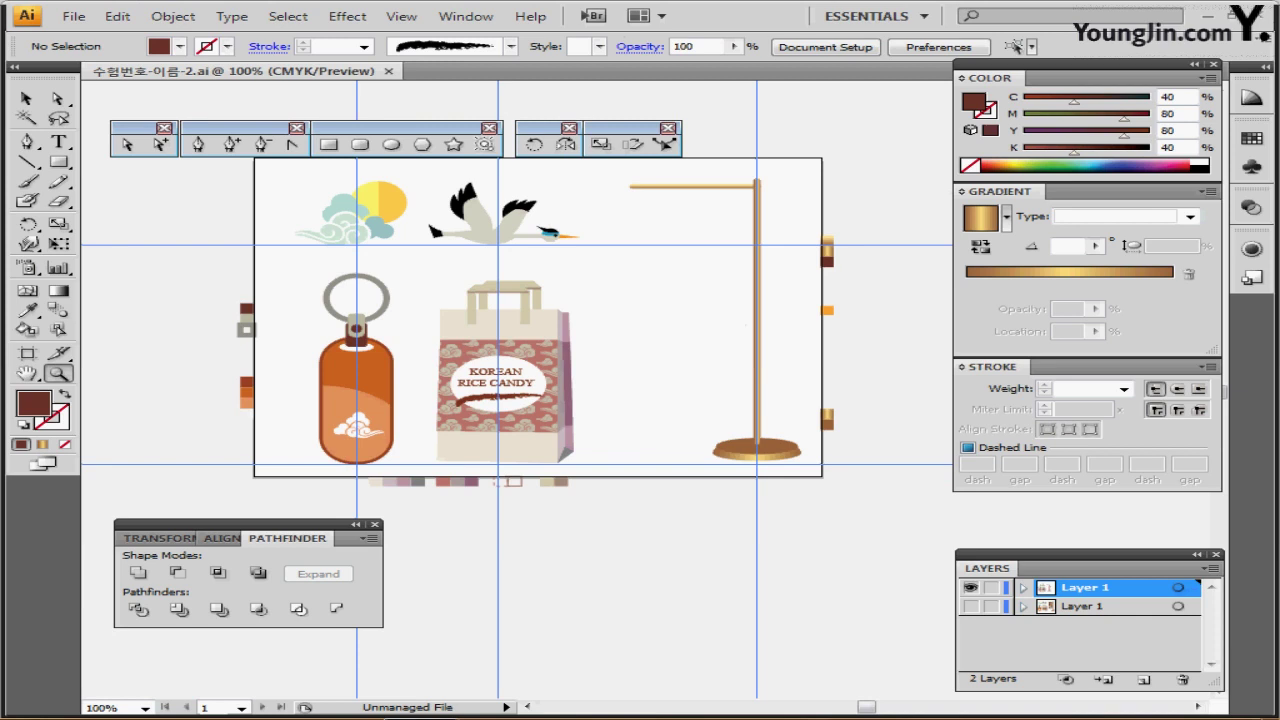
Step: Show the reference layer, keep it locked, and switch it to outline view
click(669, 400)
drag(669, 400, 683, 434)
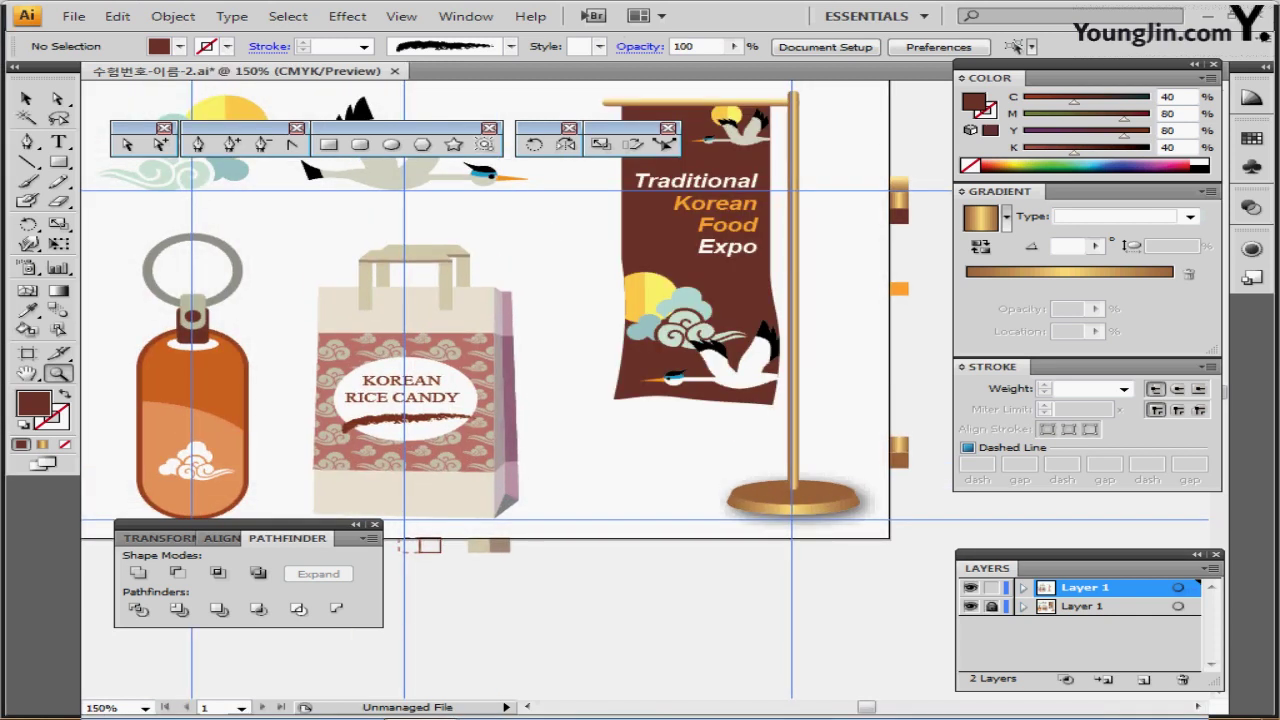
key(ctrl+y)
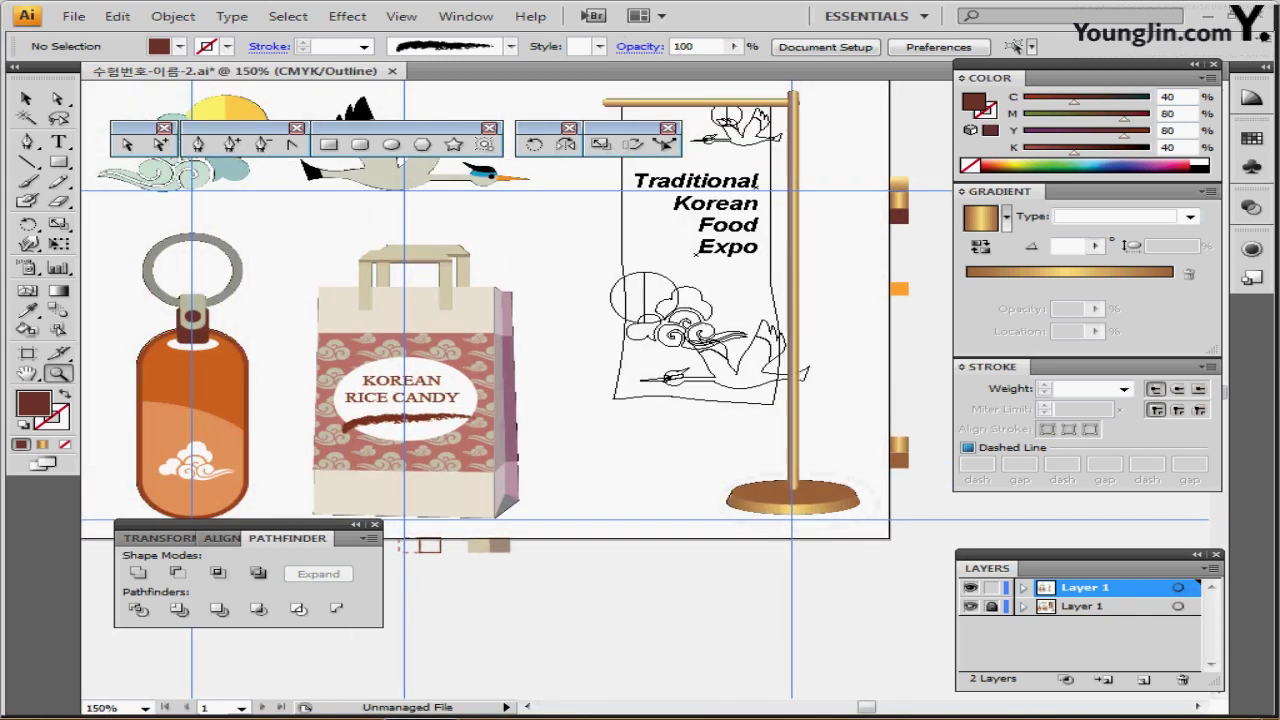
key(ctrl+plus)
key(ctrl+minus)
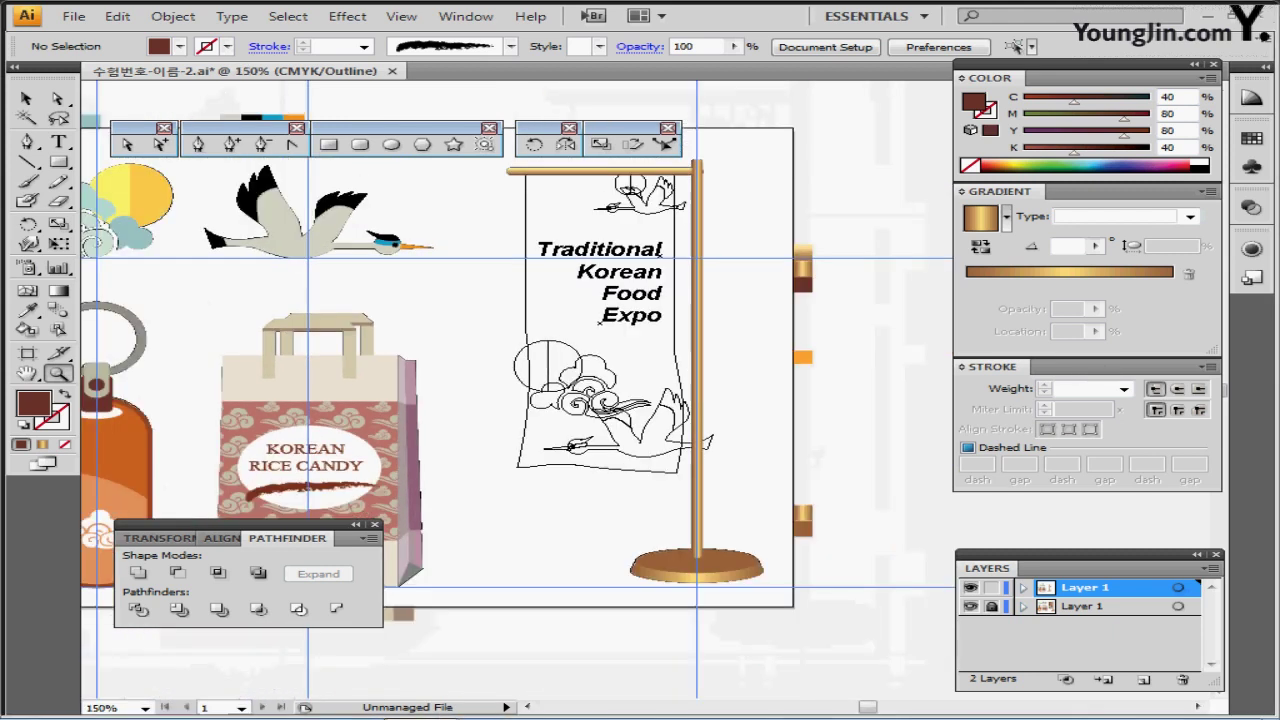
Step: Trace the wavy hanging banner as a closed Pen tool path with the default white fill and 1 pt black stroke
click(28, 142)
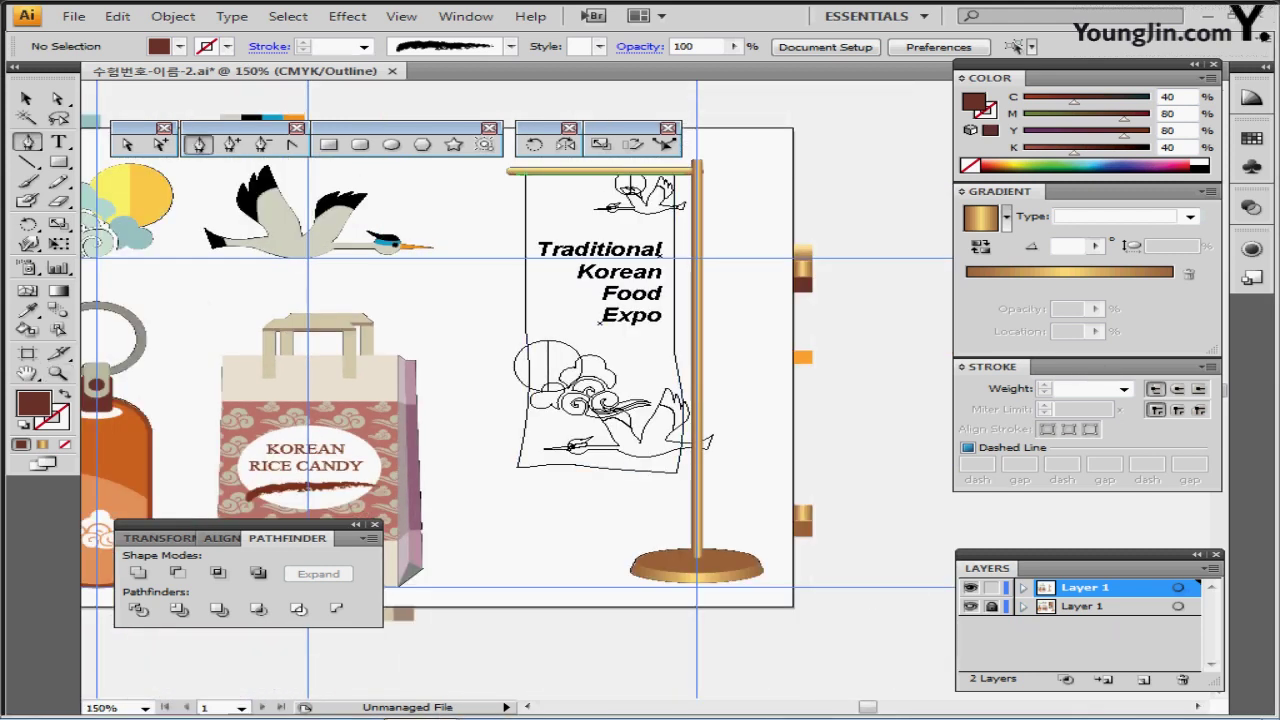
click(524, 173)
click(525, 331)
ctrl+click(524, 329)
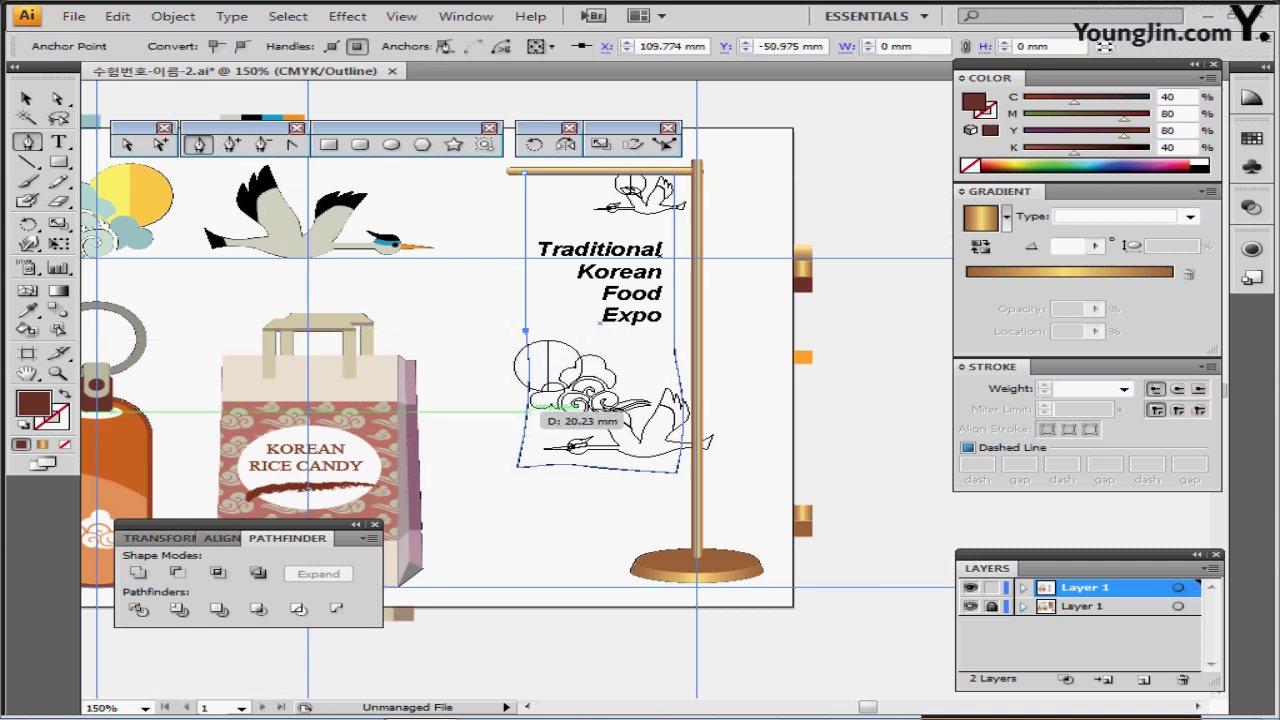
drag(526, 411, 674, 173)
click(517, 467)
key(d)
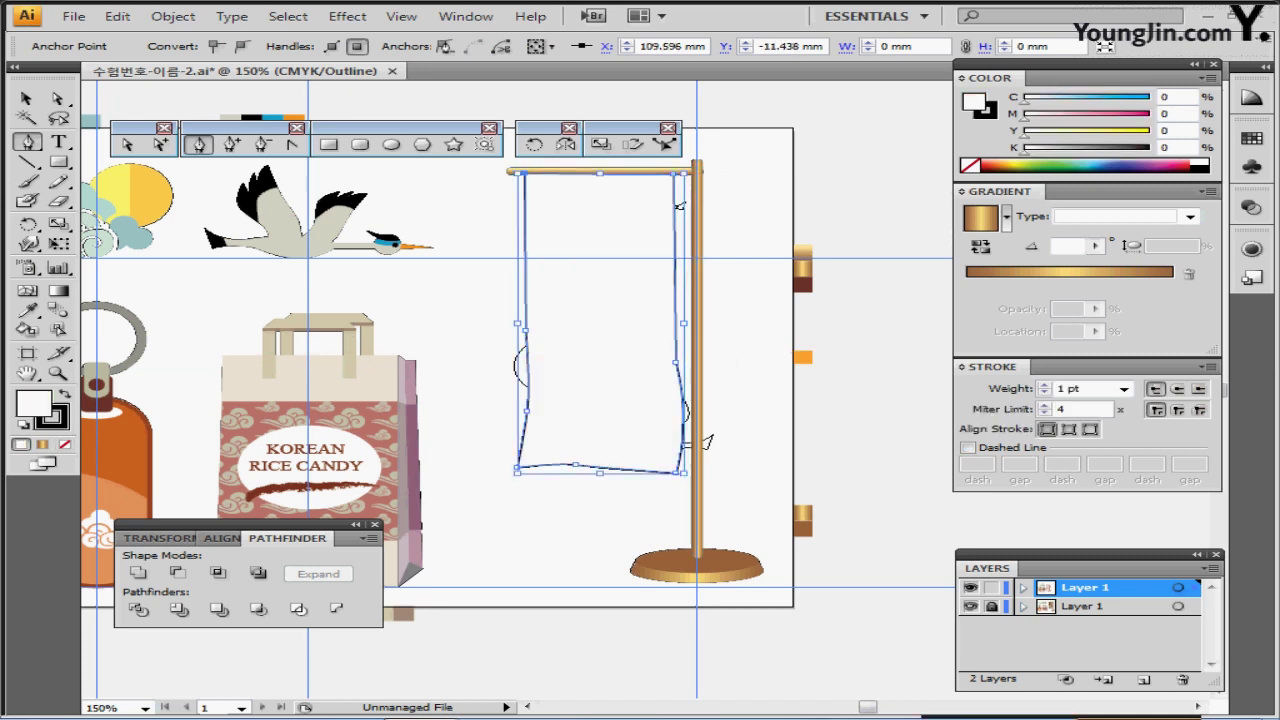
Step: Save the document with the traced banner outline and hide the reference layer
key(ctrl+plus)
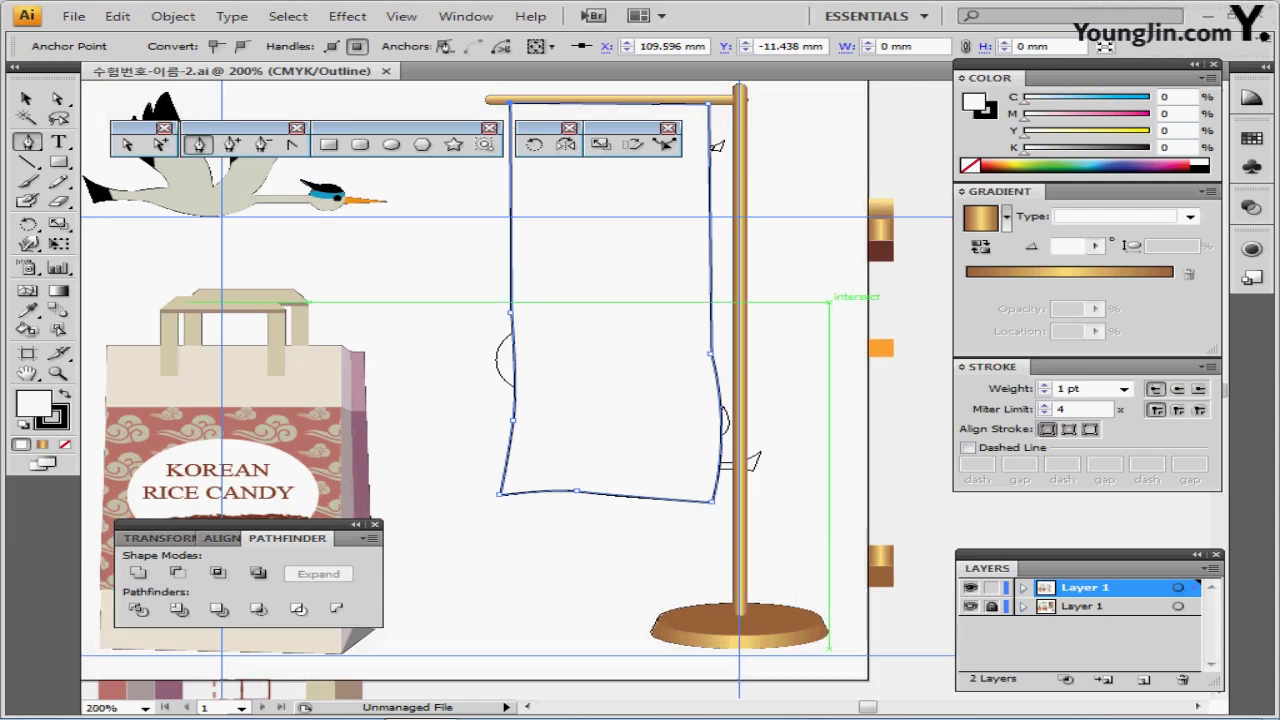
key(ctrl)
key(ctrl)
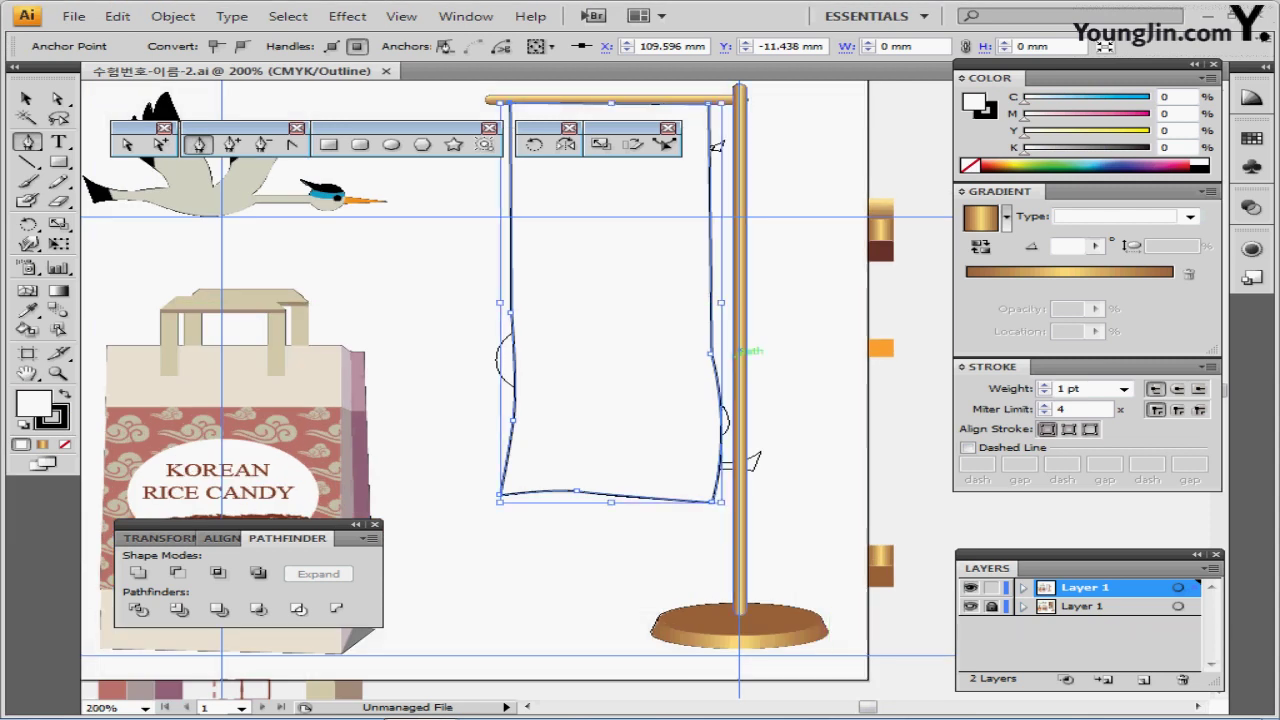
key(ctrl+minus)
drag(735, 354, 818, 371)
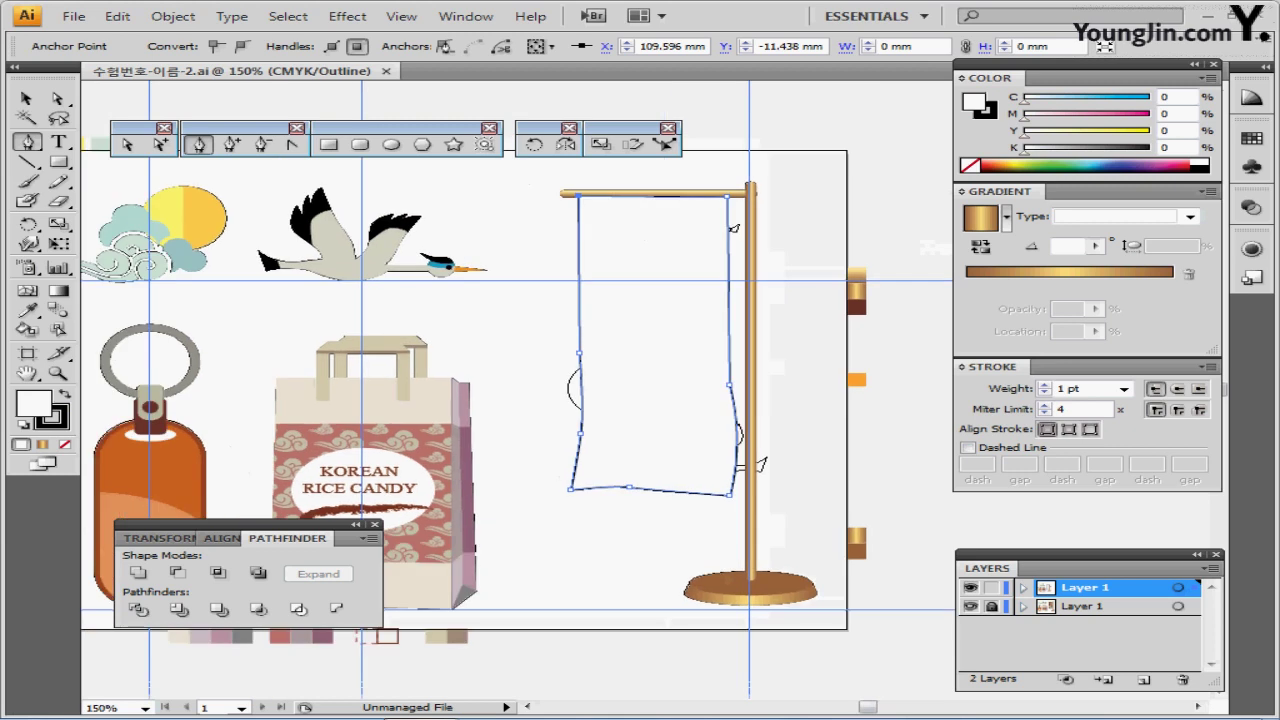
key(ctrl+shift+a)
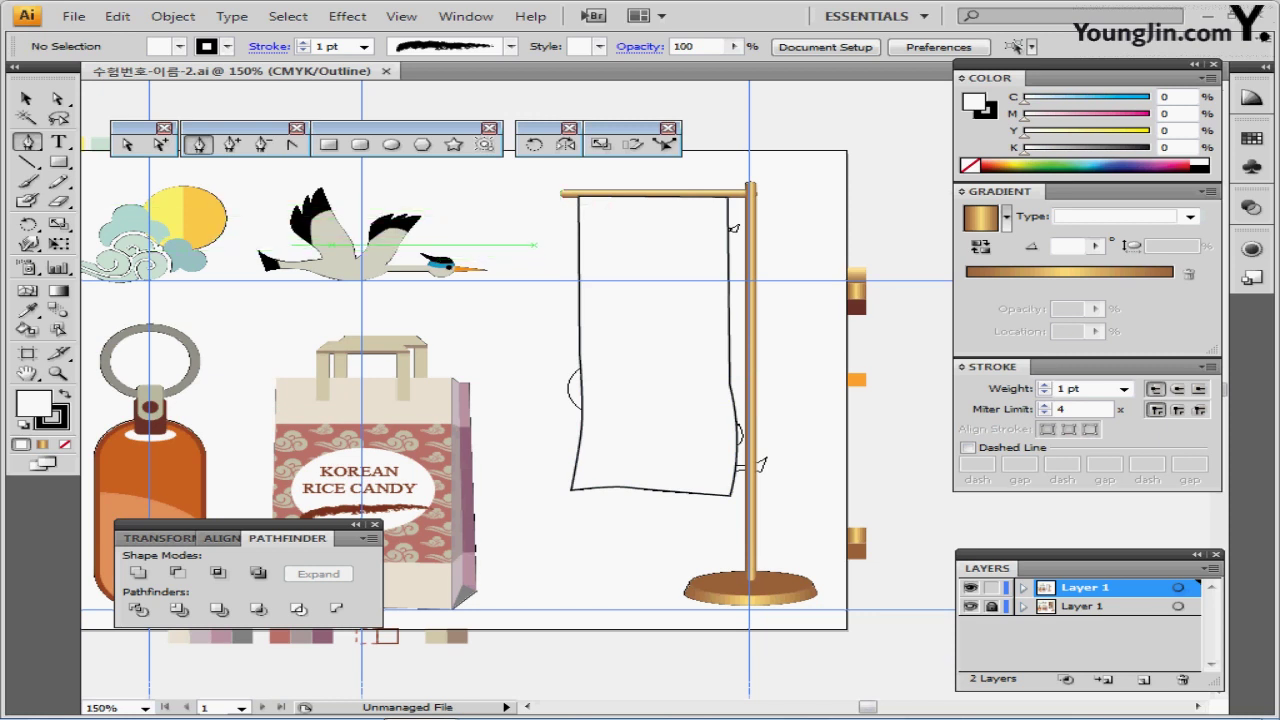
drag(338, 200, 418, 204)
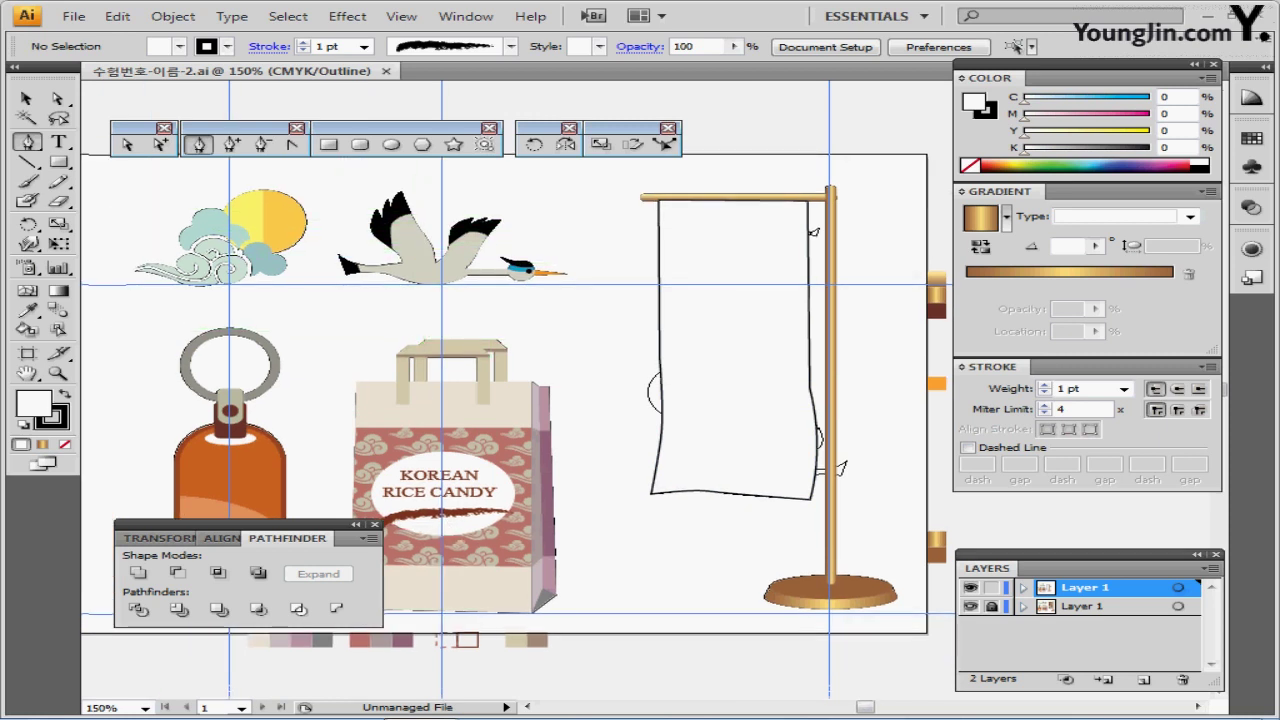
key(ctrl+y)
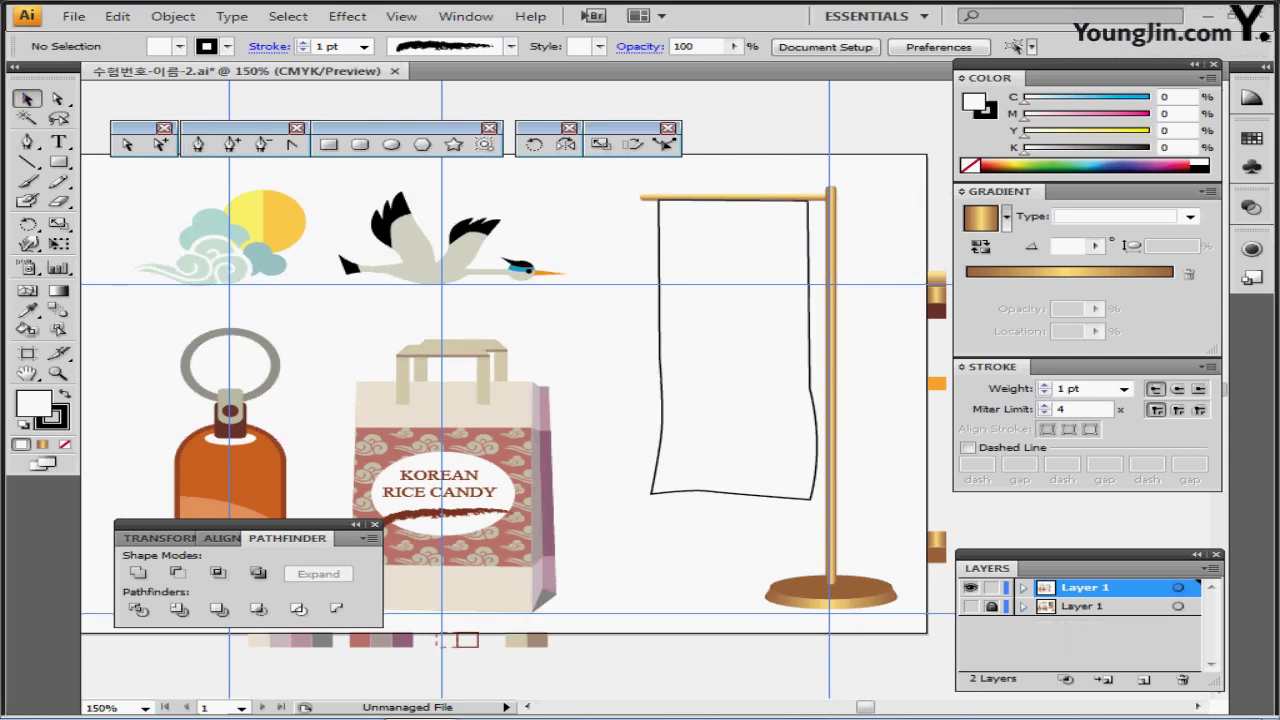
Step: Place a copy of the sun-and-cloud motif over the banner's lower left edge and reflect it across the vertical axis
drag(123, 197, 282, 266)
key(ctrl+shift+b)
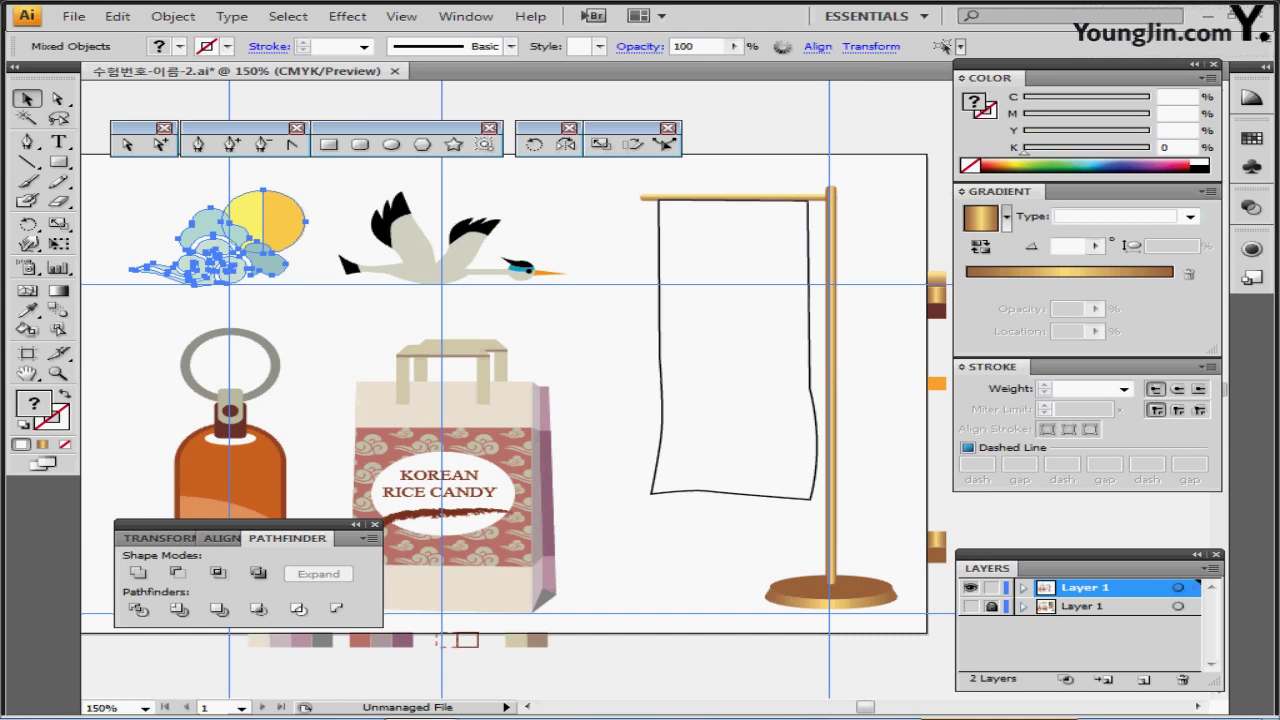
drag(222, 246, 648, 398)
double_click(565, 144)
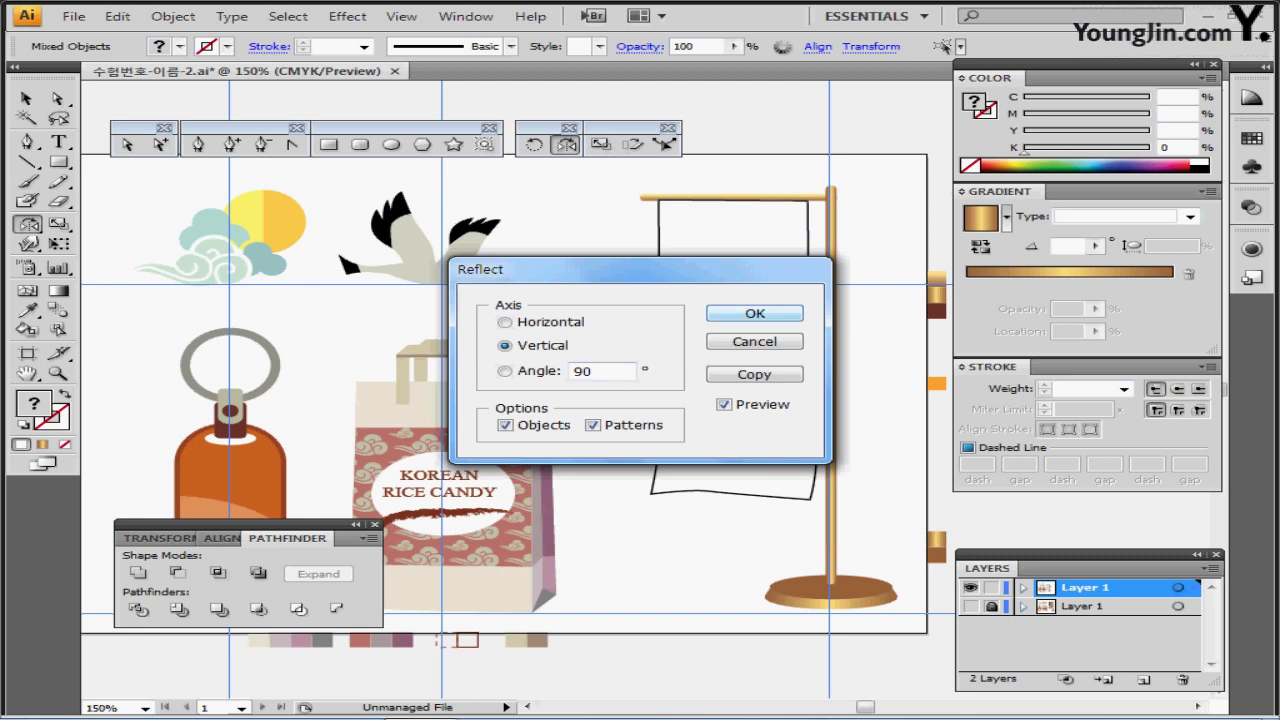
key(Return)
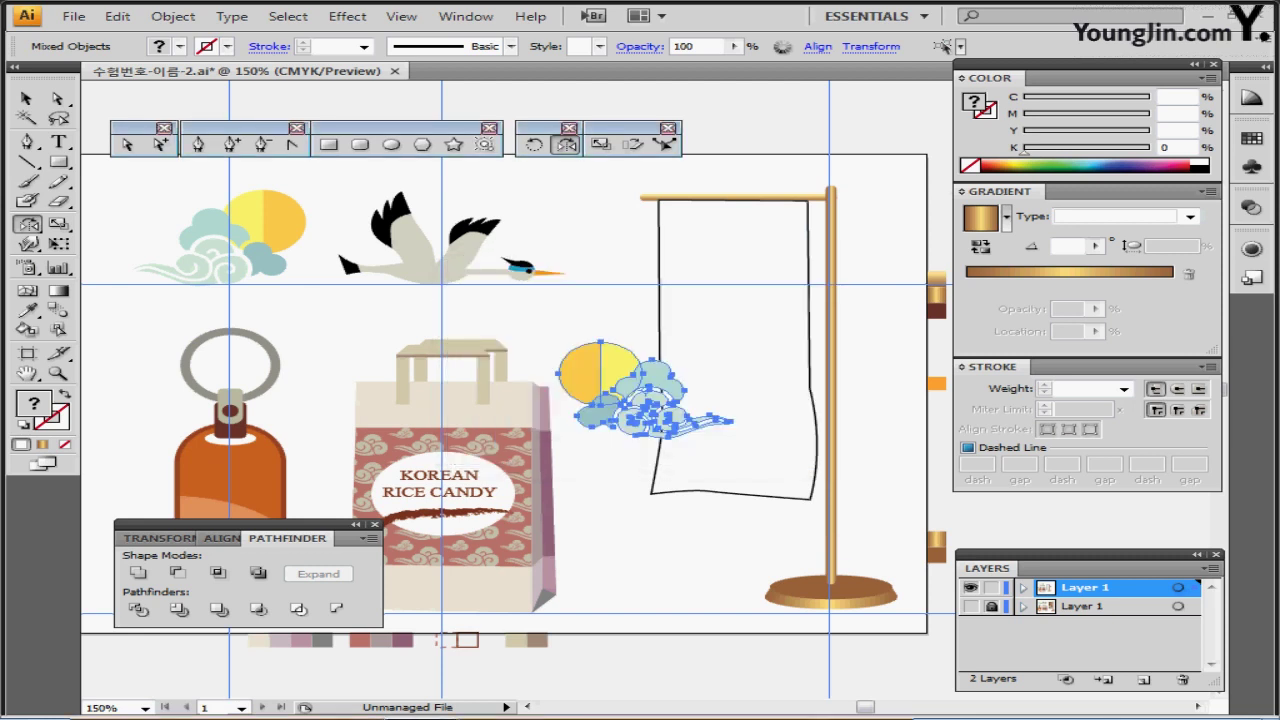
Step: Scale the reflected sun-and-cloud motif uniformly to 80% and position it over the banner's lower part in outline view
double_click(600, 144)
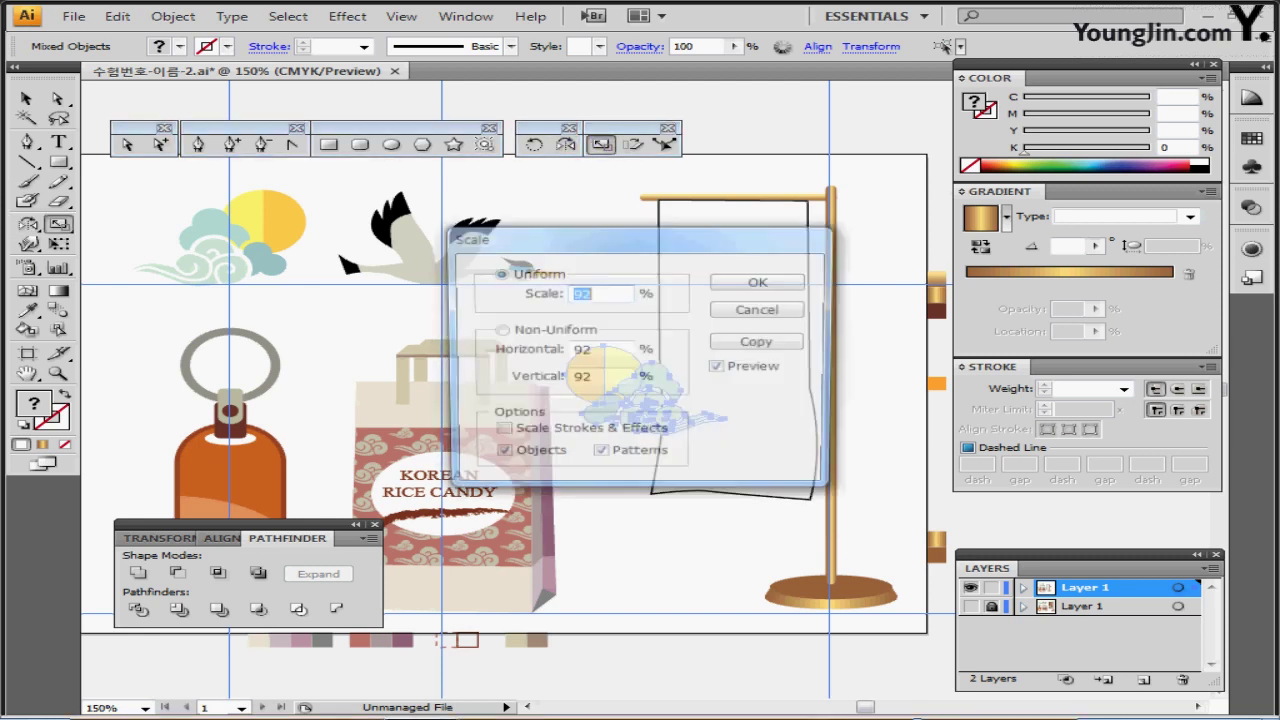
text(60)
key(Return)
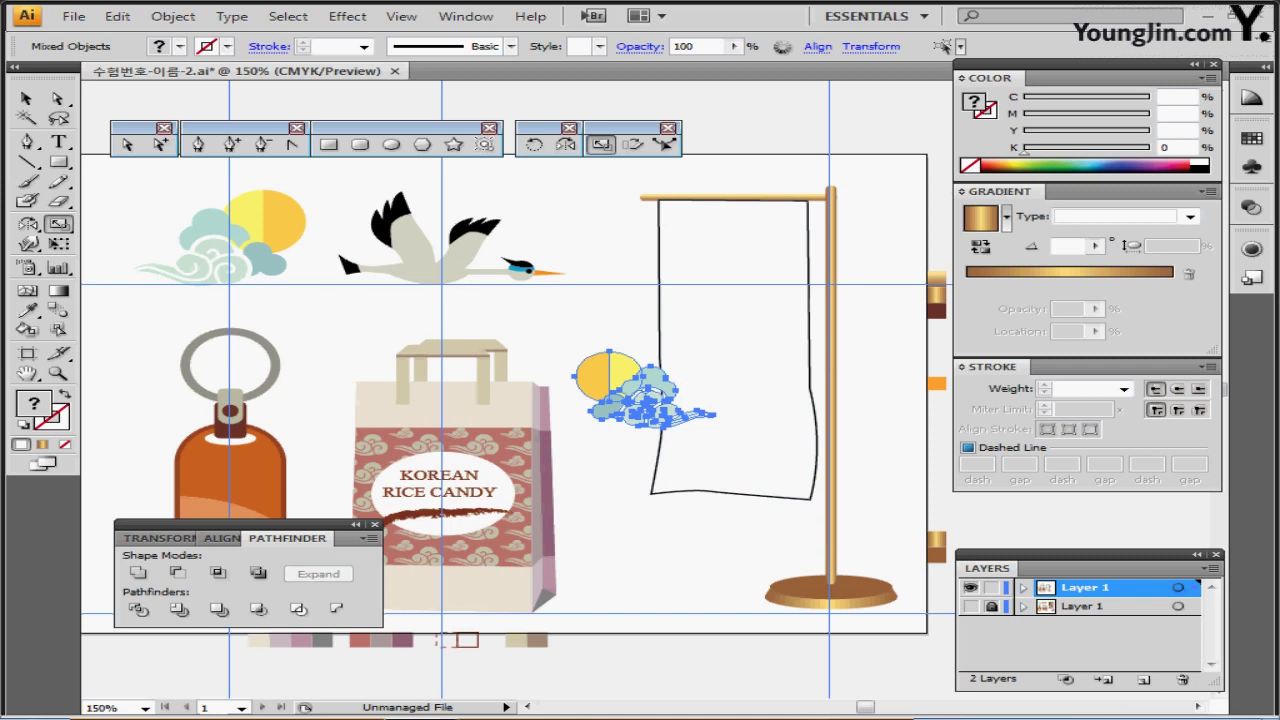
key(ctrl+y)
drag(660, 395, 719, 410)
drag(681, 351, 692, 373)
Step: Save the document, then make a 45% scaled copy of the motif's sun and move it to the banner's top edge
click(683, 392)
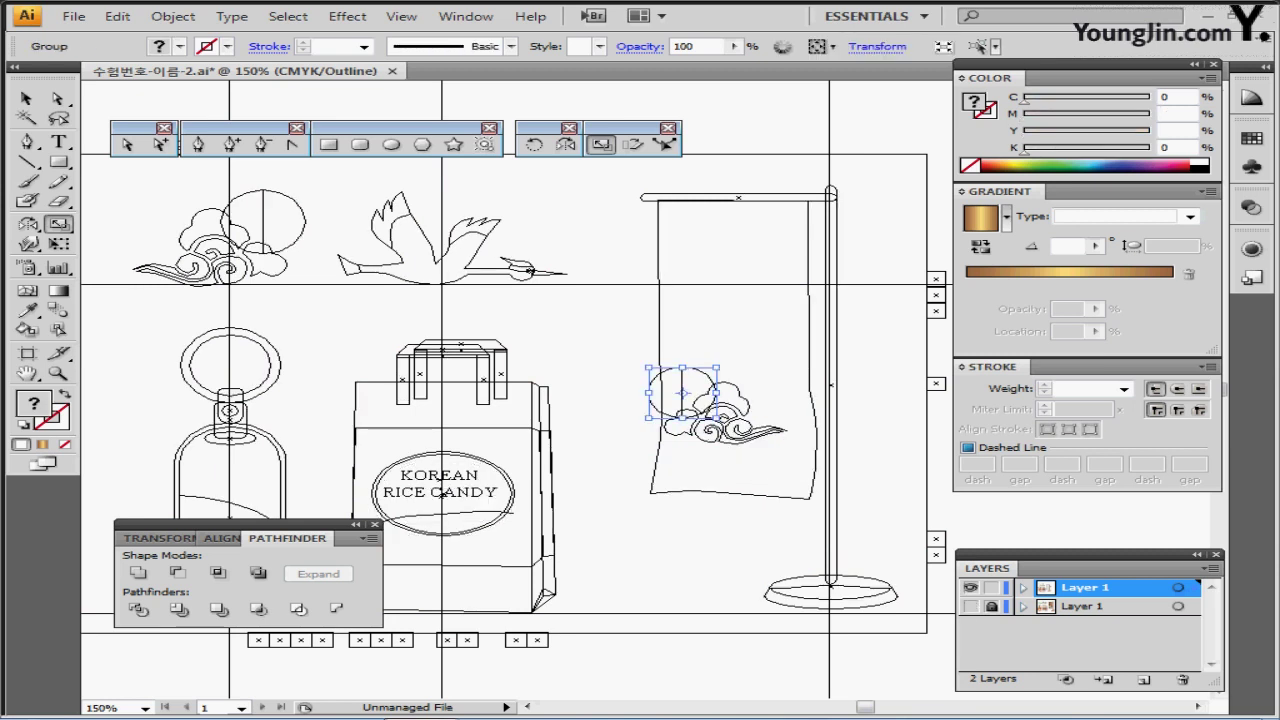
key(ctrl+y)
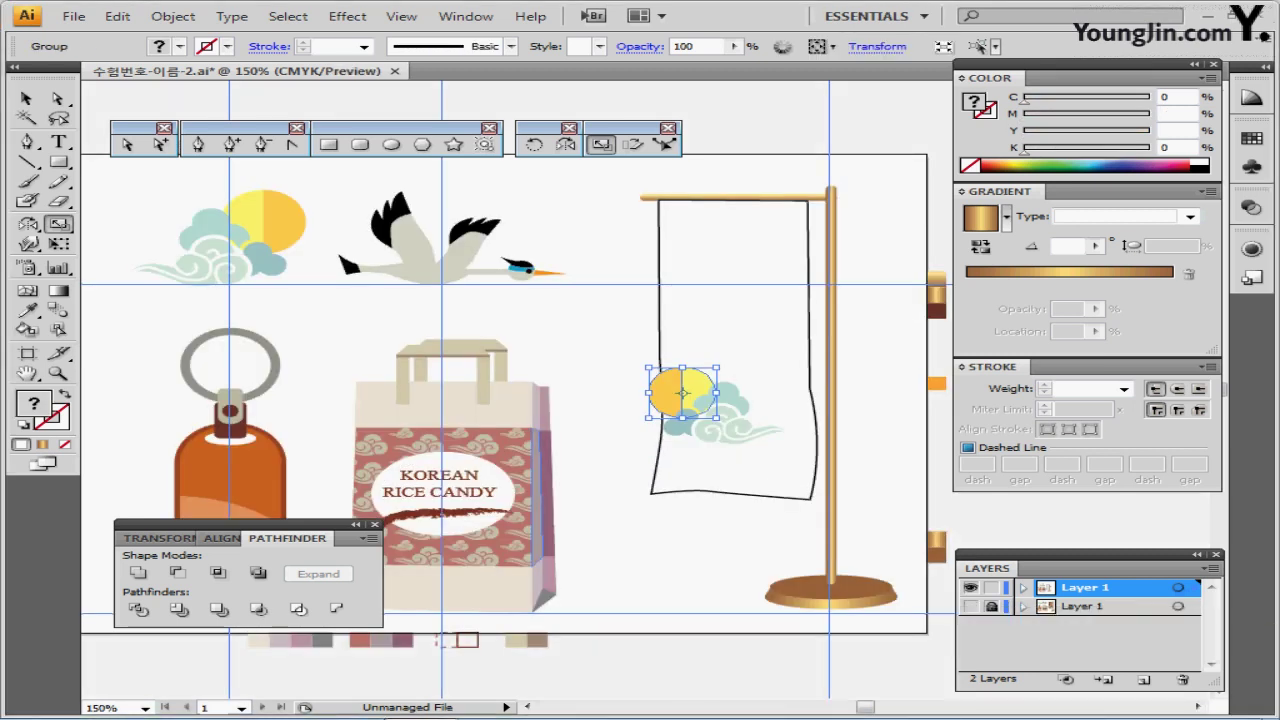
key(ctrl+s)
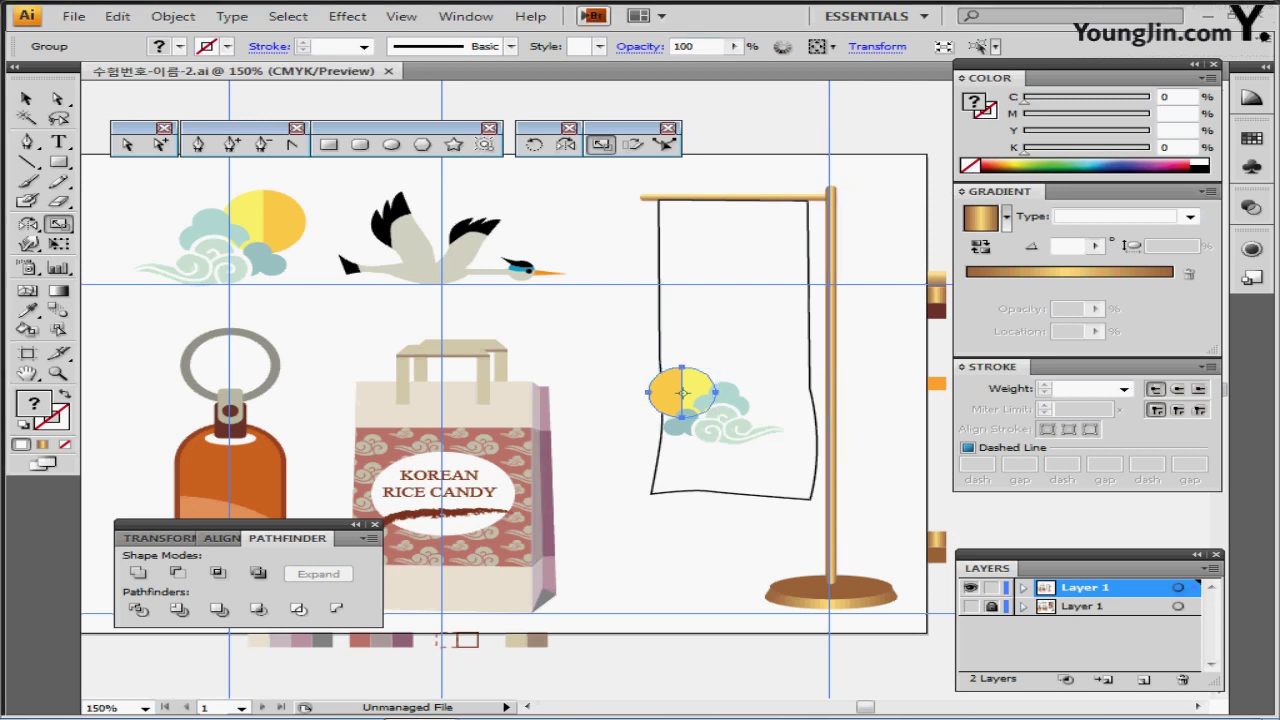
key(Return)
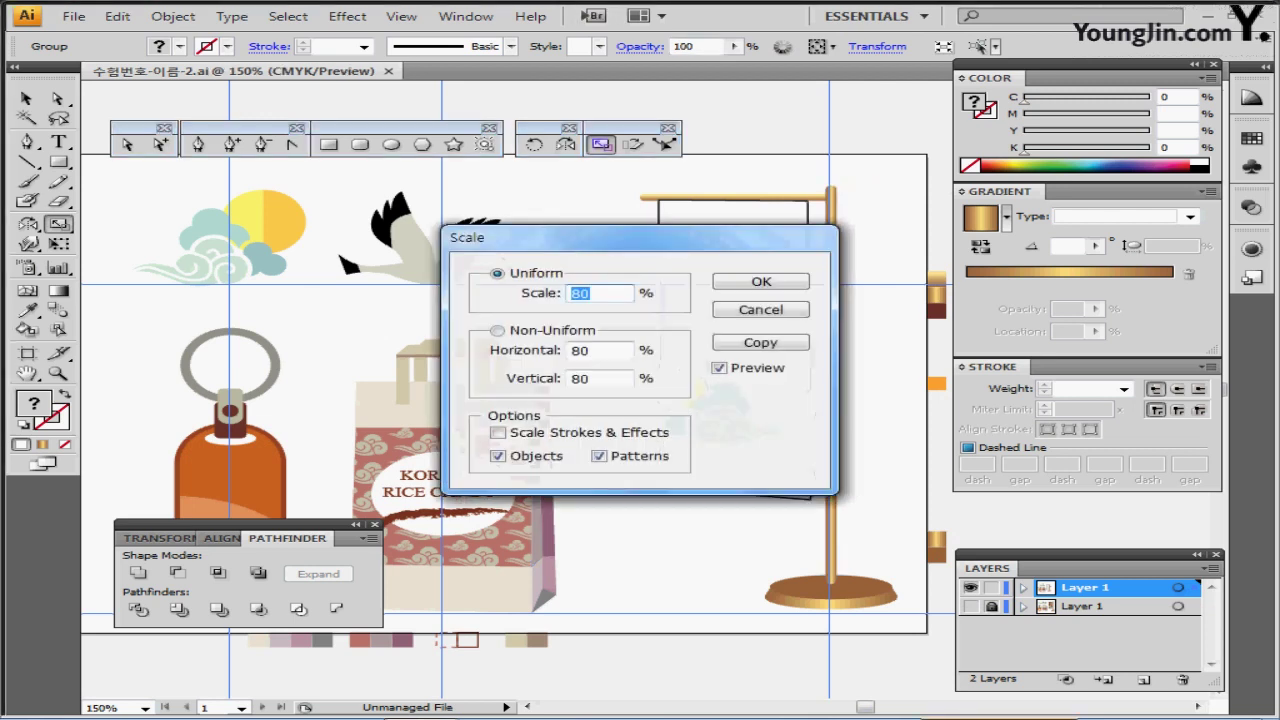
text(45)
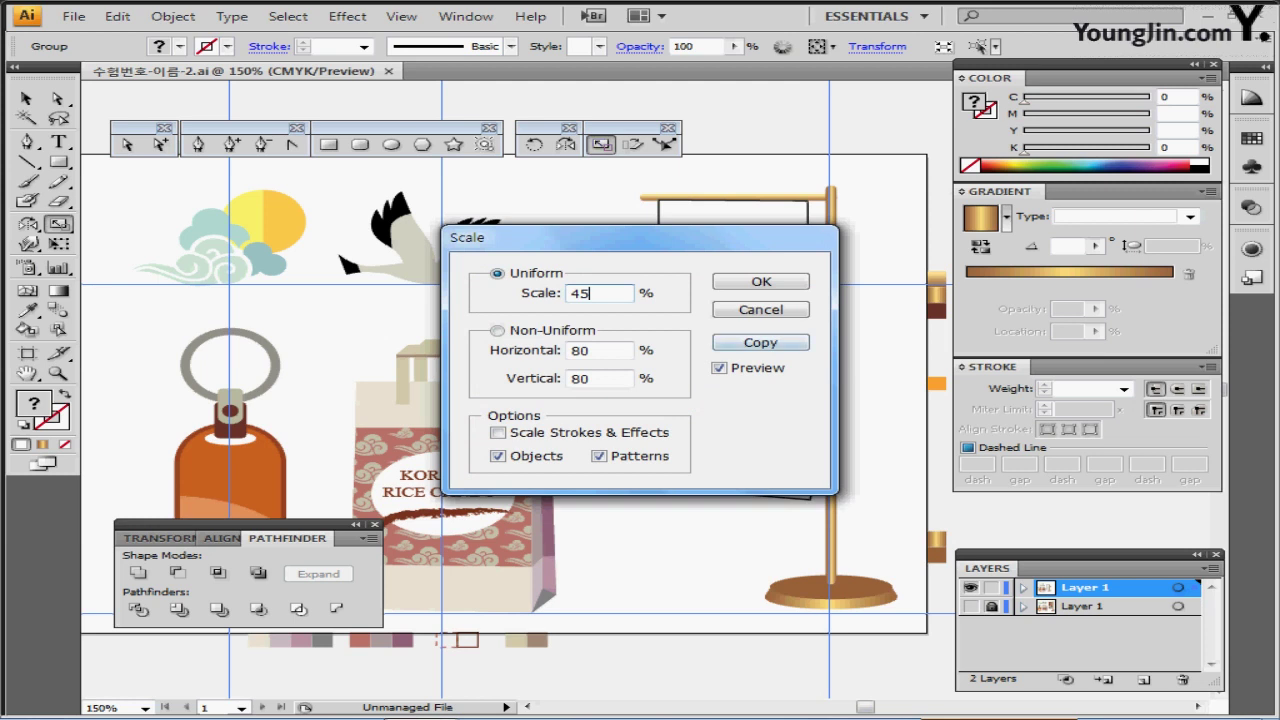
click(760, 342)
drag(682, 393, 749, 212)
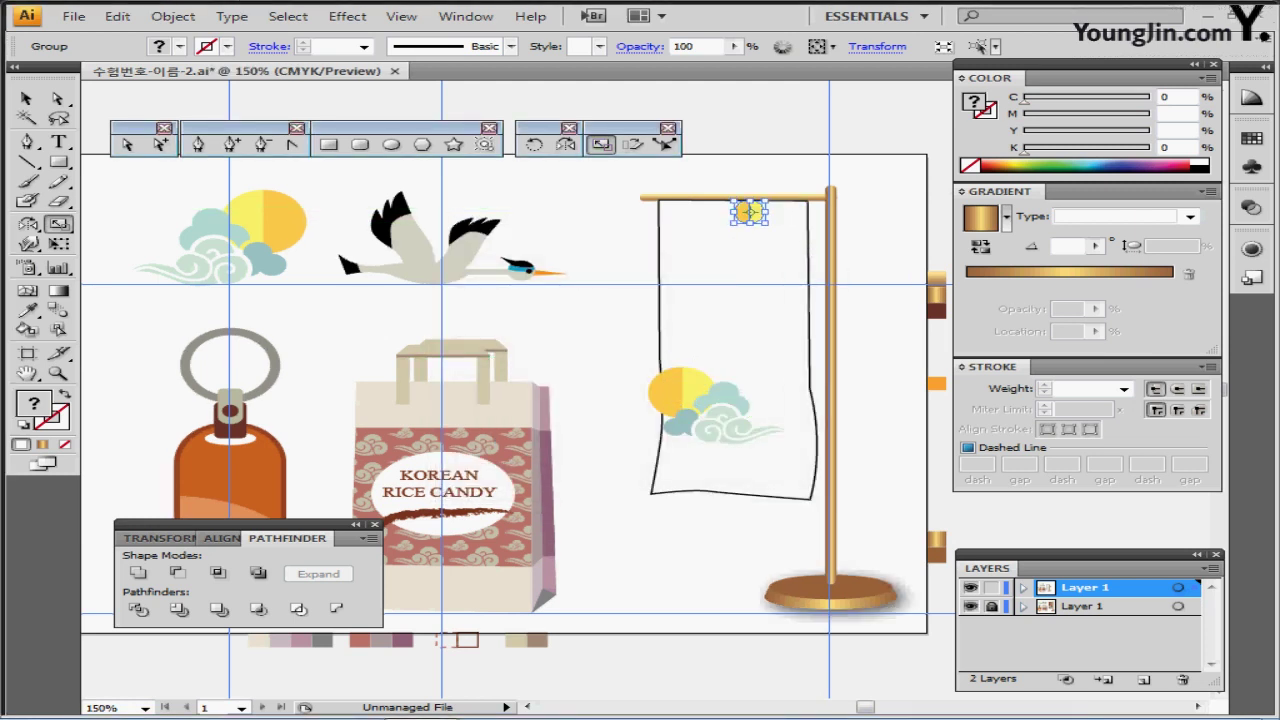
Step: Nudge the small sun right to match the reference in outline view, then restore preview, hide the reference layer and save
key(ctrl+y)
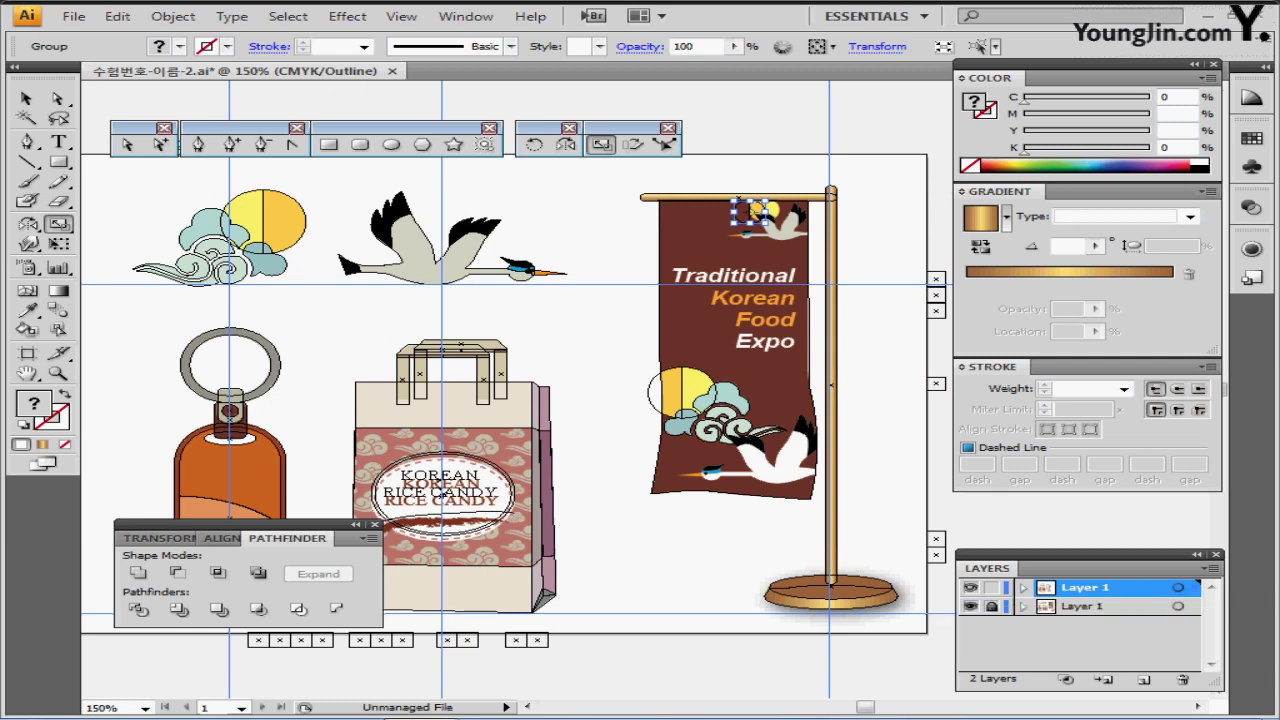
key(Right)
key(Right)
key(Right)
key(Right)
key(Right)
key(Right)
key(Right)
key(Right)
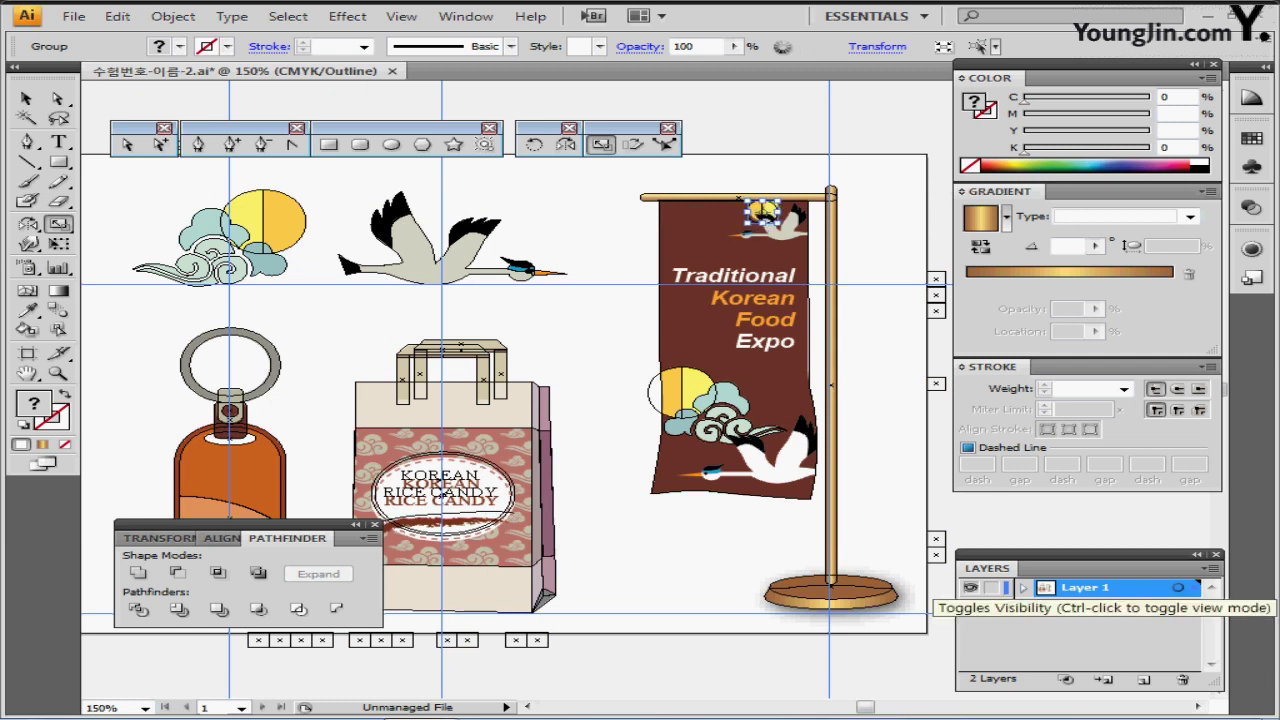
ctrl+click(970, 588)
click(970, 606)
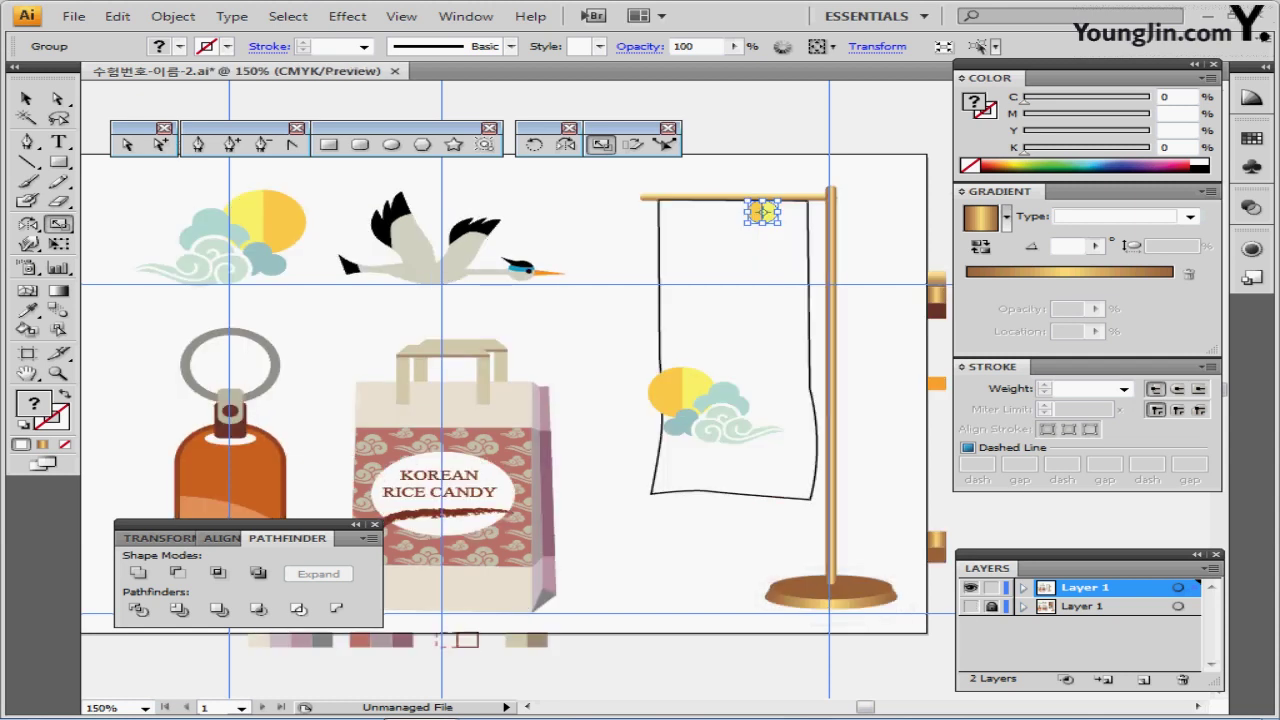
key(ctrl+shift+b)
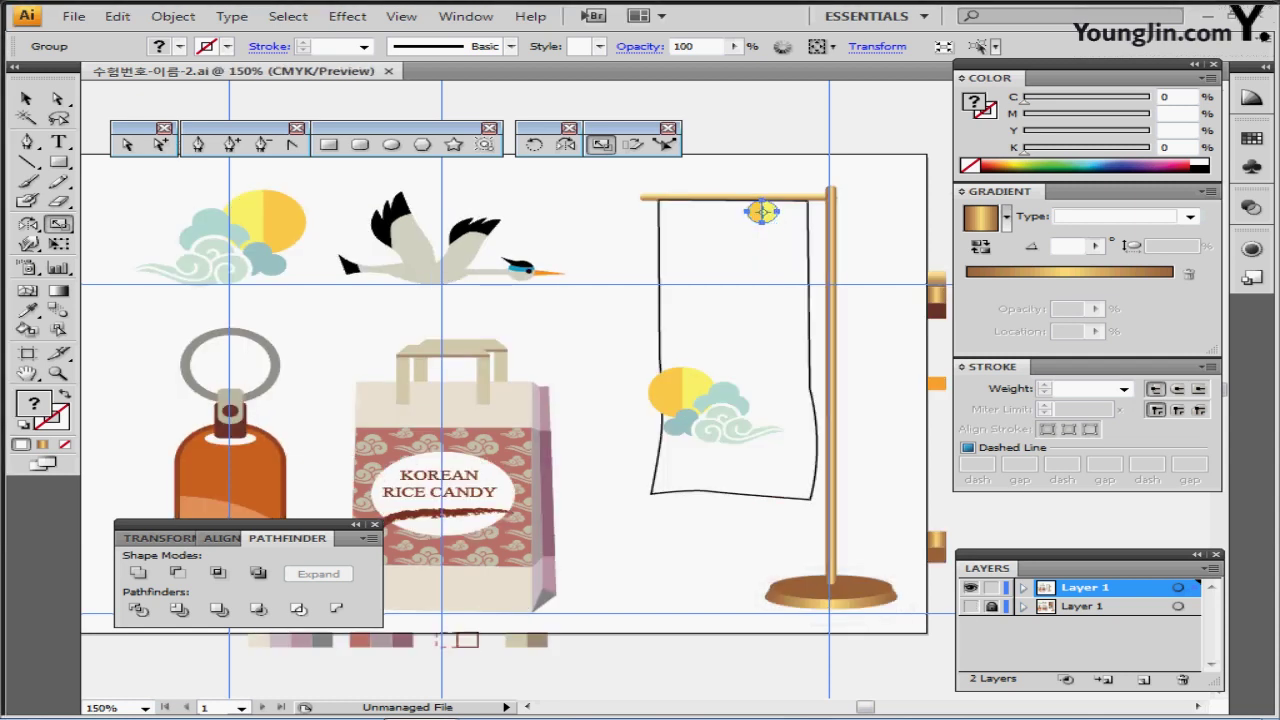
Step: Place a copy of the crane over the middle of the banner and reflect it across the vertical axis
key(v)
drag(575, 205, 344, 290)
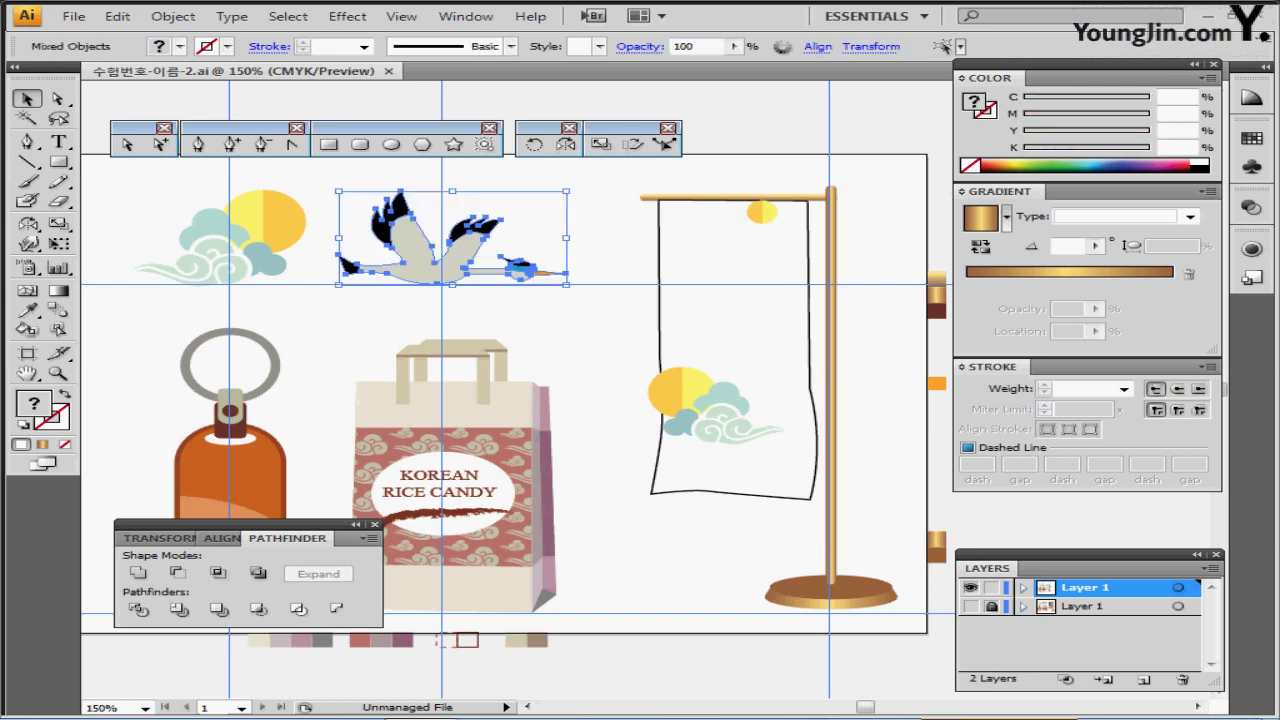
drag(446, 253, 731, 318)
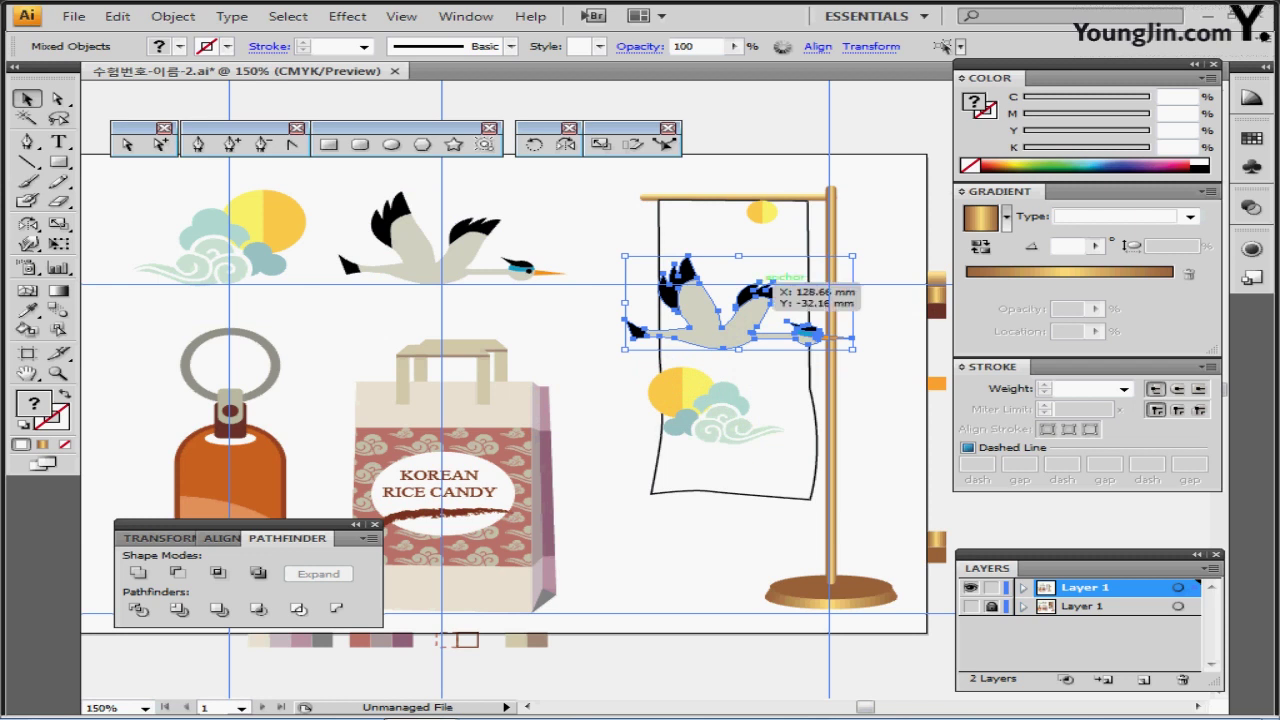
click(566, 144)
double_click(566, 144)
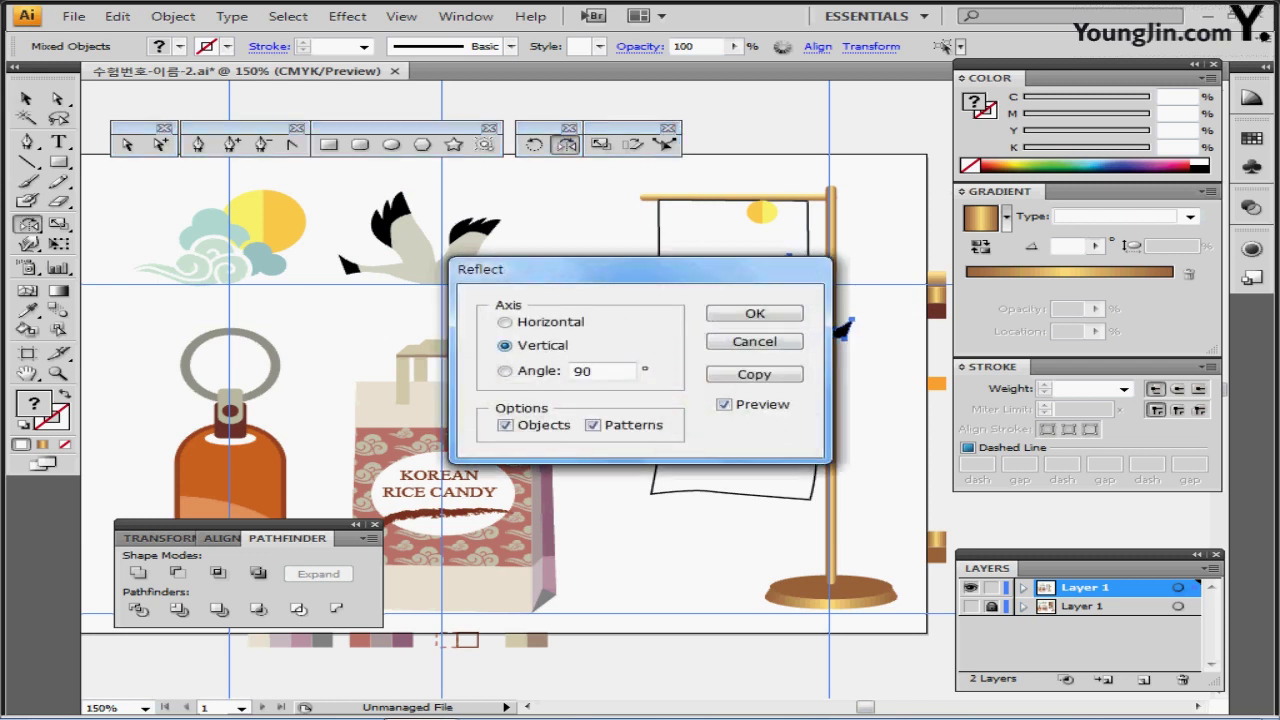
click(754, 313)
Step: Scale the reflected crane uniformly to 40% and move it over the small sun at the banner's top
key(s)
key(Return)
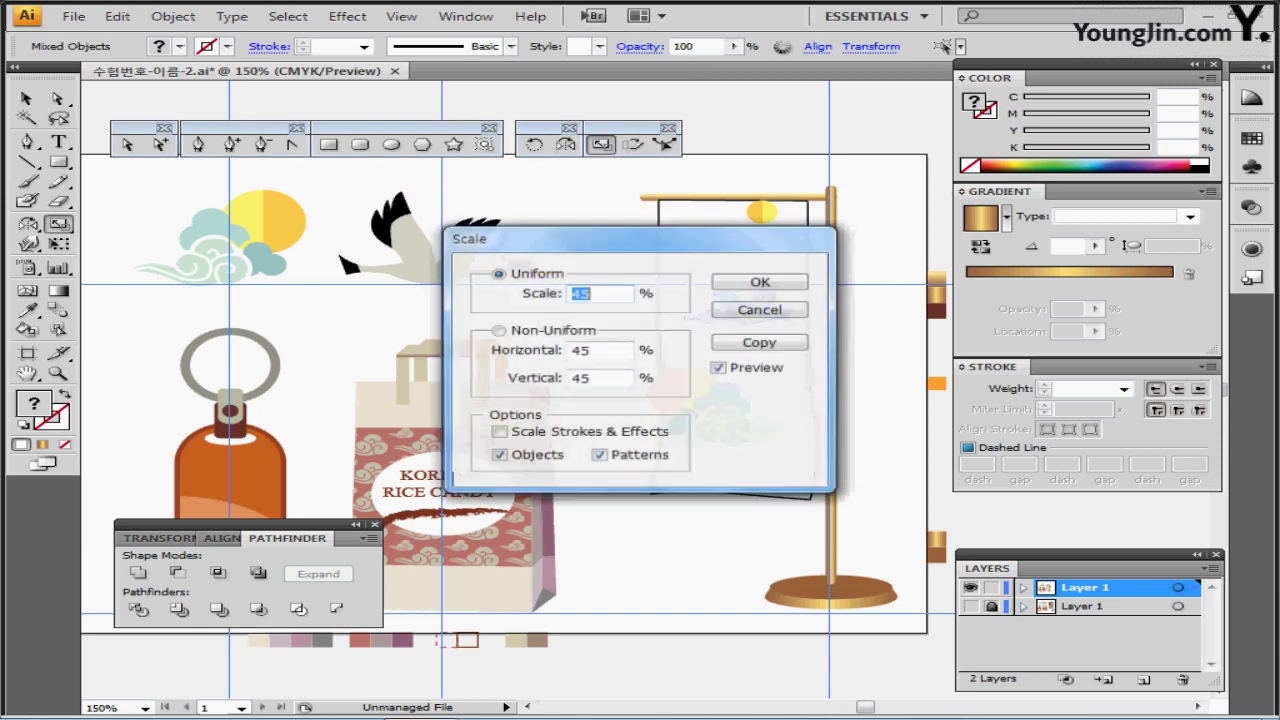
text(40)
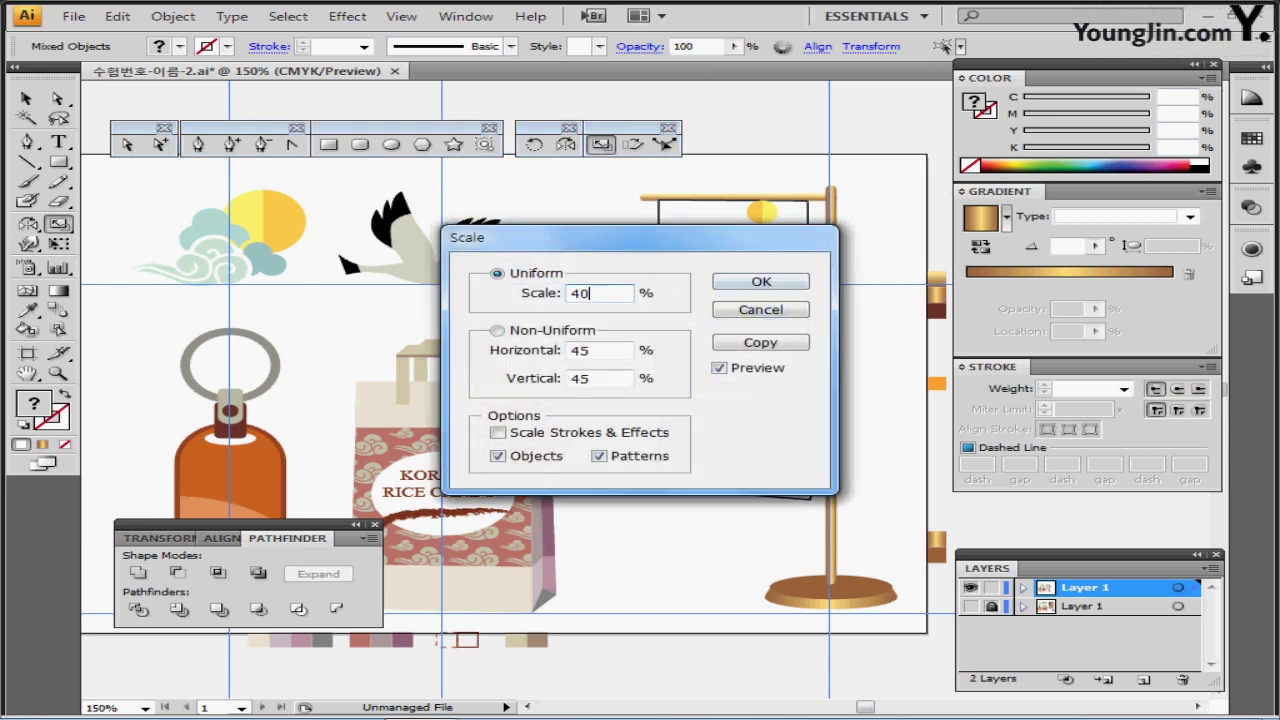
key(Return)
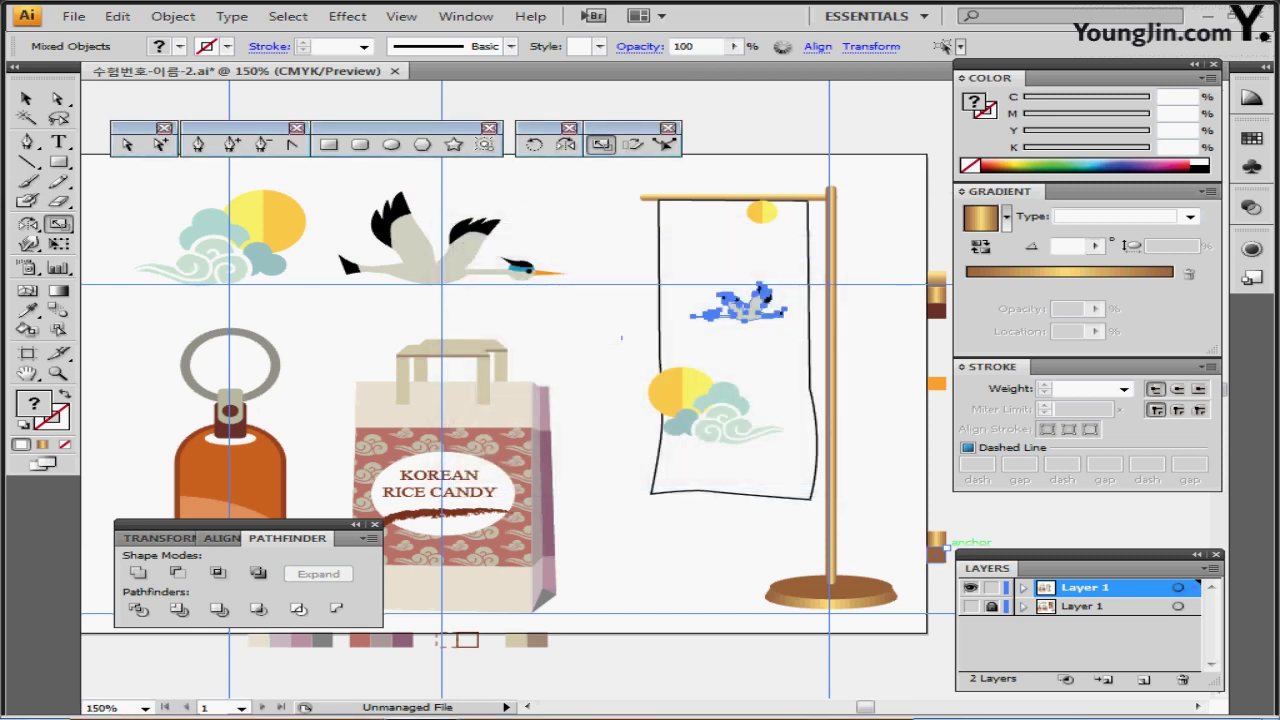
drag(740, 305, 762, 229)
Step: Show the reference layer and nudge the small crane in outline view to match the reference crane
click(970, 606)
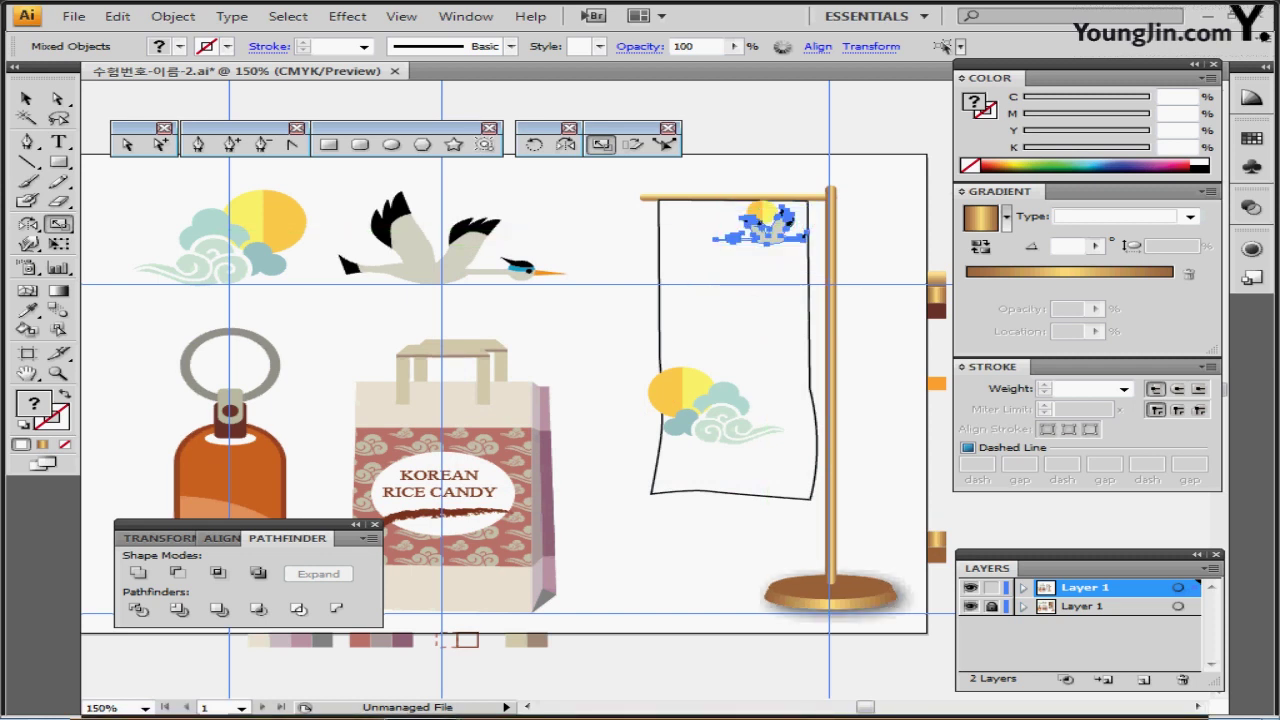
key(ctrl+y)
ctrl+click(763, 260)
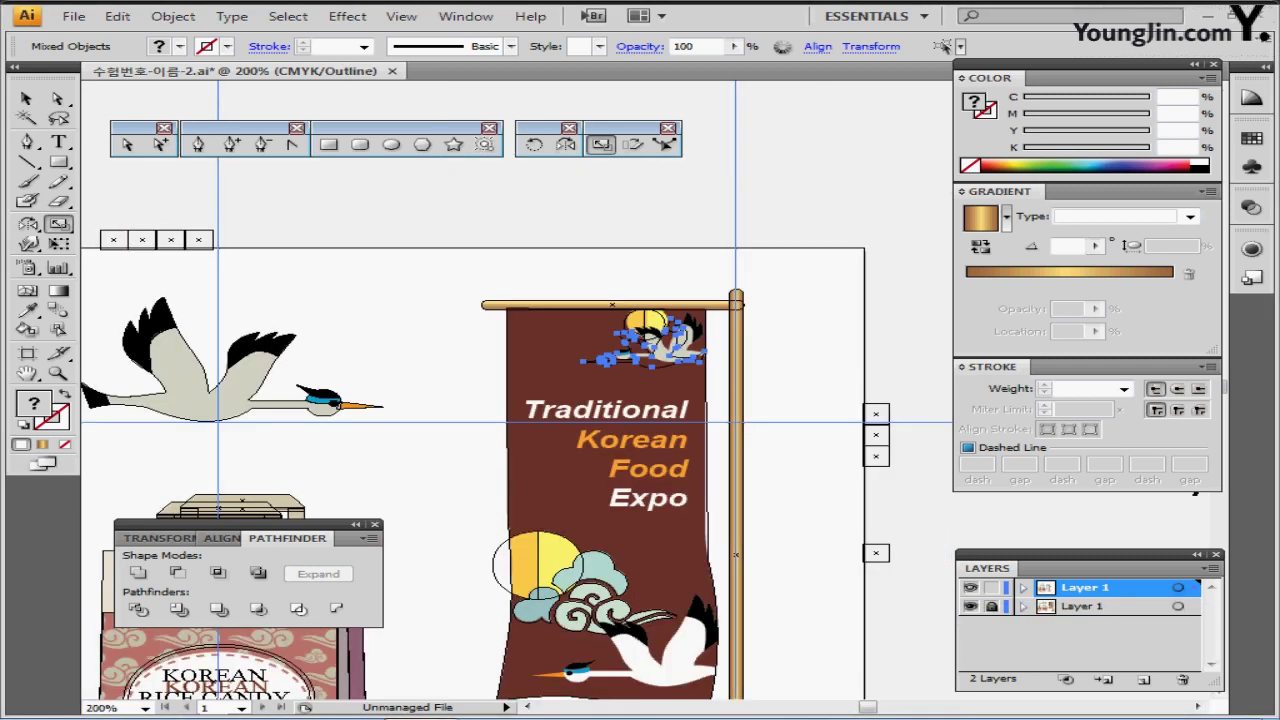
key(ctrl+plus)
key(Right)
key(Right)
key(Right)
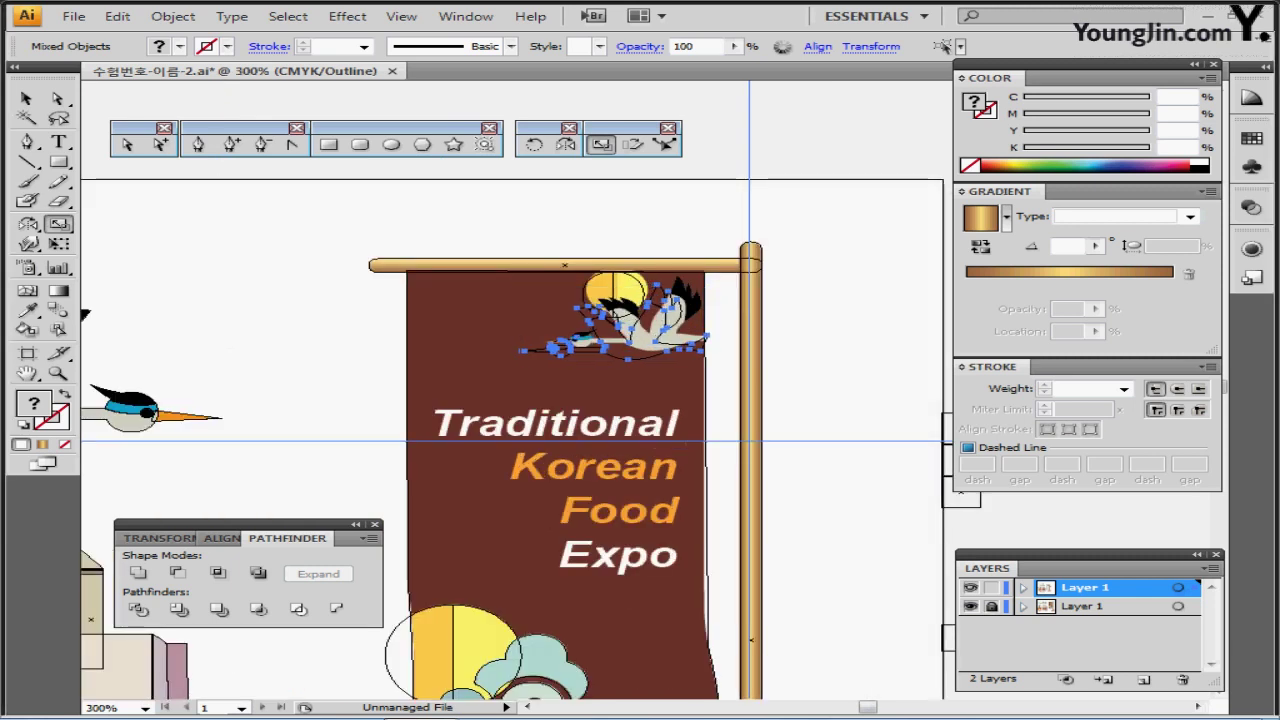
key(Up)
key(Up)
drag(714, 333, 725, 336)
key(Up)
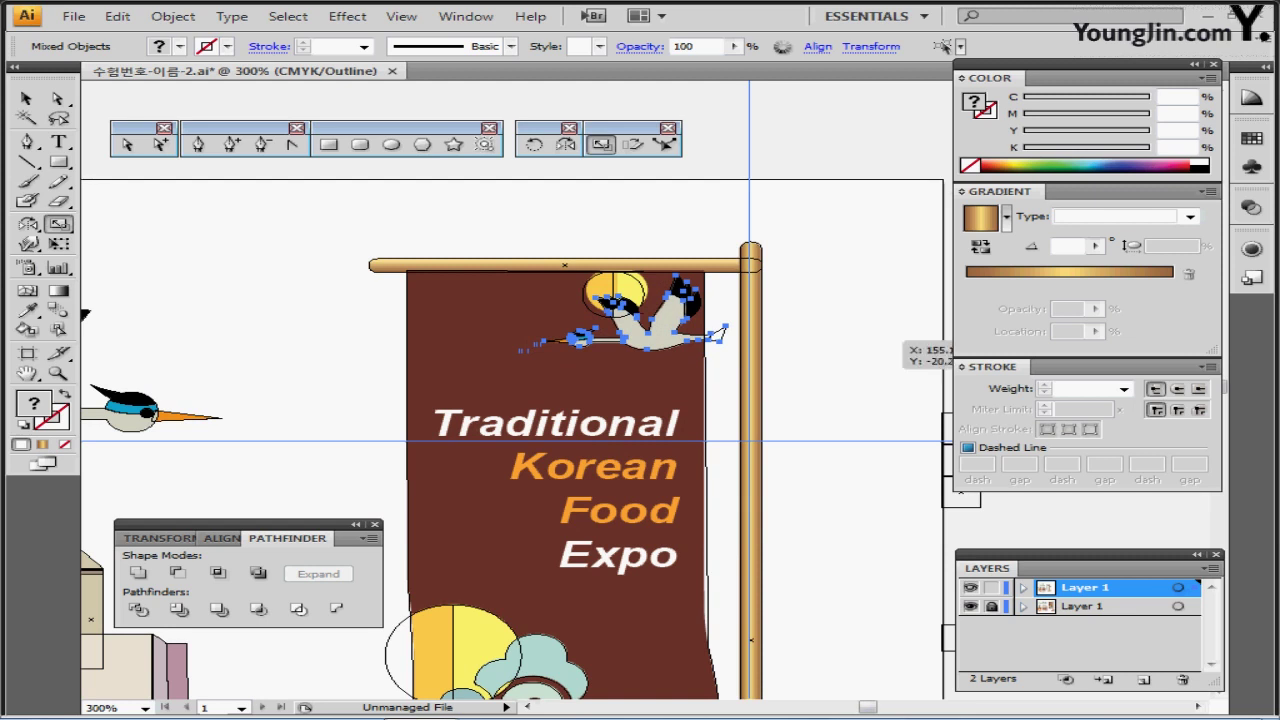
Step: Align the small sun behind the crane with the reference, save, and return to preview with the reference layer hidden
key(ctrl+shift+a)
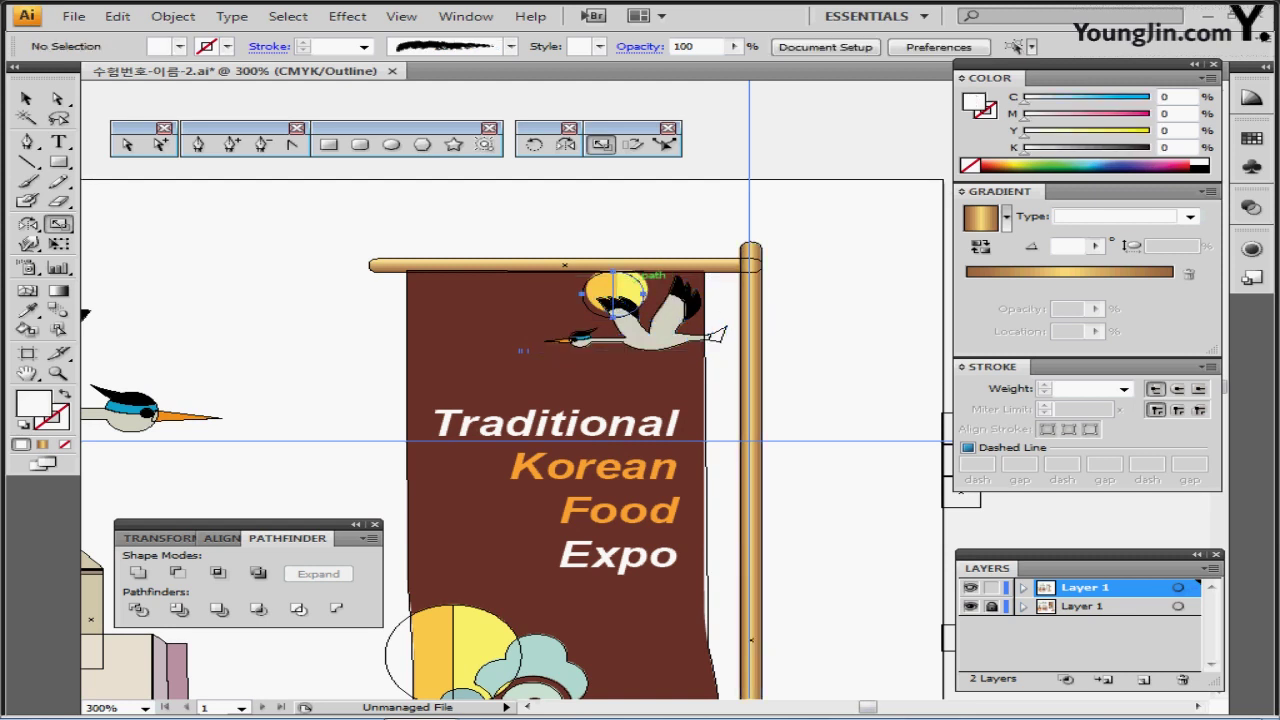
click(614, 290)
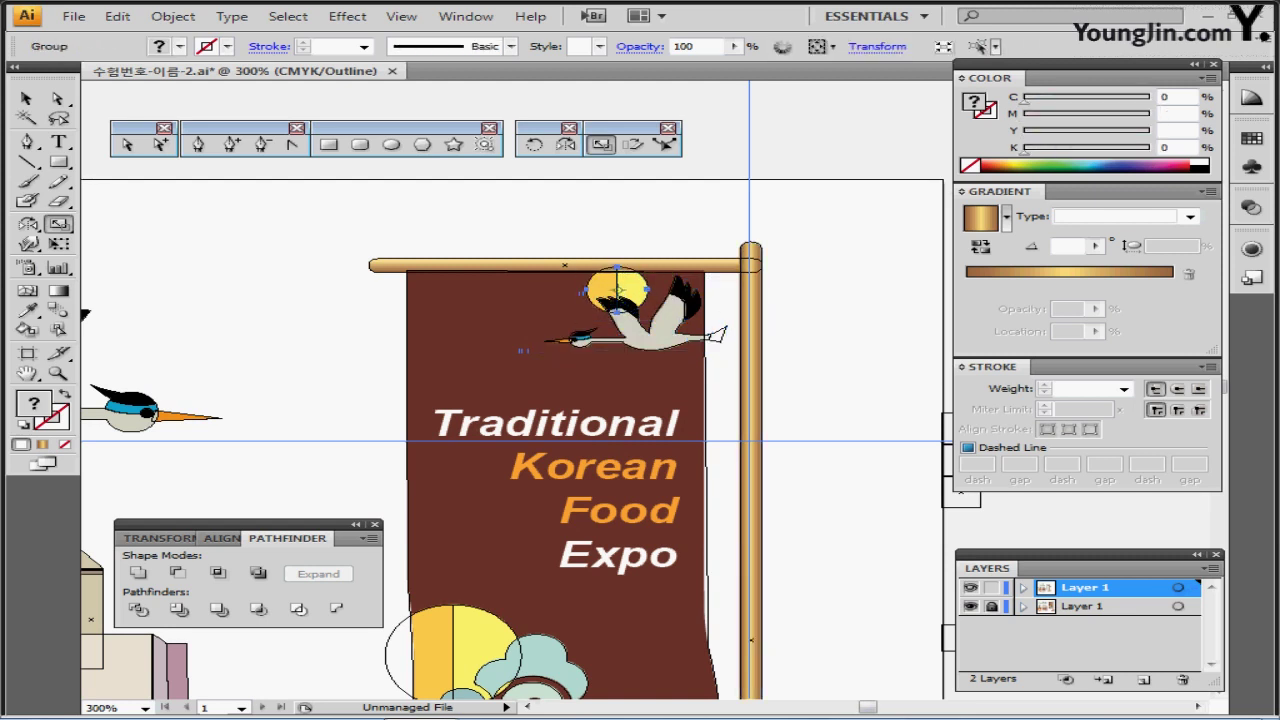
key(ctrl+s)
drag(617, 290, 649, 144)
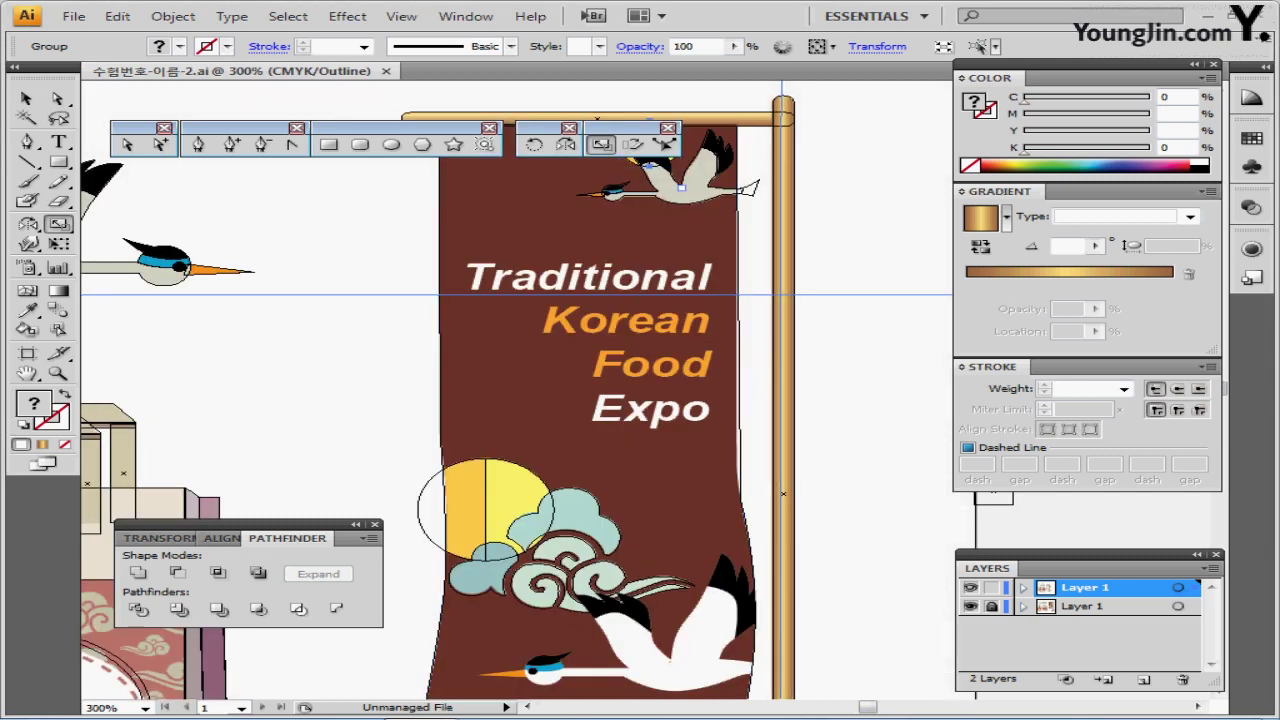
key(ctrl+shift+a)
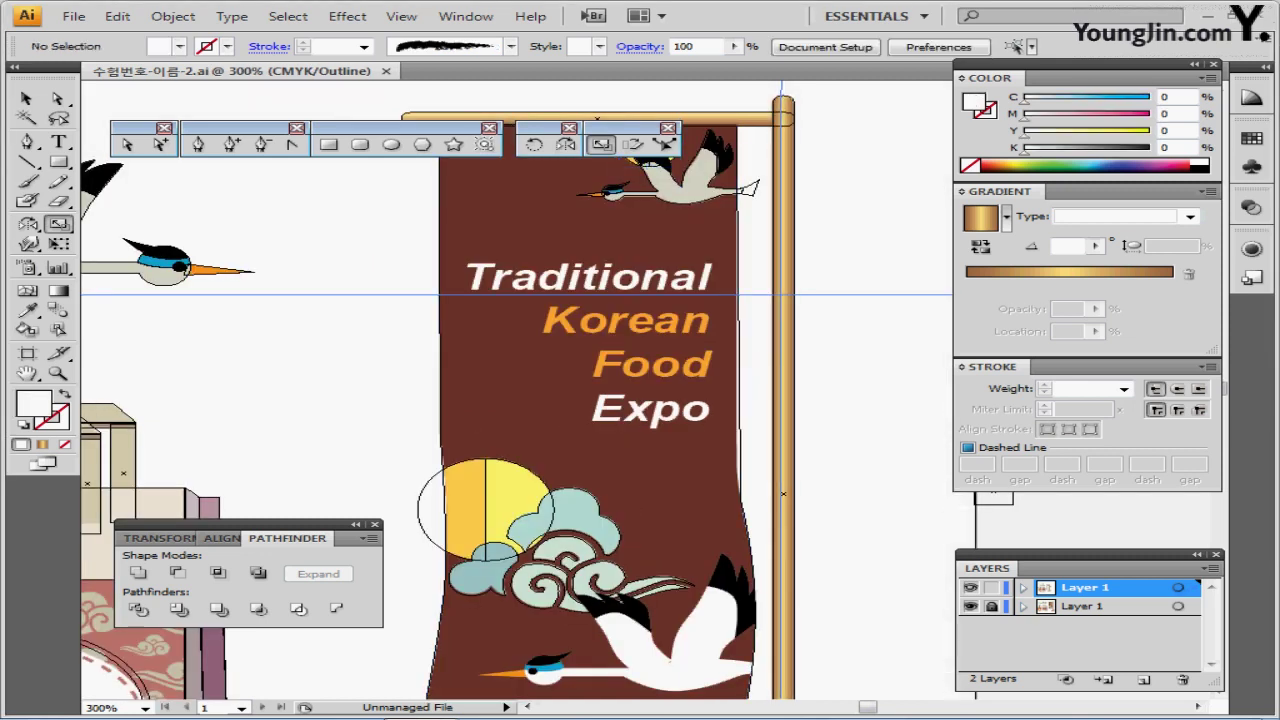
click(970, 606)
ctrl+click(970, 588)
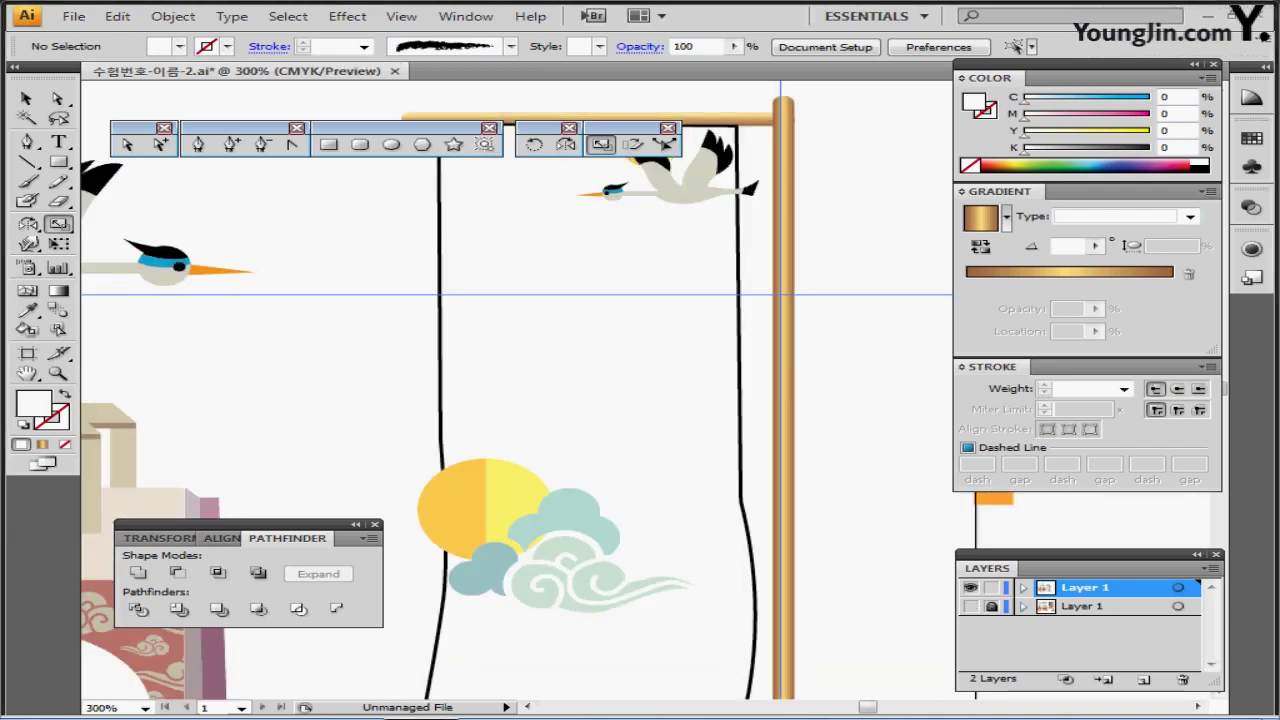
key(ctrl+a)
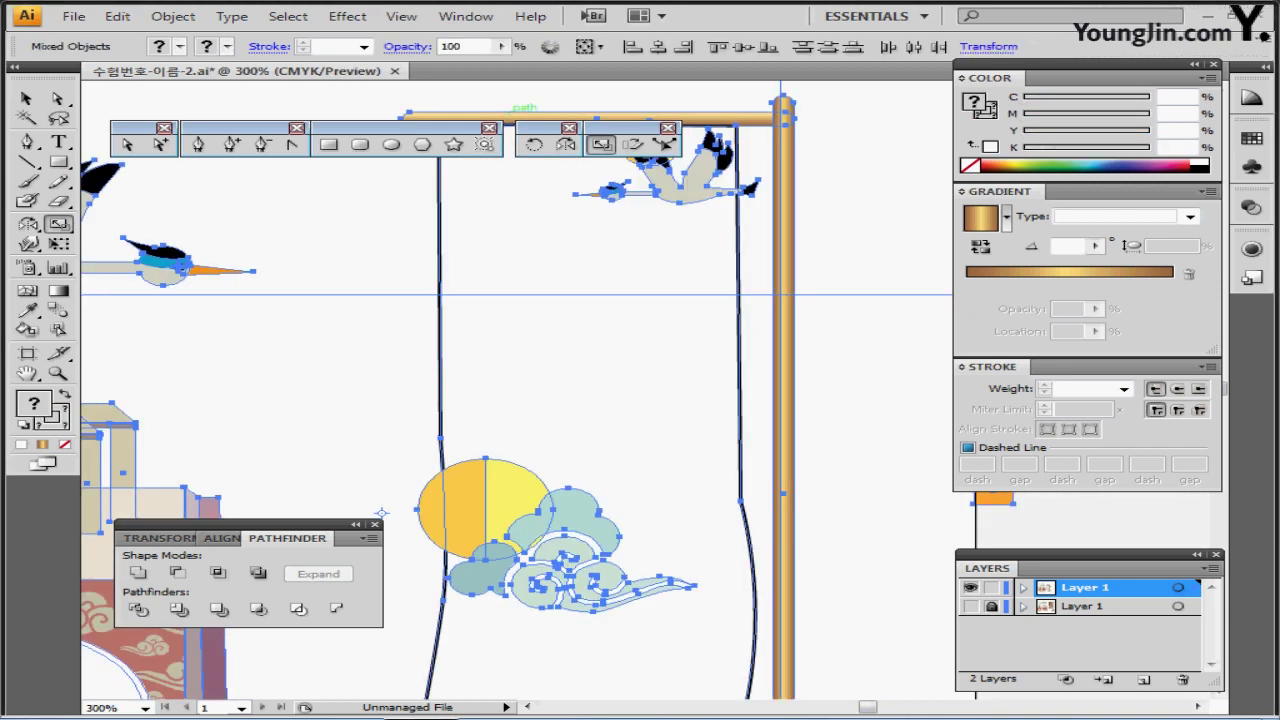
key(ctrl+shift+a)
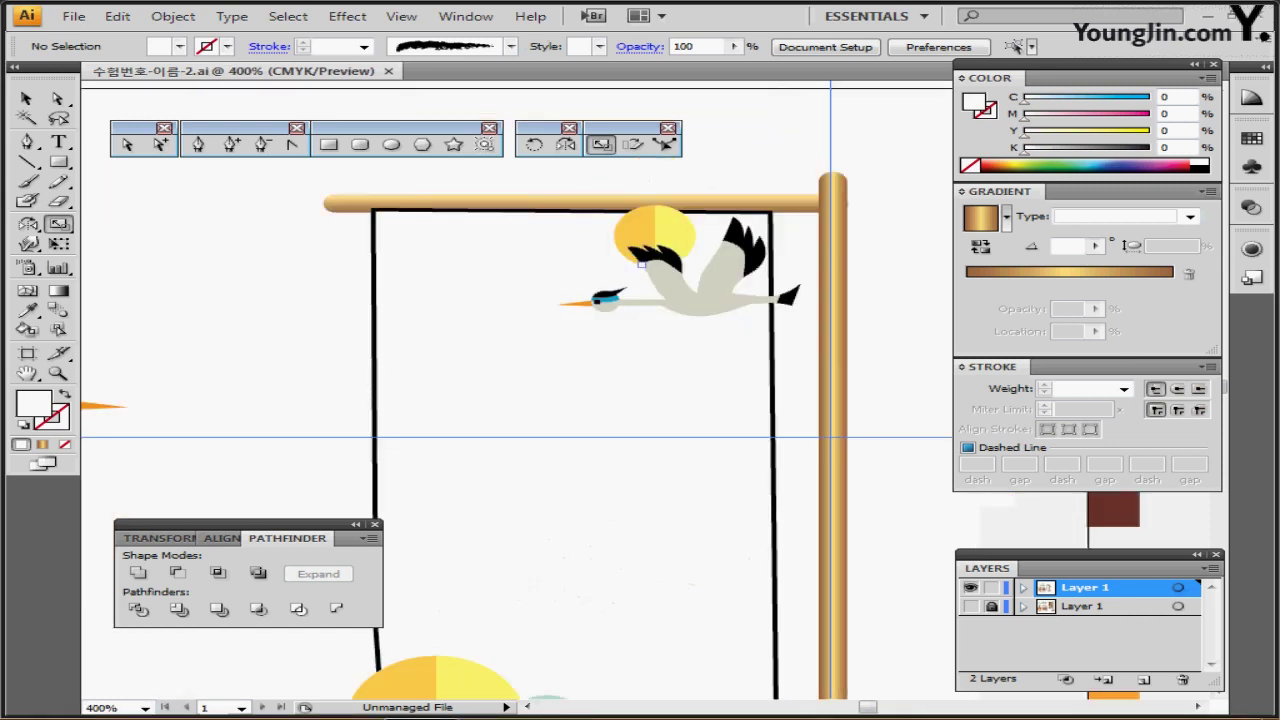
Step: Select only the small crane at the banner's top and make a copy of it scaled uniformly to 185%
drag(642, 264, 607, 198)
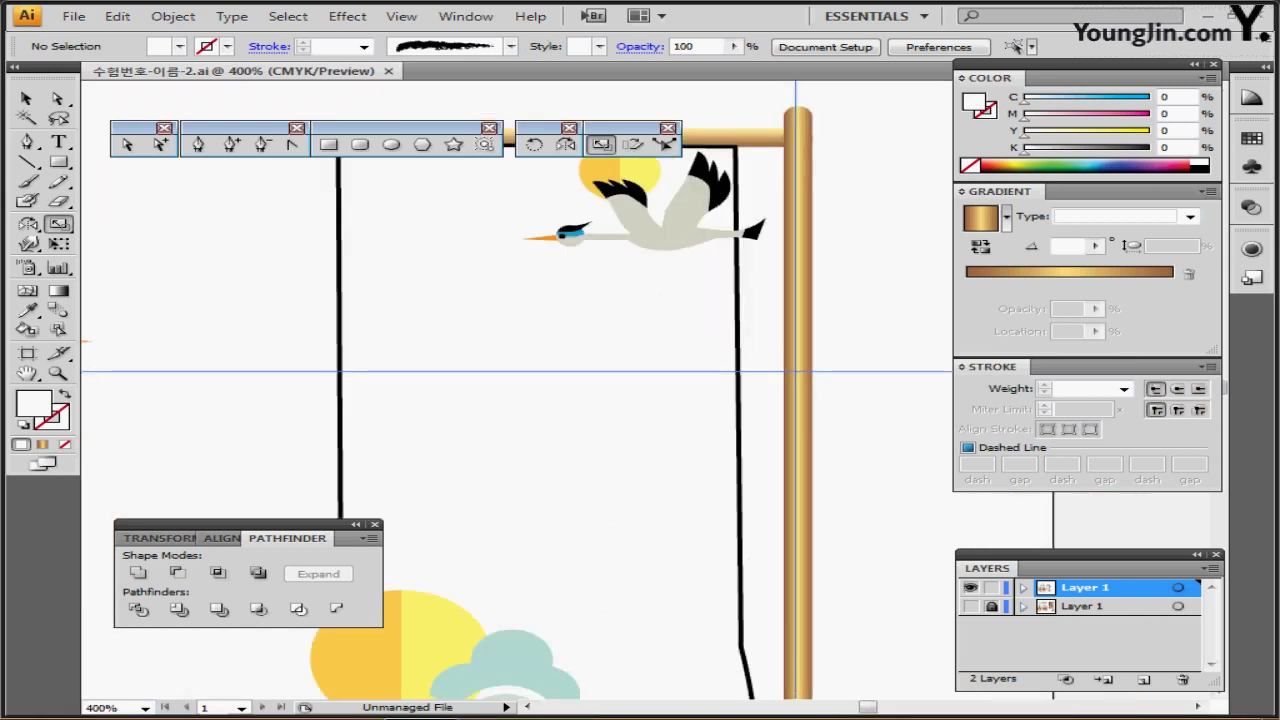
drag(270, 173, 689, 187)
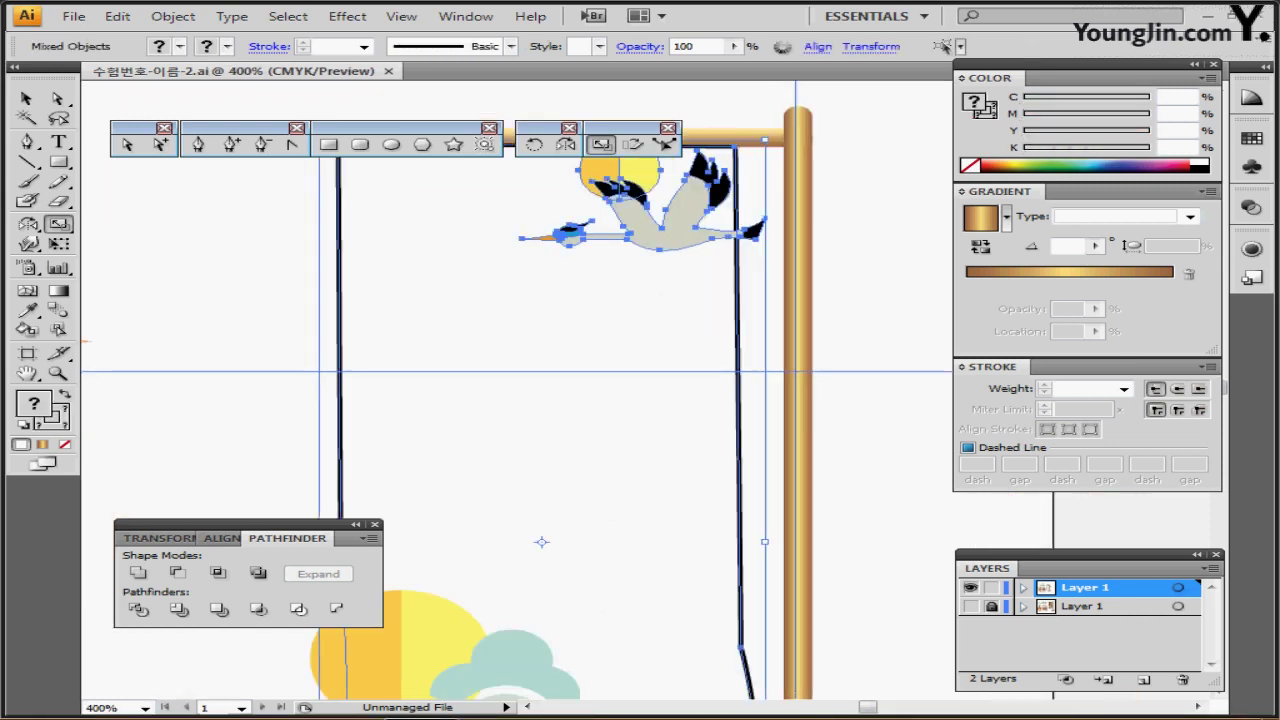
ctrl+shift+click(738, 290)
key(ctrl+shift+b)
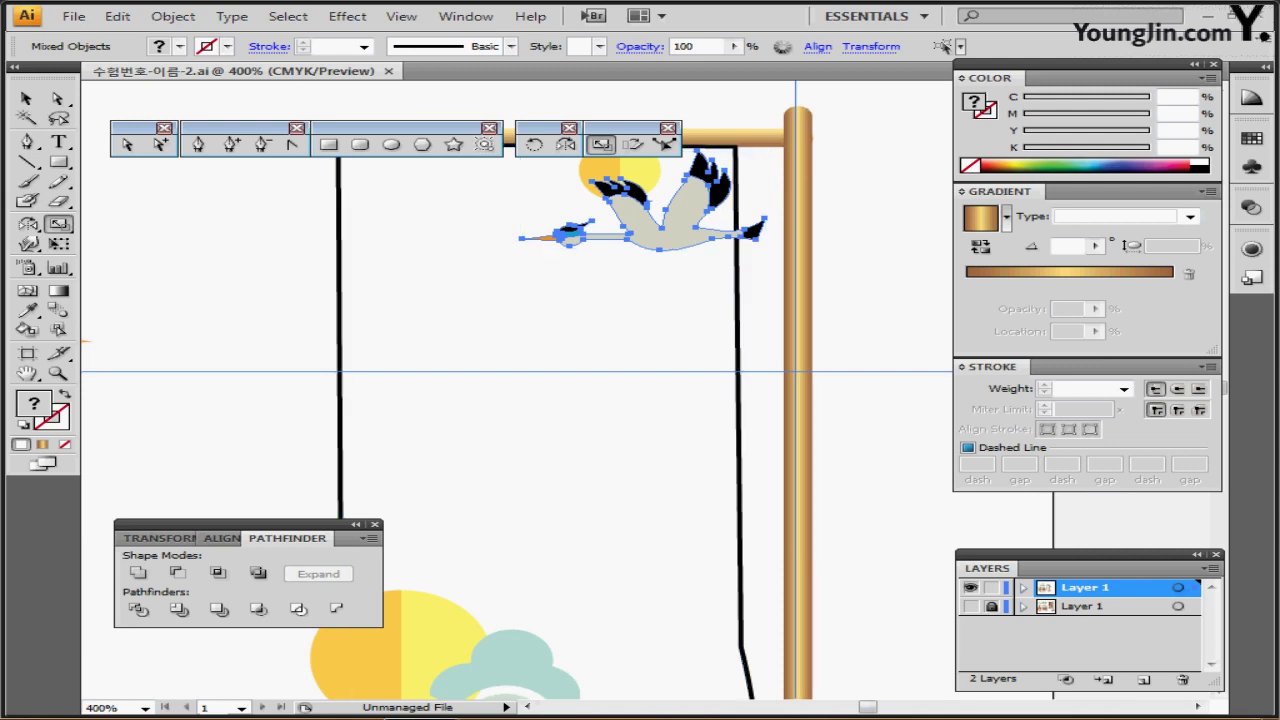
key(ctrl+minus)
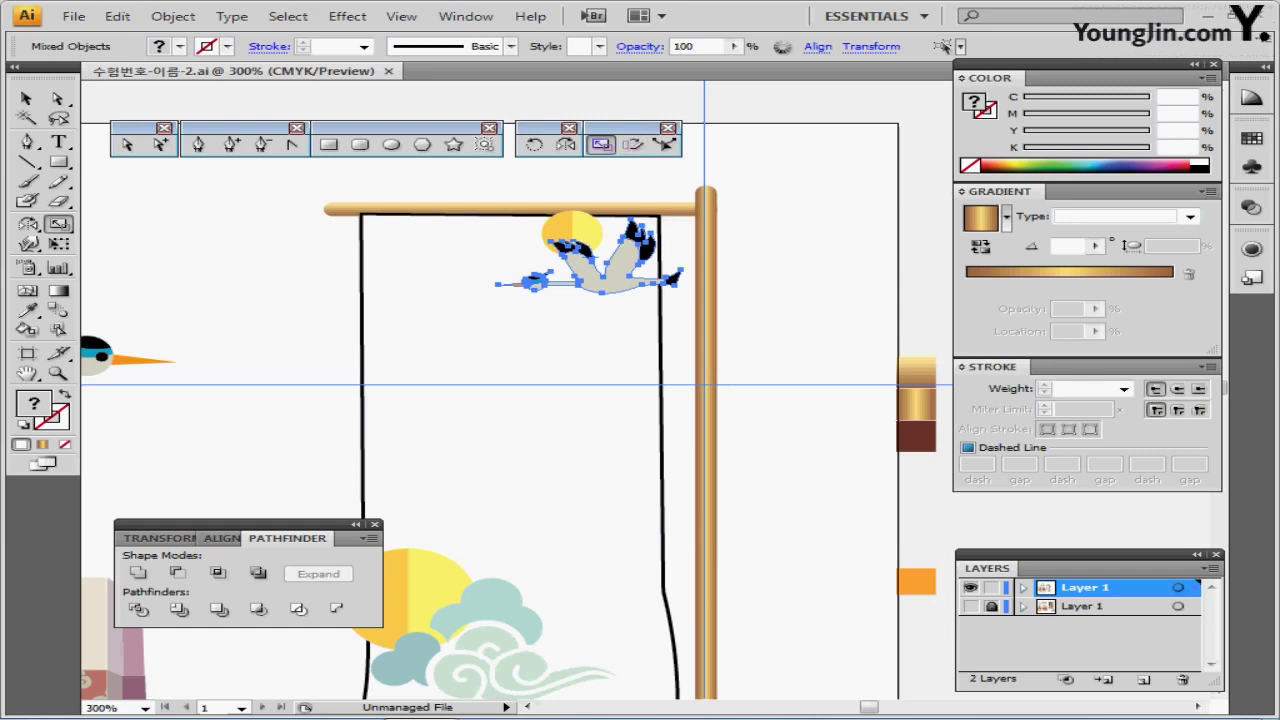
double_click(600, 144)
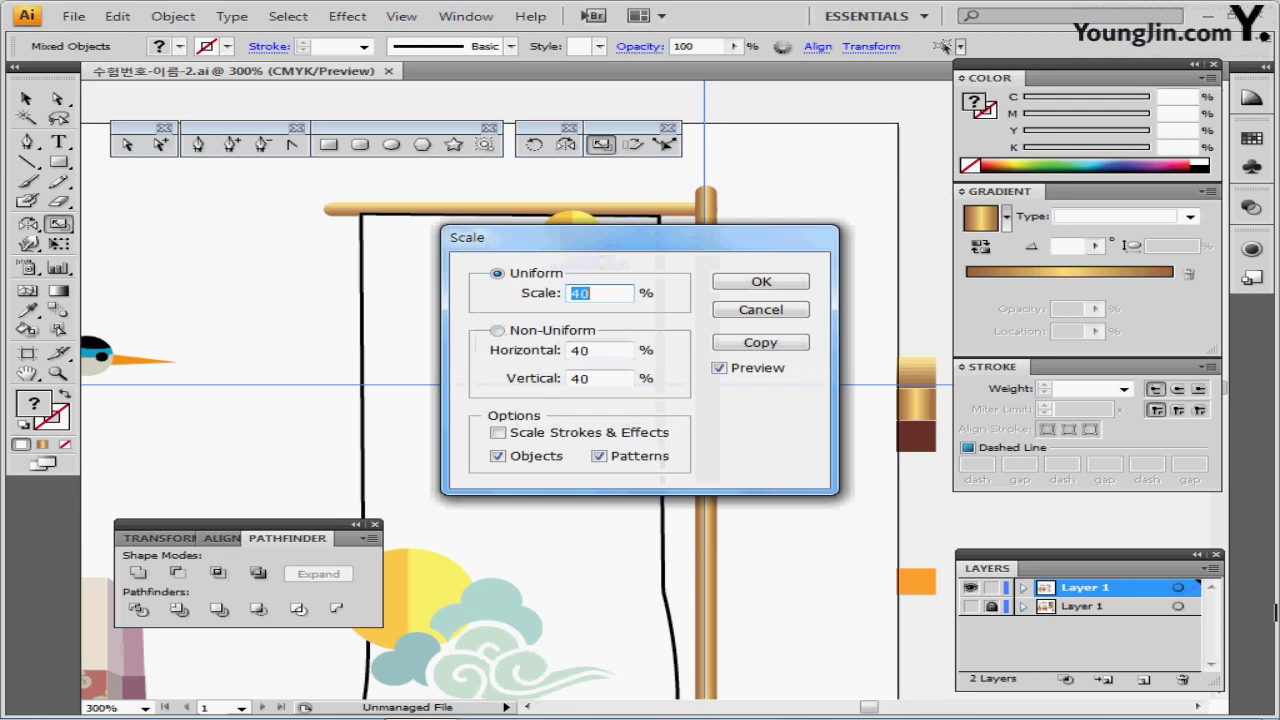
text(185)
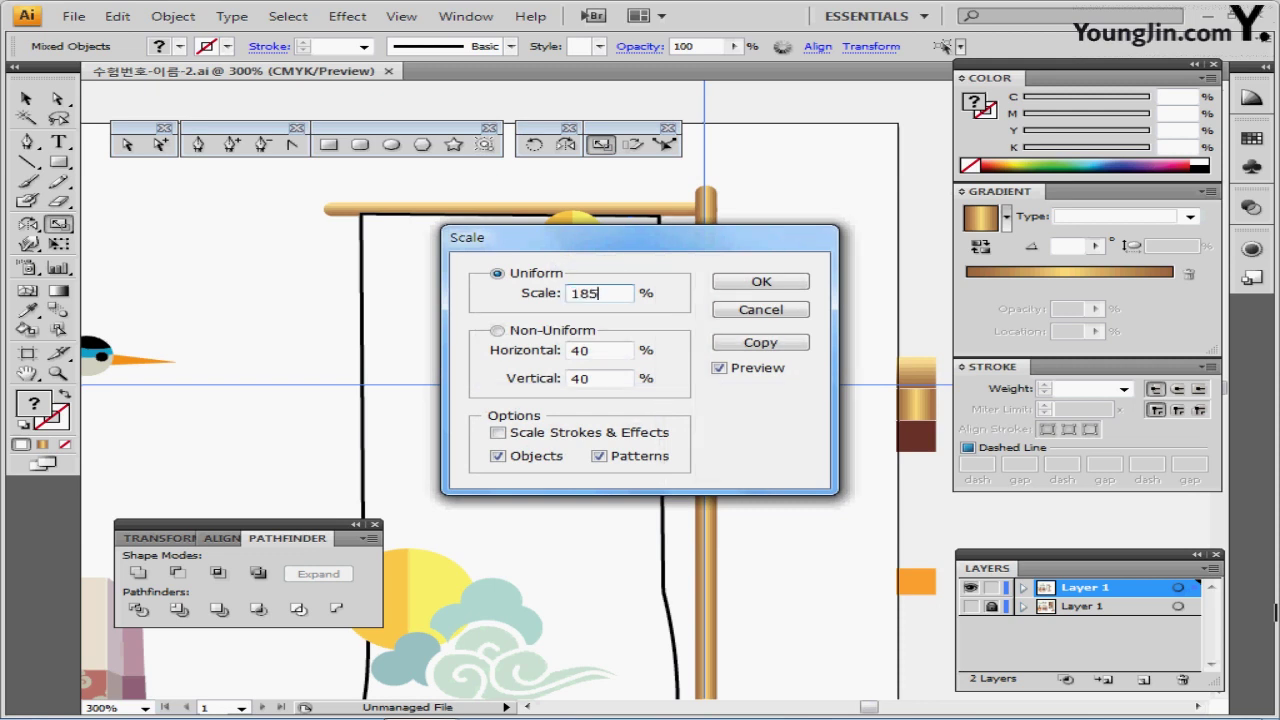
click(760, 342)
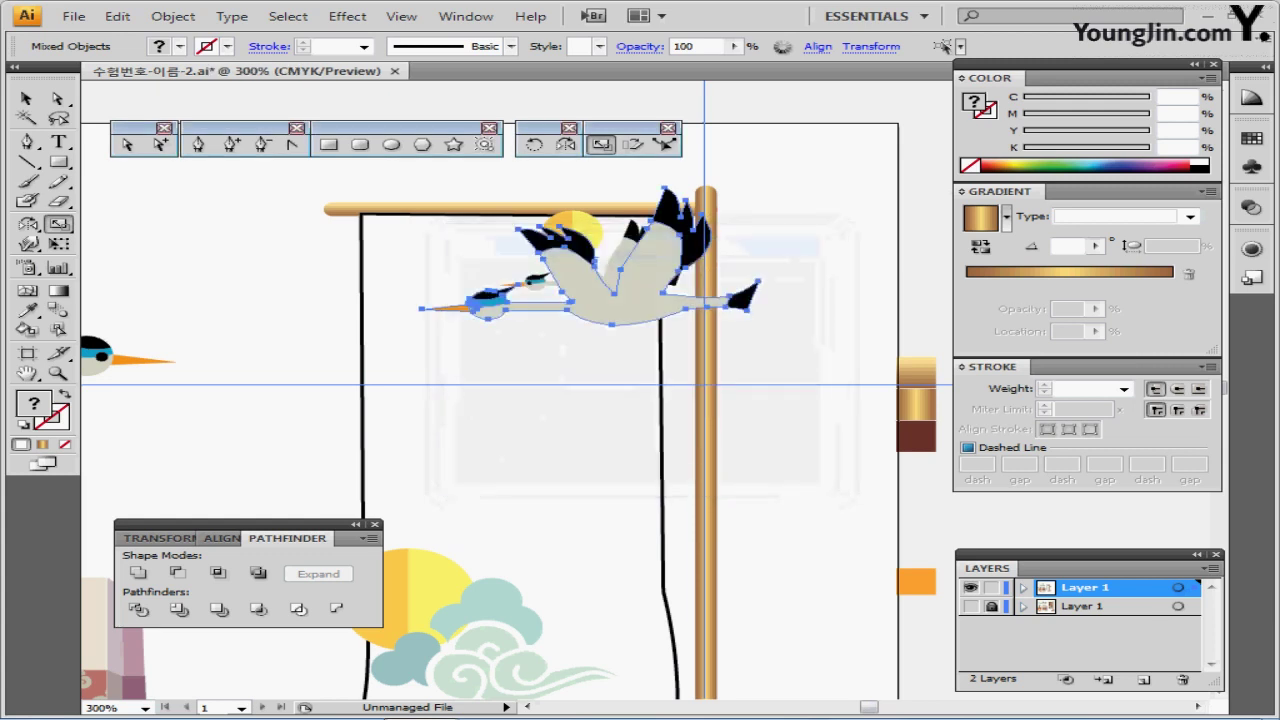
Step: Move the enlarged crane to the banner's bottom, match it to the reference crane in outline view, and return to preview without the reference
key(ctrl+minus)
drag(631, 332, 600, 560)
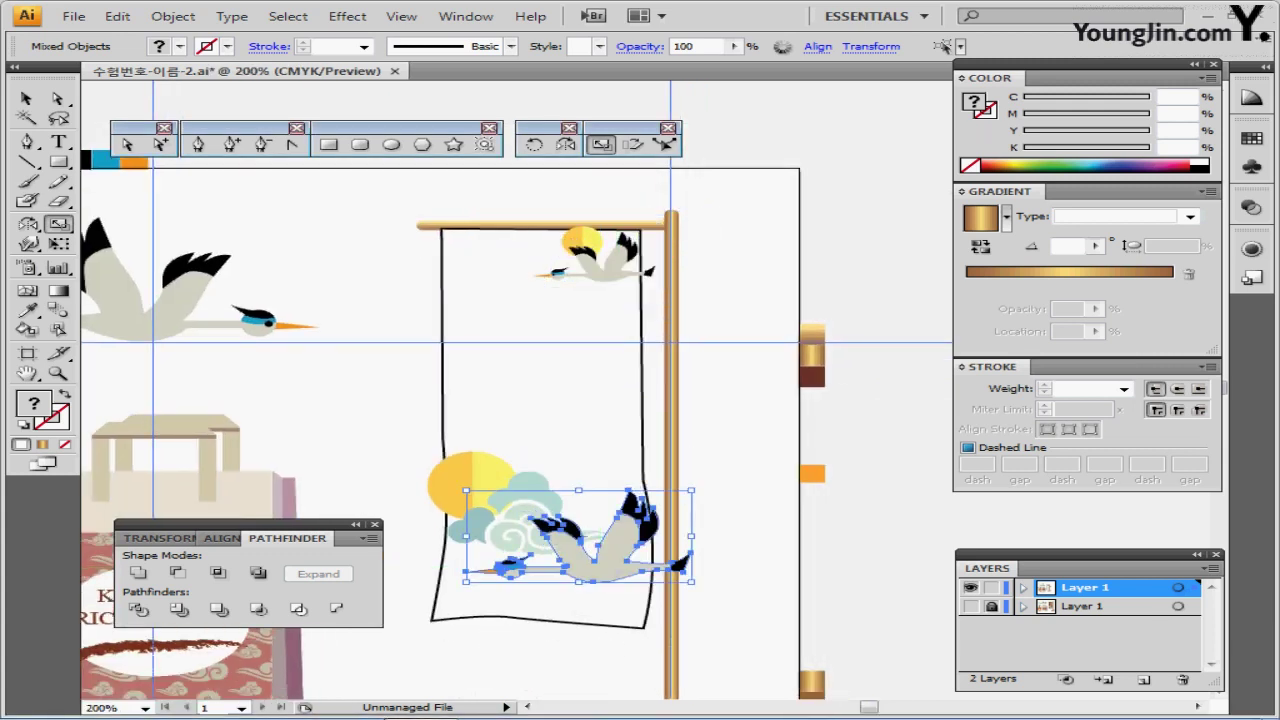
click(970, 606)
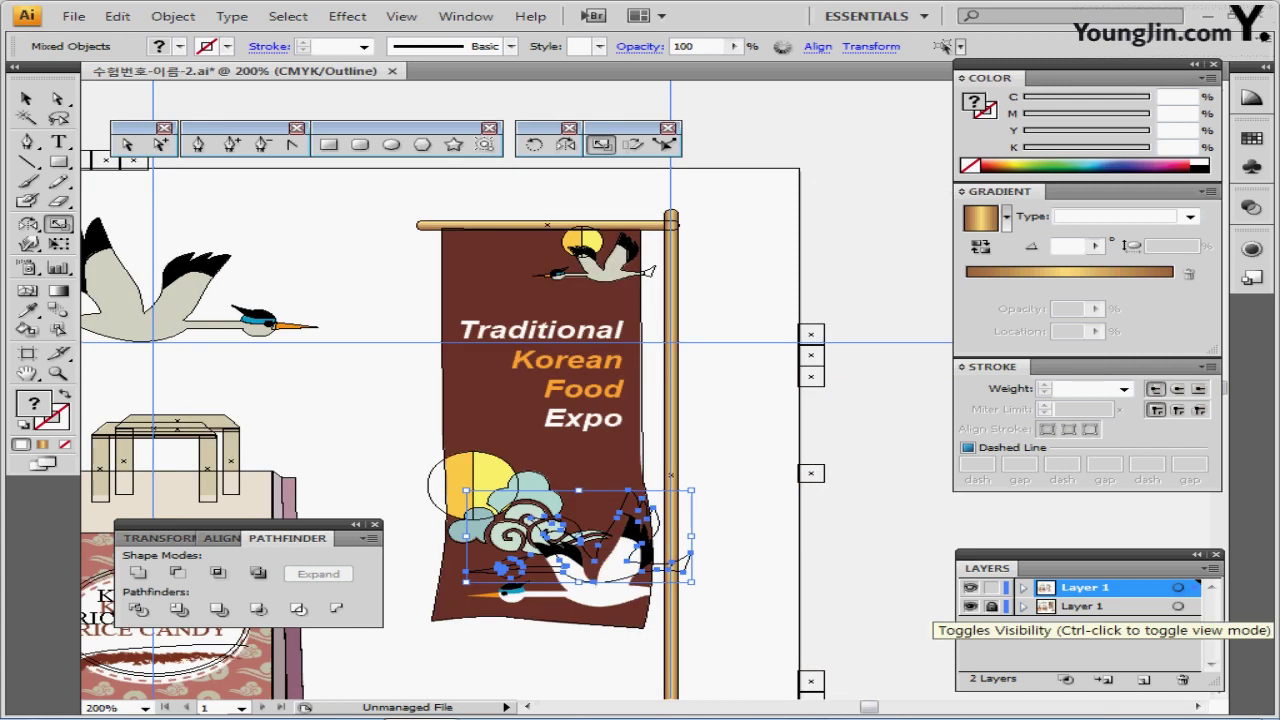
key(Down)
key(Down)
key(Down)
key(Down)
key(Down)
key(Down)
key(Down)
key(Down)
key(Down)
key(Down)
key(Down)
key(Down)
key(Down)
key(Down)
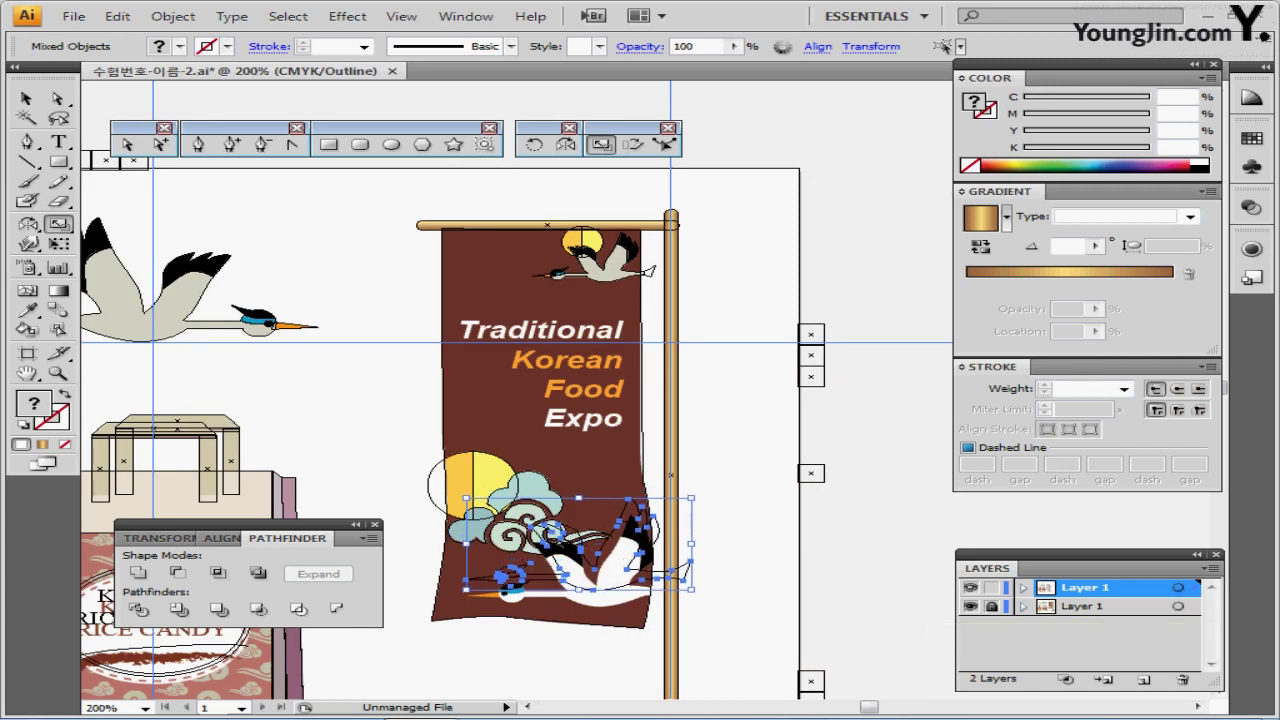
key(Up)
key(Left)
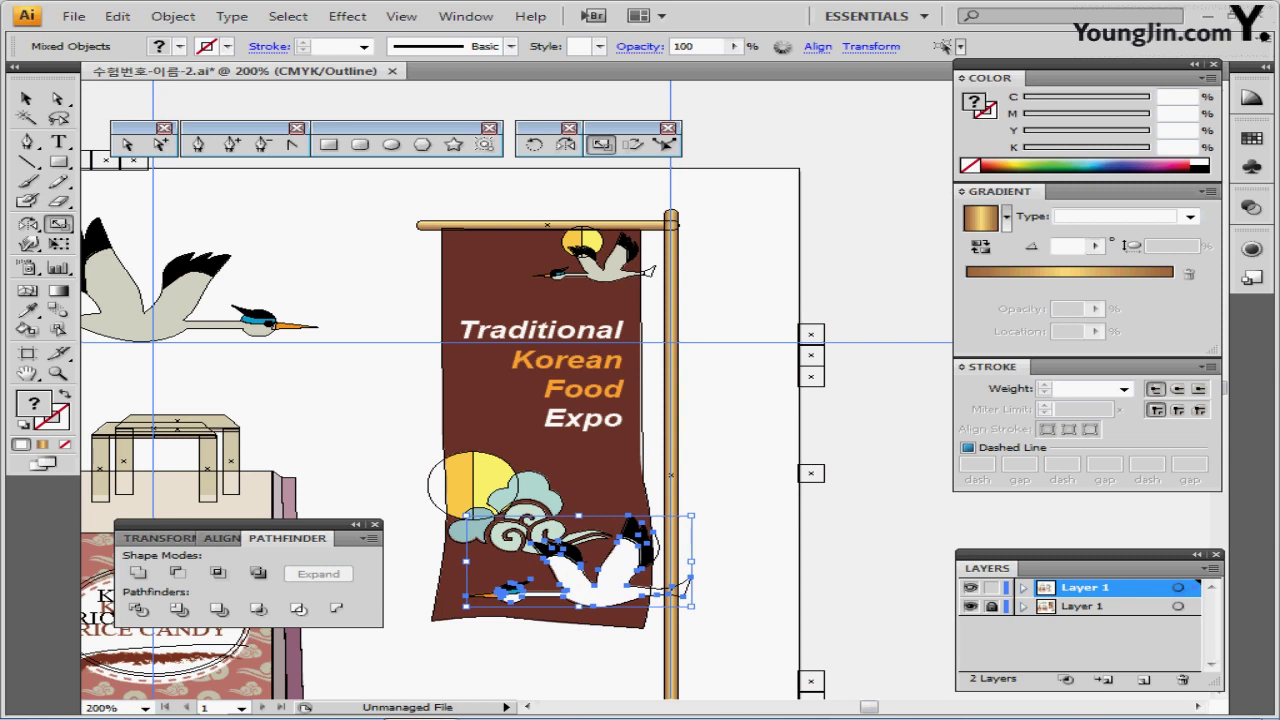
key(Right)
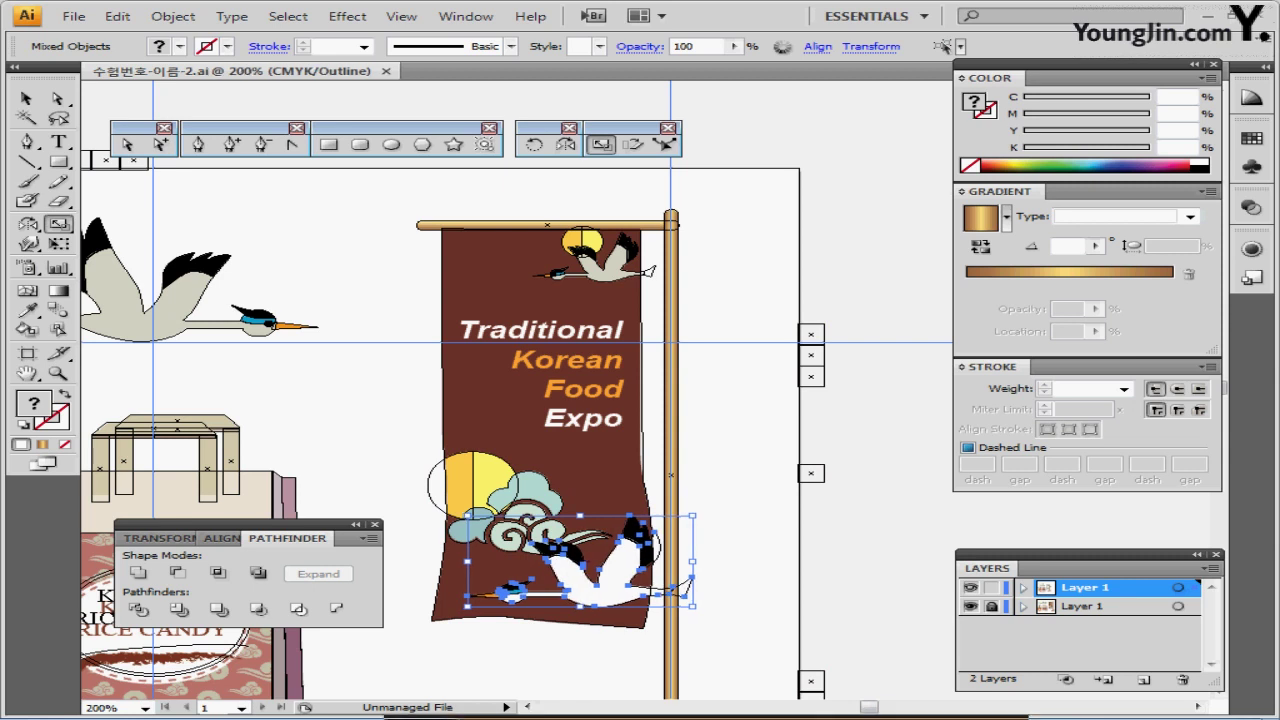
ctrl+click(970, 588)
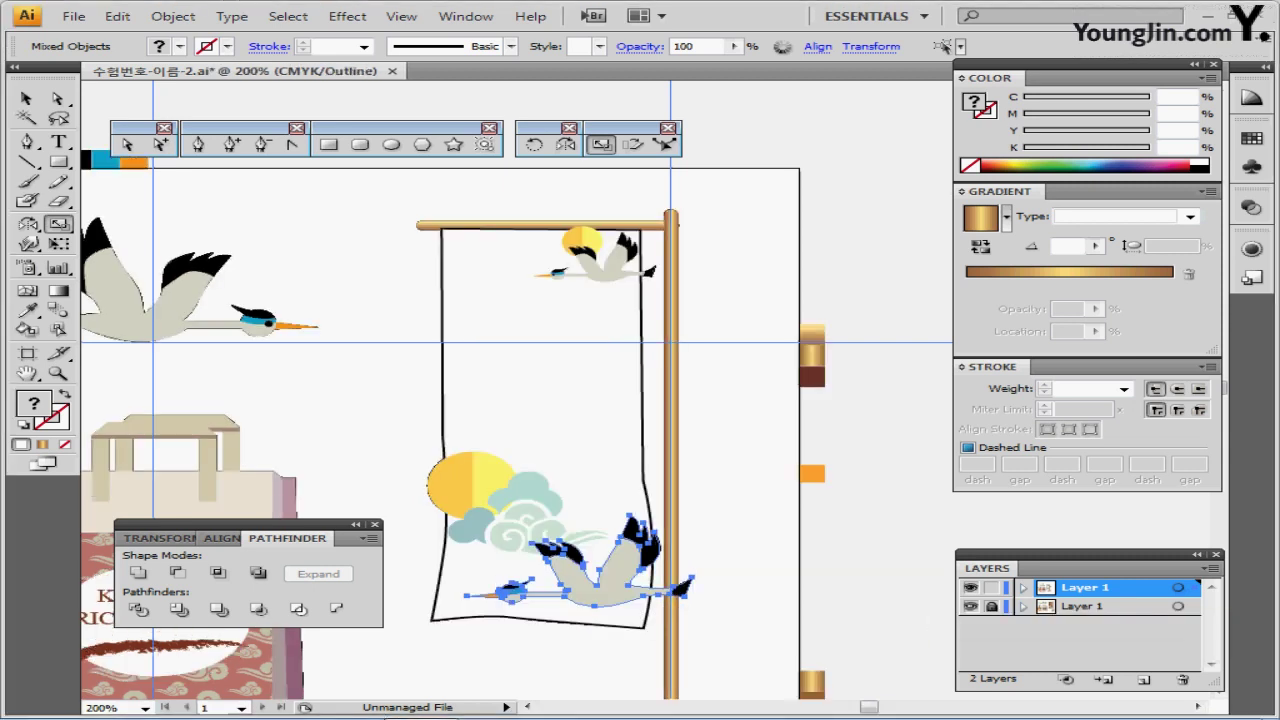
key(ctrl+y)
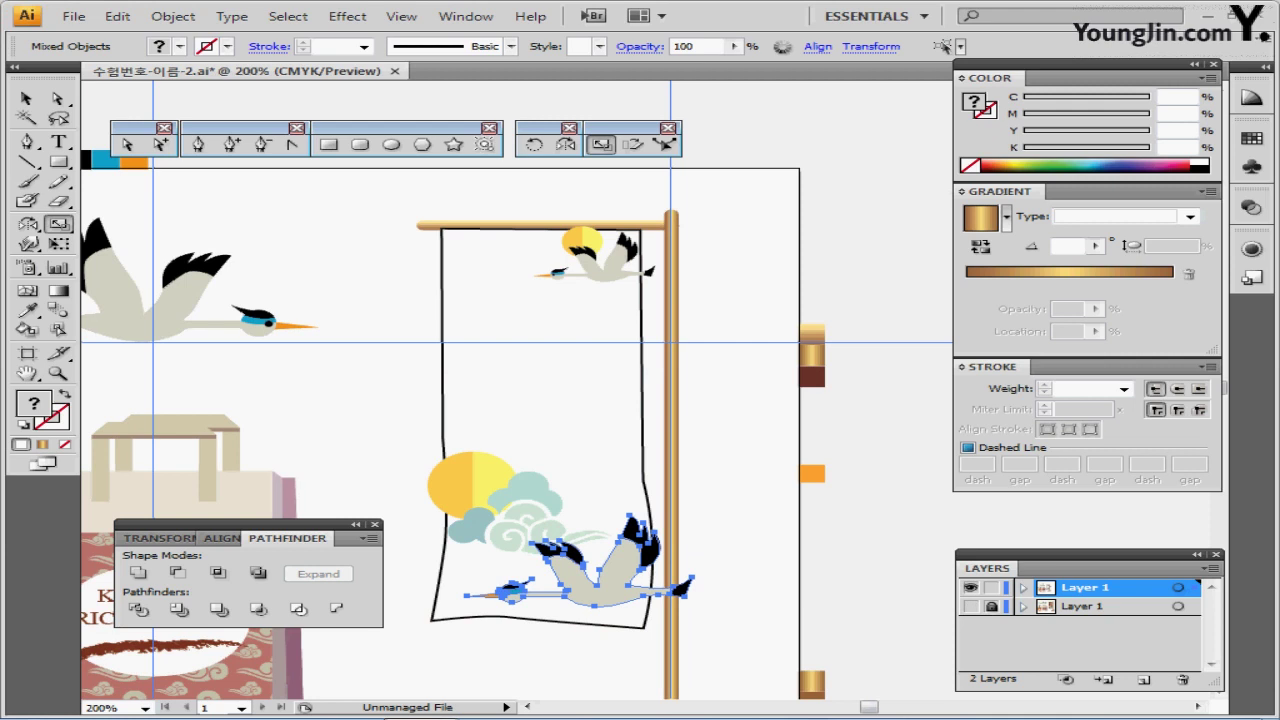
Step: Isolate the body path of the large crane at the banner's bottom, fill it with white, and leave isolation mode
key(ctrl+=)
key(ctrl+=)
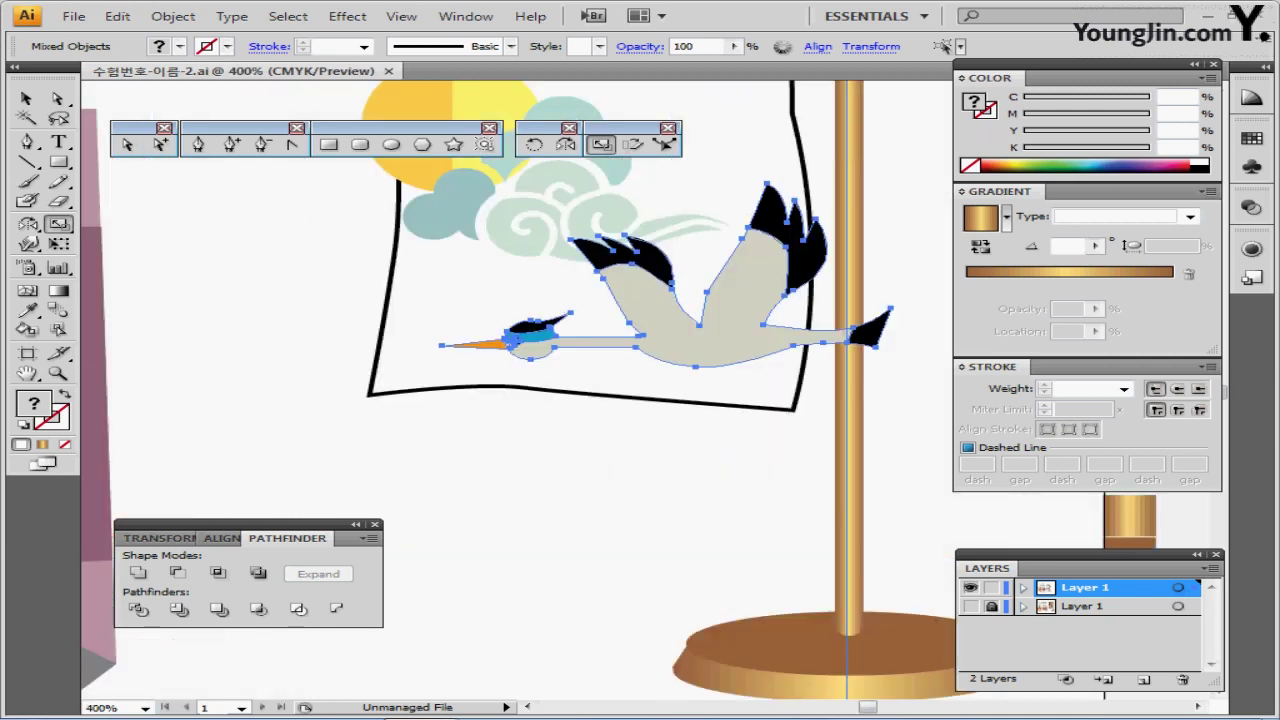
key(v)
double_click(786, 341)
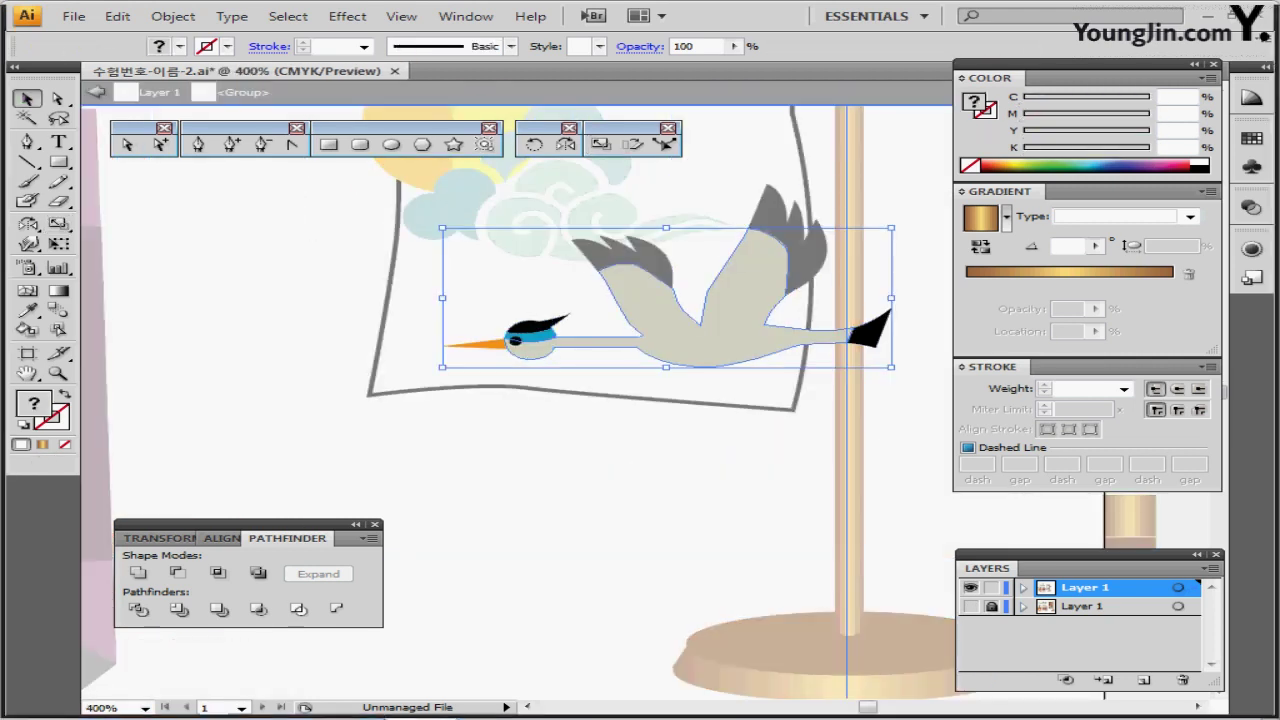
click(788, 343)
drag(680, 355, 662, 405)
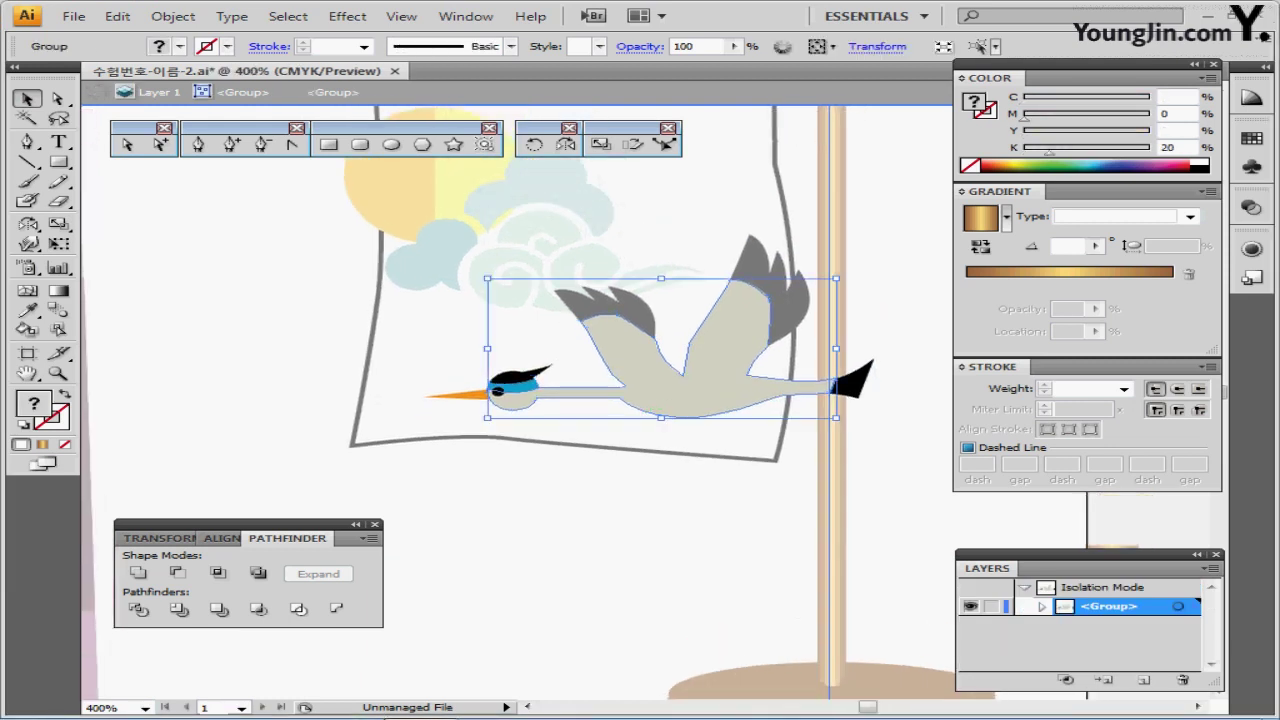
double_click(680, 388)
click(680, 388)
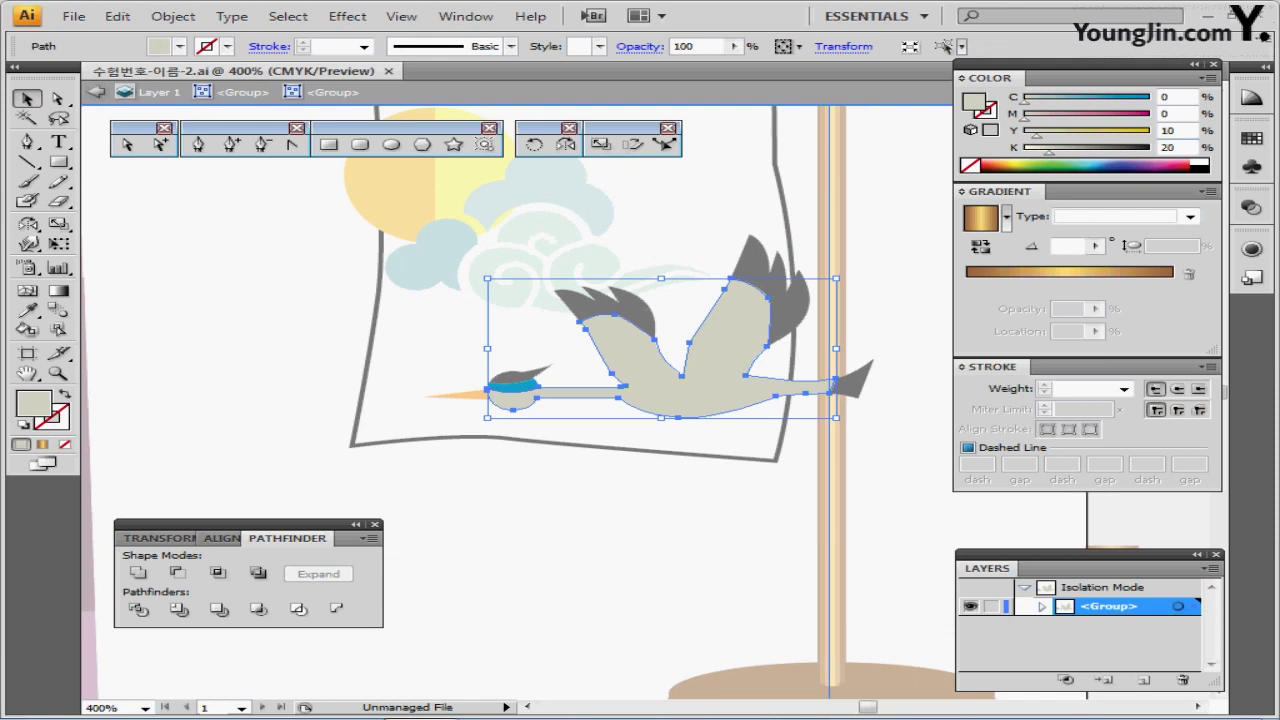
click(1199, 162)
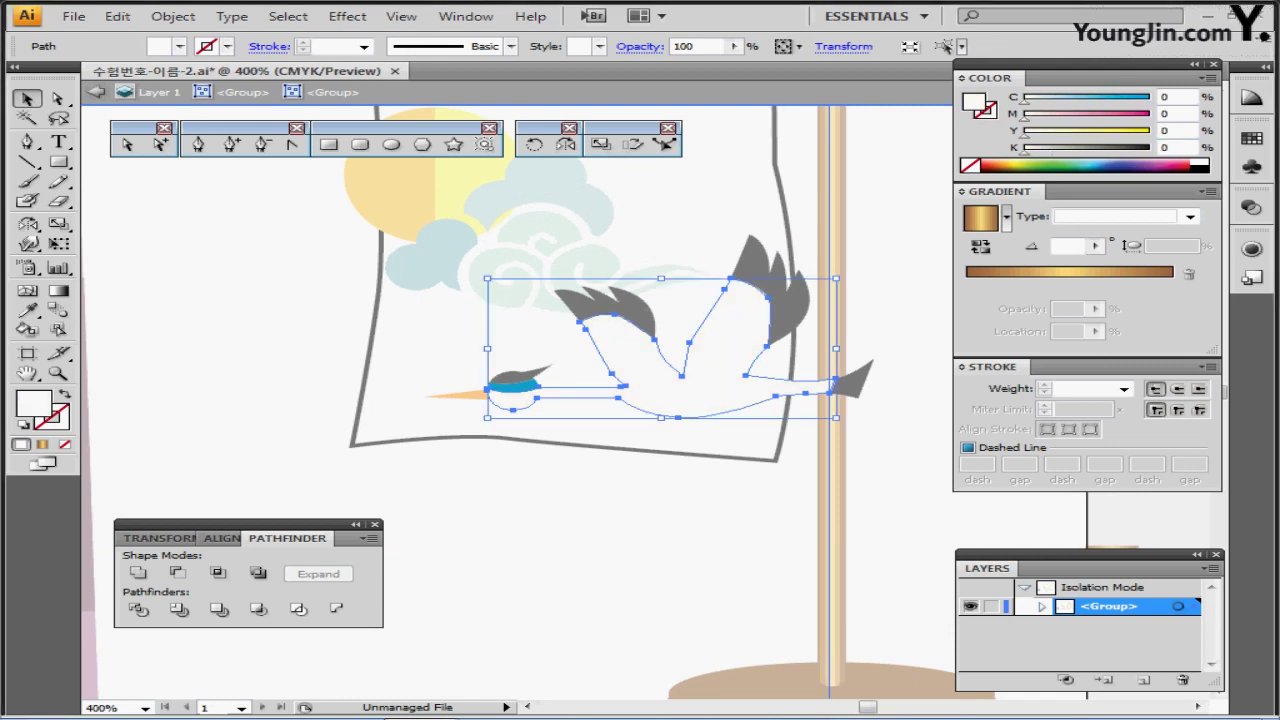
key(Escape)
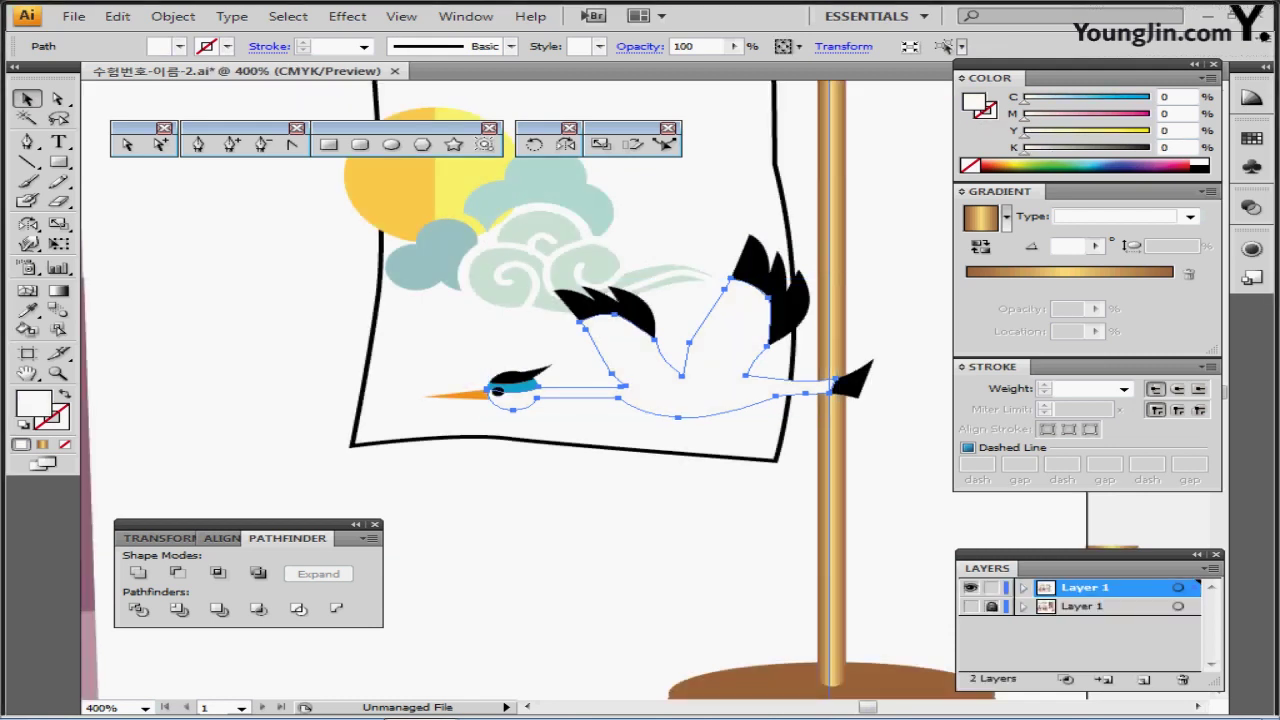
key(ctrl+minus)
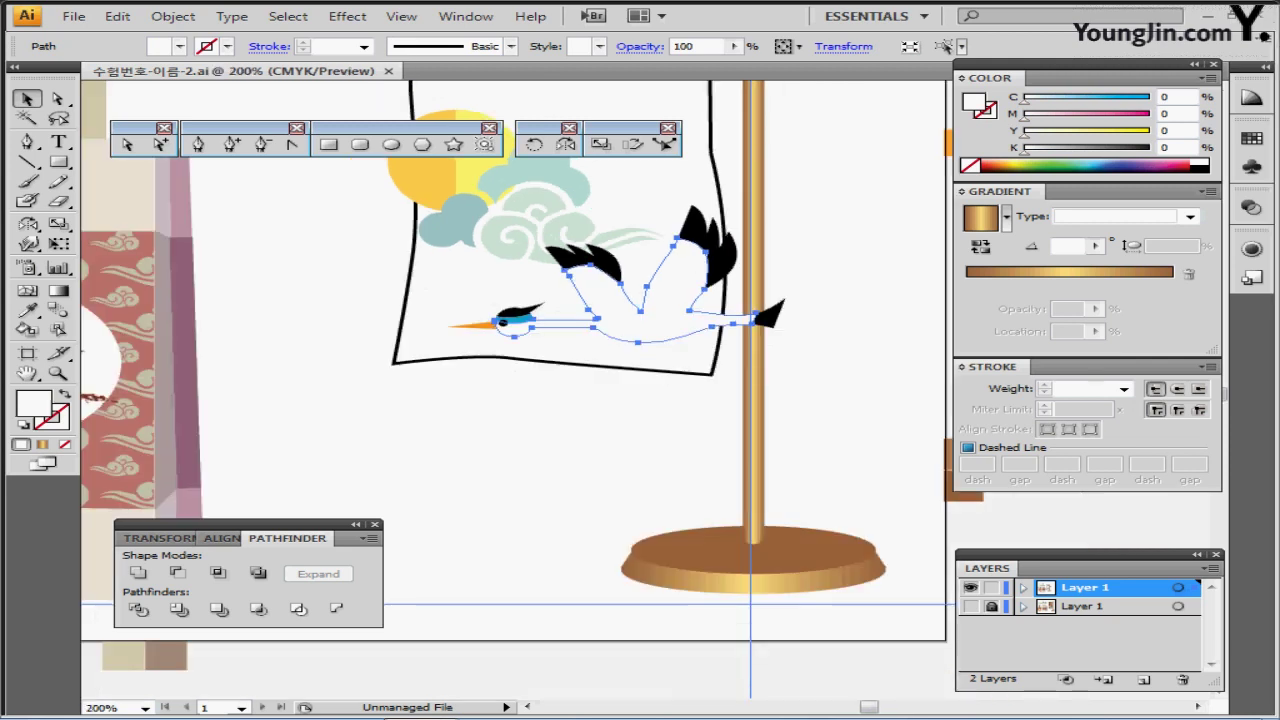
key(ctrl+minus)
scroll(518, 360, up, 1)
key(ctrl+shift+a)
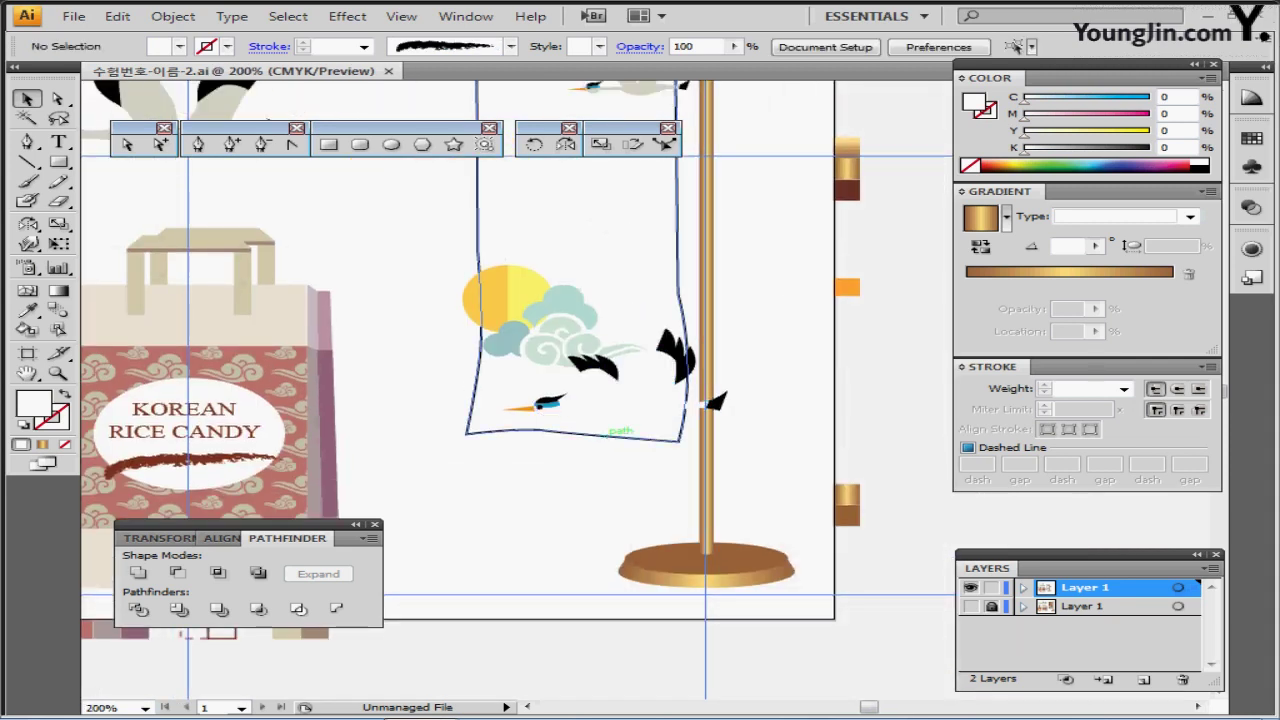
Step: Bring the banner's outline path to the front of the sun, cloud and crane motifs
drag(606, 436, 568, 464)
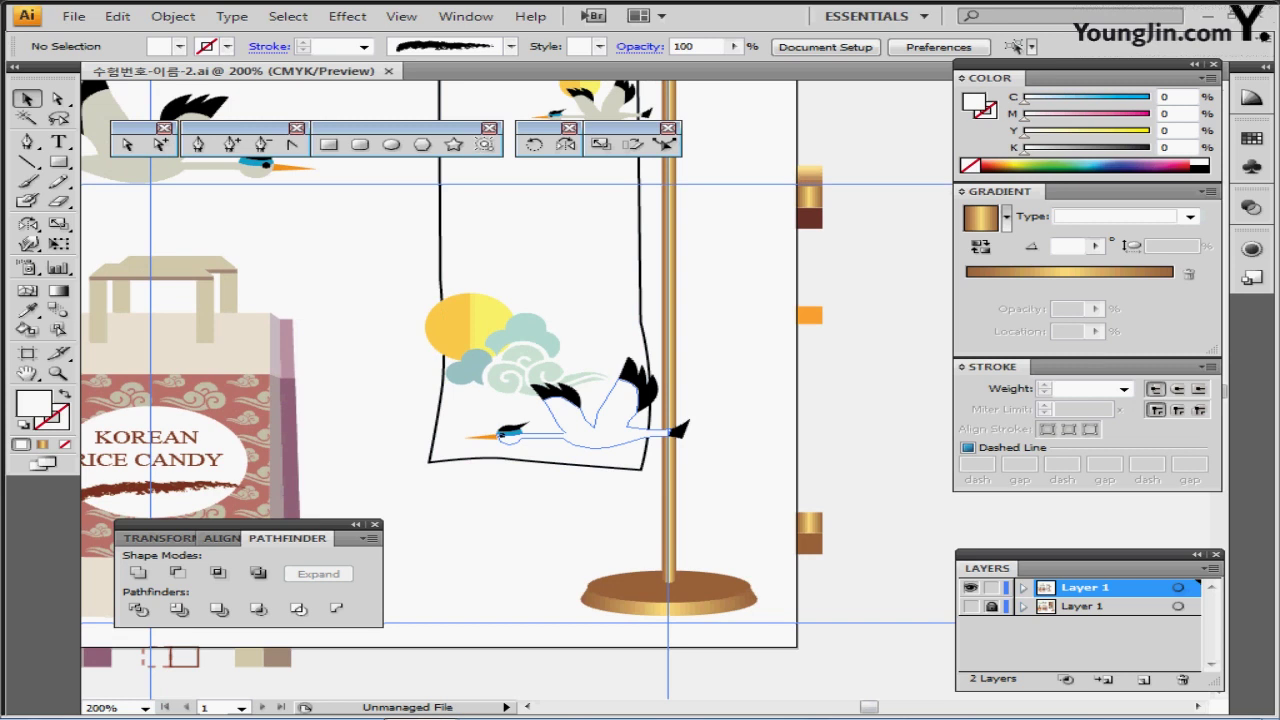
key(ctrl+minus)
drag(600, 425, 606, 493)
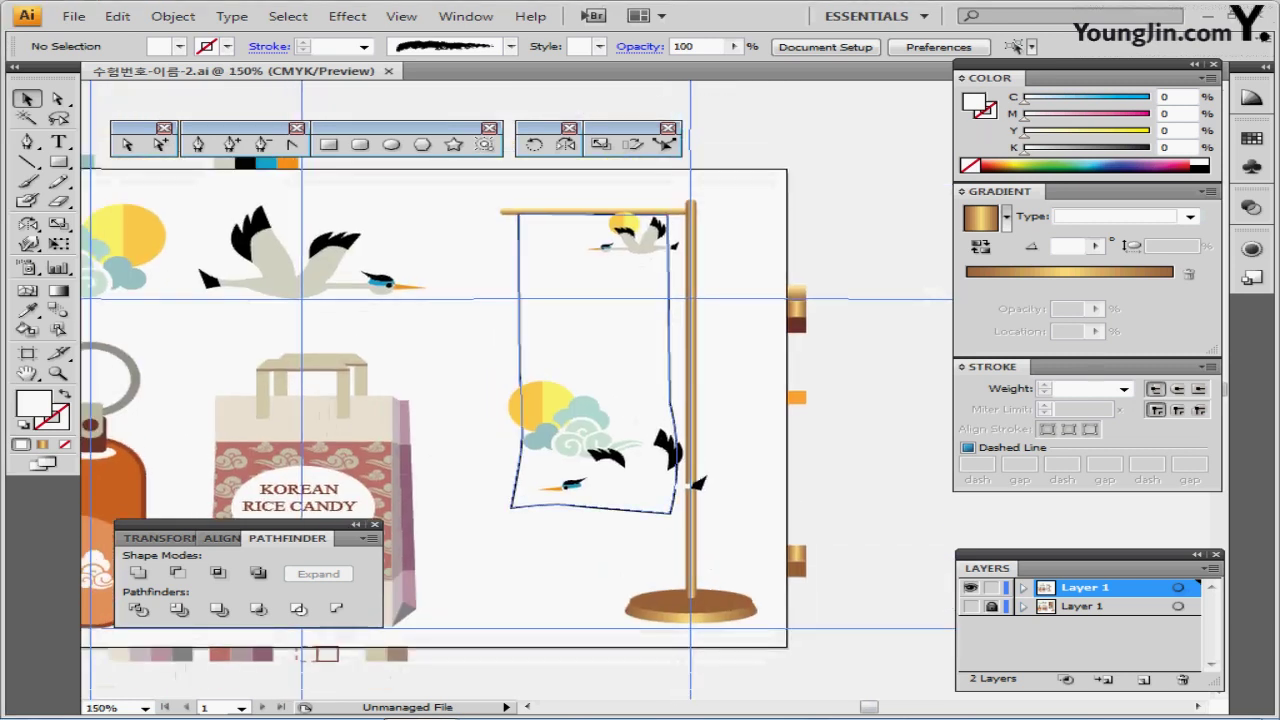
click(520, 371)
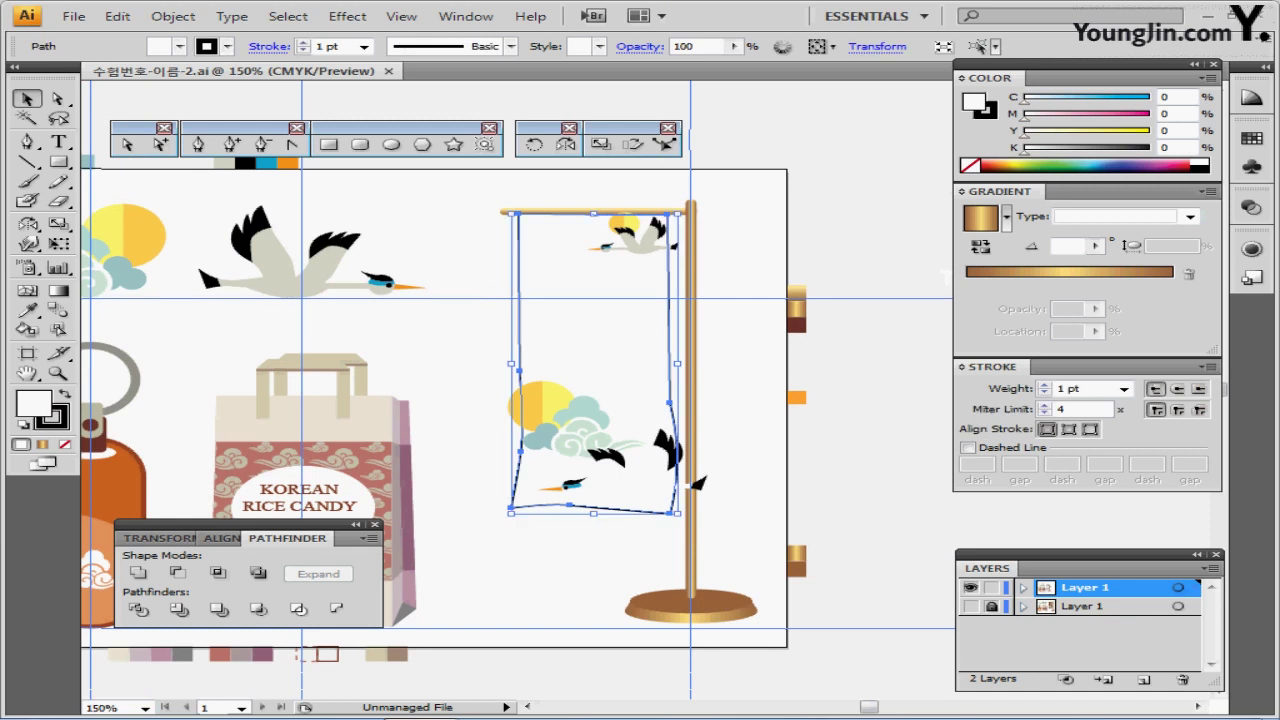
right_click(560, 305)
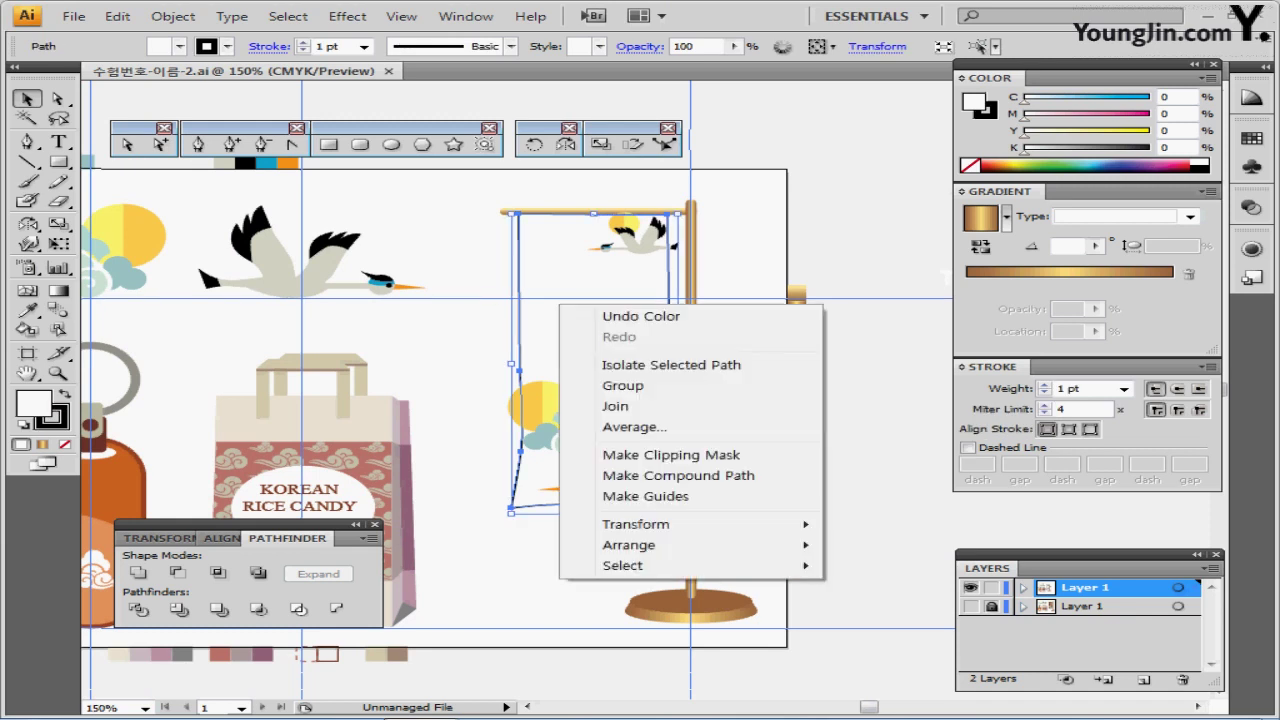
mouse_move(640, 545)
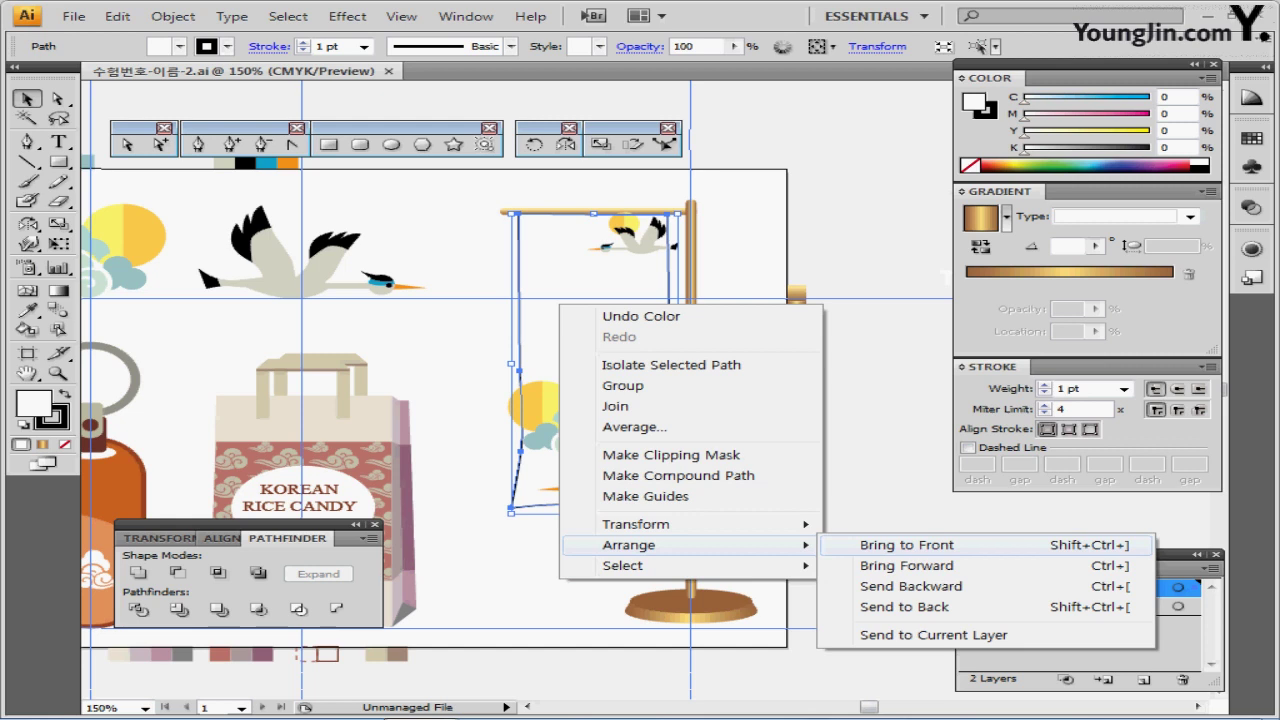
click(900, 545)
Step: Make a clipping mask from the banner outline and the sun, cloud and crane motifs on it
drag(480, 232, 678, 513)
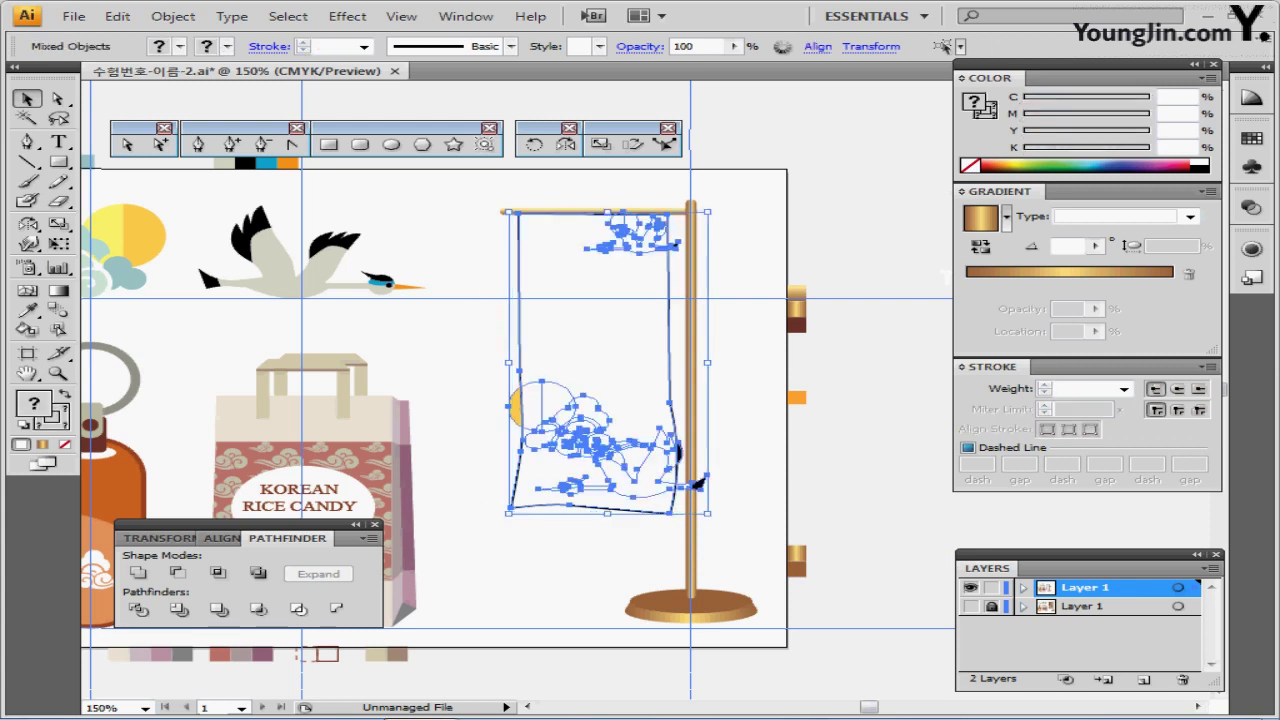
right_click(545, 291)
click(640, 370)
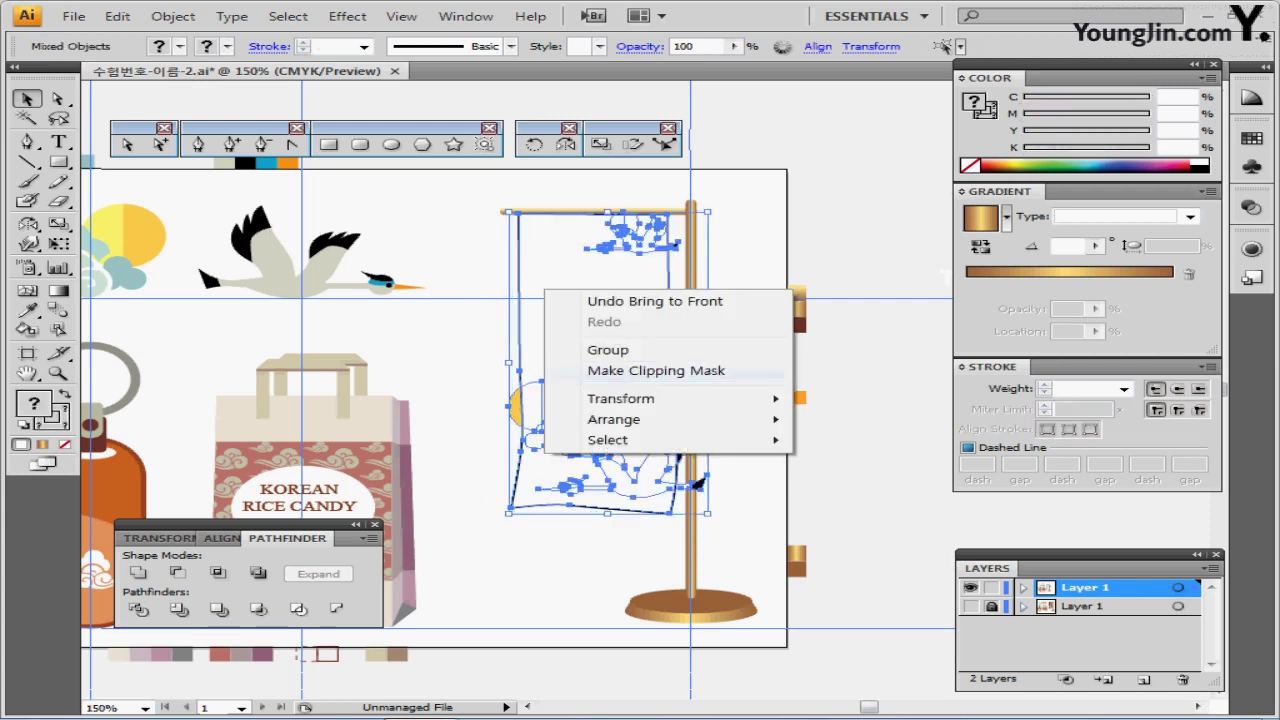
click(745, 375)
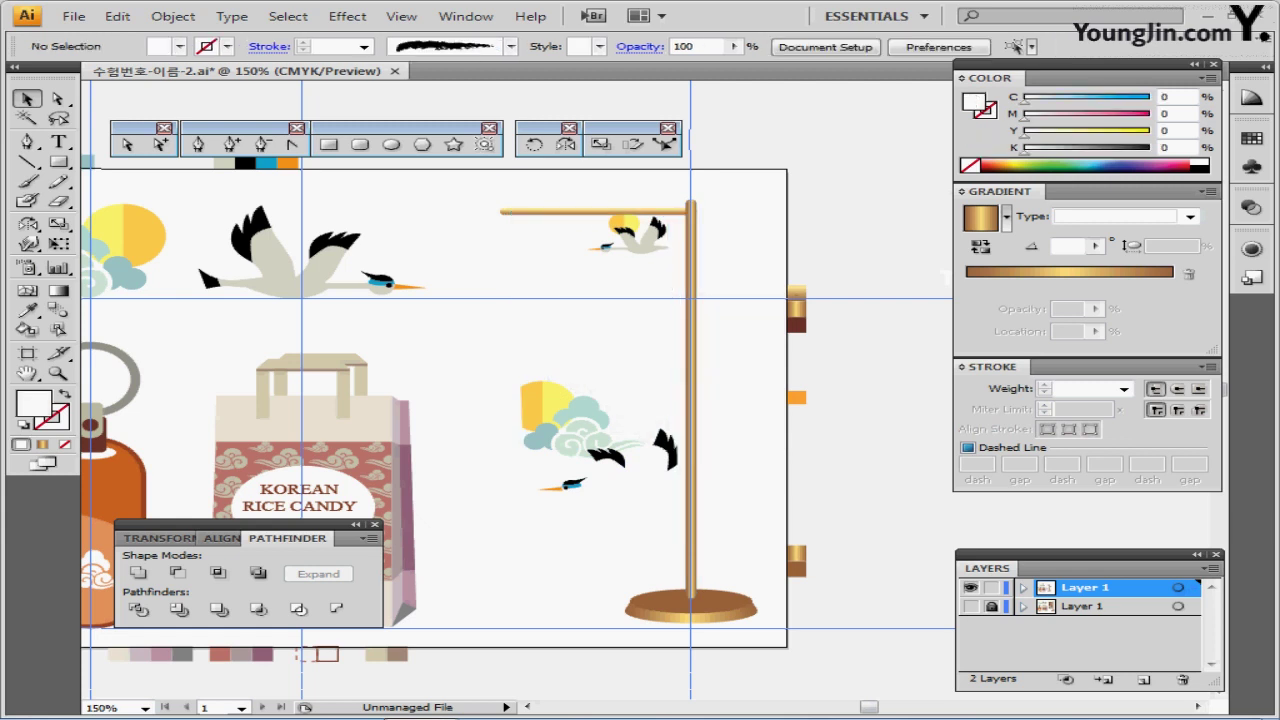
Step: Isolate the banner's clipping path and fill it with the brown sampled from the swatch beside the artboard (C30 M60 Y80 K20)
click(519, 316)
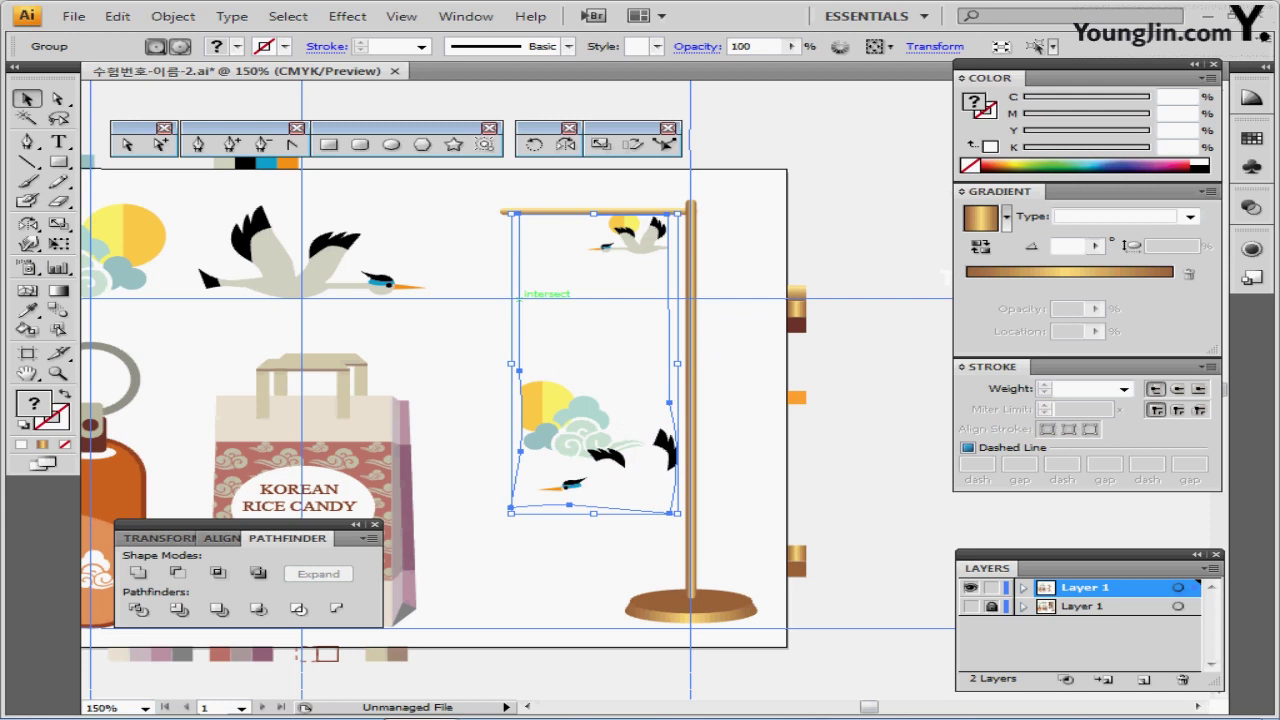
double_click(516, 298)
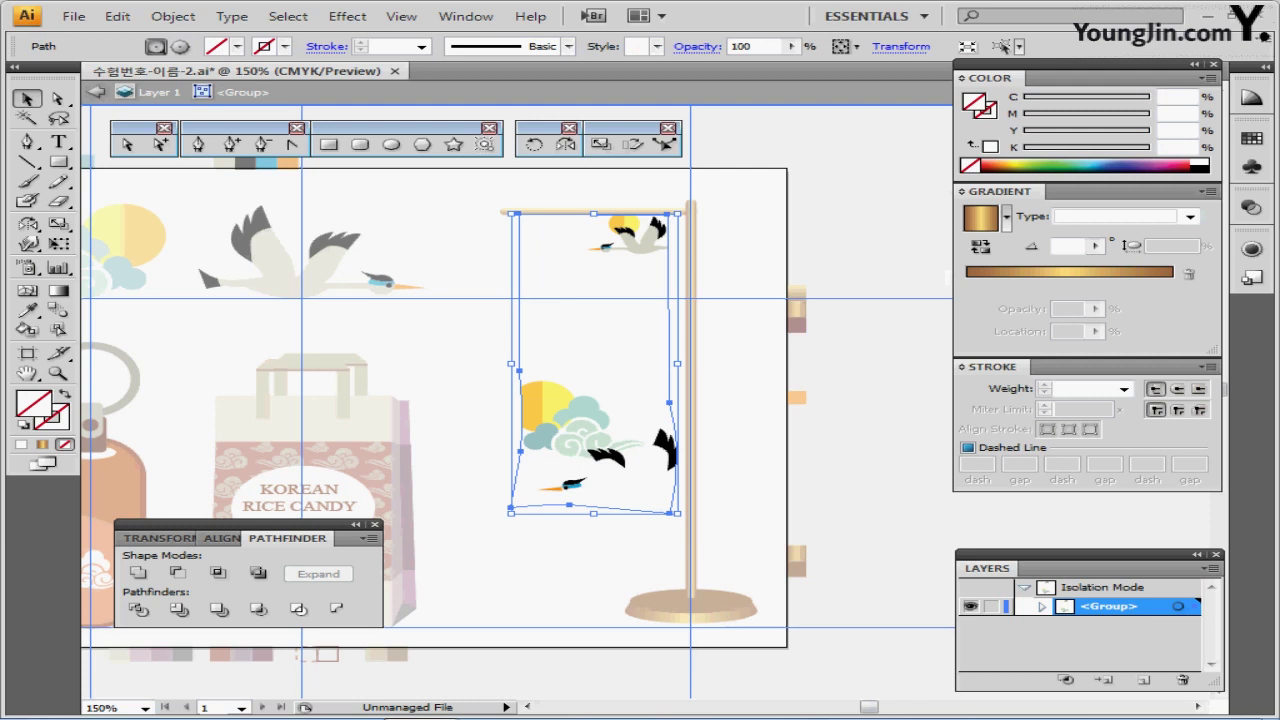
key(i)
click(797, 569)
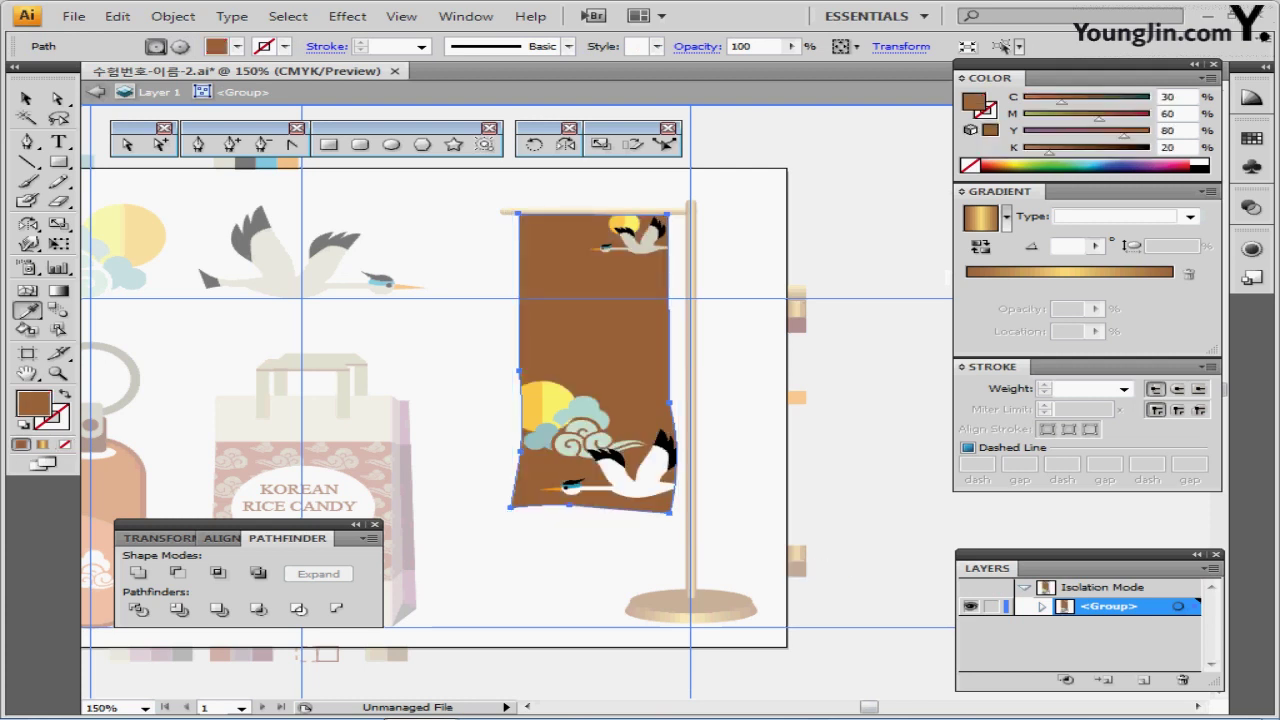
Step: Leave isolation mode, fill the banner with the dark brown swatch beside the artboard (C40 M80 Y80 K40), deselect it, and save the document
key(ctrl)
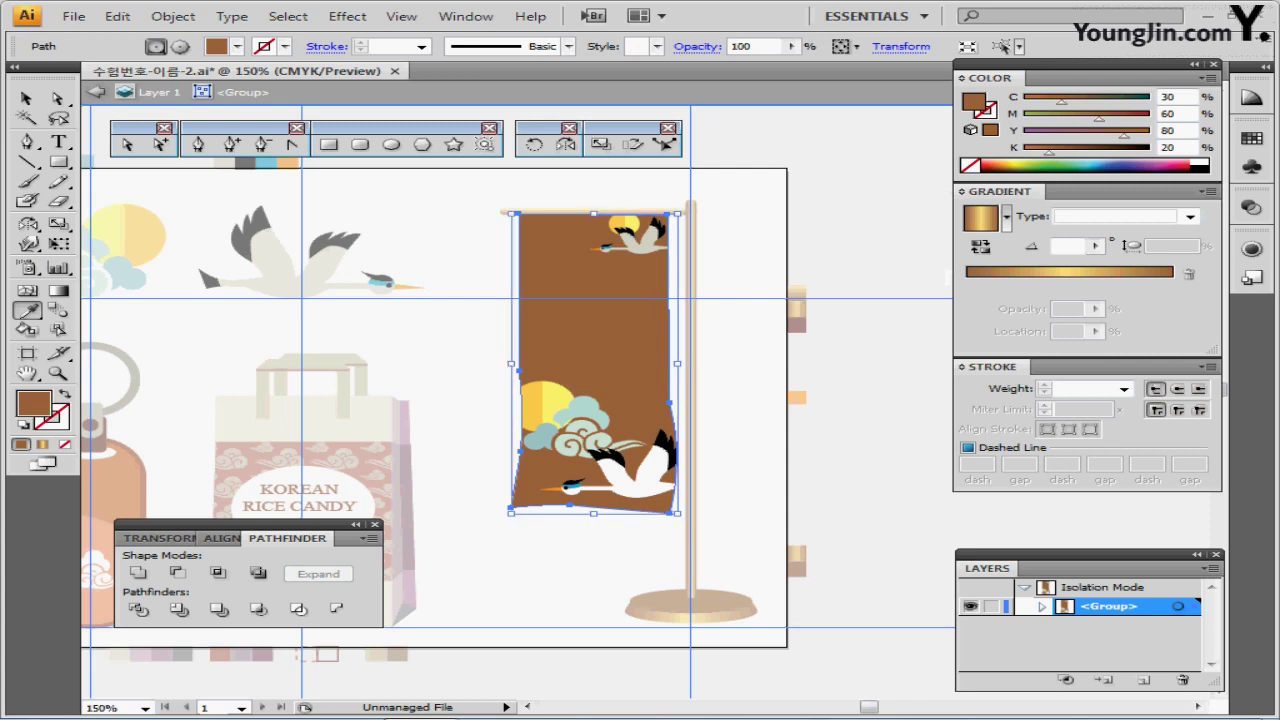
key(Escape)
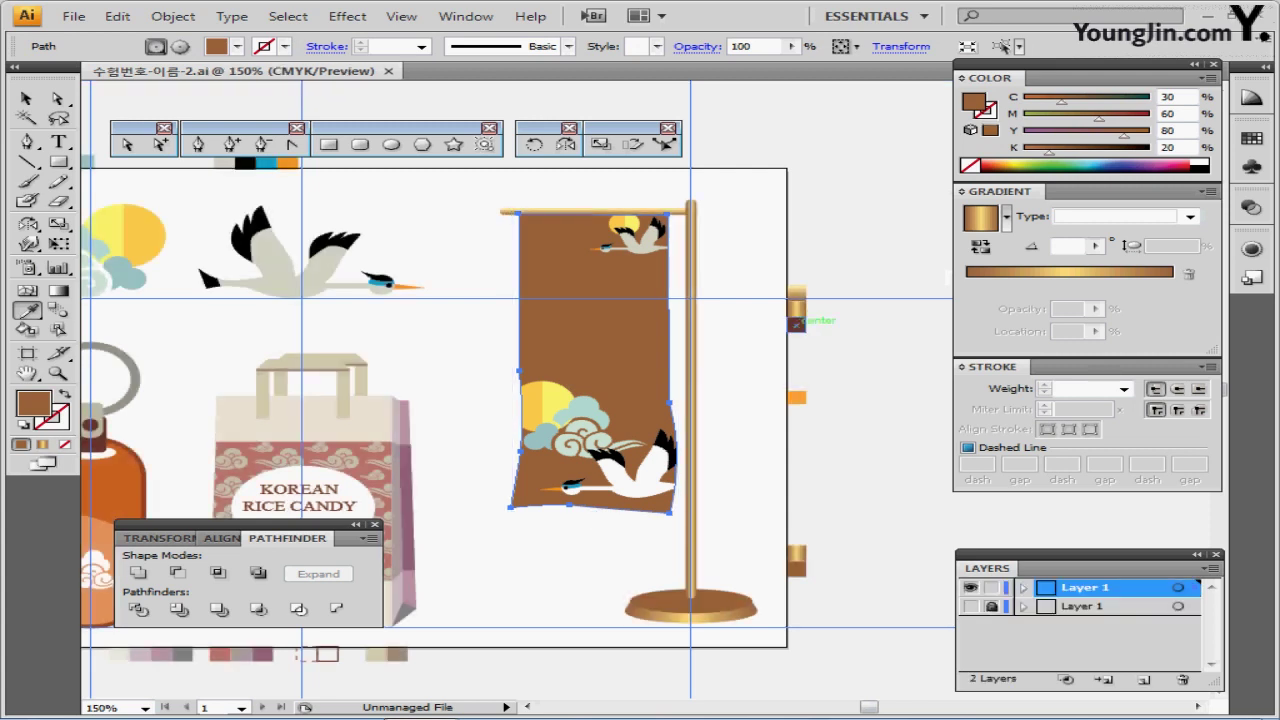
click(797, 324)
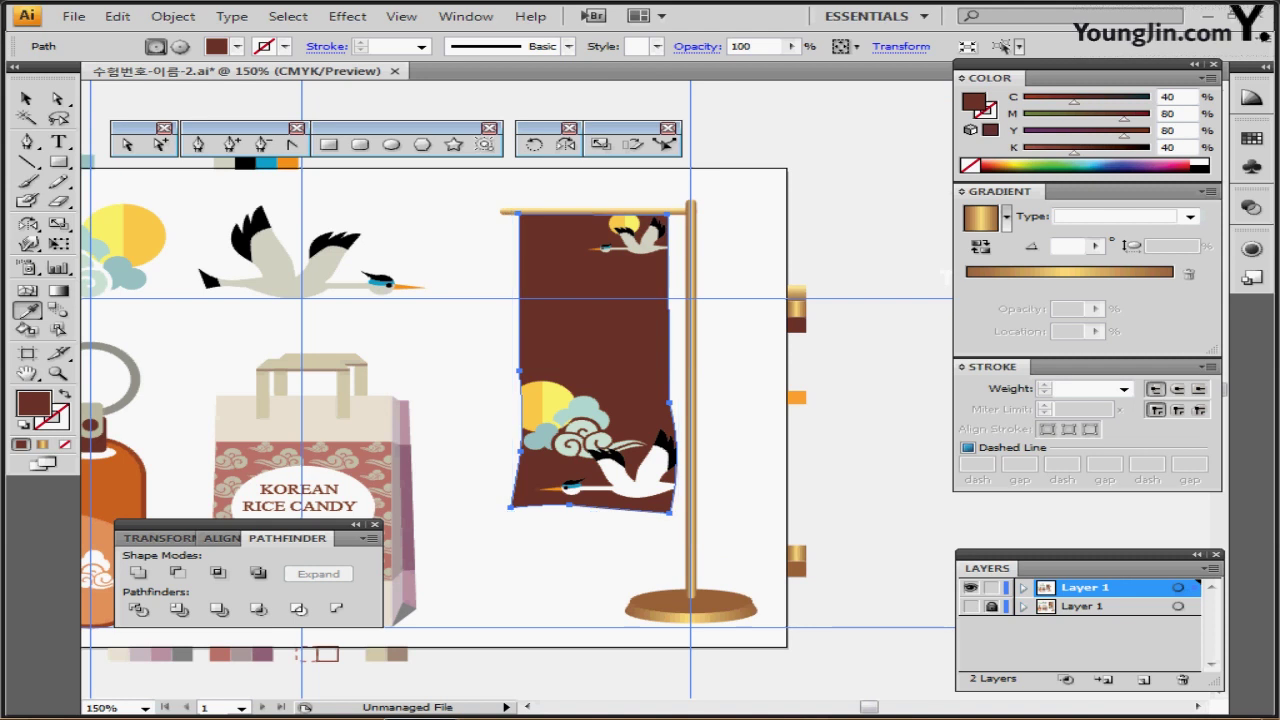
key(ctrl+shift+a)
ctrl+click(732, 478)
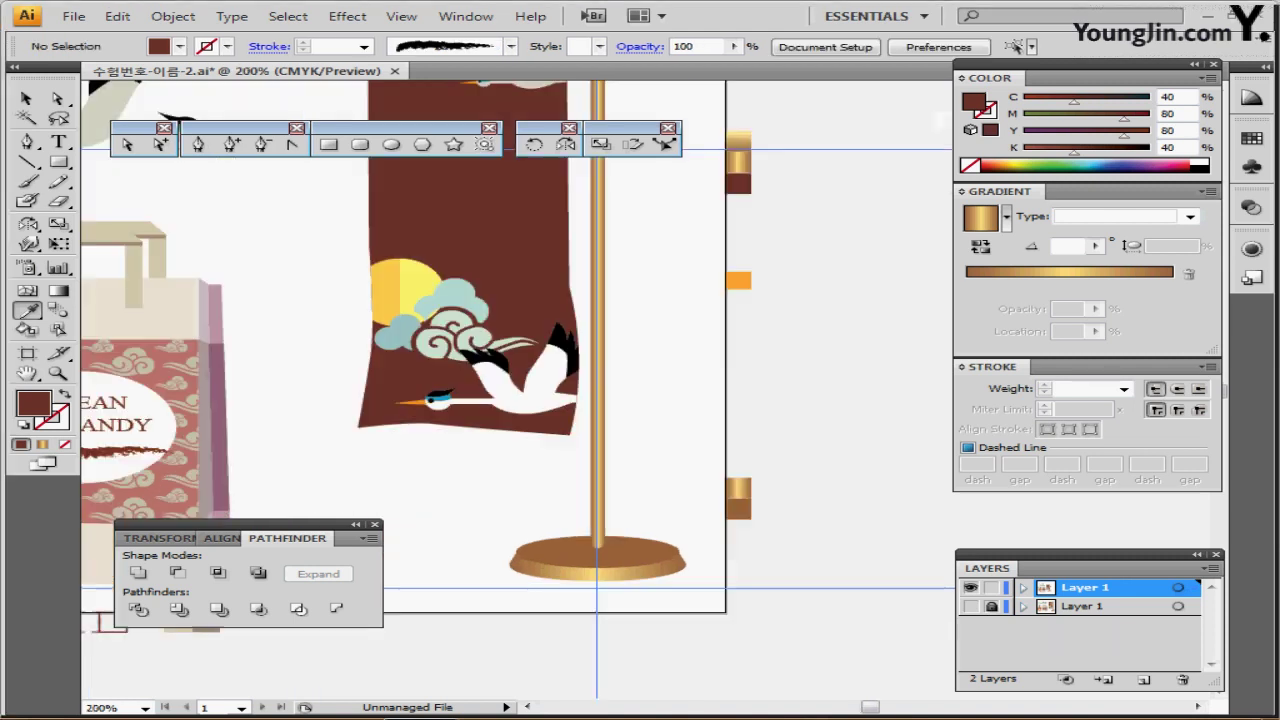
drag(608, 396, 830, 424)
ctrl+click(767, 495)
key(ctrl+s)
Step: Move the white "Traditional Korean Food Expo" text onto the banner above the sun and clouds, nudge it slightly right, and check its paragraph alignment
ctrl+alt+click(738, 440)
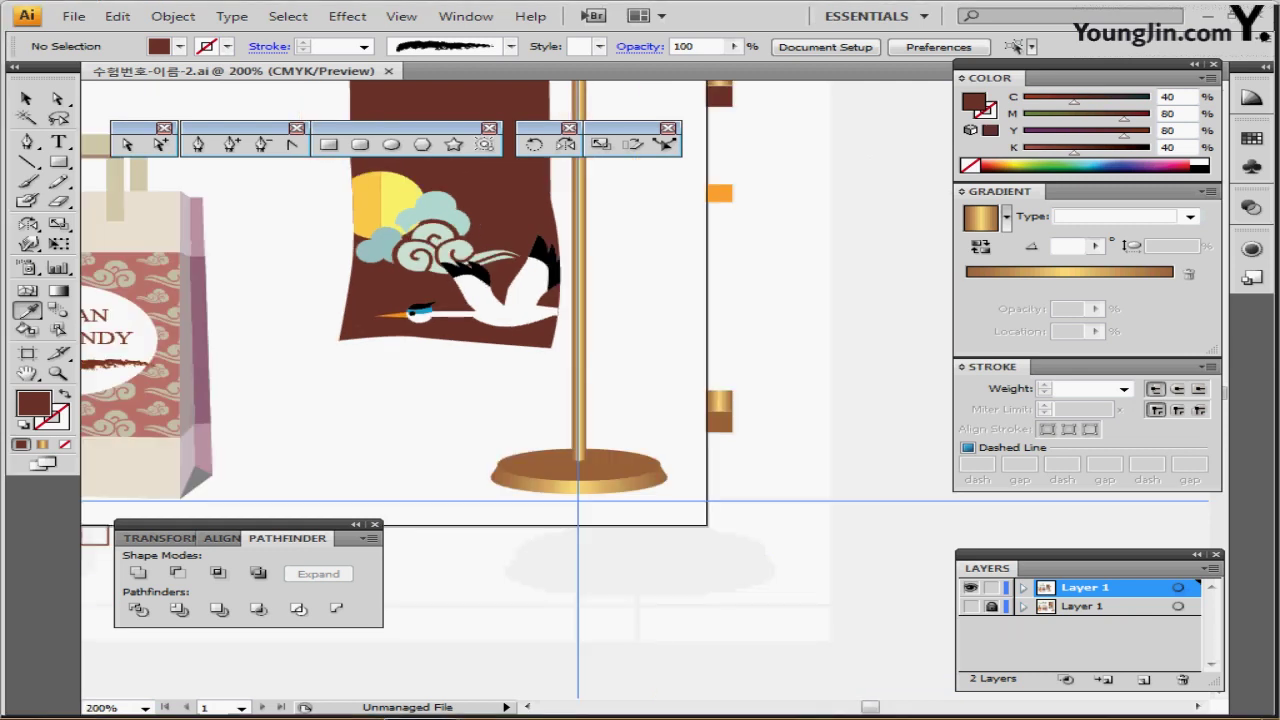
drag(738, 440, 815, 630)
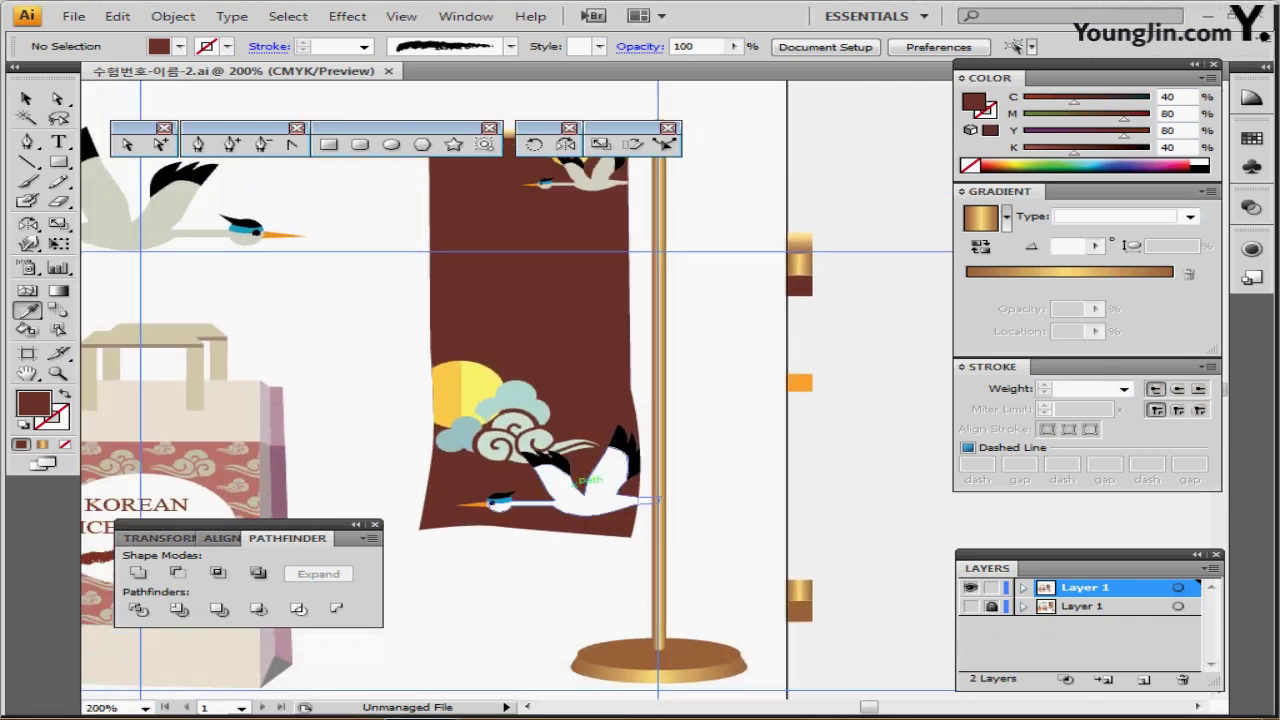
key(ctrl+minus)
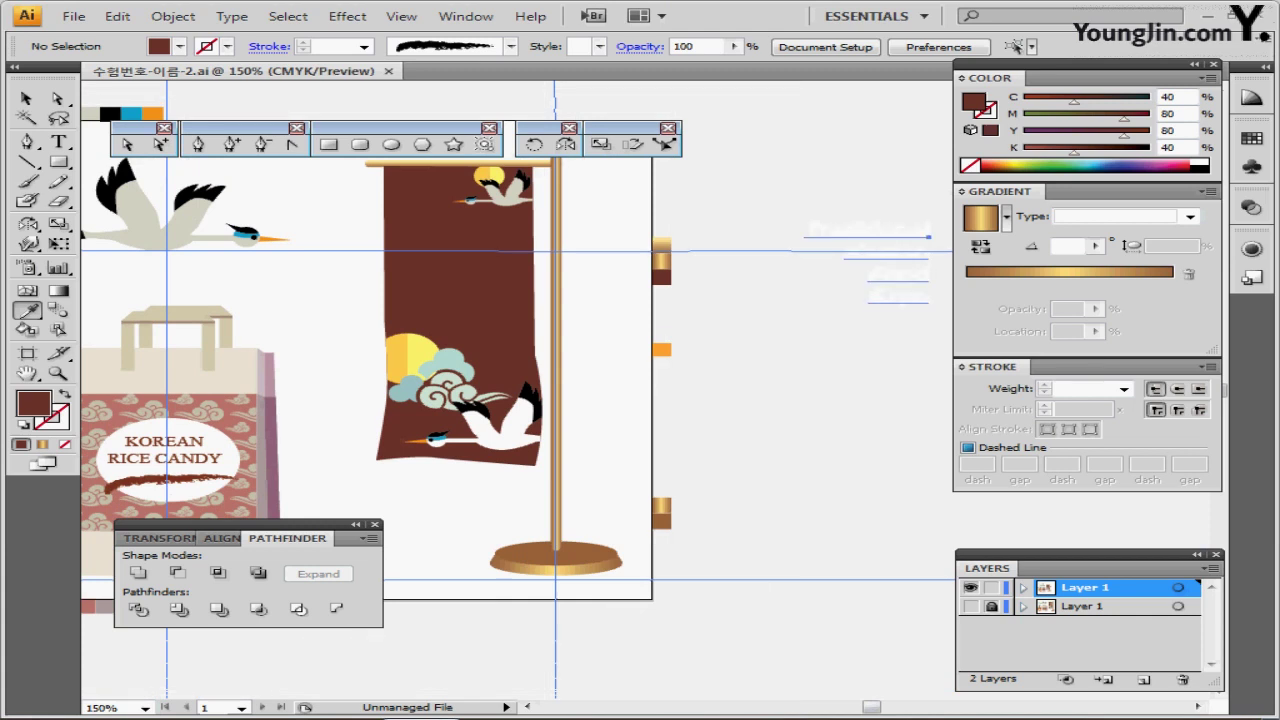
drag(900, 293, 487, 307)
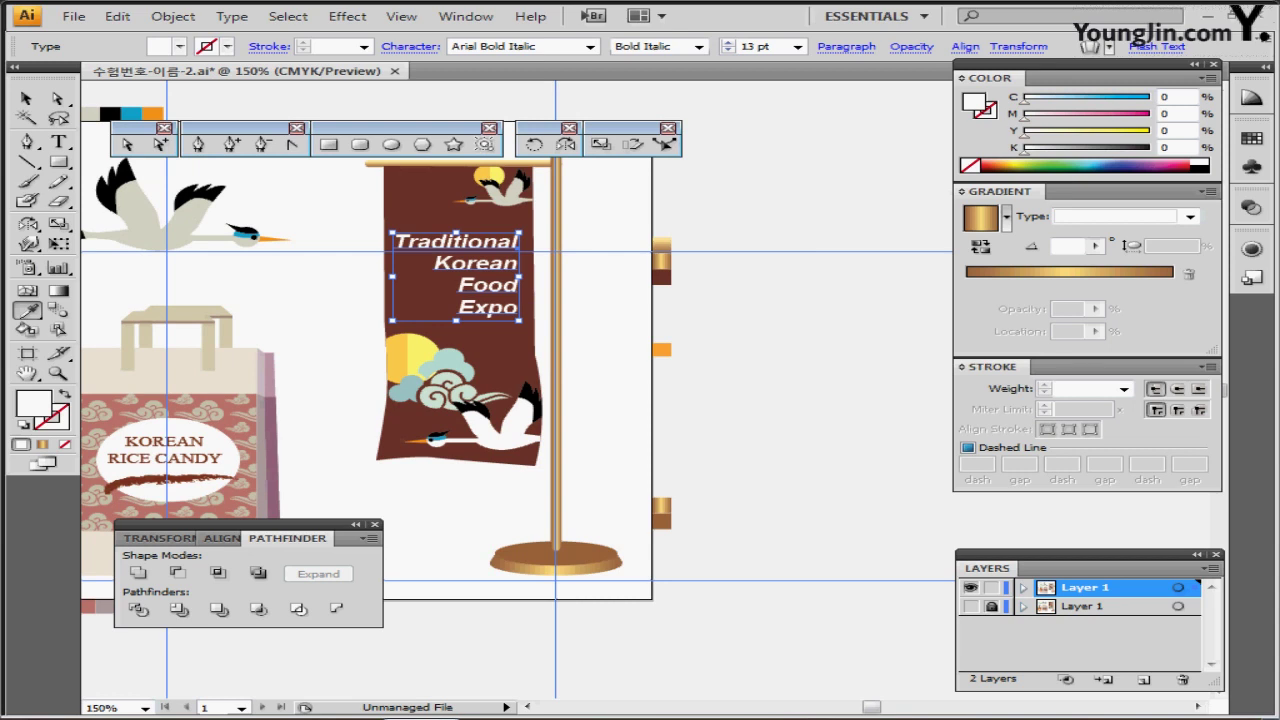
key(ctrl+s)
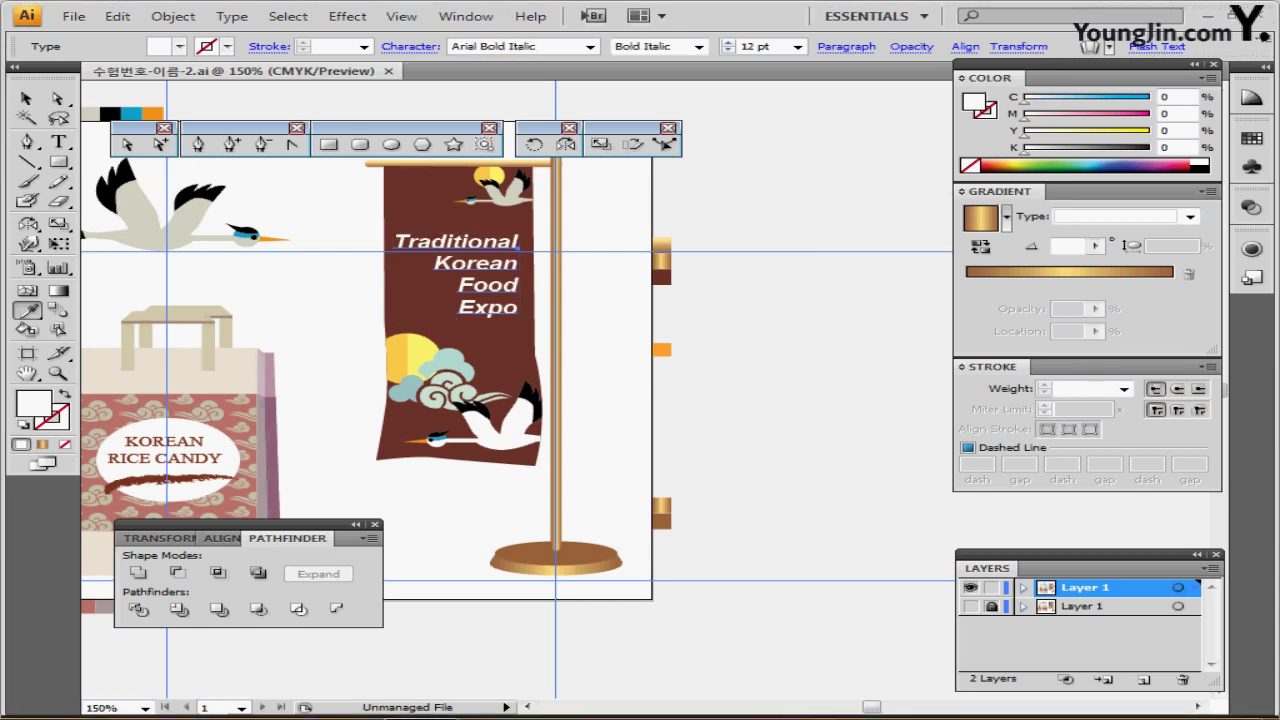
key(Right)
key(Right)
key(Right)
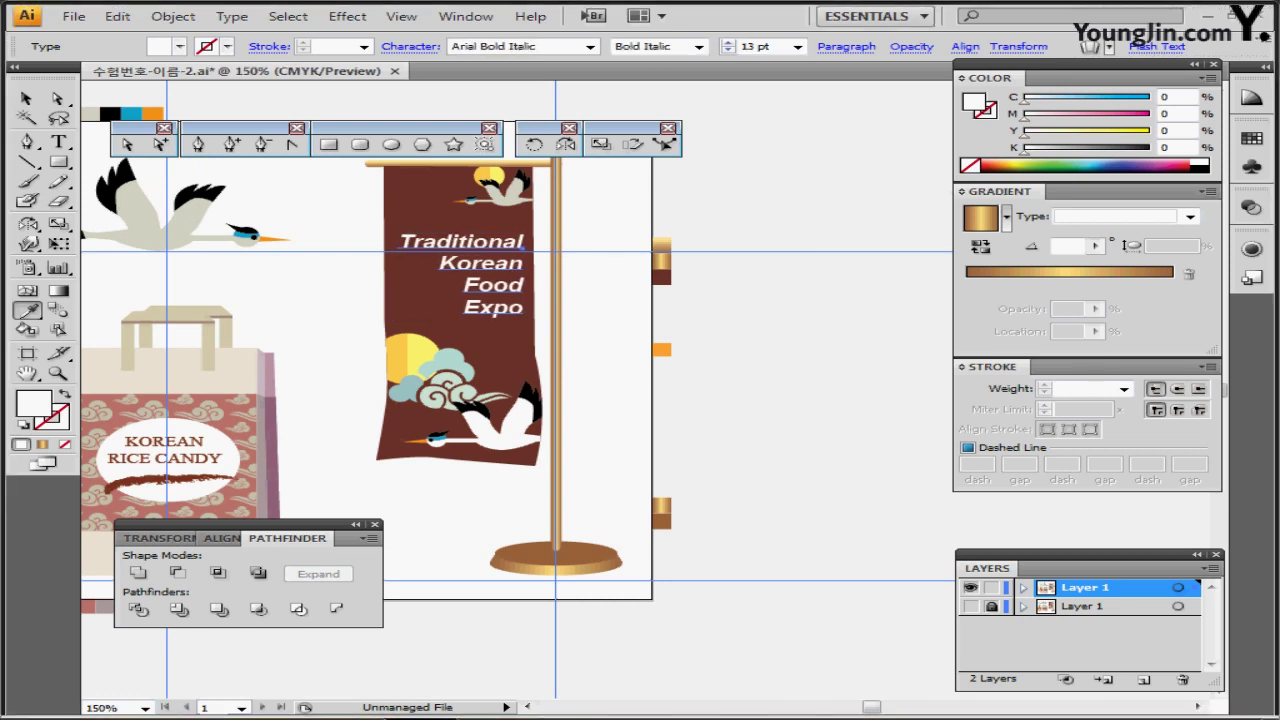
click(846, 46)
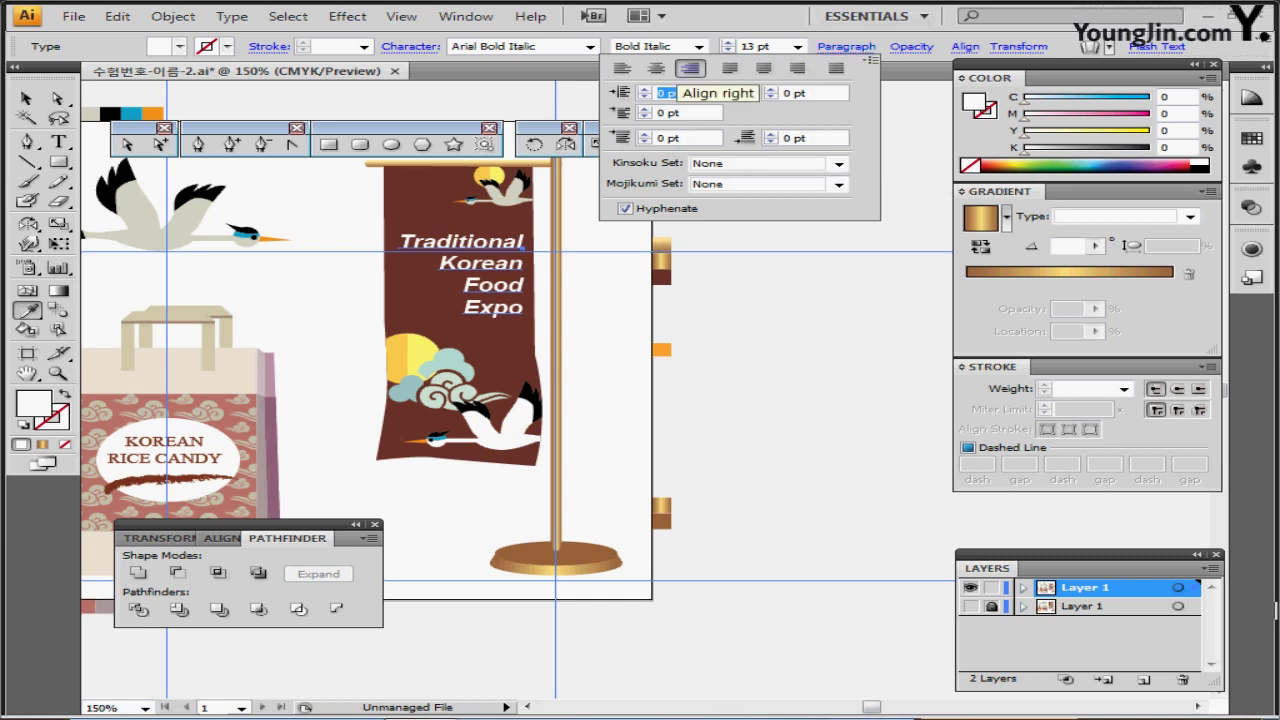
key(Escape)
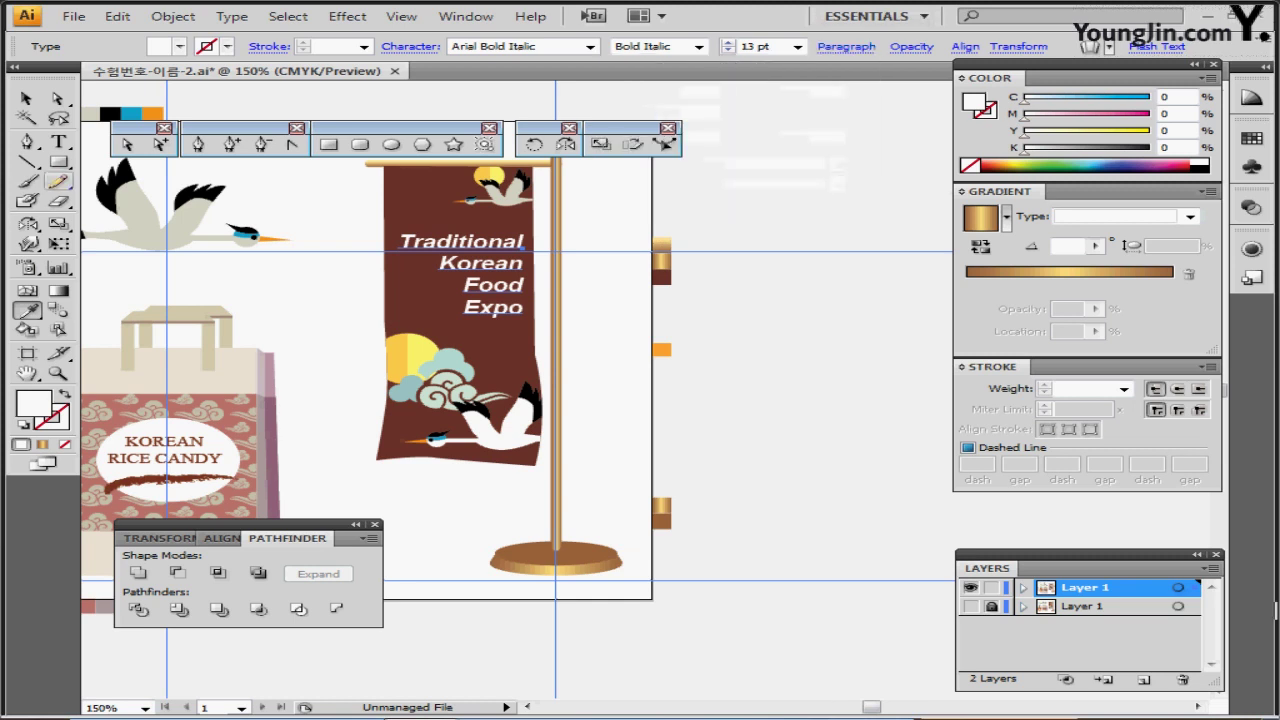
Step: Recolor the words "Korean Food" in the banner text with the orange swatch beside the artboard (C0 M40 Y90 K0) and deselect the text
click(58, 141)
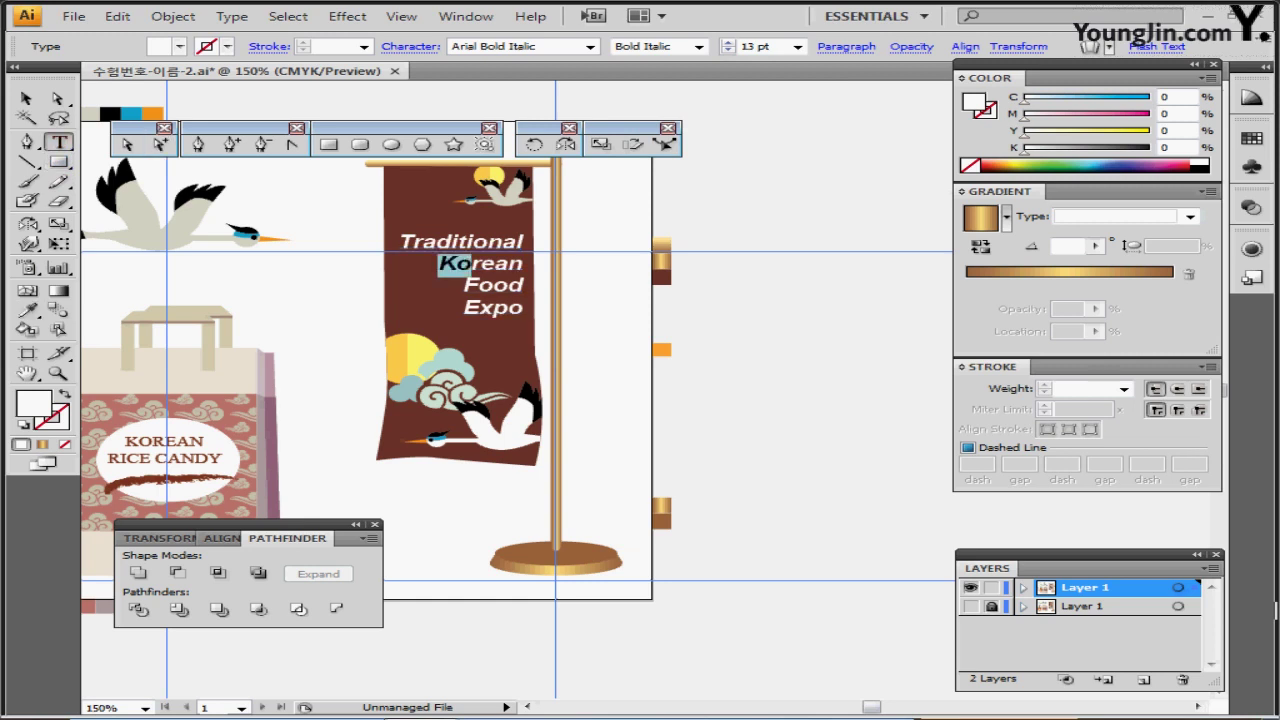
drag(438, 263, 527, 292)
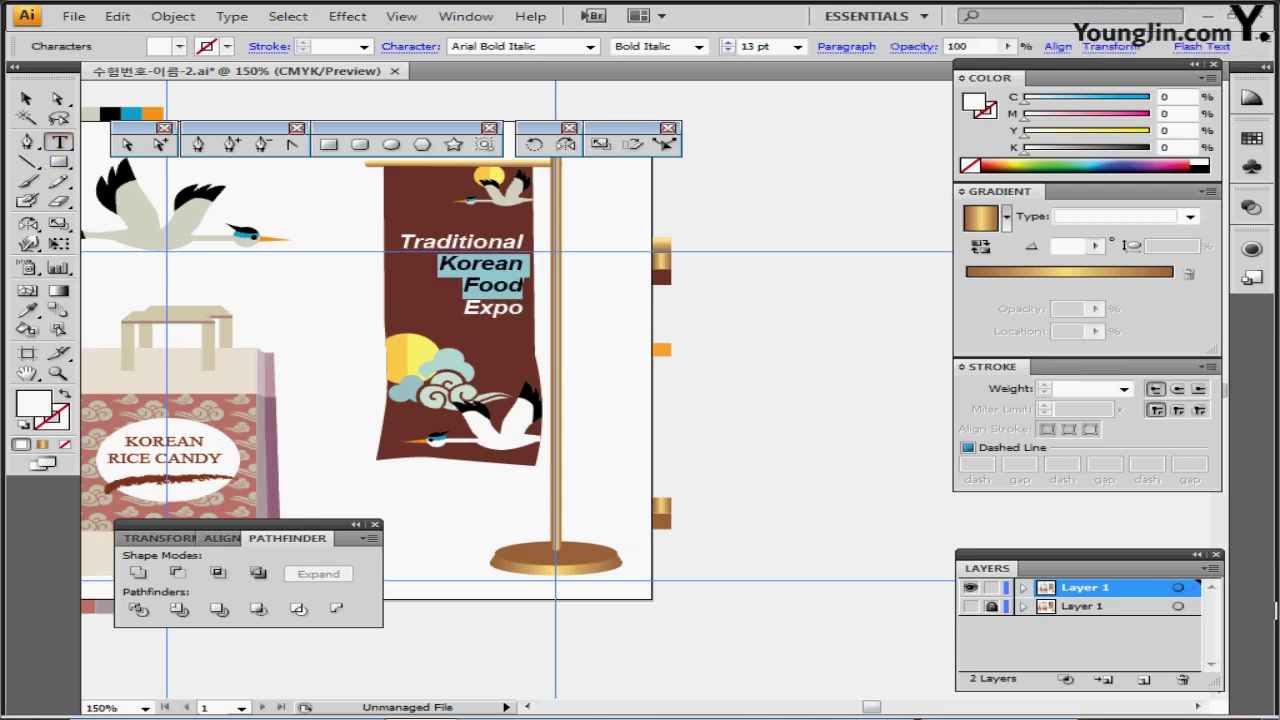
key(i)
click(661, 349)
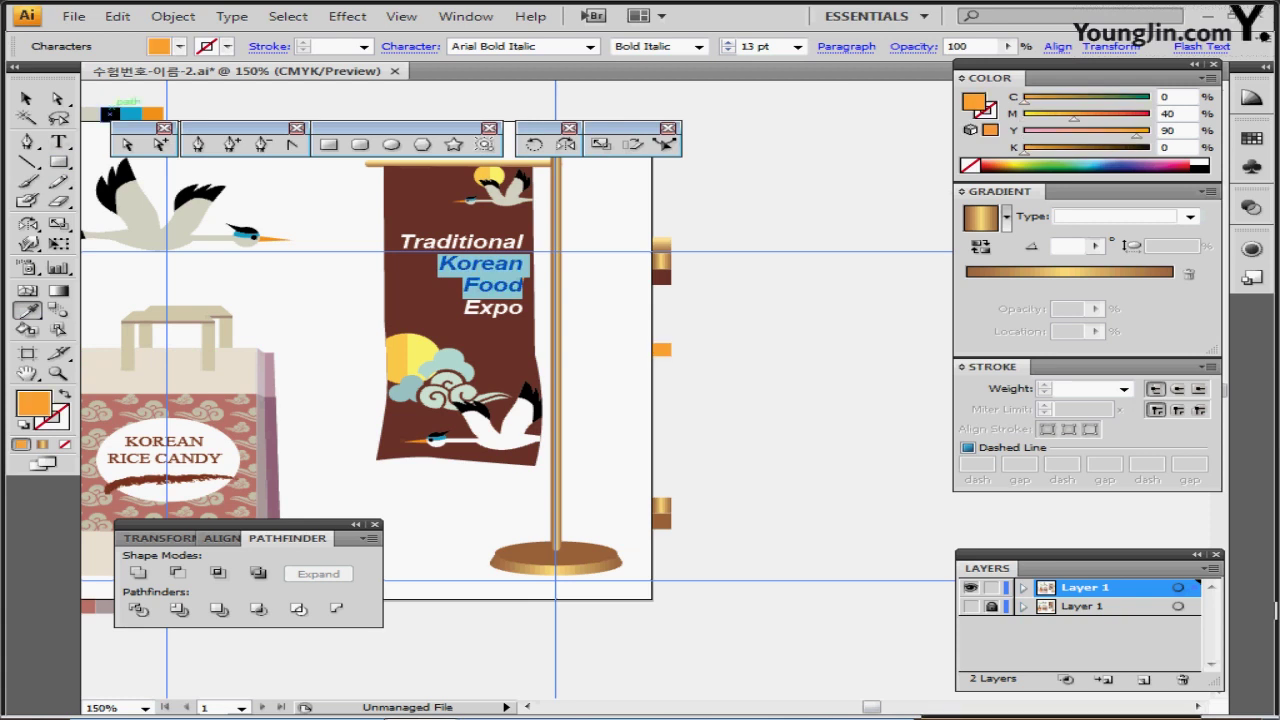
click(27, 98)
key(ctrl+shift+a)
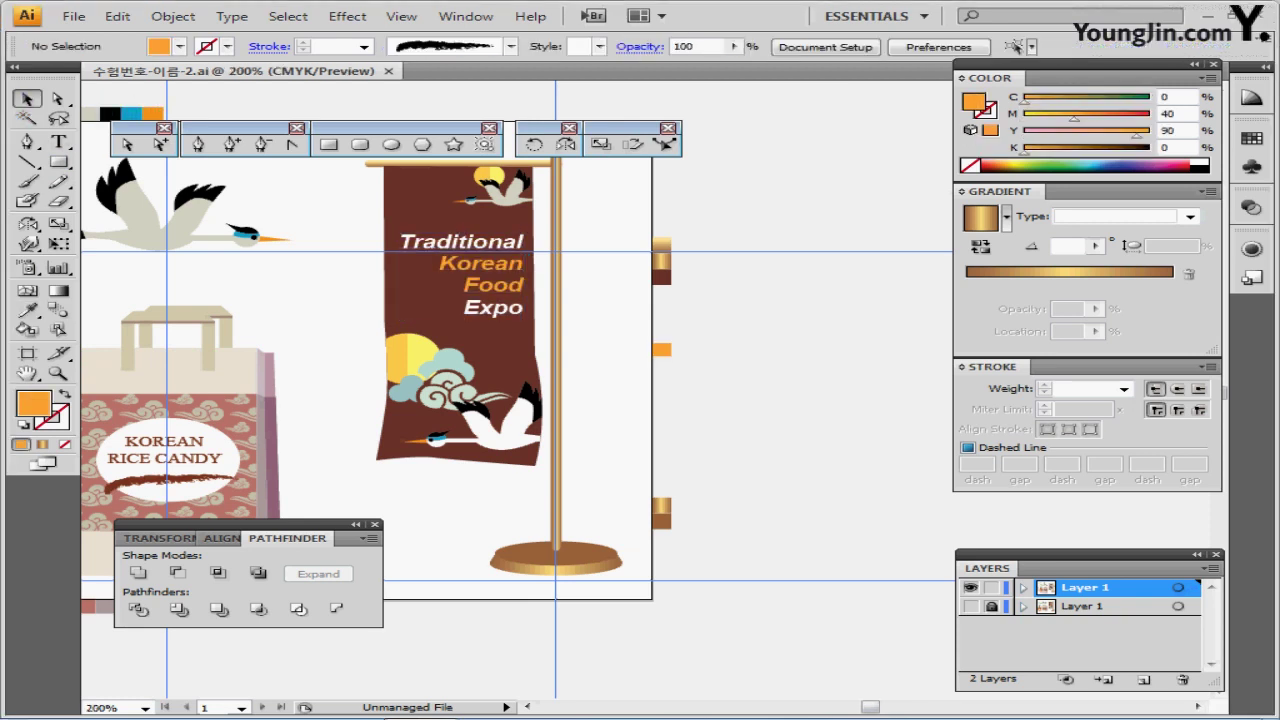
Step: Apply a Drop Shadow effect to the banner stand's base group with 1 mm X and Y offsets, and save the document
key(ctrl+plus)
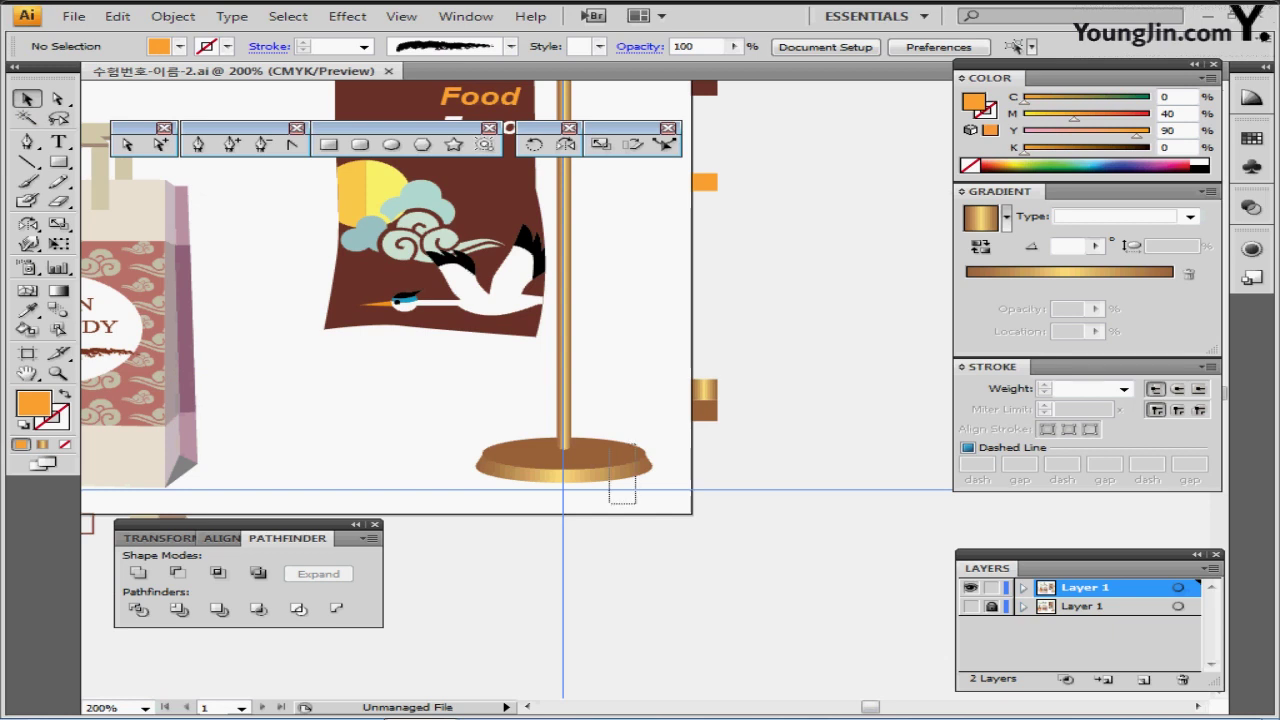
click(630, 460)
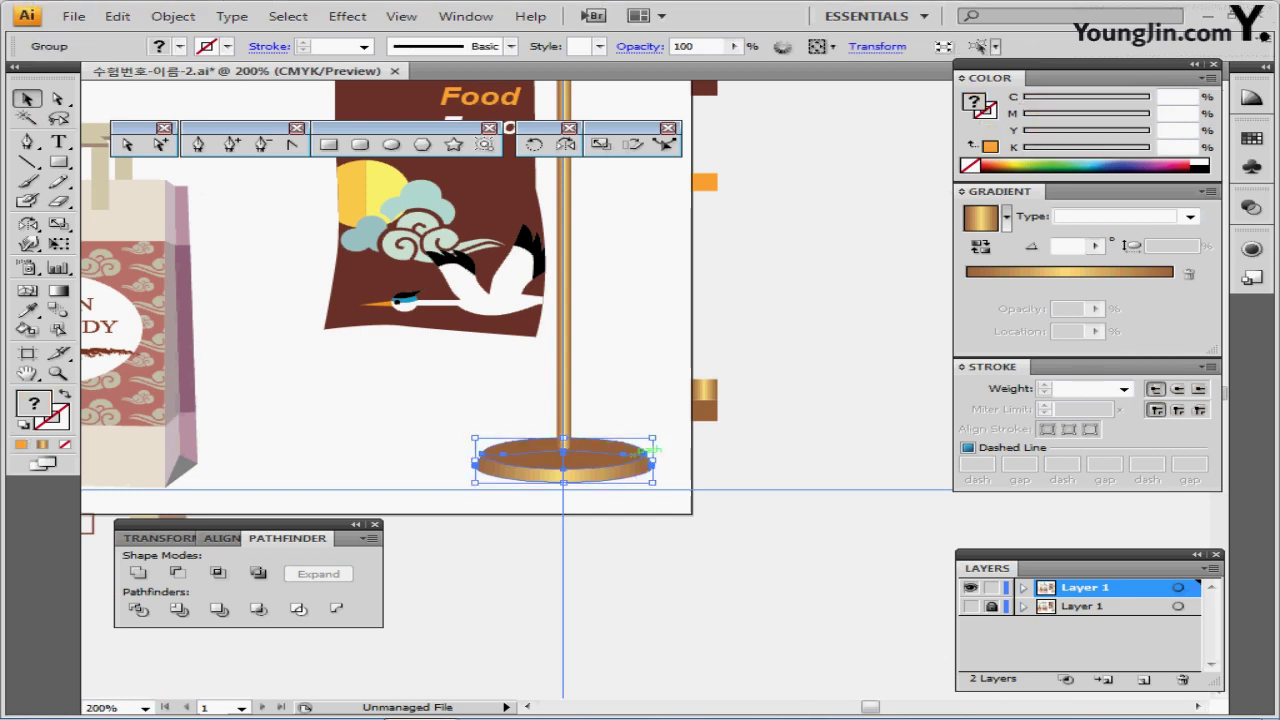
click(347, 16)
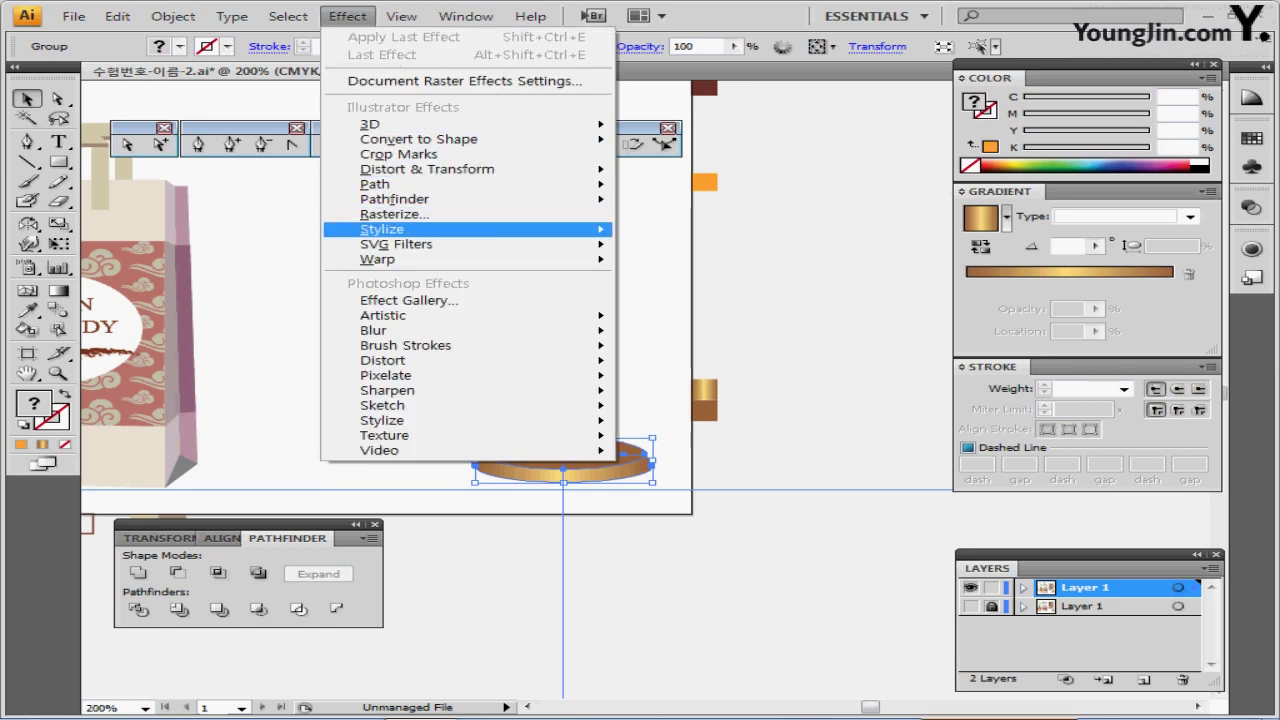
mouse_move(382, 229)
click(704, 252)
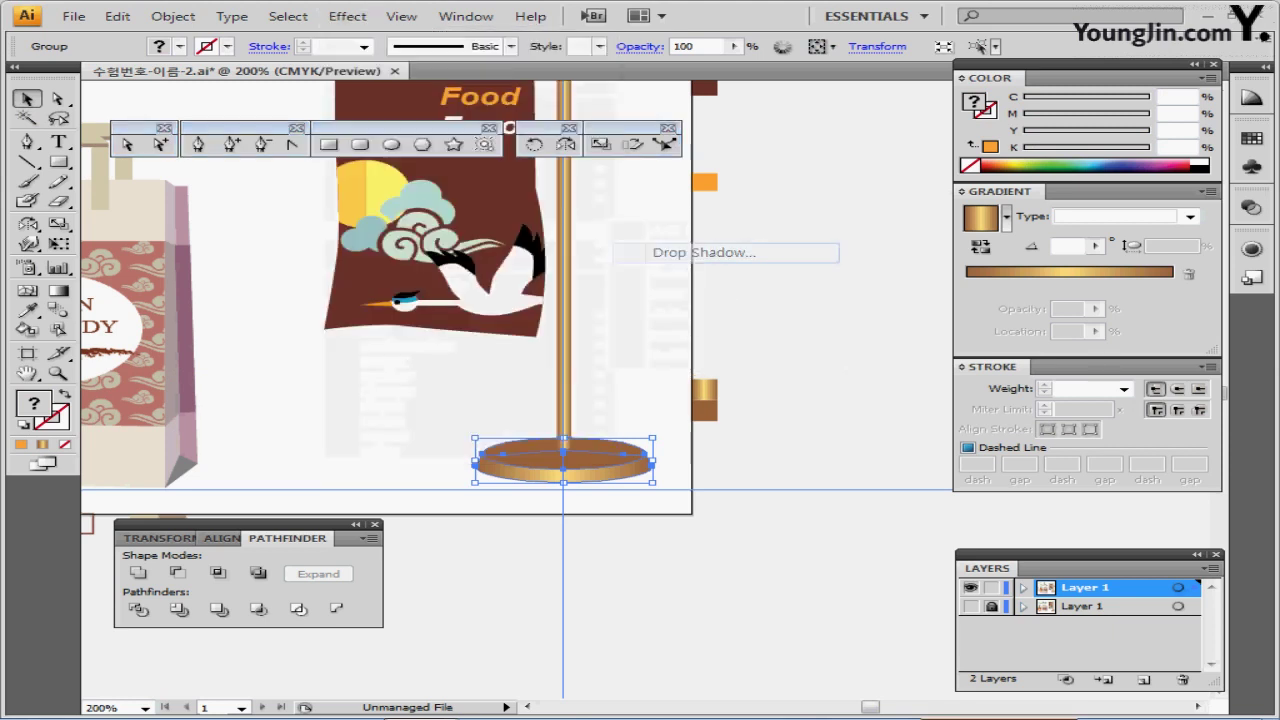
drag(480, 230, 795, 168)
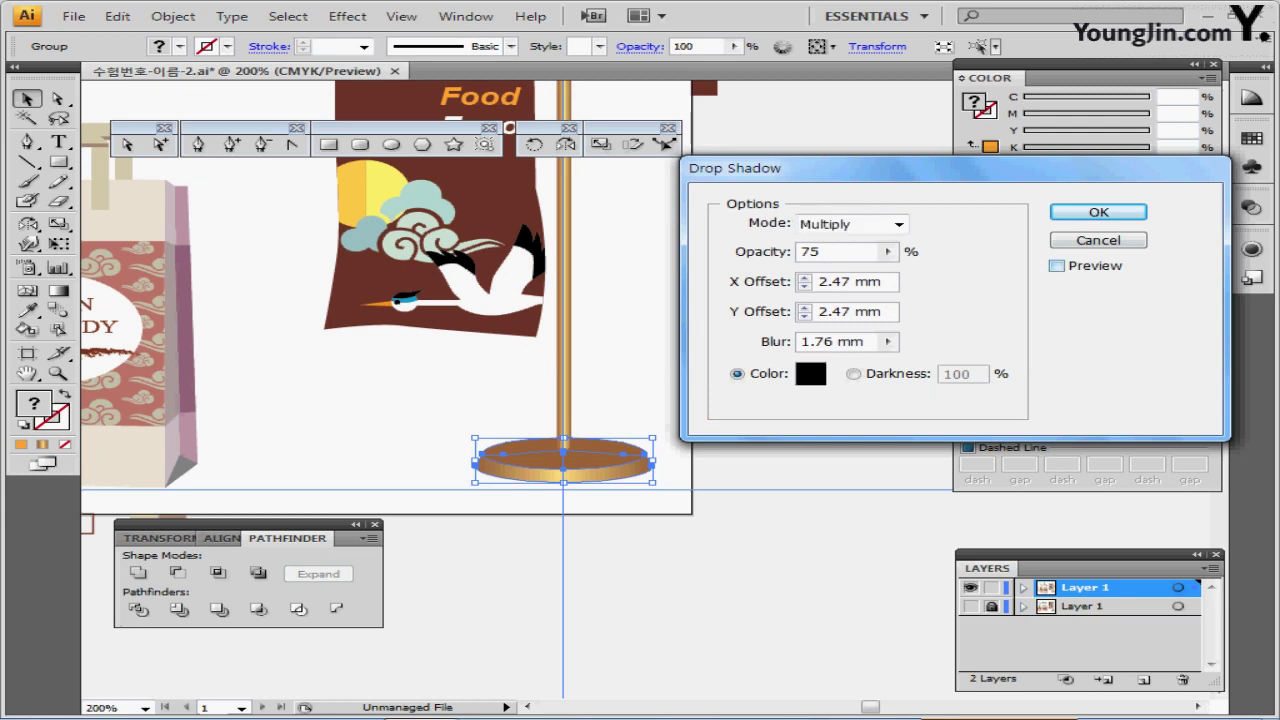
click(1057, 266)
double_click(804, 287)
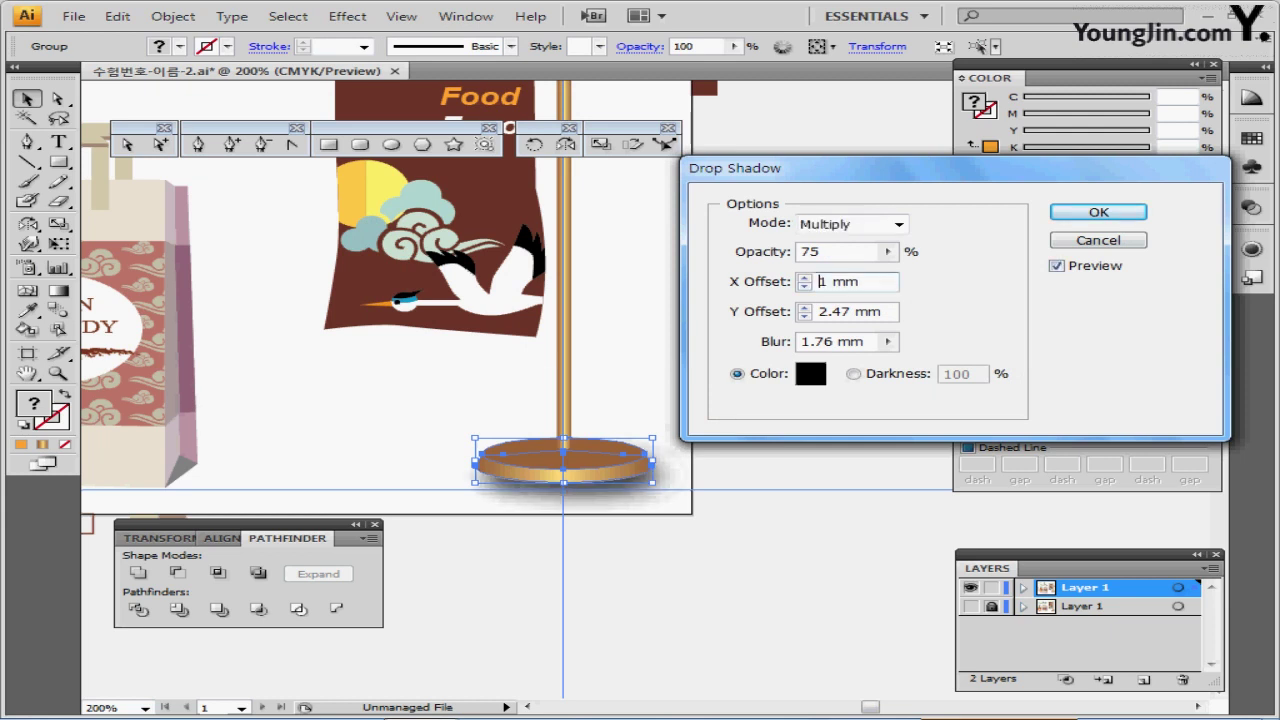
double_click(804, 317)
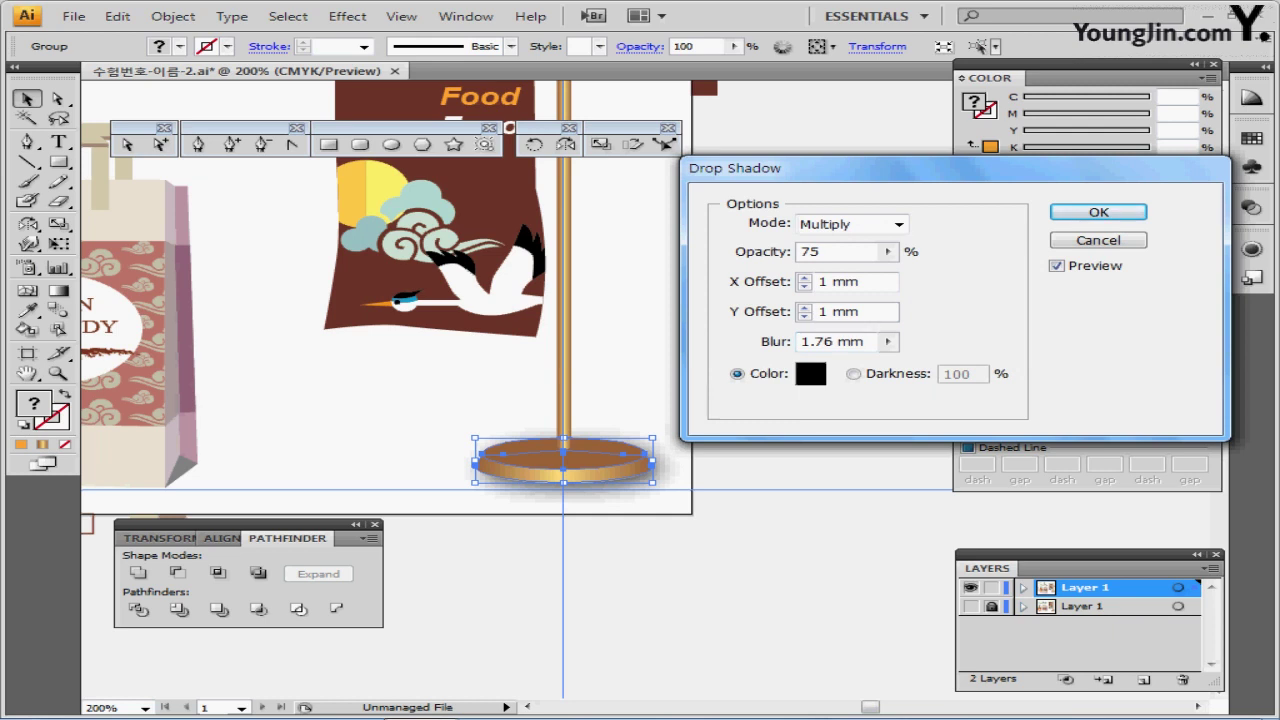
key(Return)
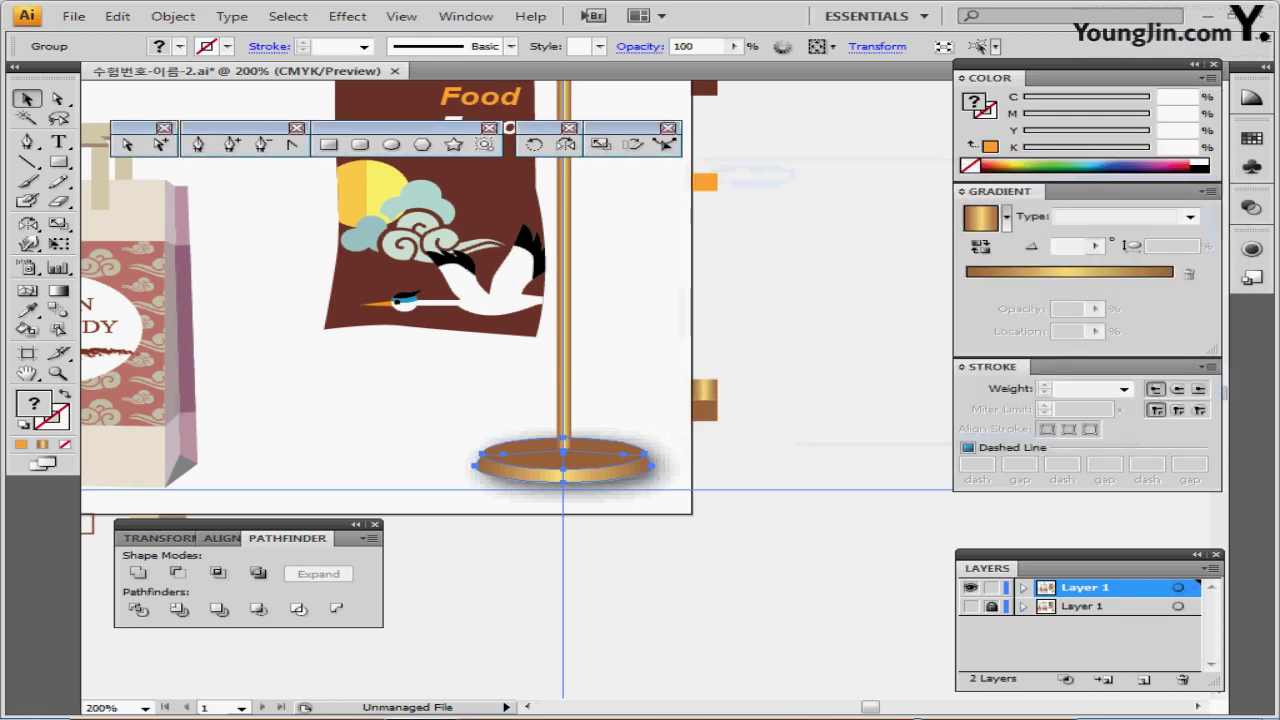
key(ctrl+s)
Step: Hide the guides and review the whole artwork
key(ctrl+1)
mouse_move(541, 314)
mouse_down()
mouse_move(569, 345)
mouse_move(677, 344)
mouse_move(549, 331)
mouse_up()
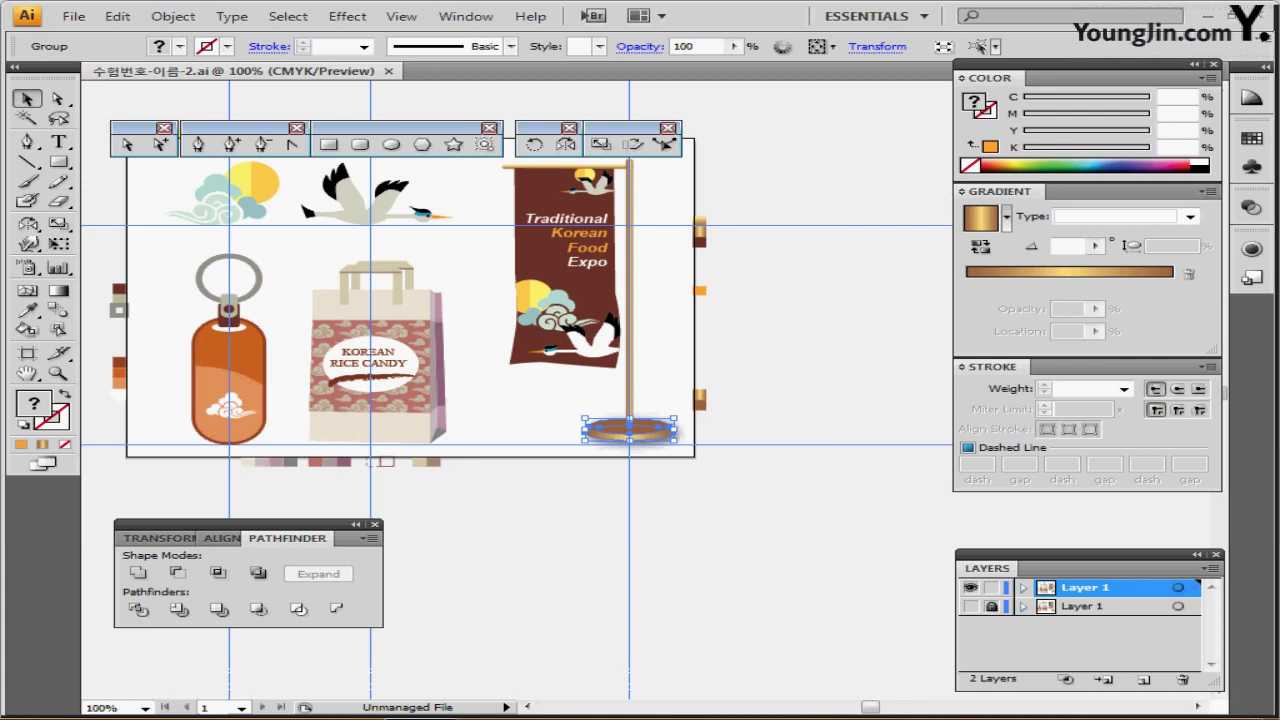
key(ctrl+semicolon)
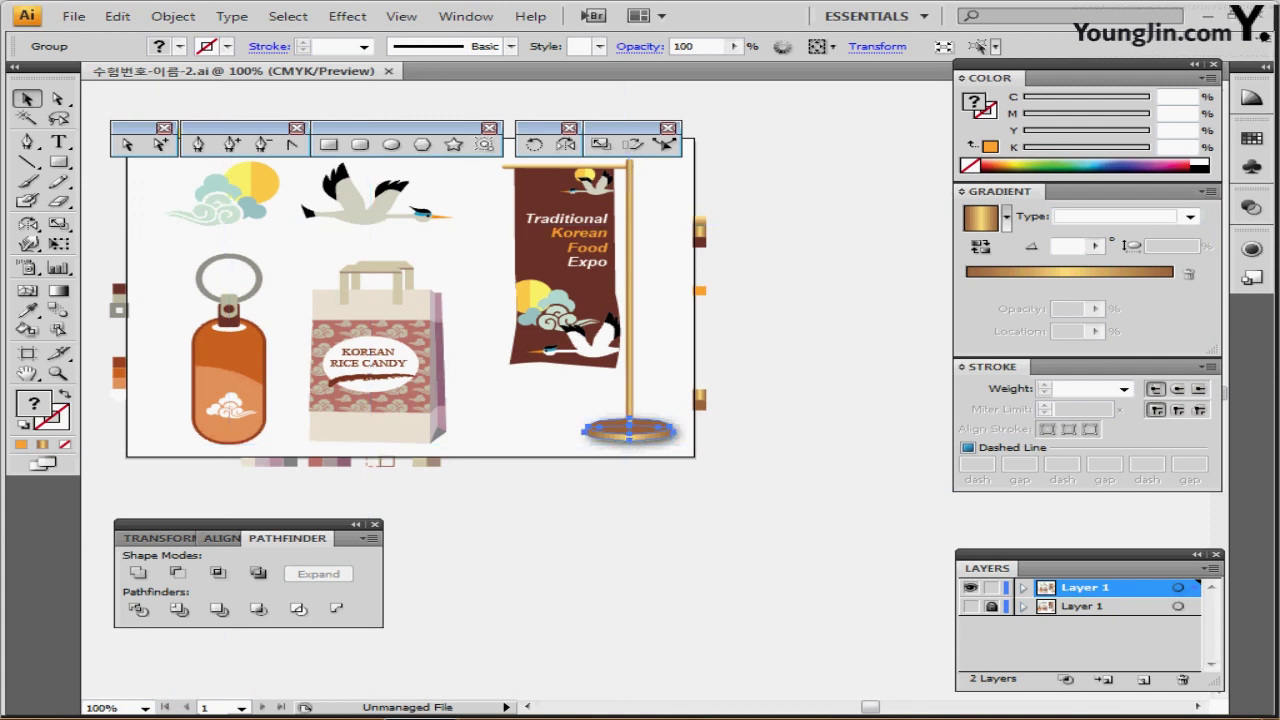
double_click(27, 373)
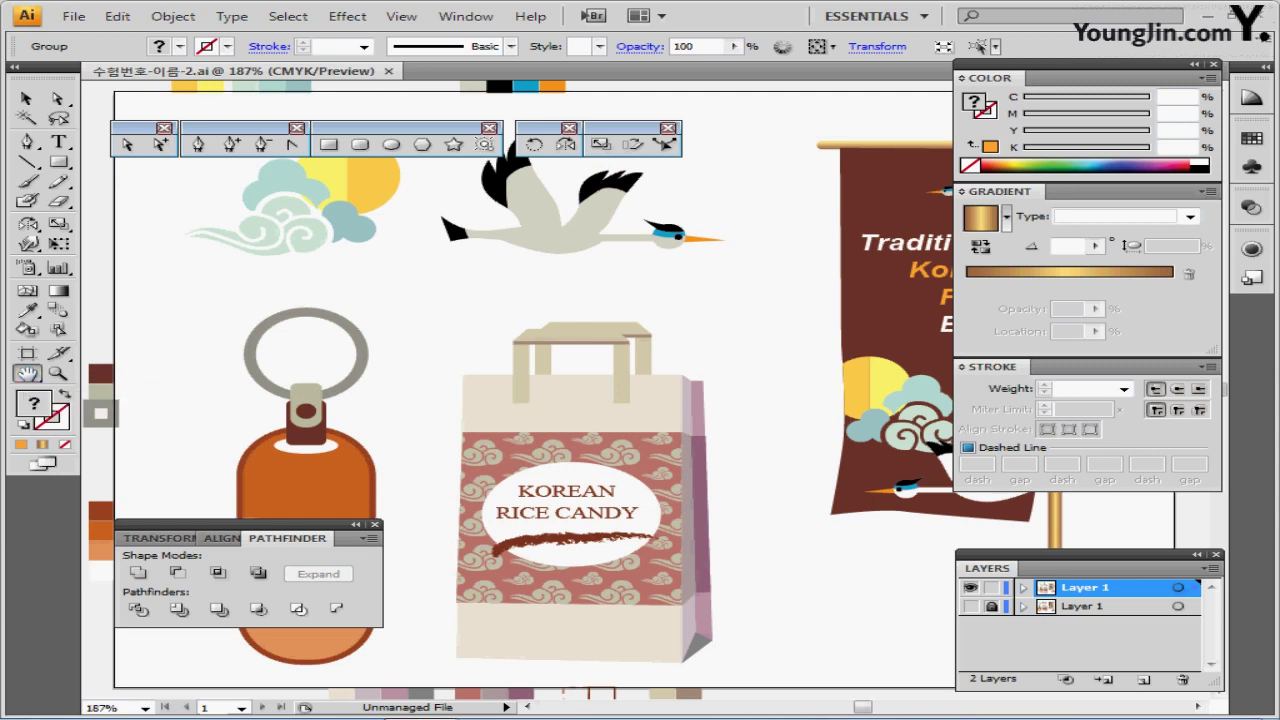
drag(760, 400, 738, 394)
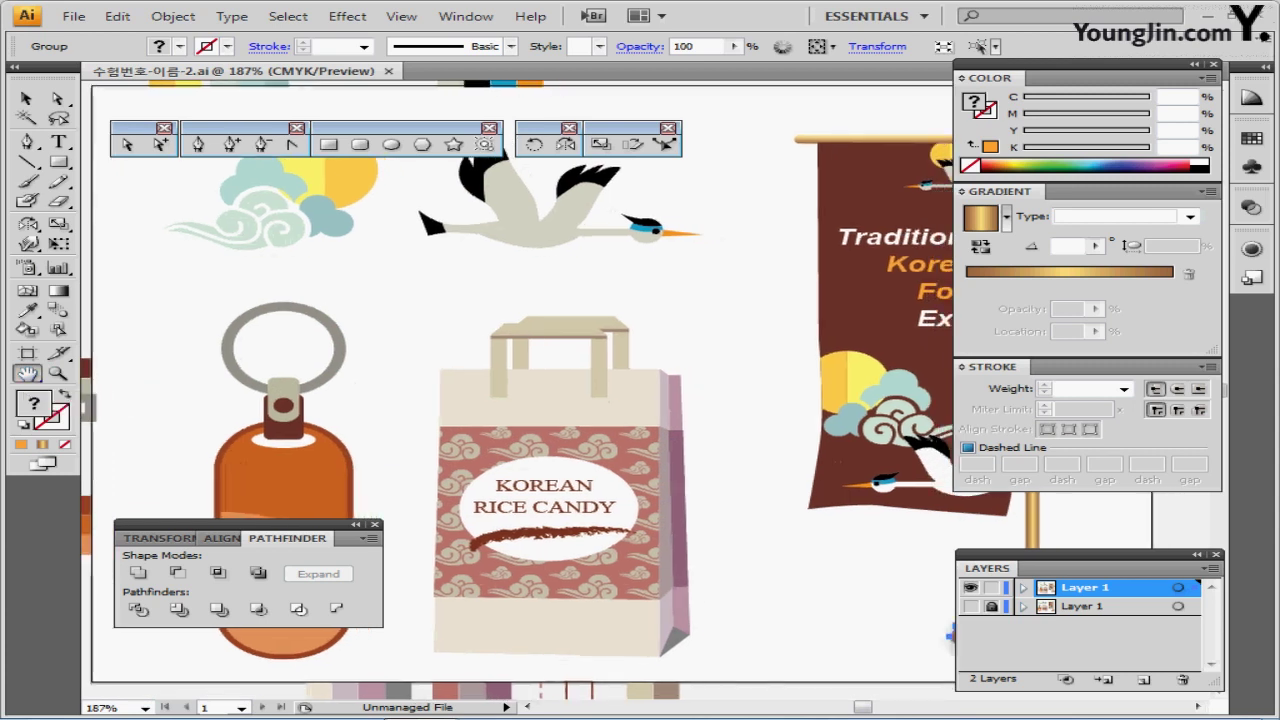